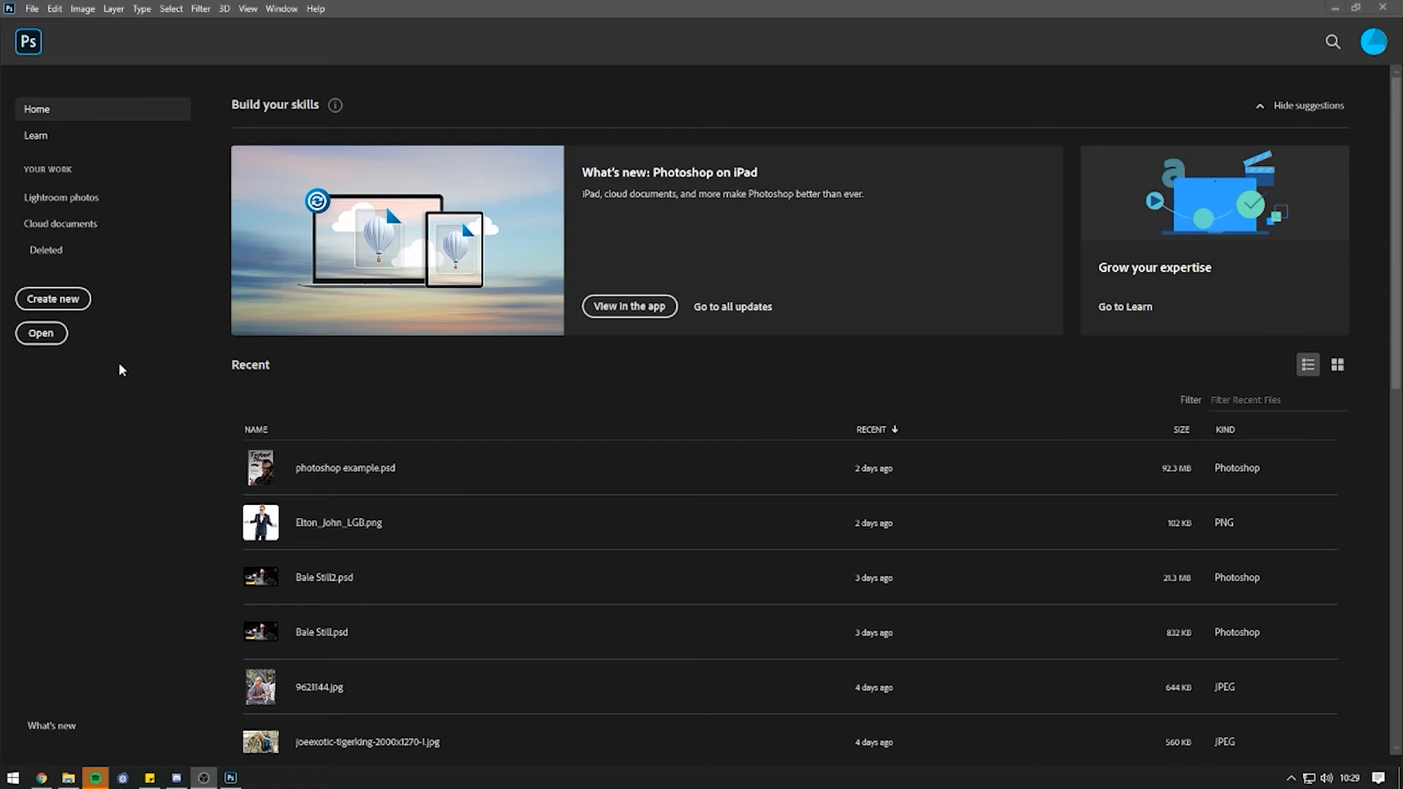
# Start a new document, compare the Print, Web and Film & Video presets, then view all Print presets.
pyautogui.click(69, 304)
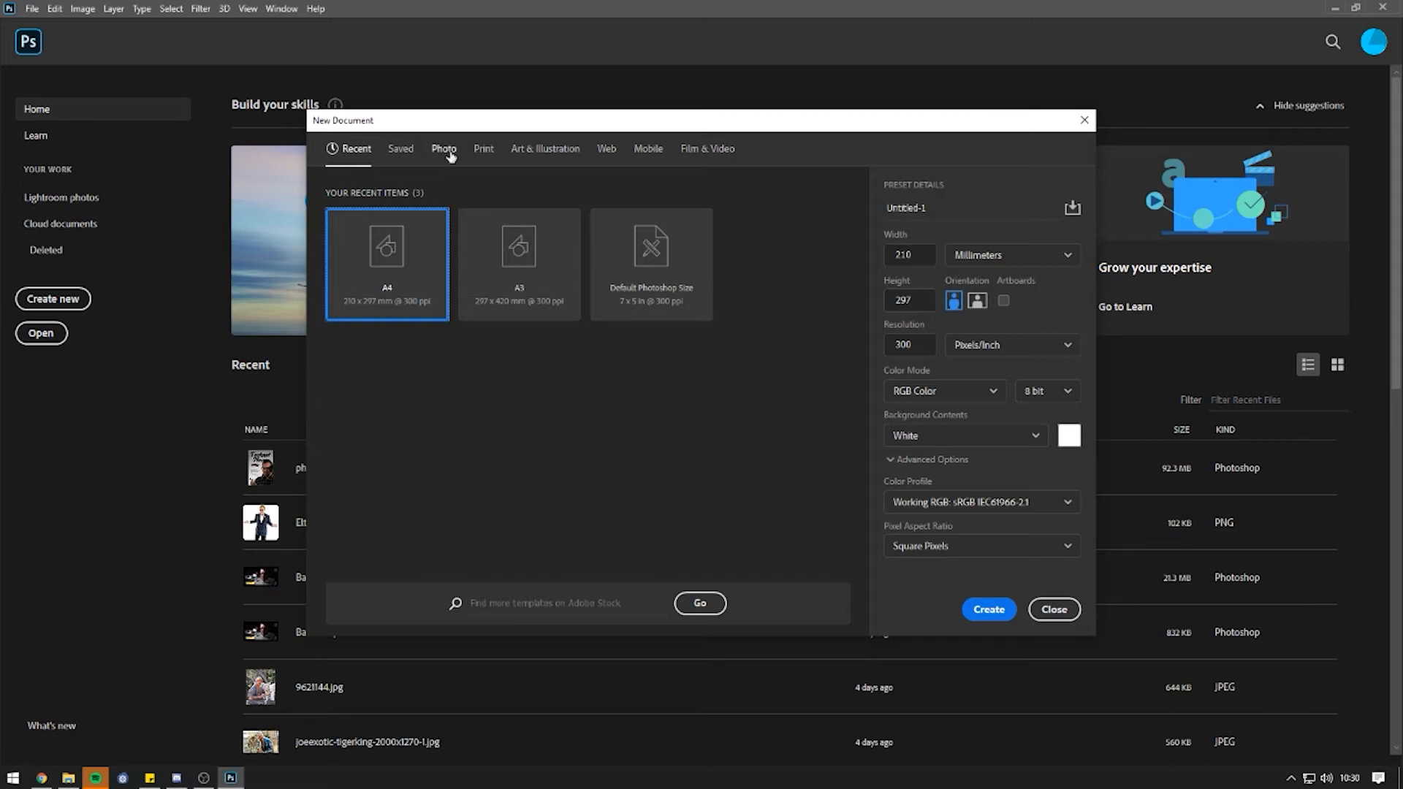
pyautogui.click(491, 152)
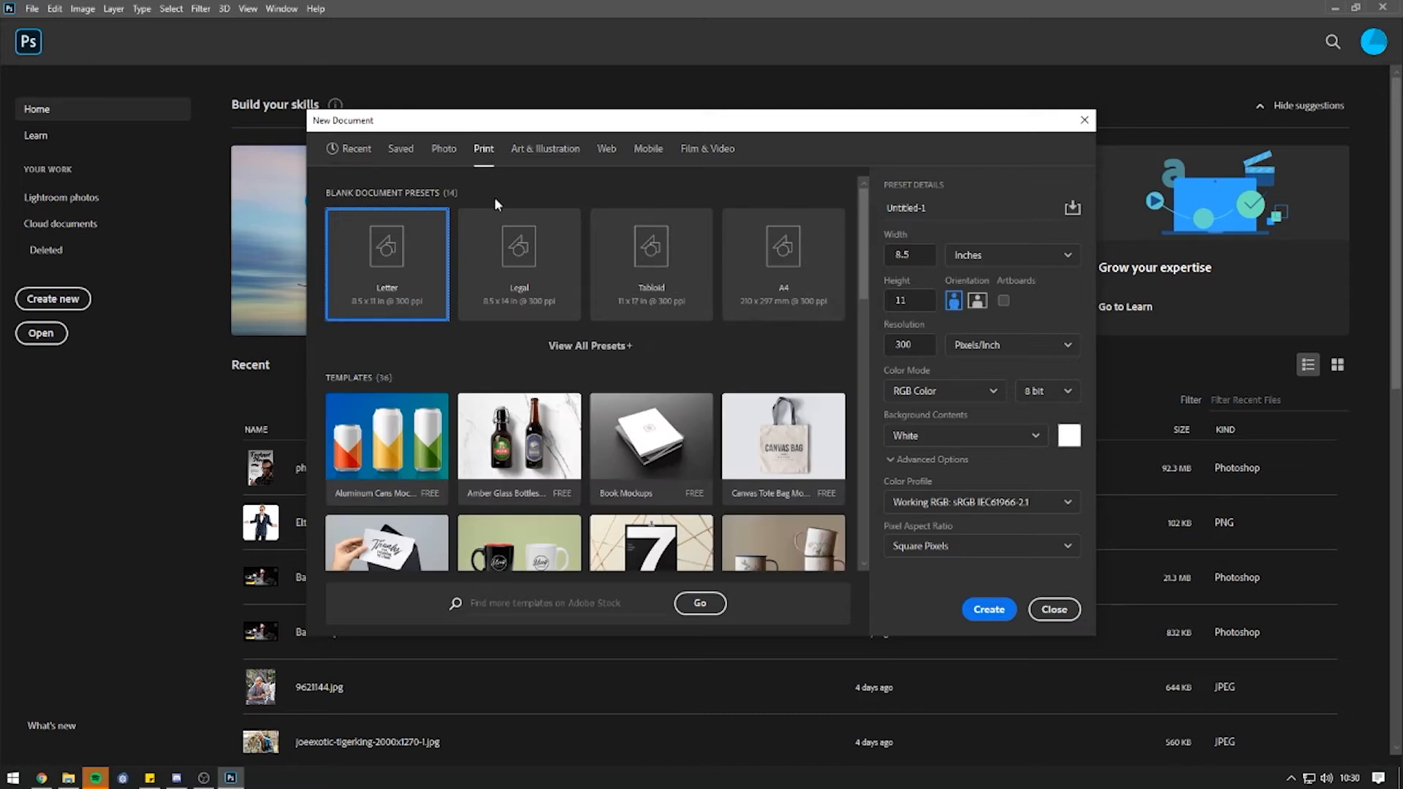
pyautogui.click(611, 152)
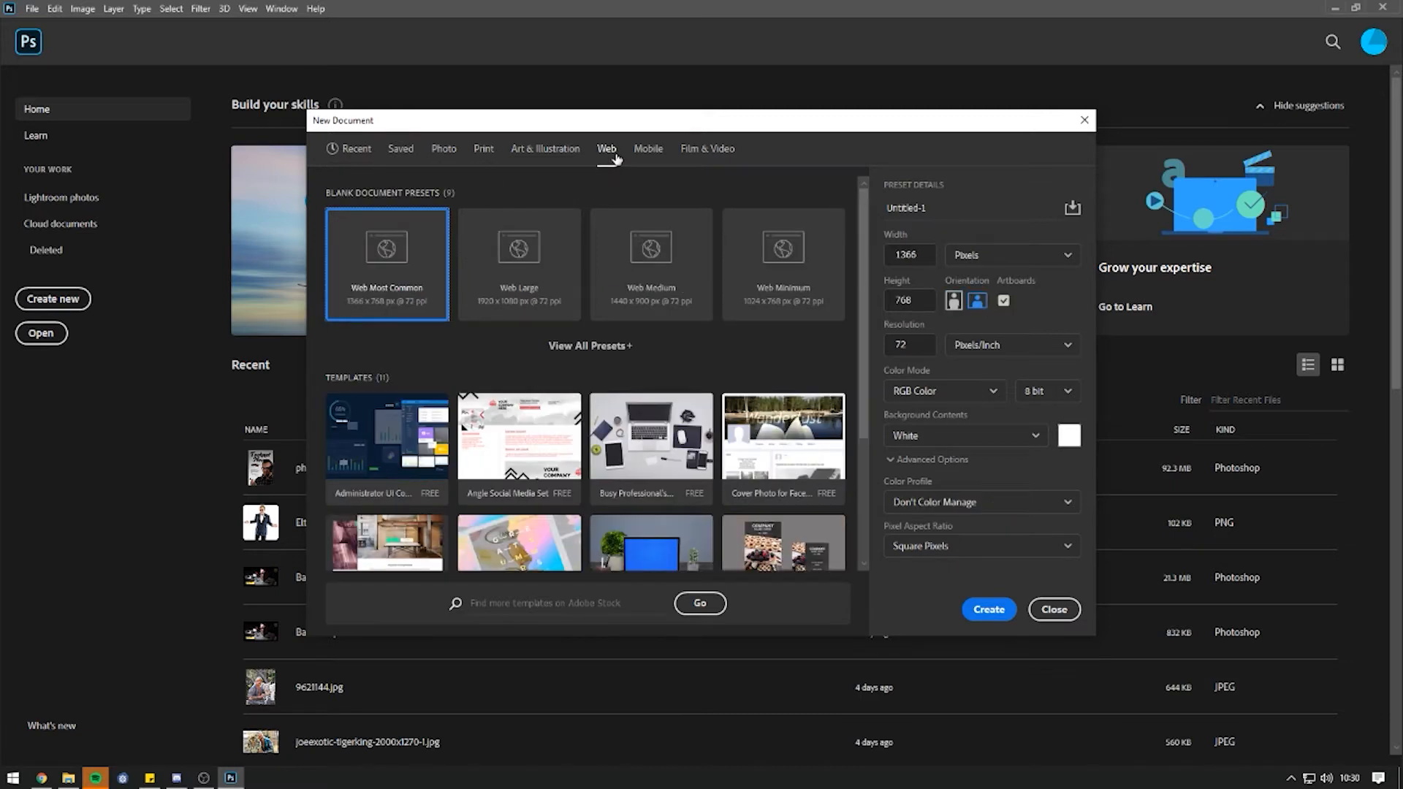
pyautogui.click(693, 153)
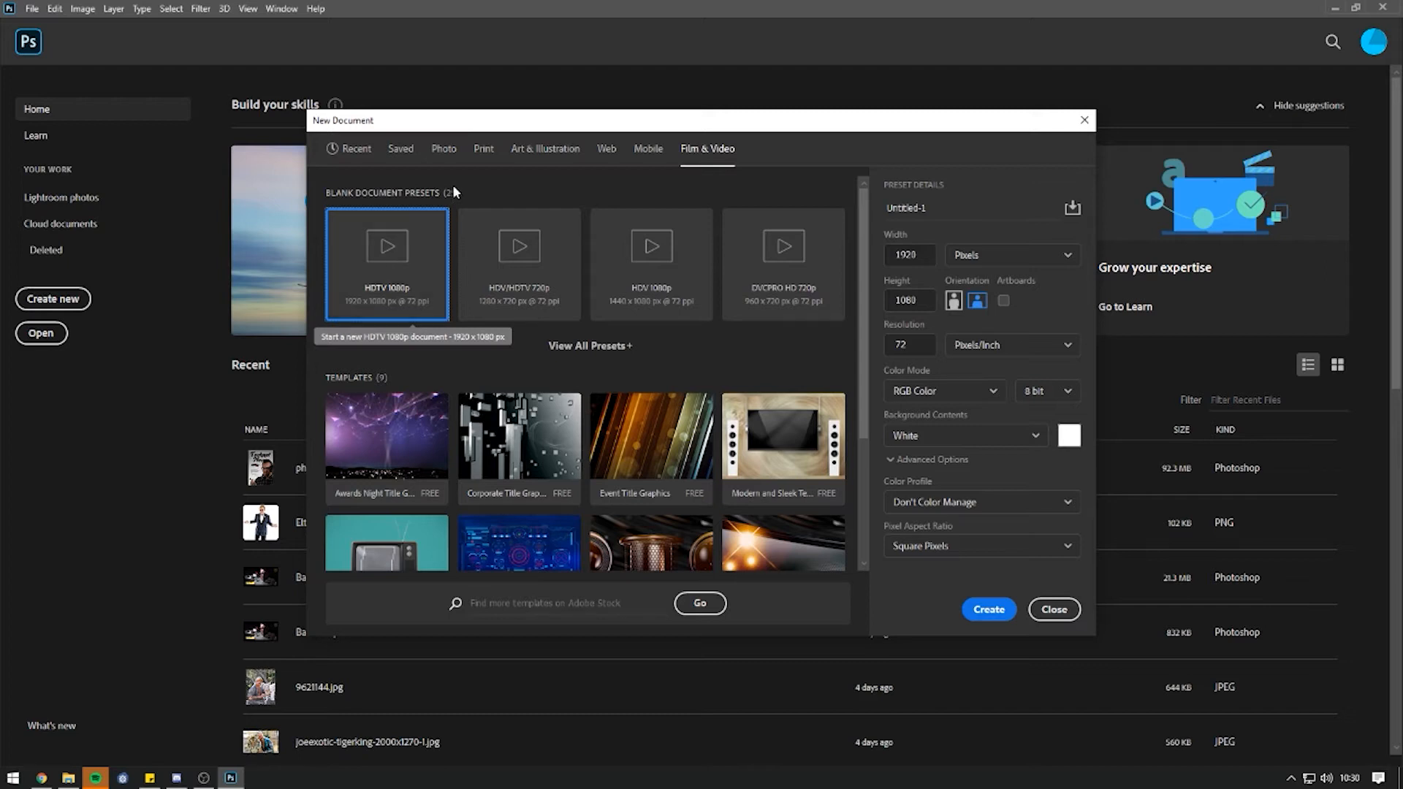
pyautogui.click(483, 154)
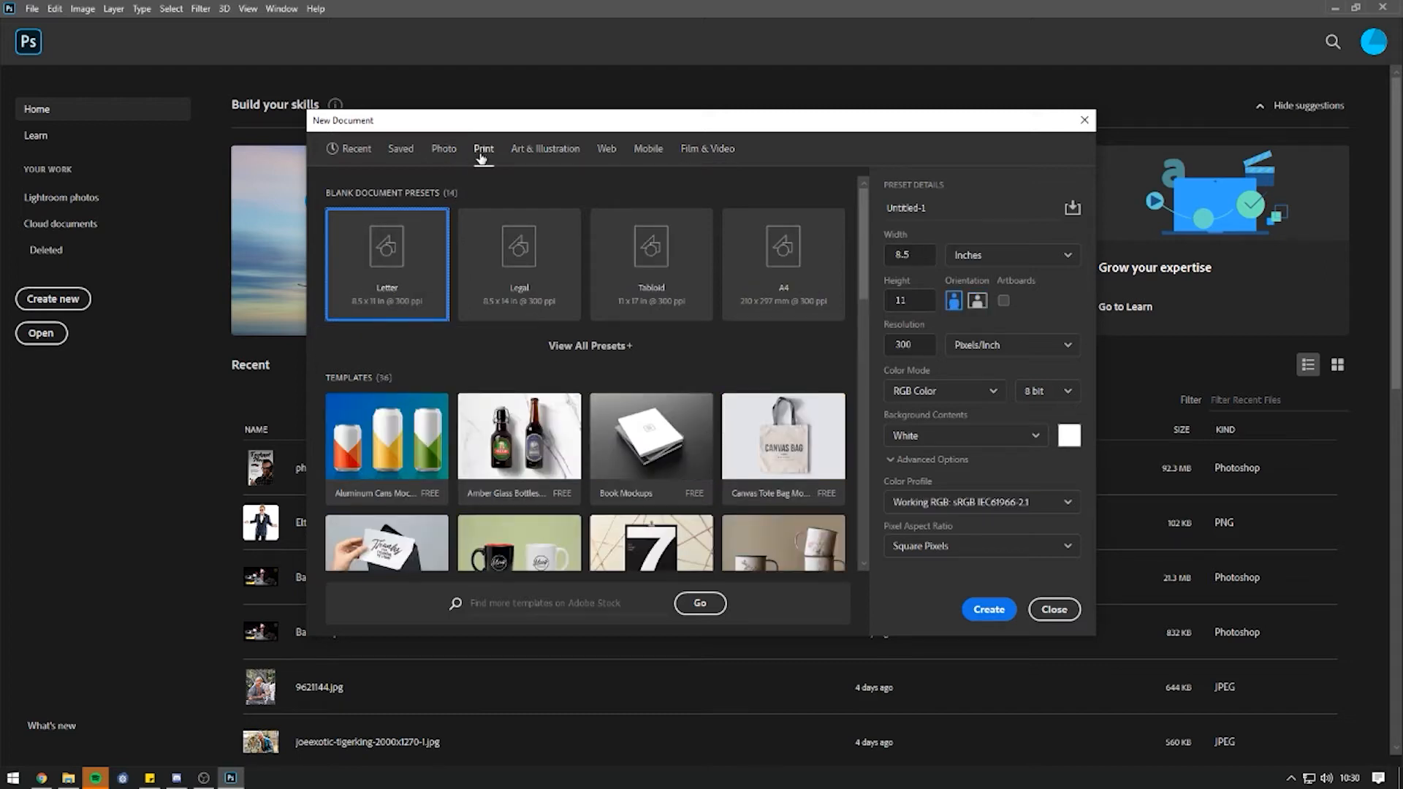
pyautogui.click(594, 346)
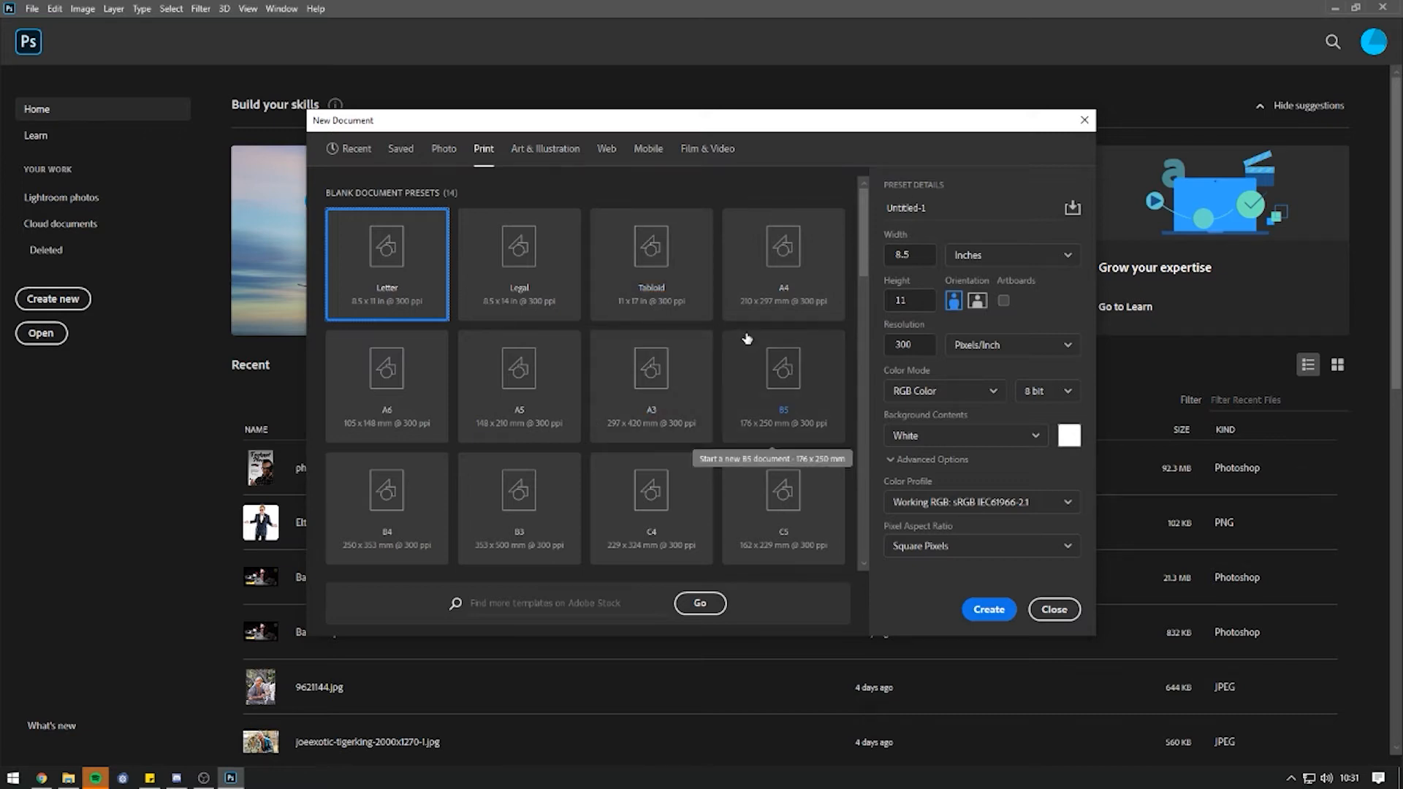
# Pick the A4 preset, name it 'Photoshop walkthrough', and create the 210 × 297 mm document.
pyautogui.moveTo(859, 247)
pyautogui.mouseDown()
pyautogui.moveTo(863, 282)
pyautogui.moveTo(869, 241)
pyautogui.mouseUp()
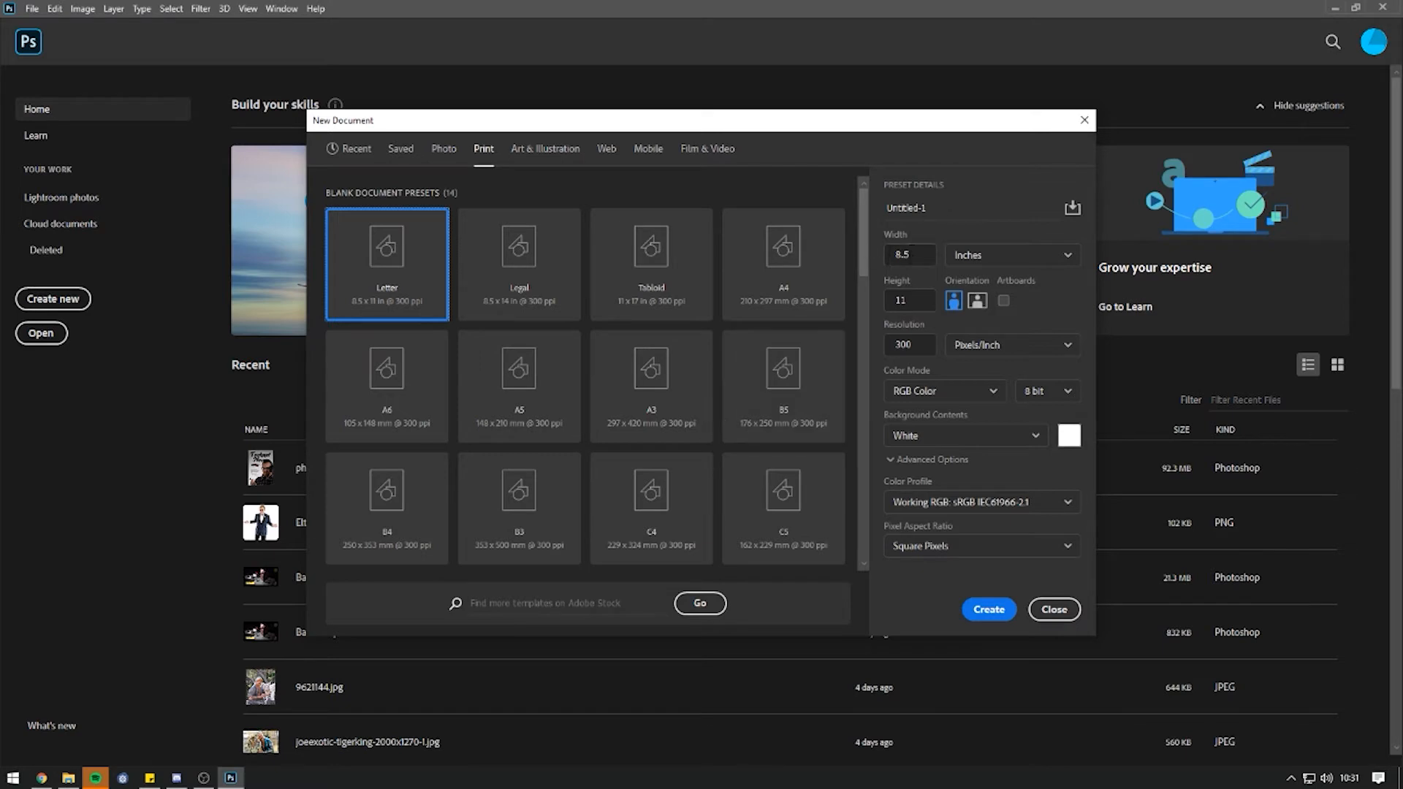
pyautogui.click(979, 255)
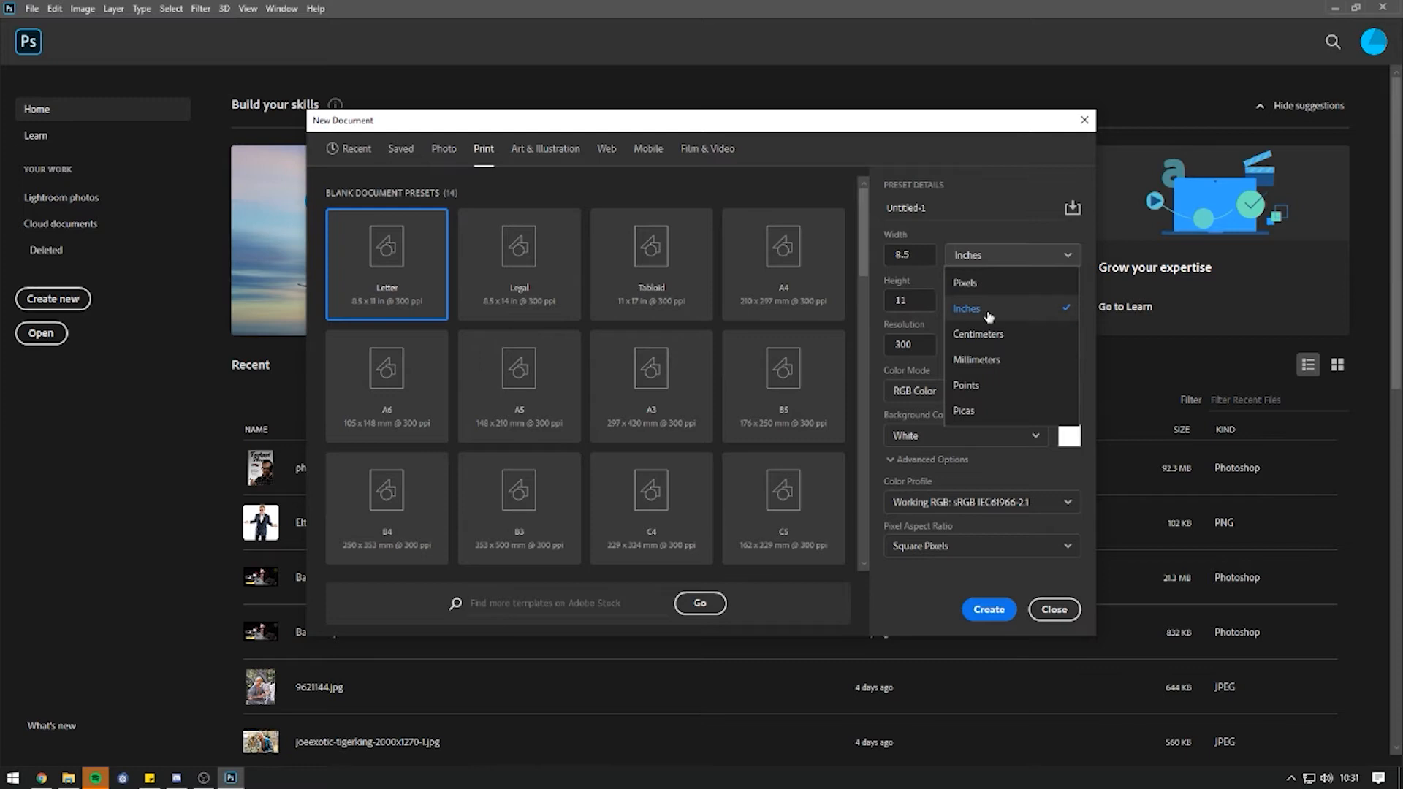
pyautogui.click(988, 254)
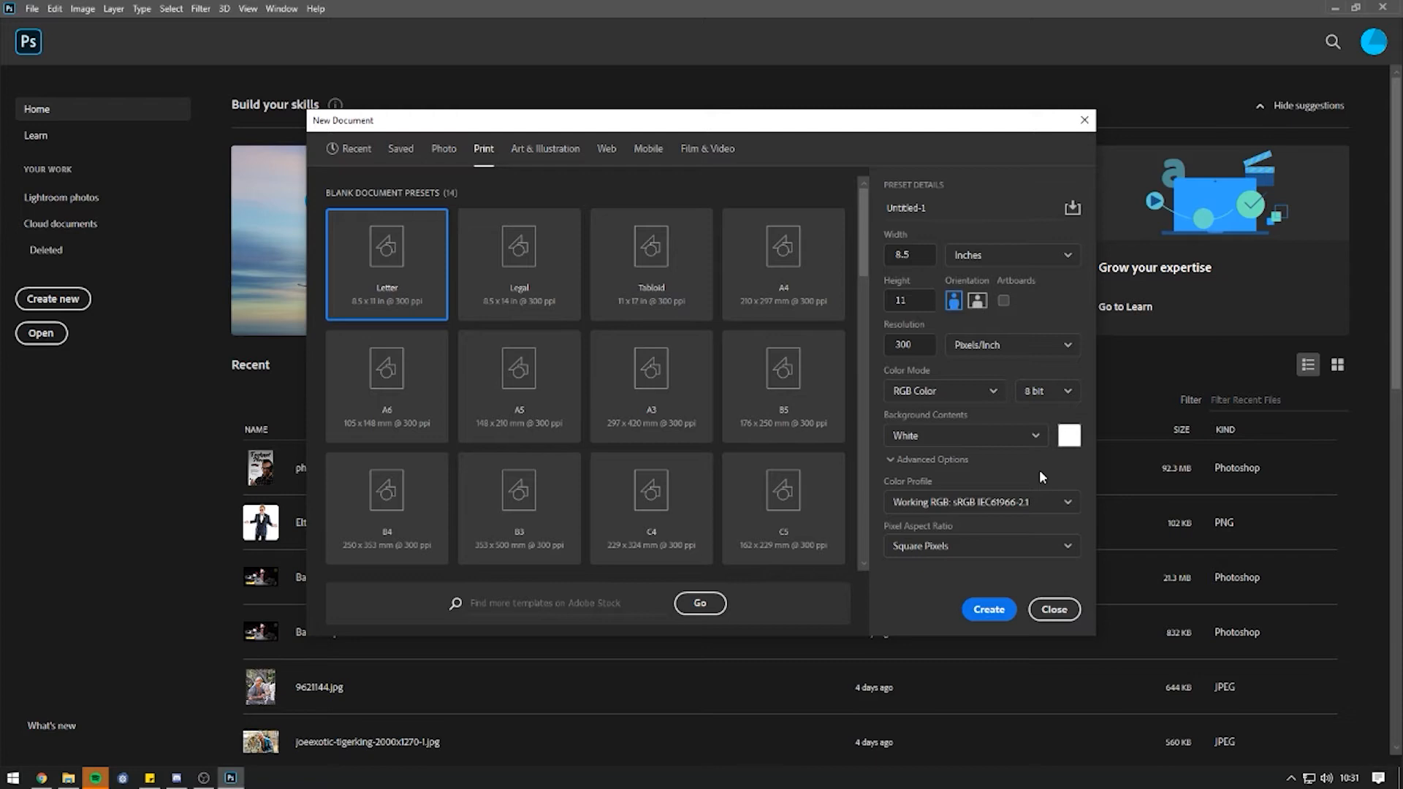
pyautogui.click(803, 277)
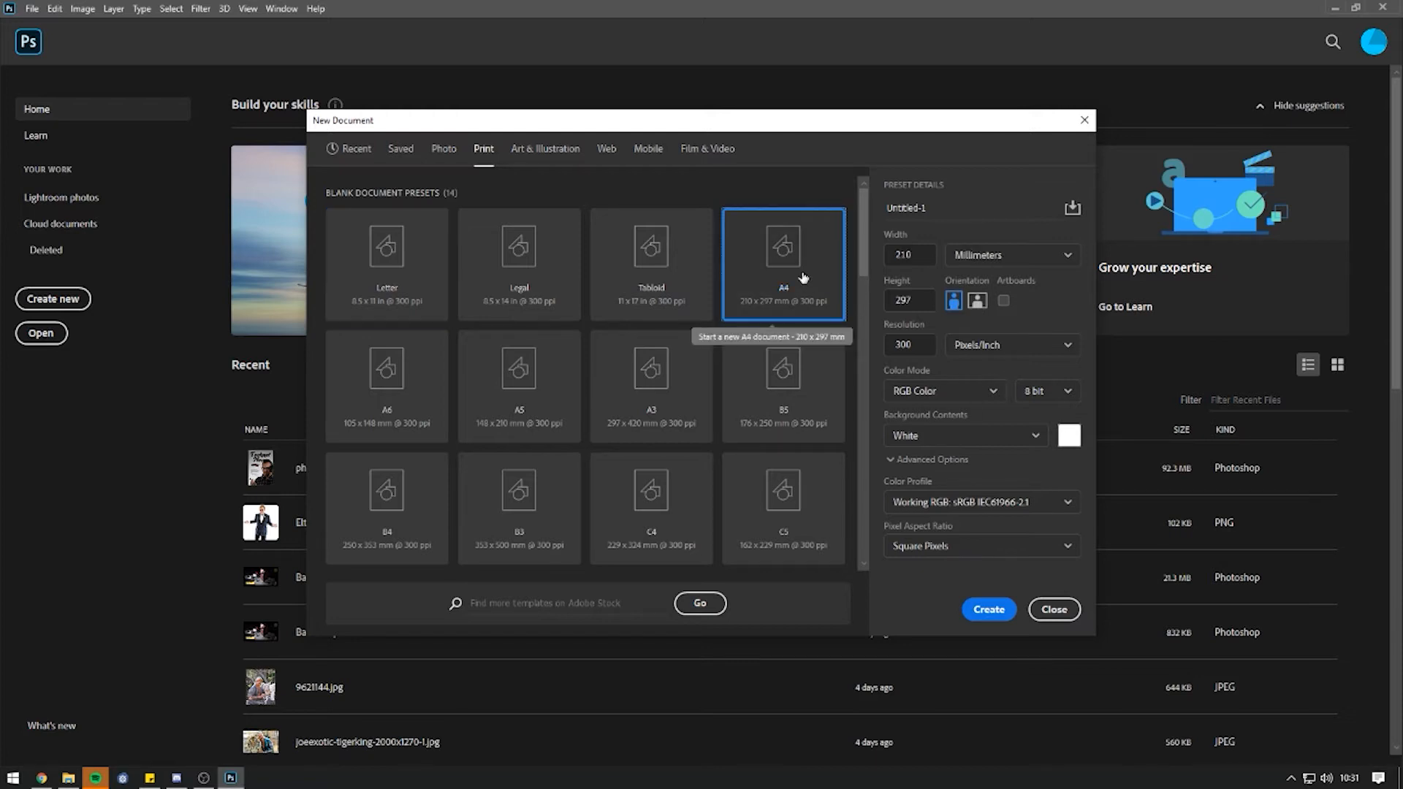
pyautogui.doubleClick(932, 212)
pyautogui.write('Photoshop')
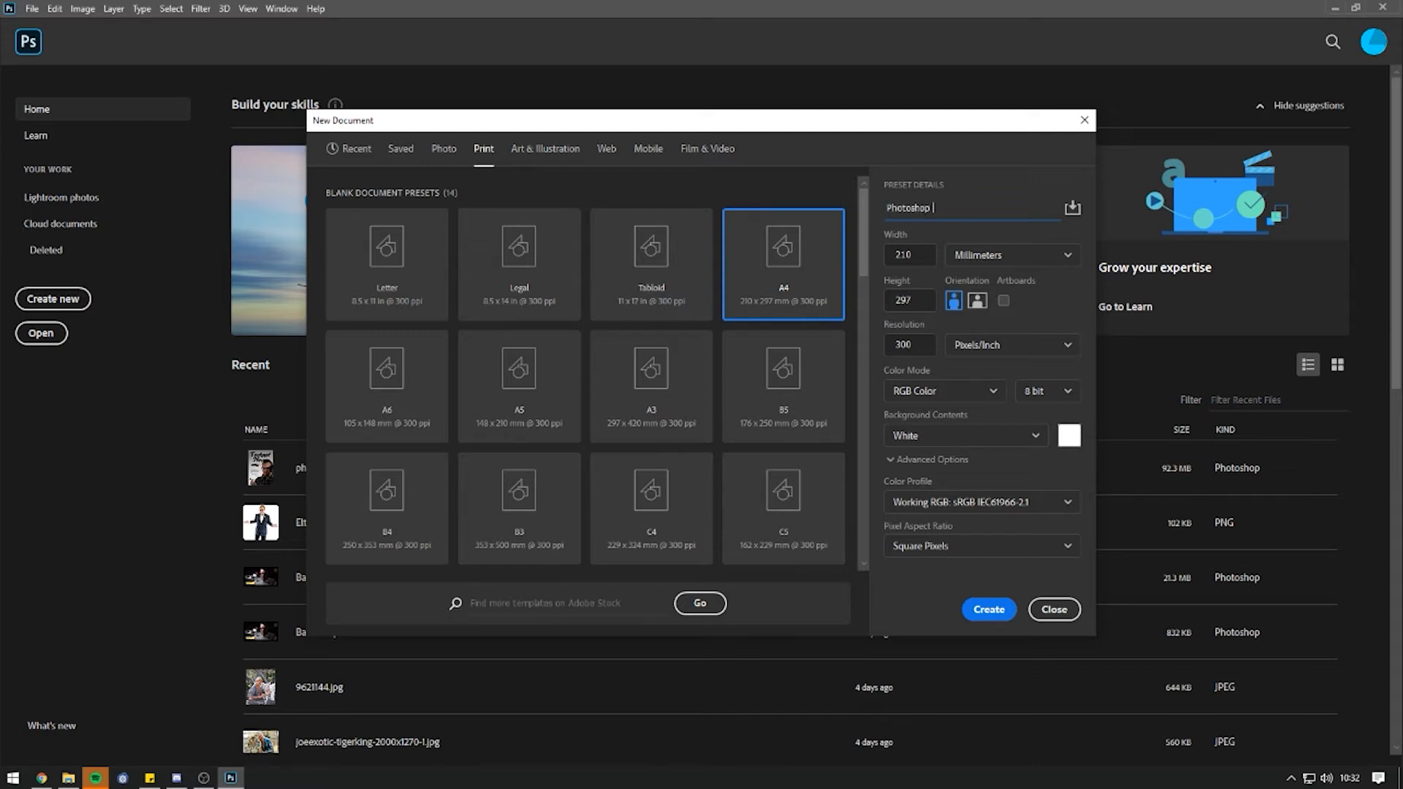
pyautogui.write(' walkthrough')
pyautogui.click(990, 603)
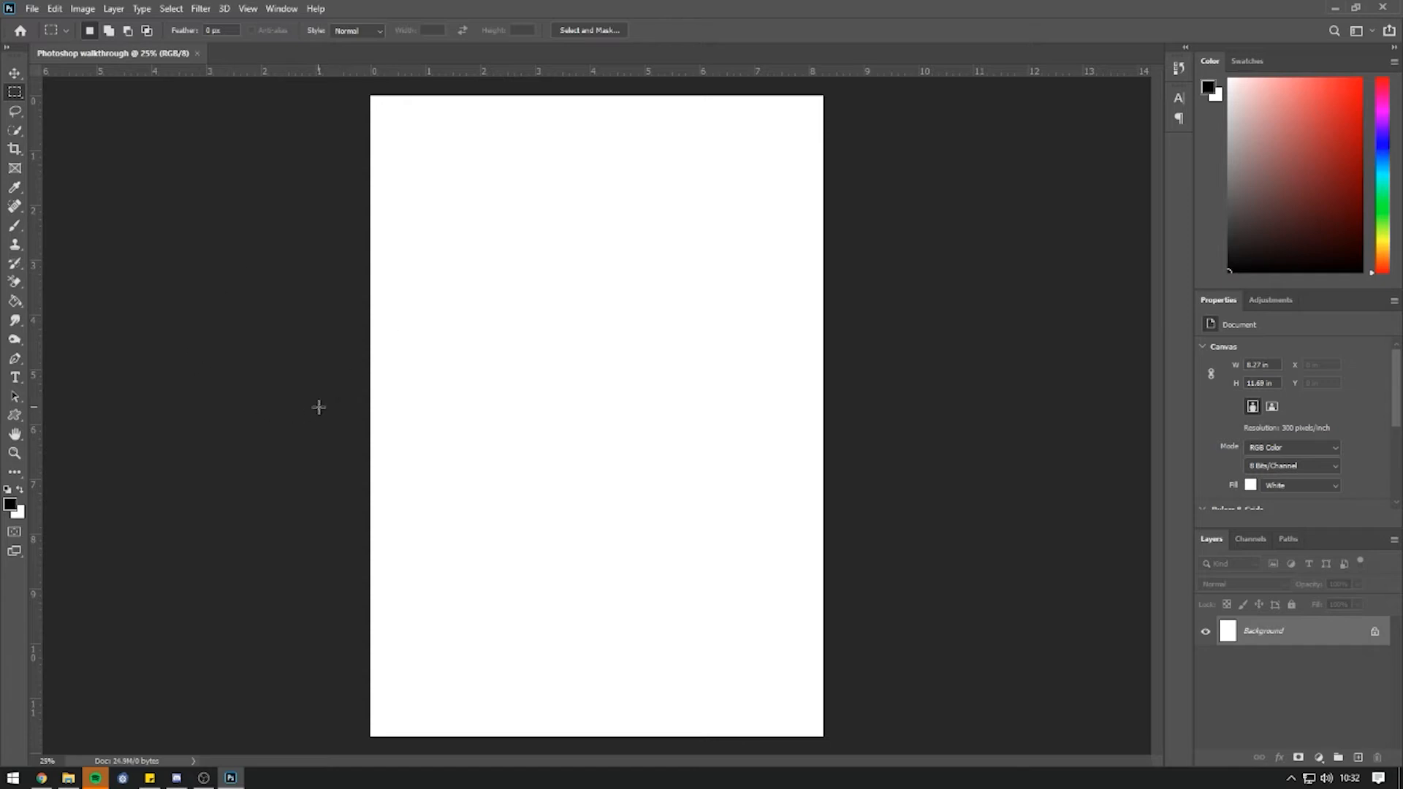
pyautogui.click(16, 74)
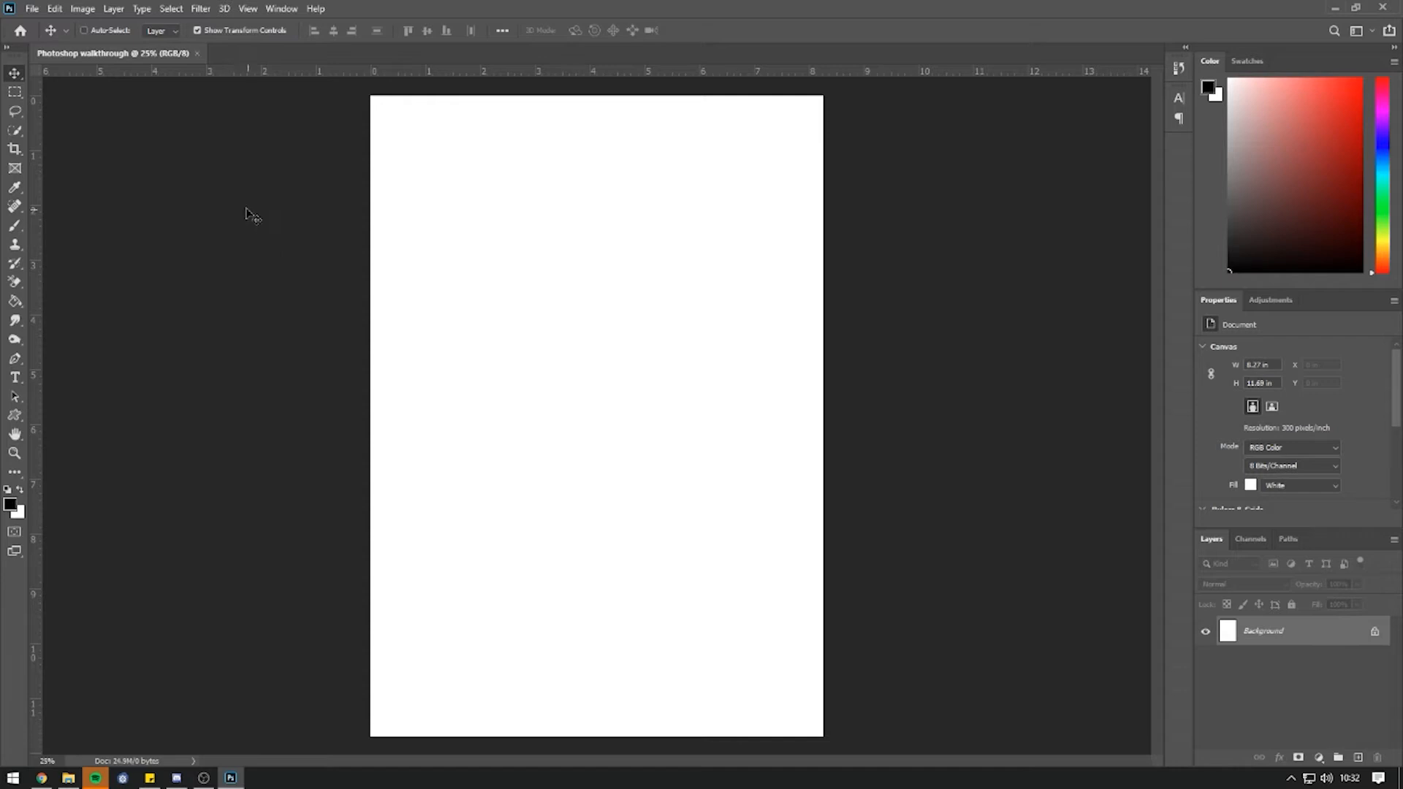
pyautogui.click(14, 92)
pyautogui.click(15, 111)
pyautogui.click(17, 132)
pyautogui.click(15, 148)
pyautogui.click(15, 168)
pyautogui.click(15, 187)
pyautogui.click(15, 207)
pyautogui.click(15, 73)
# Reset the workspace to the Essentials defaults via Window > Workspace.
pyautogui.click(282, 9)
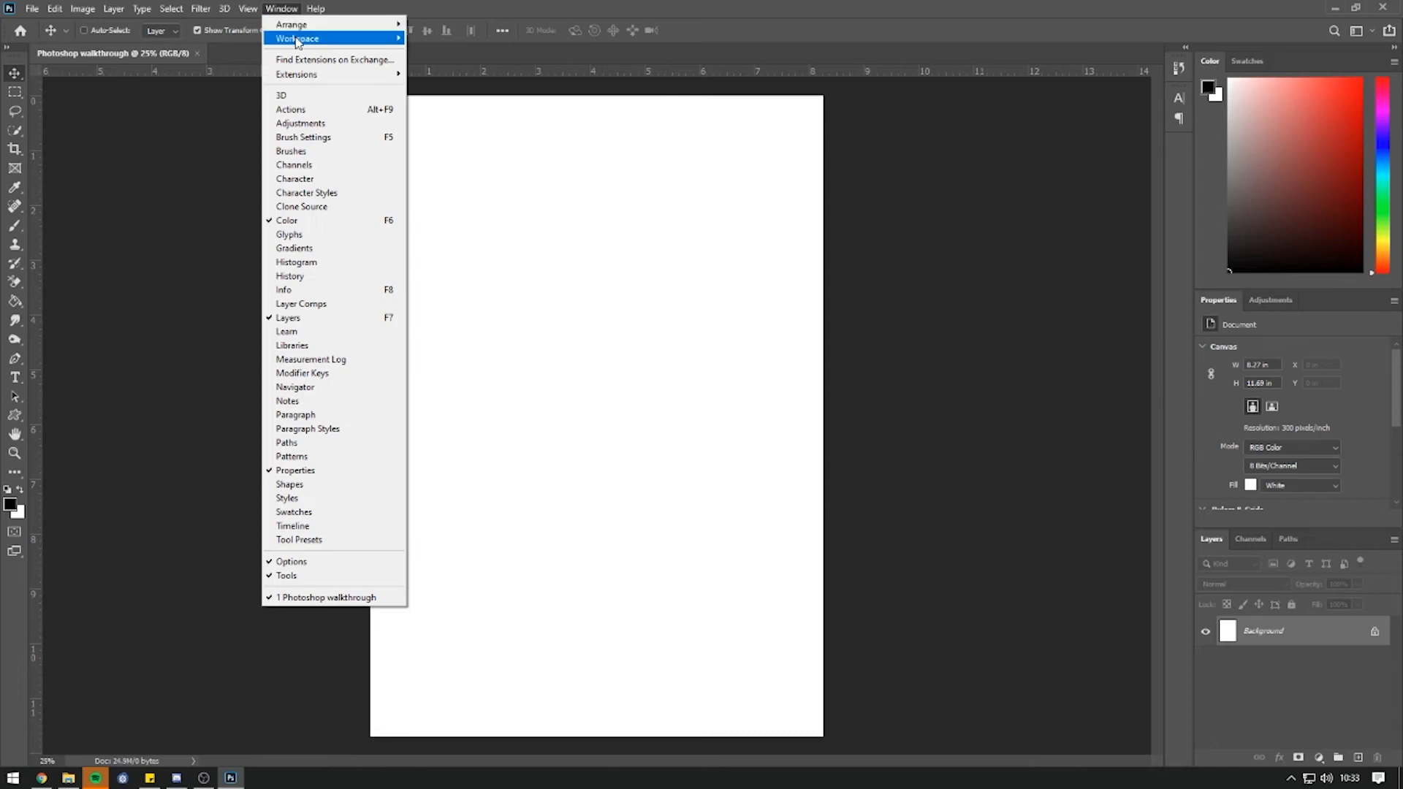
pyautogui.moveTo(344, 38)
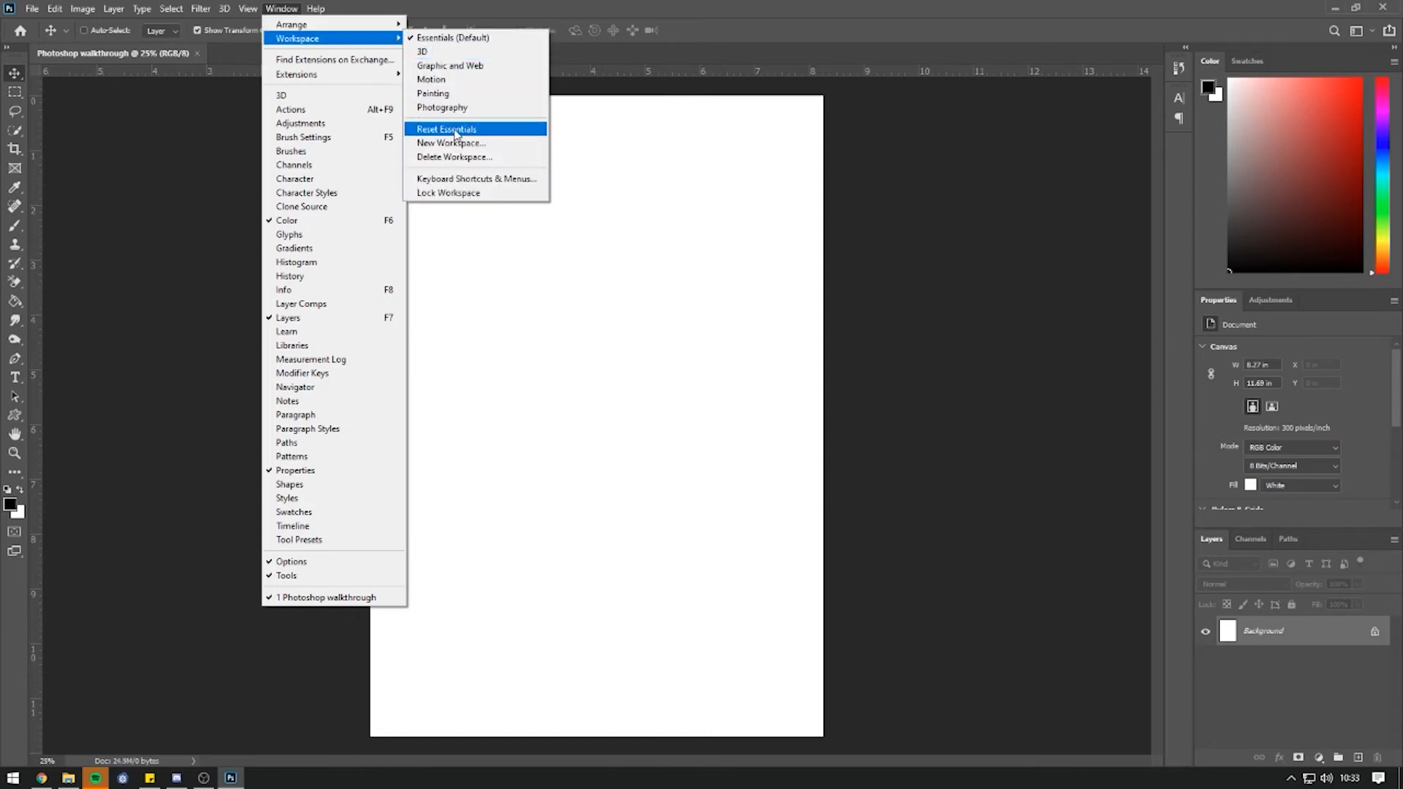
pyautogui.click(449, 129)
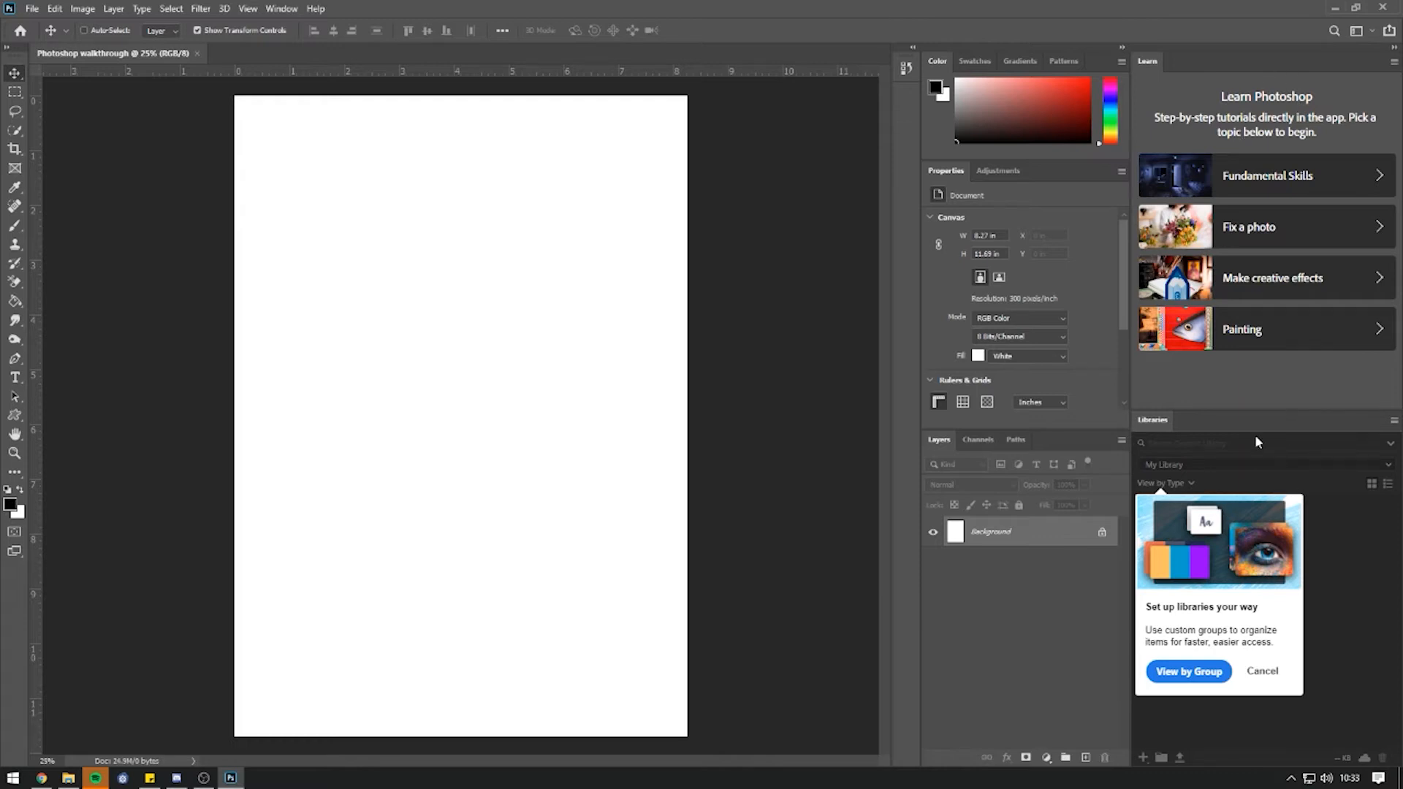
# Close the Learn and Libraries panel groups with Close Tab Group.
pyautogui.click(1393, 63)
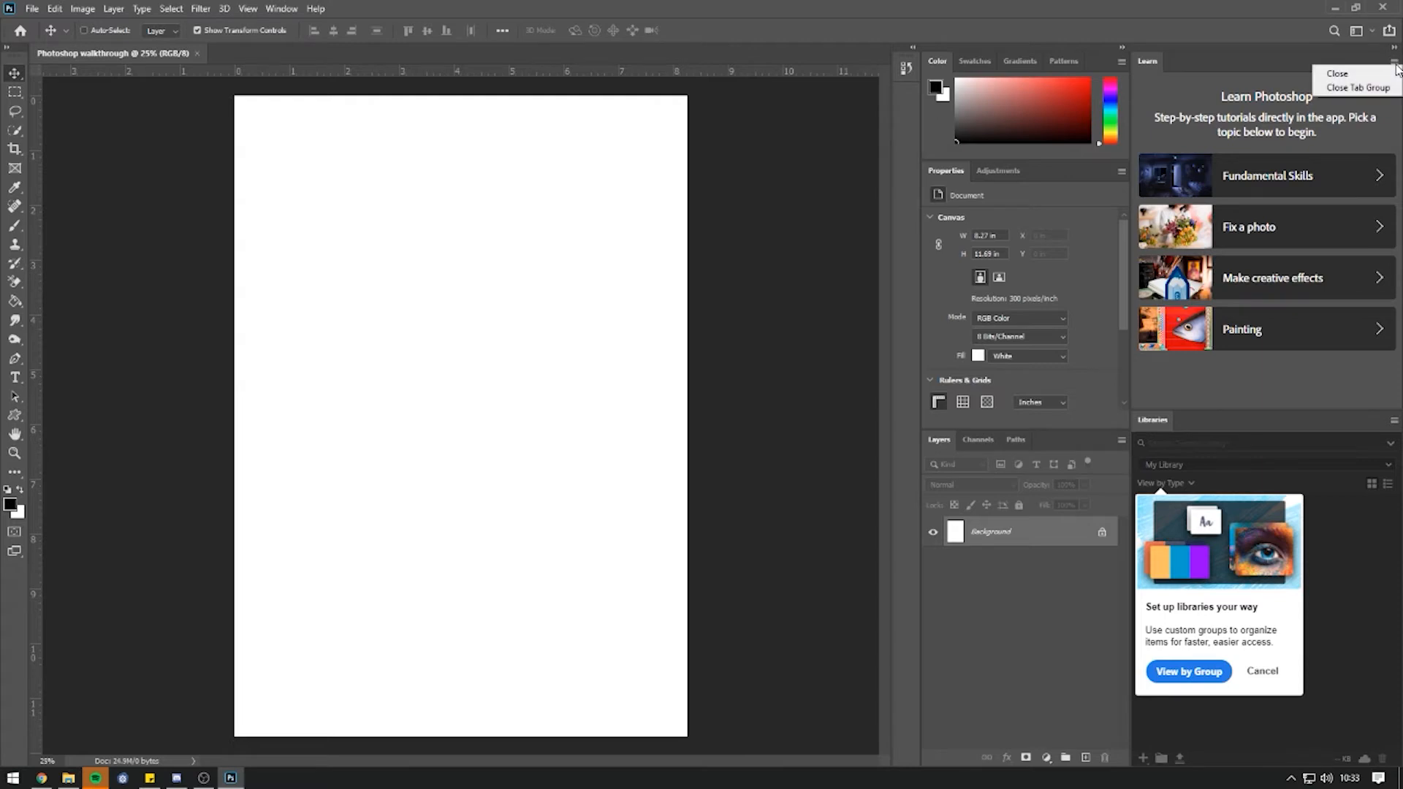
pyautogui.click(1379, 89)
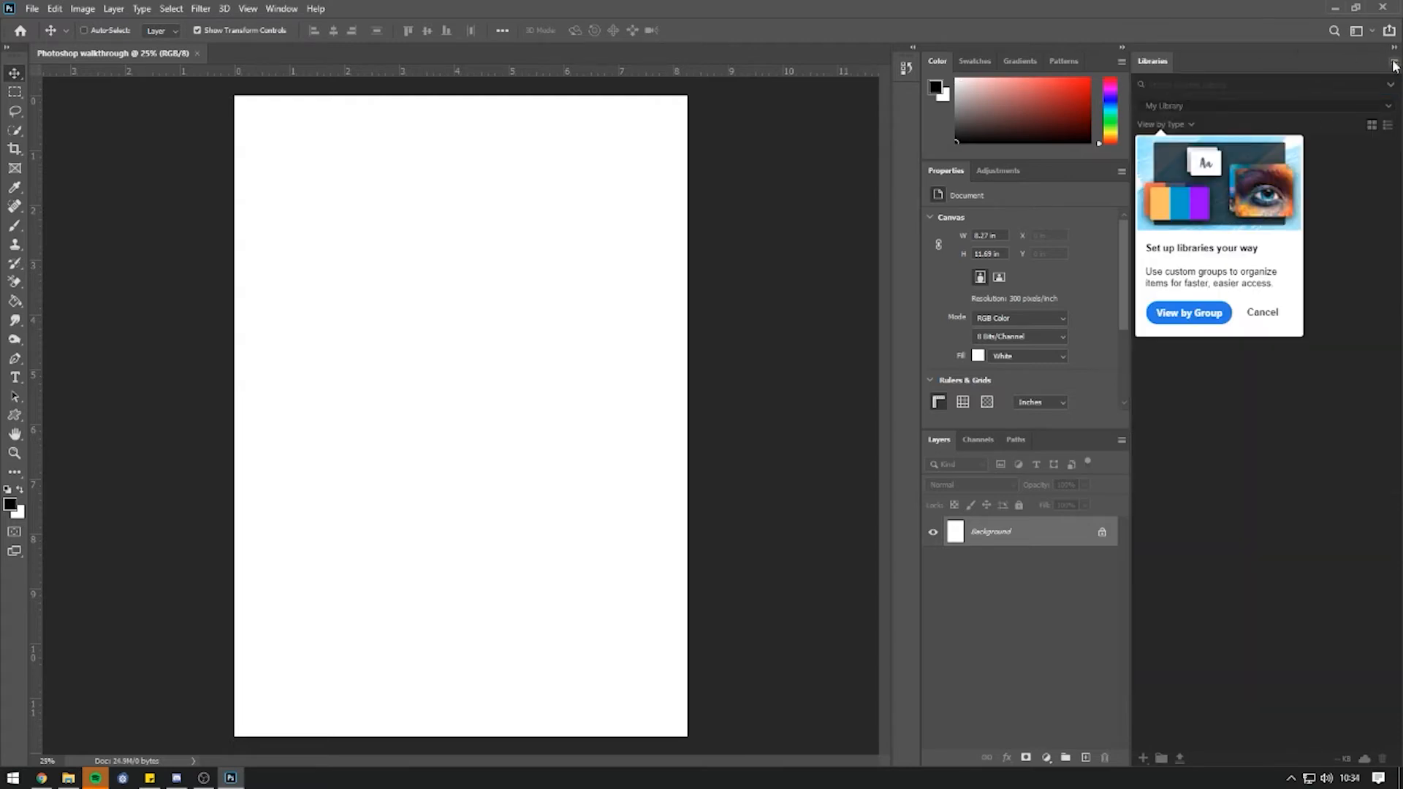
pyautogui.click(1393, 63)
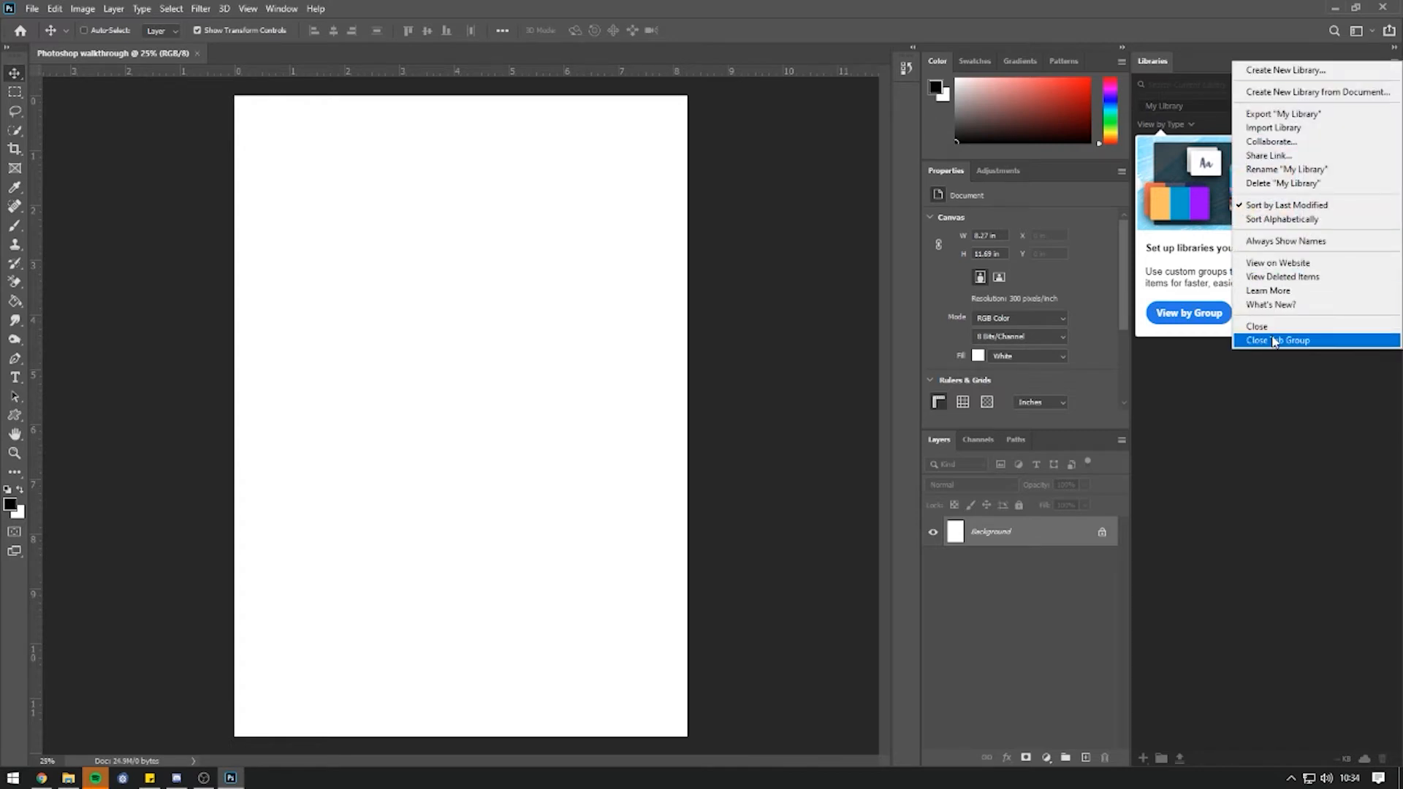
pyautogui.click(1322, 338)
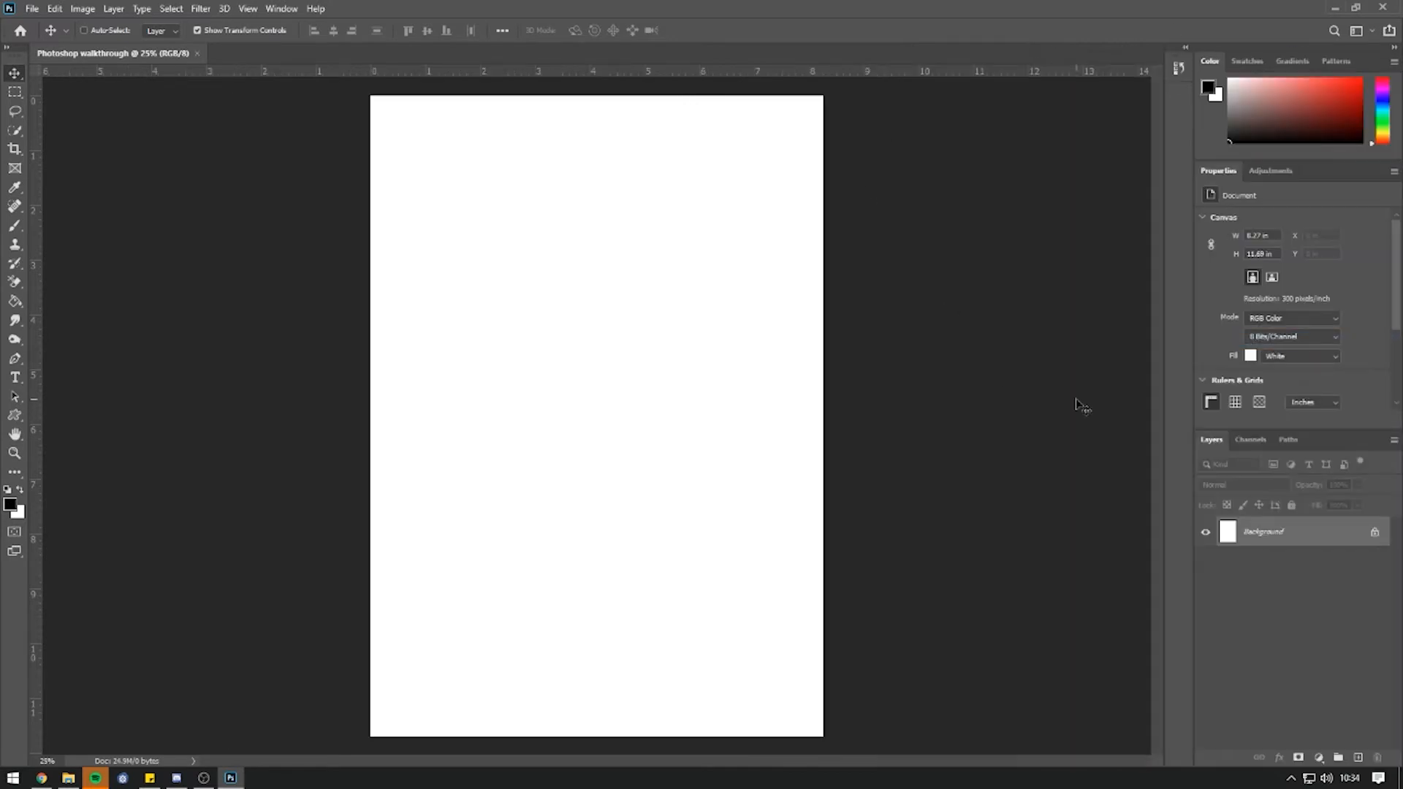
# Look at the Swatches panel, return to the Color panel, and open the Window menu.
pyautogui.click(1247, 61)
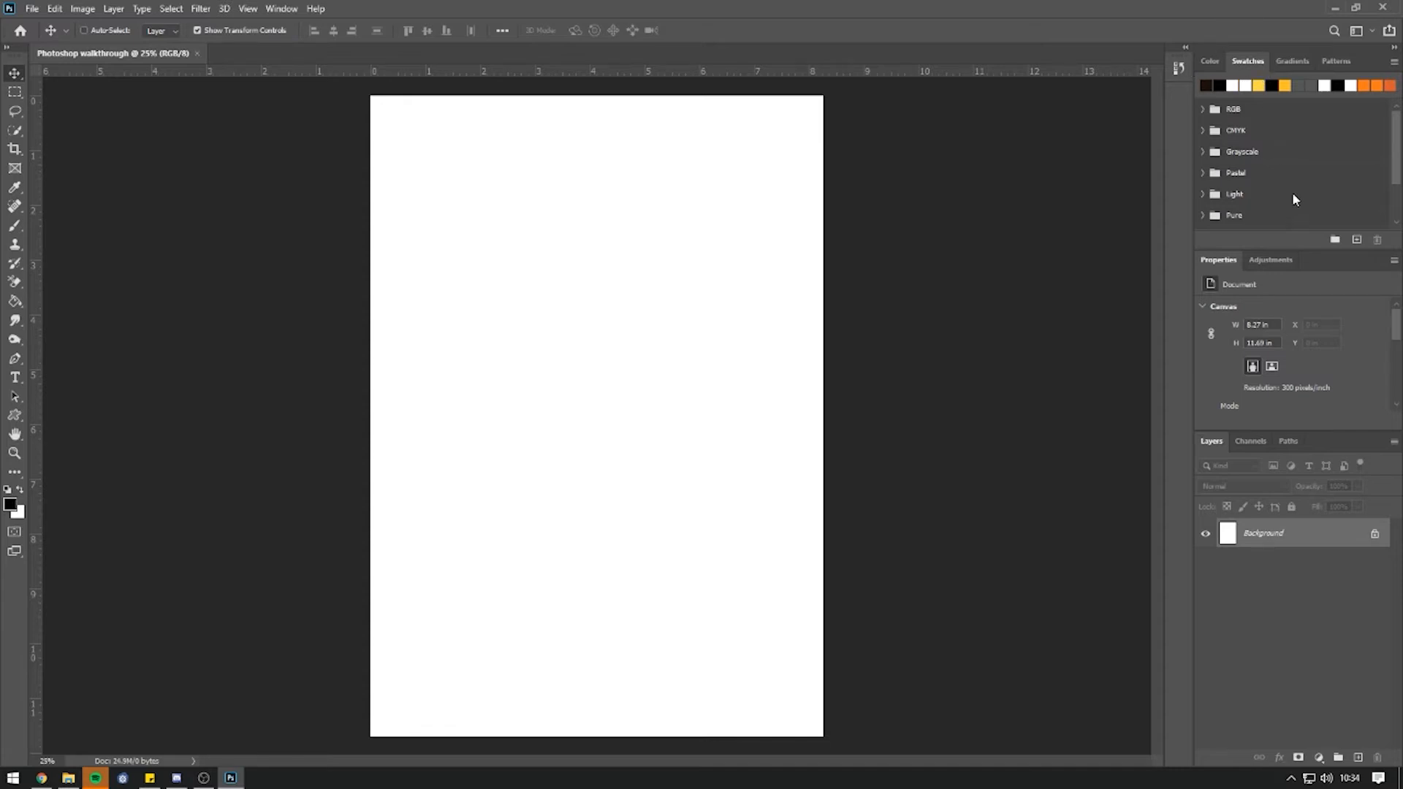
pyautogui.click(1210, 62)
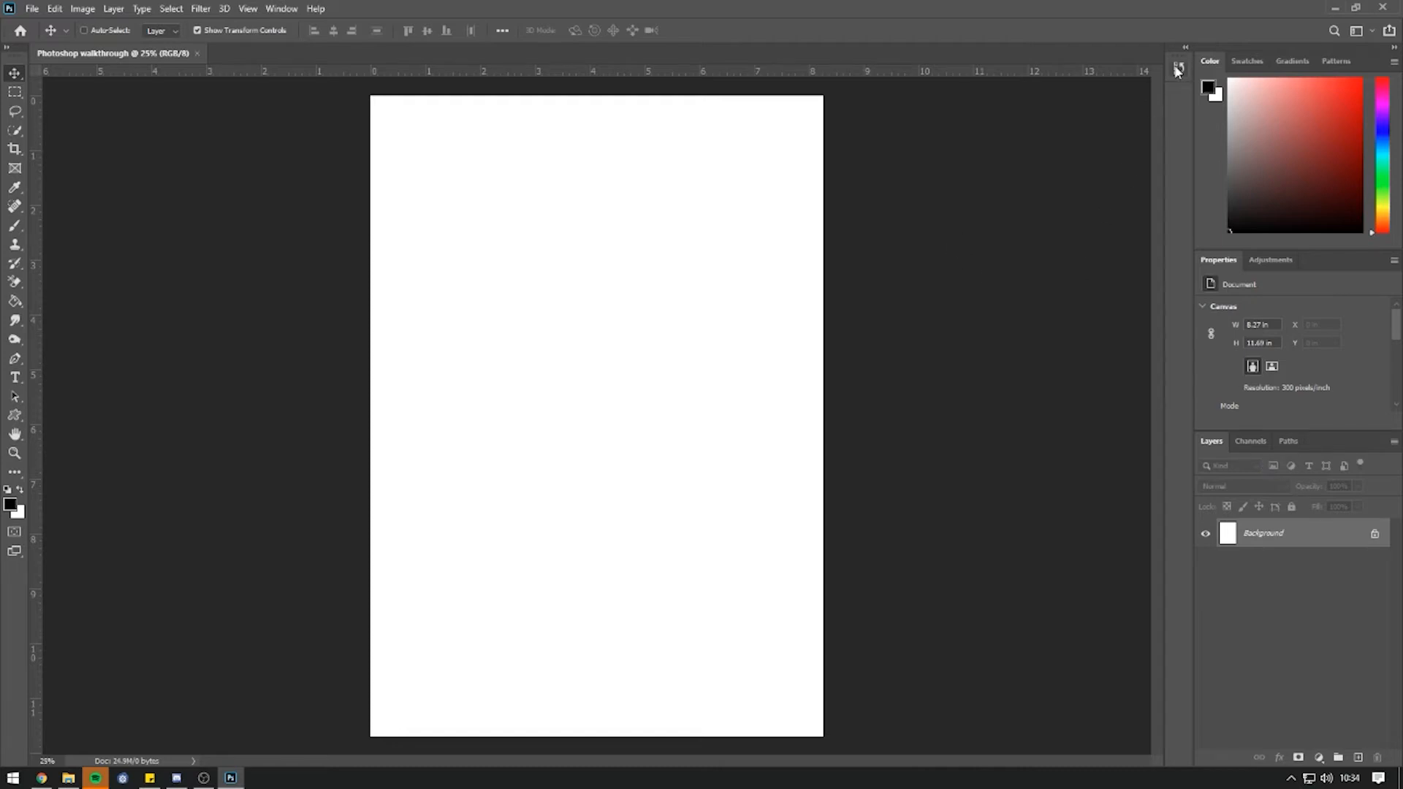
pyautogui.click(282, 9)
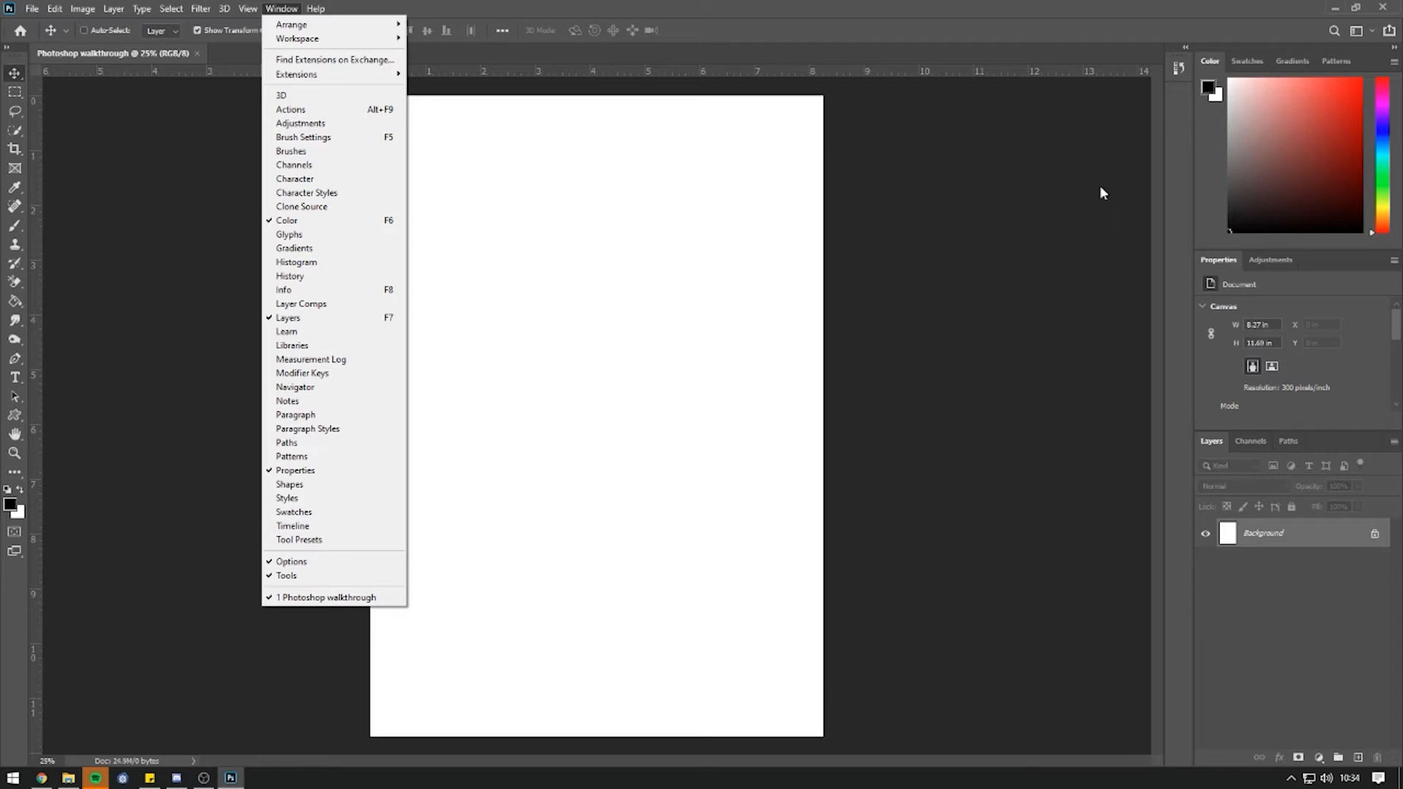
# Hide the rulers around the A4 page, then show them again.
pyautogui.click(411, 335)
pyautogui.click(288, 8)
pyautogui.moveTo(248, 9)
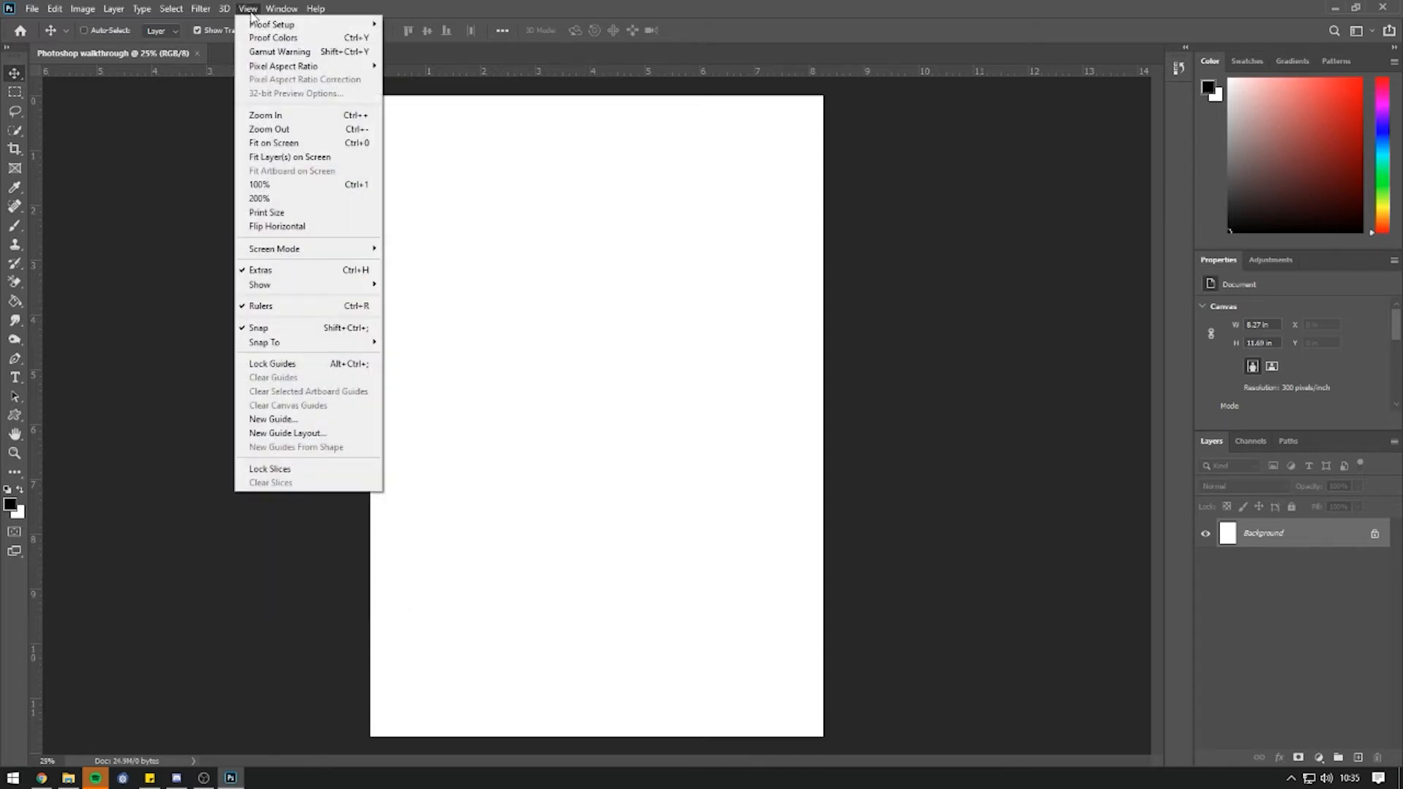
pyautogui.click(279, 307)
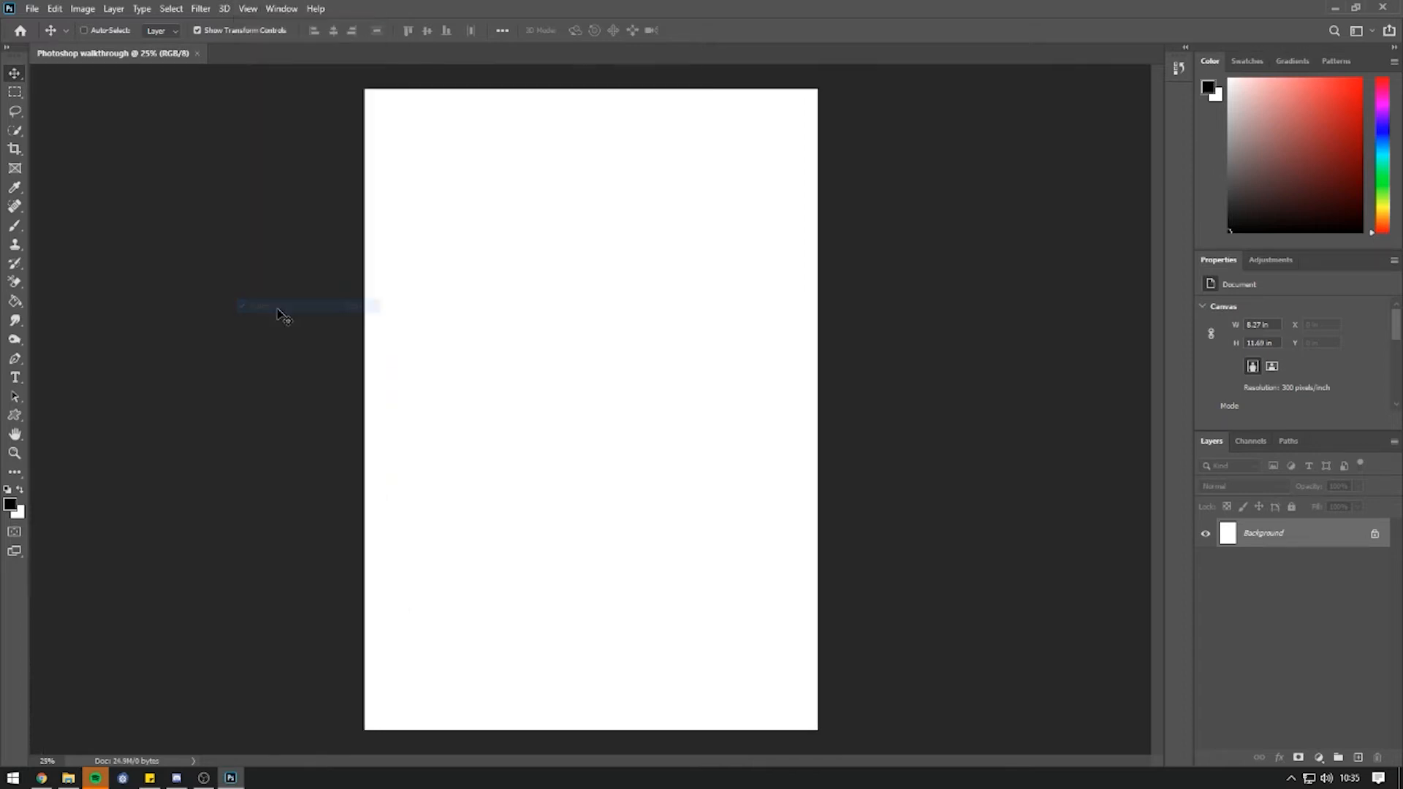
pyautogui.click(249, 9)
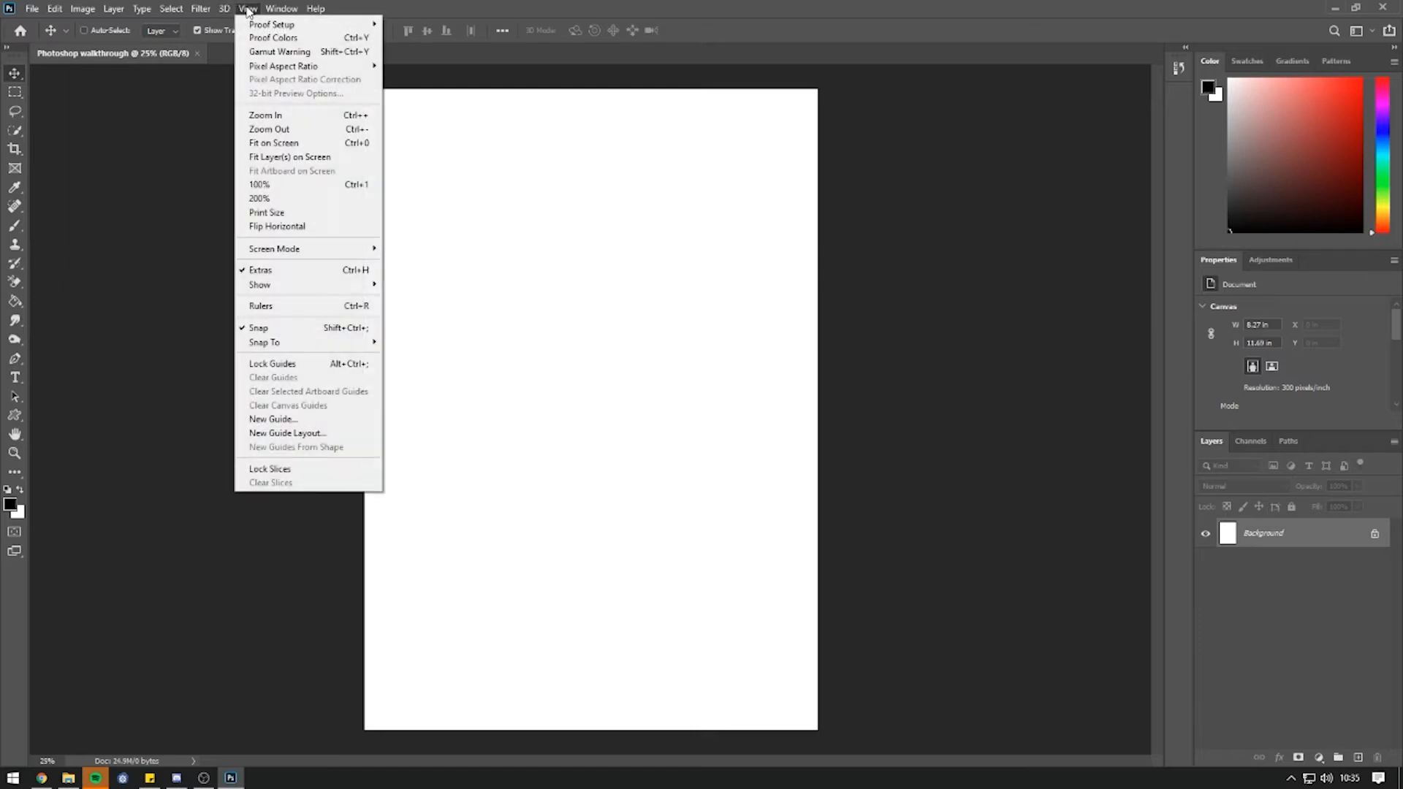
pyautogui.click(272, 306)
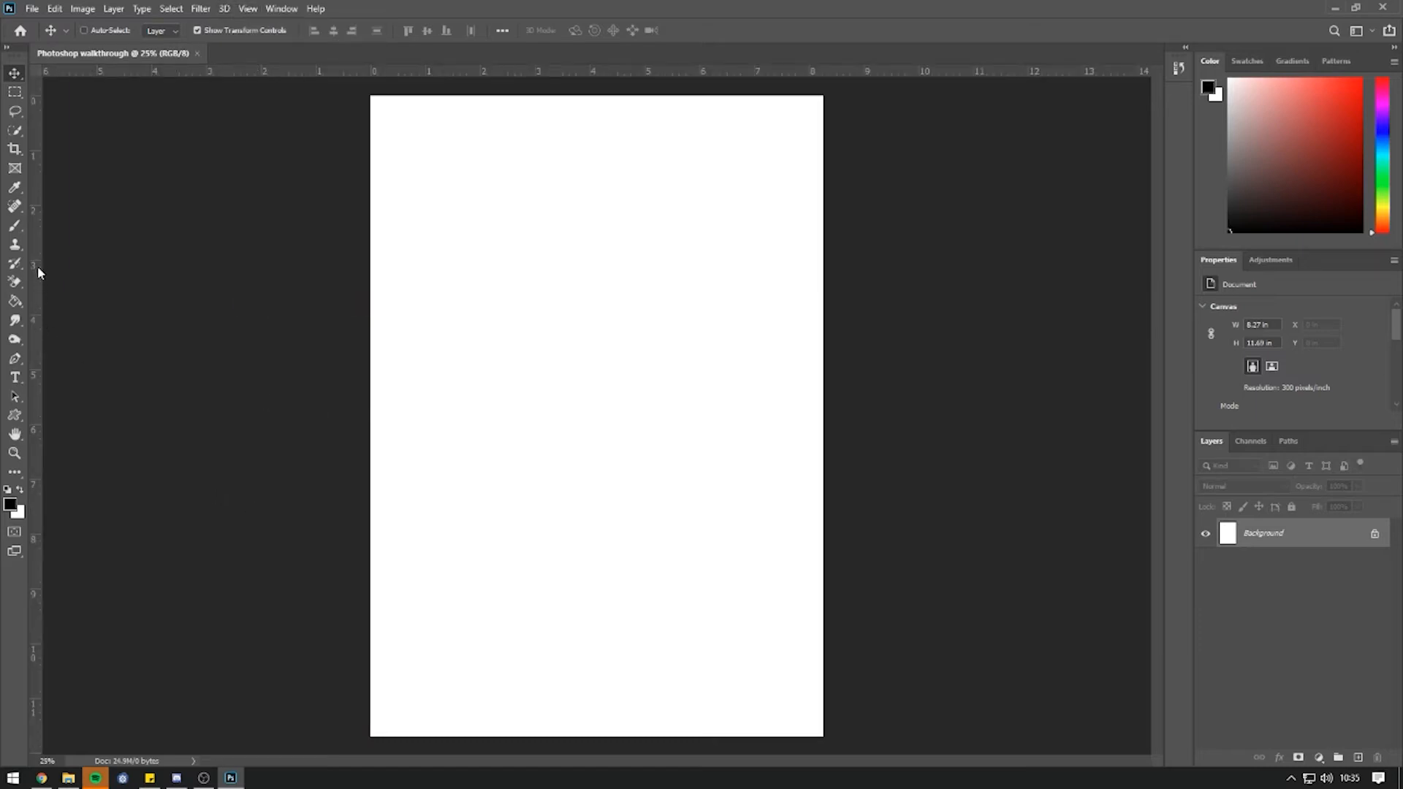
# Drag a trial guide onto the page centre, then drag it back onto the ruler.
pyautogui.moveTo(35, 338); pyautogui.dragTo(597, 316)
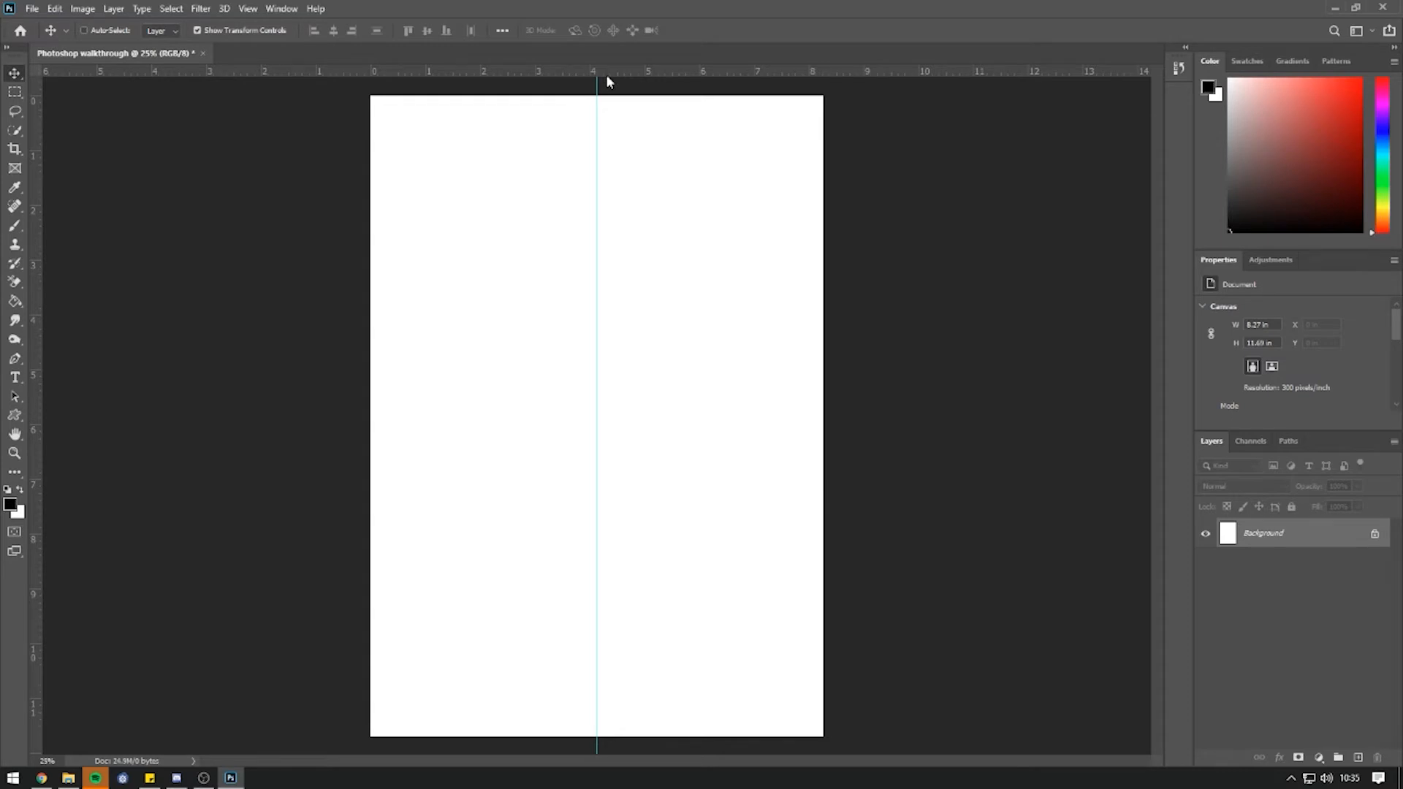
pyautogui.moveTo(606, 76); pyautogui.dragTo(658, 418)
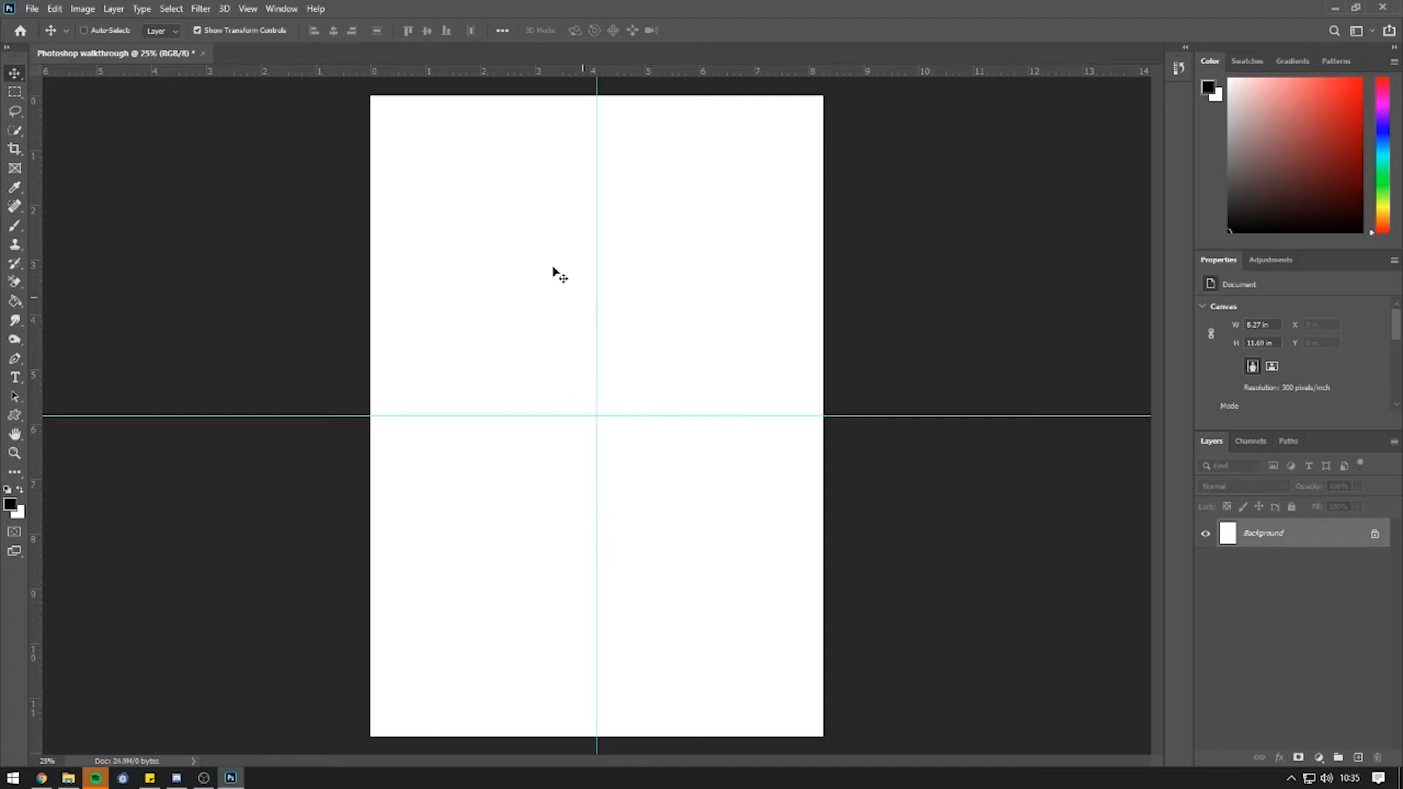
pyautogui.moveTo(657, 415); pyautogui.dragTo(30, 93)
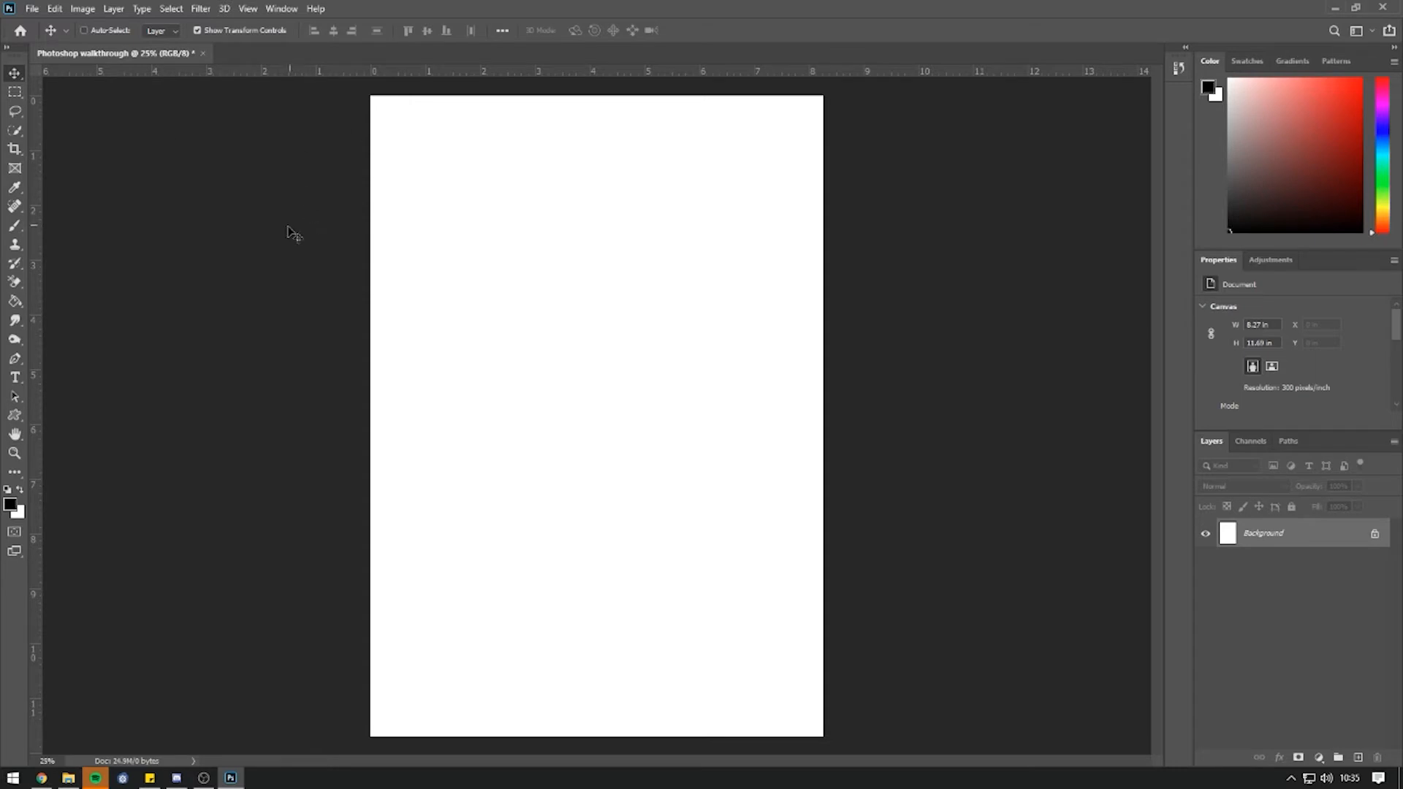
# Open the headphones portrait from Technet Videos > Resources > Photo, unlock it, and drag it onto the poster.
pyautogui.click(32, 9)
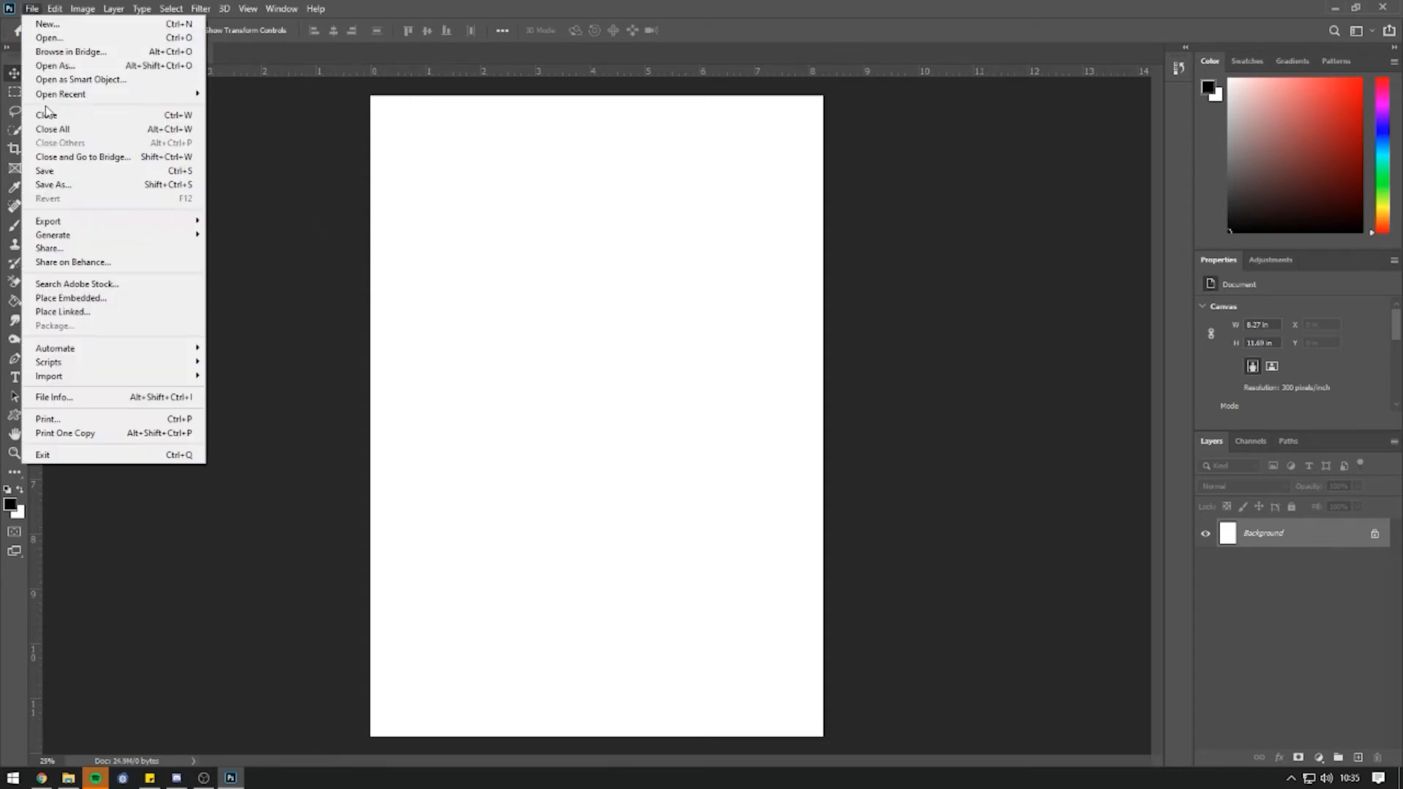
pyautogui.click(48, 37)
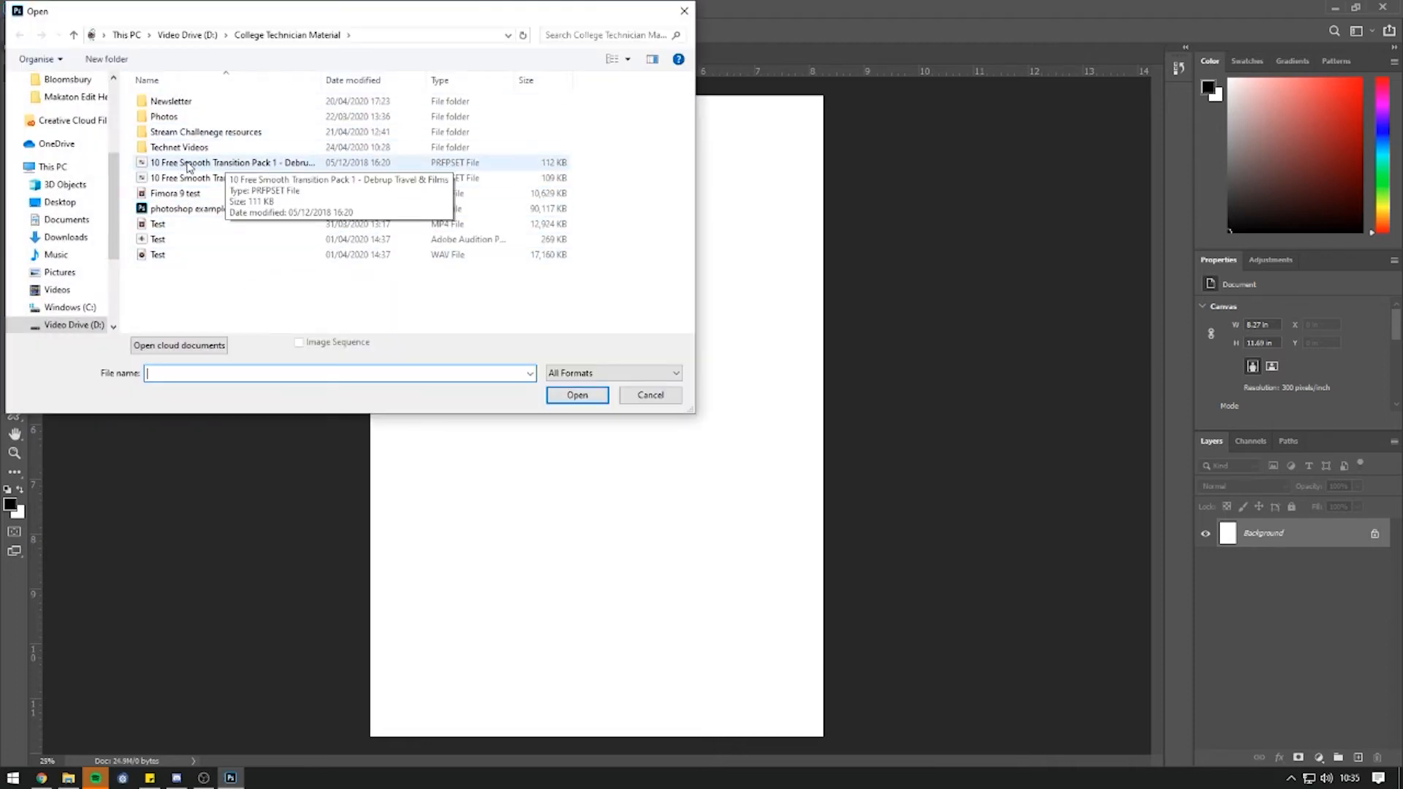
pyautogui.click(185, 148)
pyautogui.doubleClick(185, 147)
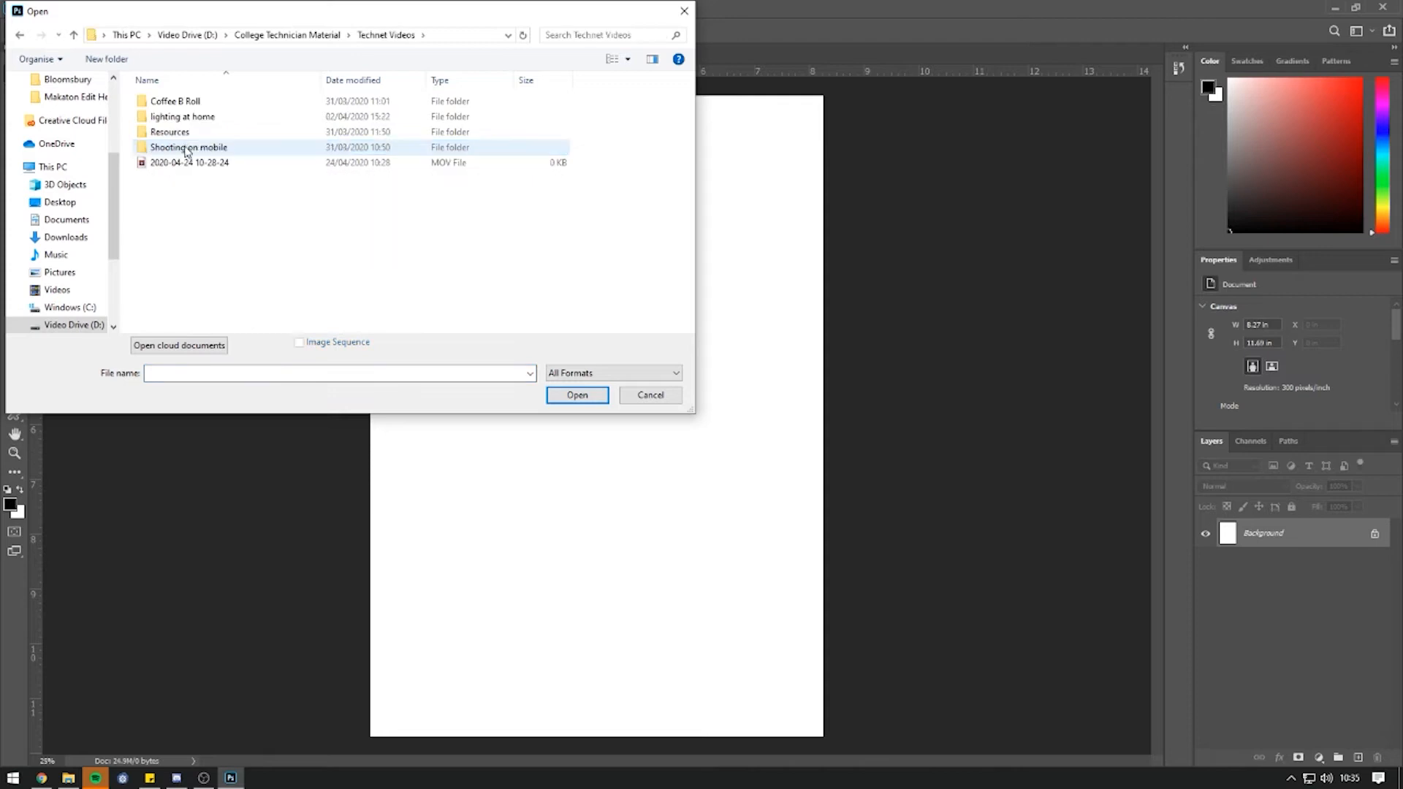
pyautogui.doubleClick(188, 131)
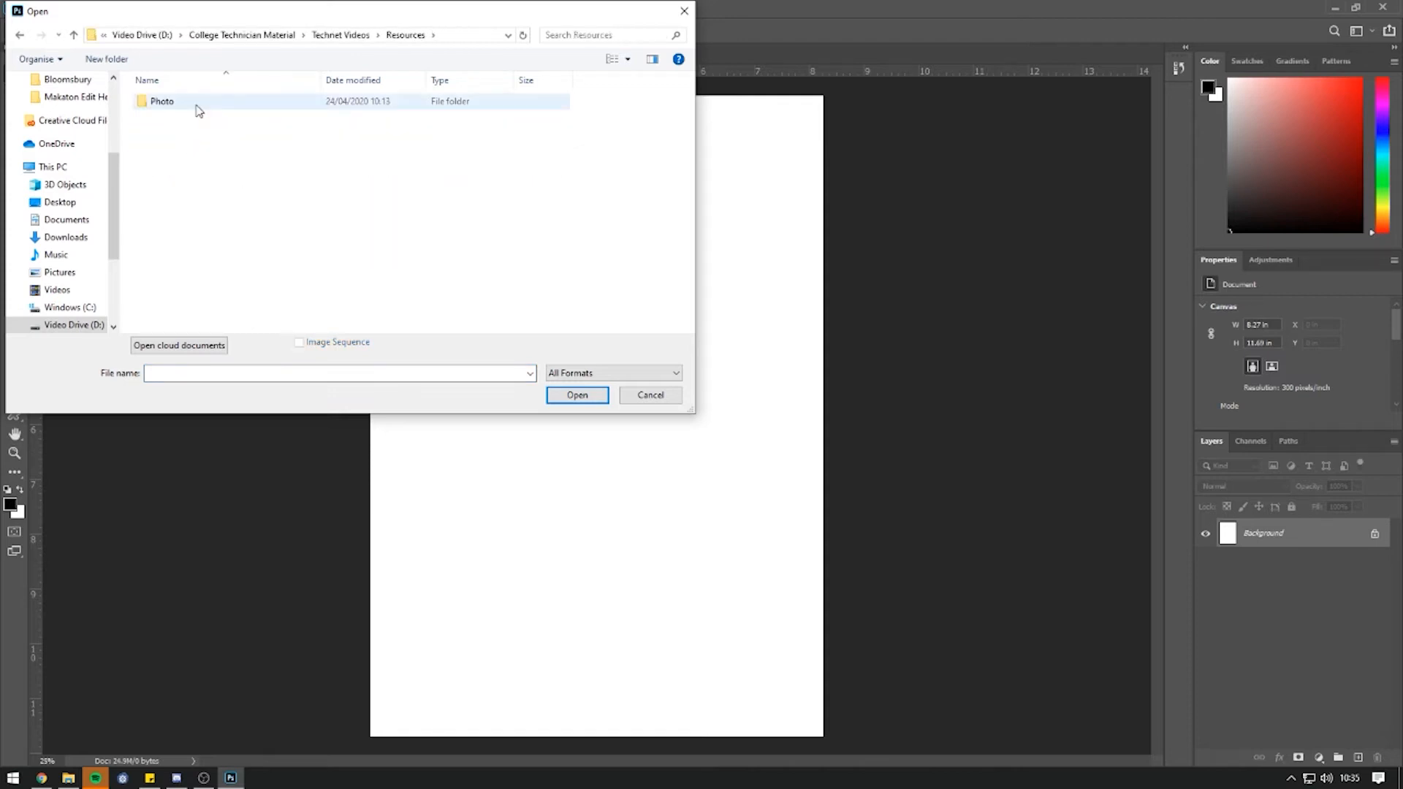
pyautogui.doubleClick(197, 109)
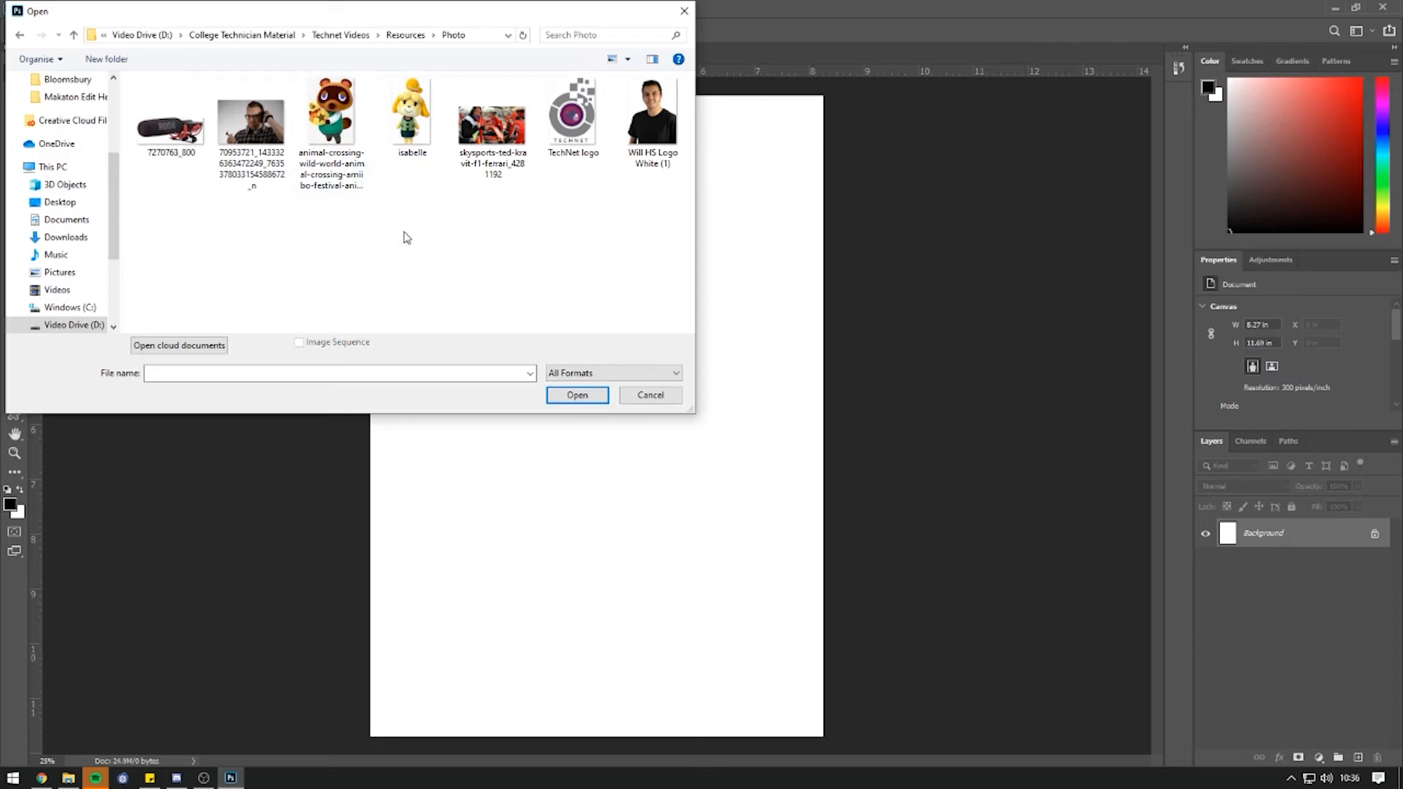
pyautogui.click(252, 160)
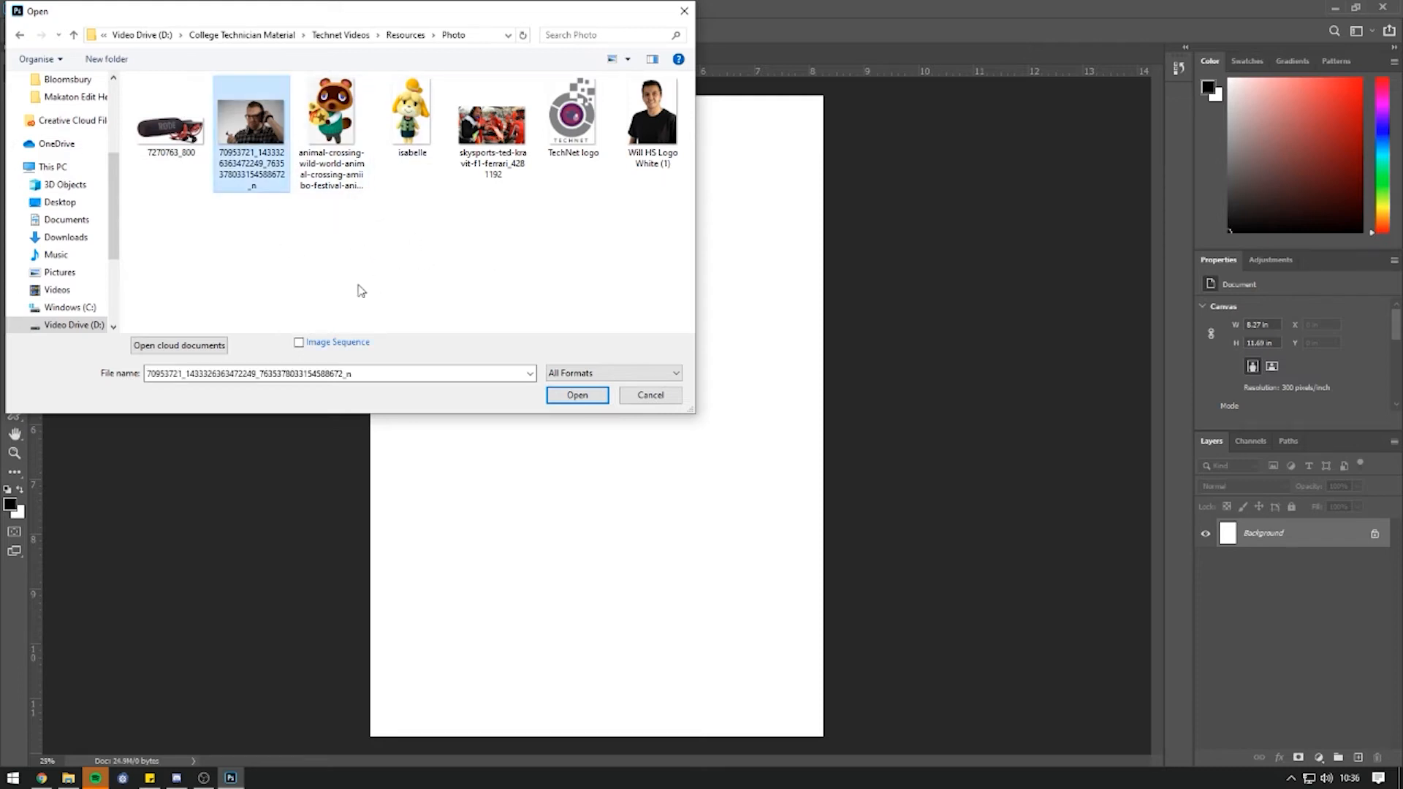
pyautogui.click(604, 396)
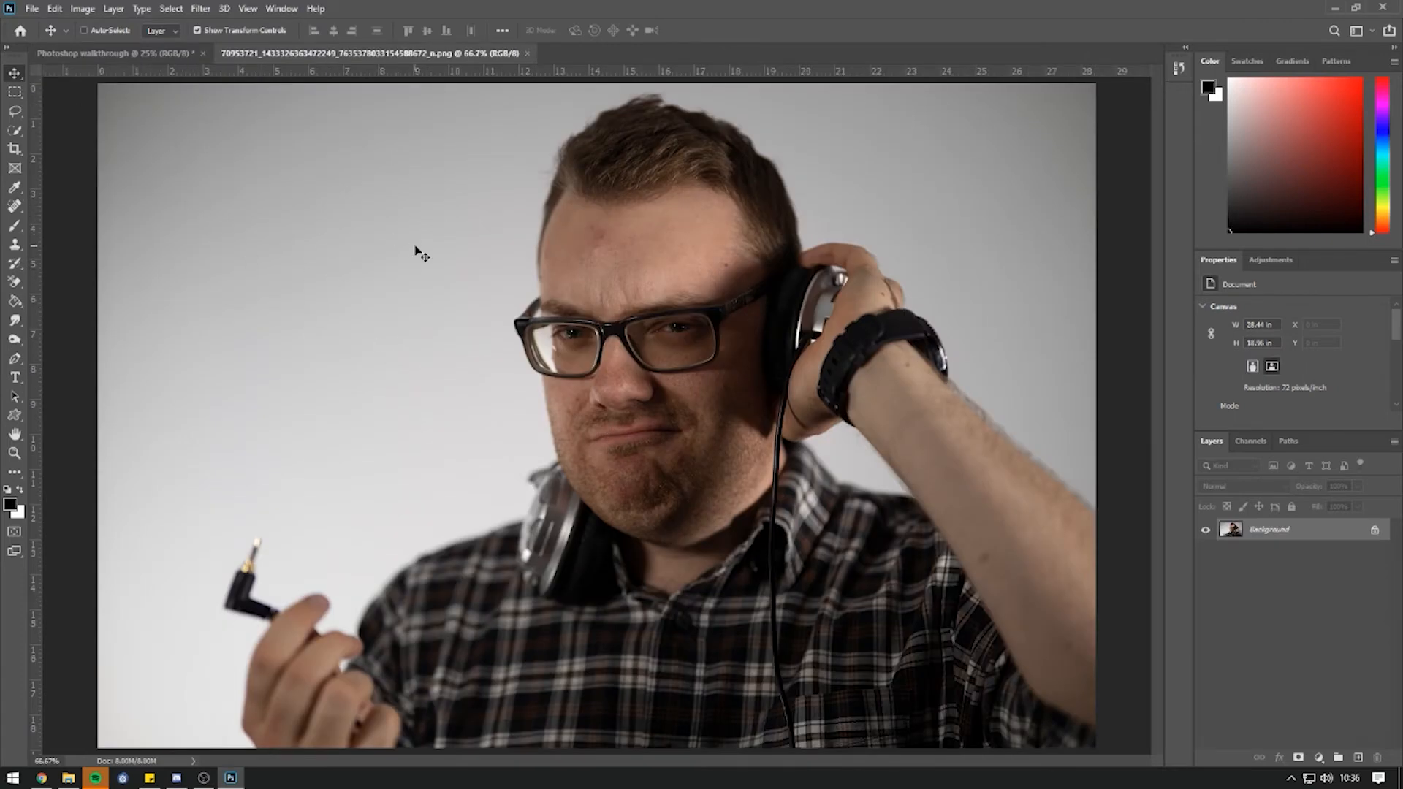
pyautogui.click(1375, 535)
pyautogui.moveTo(376, 237); pyautogui.dragTo(584, 479)
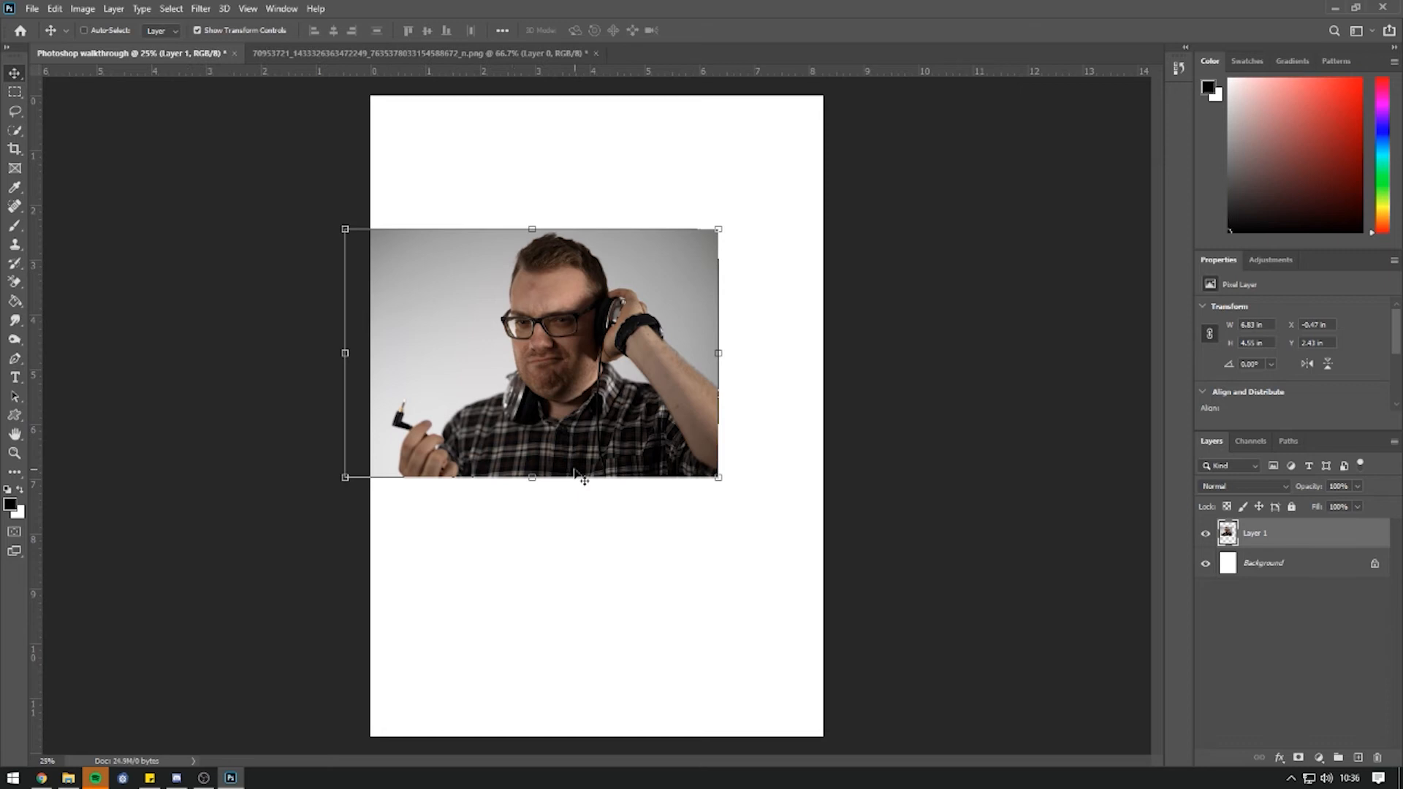
# Undo the pasted photo on the poster and close the portrait document without saving.
pyautogui.hotkey('ctrl', 'z')
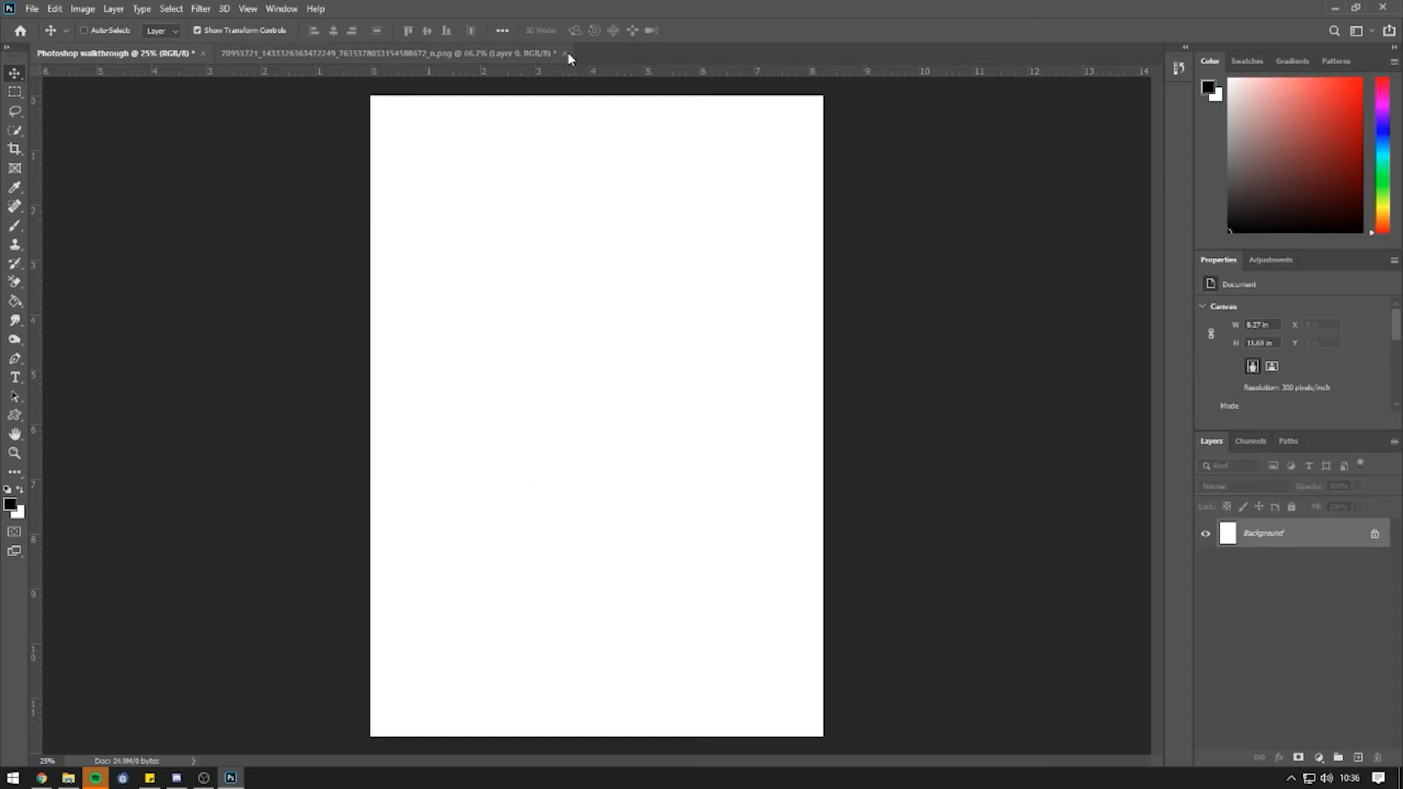
pyautogui.click(511, 53)
pyautogui.hotkey('ctrl', 'w')
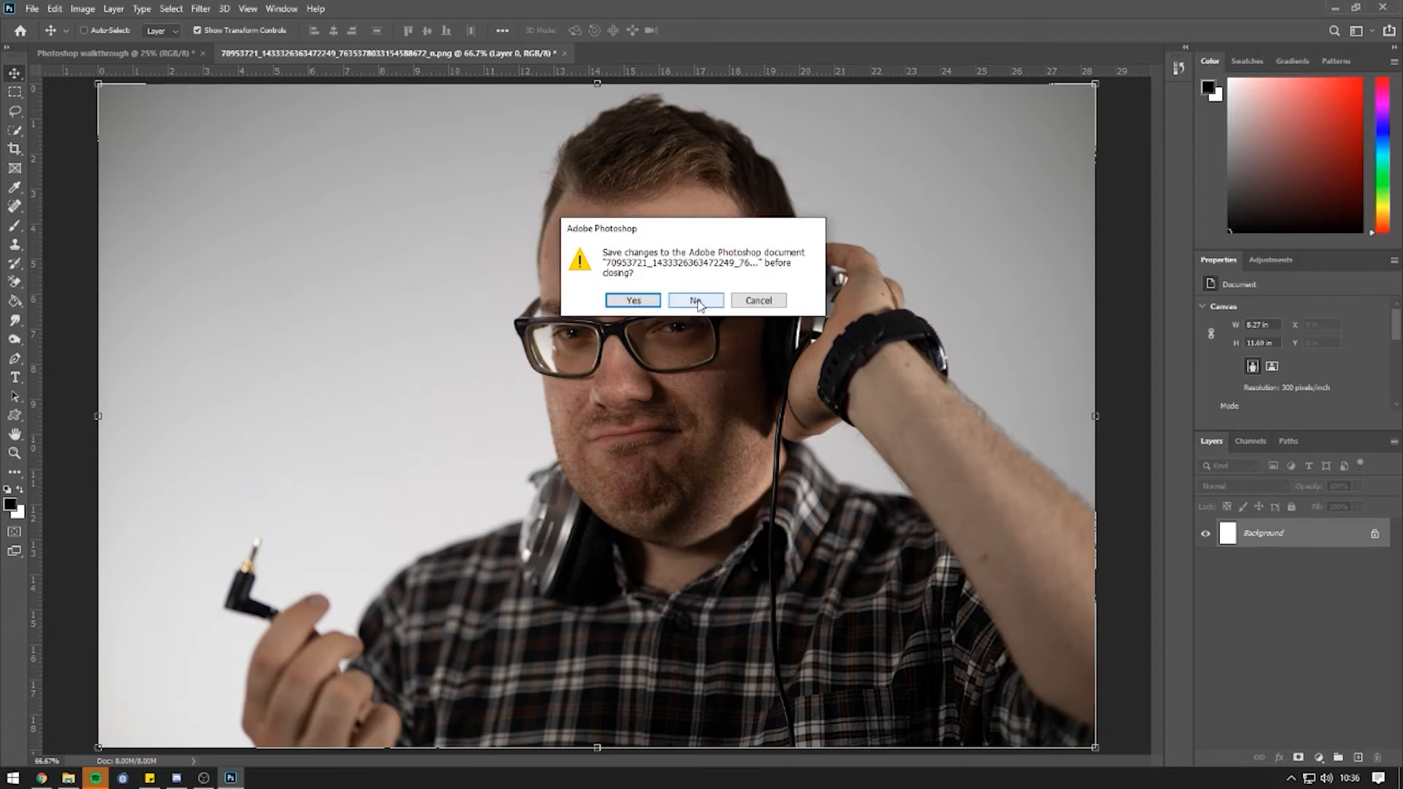
pyautogui.click(694, 300)
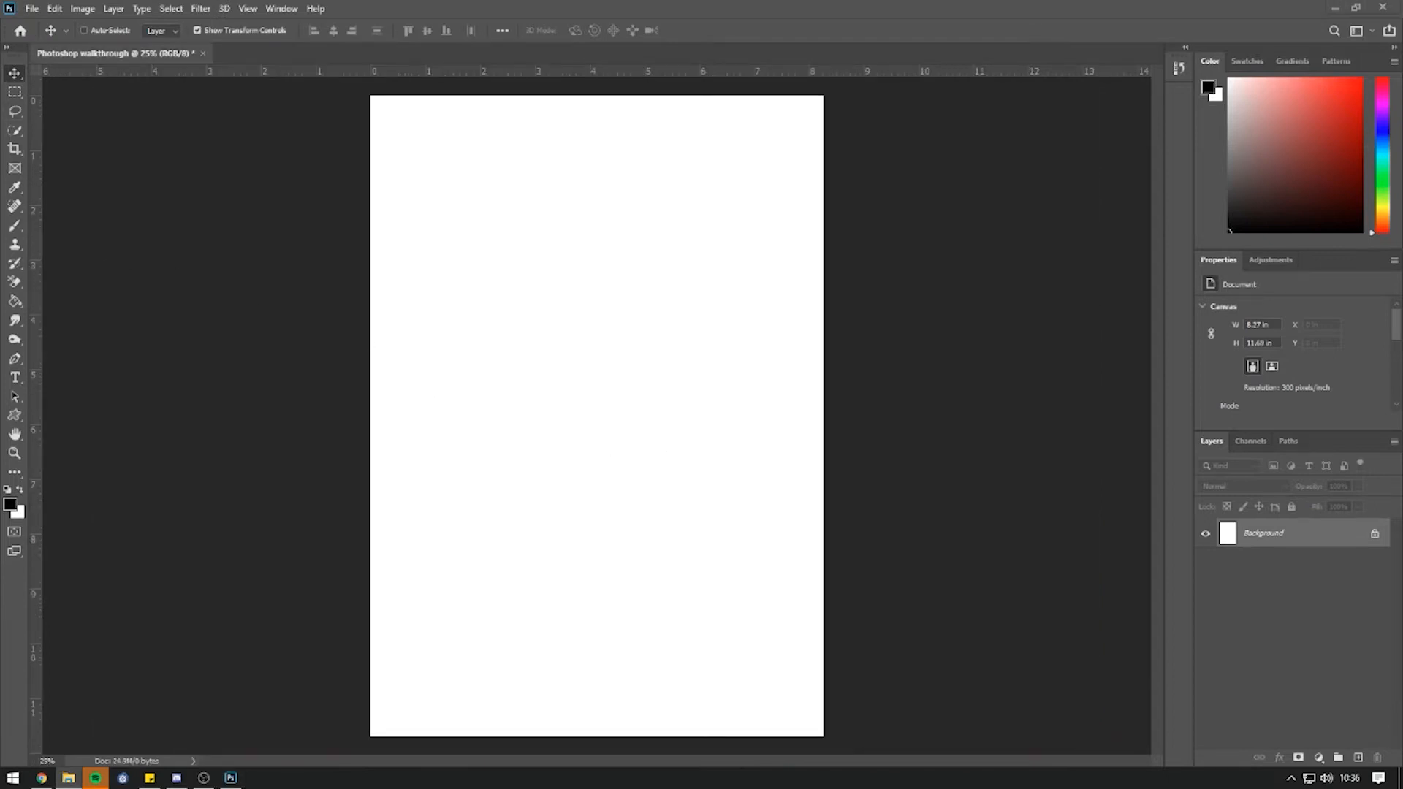
# Drag the headphones portrait from the Photo folder window onto the A4 canvas.
pyautogui.click(68, 778)
pyautogui.moveTo(567, 56); pyautogui.dragTo(1373, 58)
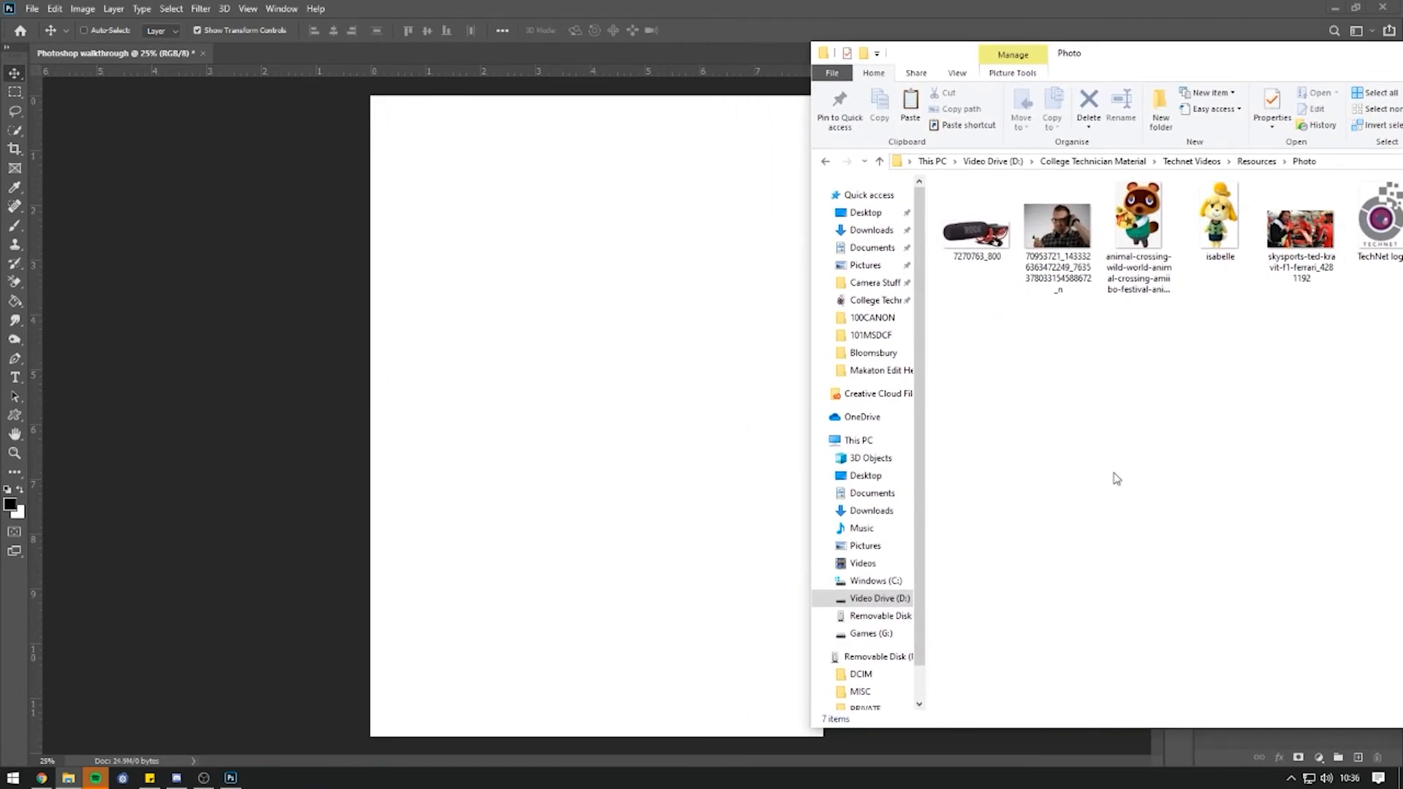
pyautogui.moveTo(1057, 226); pyautogui.dragTo(553, 253)
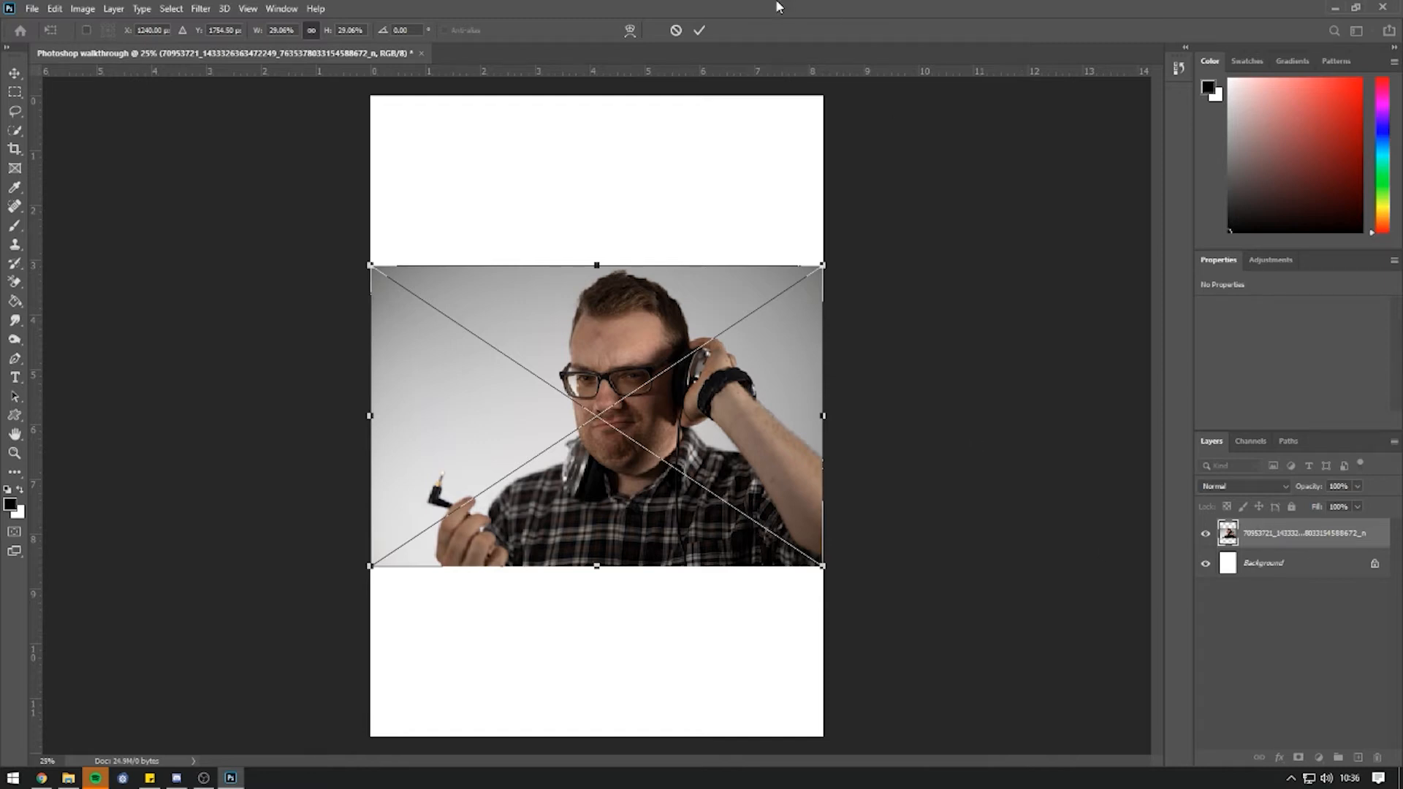
# Commit the placed portrait and rename its layer to the subject's first name.
pyautogui.click(1295, 660)
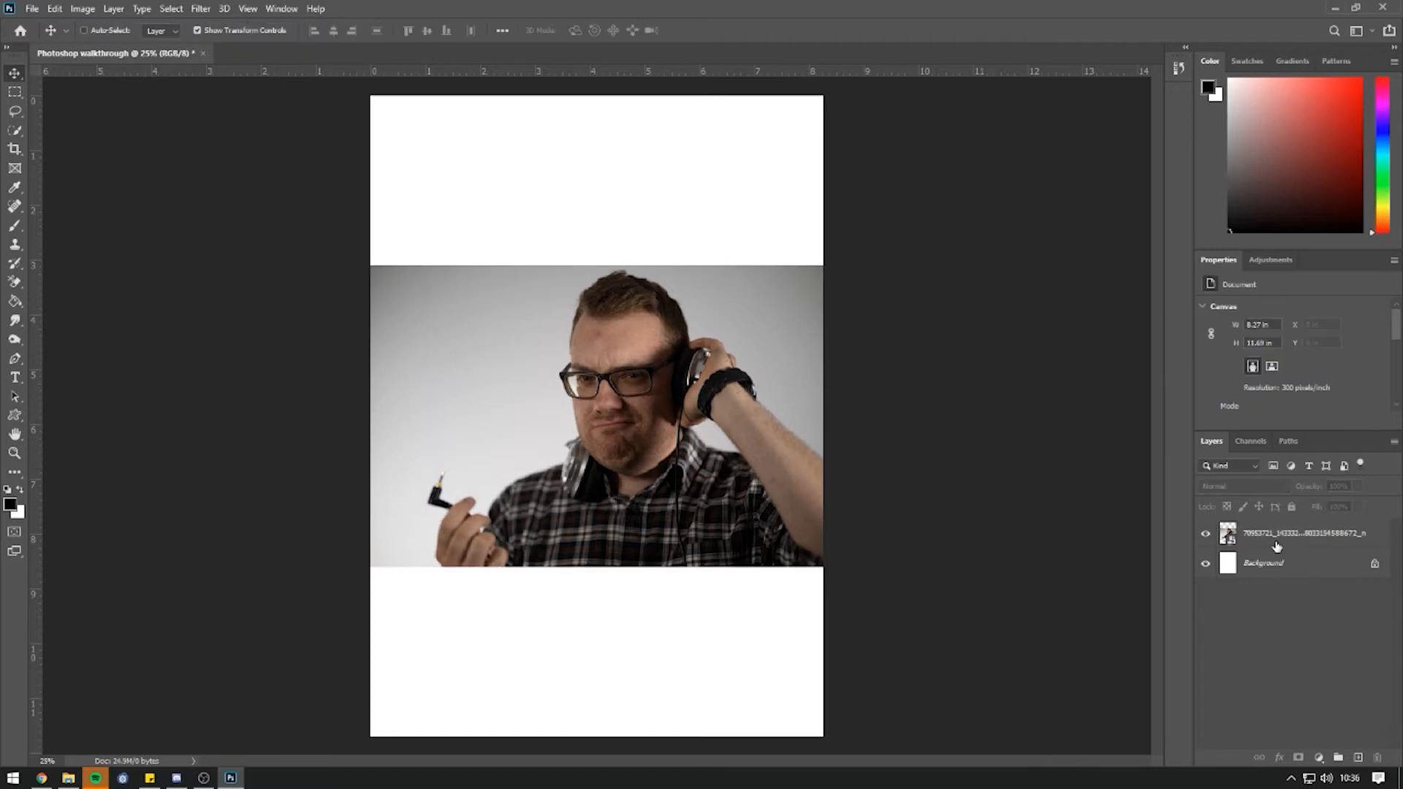
pyautogui.click(1276, 537)
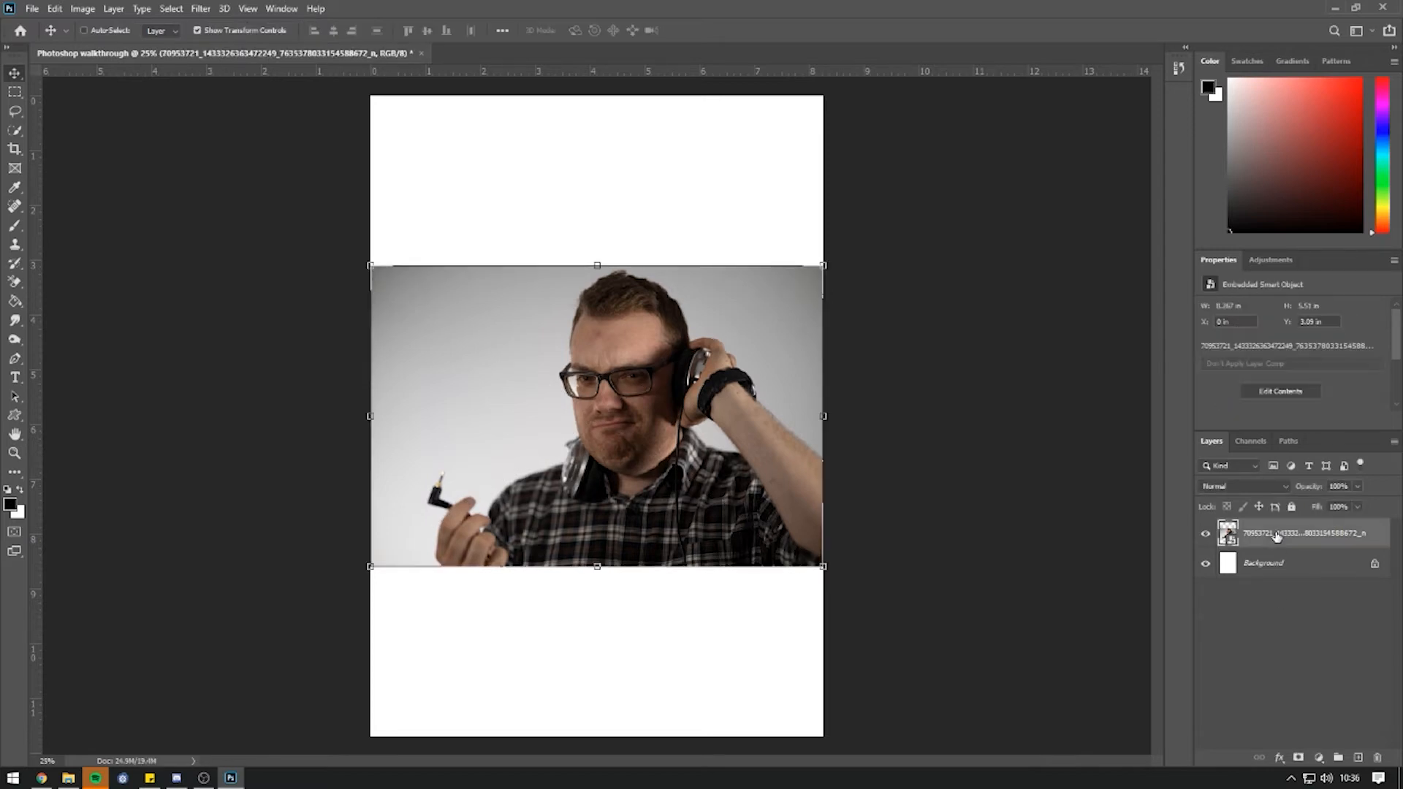
pyautogui.doubleClick(1276, 535)
pyautogui.write('James')
pyautogui.press('Return')
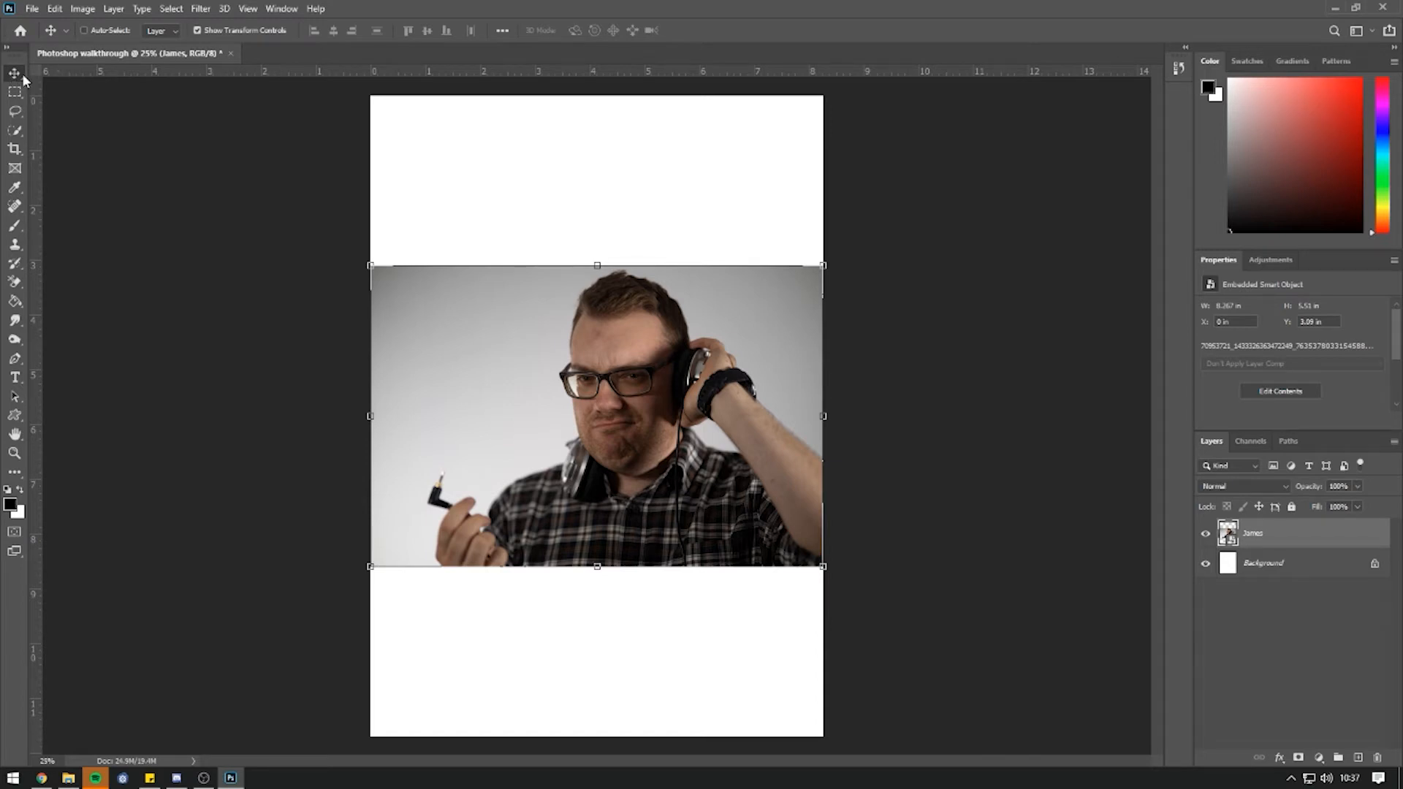
# Move the portrait higher on the page with the Move tool and show its transform controls.
pyautogui.moveTo(579, 368); pyautogui.dragTo(579, 313)
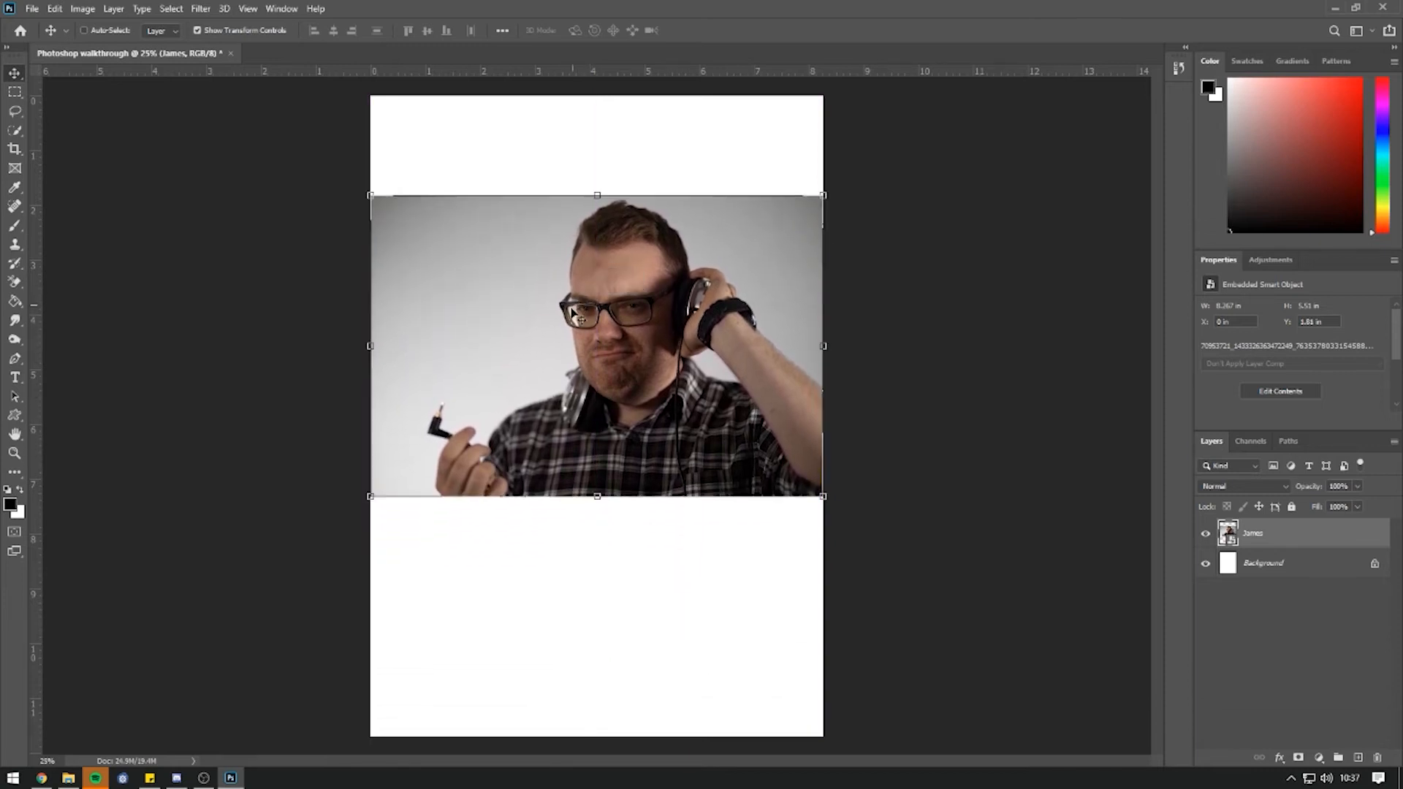
pyautogui.click(16, 95)
pyautogui.click(15, 148)
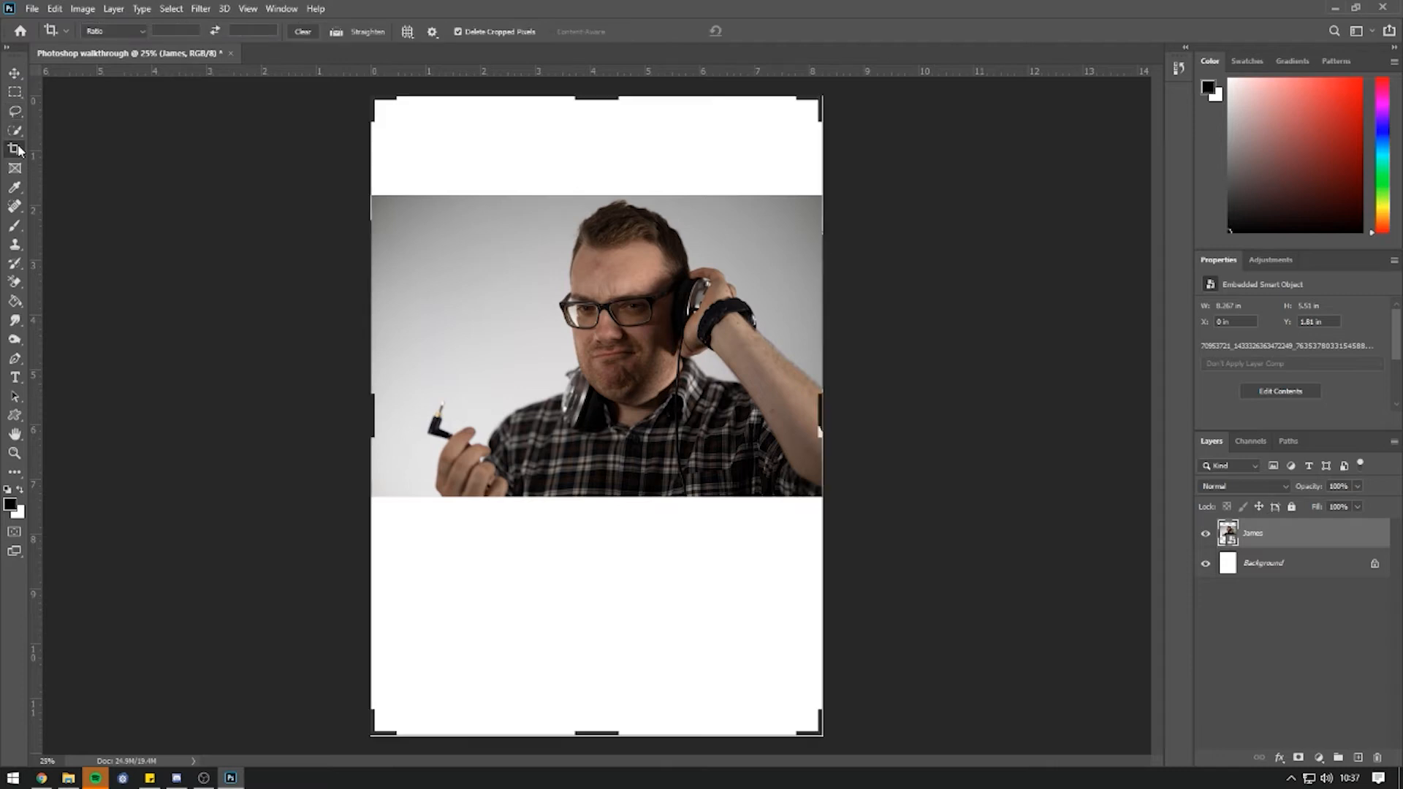
pyautogui.click(19, 74)
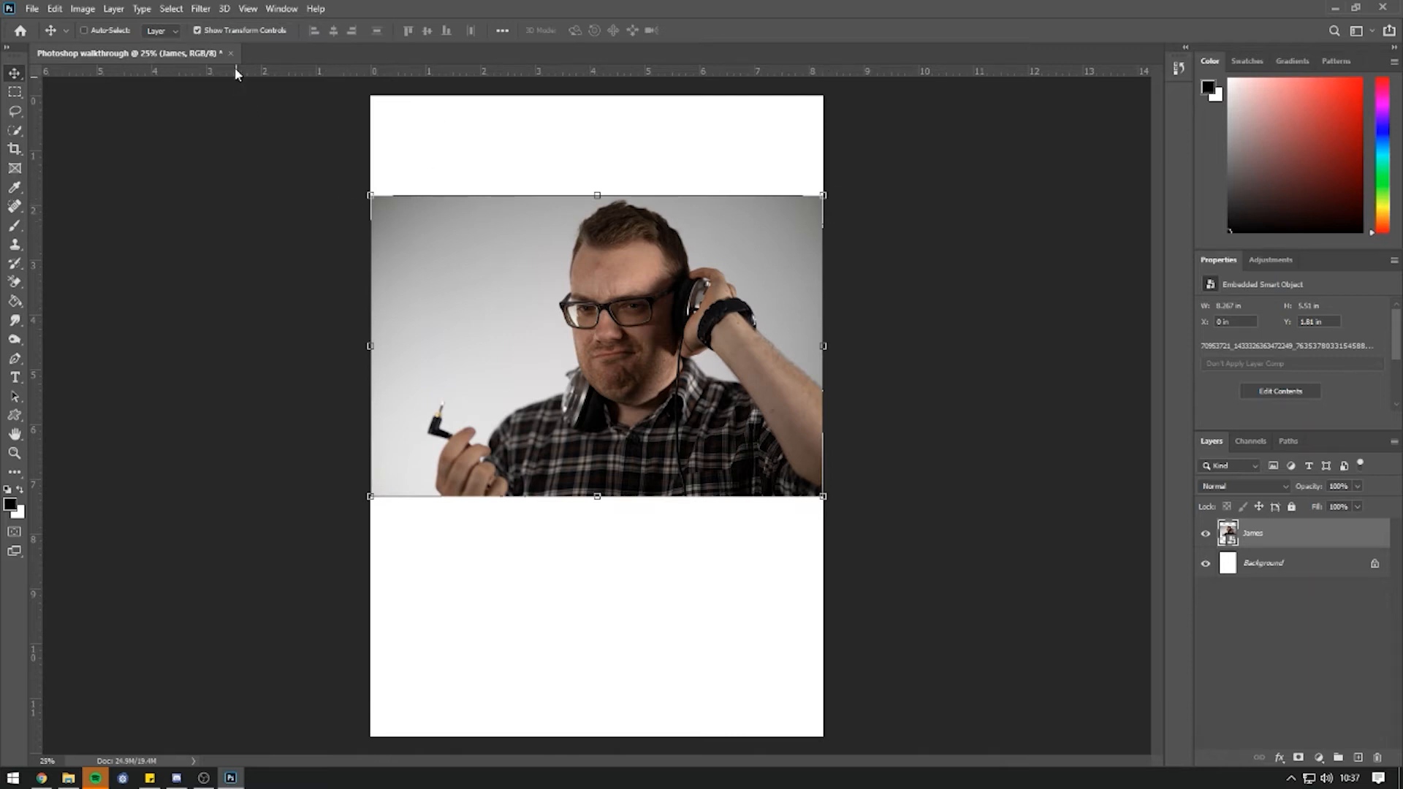
pyautogui.click(196, 30)
pyautogui.click(196, 31)
pyautogui.click(196, 30)
pyautogui.click(197, 31)
# Shrink the portrait from its top-left corner to about 7.56 × 5.04 in and commit.
pyautogui.moveTo(371, 196); pyautogui.dragTo(413, 223)
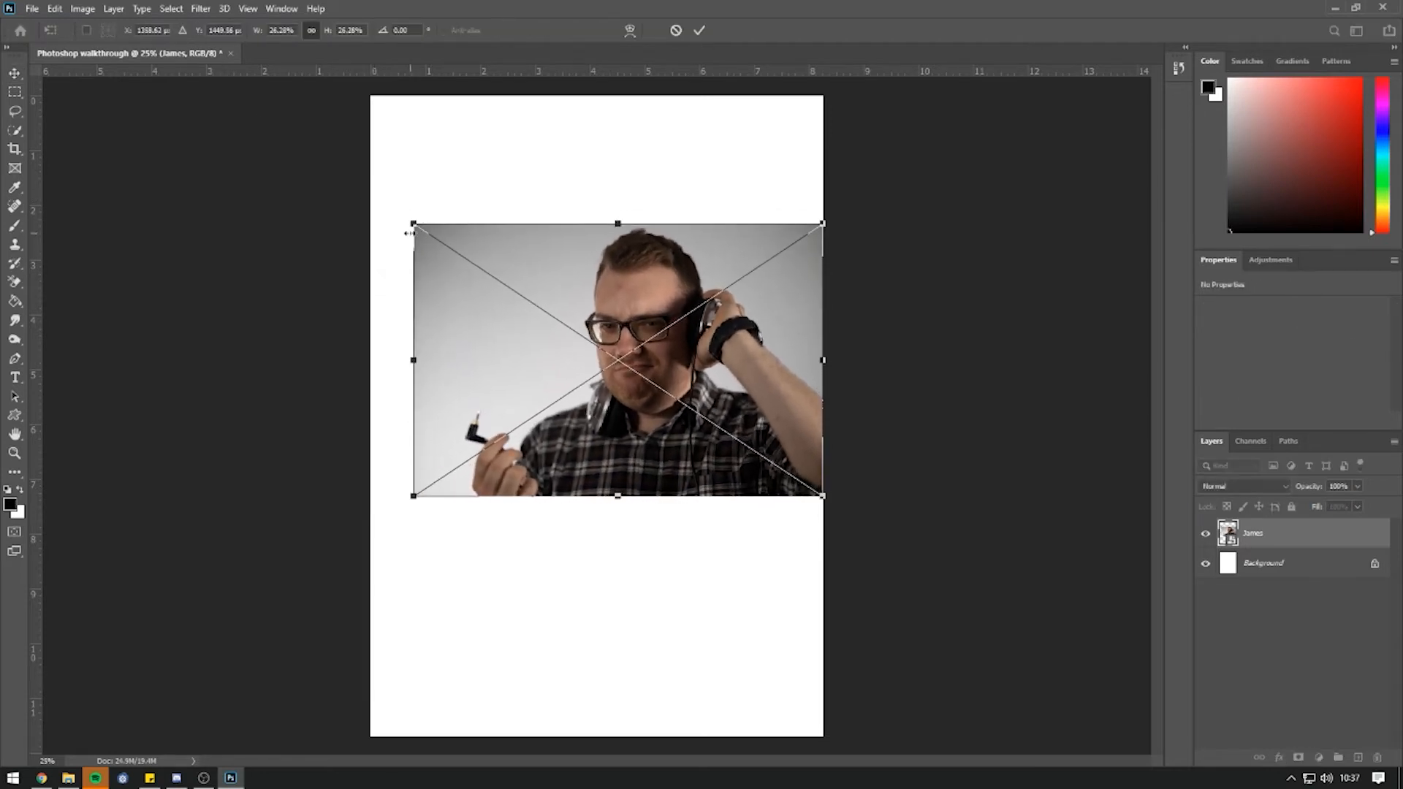
pyautogui.moveTo(412, 221); pyautogui.dragTo(385, 249)
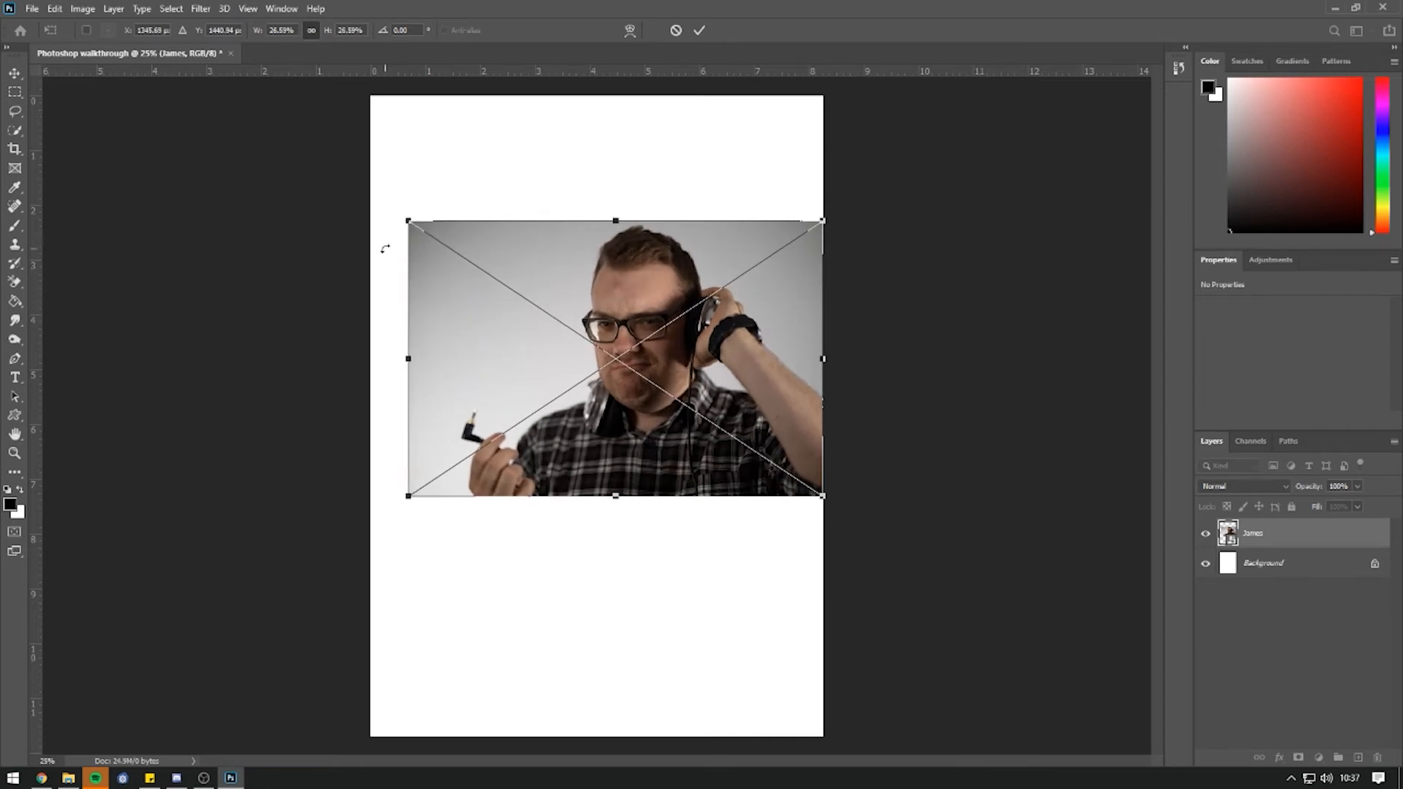
pyautogui.moveTo(404, 220); pyautogui.dragTo(542, 322)
pyautogui.hotkey('ctrl', 'z')
pyautogui.click(14, 74)
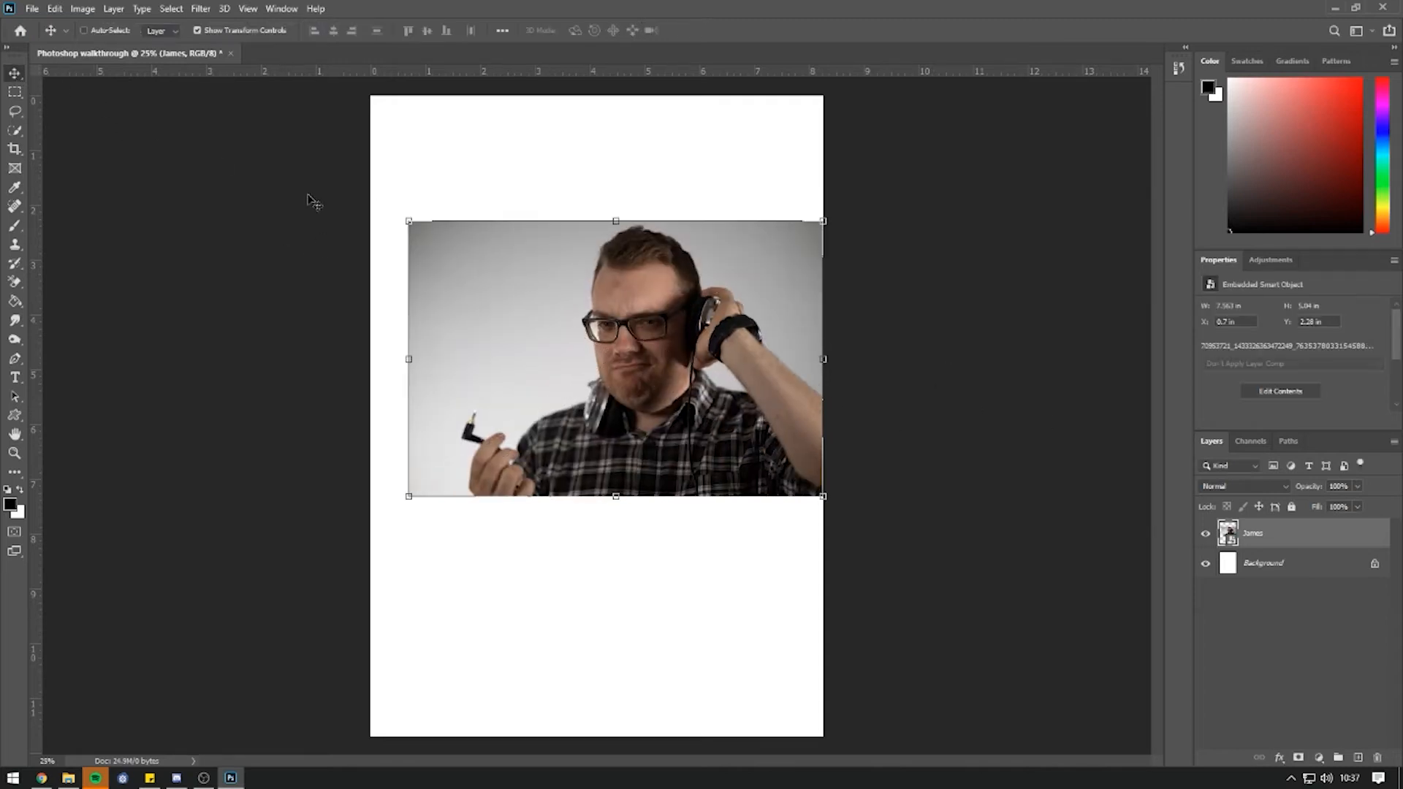
# Toggle layer auto-select and try selecting the portrait directly on the canvas.
pyautogui.click(85, 30)
pyautogui.click(596, 164)
pyautogui.click(697, 365)
pyautogui.click(669, 180)
pyautogui.click(680, 303)
pyautogui.click(671, 191)
pyautogui.click(686, 287)
pyautogui.click(664, 185)
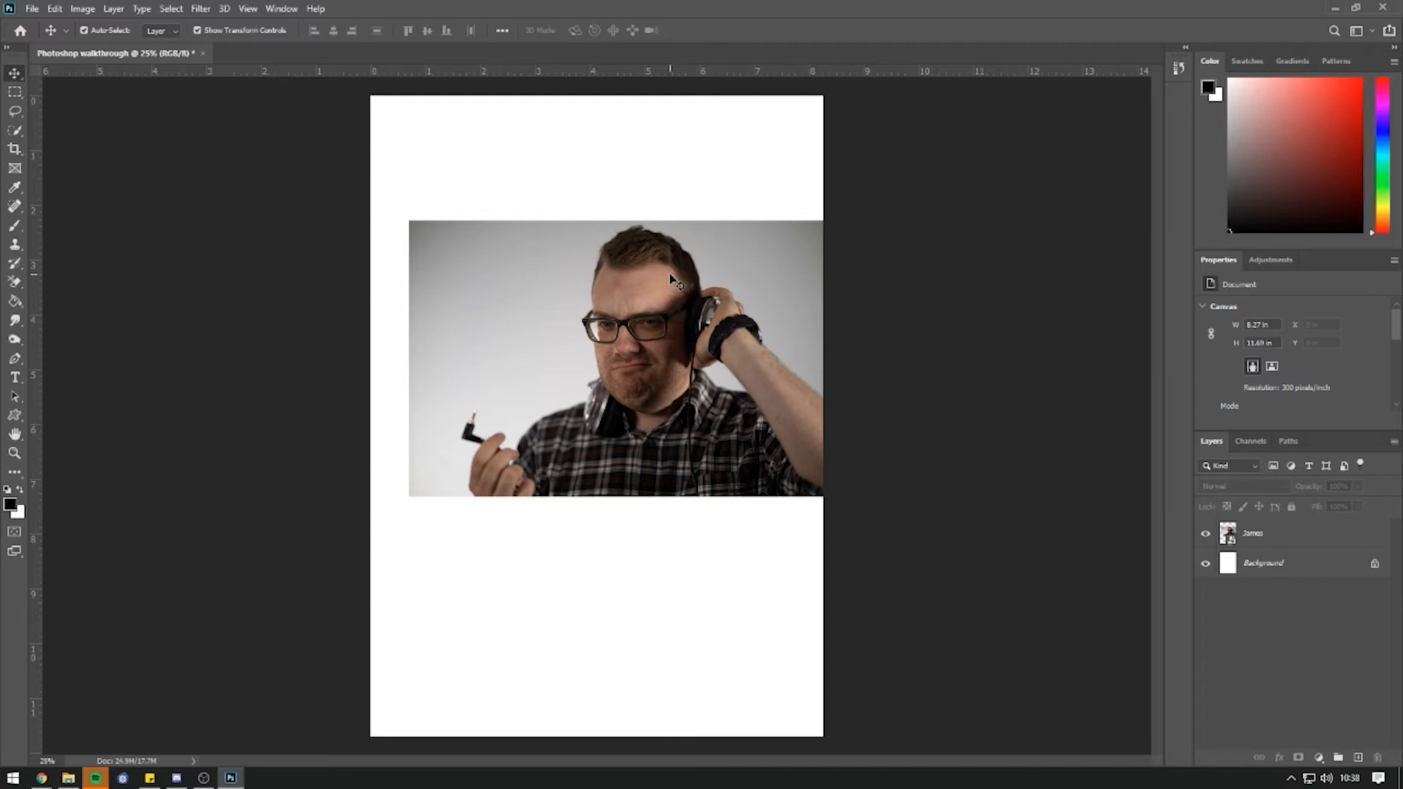
pyautogui.click(84, 30)
# Scale the James portrait to about 14.06 × 9.37 in at X -1.47 in, Y 2.32 in.
pyautogui.click(1290, 534)
pyautogui.moveTo(665, 353); pyautogui.dragTo(652, 389)
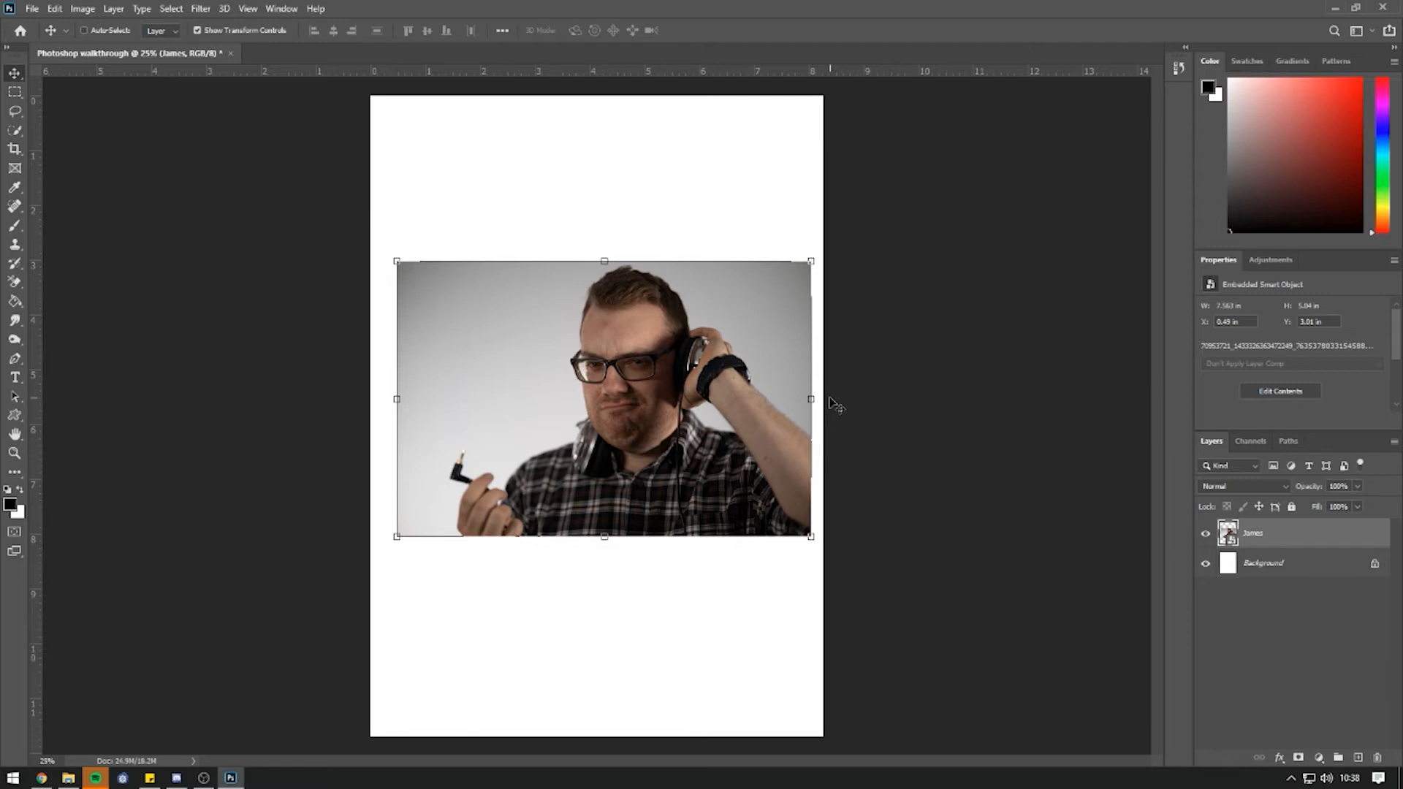
pyautogui.moveTo(813, 539); pyautogui.dragTo(1090, 761)
pyautogui.moveTo(396, 260); pyautogui.dragTo(337, 221)
pyautogui.moveTo(656, 396); pyautogui.dragTo(608, 397)
pyautogui.press('Return')
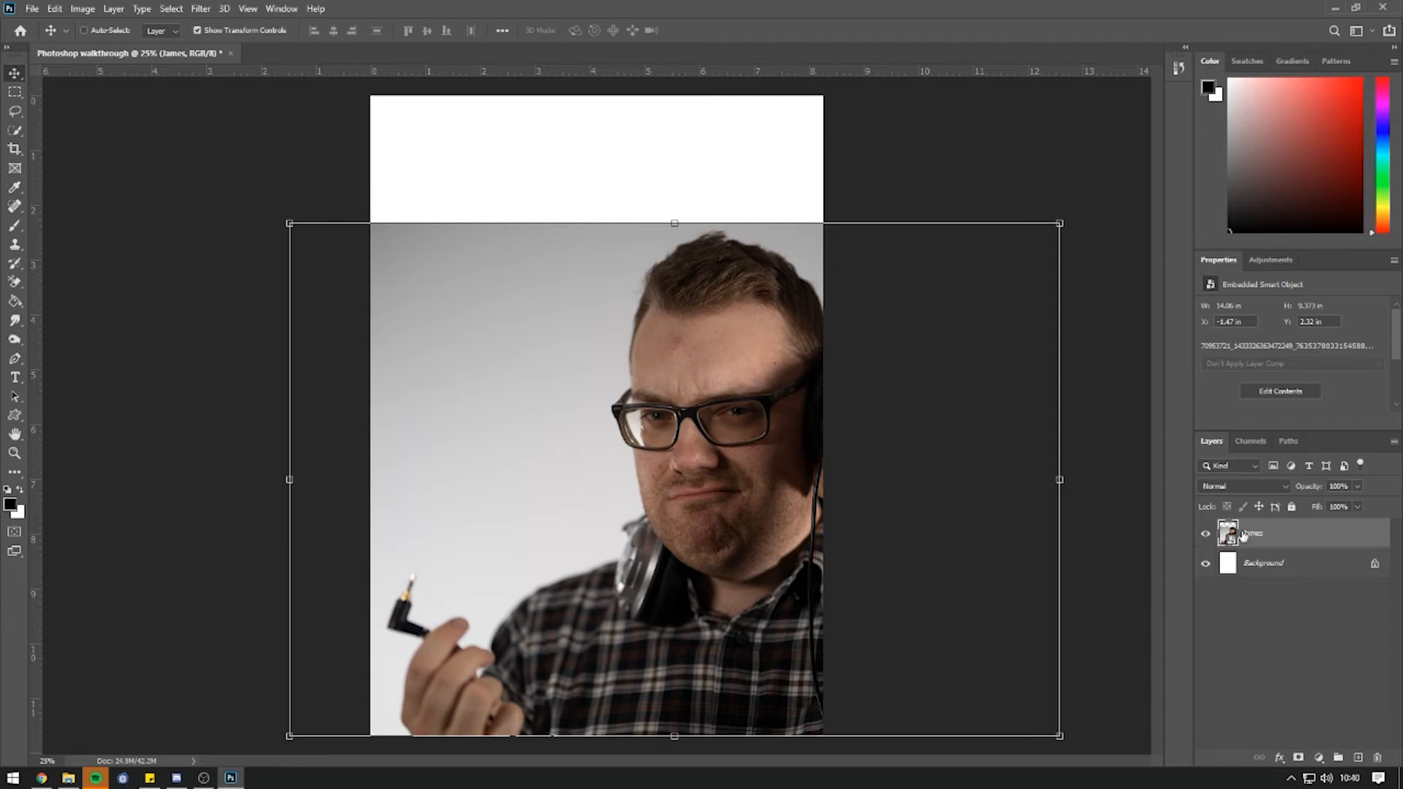
# Rasterize the James smart object layer from its Layers panel context menu.
pyautogui.rightClick(1246, 539)
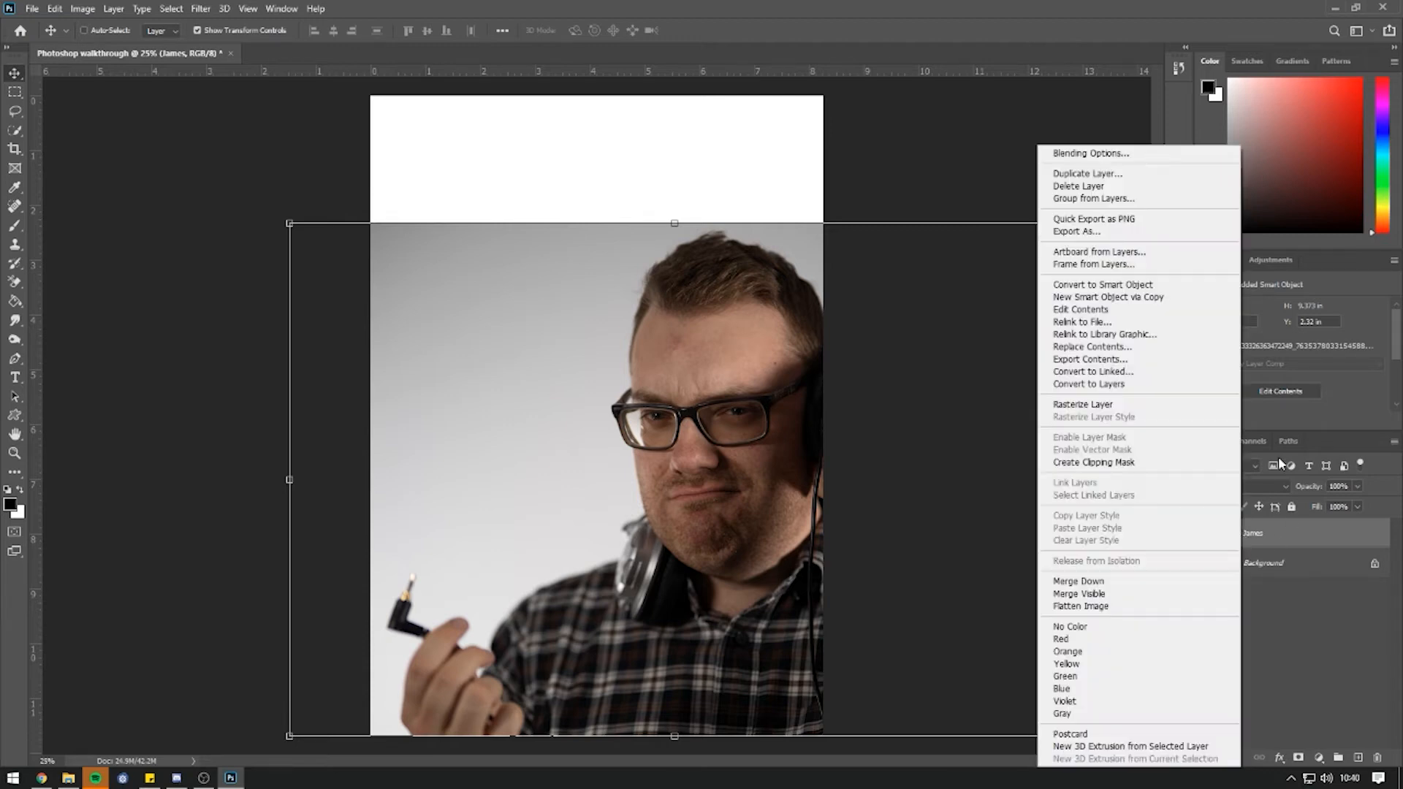
pyautogui.click(1153, 408)
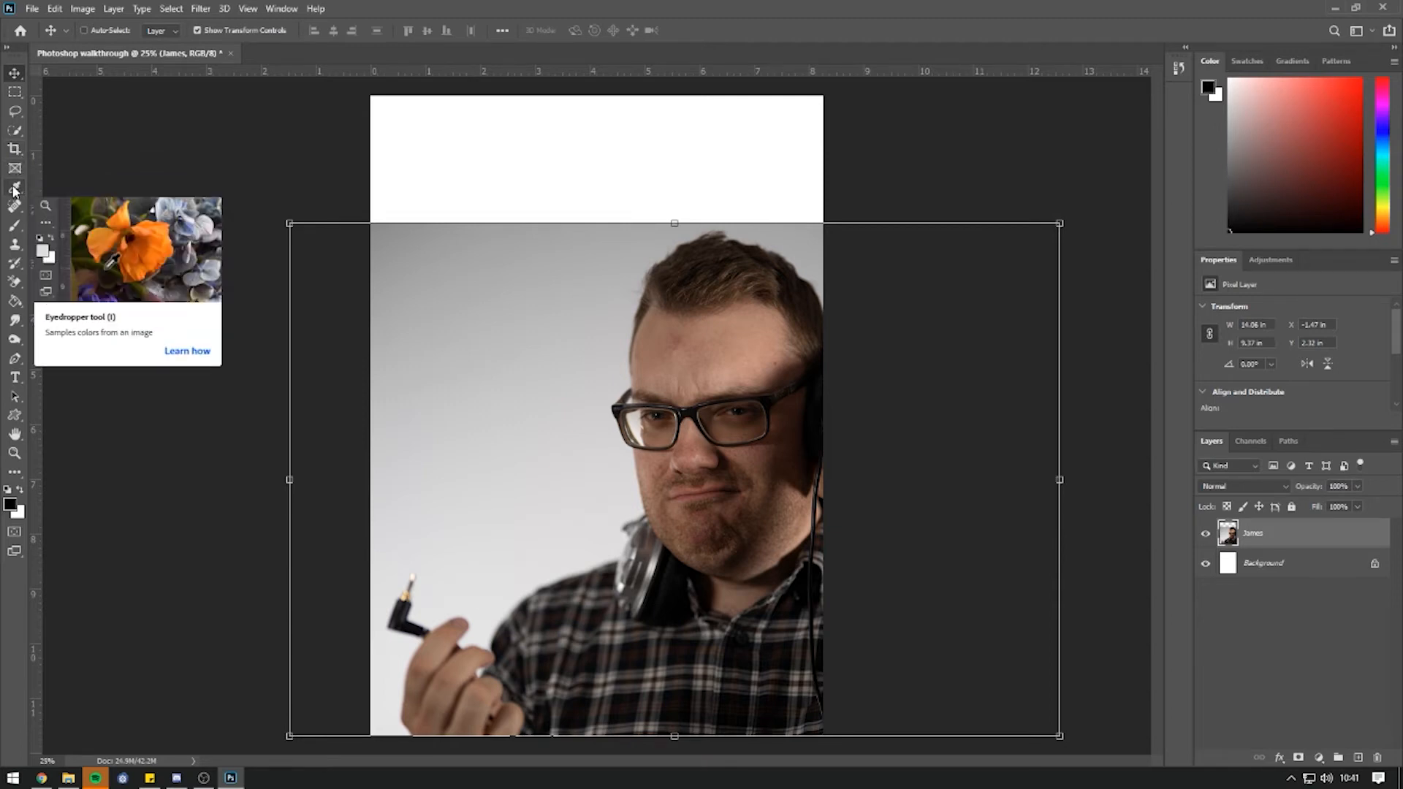
# Marquee the blank top strip and open the Fill dialog set to Content-Aware.
pyautogui.click(14, 93)
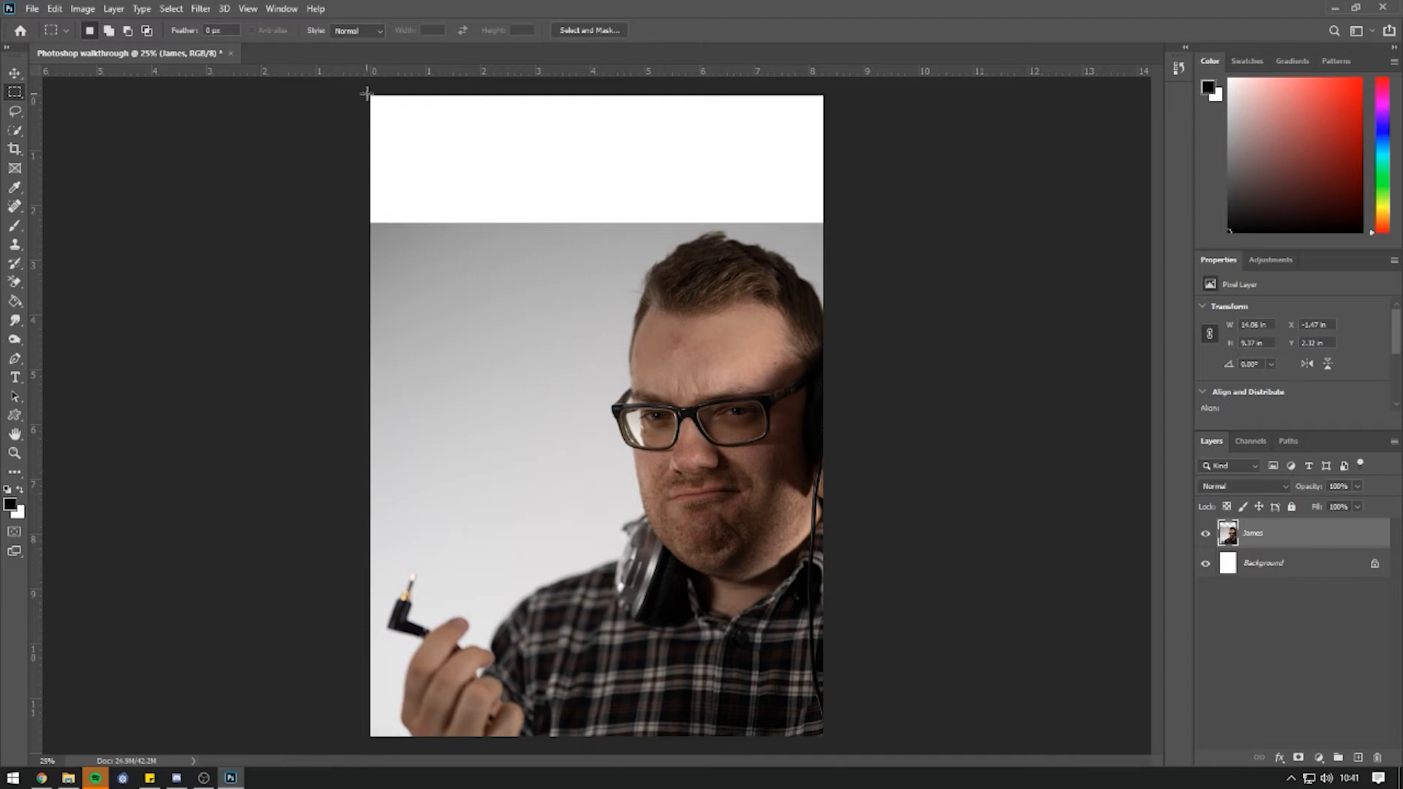
pyautogui.moveTo(343, 90); pyautogui.dragTo(844, 222)
pyautogui.click(55, 9)
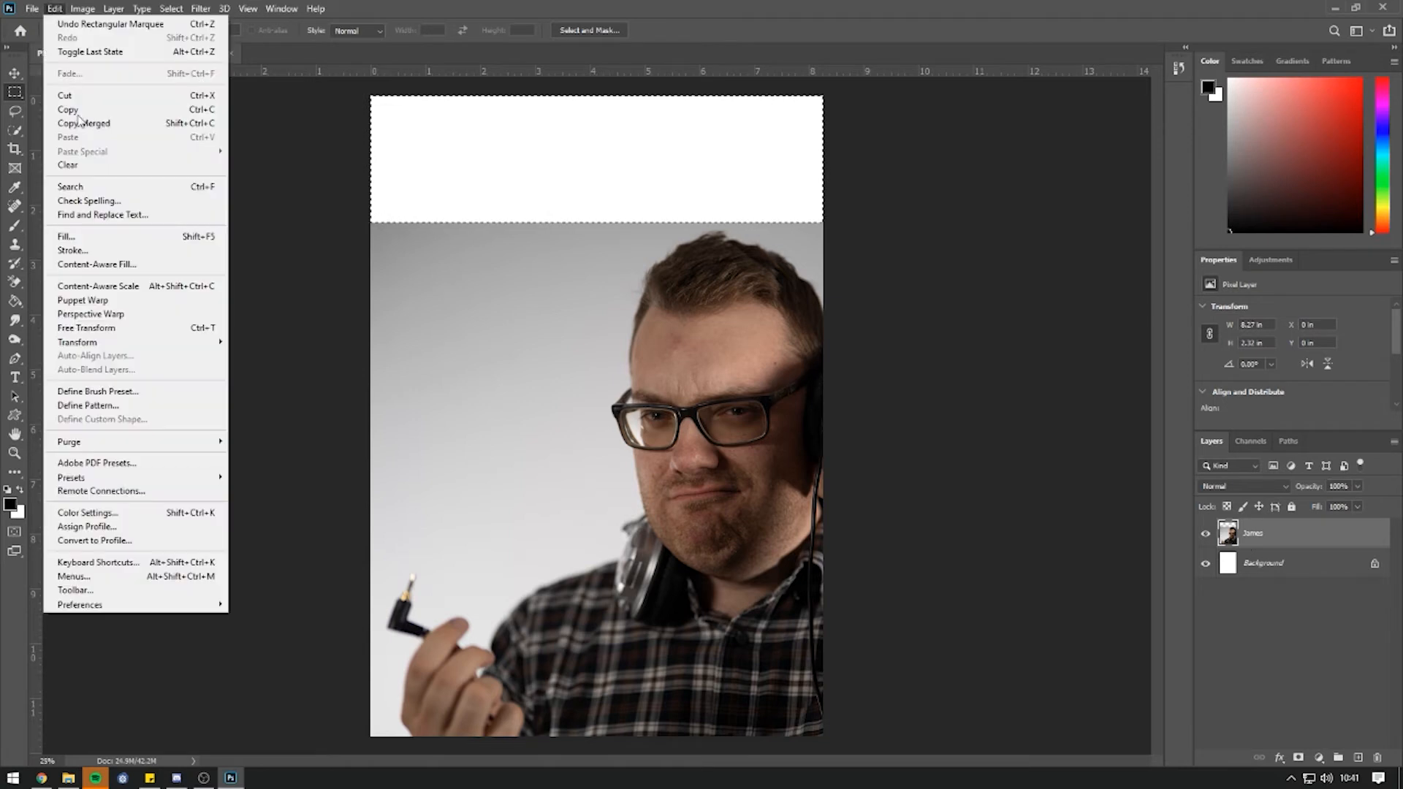
pyautogui.click(88, 238)
pyautogui.moveTo(1047, 158); pyautogui.dragTo(937, 151)
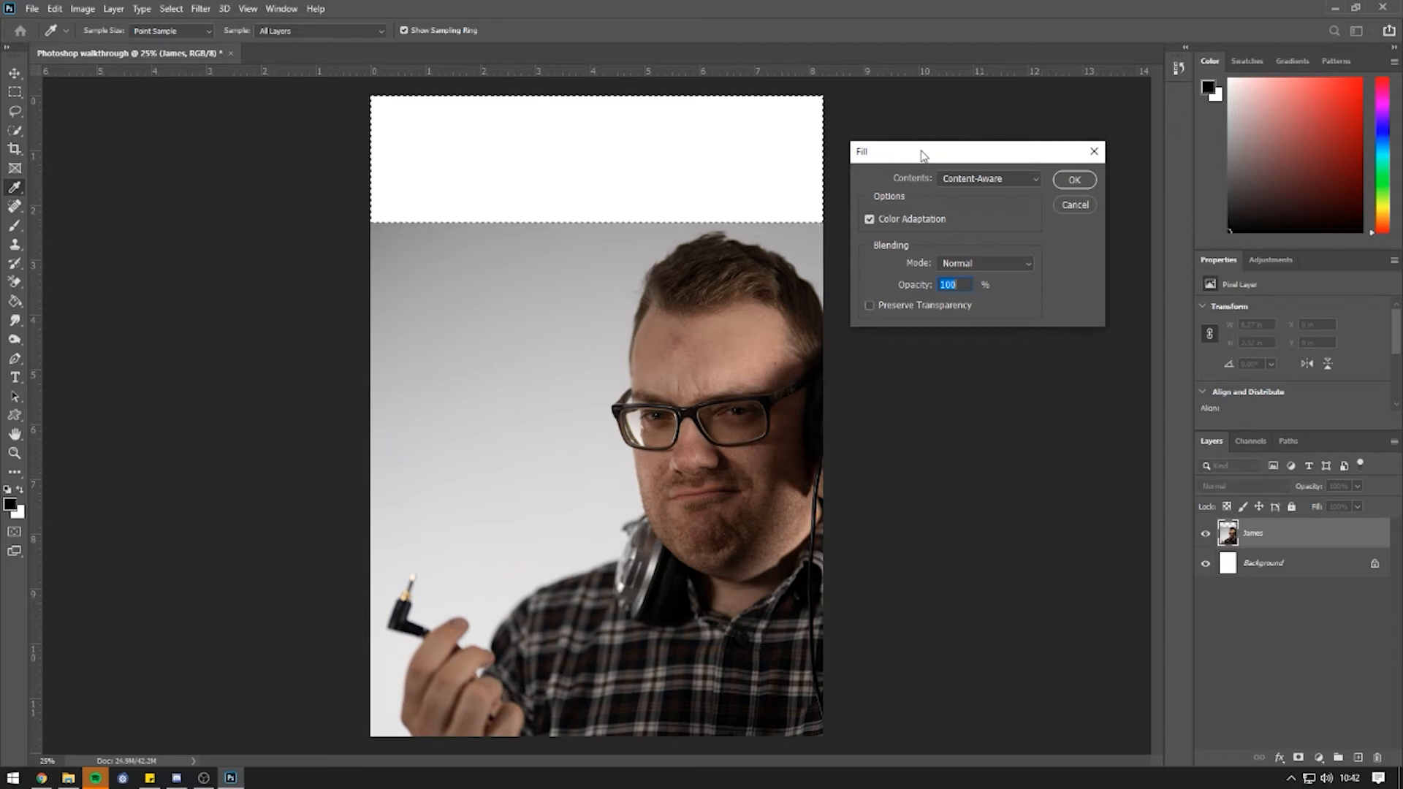
# Apply the Content-Aware Fill, undo the poor result, and open the Content-Aware Fill workspace.
pyautogui.click(1069, 180)
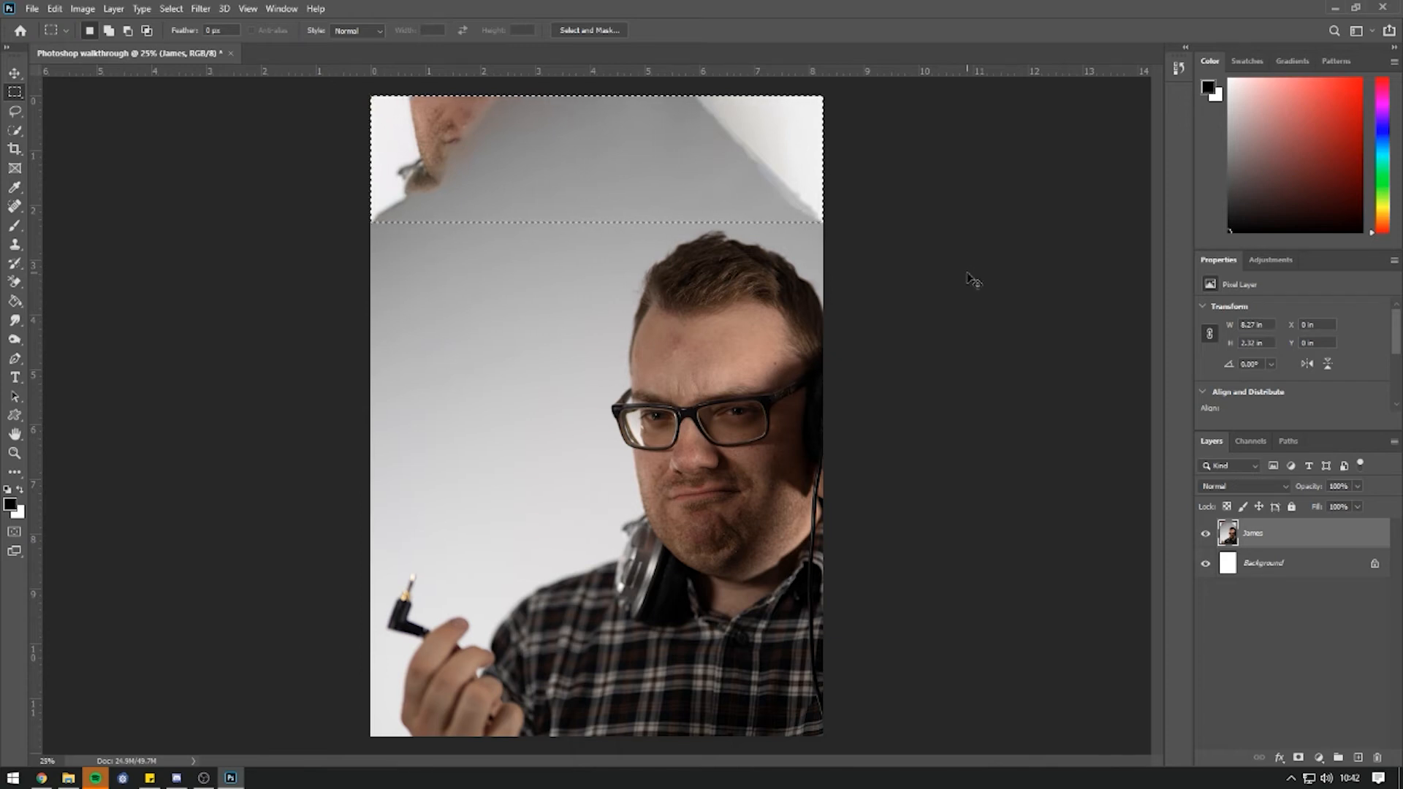
pyautogui.hotkey('ctrl', 'z')
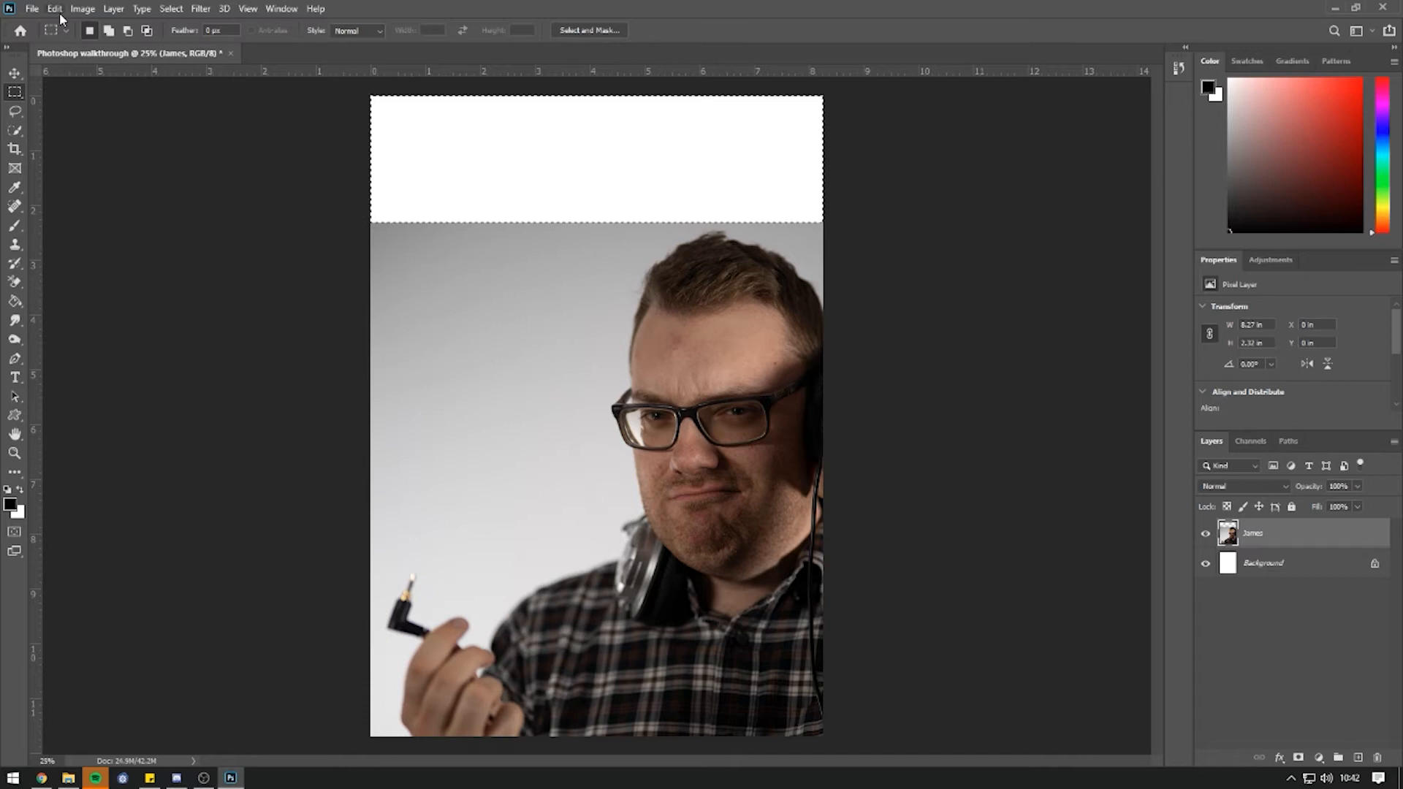
pyautogui.click(55, 9)
pyautogui.click(113, 267)
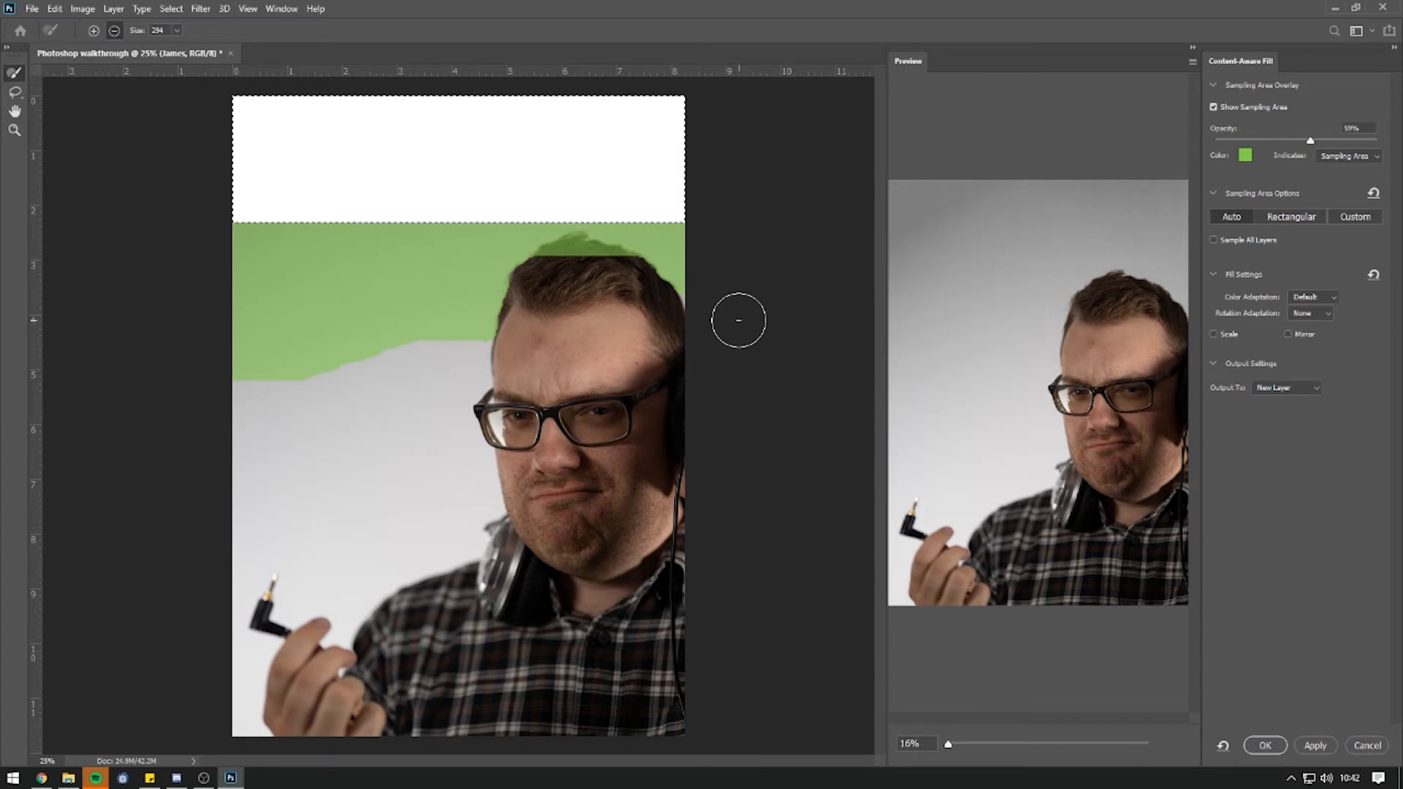
# Remove the hair from the sampling area and fill the strip onto a new James copy layer.
pyautogui.moveTo(603, 238)
pyautogui.mouseDown()
pyautogui.moveTo(557, 273)
pyautogui.moveTo(594, 274)
pyautogui.mouseUp()
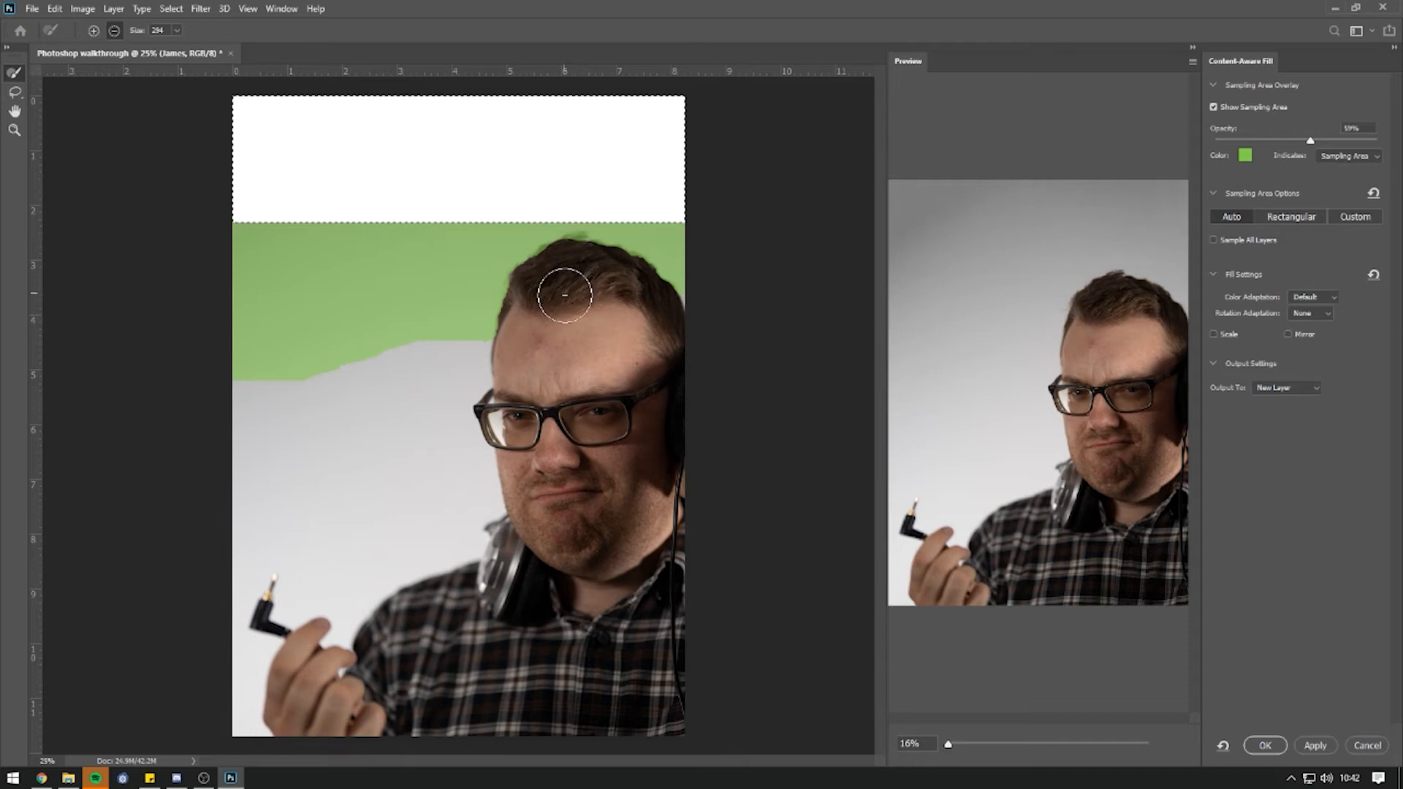
pyautogui.scroll(3, 1137, 195)
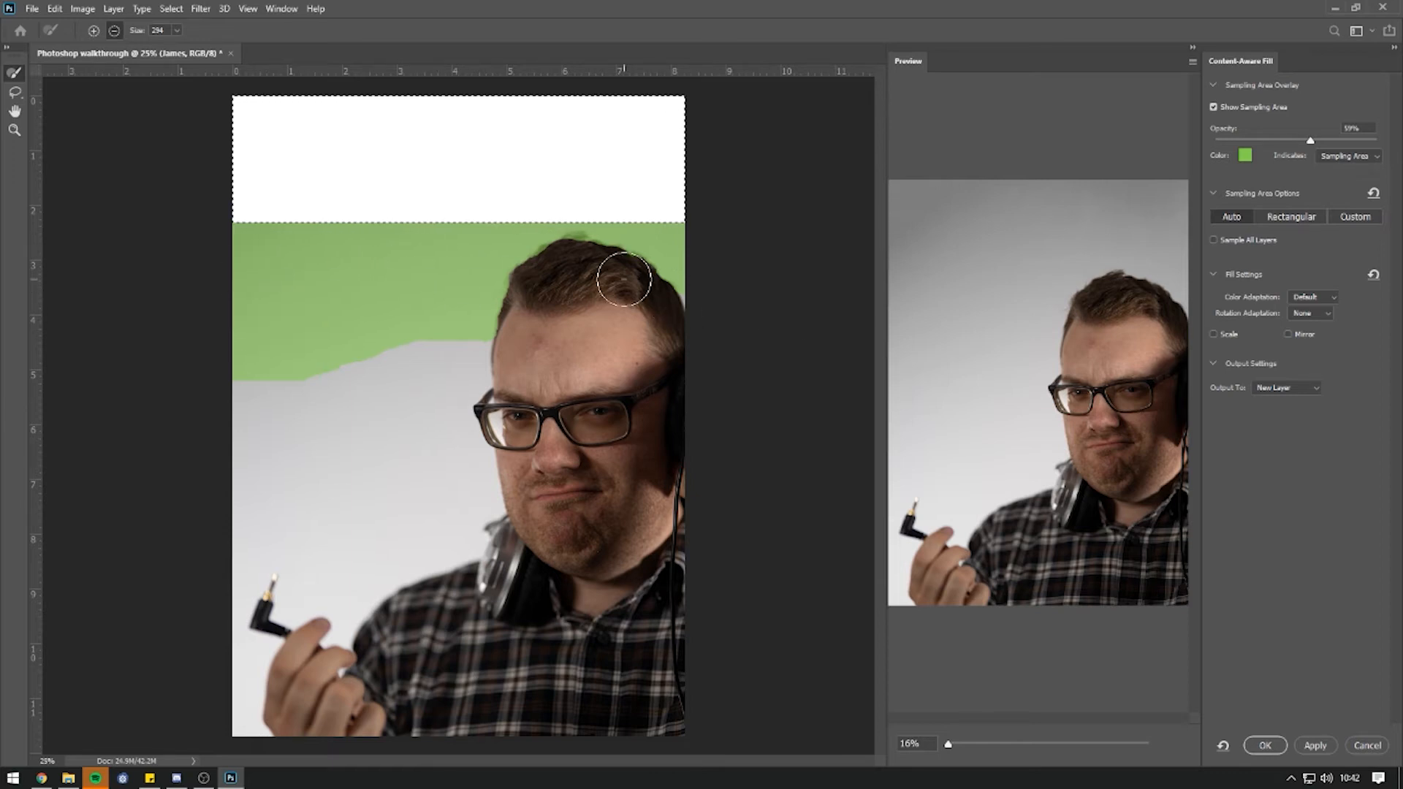
pyautogui.click(1315, 746)
pyautogui.click(1266, 746)
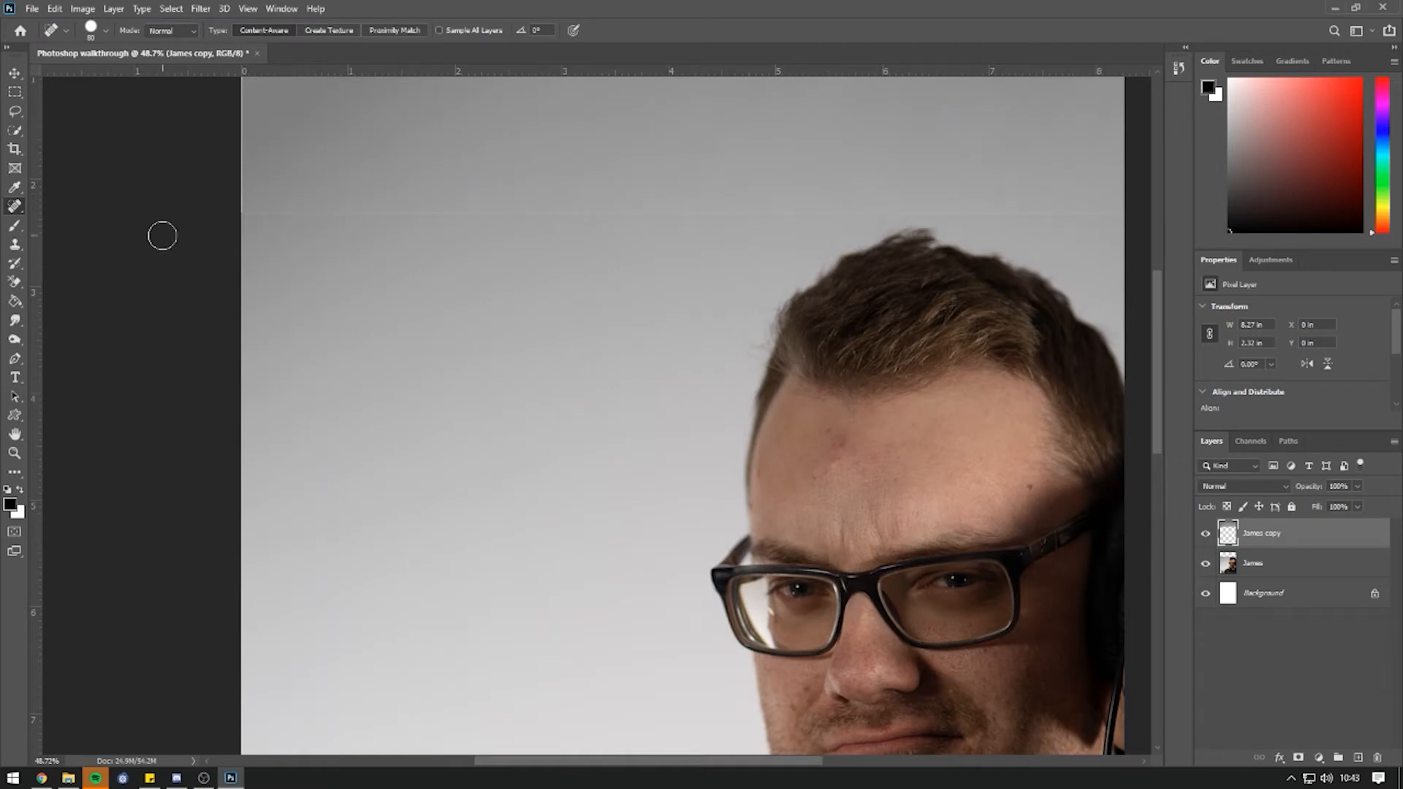
# Undo the first fill by deleting the James copy layer, then clear the selection.
pyautogui.hotkey('ctrl', 'shift', 'd')
pyautogui.press('Delete')
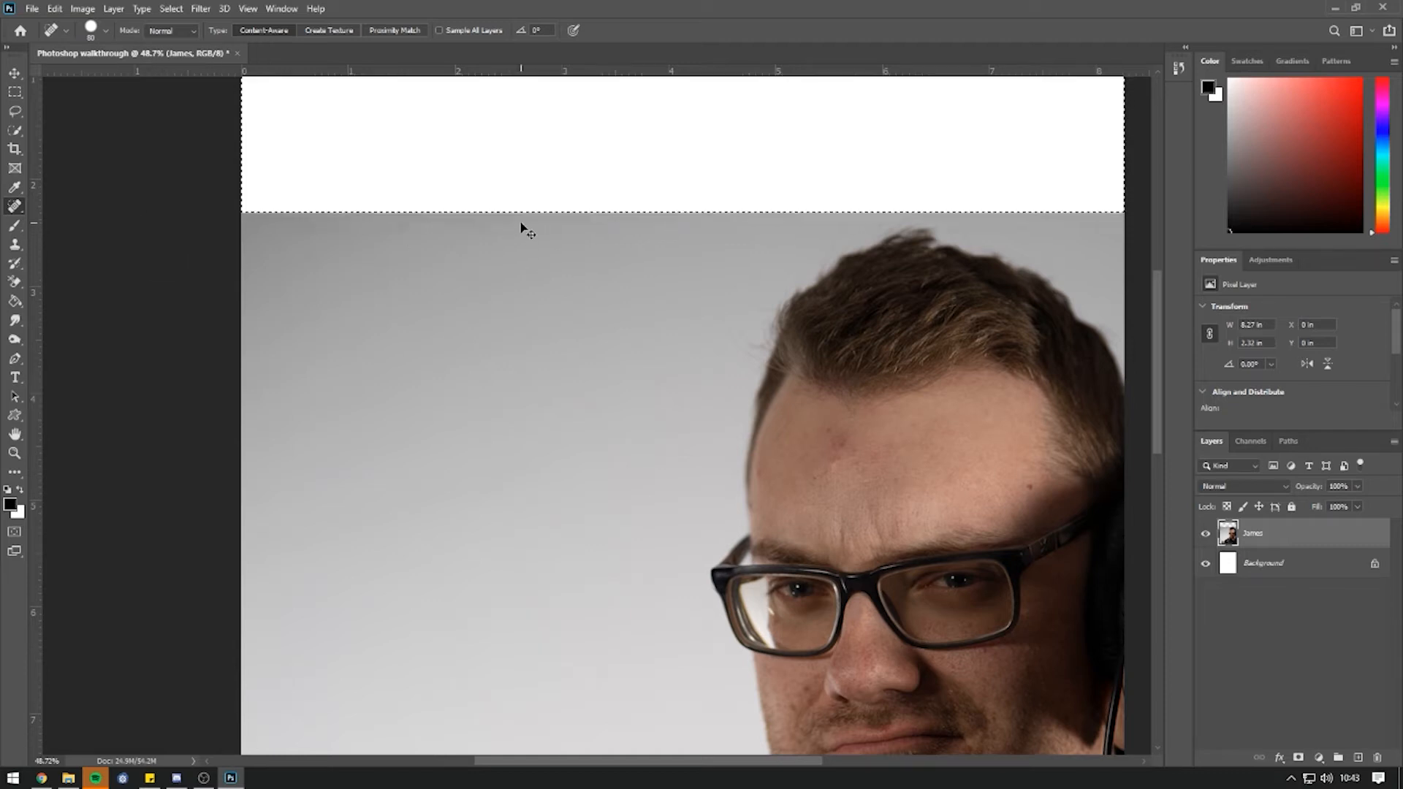
pyautogui.hotkey('ctrl', 'd')
pyautogui.scroll(-3, 292, 179)
pyautogui.moveTo(810, 182); pyautogui.dragTo(812, 435)
# Content-aware fill a fresh top-strip selection so grey backdrop reaches the page's top edge.
pyautogui.press('m')
pyautogui.moveTo(249, 281); pyautogui.dragTo(826, 438)
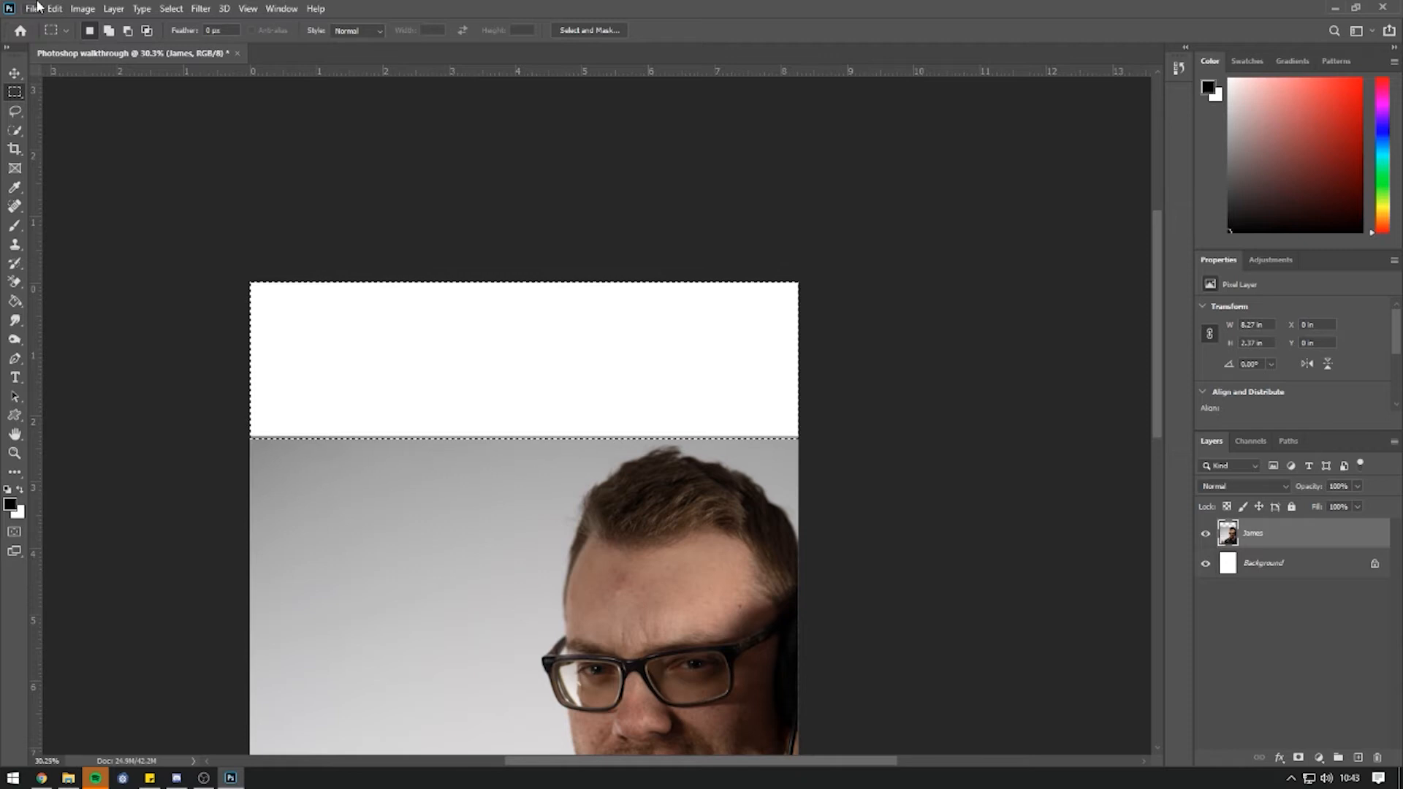
pyautogui.click(55, 8)
pyautogui.click(120, 264)
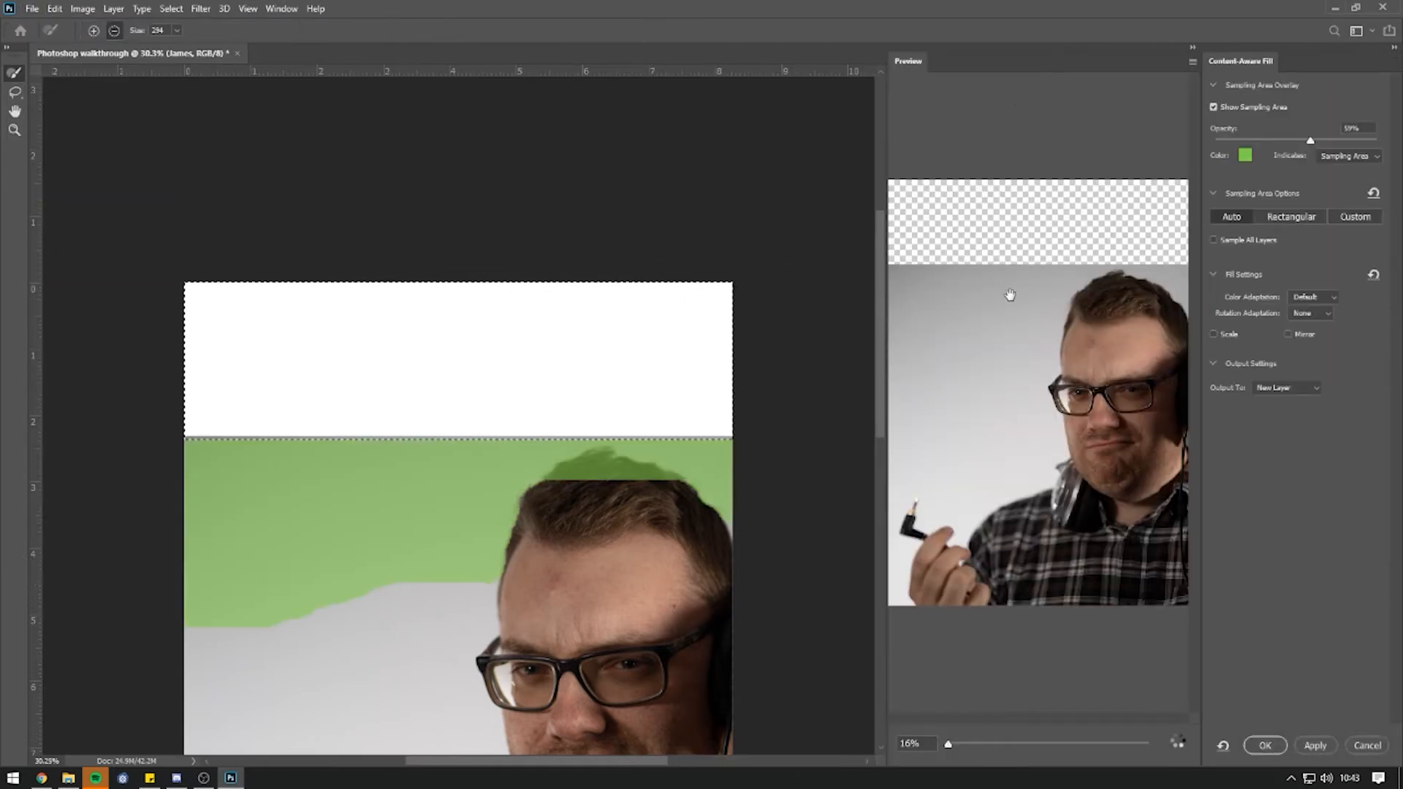
pyautogui.click(1267, 745)
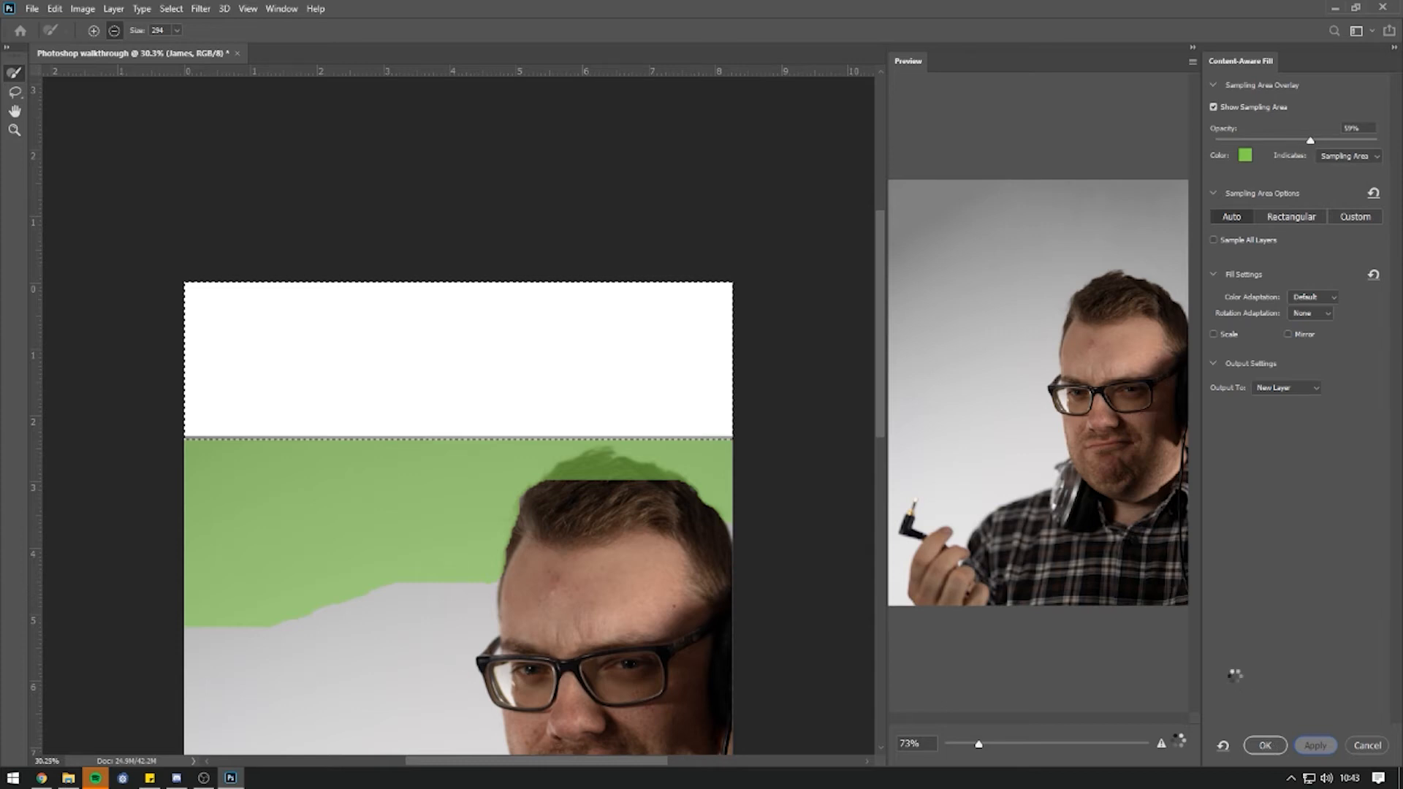
pyautogui.hotkey('ctrl', 'd')
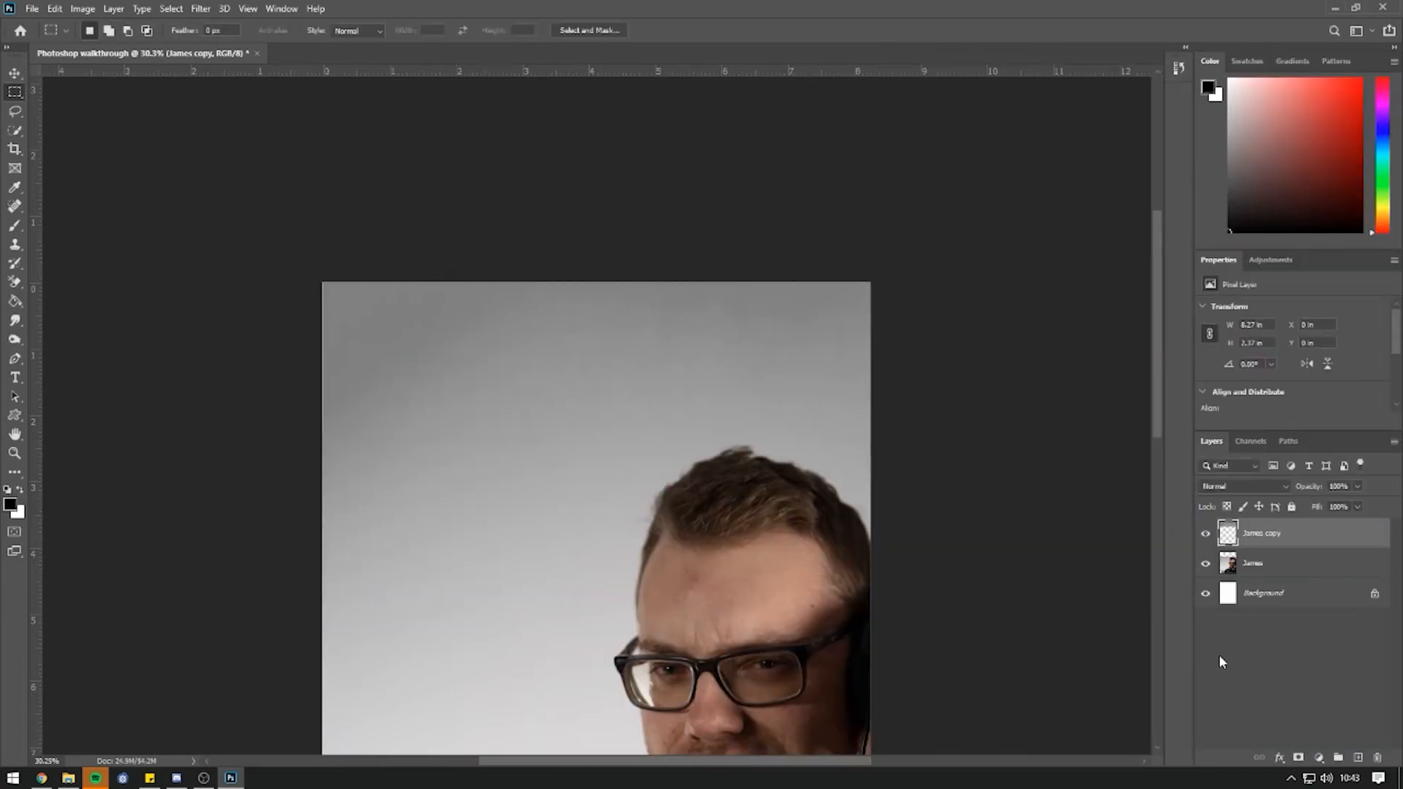
pyautogui.scroll(2, 469, 508)
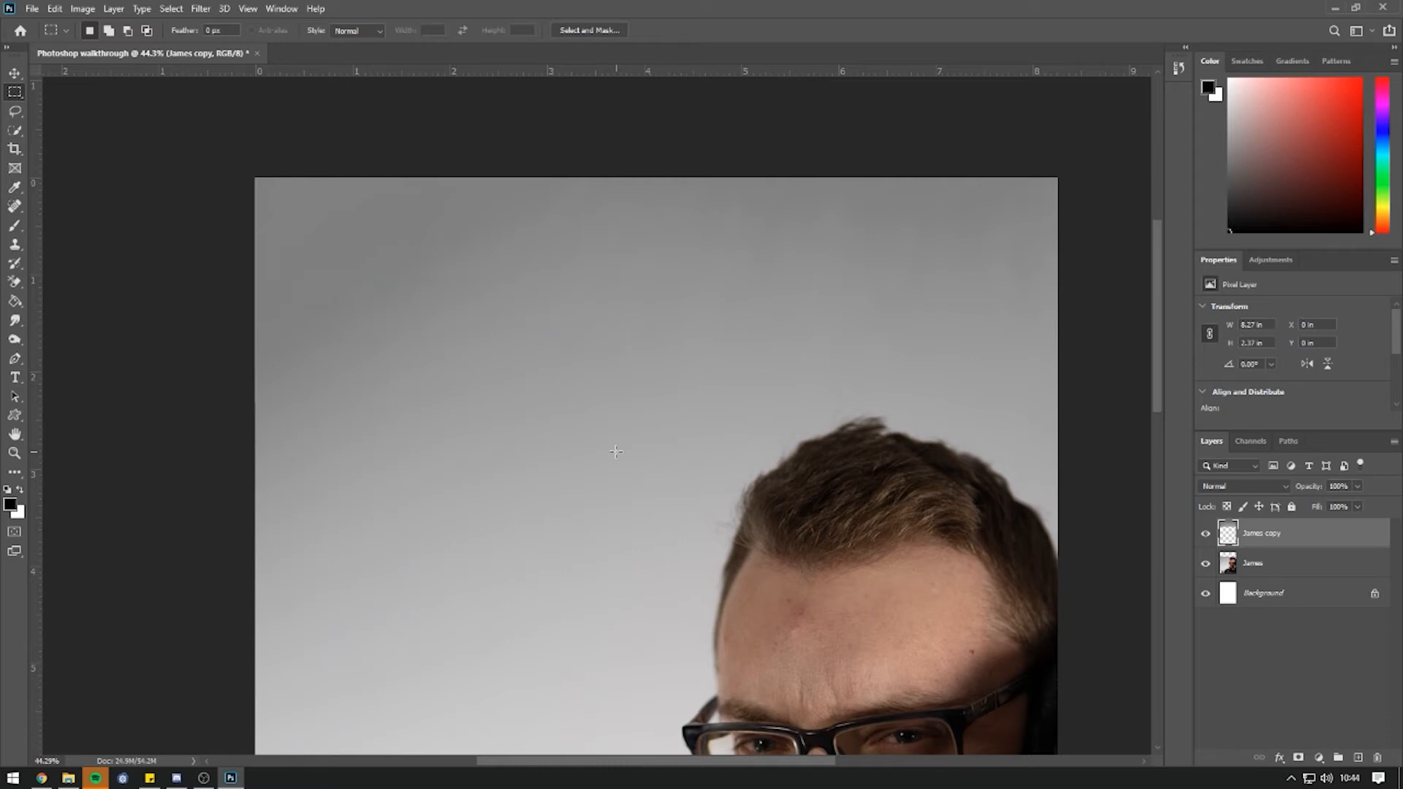
pyautogui.scroll(-3, 573, 313)
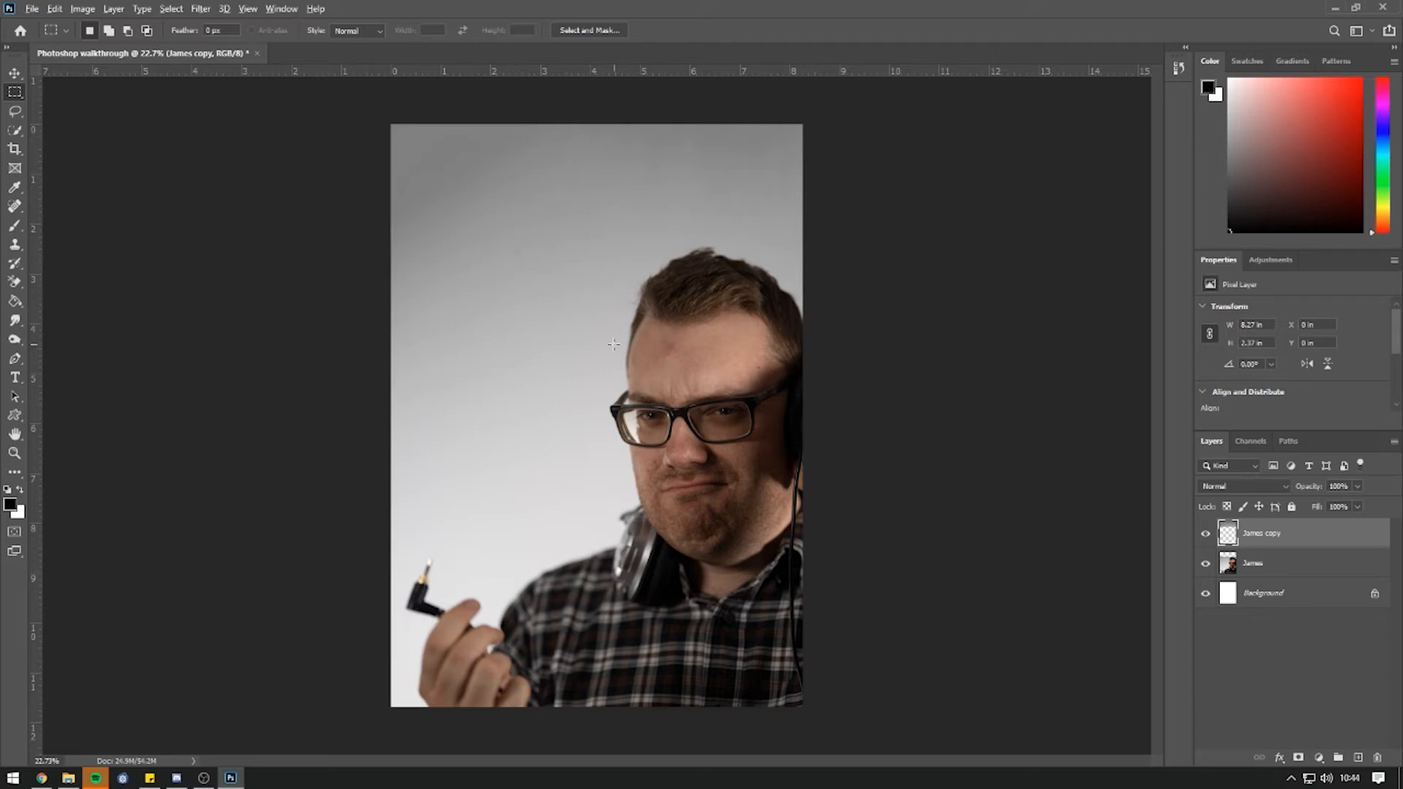
pyautogui.scroll(3, 613, 345)
pyautogui.moveTo(685, 328); pyautogui.dragTo(730, 363)
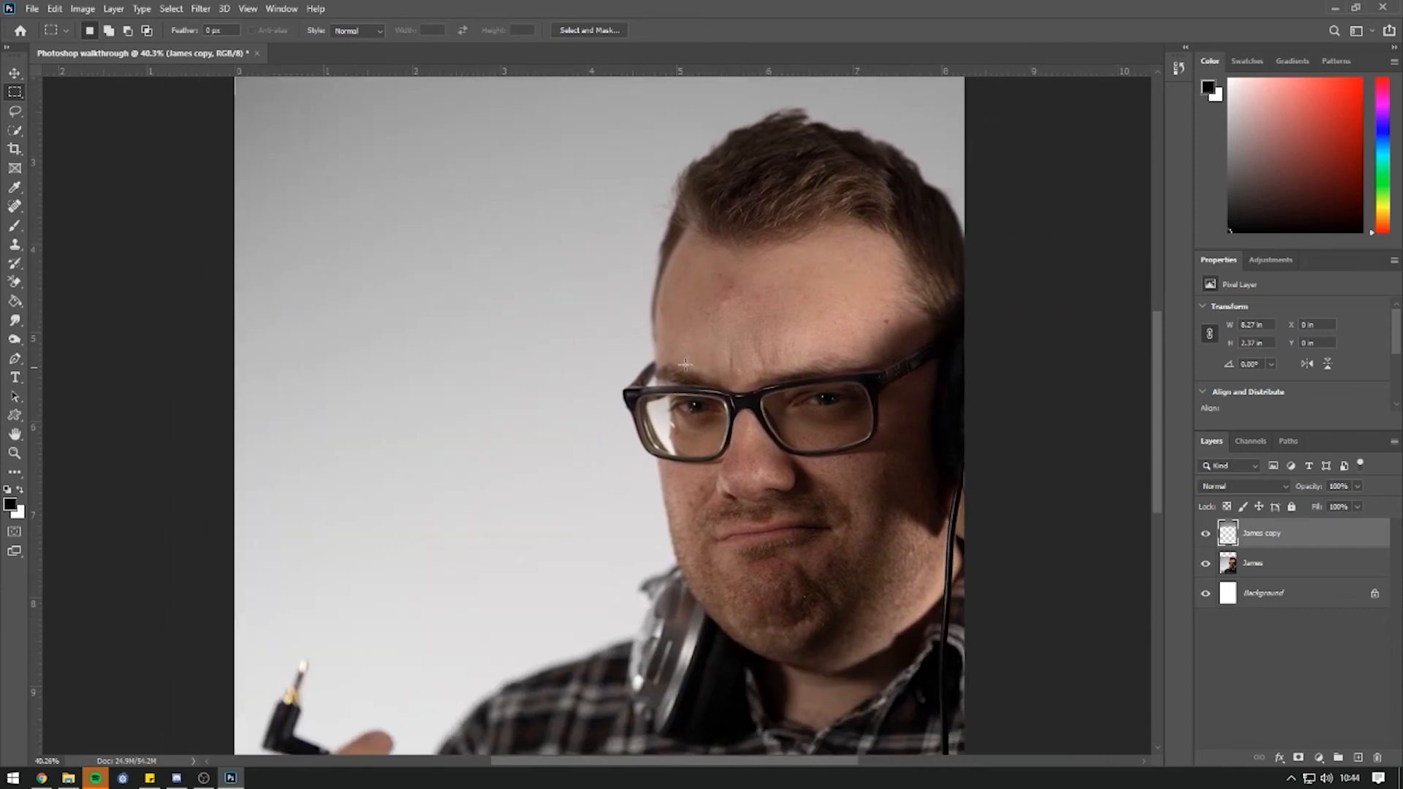
pyautogui.scroll(-3, 687, 307)
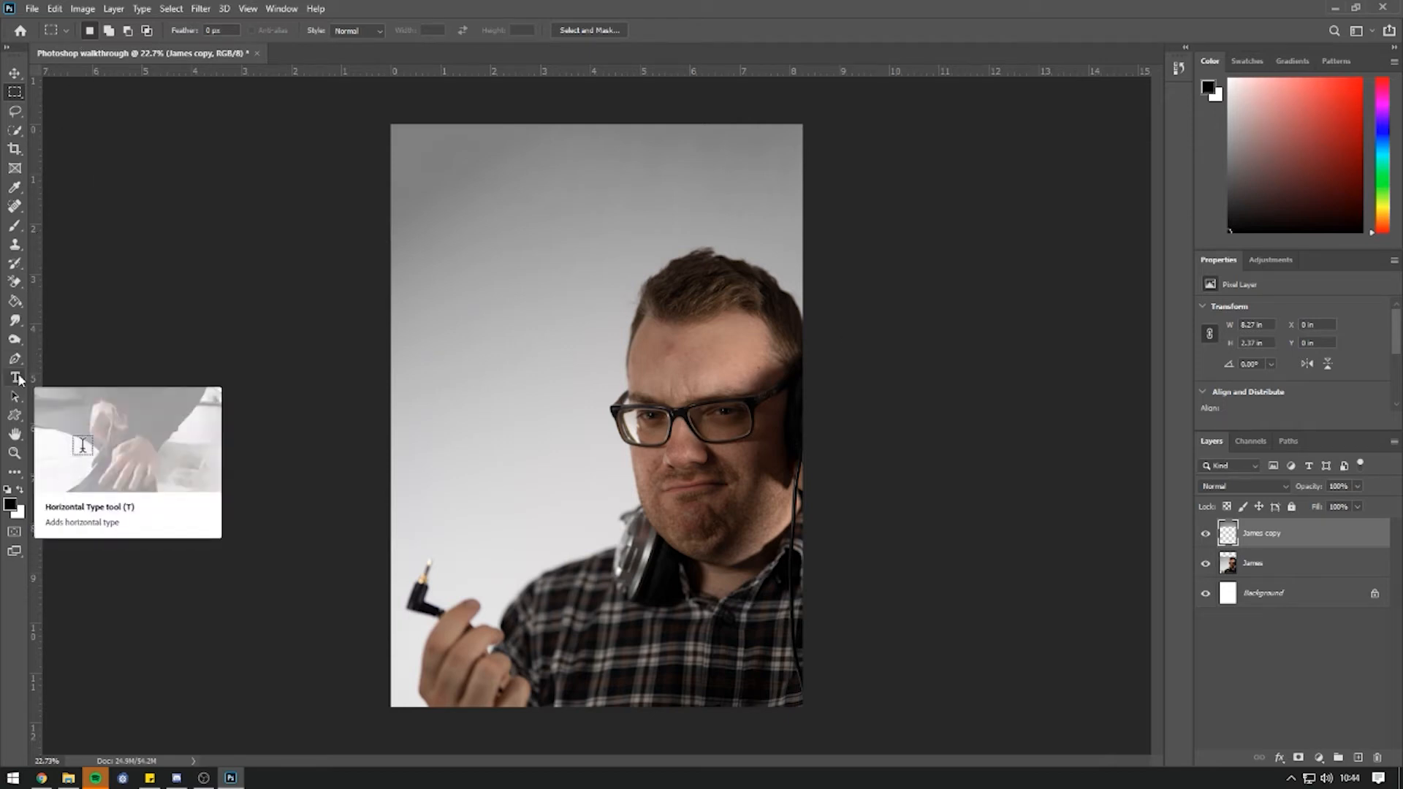
pyautogui.moveTo(20, 379); pyautogui.dragTo(116, 380)
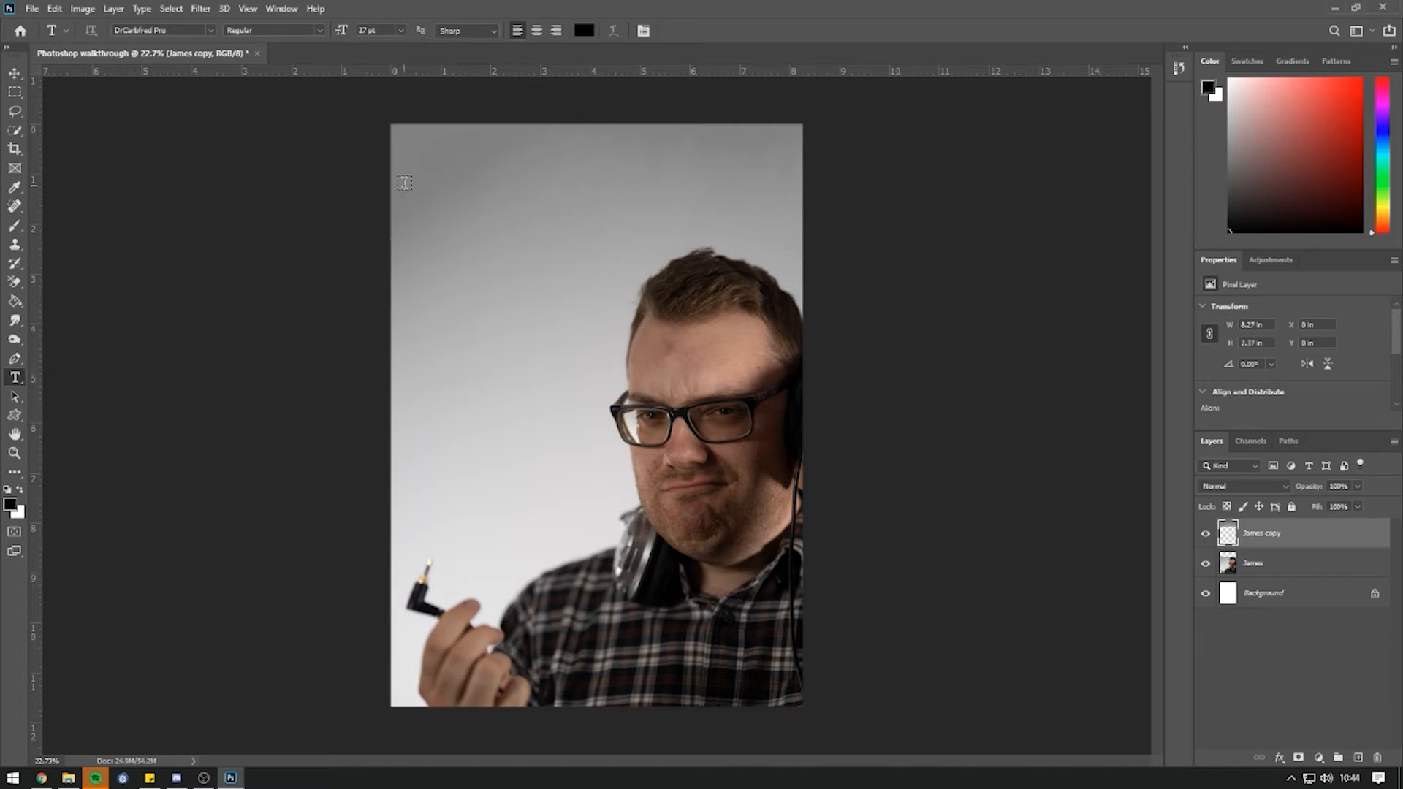
pyautogui.click(431, 181)
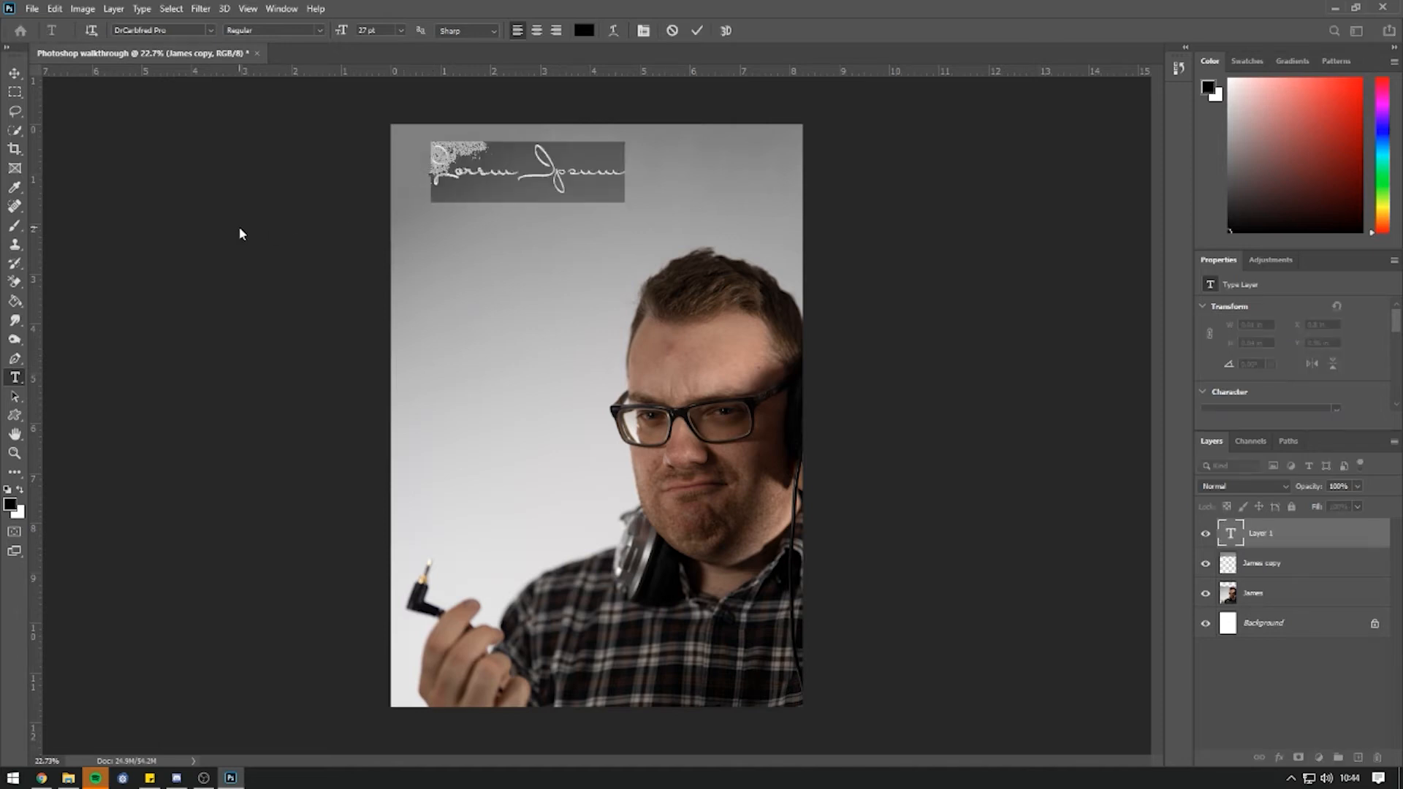
pyautogui.click(210, 32)
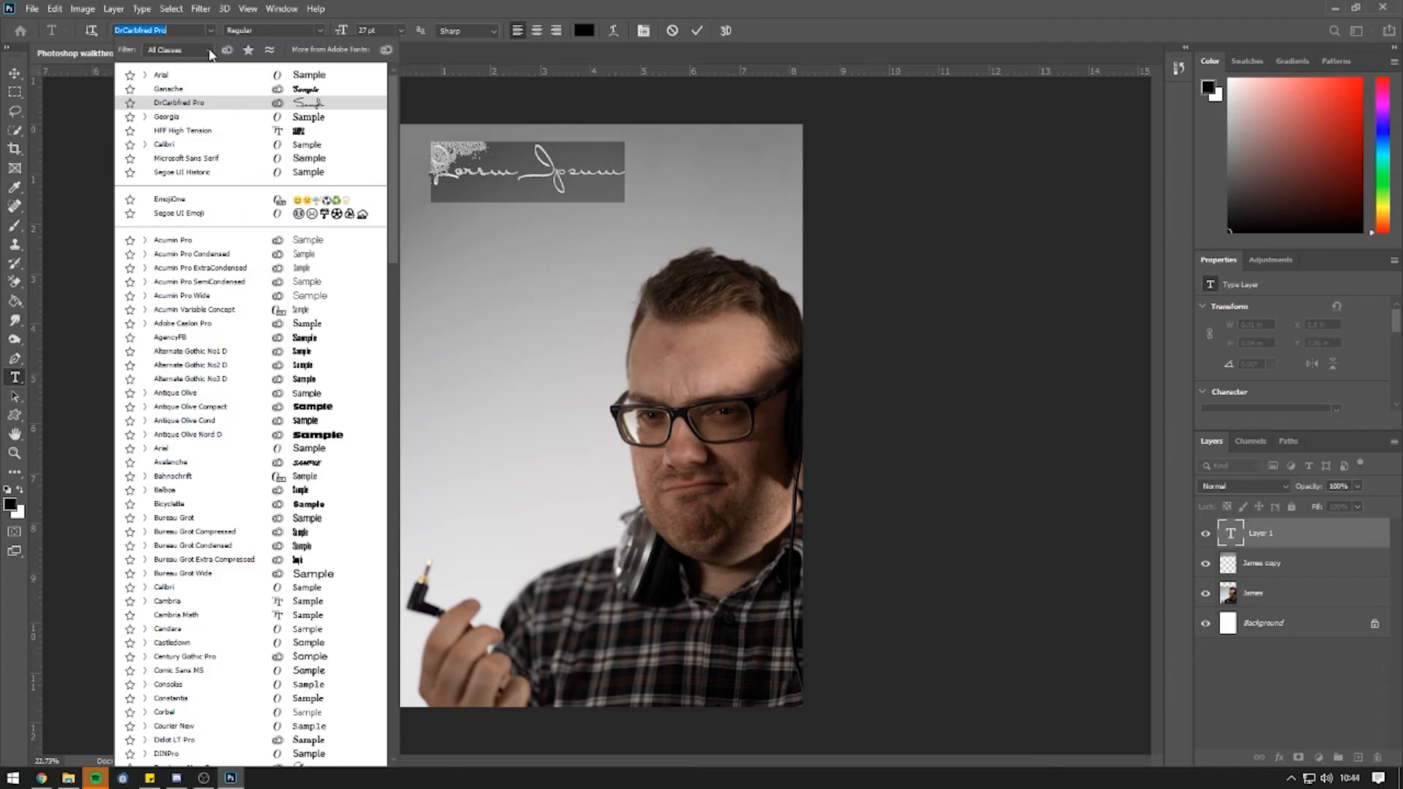
pyautogui.click(205, 79)
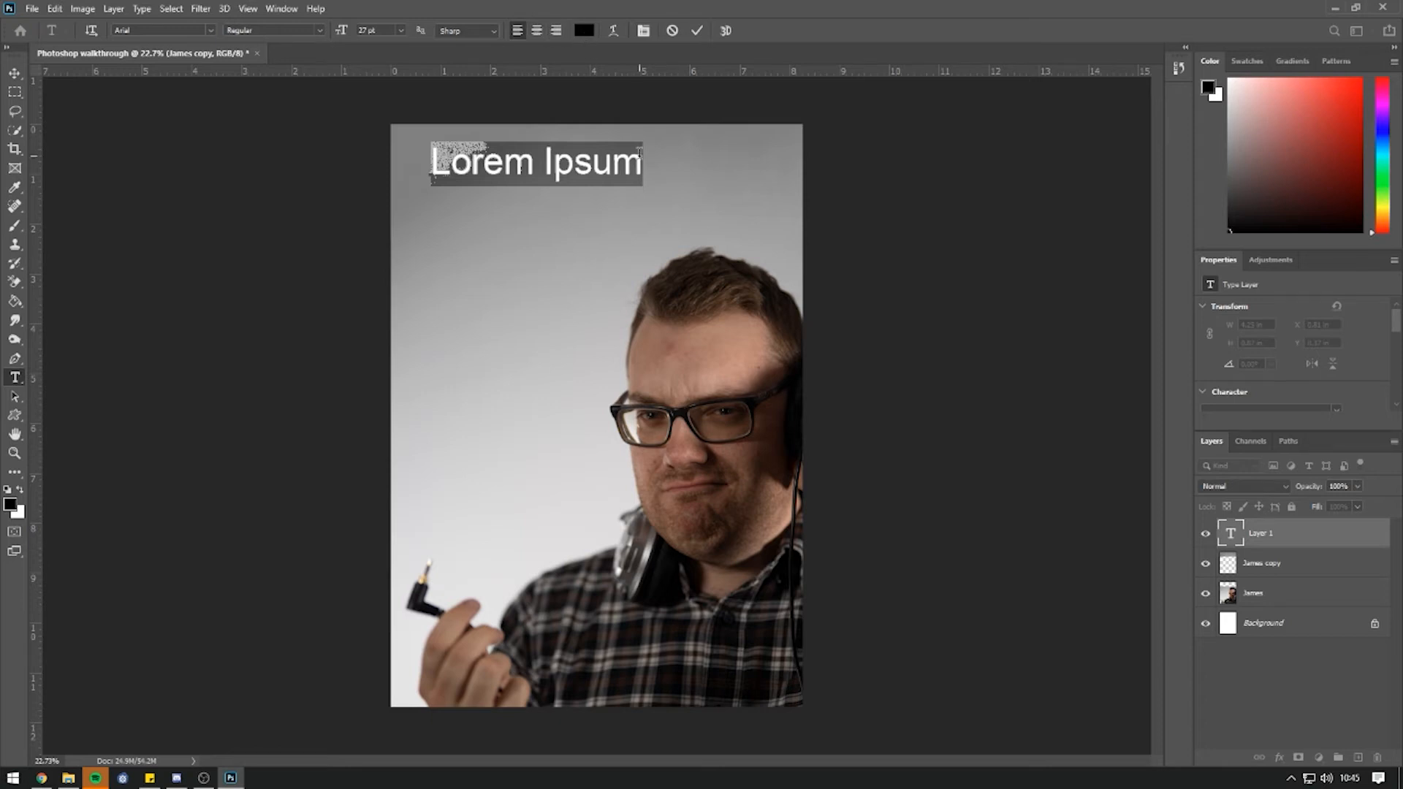
pyautogui.click(21, 75)
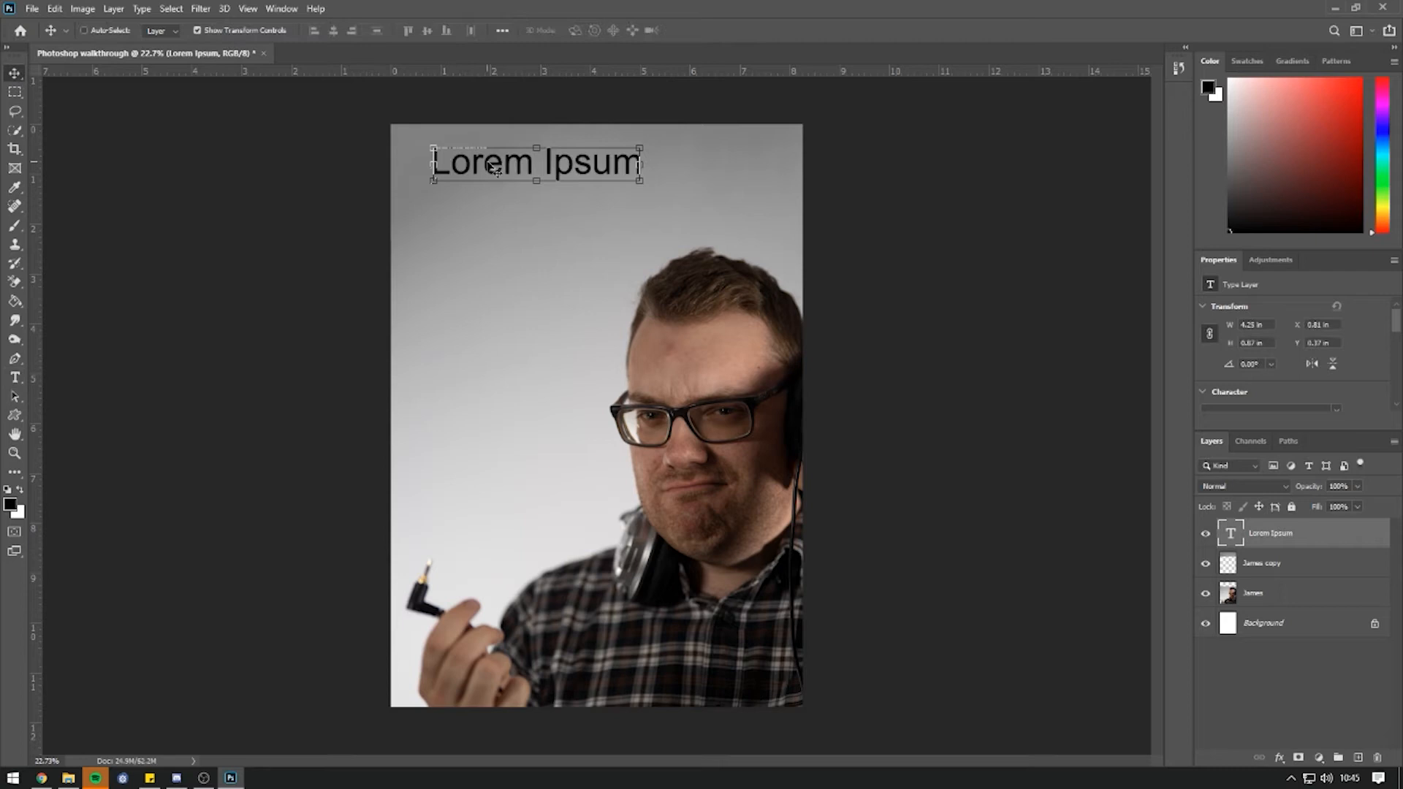
pyautogui.press('Delete')
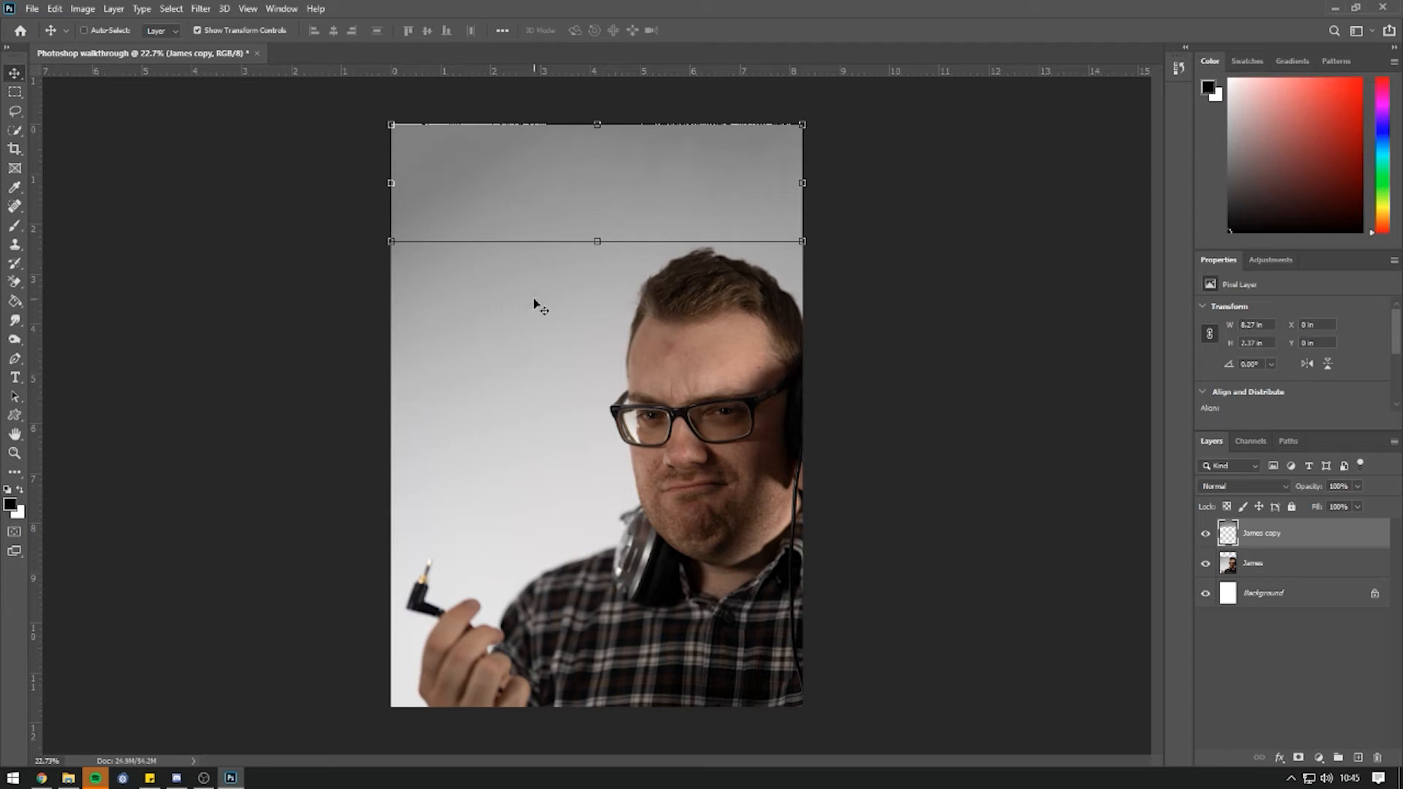
# Merge James and James copy into one 14.06 × 13.69 in James copy layer.
pyautogui.keyDown('shift'); pyautogui.click(1278, 567); pyautogui.keyUp('shift')
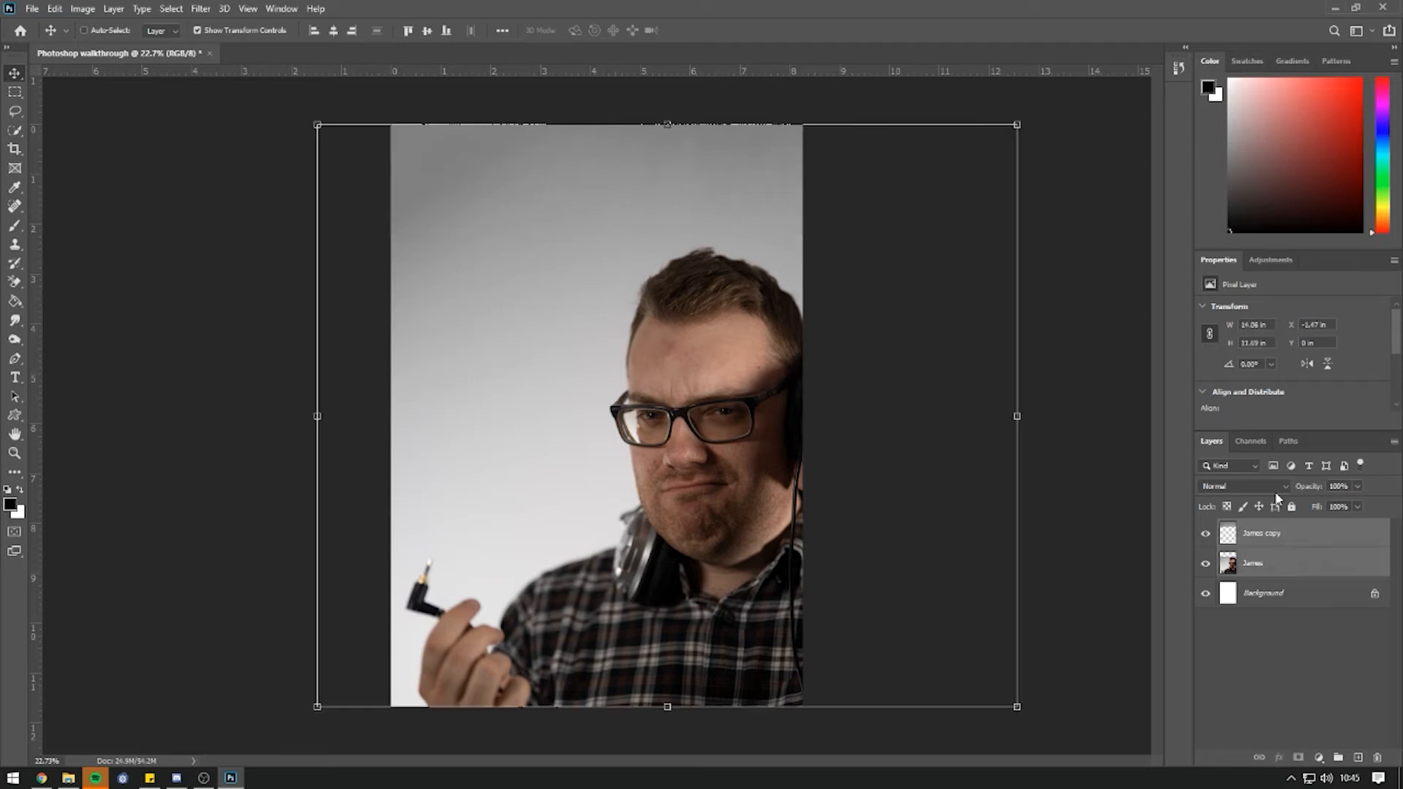
pyautogui.rightClick(1302, 546)
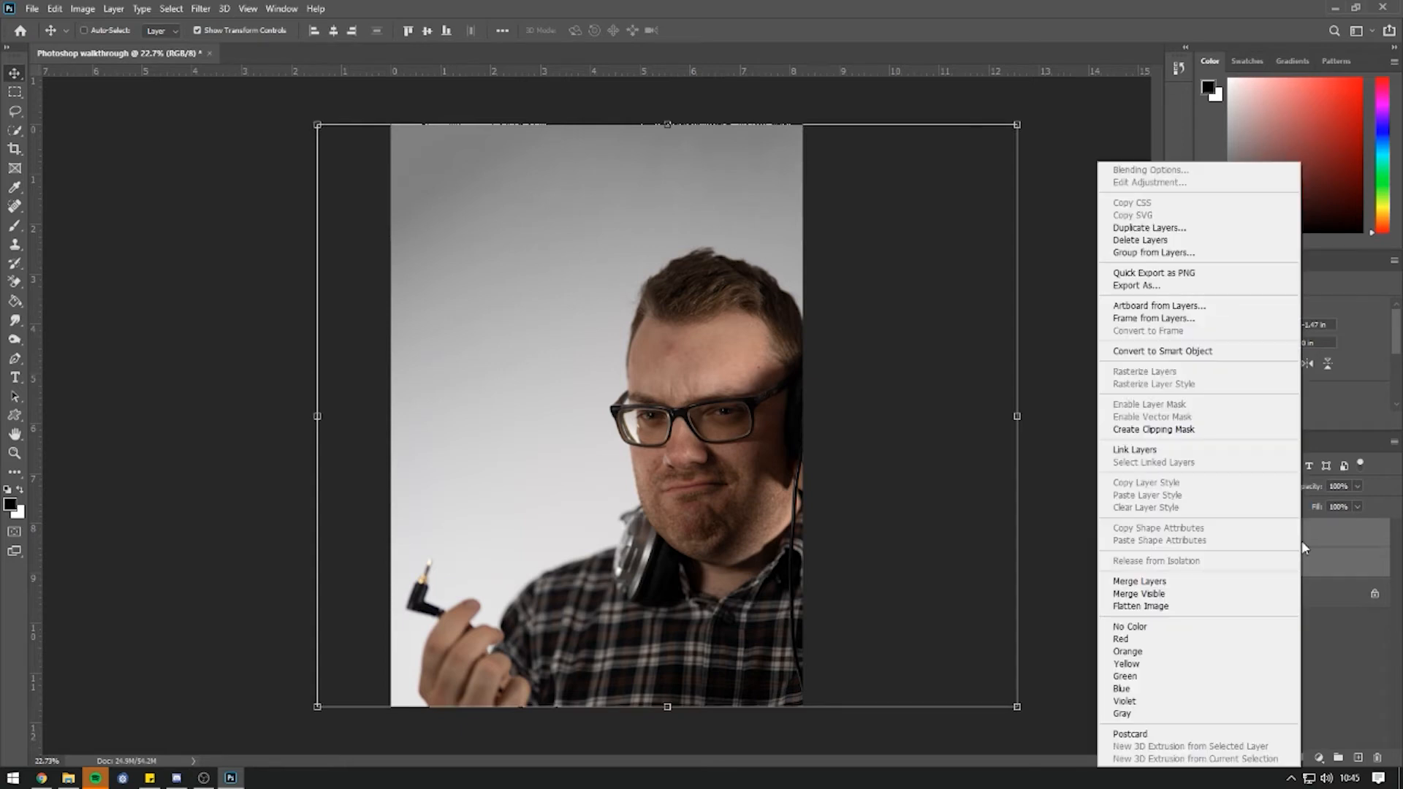
pyautogui.click(1173, 582)
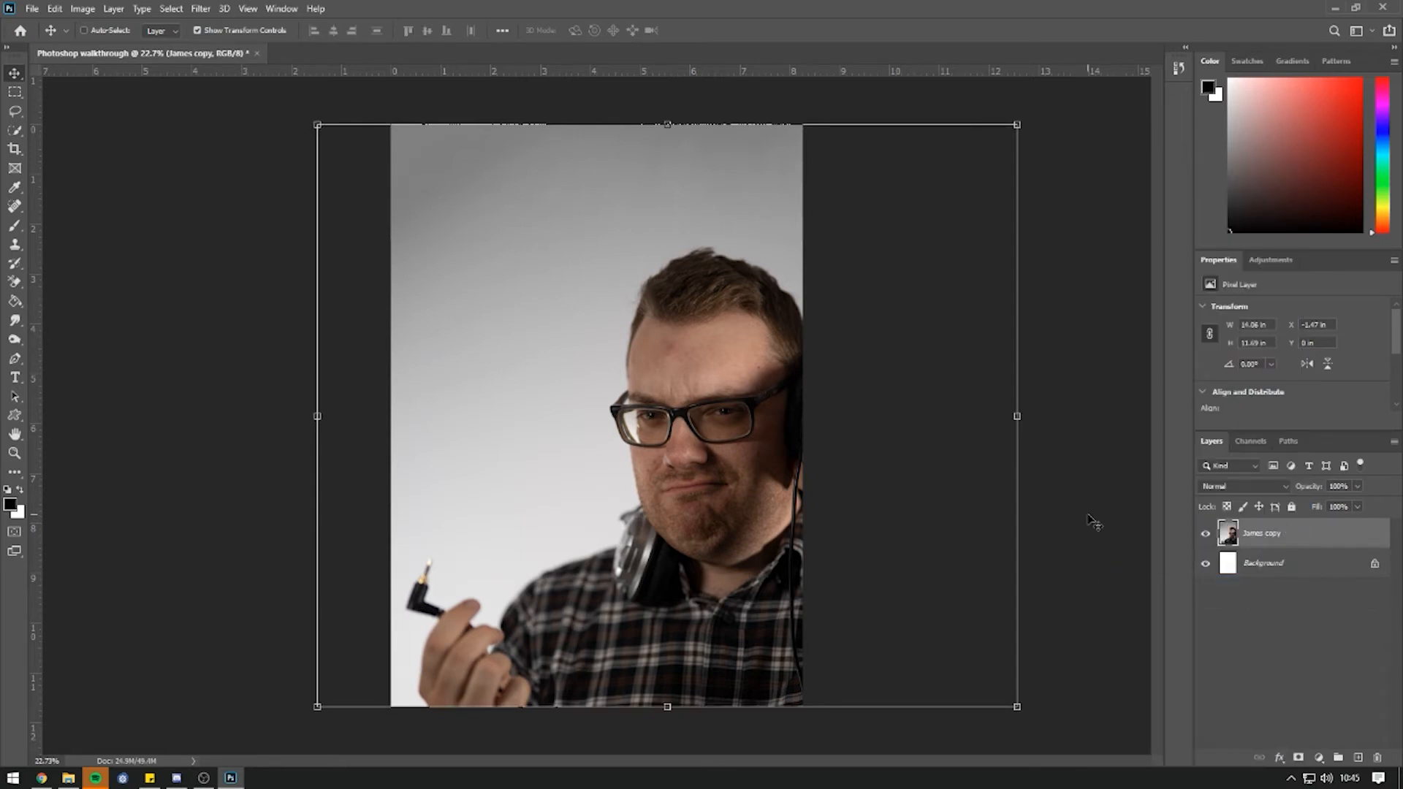
pyautogui.click(16, 93)
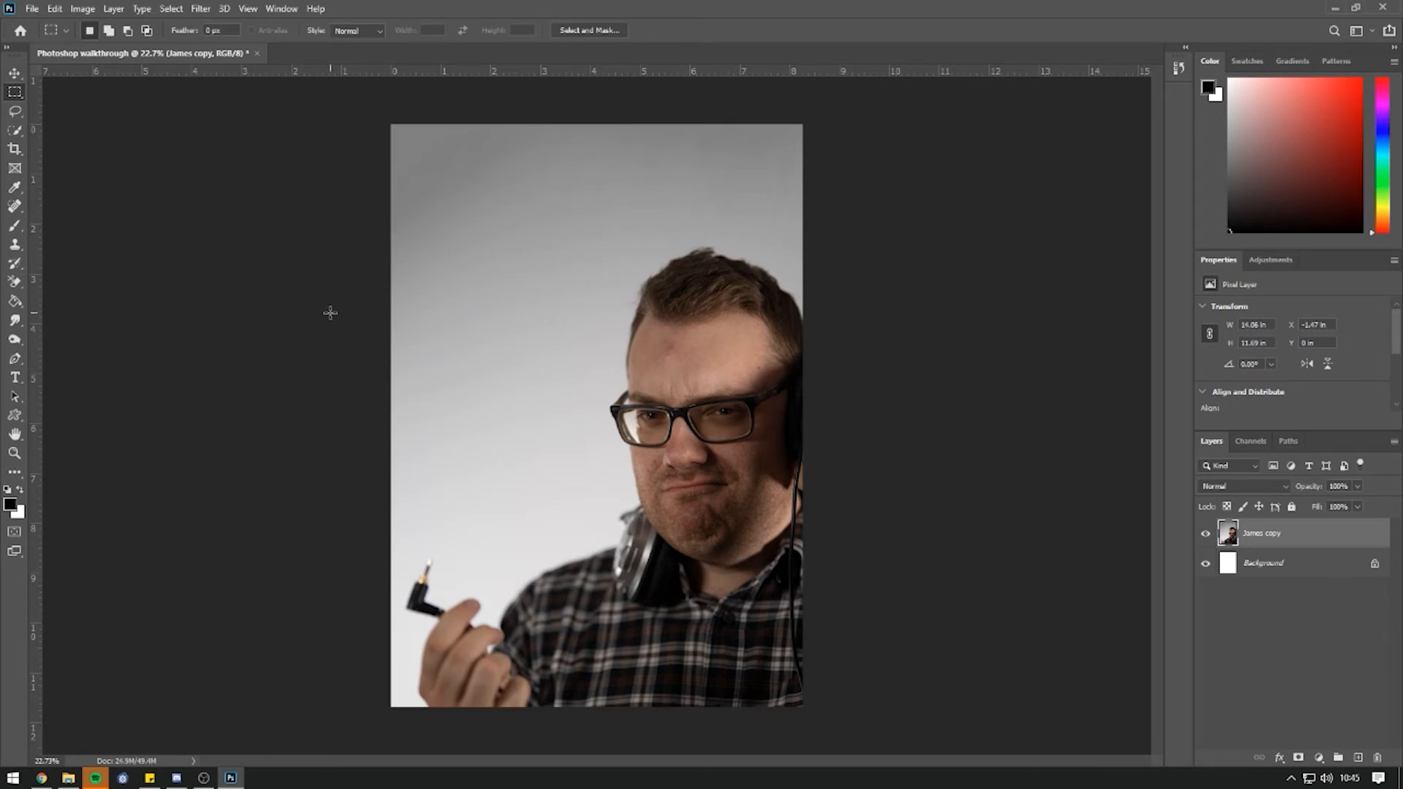
# Add a trial paragraph text box left of the man, then delete that text layer.
pyautogui.click(16, 382)
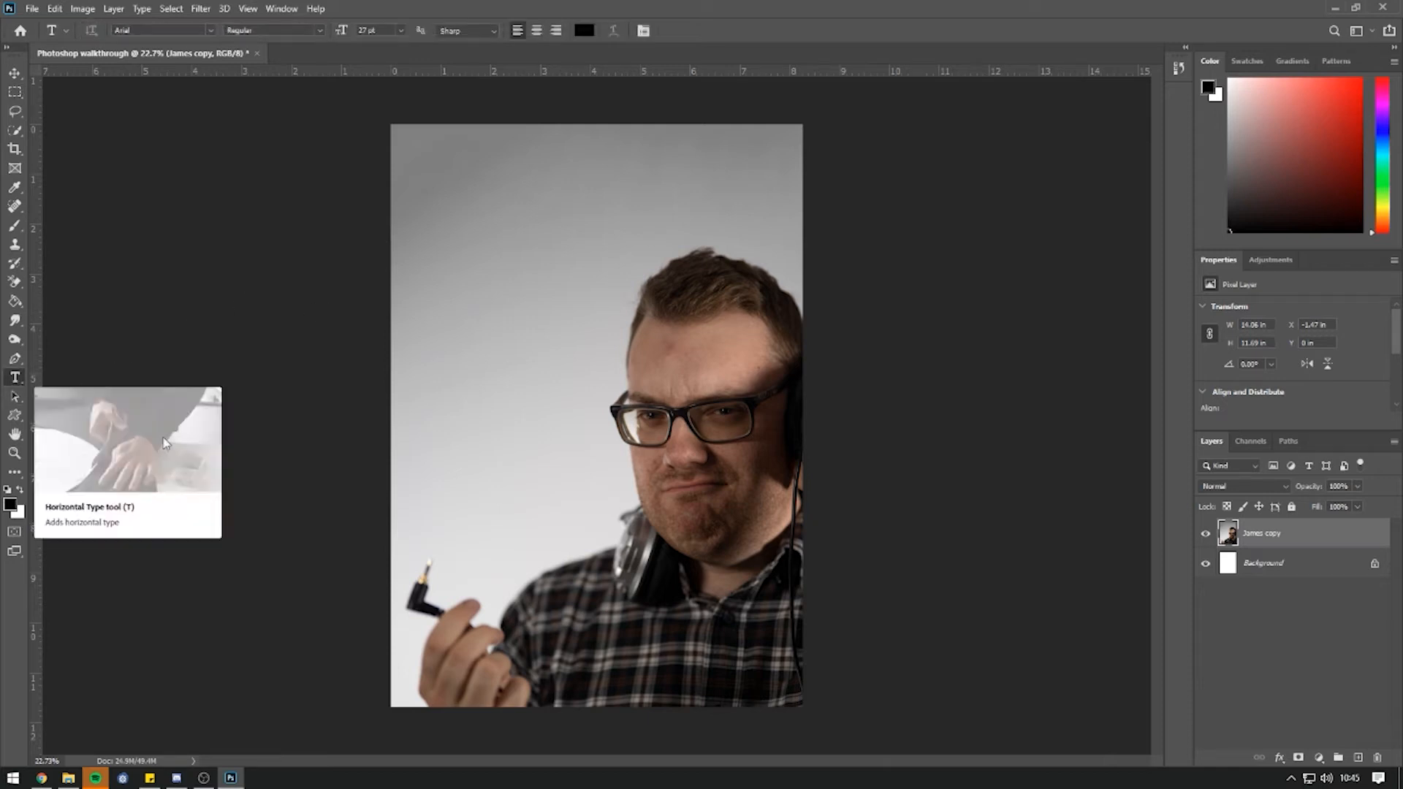
pyautogui.moveTo(408, 252); pyautogui.dragTo(597, 542)
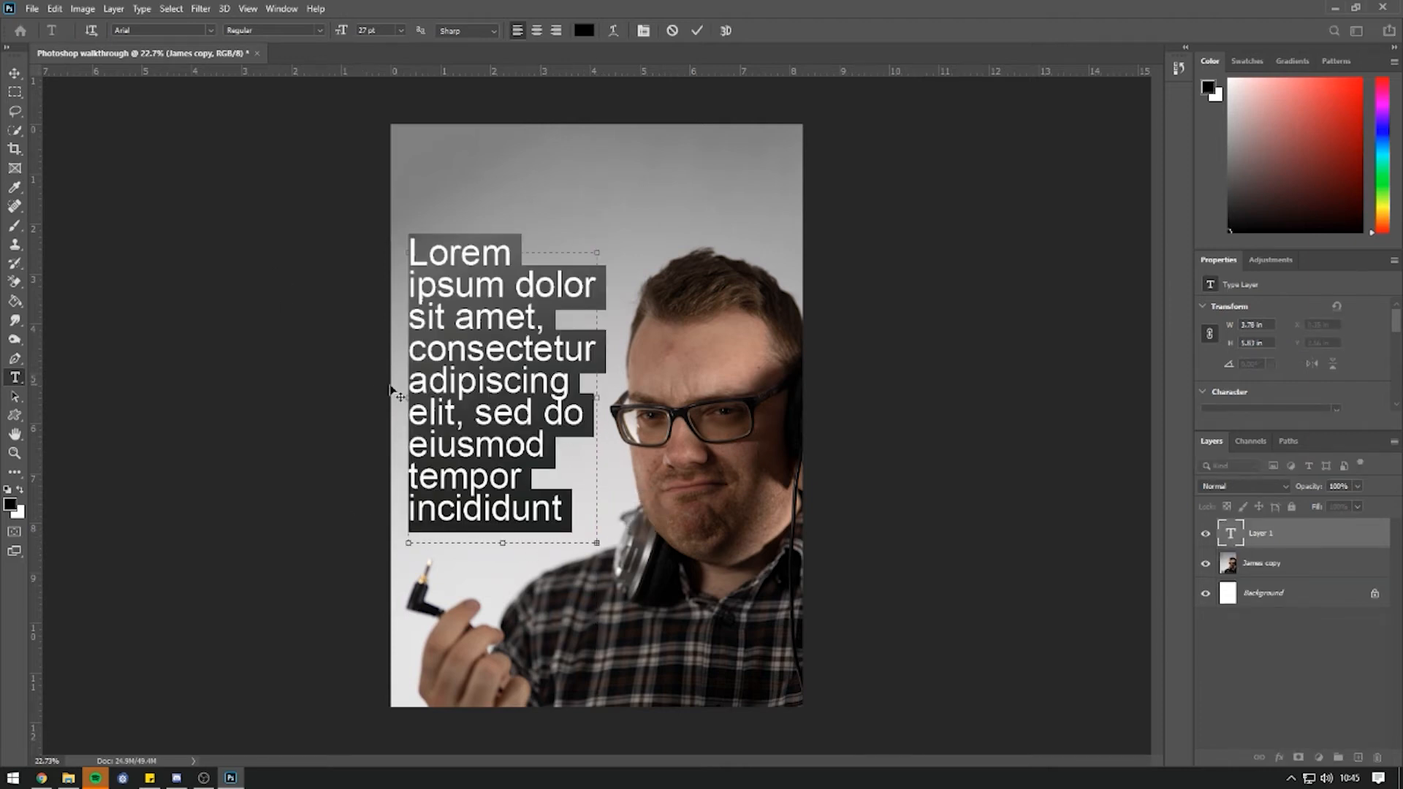
pyautogui.write('dsadsdasldnslnds')
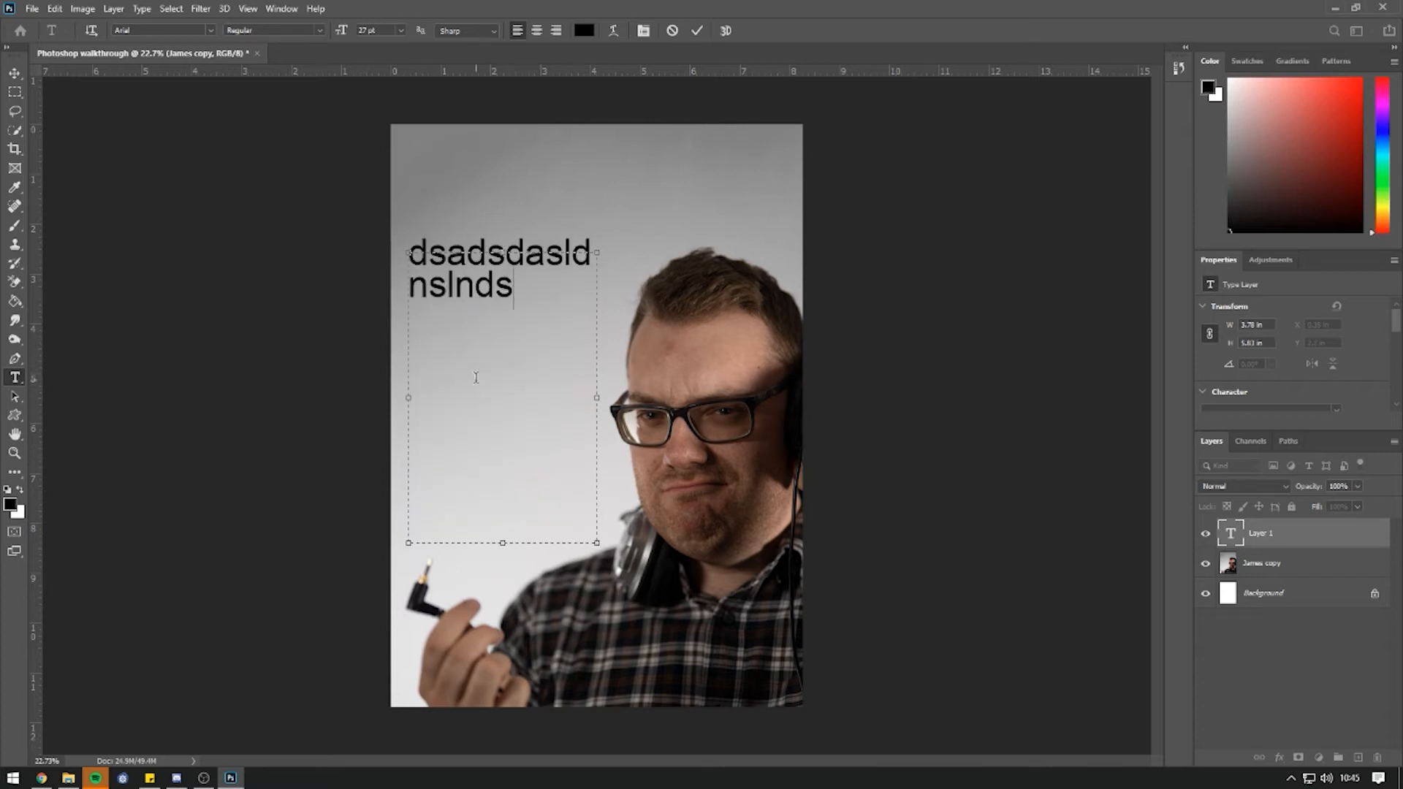
pyautogui.write('nldknsndslkandlsndlsnaldnaslndl')
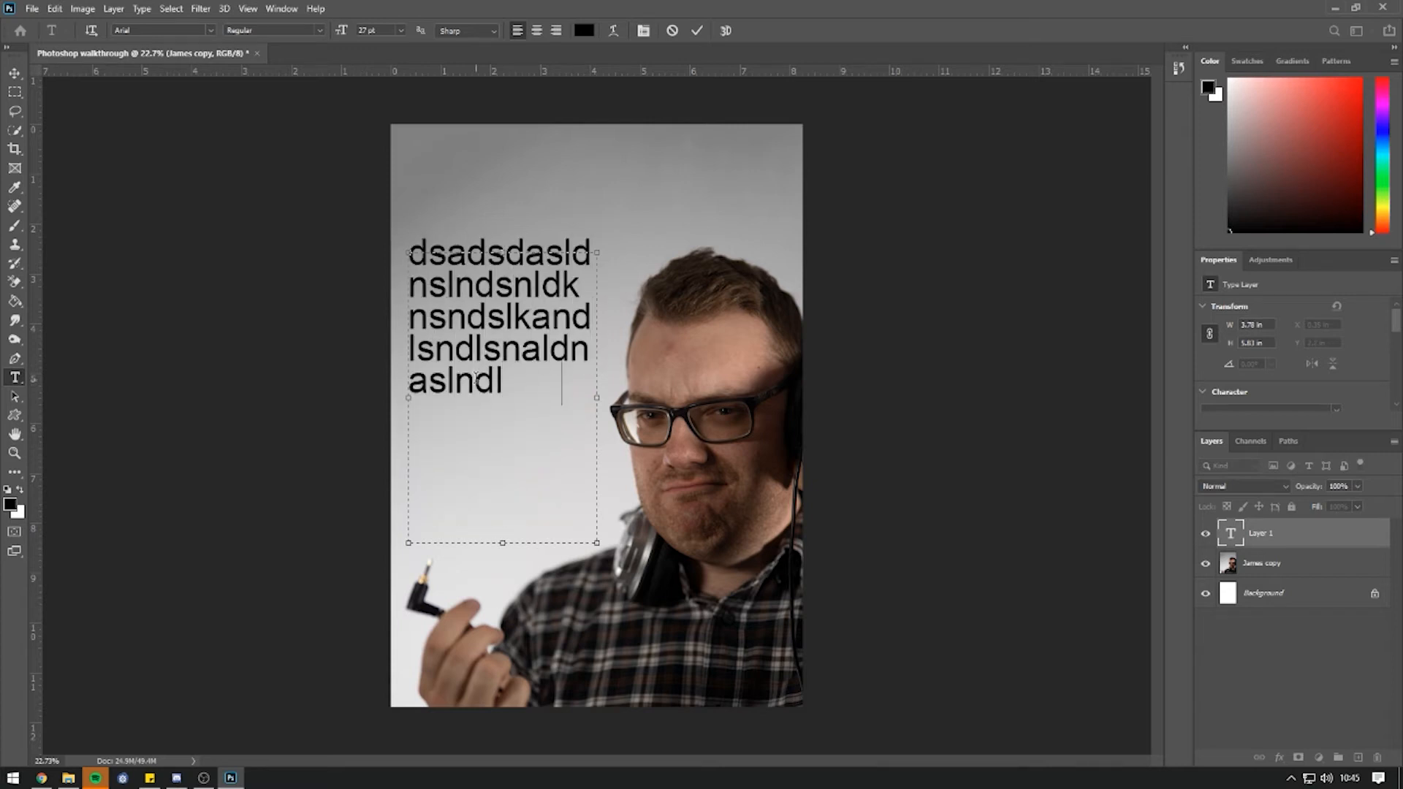
pyautogui.write('sandlsnaldnslandlandsandlsndlsnaldnsaldn')
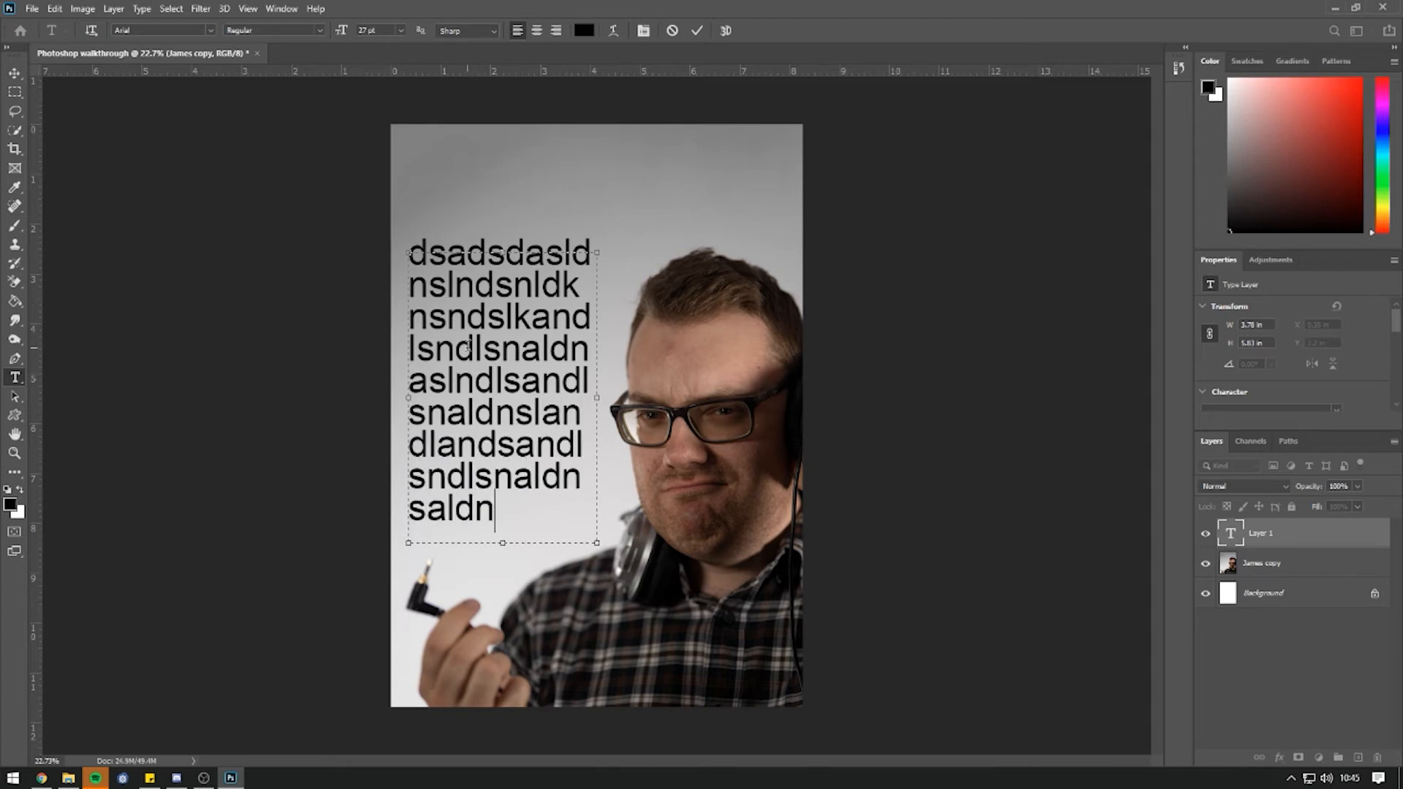
pyautogui.click(15, 73)
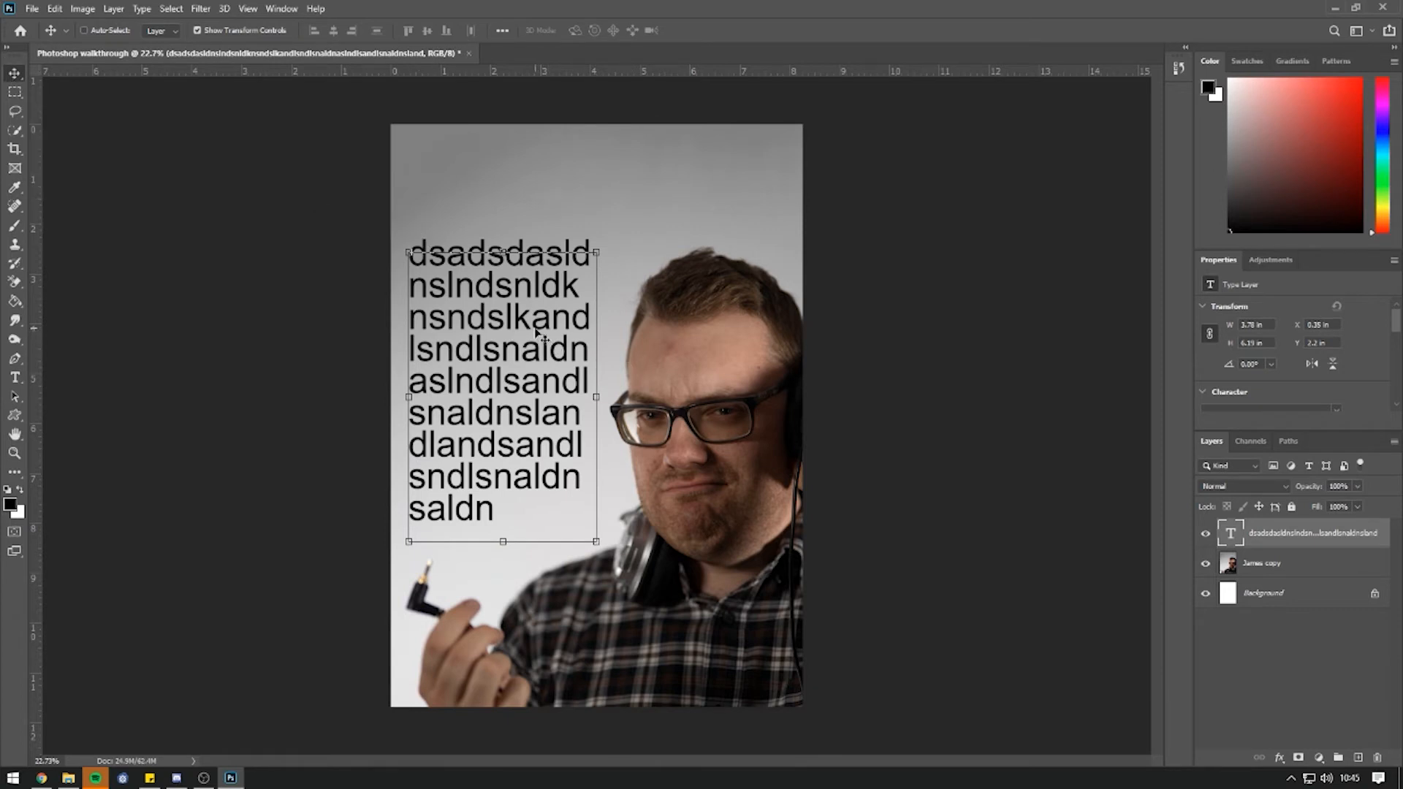
pyautogui.press('Delete')
pyautogui.click(14, 377)
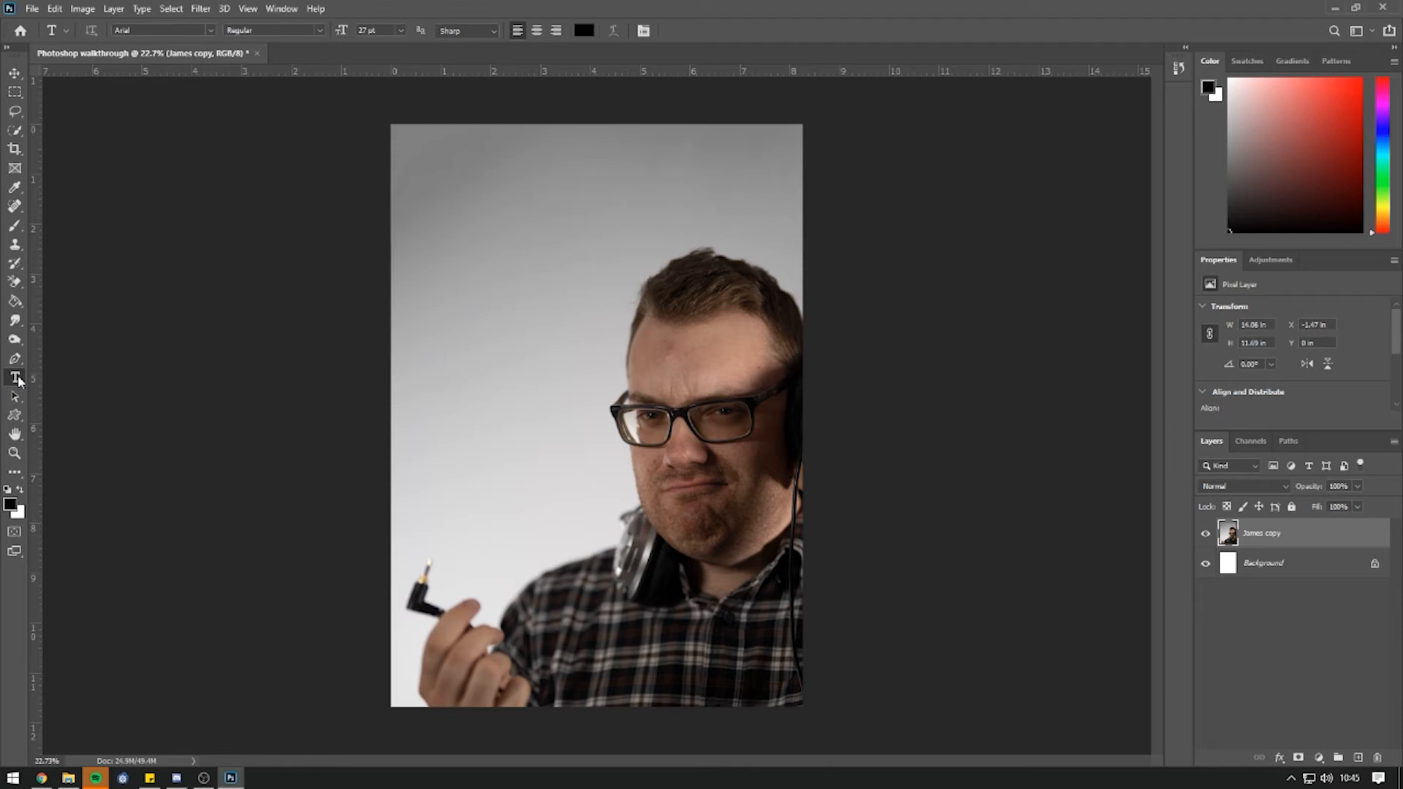
# Type 'Technet' and 'News' on two lines near the top-left, then select the title.
pyautogui.click(431, 175)
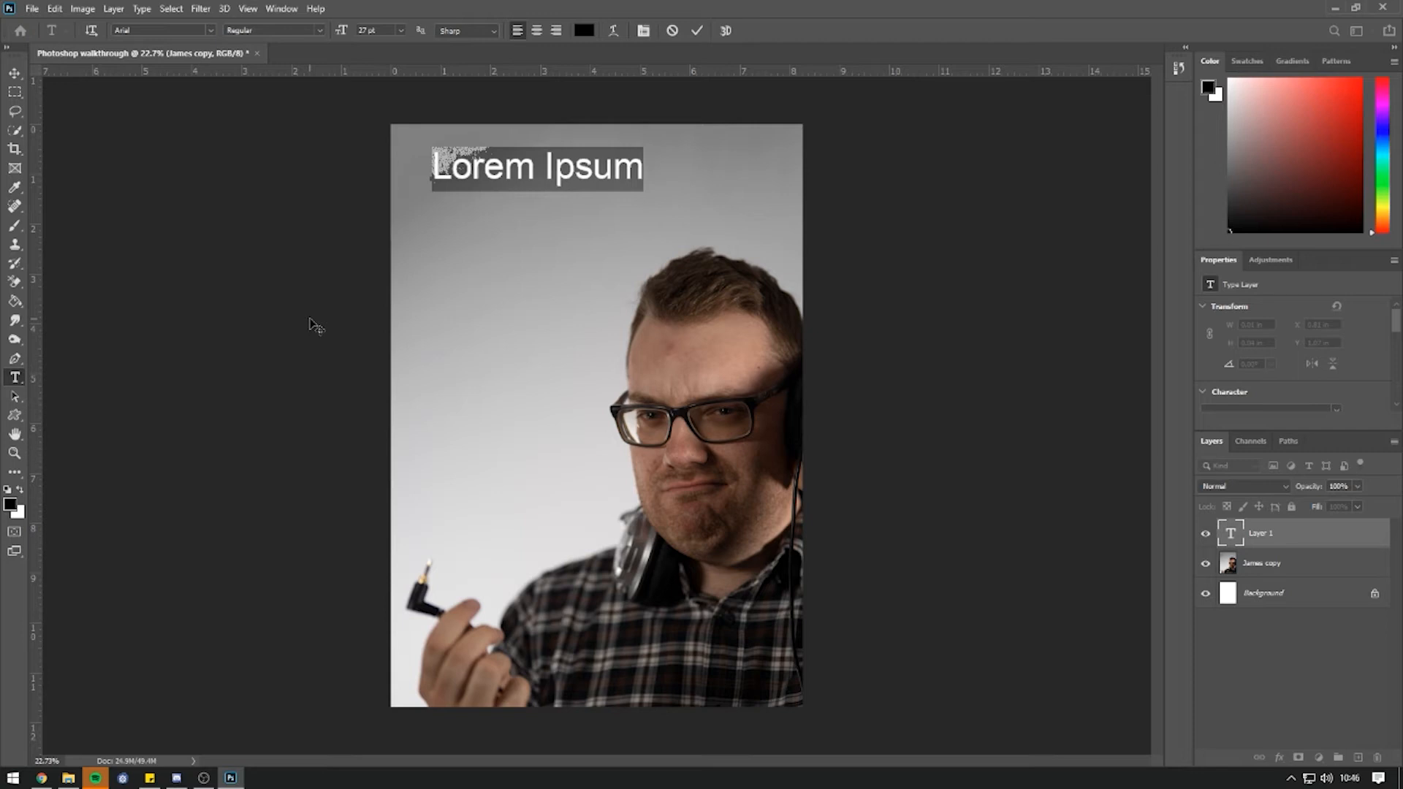
pyautogui.write('Technet')
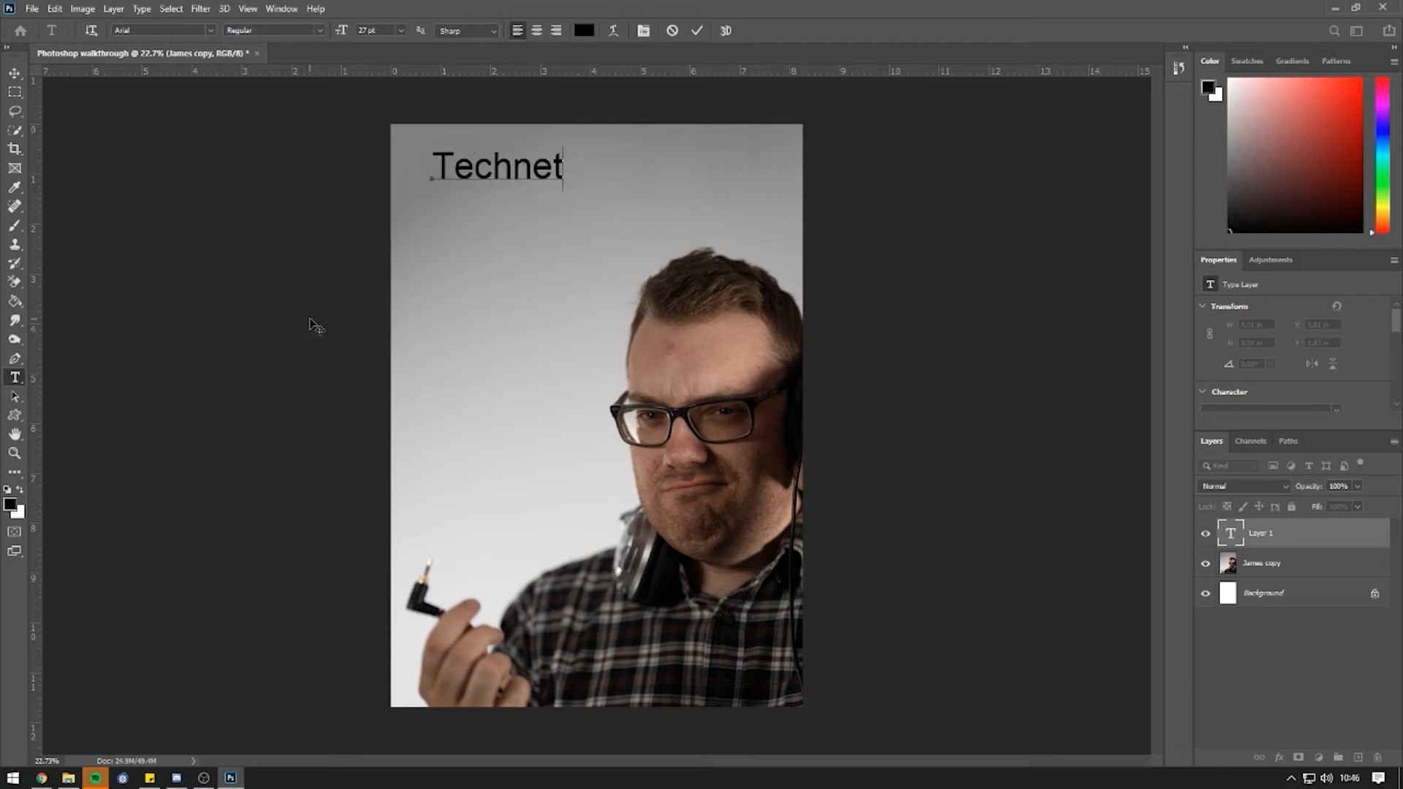
pyautogui.press('Return')
pyautogui.write('News')
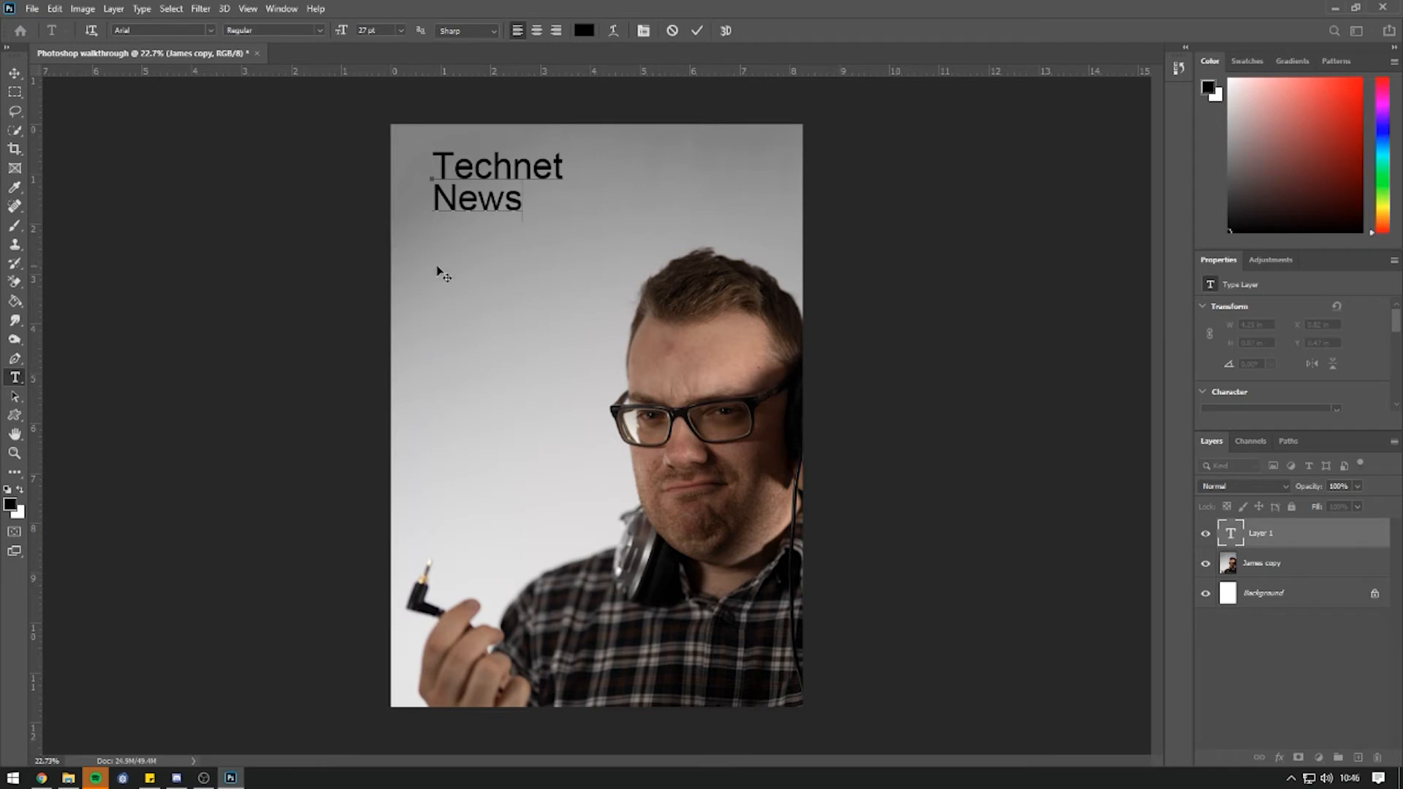
pyautogui.moveTo(515, 206); pyautogui.dragTo(388, 167)
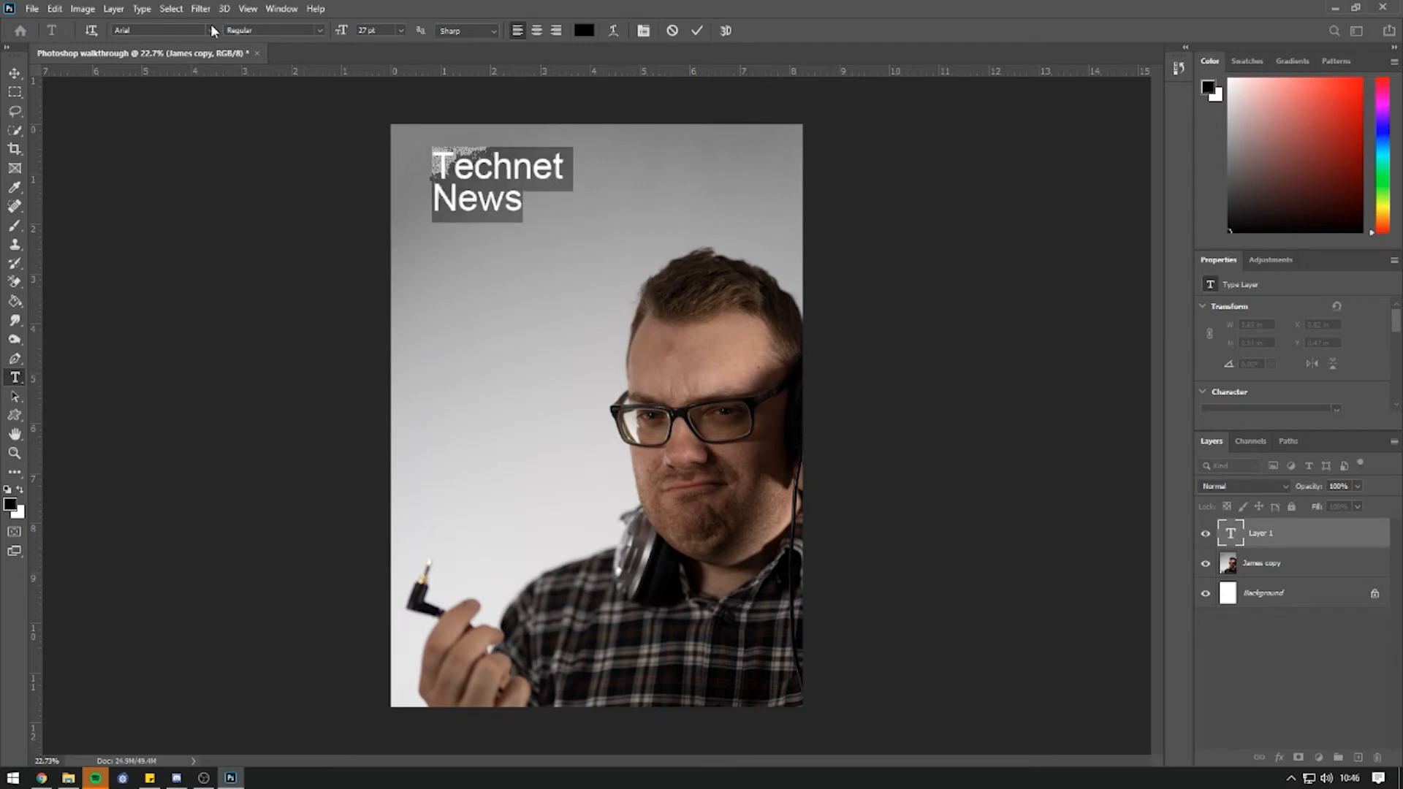
# Change the 'Technet News' title font from Arial to Ganache Regular at 27 pt.
pyautogui.click(214, 30)
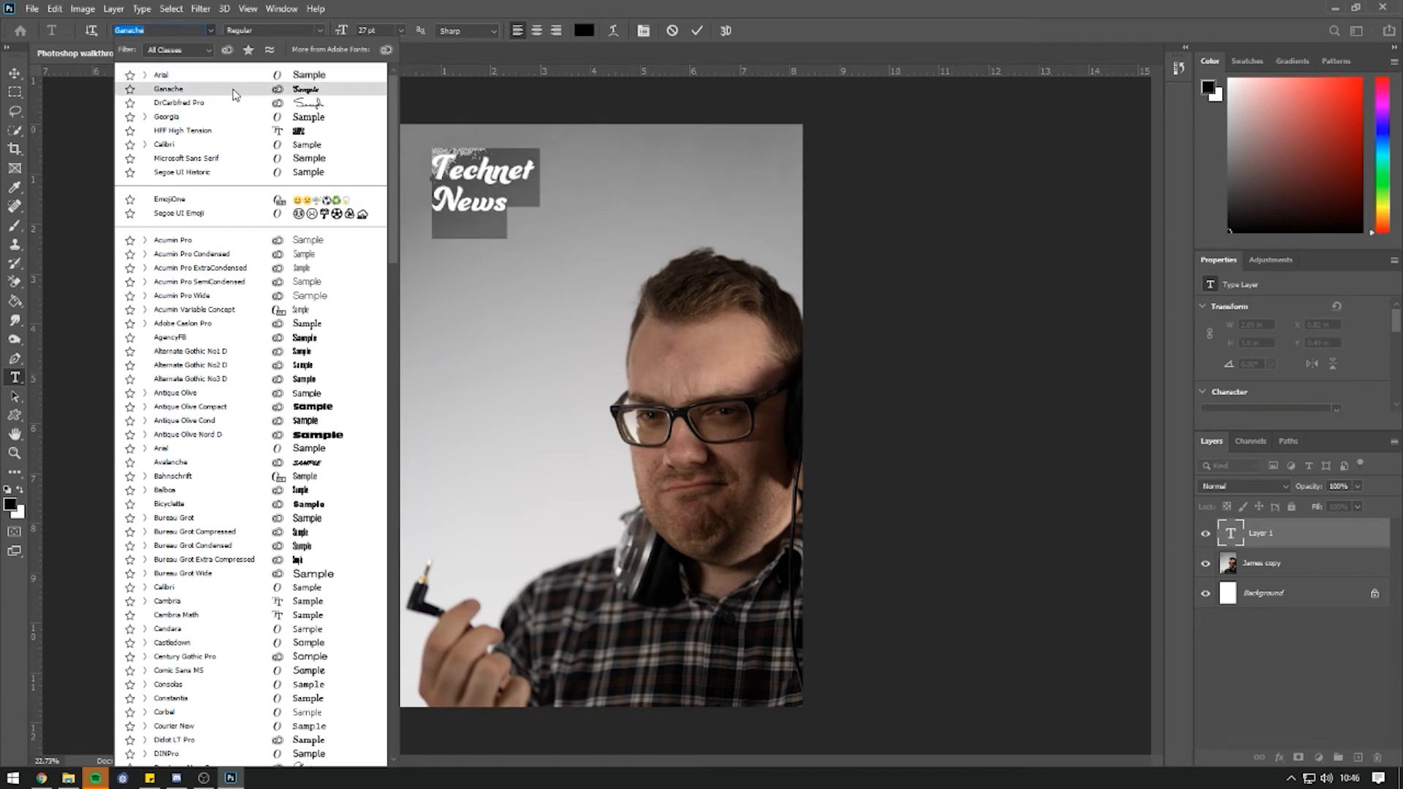
pyautogui.scroll(-12, 381, 325)
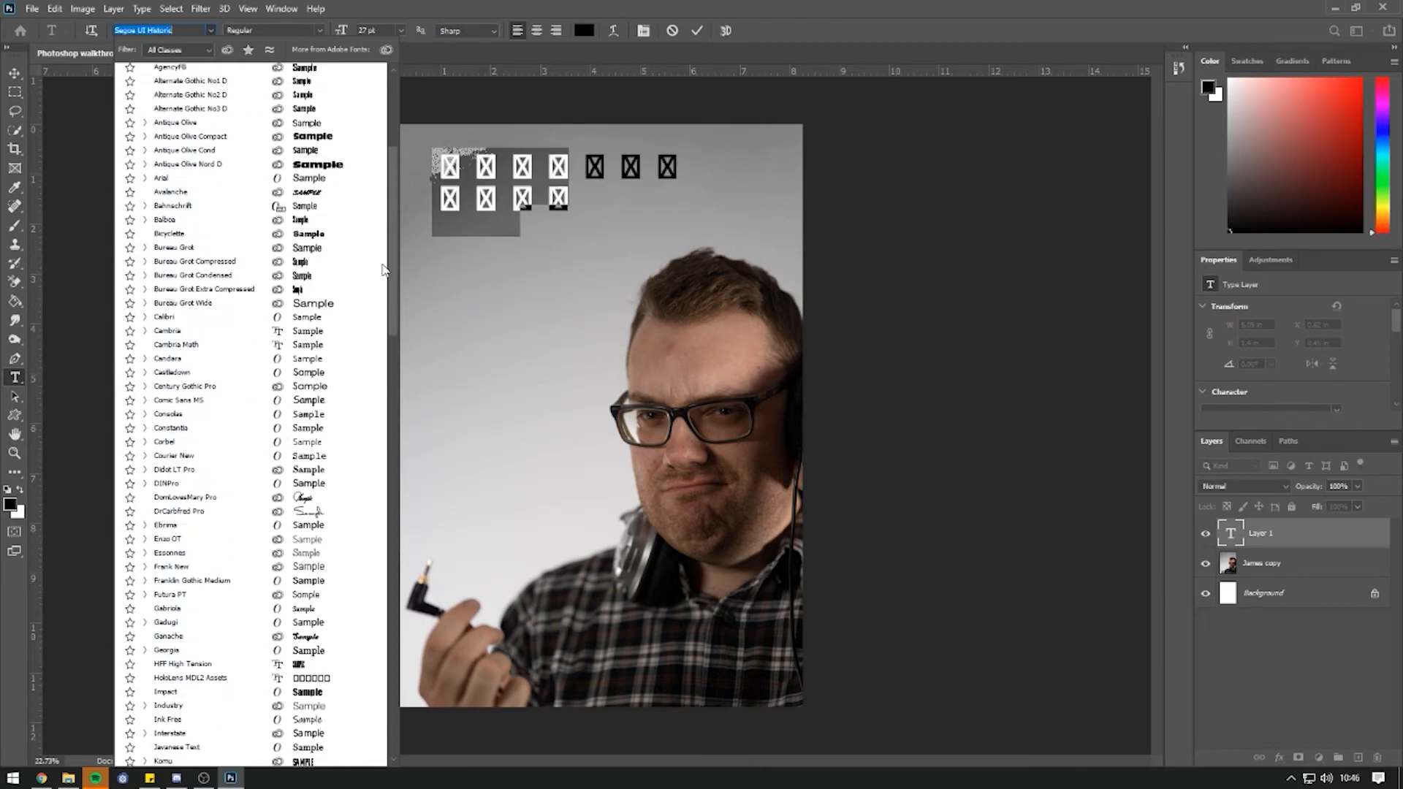
pyautogui.scroll(-20, 380, 325)
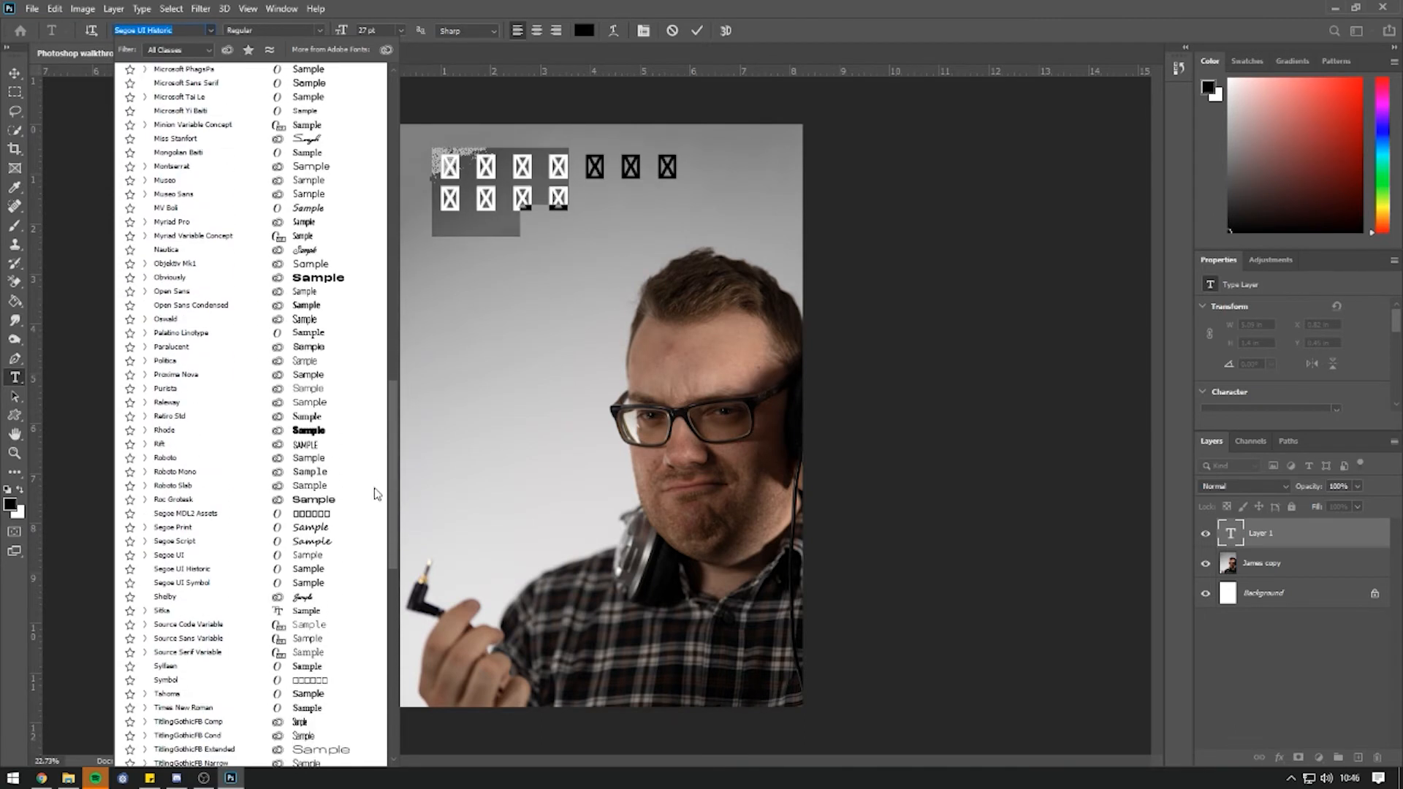
pyautogui.scroll(-1, 374, 563)
pyautogui.scroll(4, 376, 577)
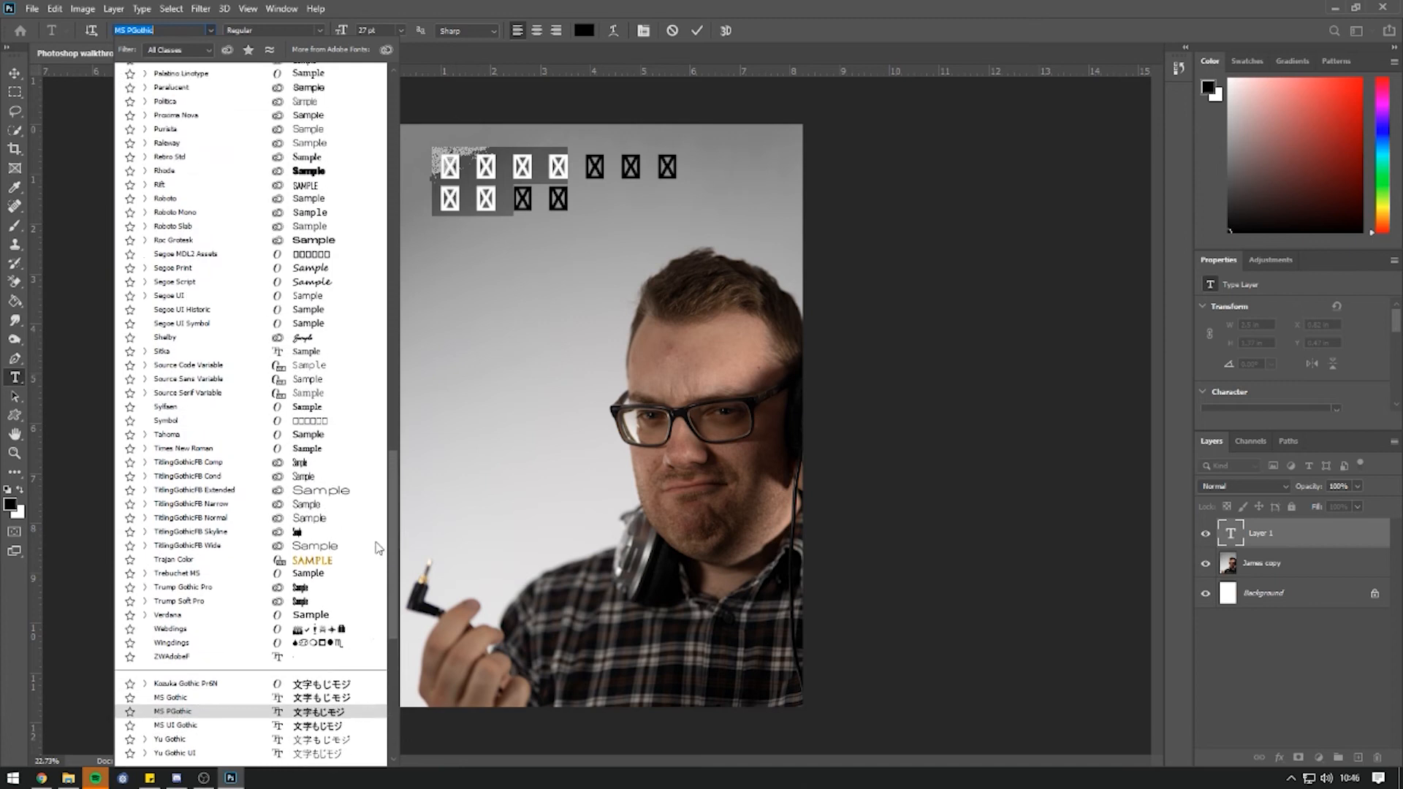
pyautogui.scroll(6, 382, 482)
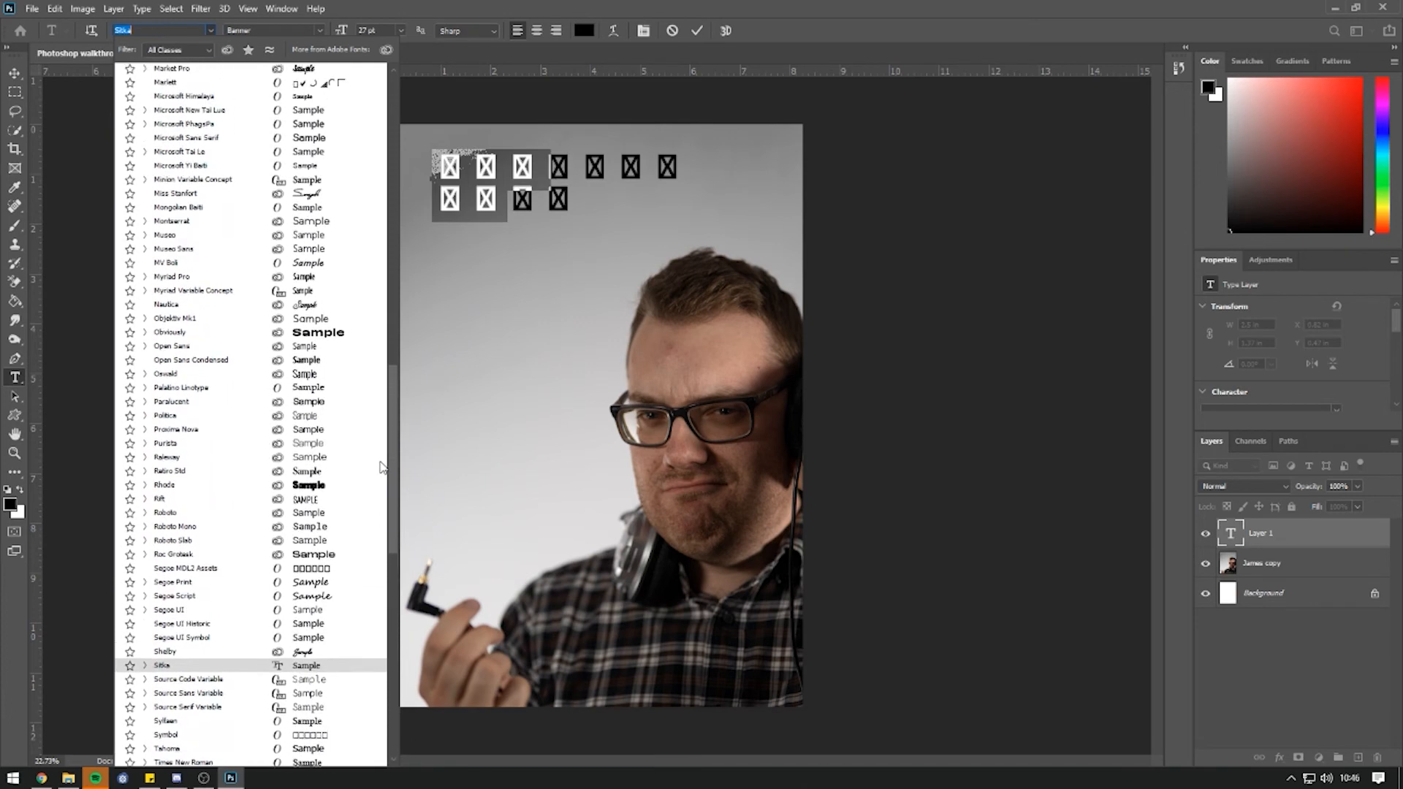
pyautogui.scroll(1, 394, 440)
pyautogui.moveTo(398, 439); pyautogui.dragTo(399, 164)
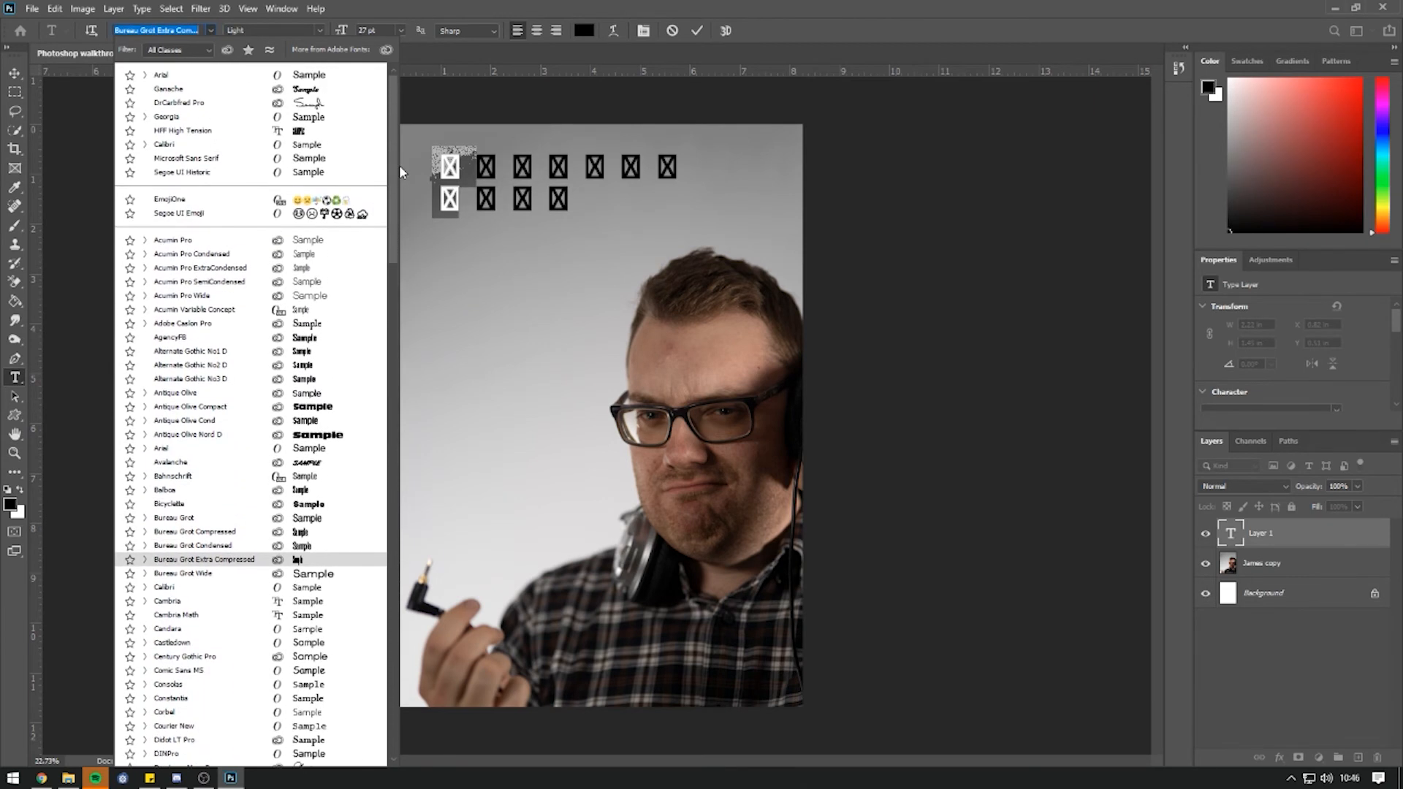
pyautogui.click(223, 90)
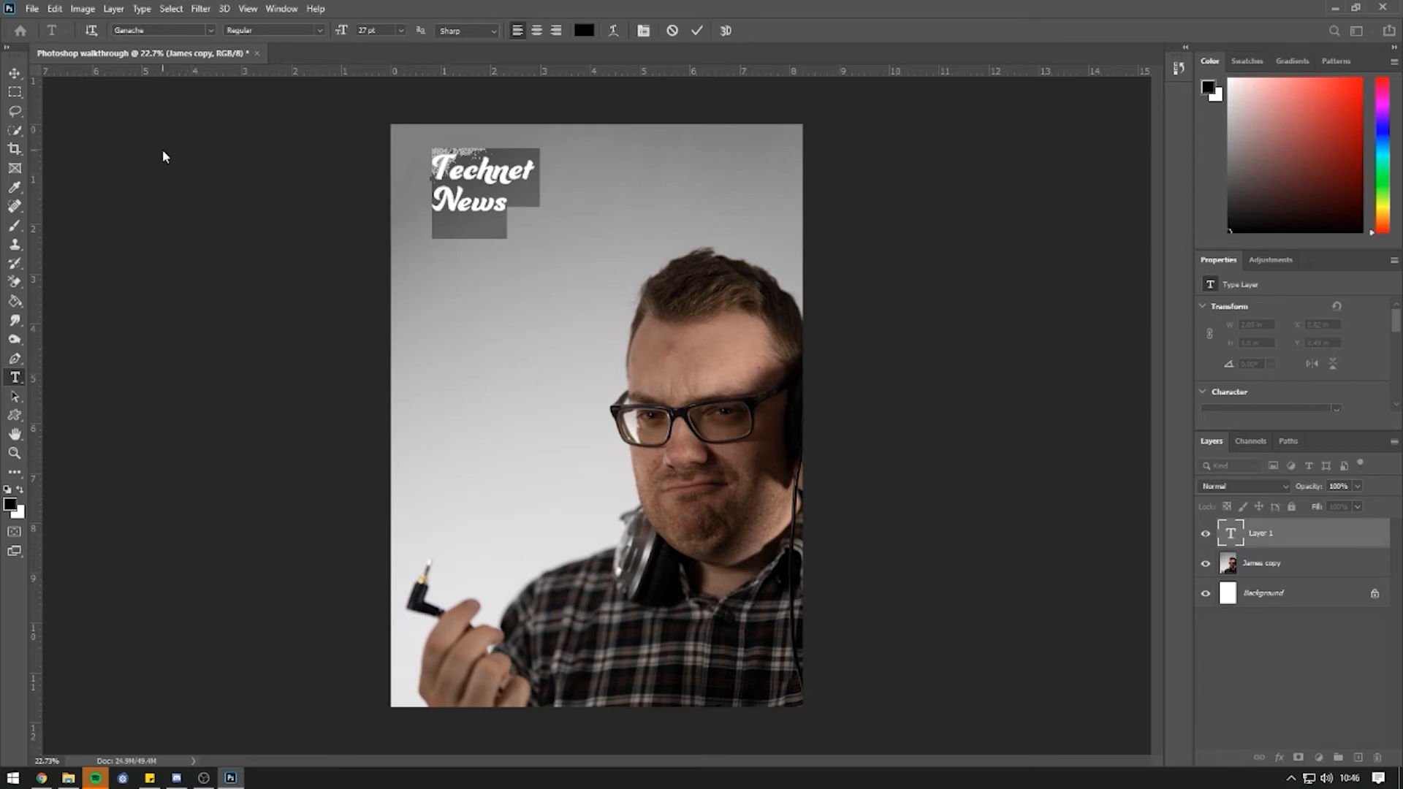
pyautogui.click(15, 73)
# Enlarge the Technet News title to about 85 pt so it spans the poster's top.
pyautogui.click(533, 212)
pyautogui.moveTo(531, 232); pyautogui.dragTo(793, 357)
pyautogui.moveTo(621, 230)
pyautogui.mouseDown()
pyautogui.moveTo(648, 227)
pyautogui.moveTo(633, 227)
pyautogui.mouseUp()
pyautogui.press('Return')
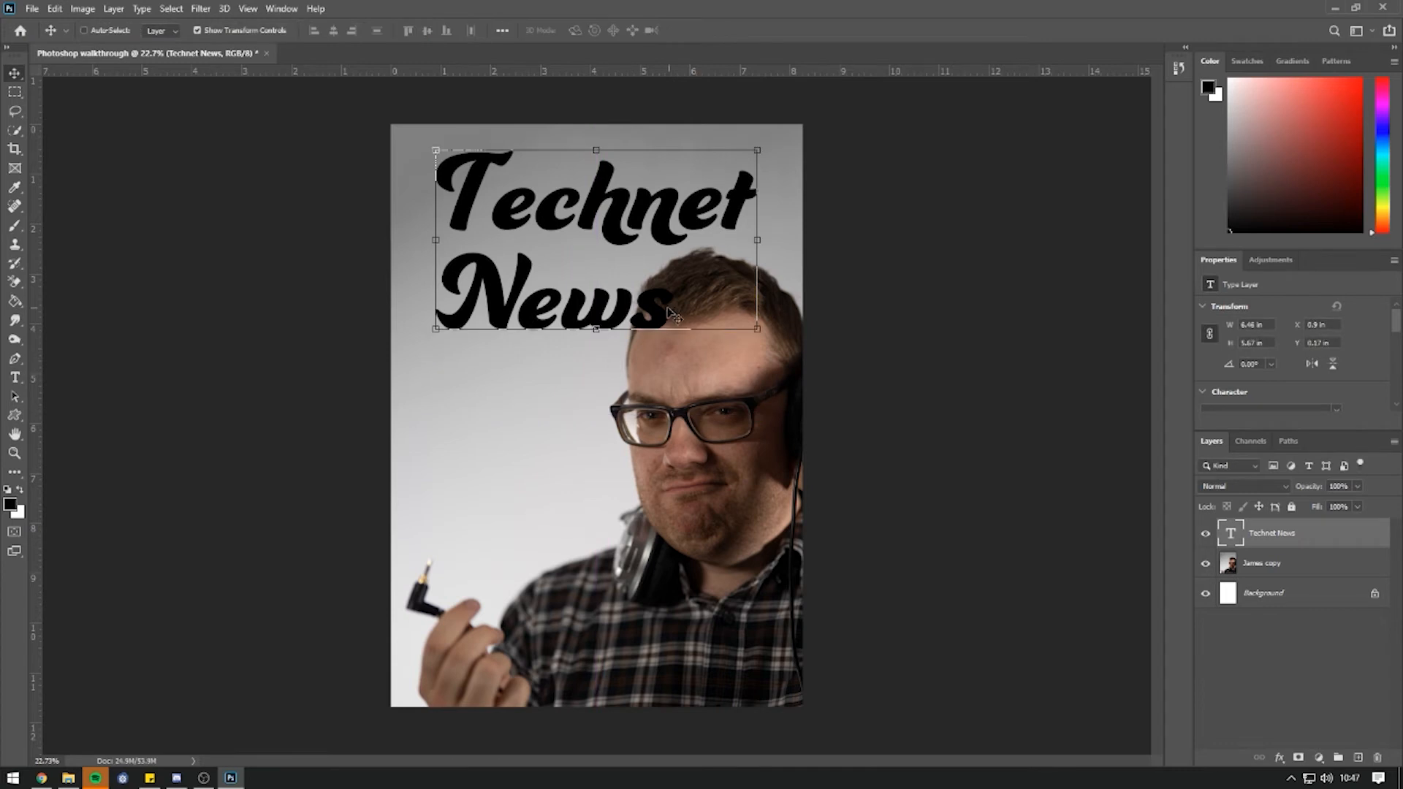
# Centre-align the two title lines and move the title to the top centre of the poster.
pyautogui.doubleClick(691, 322)
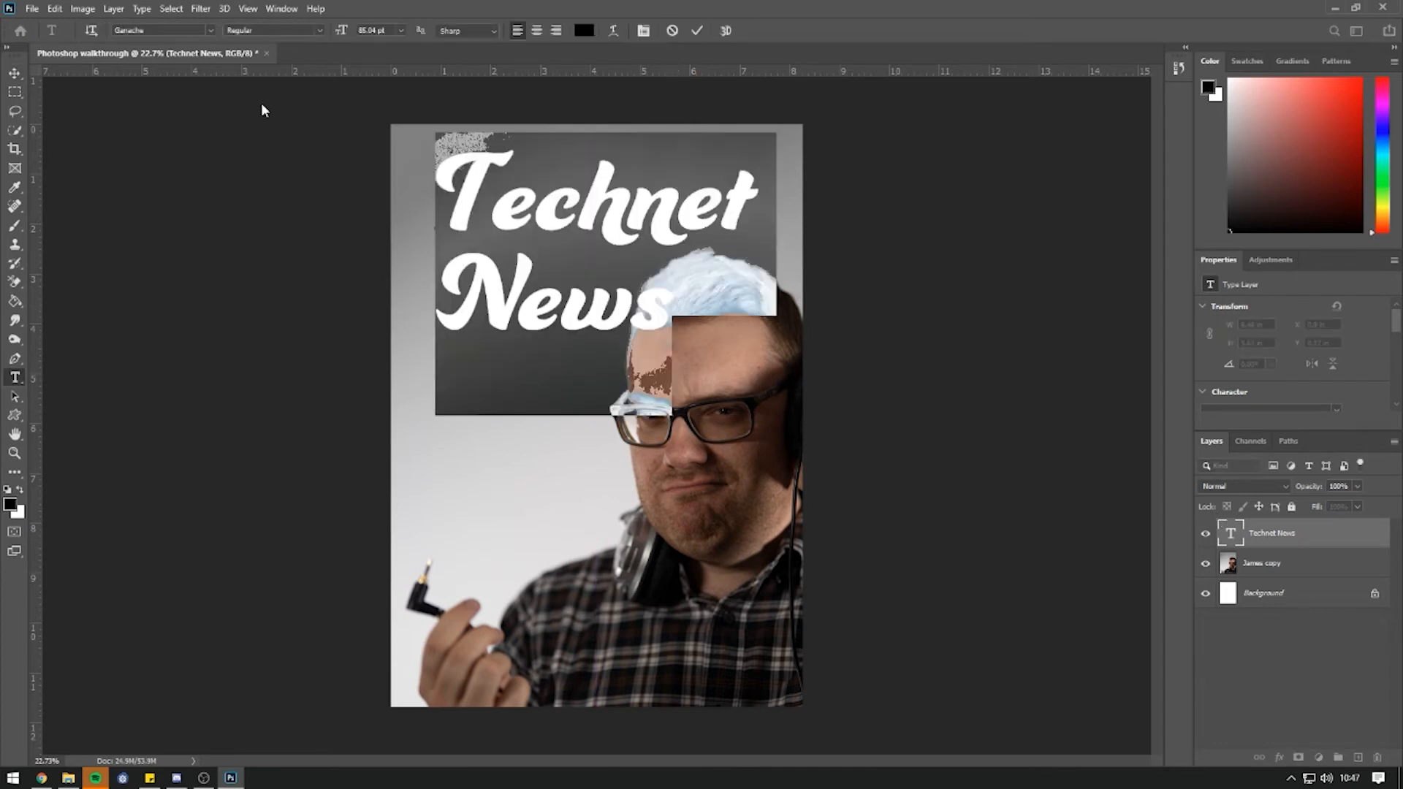
pyautogui.click(537, 31)
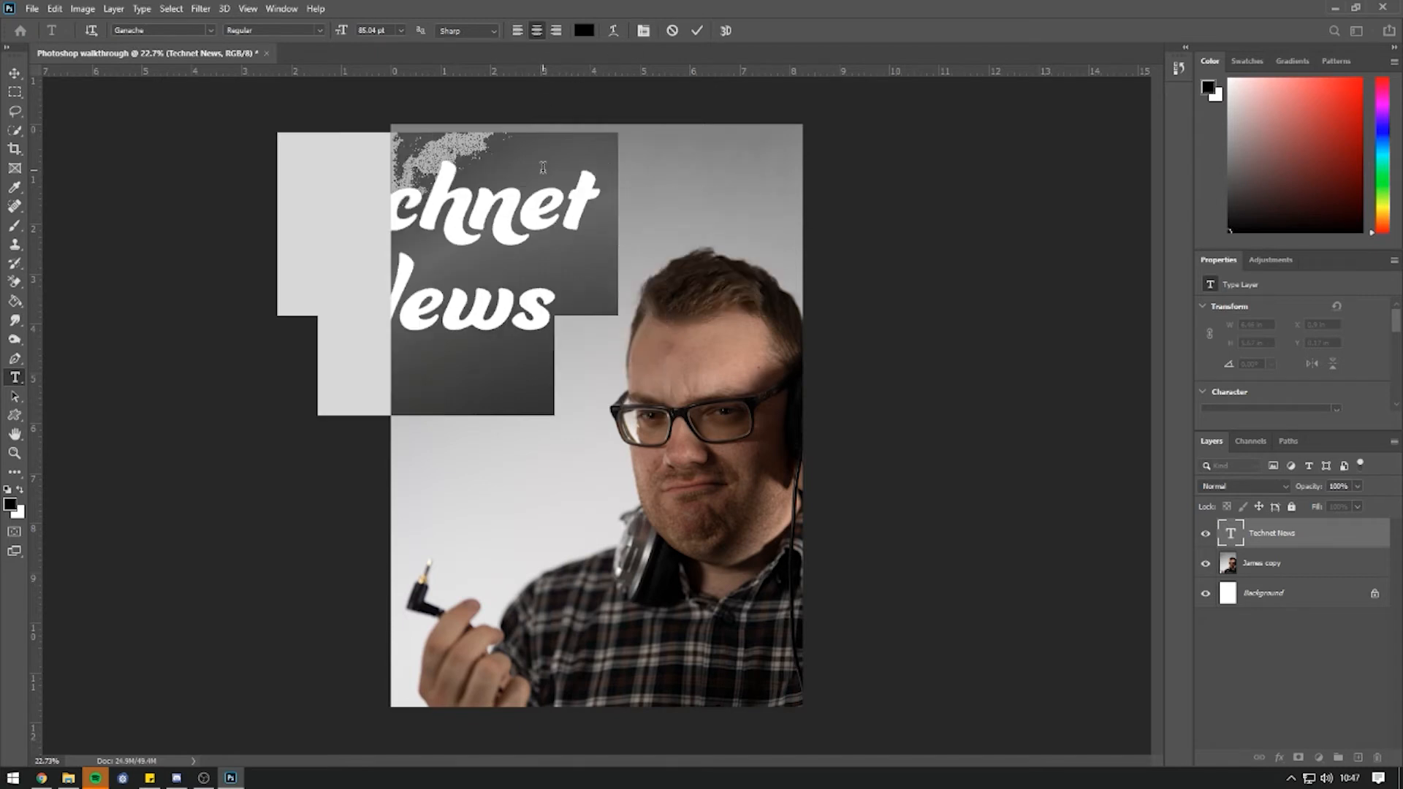
pyautogui.click(14, 73)
pyautogui.moveTo(406, 198); pyautogui.dragTo(586, 242)
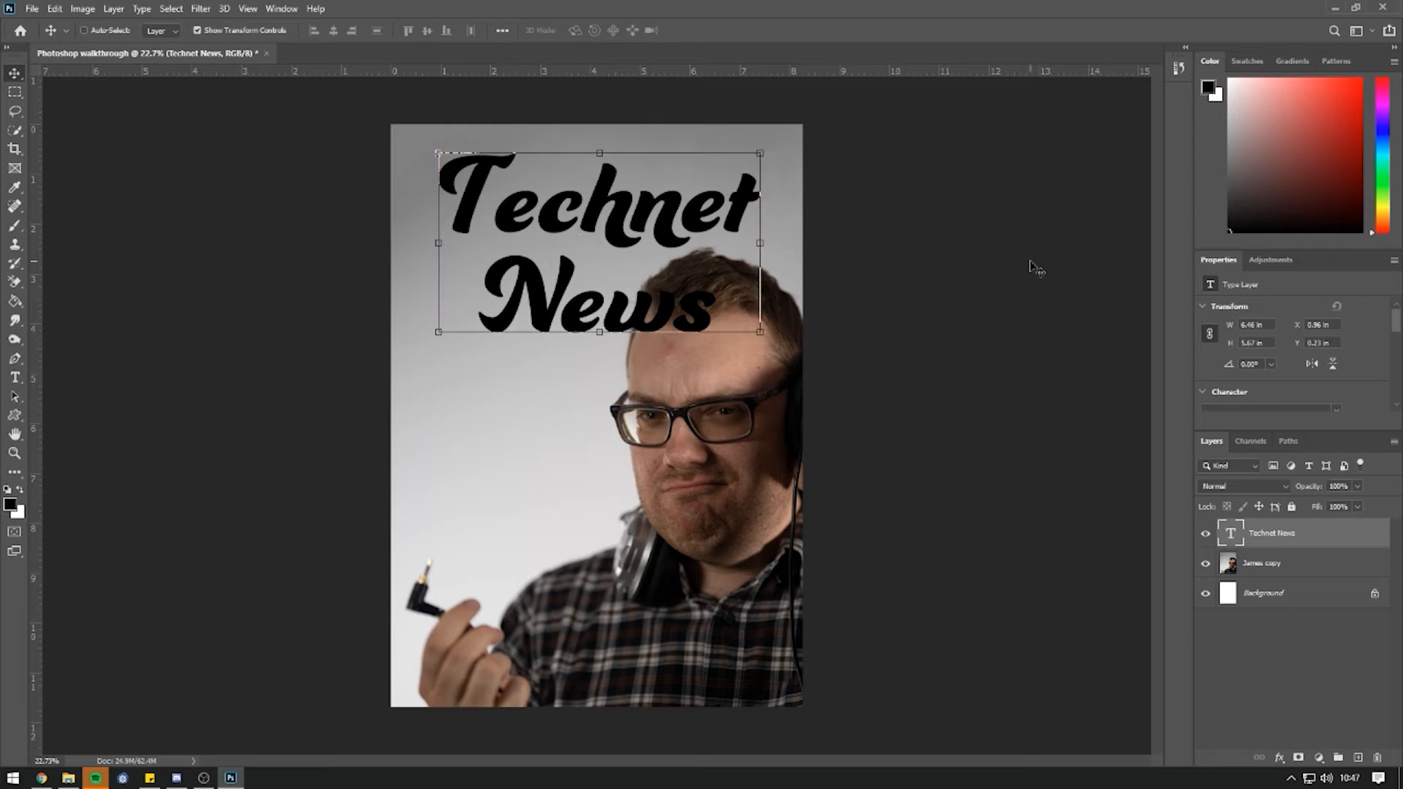
pyautogui.doubleClick(525, 212)
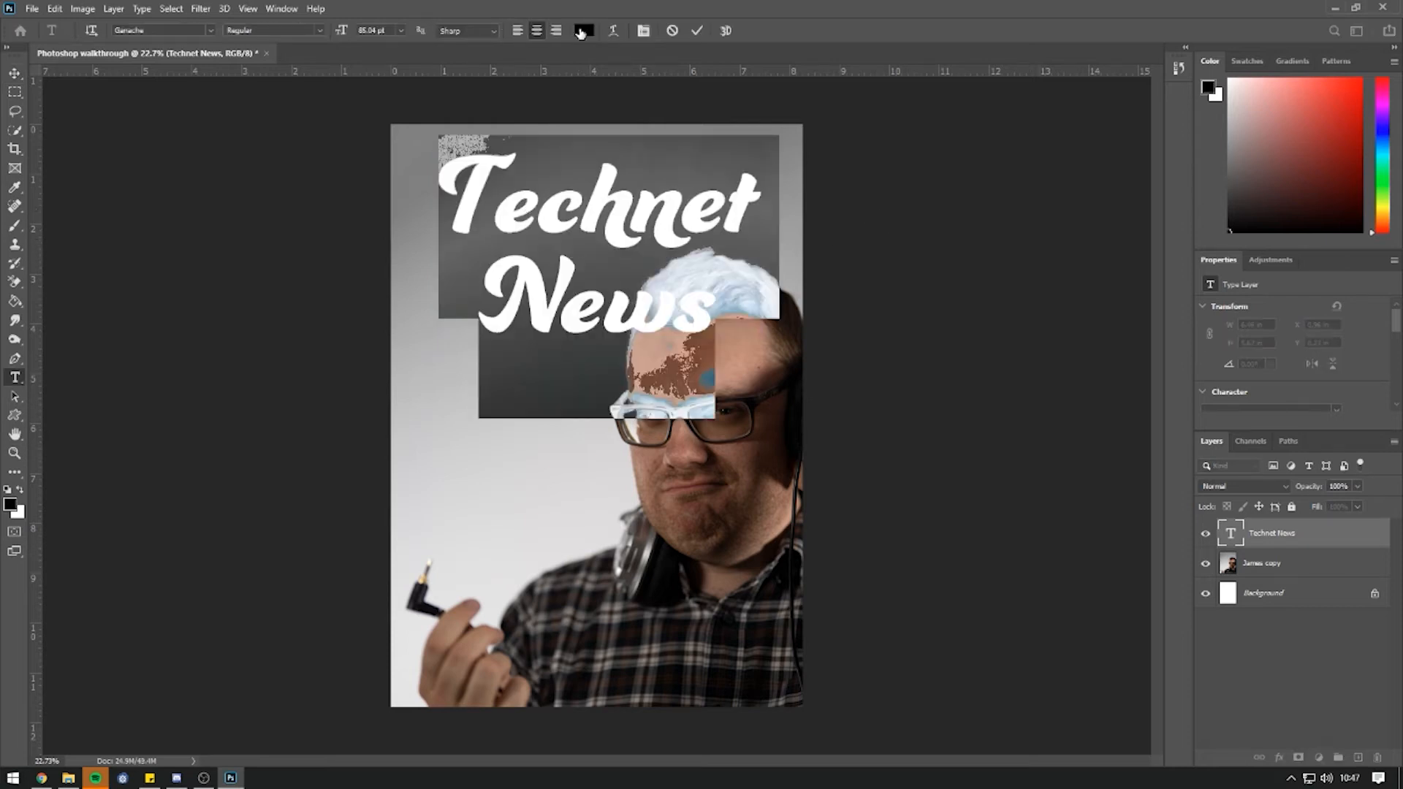
# Colour the title dark brown (#1f130e) sampled from the shirt, then commit and nudge it slightly.
pyautogui.click(584, 31)
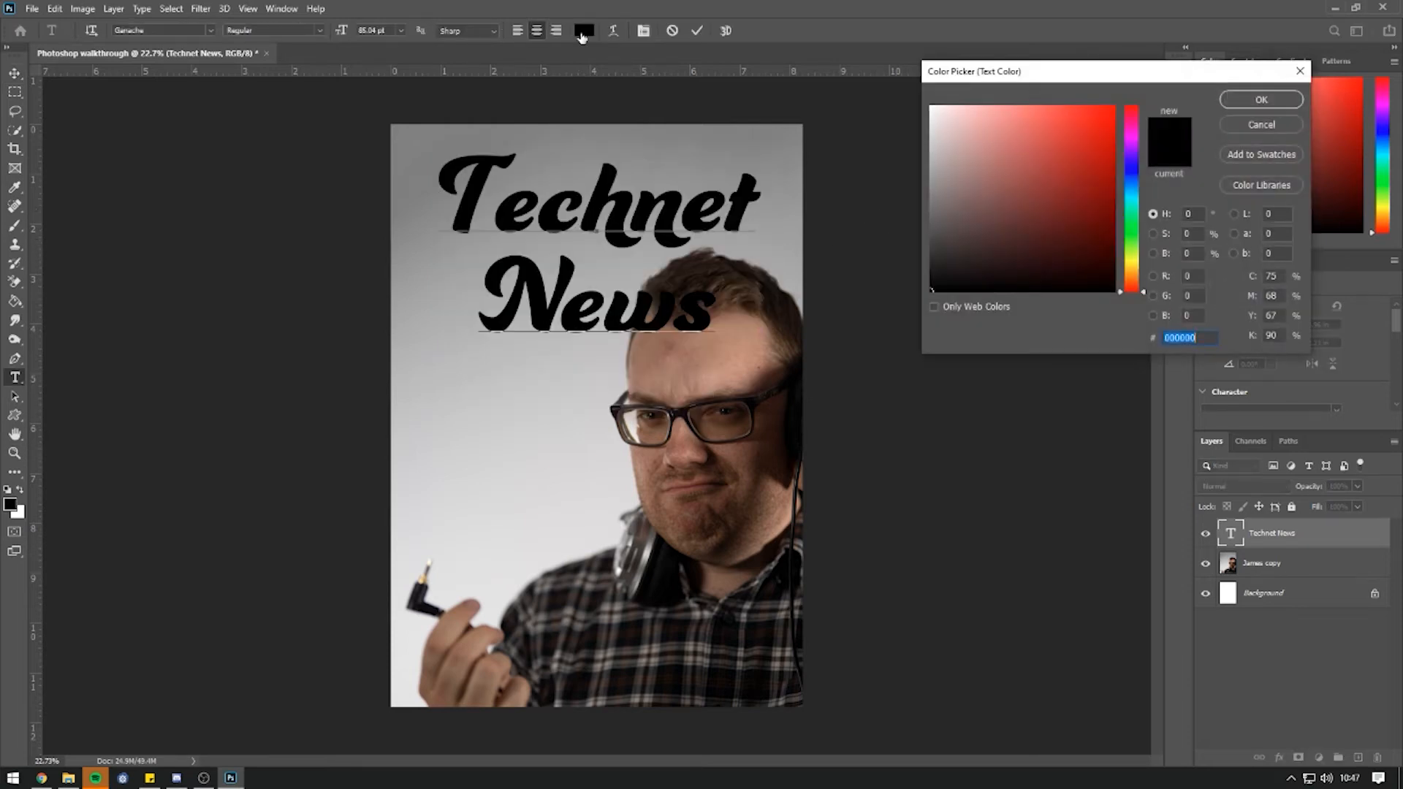
pyautogui.click(1093, 138)
pyautogui.click(1132, 166)
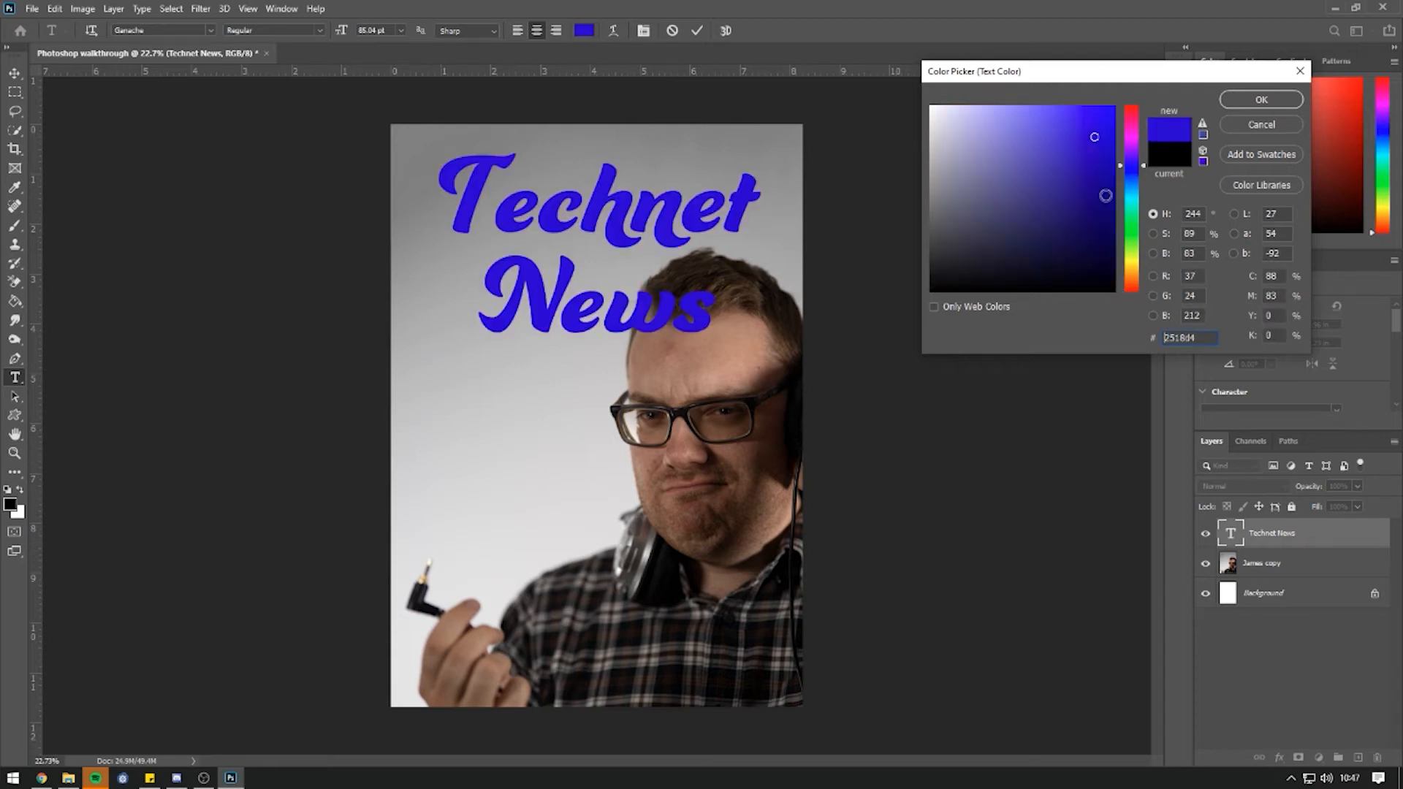
pyautogui.click(1131, 290)
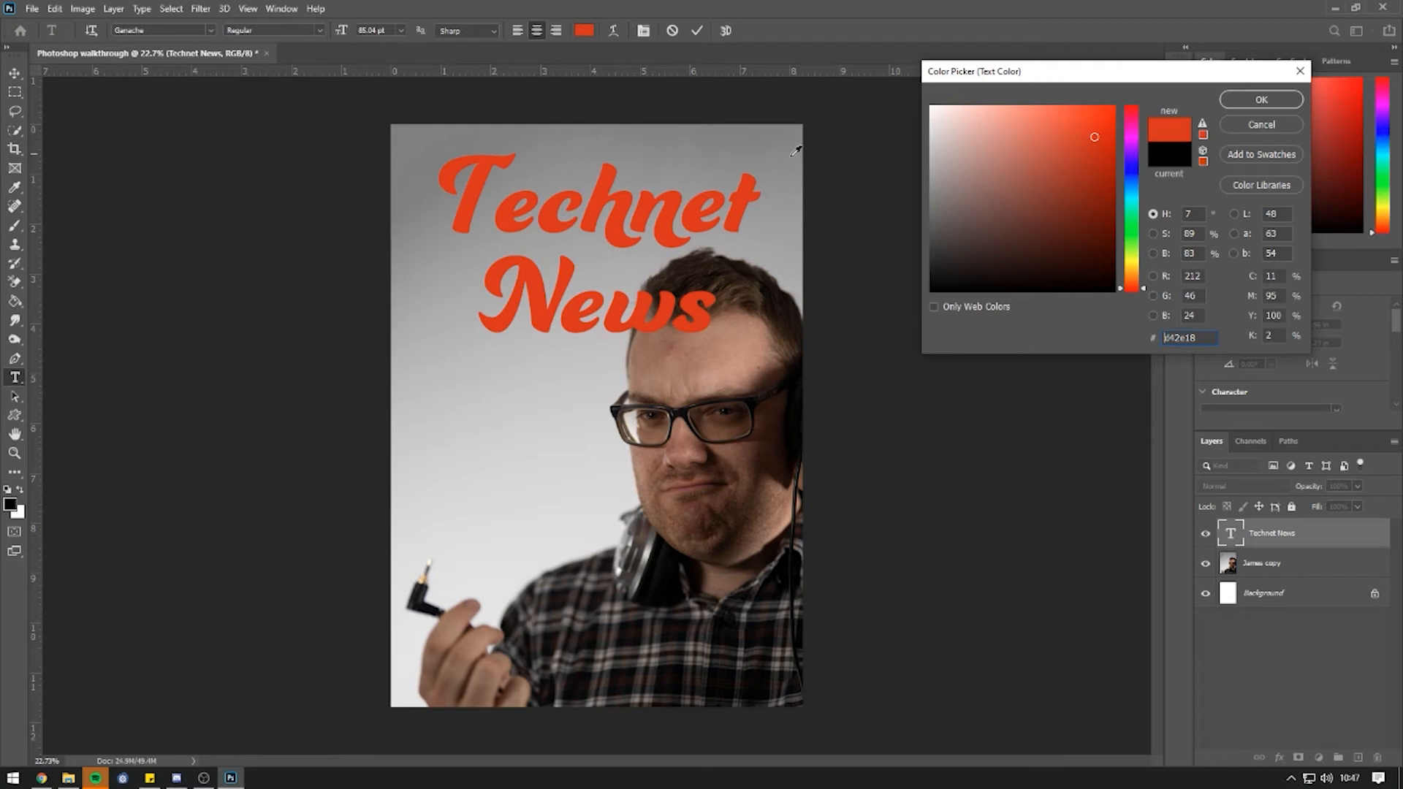
pyautogui.click(679, 628)
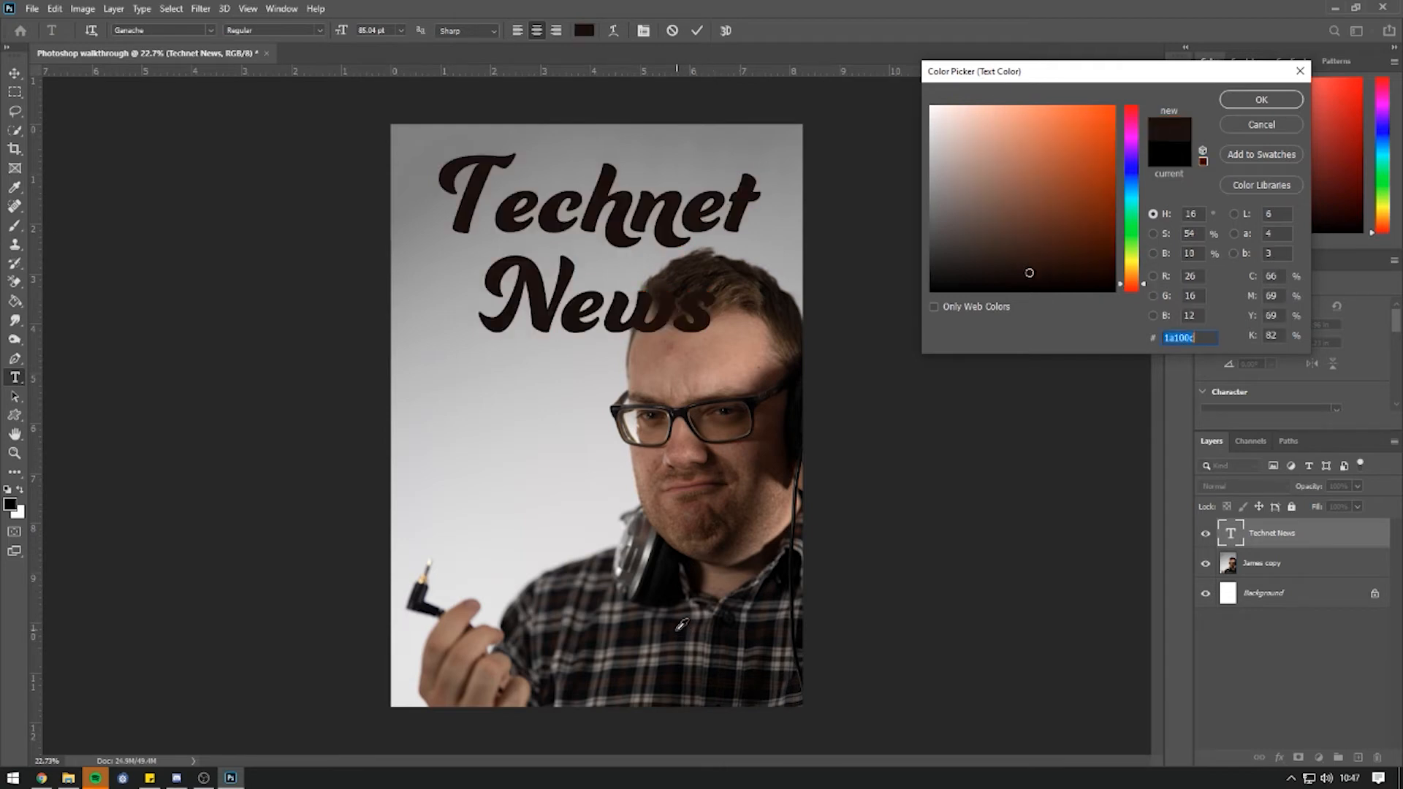
pyautogui.click(427, 578)
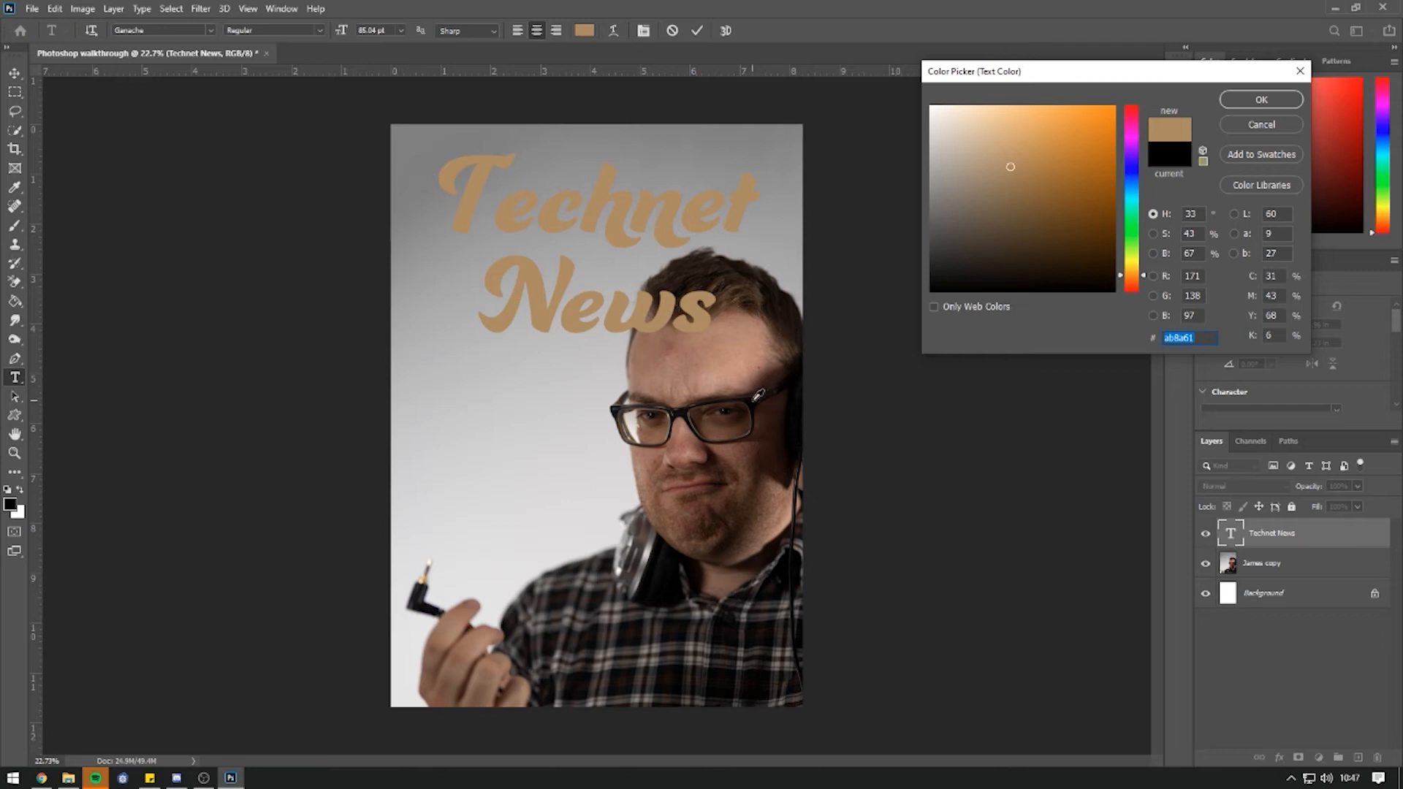
pyautogui.click(799, 459)
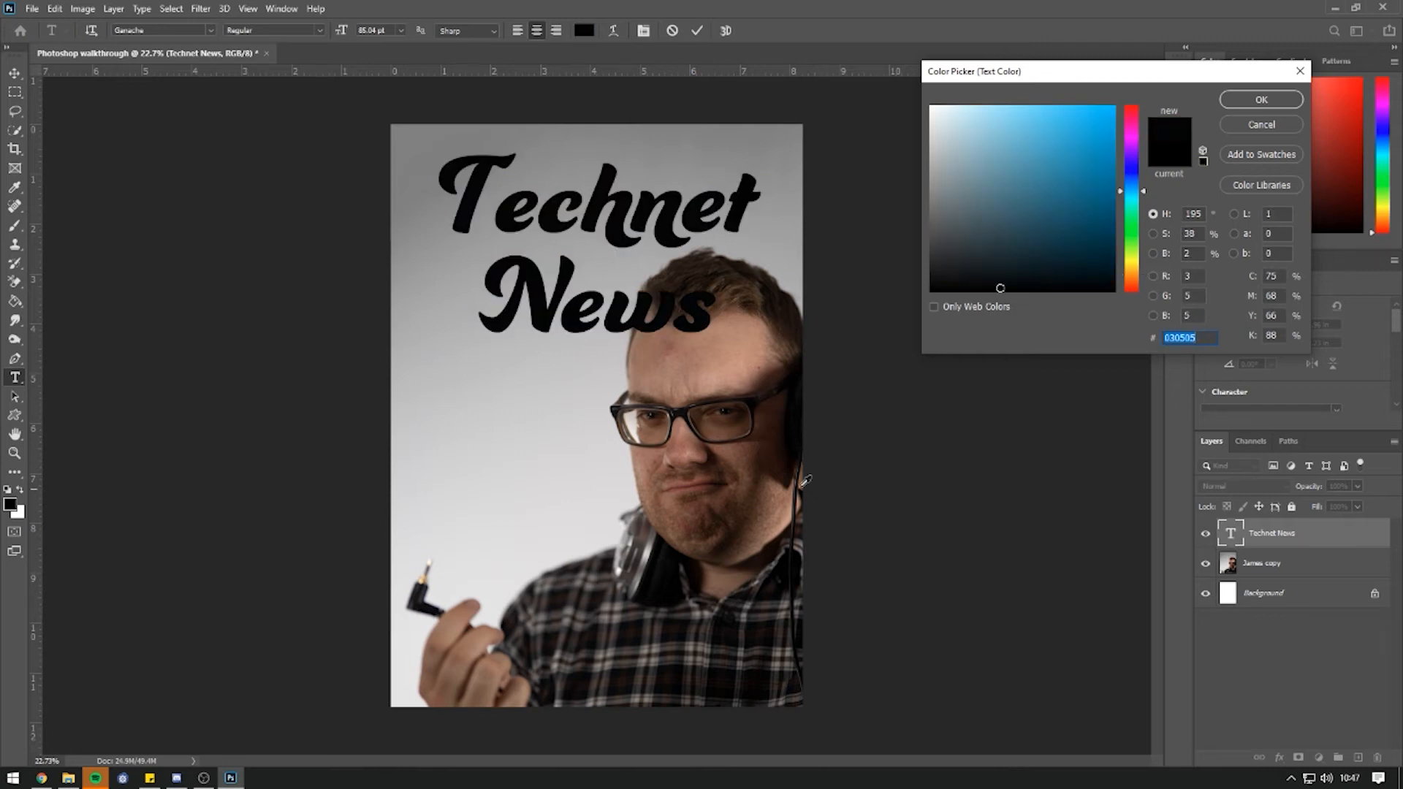
pyautogui.click(728, 406)
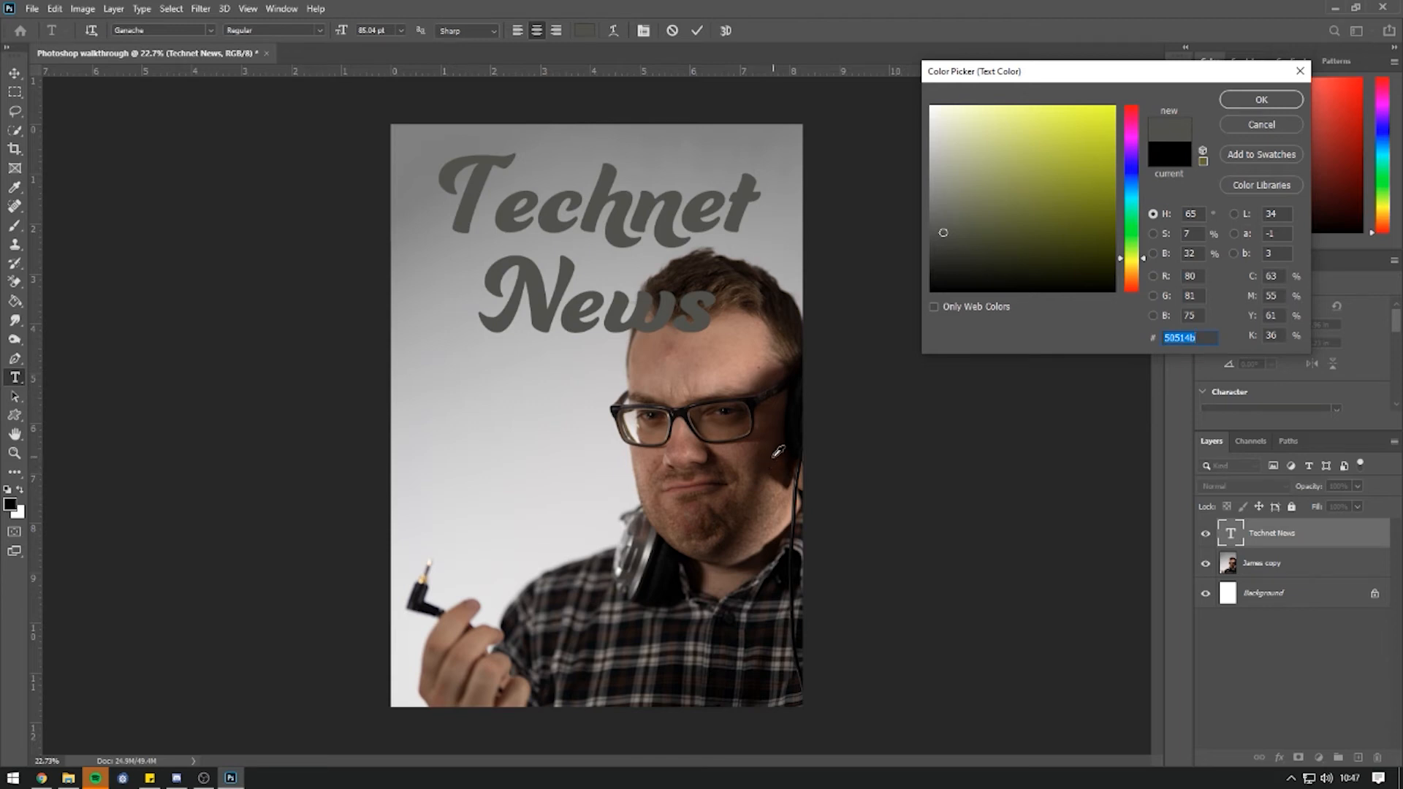
pyautogui.click(638, 626)
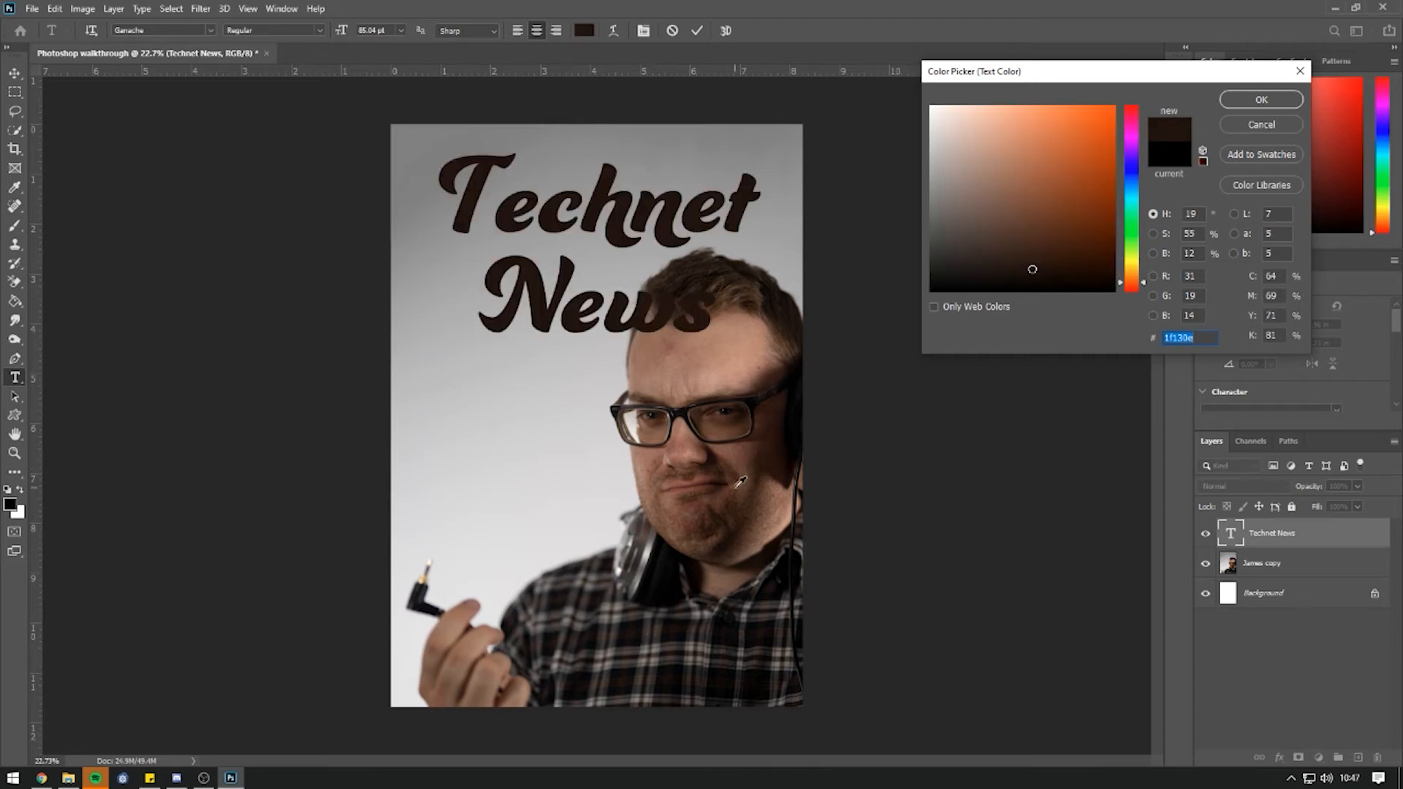
pyautogui.click(1258, 101)
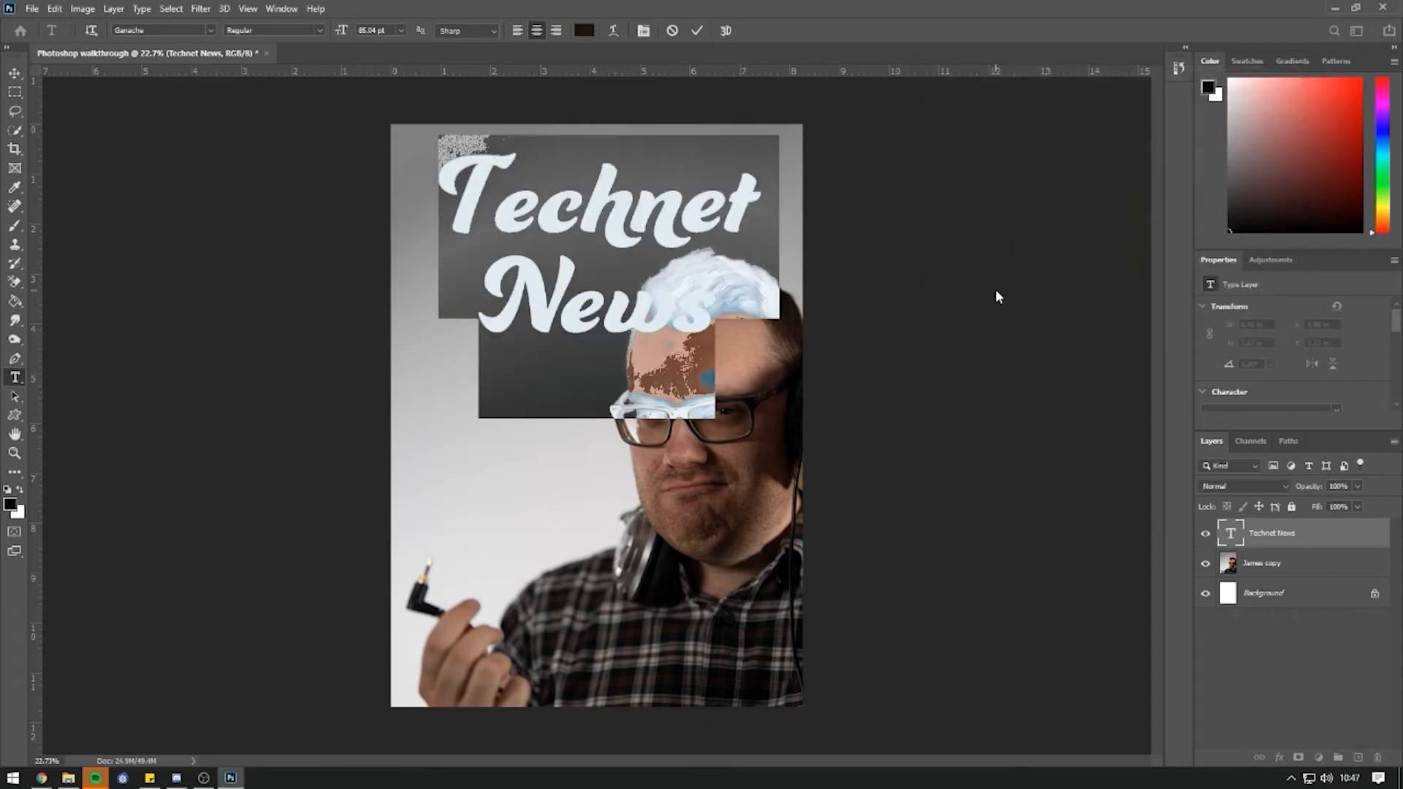
pyautogui.click(14, 73)
pyautogui.moveTo(518, 190); pyautogui.dragTo(522, 192)
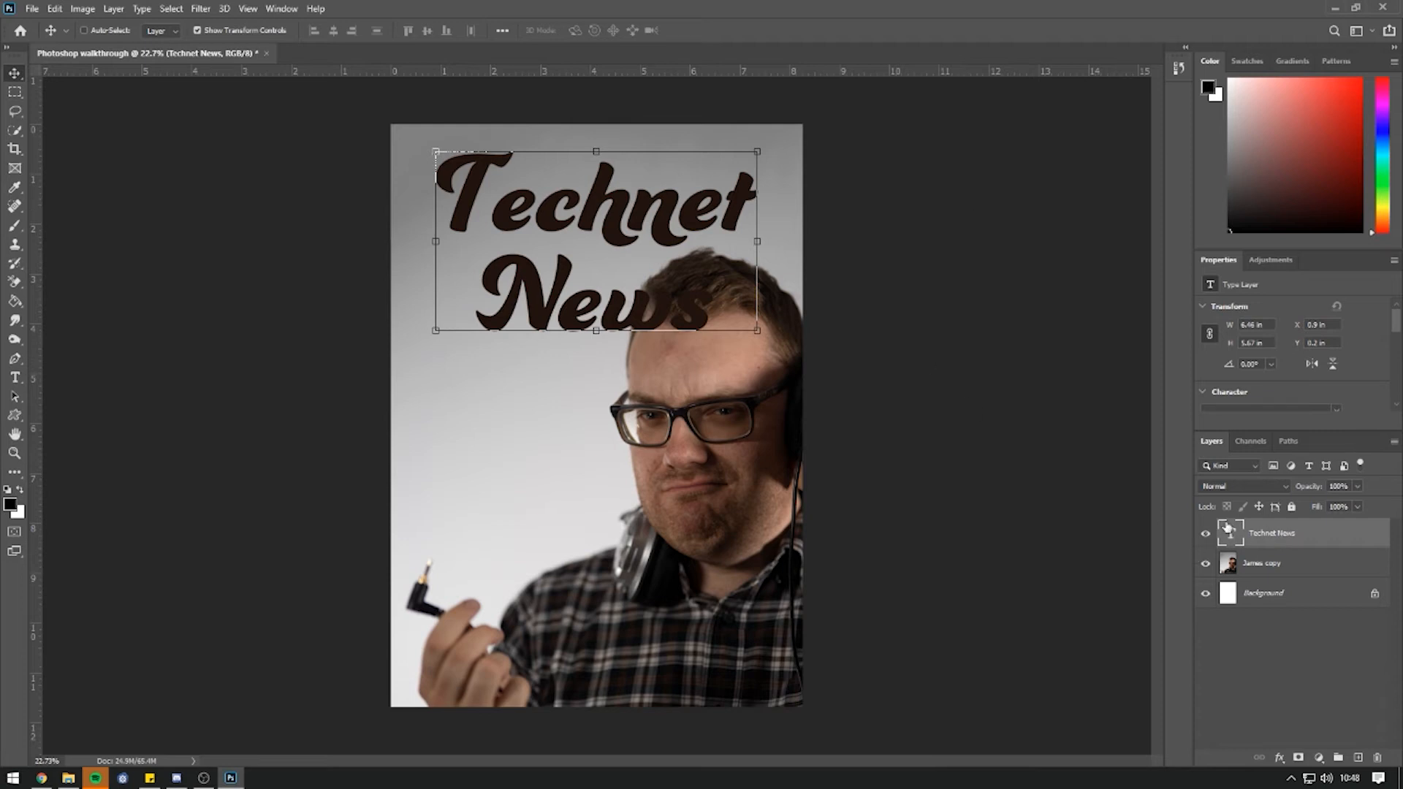
# Add a Drop Shadow to the Technet News layer through its Blending Options.
pyautogui.click(1281, 760)
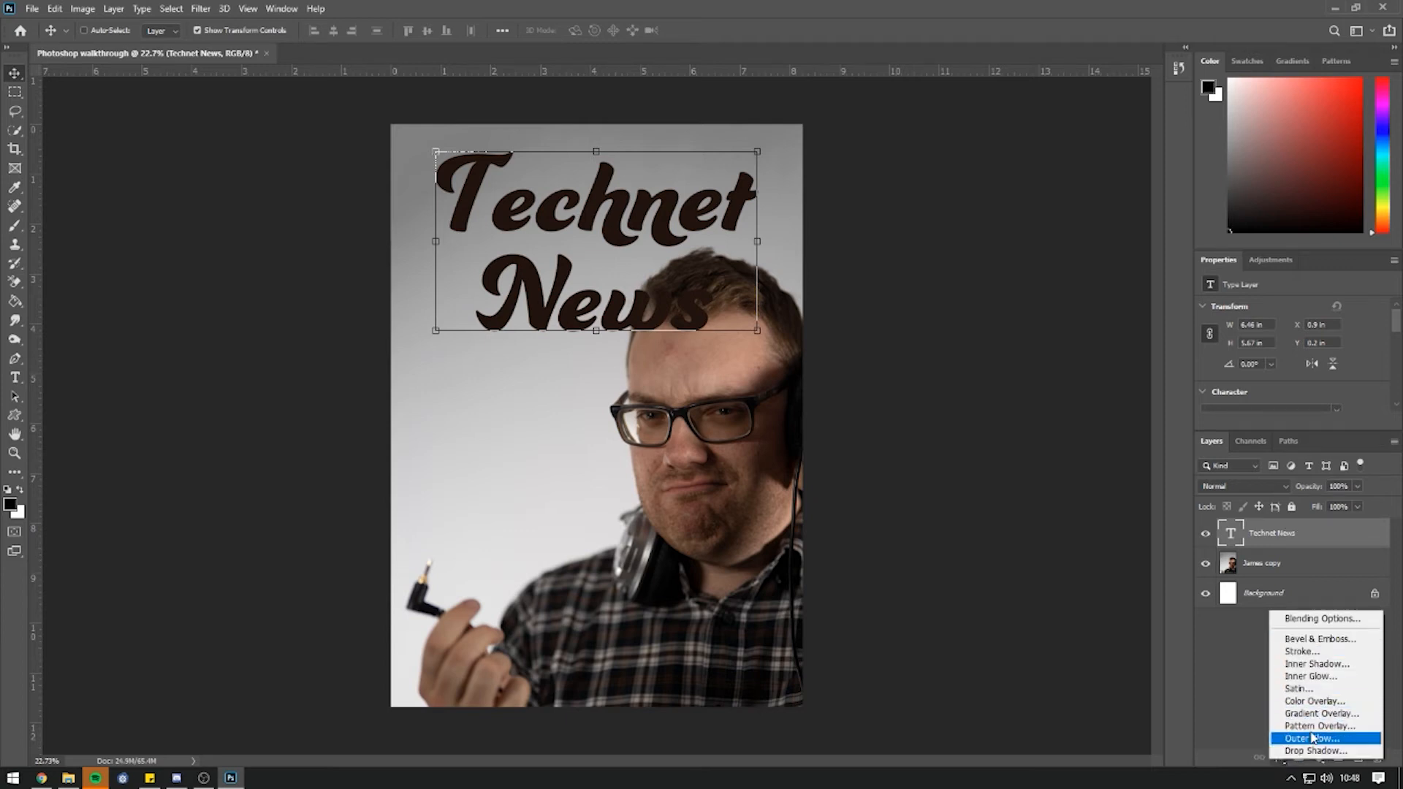
pyautogui.click(1302, 619)
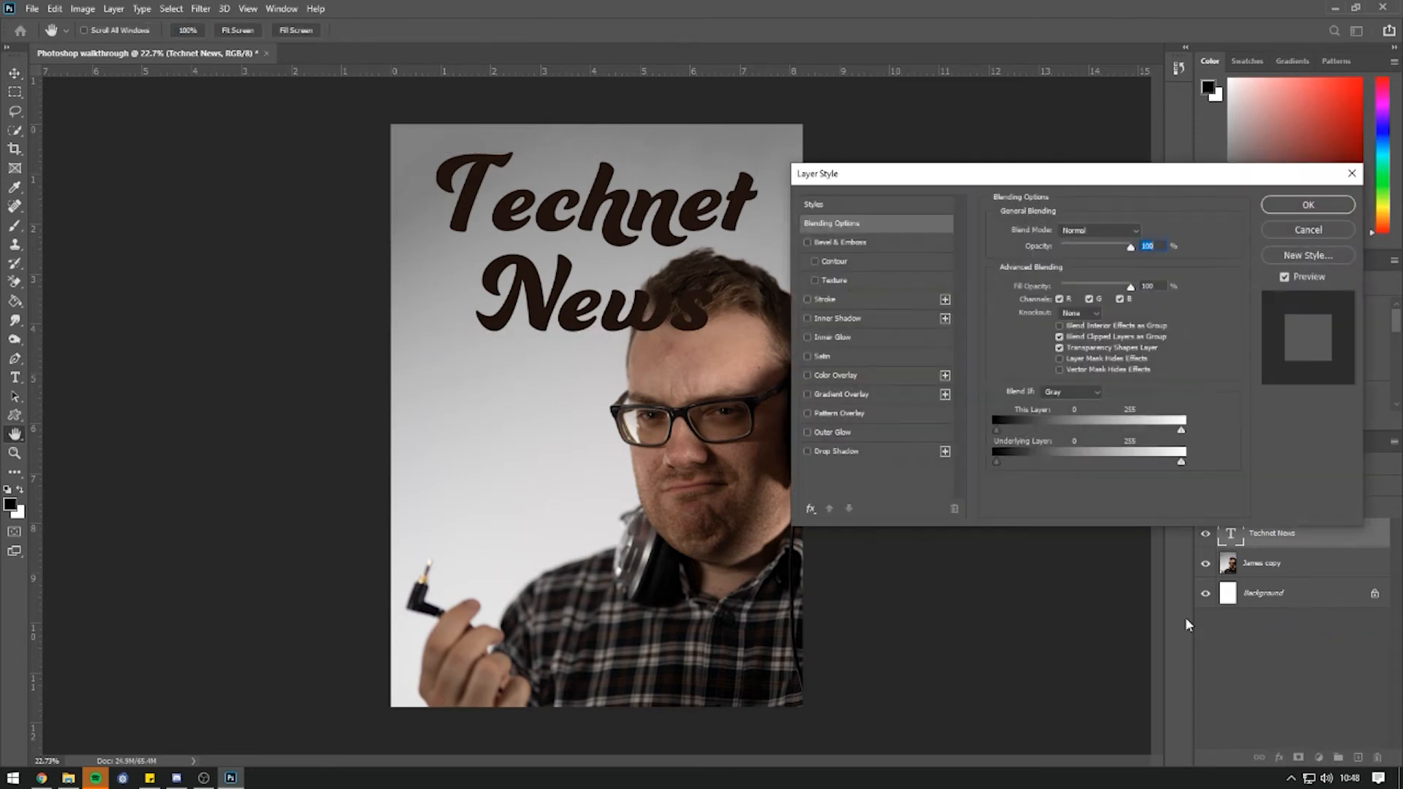
pyautogui.moveTo(942, 183); pyautogui.dragTo(960, 149)
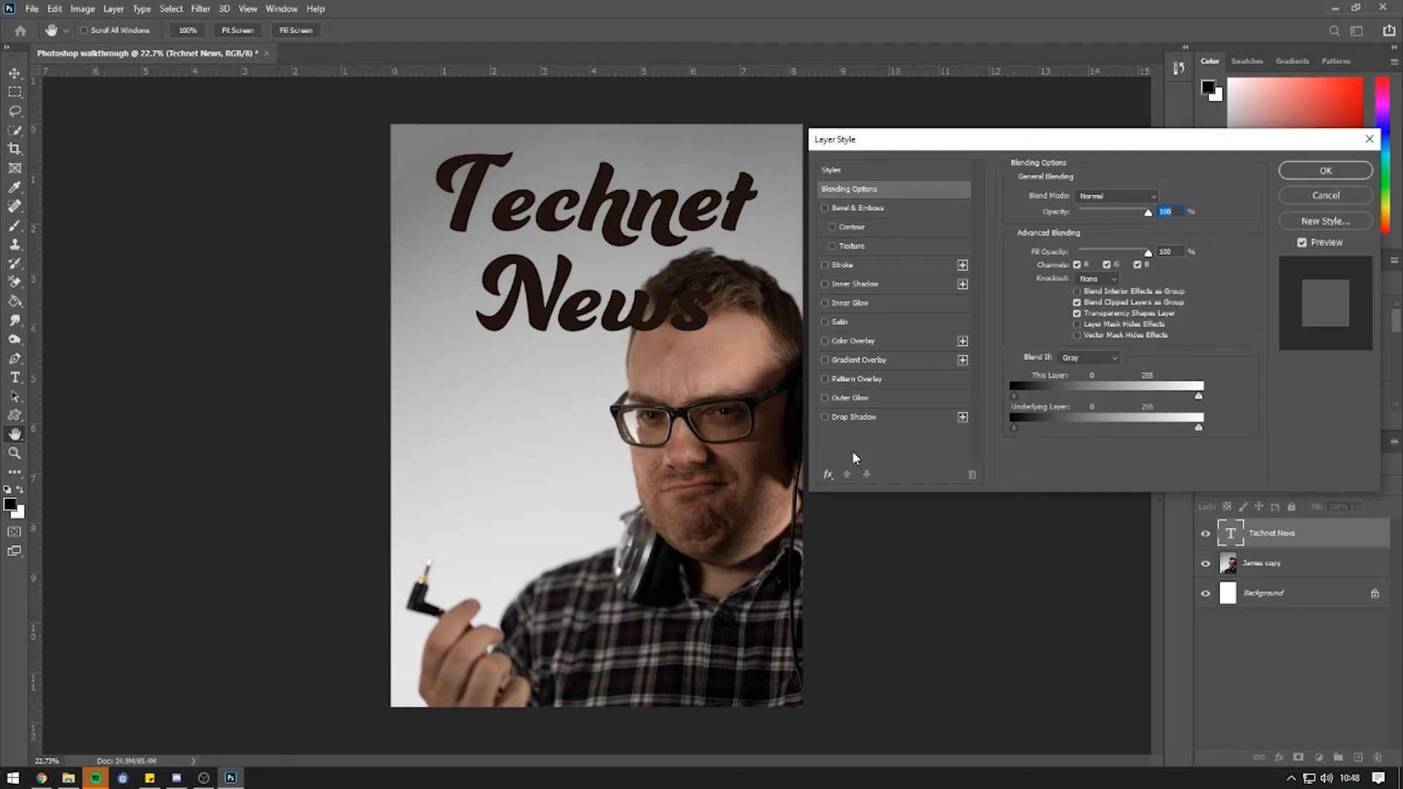
pyautogui.click(825, 417)
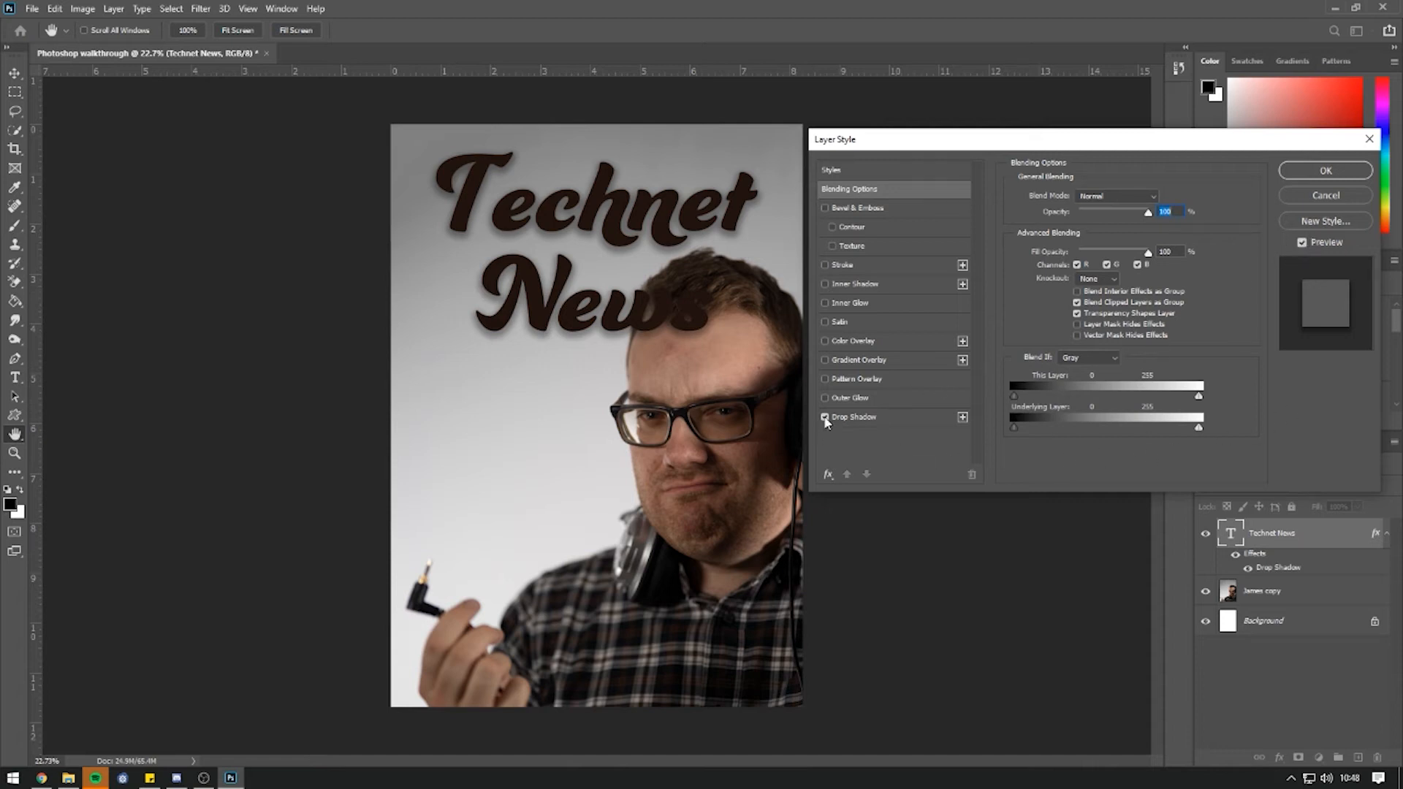
# Raise the drop shadow opacity to 58% and angle it up-left, then switch it off.
pyautogui.click(866, 418)
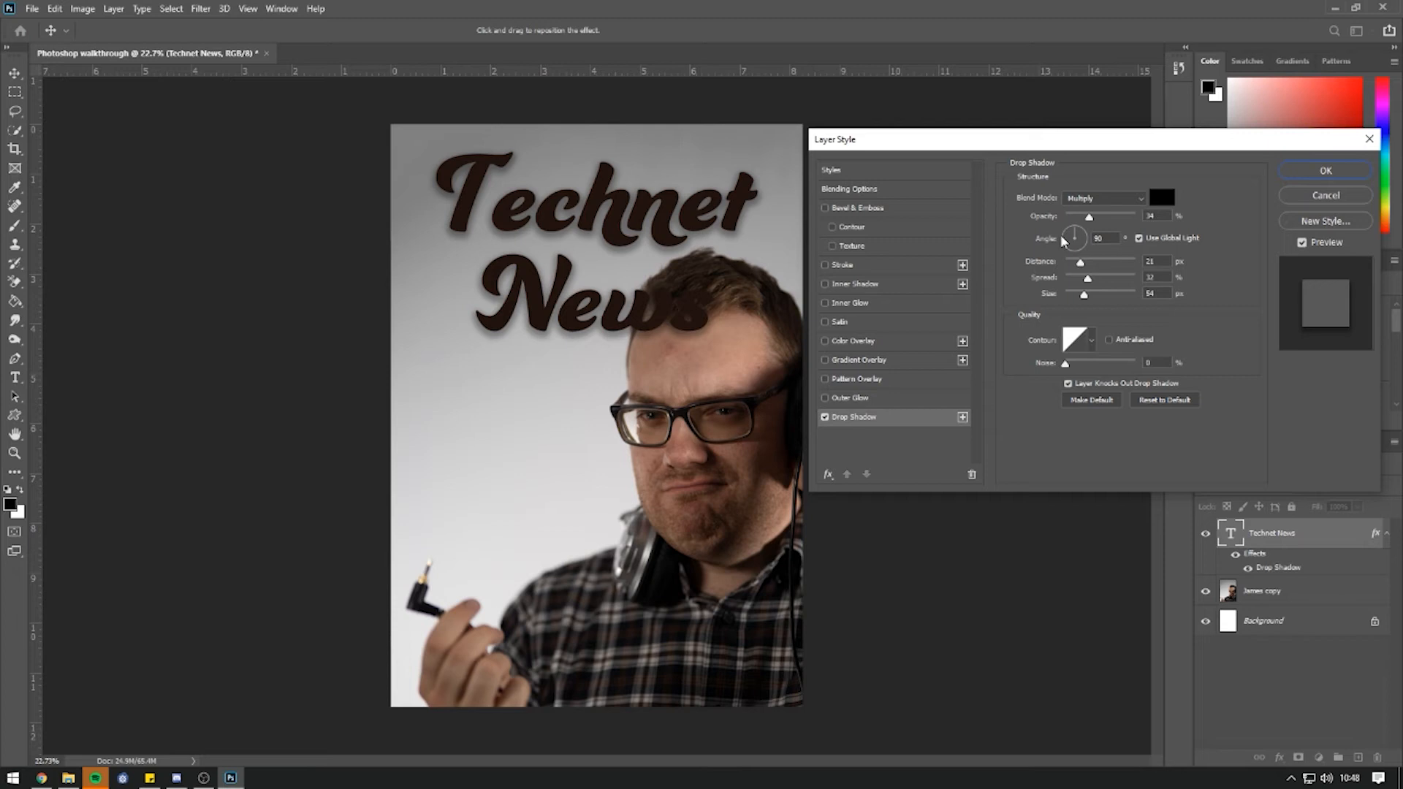
pyautogui.moveTo(1090, 223); pyautogui.dragTo(1098, 296)
pyautogui.moveTo(1075, 242)
pyautogui.mouseDown()
pyautogui.moveTo(1089, 261)
pyautogui.moveTo(1072, 251)
pyautogui.mouseUp()
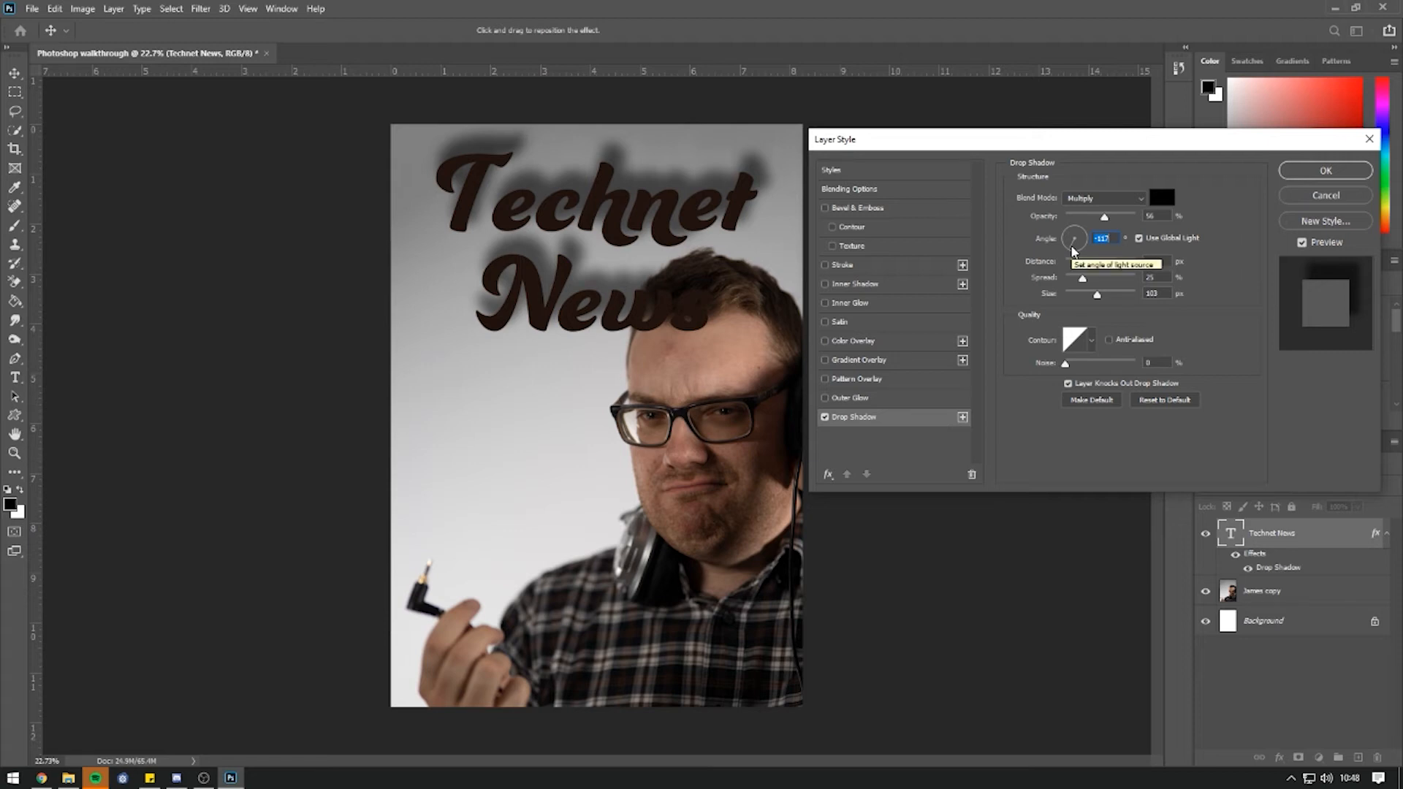
pyautogui.click(824, 417)
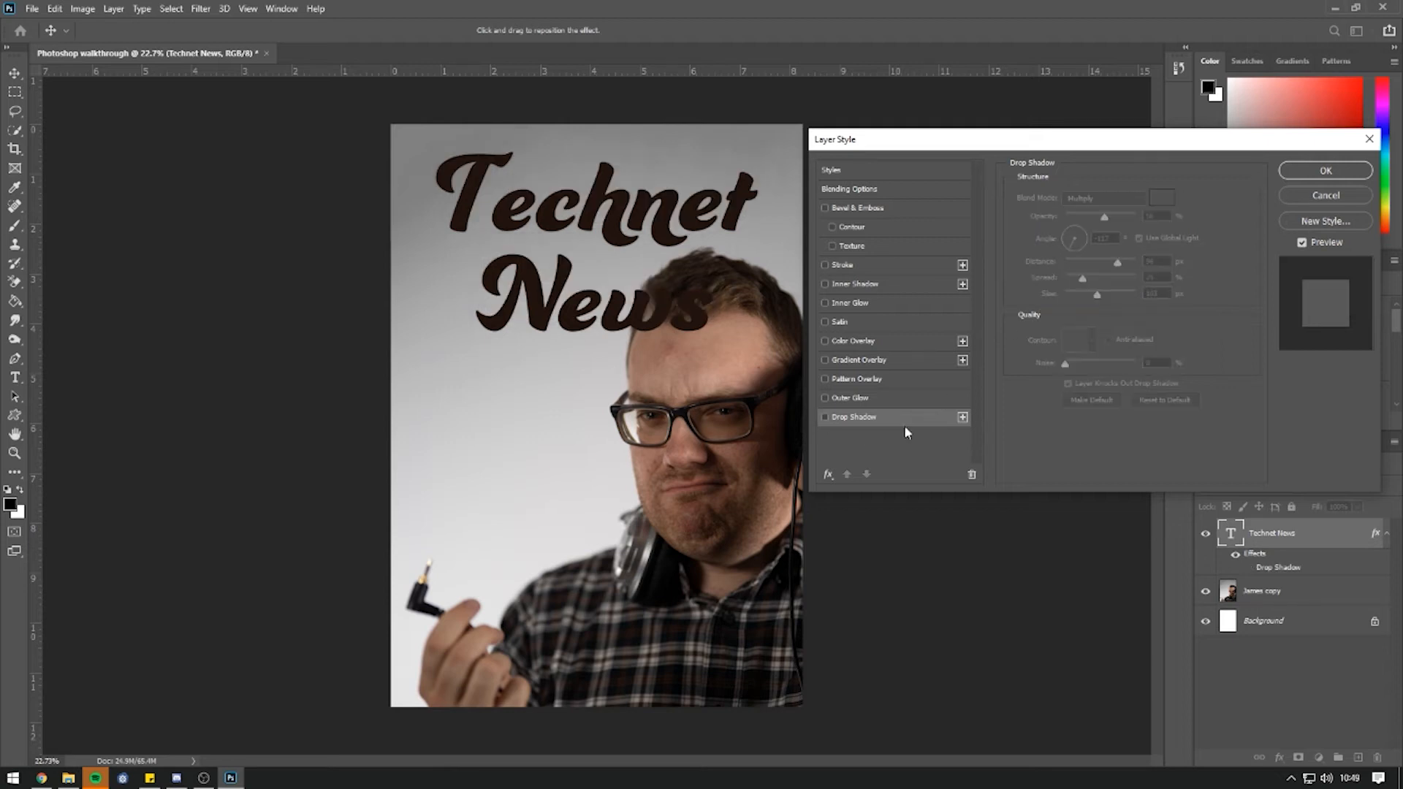
# Add Bevel & Emboss with Chisel Hard technique and depth 657%.
pyautogui.click(825, 209)
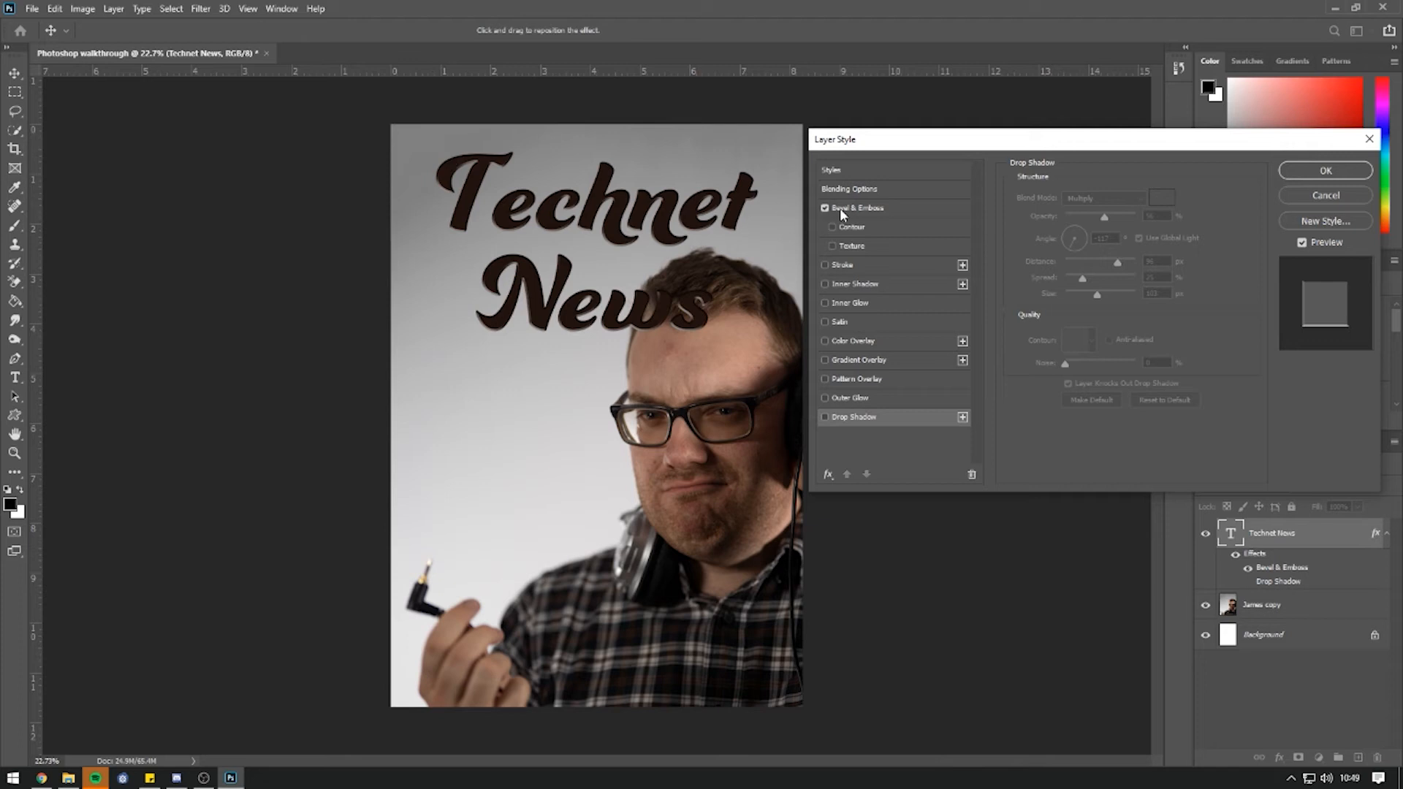
pyautogui.click(829, 209)
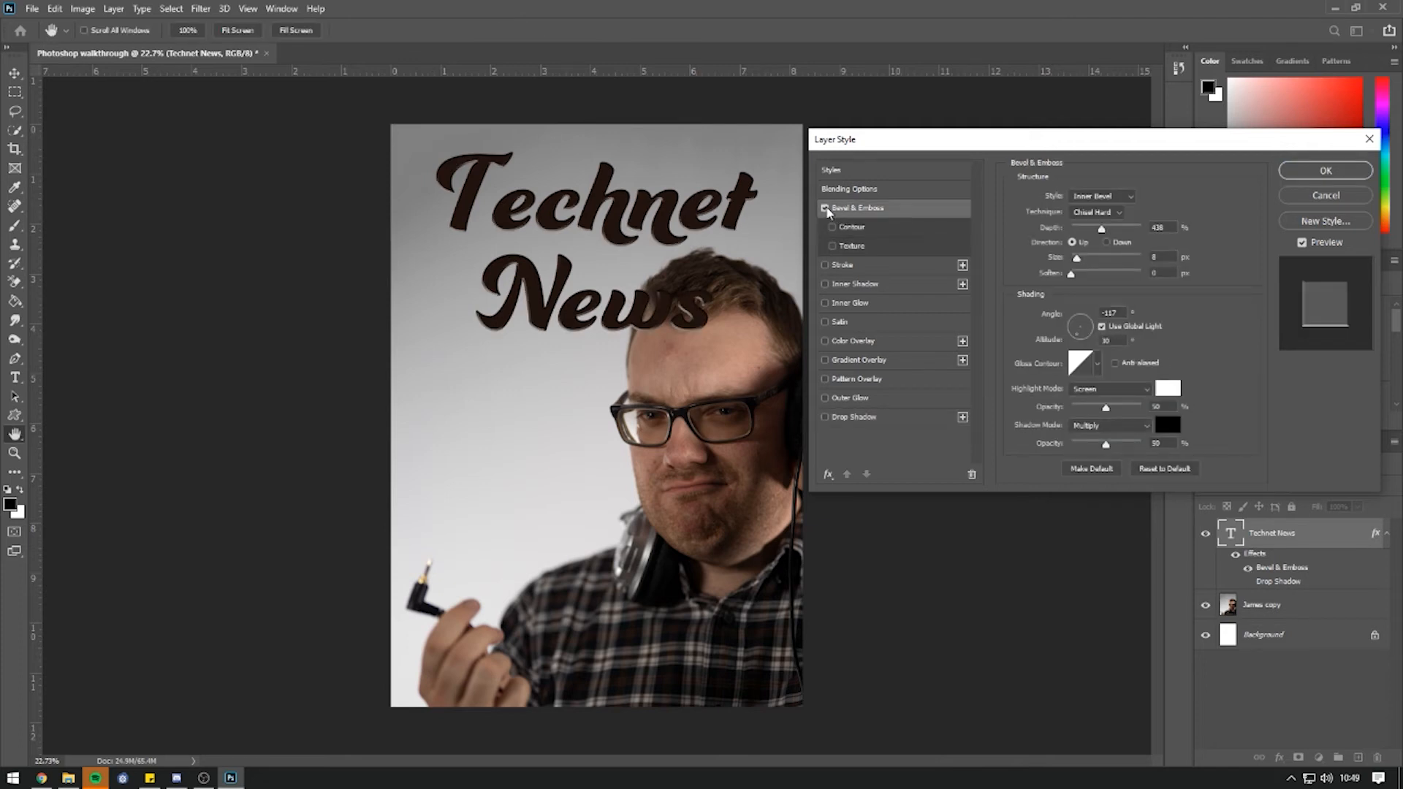
pyautogui.click(1119, 214)
pyautogui.click(1094, 213)
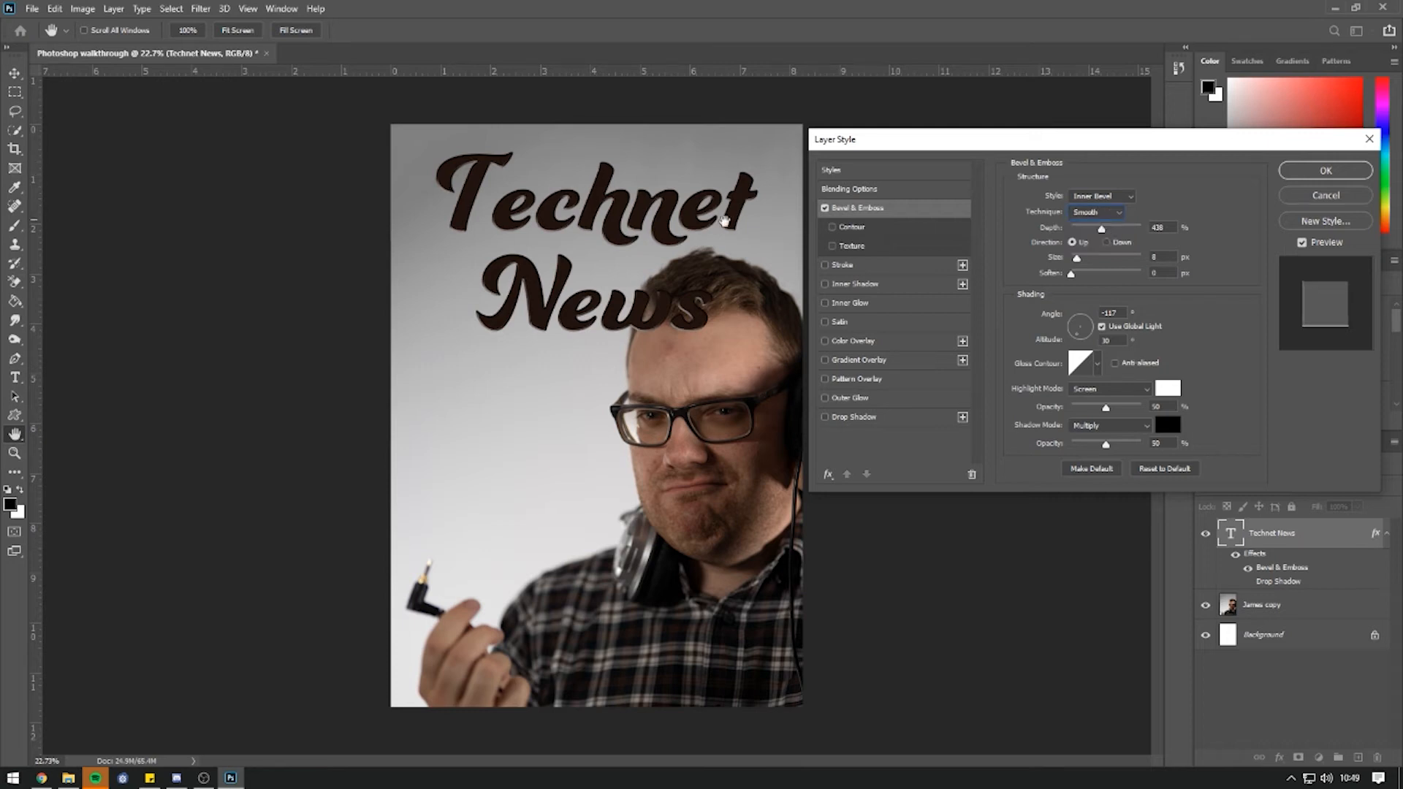
pyautogui.click(1081, 213)
pyautogui.click(1087, 235)
pyautogui.moveTo(1102, 230); pyautogui.dragTo(1082, 263)
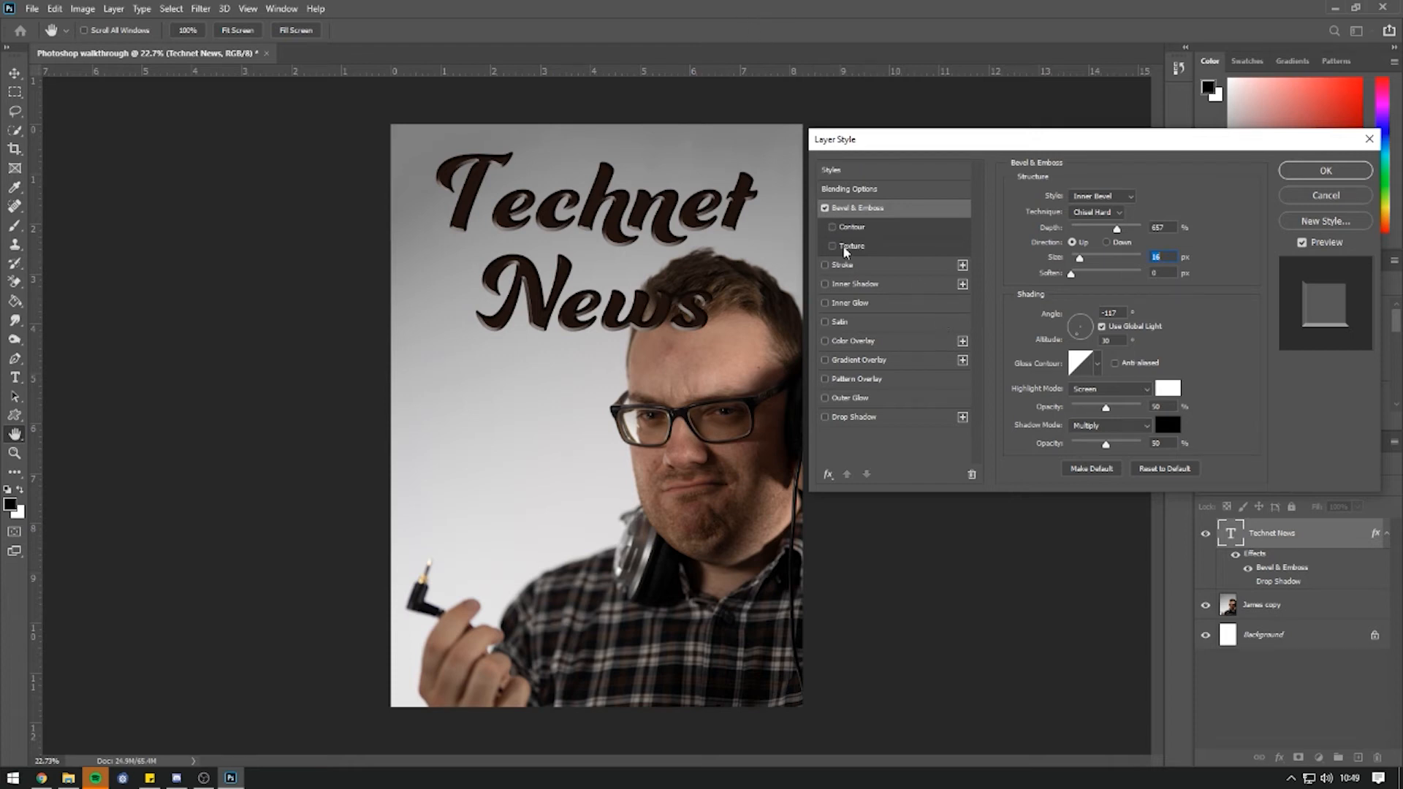
# Test and remove Inner Glow and Outer Glow, then confirm the layer style.
pyautogui.click(826, 304)
pyautogui.click(826, 304)
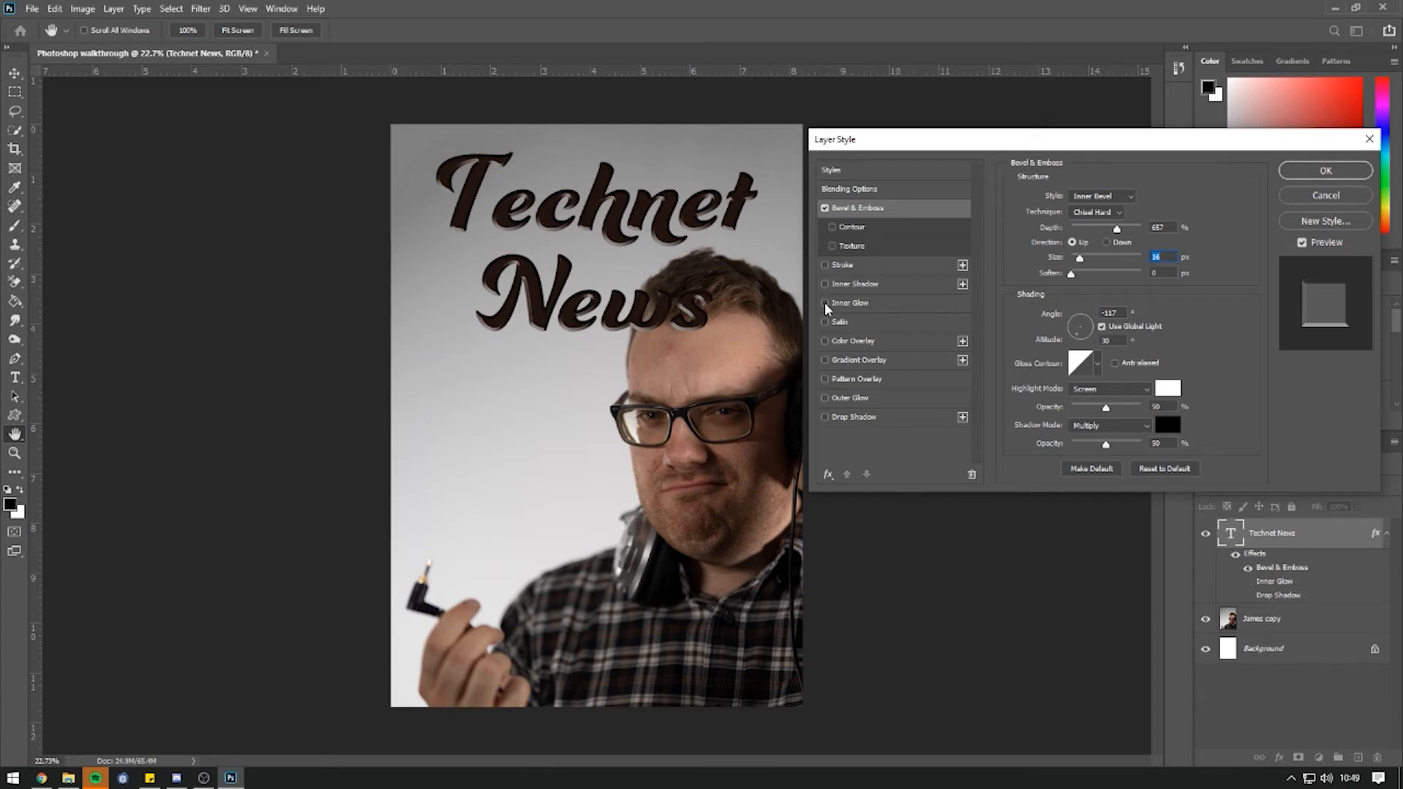
pyautogui.click(827, 399)
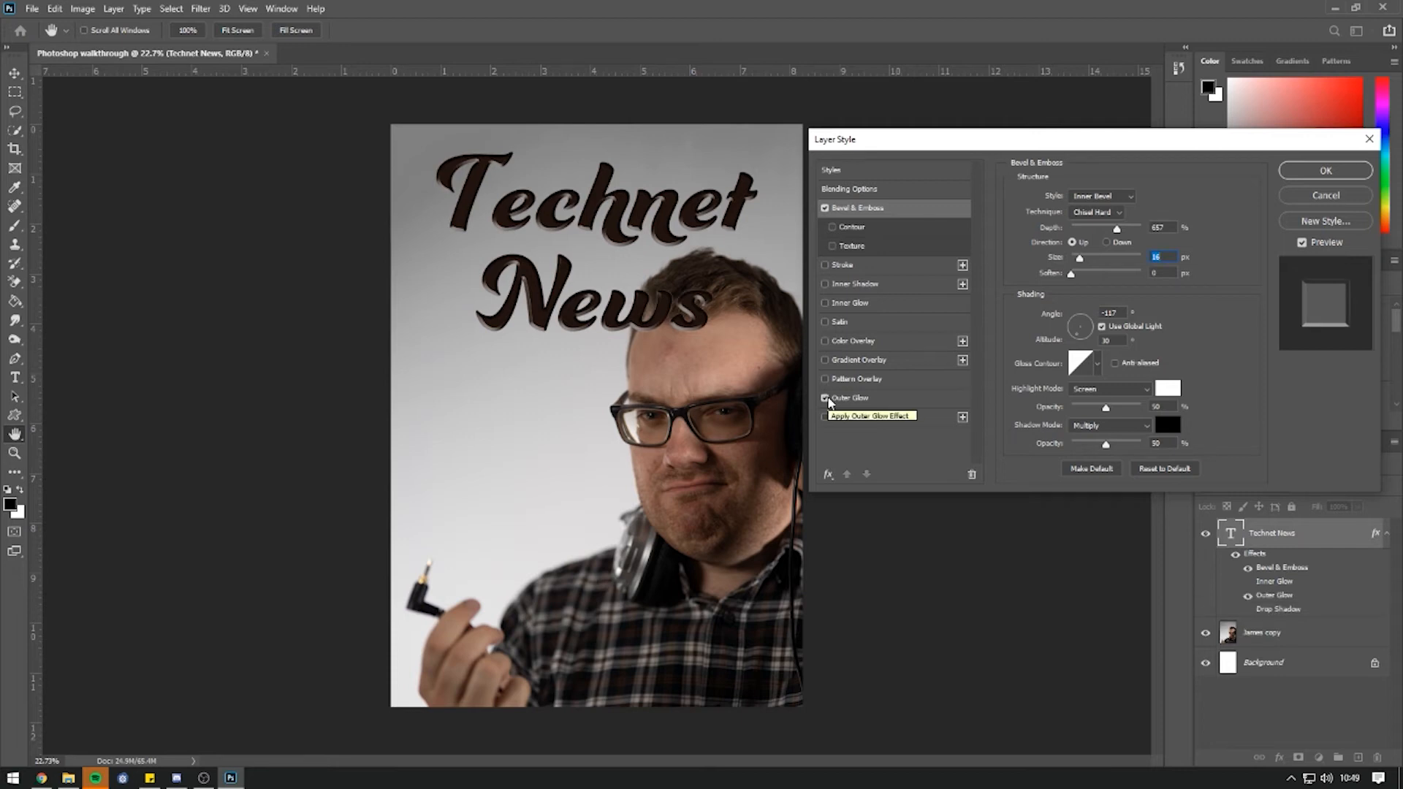
pyautogui.click(826, 399)
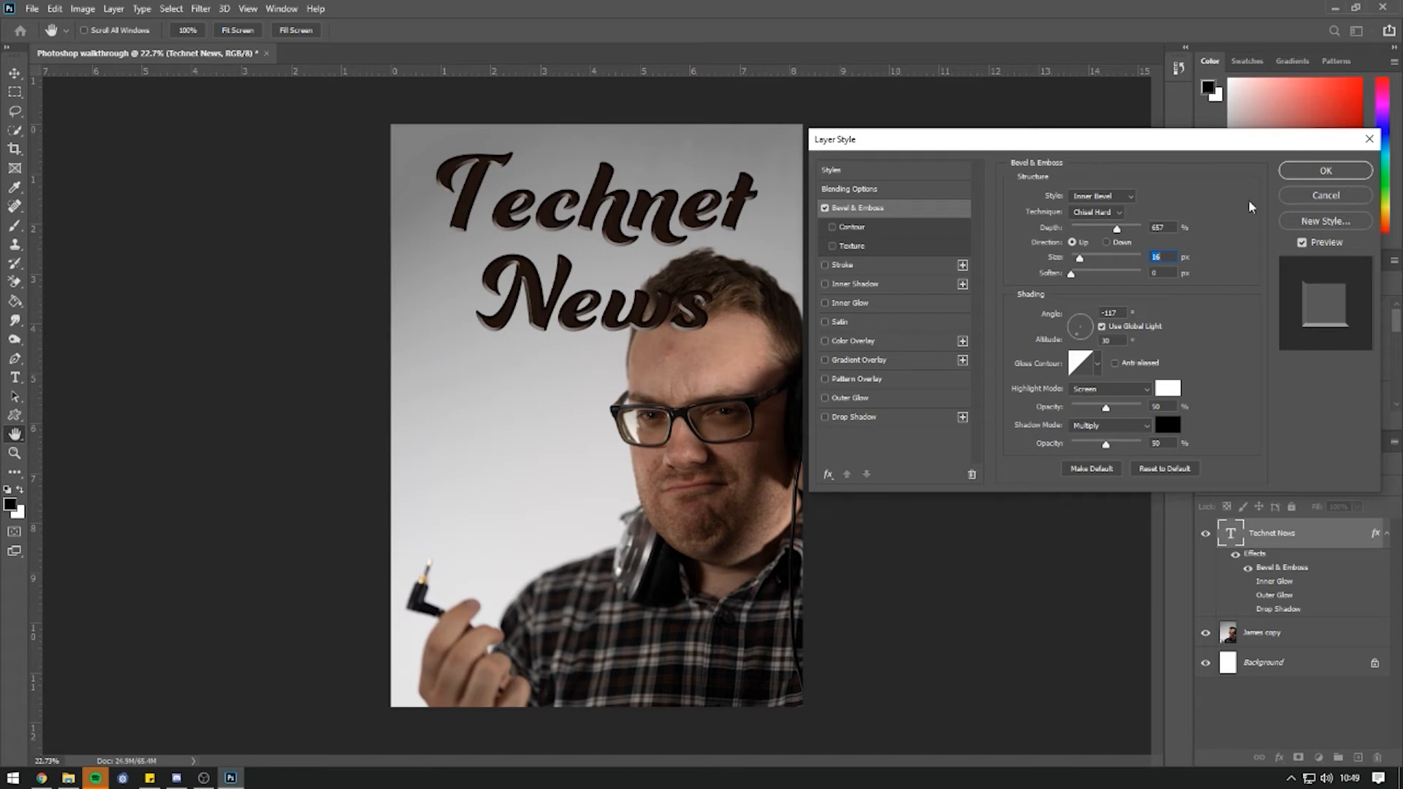
pyautogui.click(1342, 174)
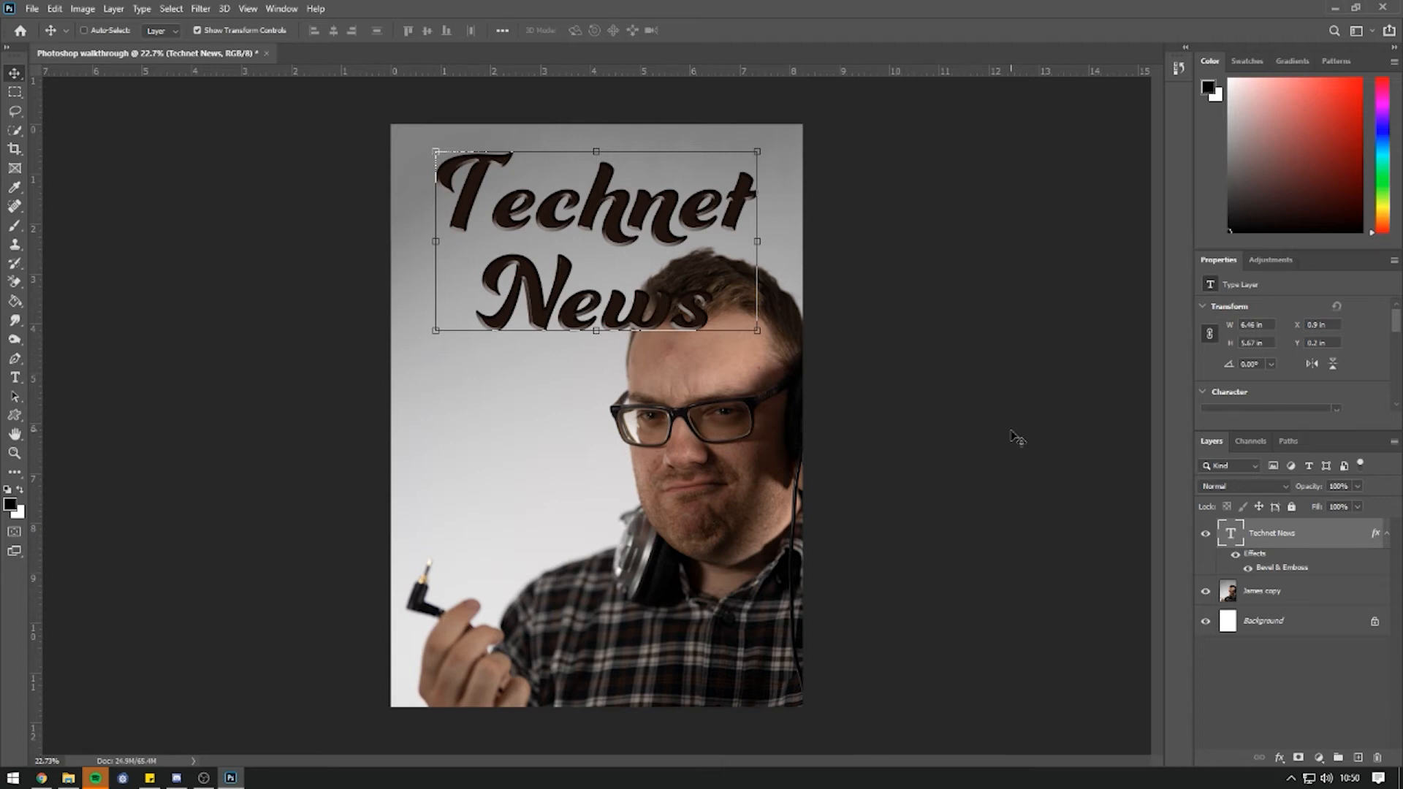
# Move the Technet News layer below James copy and back above it, then select James copy.
pyautogui.moveTo(1258, 536); pyautogui.dragTo(1273, 610)
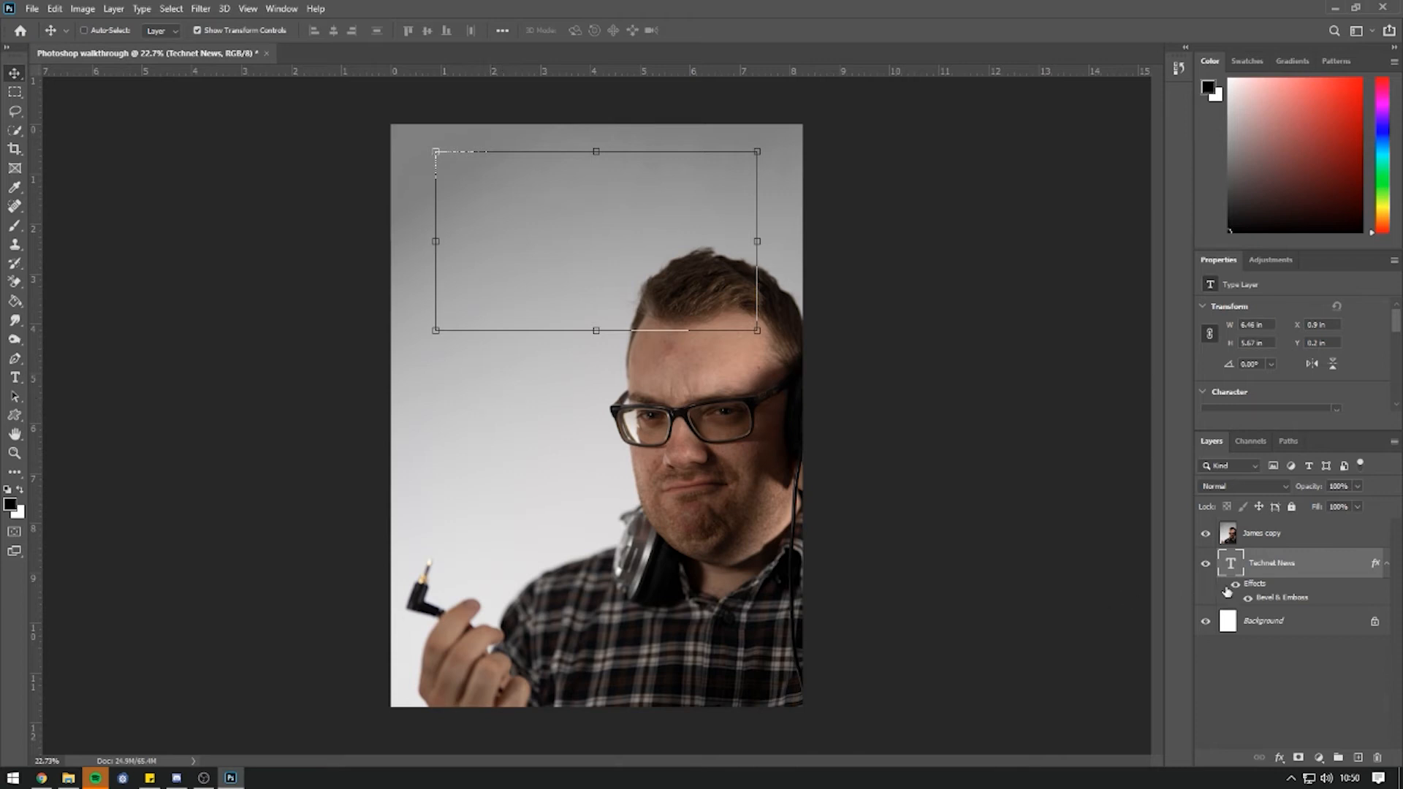
pyautogui.moveTo(1265, 564); pyautogui.dragTo(1264, 528)
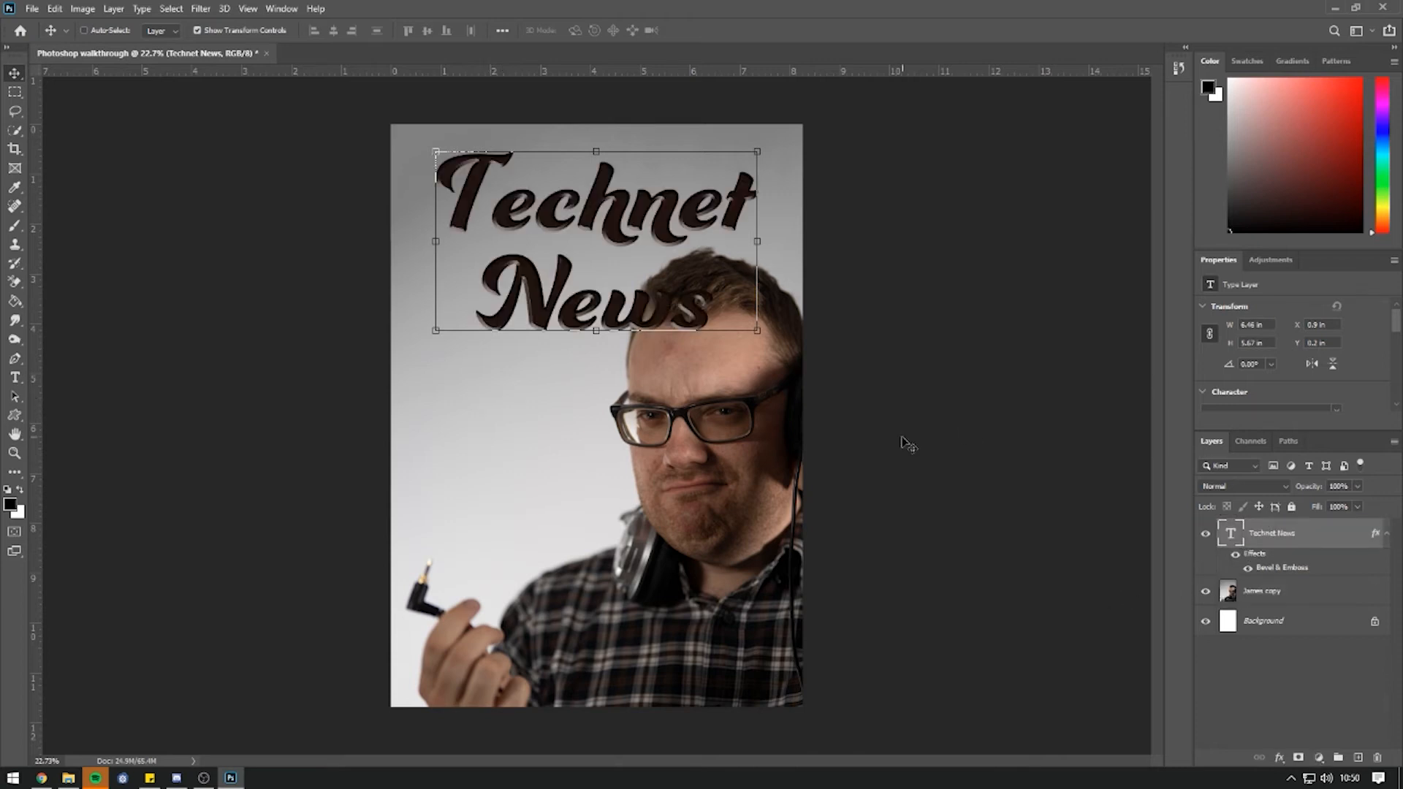
pyautogui.click(1273, 592)
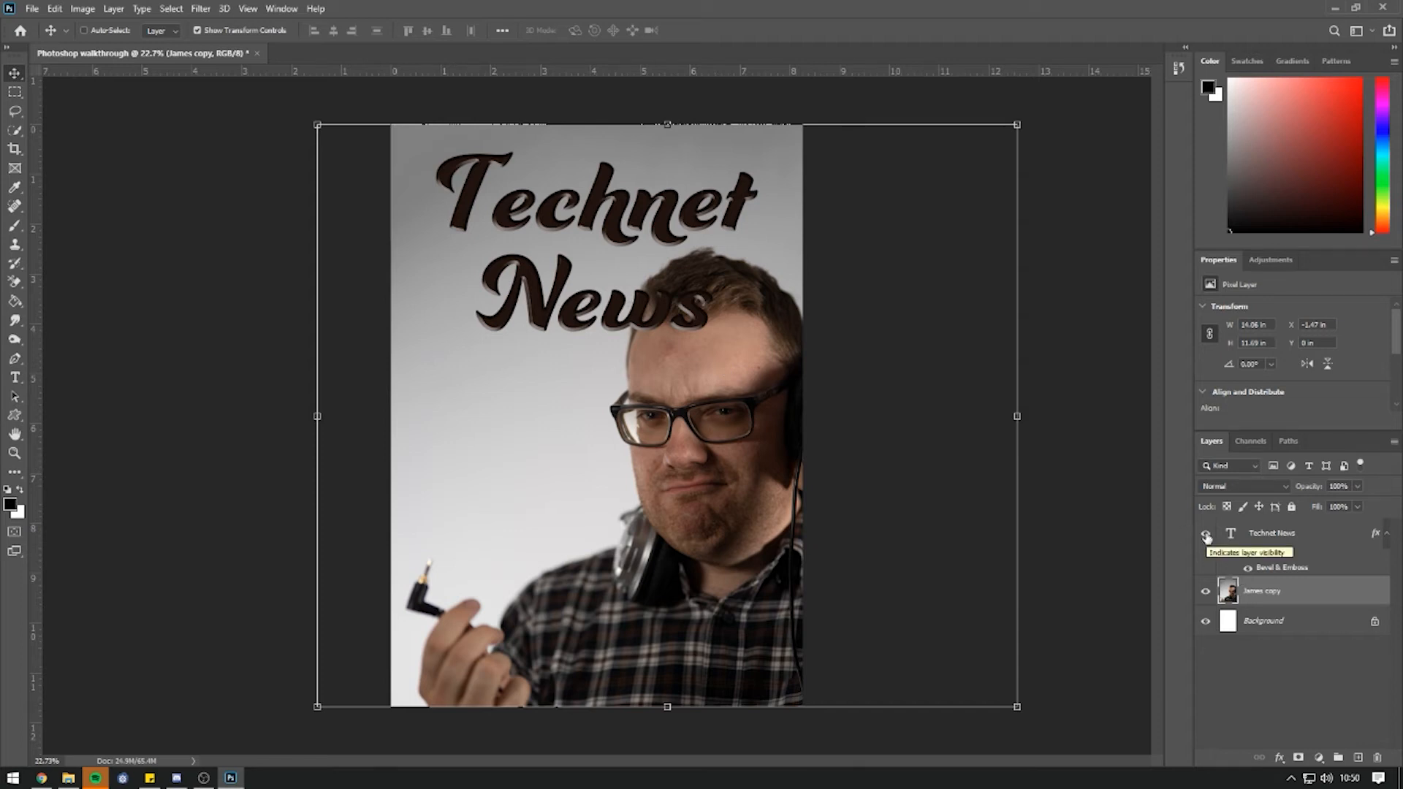
# Hide the Technet News layer and Magic Wand-select the man's hair, glasses and shirt.
pyautogui.click(1206, 534)
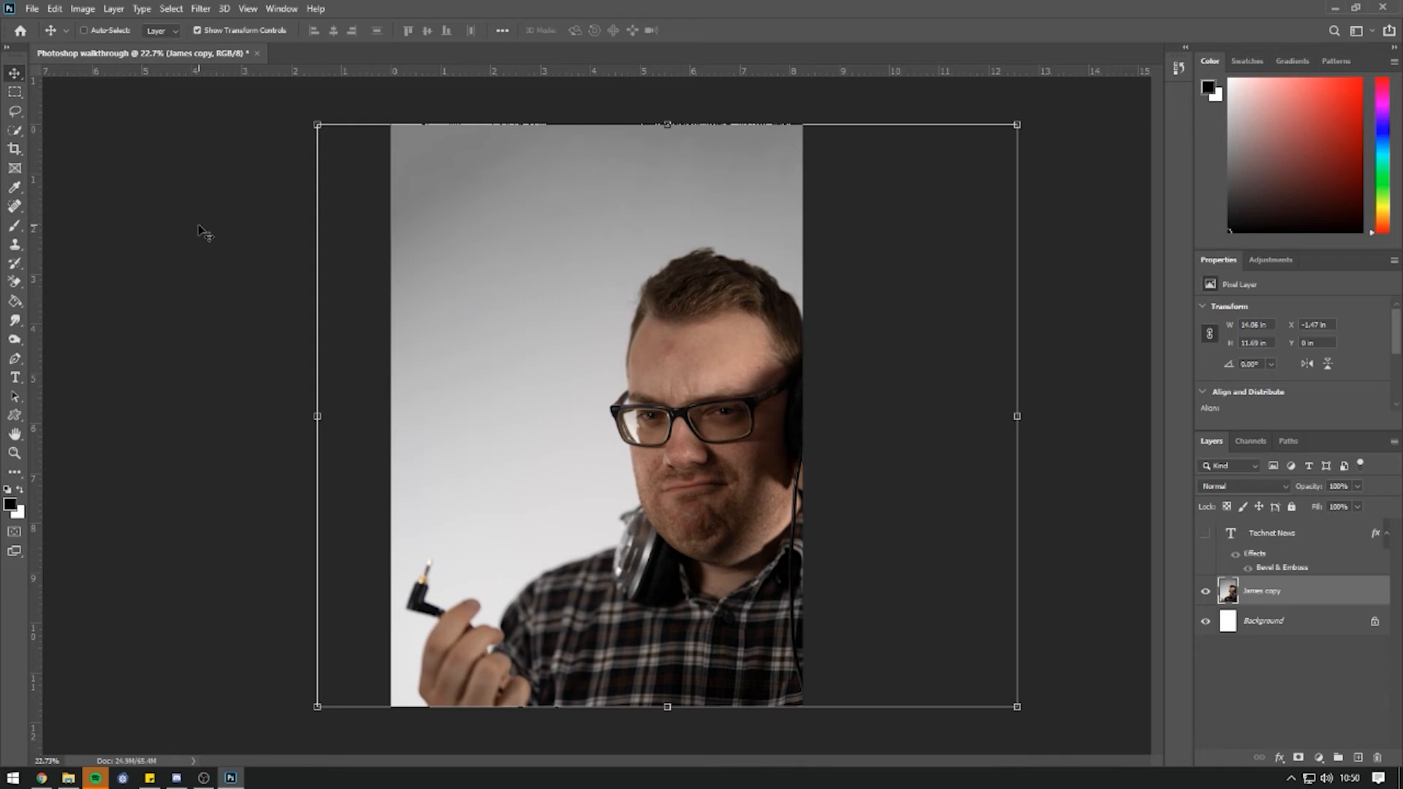
pyautogui.click(16, 132)
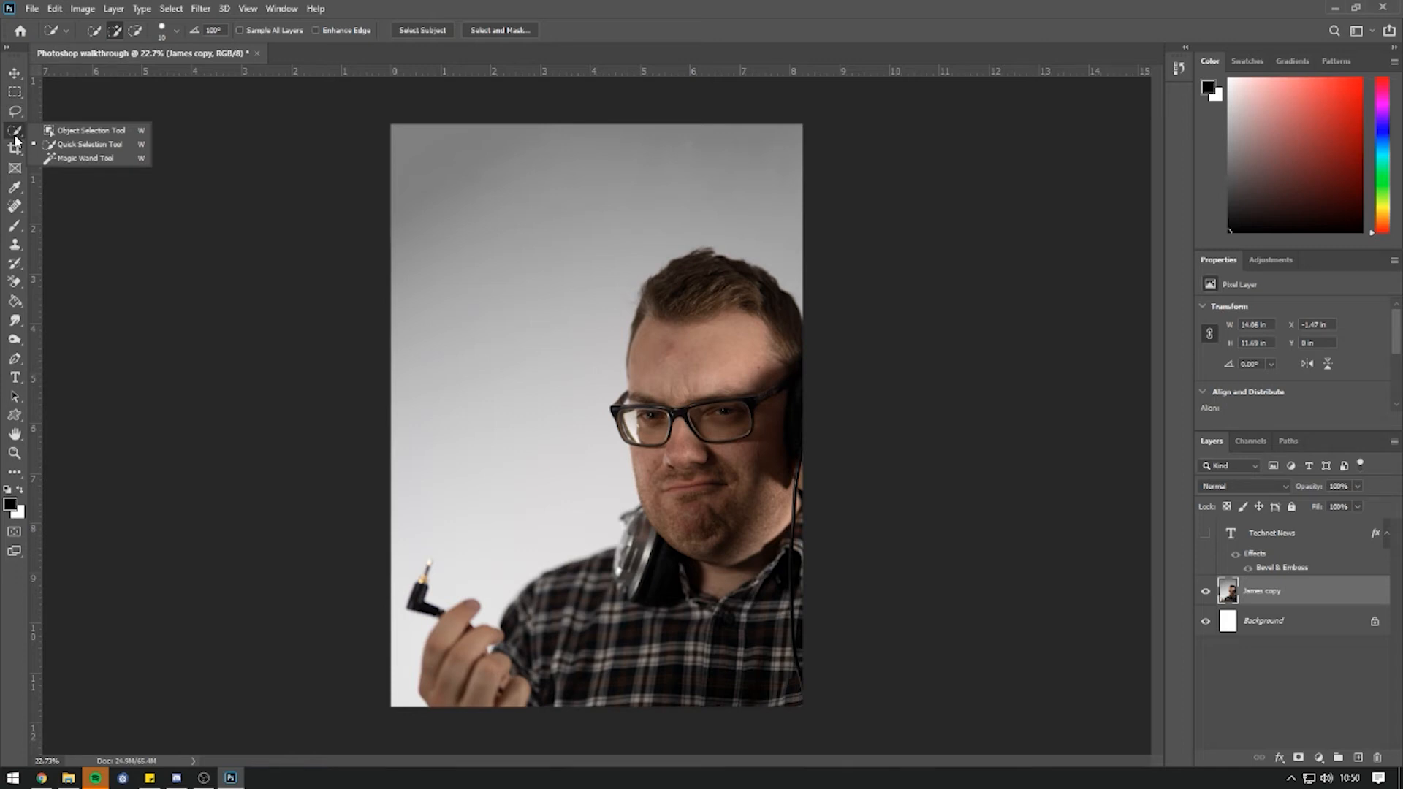
pyautogui.click(68, 159)
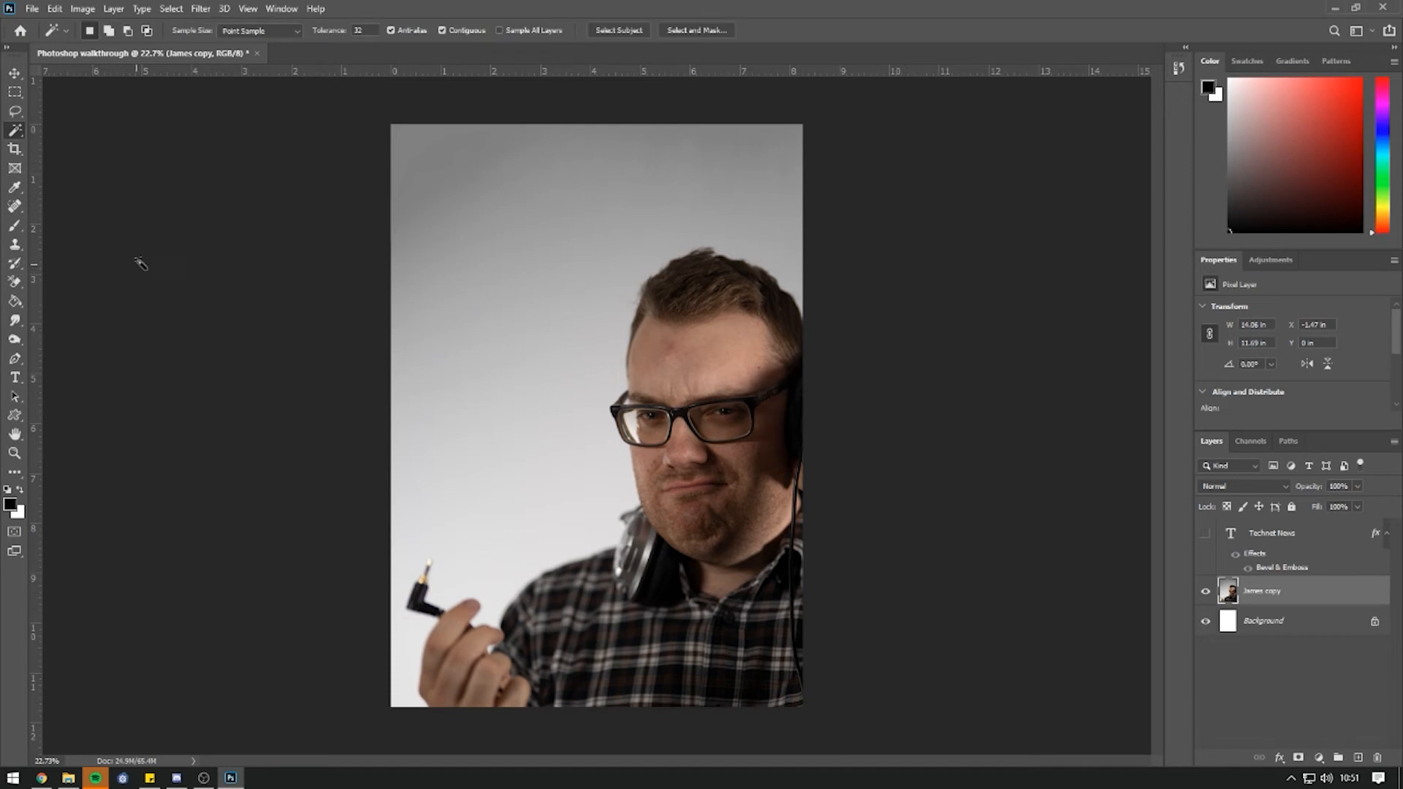
pyautogui.click(725, 301)
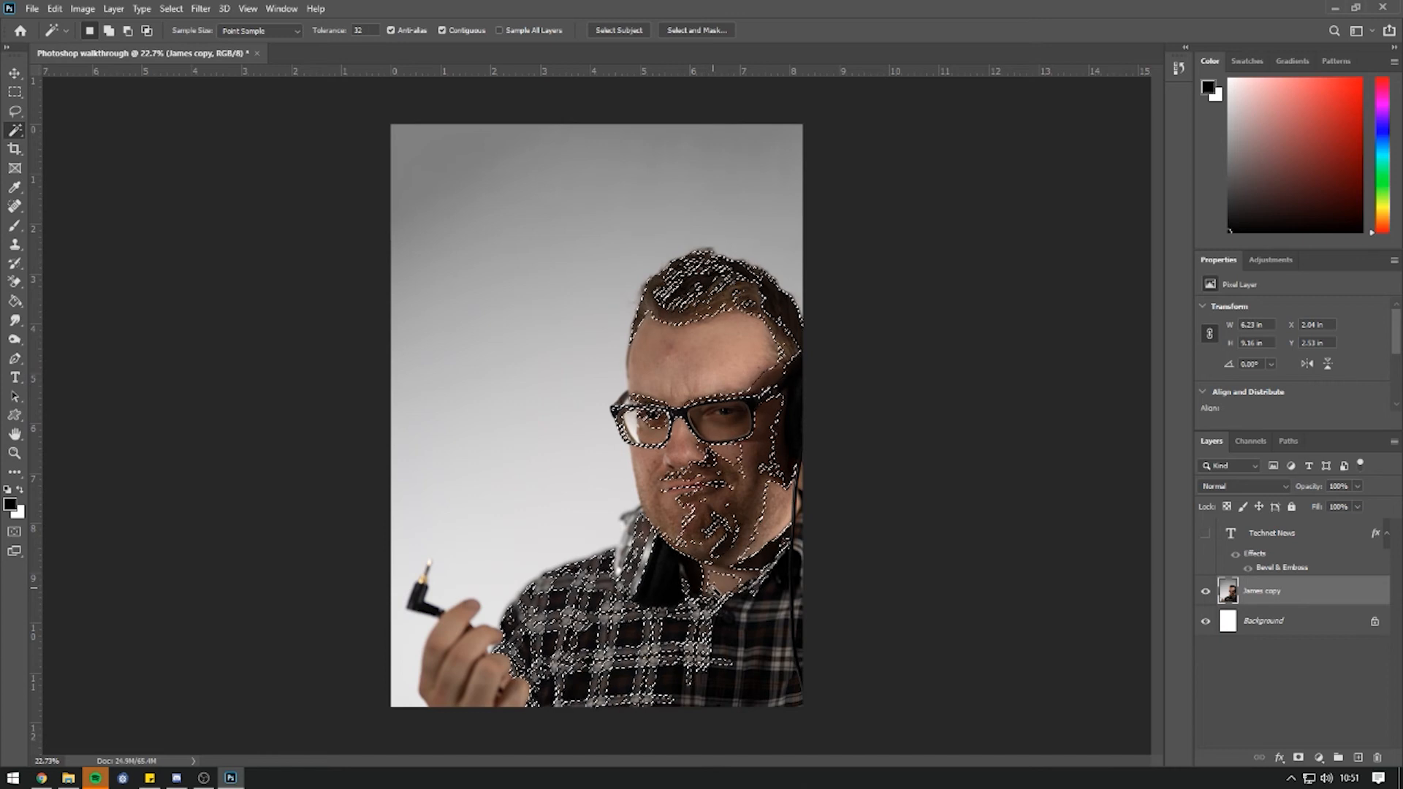
pyautogui.rightClick(15, 133)
# With a 200 px Quick Selection brush, paint over the man's hair, face, shirt, hand and plug.
pyautogui.click(66, 146)
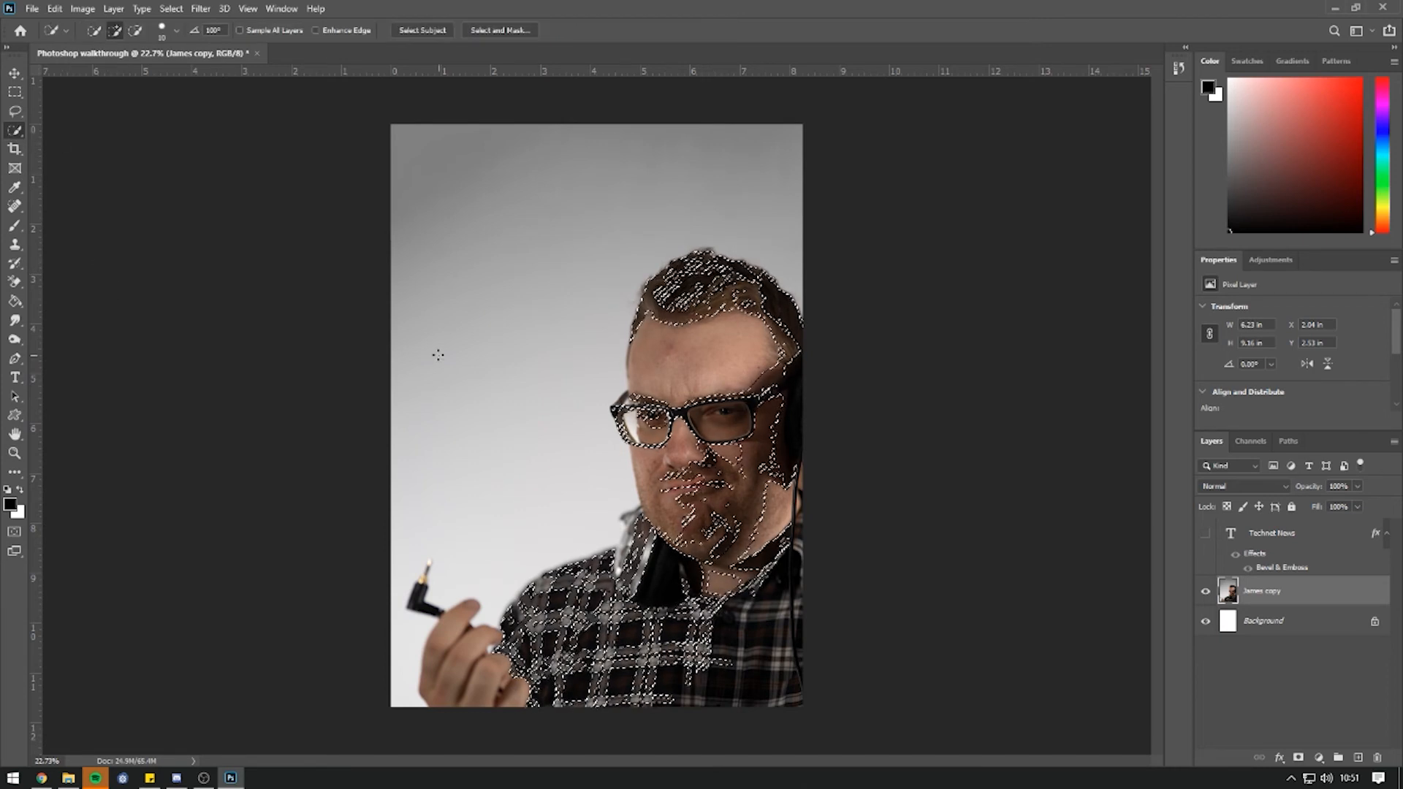
pyautogui.hotkey('ctrl', 'd')
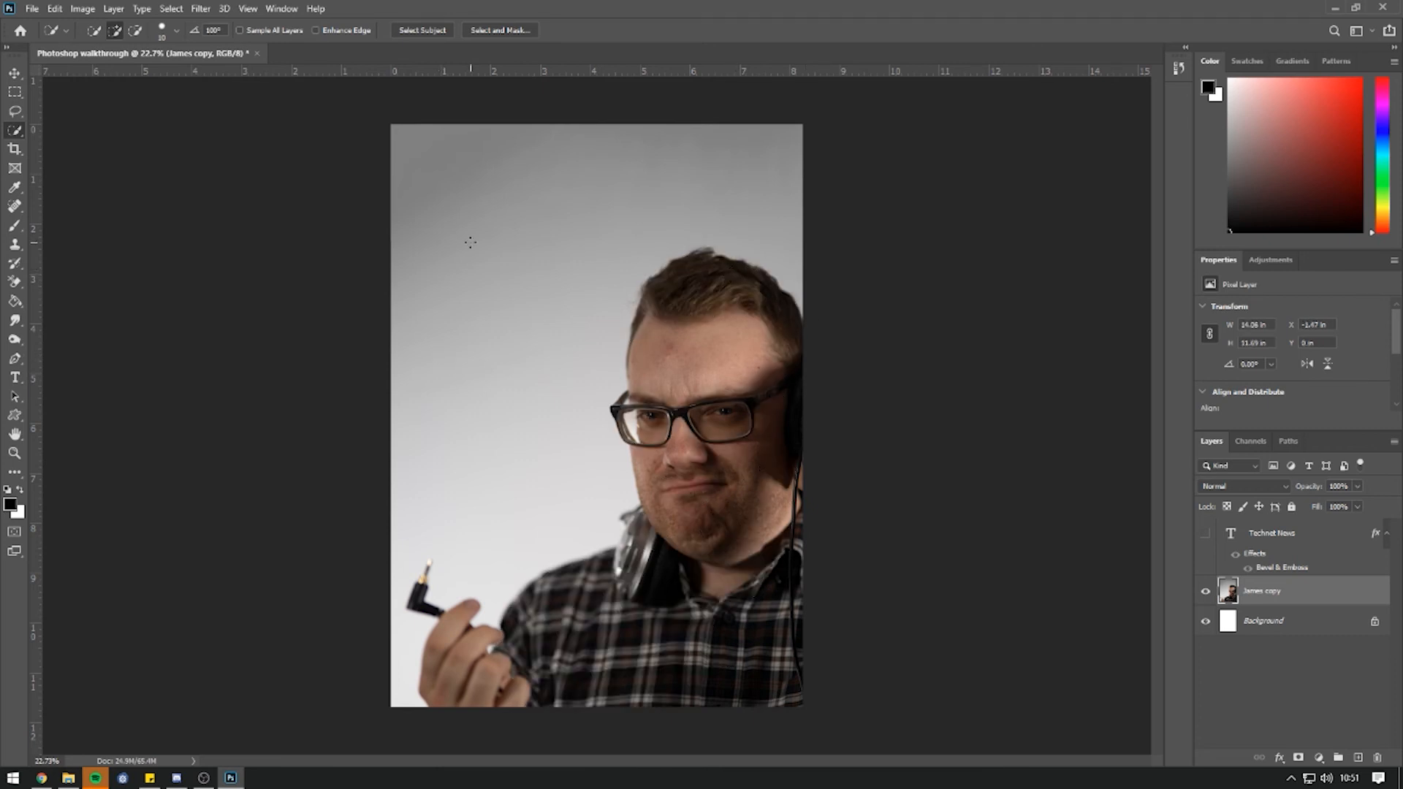
pyautogui.press(']')
pyautogui.press(']')
pyautogui.press(']')
pyautogui.press(']')
pyautogui.press(']')
pyautogui.press(']')
pyautogui.press(']')
pyautogui.press('[')
pyautogui.press('[')
pyautogui.press('[')
pyautogui.press('[')
pyautogui.press(']')
pyautogui.press(']')
pyautogui.press(']')
pyautogui.press(']')
pyautogui.press(']')
pyautogui.press(']')
pyautogui.moveTo(705, 285)
pyautogui.mouseDown()
pyautogui.moveTo(679, 366)
pyautogui.moveTo(731, 441)
pyautogui.moveTo(708, 542)
pyautogui.moveTo(665, 595)
pyautogui.moveTo(646, 572)
pyautogui.moveTo(621, 585)
pyautogui.moveTo(630, 573)
pyautogui.mouseUp()
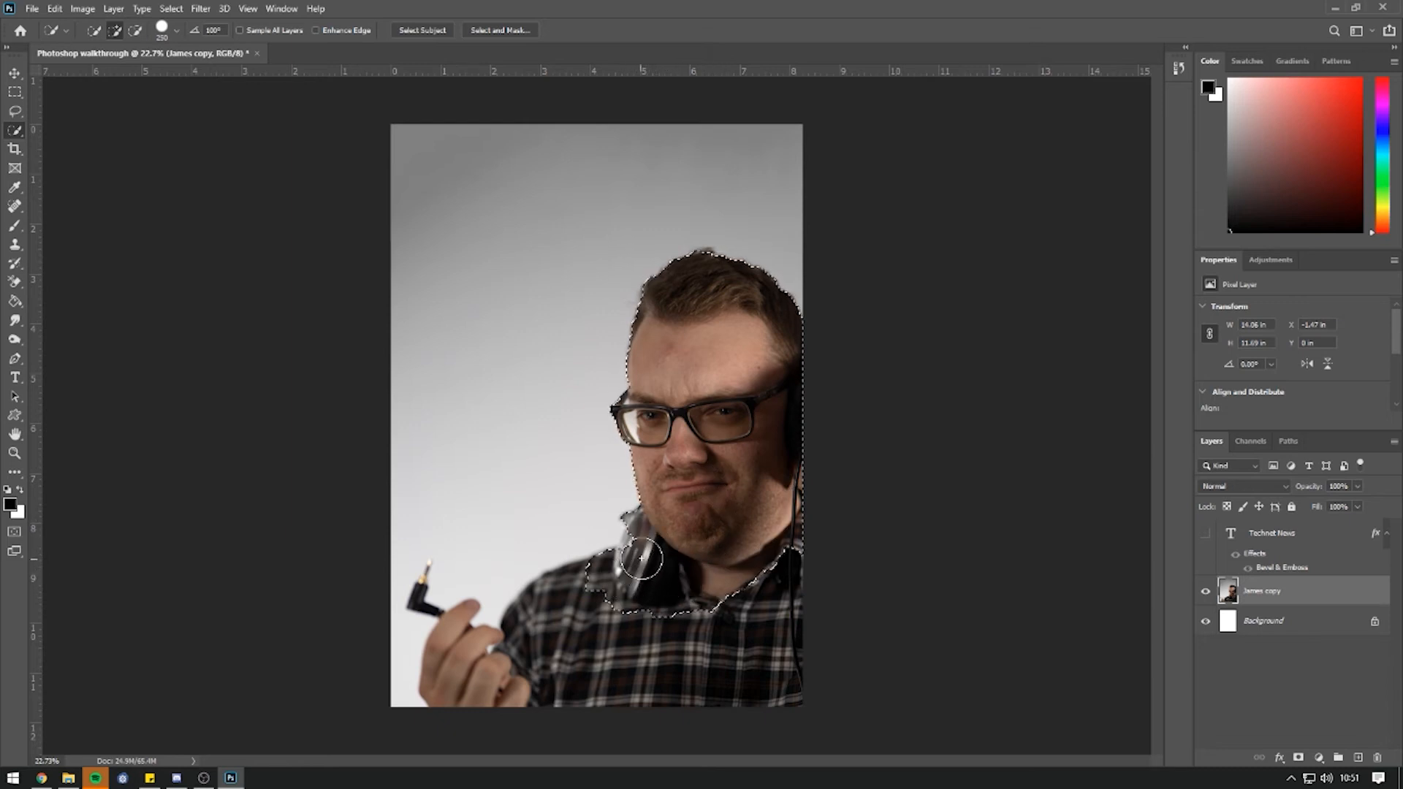
pyautogui.moveTo(574, 597)
pyautogui.mouseDown()
pyautogui.moveTo(526, 684)
pyautogui.moveTo(492, 692)
pyautogui.moveTo(466, 679)
pyautogui.moveTo(551, 664)
pyautogui.mouseUp()
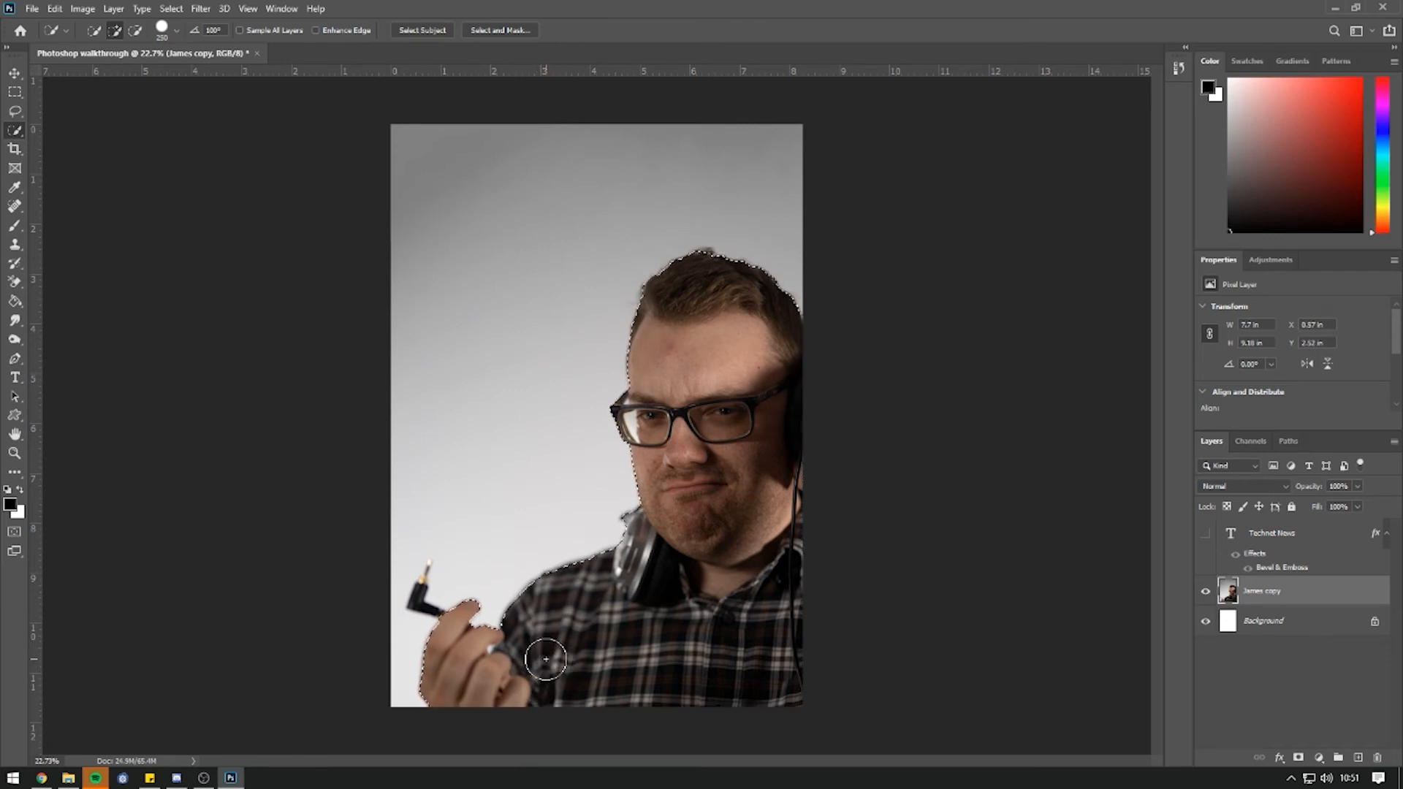
pyautogui.click(428, 587)
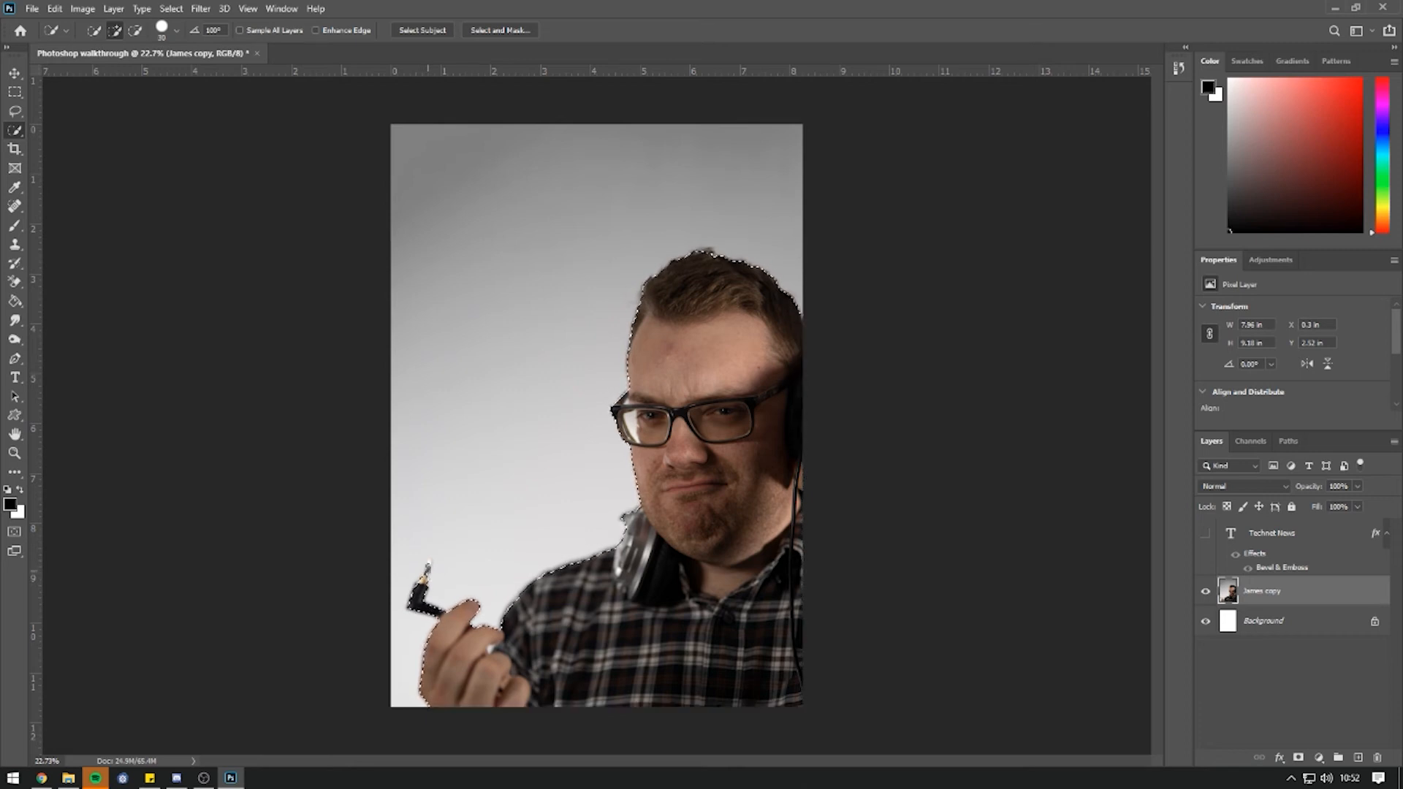
pyautogui.press('alt')
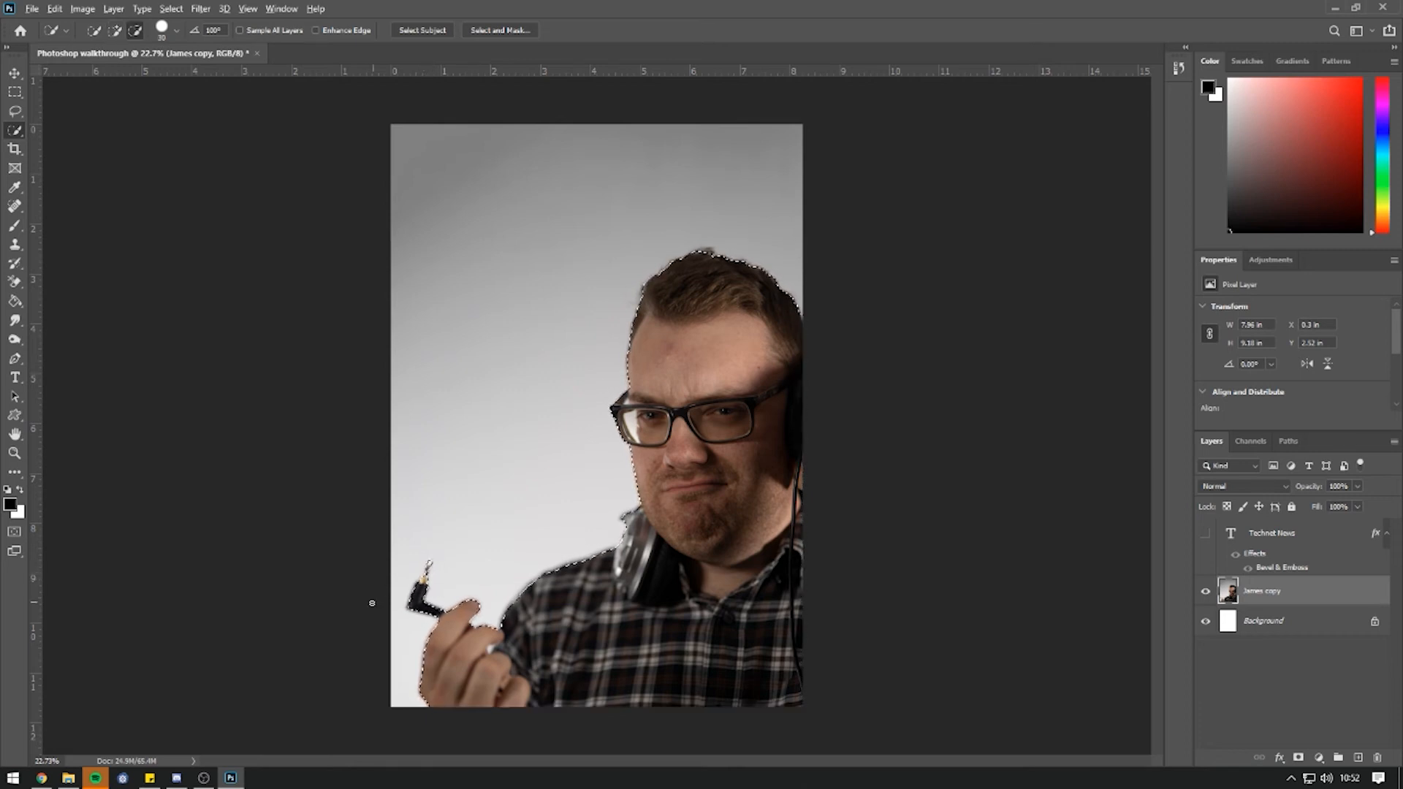
pyautogui.scroll(8, 400, 599)
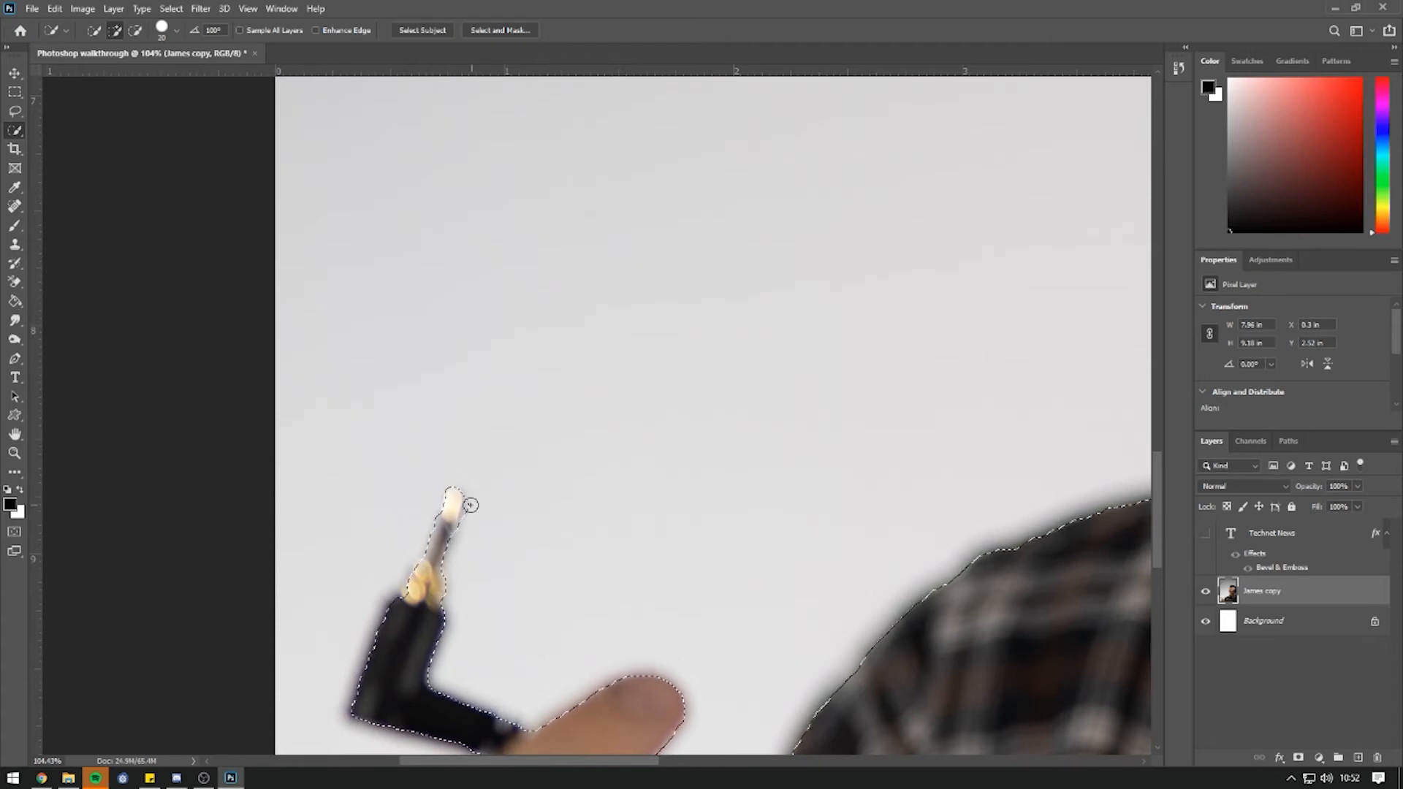
pyautogui.click(130, 33)
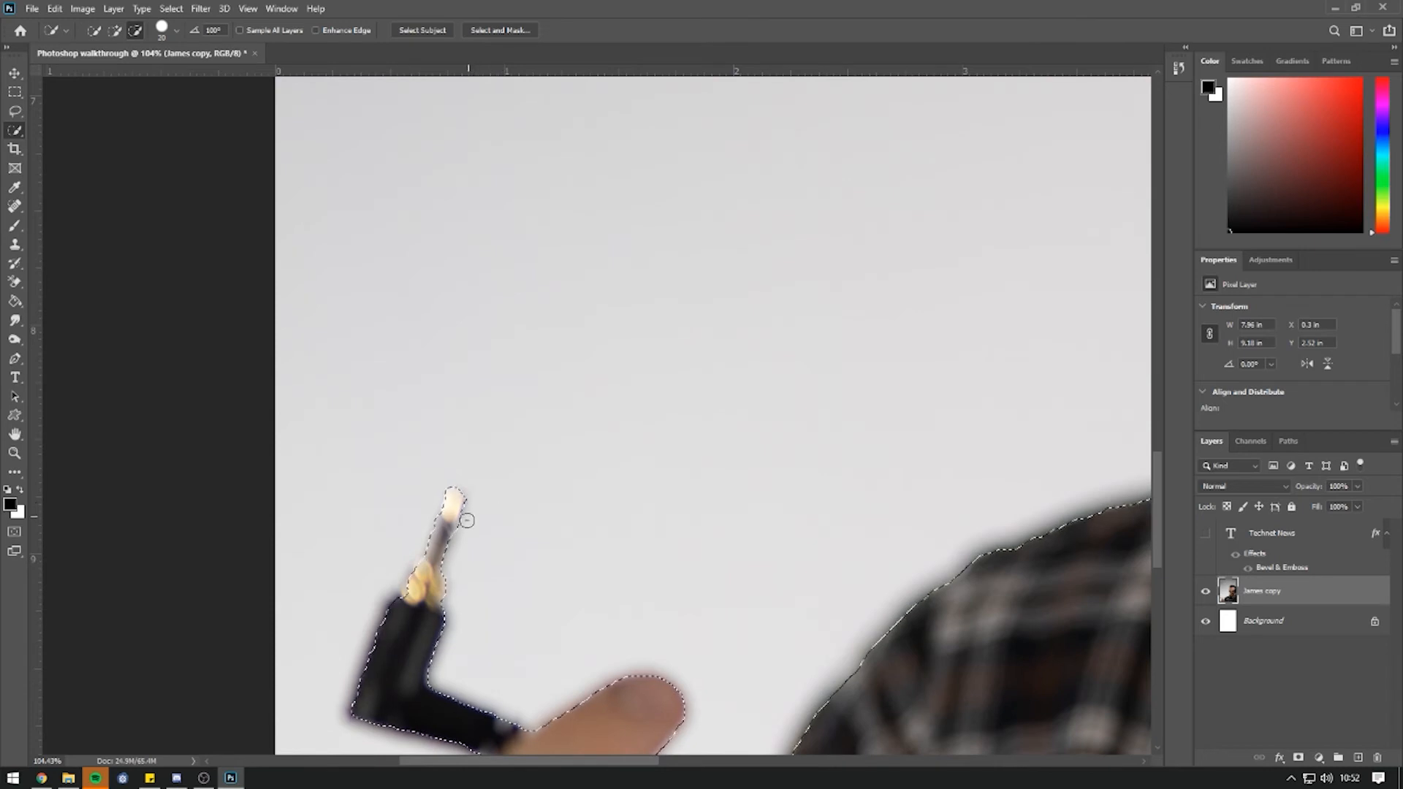
pyautogui.hotkey('ctrl', '0')
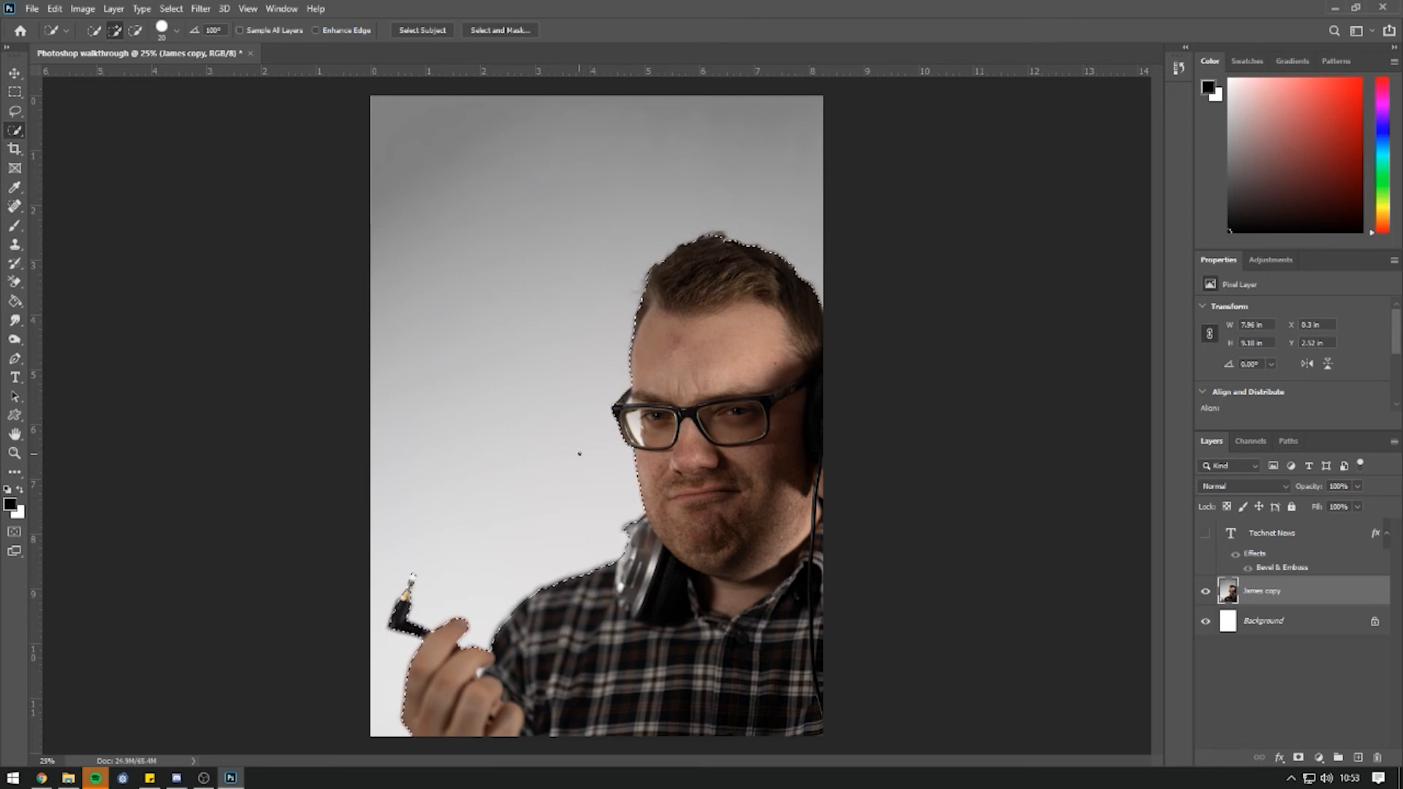
# In Select and Mask with Overlay view, refine the hairline using the Refine Edge Brush.
pyautogui.click(500, 30)
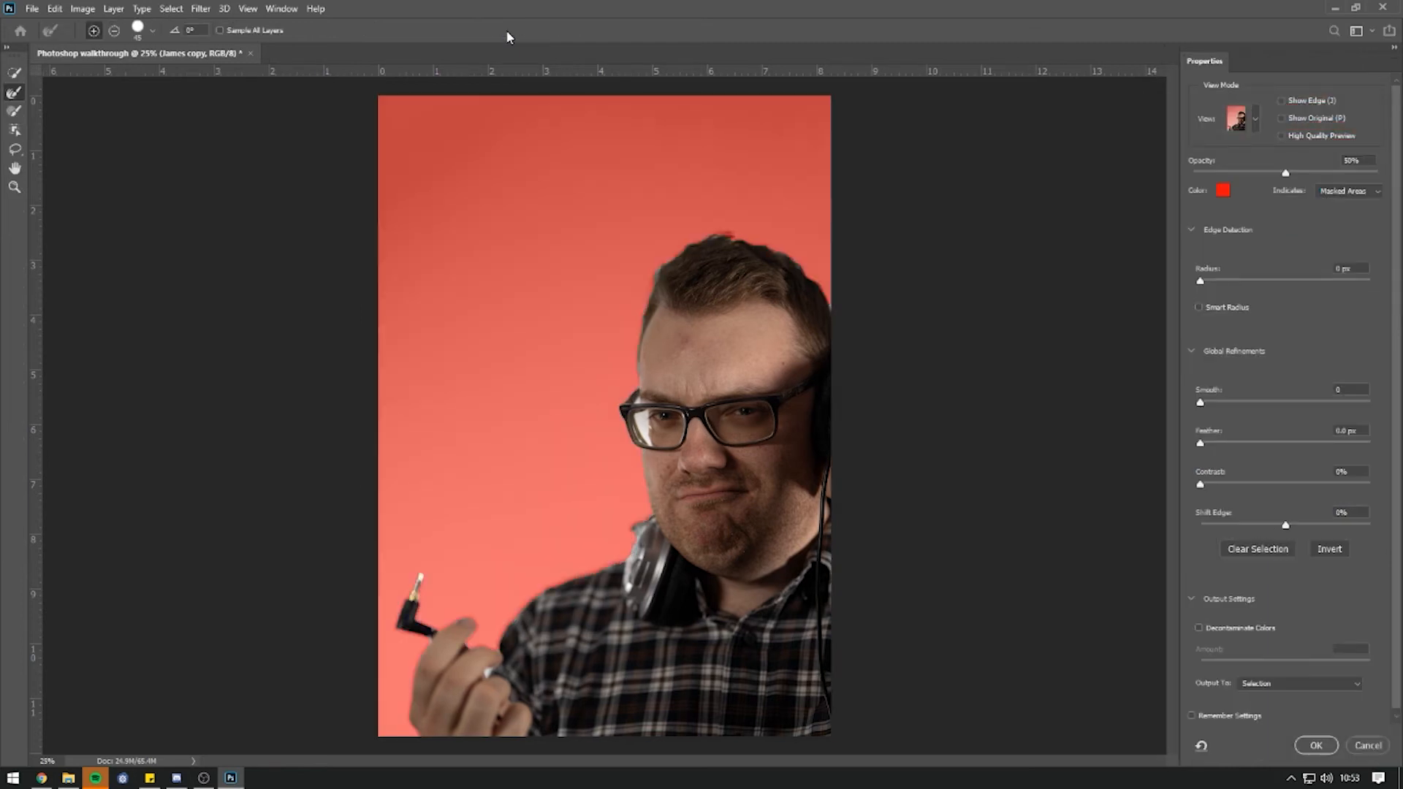
pyautogui.click(1255, 121)
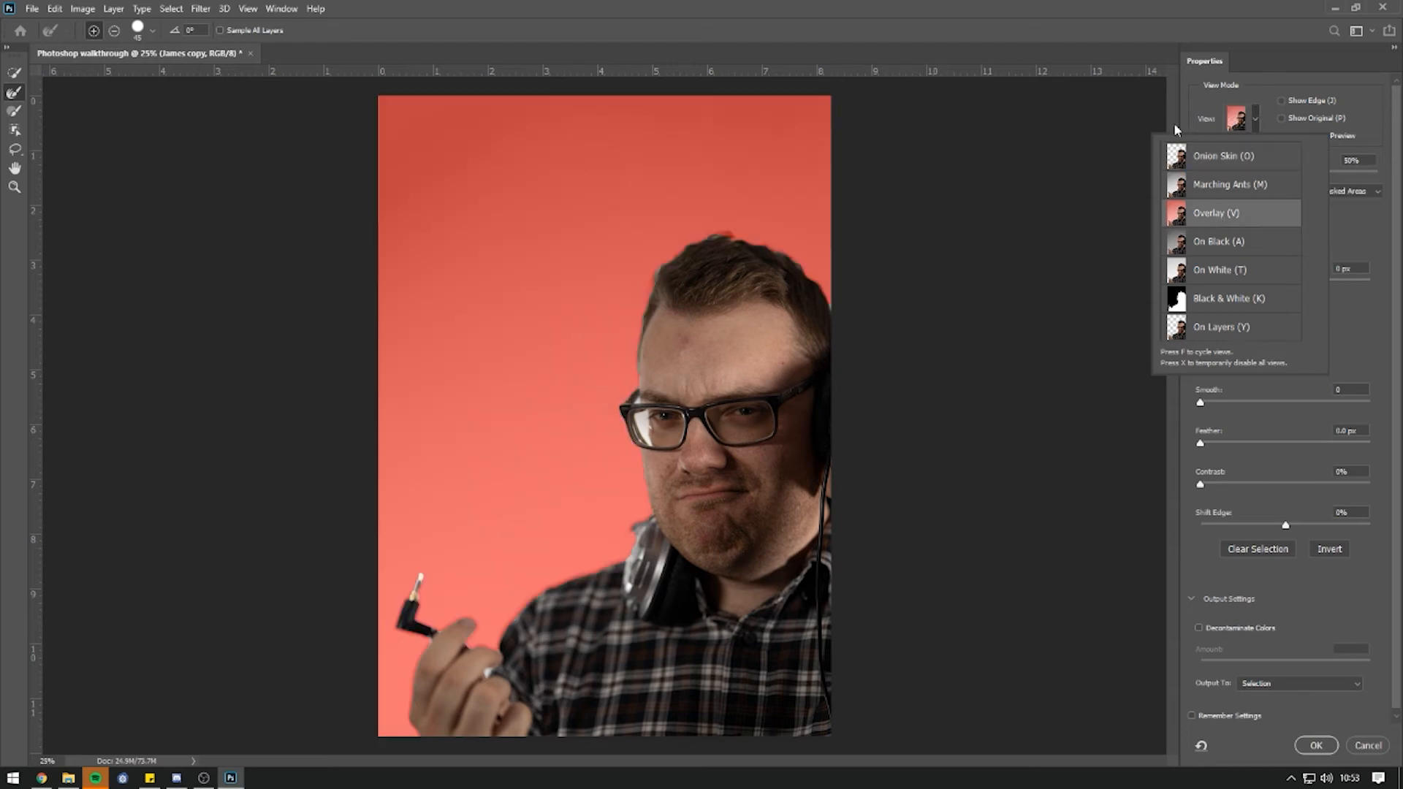
pyautogui.click(1257, 120)
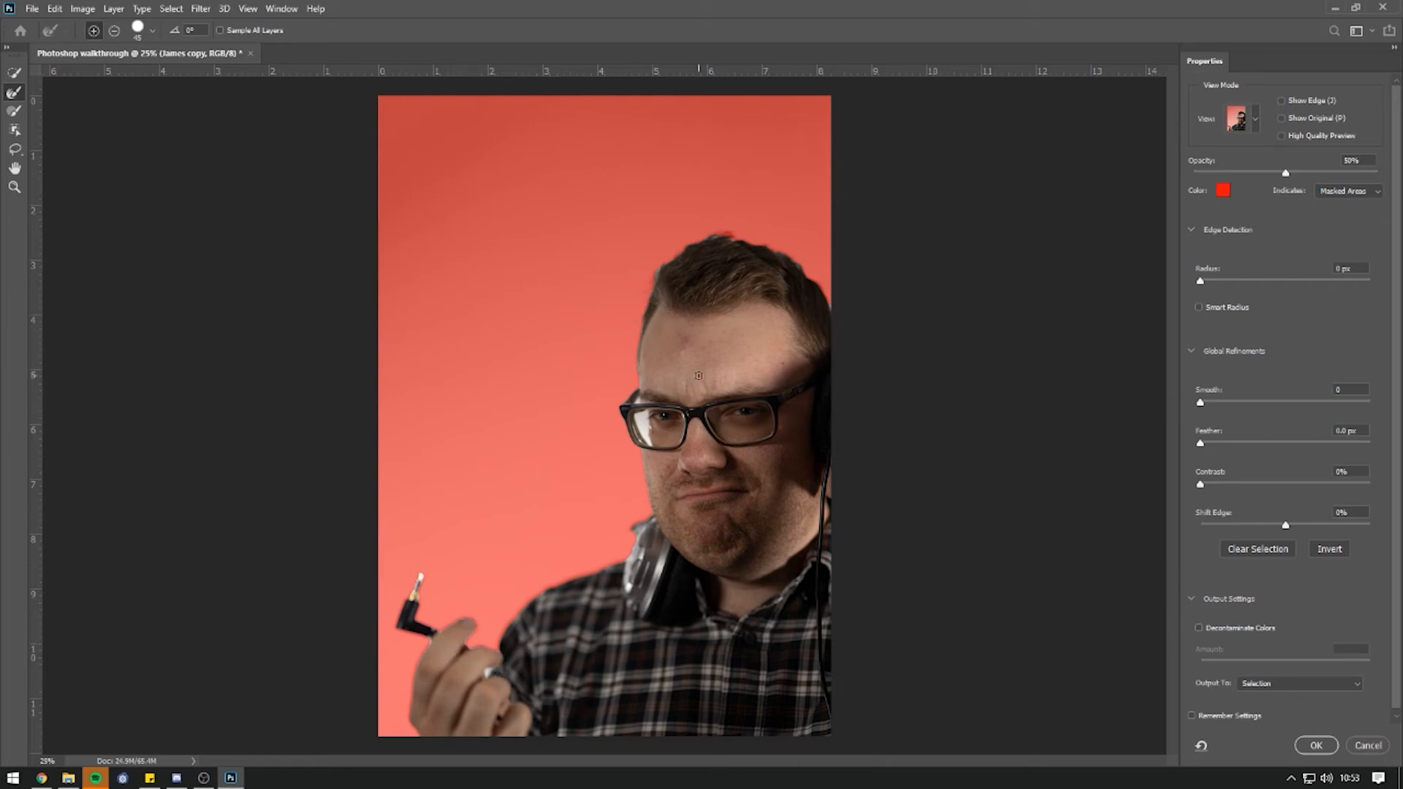
pyautogui.scroll(3, 752, 303)
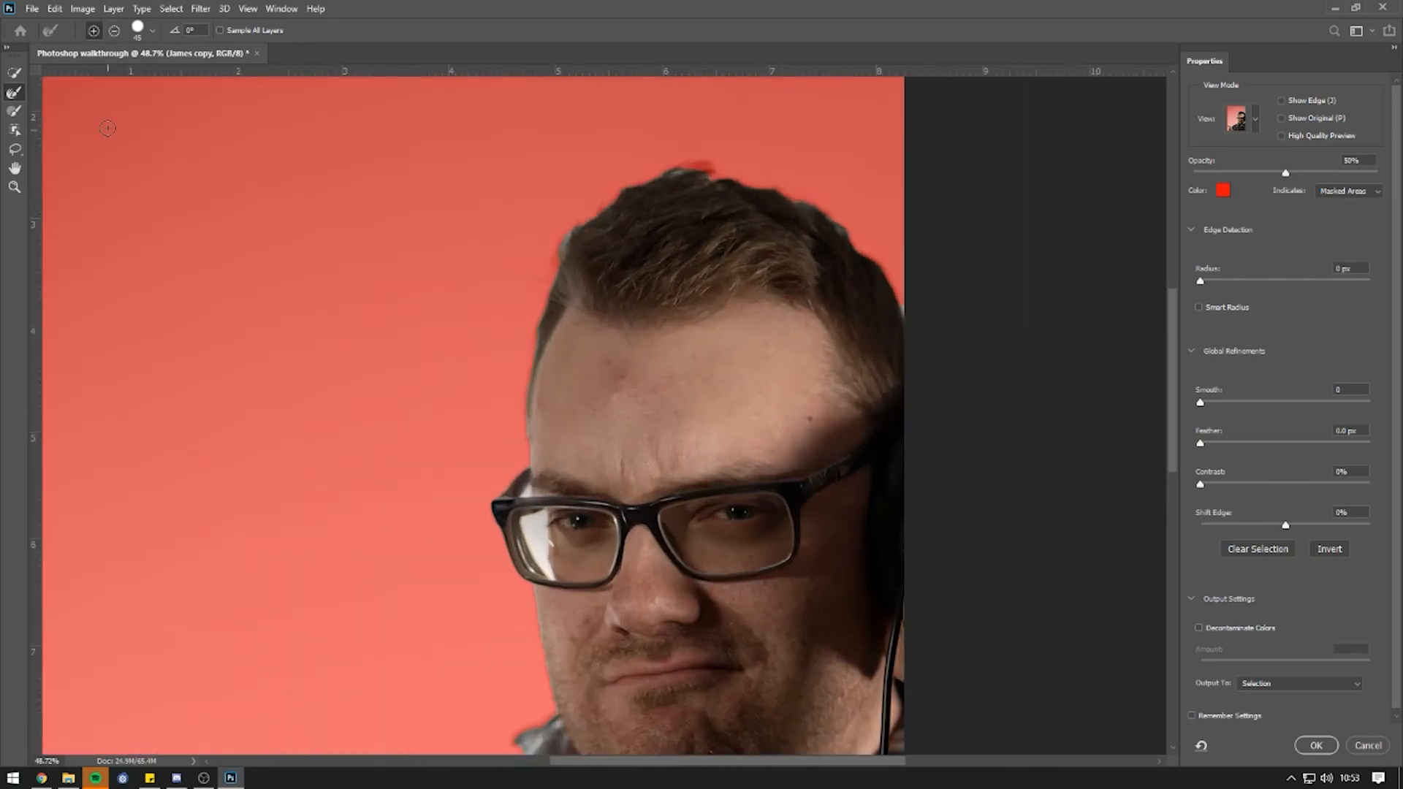
pyautogui.press('w')
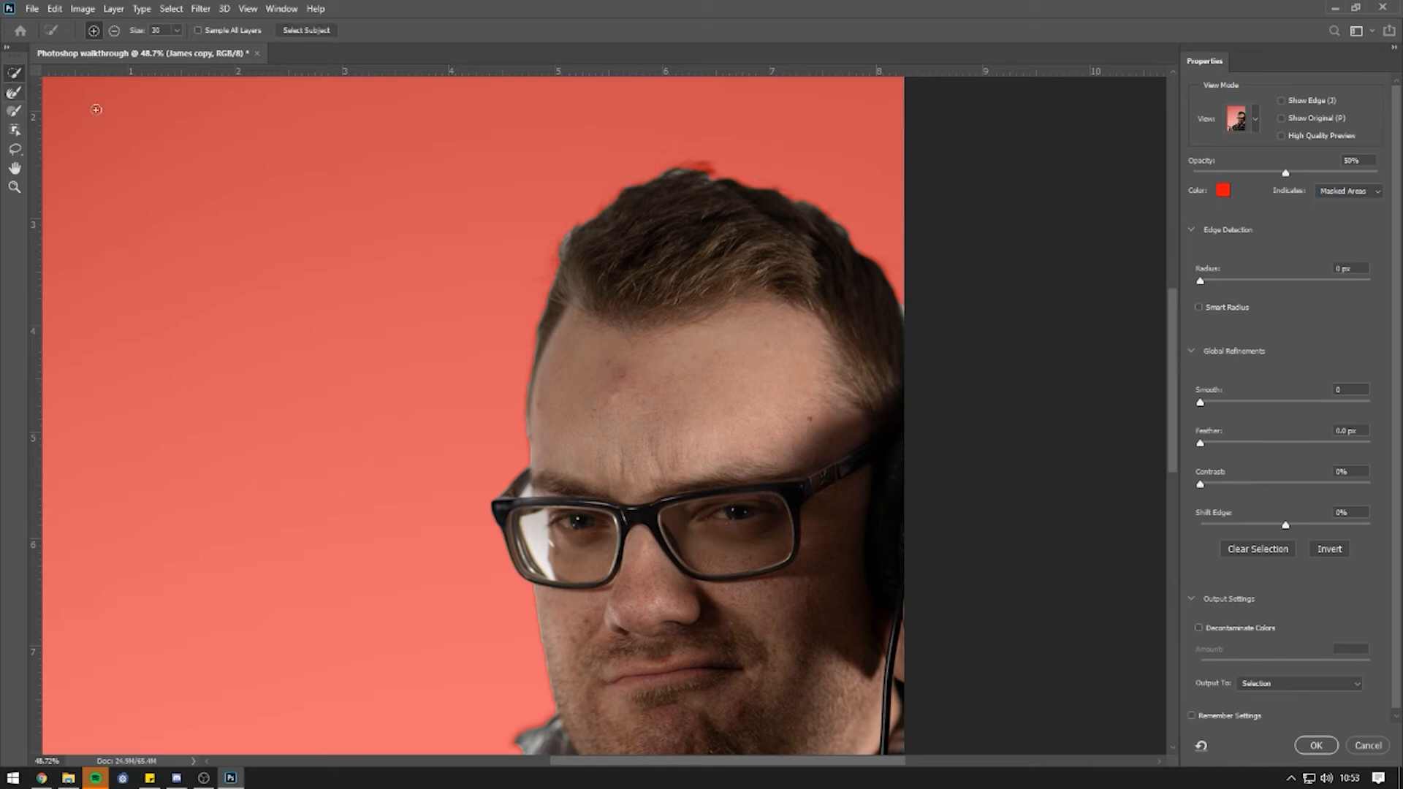
pyautogui.click(11, 98)
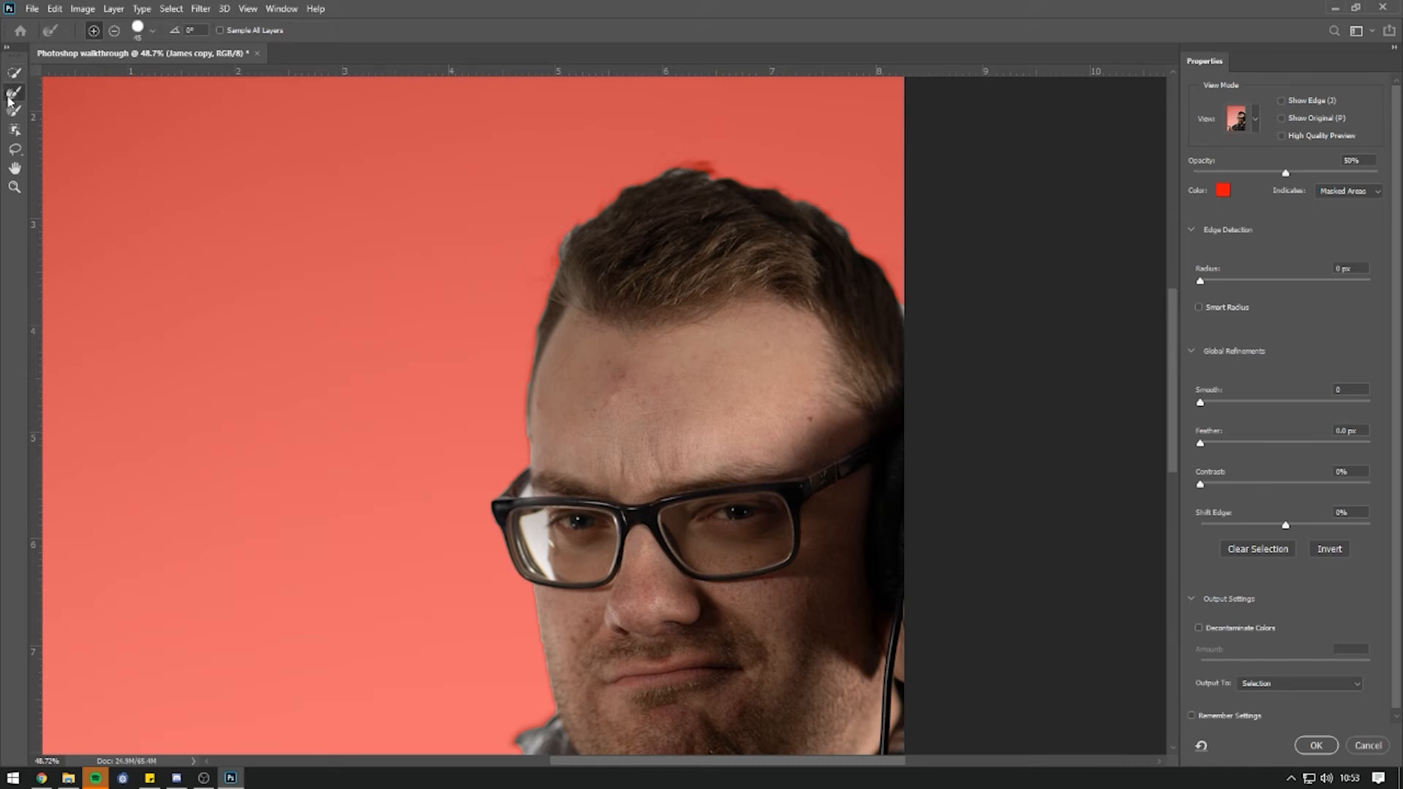
pyautogui.moveTo(694, 168); pyautogui.dragTo(716, 173)
pyautogui.moveTo(715, 176); pyautogui.dragTo(703, 168)
# Alt-brush the headphone, plug and knuckle edges to tighten the mask.
pyautogui.press('alt')
pyautogui.moveTo(508, 438)
pyautogui.mouseDown()
pyautogui.moveTo(485, 304)
pyautogui.moveTo(501, 178)
pyautogui.mouseUp()
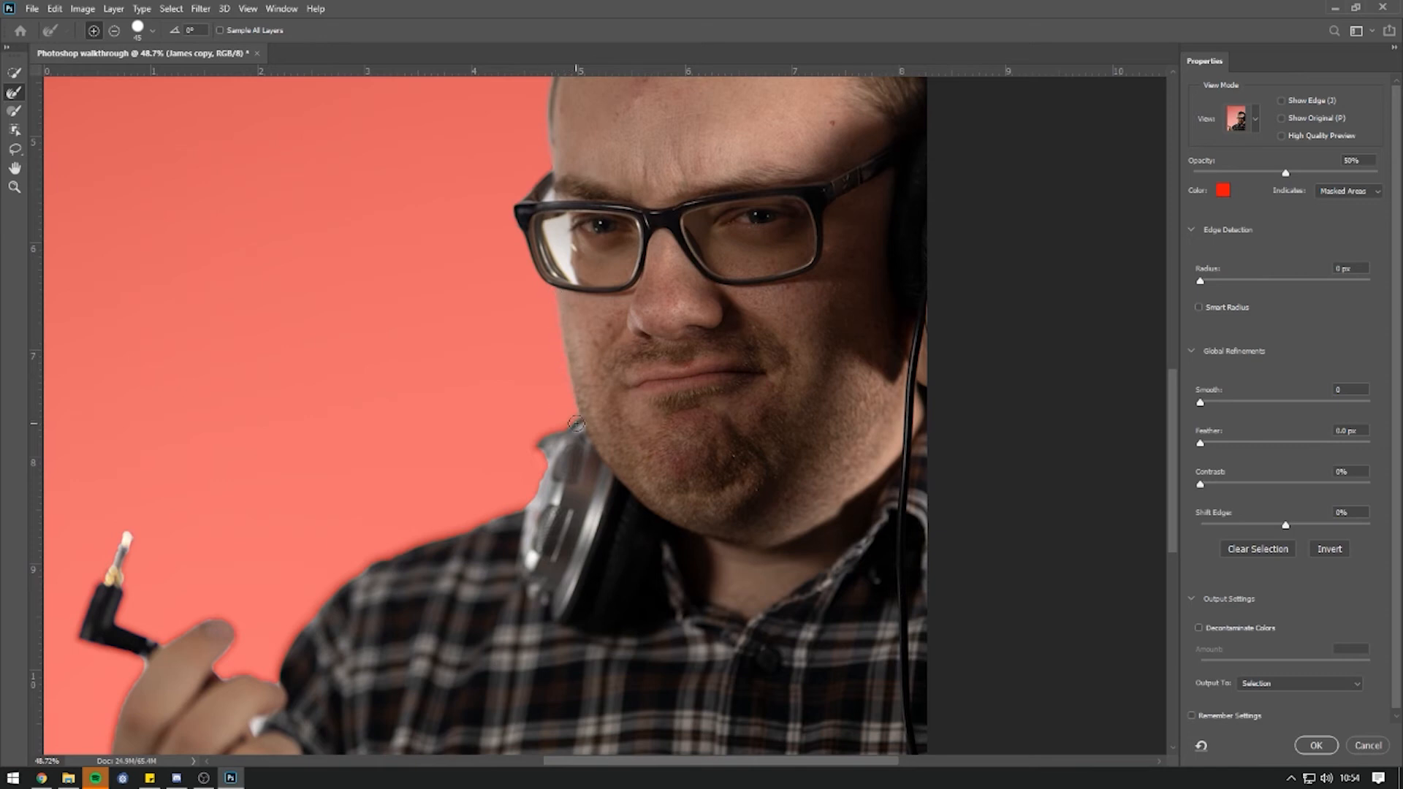
pyautogui.moveTo(557, 432)
pyautogui.mouseDown()
pyautogui.moveTo(525, 509)
pyautogui.moveTo(351, 576)
pyautogui.moveTo(426, 584)
pyautogui.moveTo(569, 437)
pyautogui.moveTo(524, 404)
pyautogui.moveTo(487, 442)
pyautogui.moveTo(454, 502)
pyautogui.moveTo(474, 538)
pyautogui.moveTo(445, 507)
pyautogui.moveTo(392, 499)
pyautogui.moveTo(409, 453)
pyautogui.moveTo(328, 463)
pyautogui.moveTo(292, 402)
pyautogui.moveTo(307, 357)
pyautogui.mouseUp()
pyautogui.moveTo(292, 363)
pyautogui.mouseDown()
pyautogui.moveTo(247, 462)
pyautogui.moveTo(319, 491)
pyautogui.moveTo(287, 558)
pyautogui.mouseUp()
pyautogui.moveTo(429, 551); pyautogui.dragTo(483, 586)
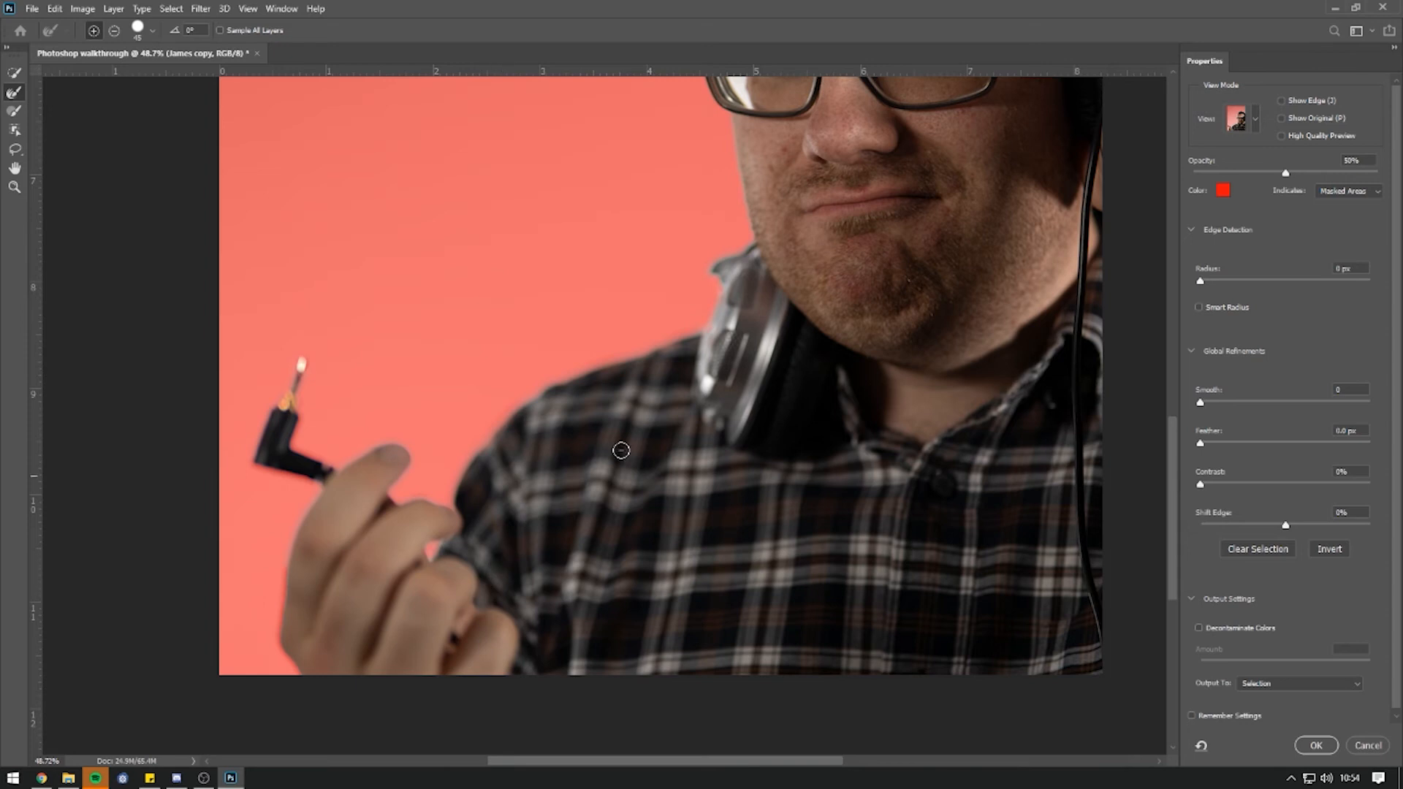
pyautogui.scroll(-4, 621, 450)
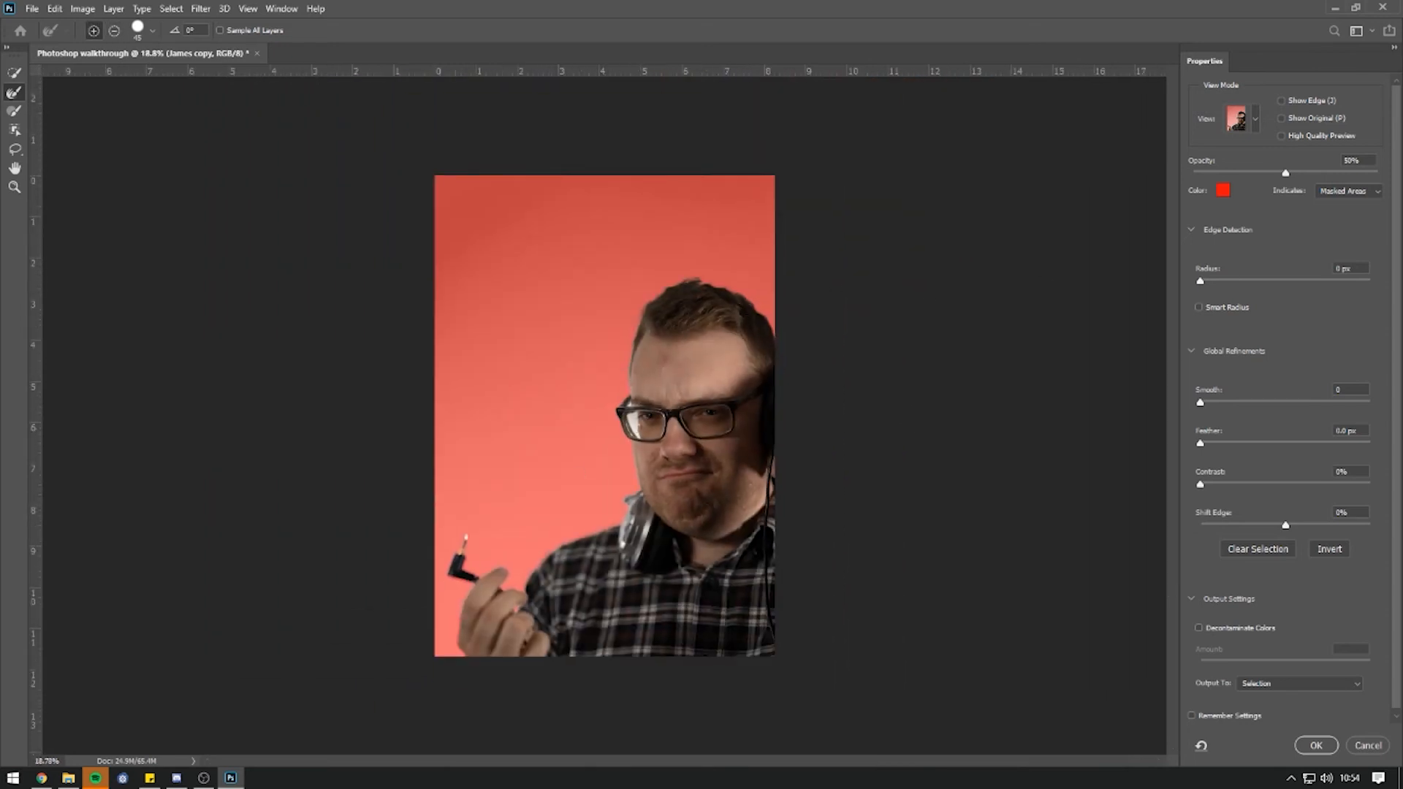
# Check the mask in Black & White view, then return to Overlay.
pyautogui.click(1257, 119)
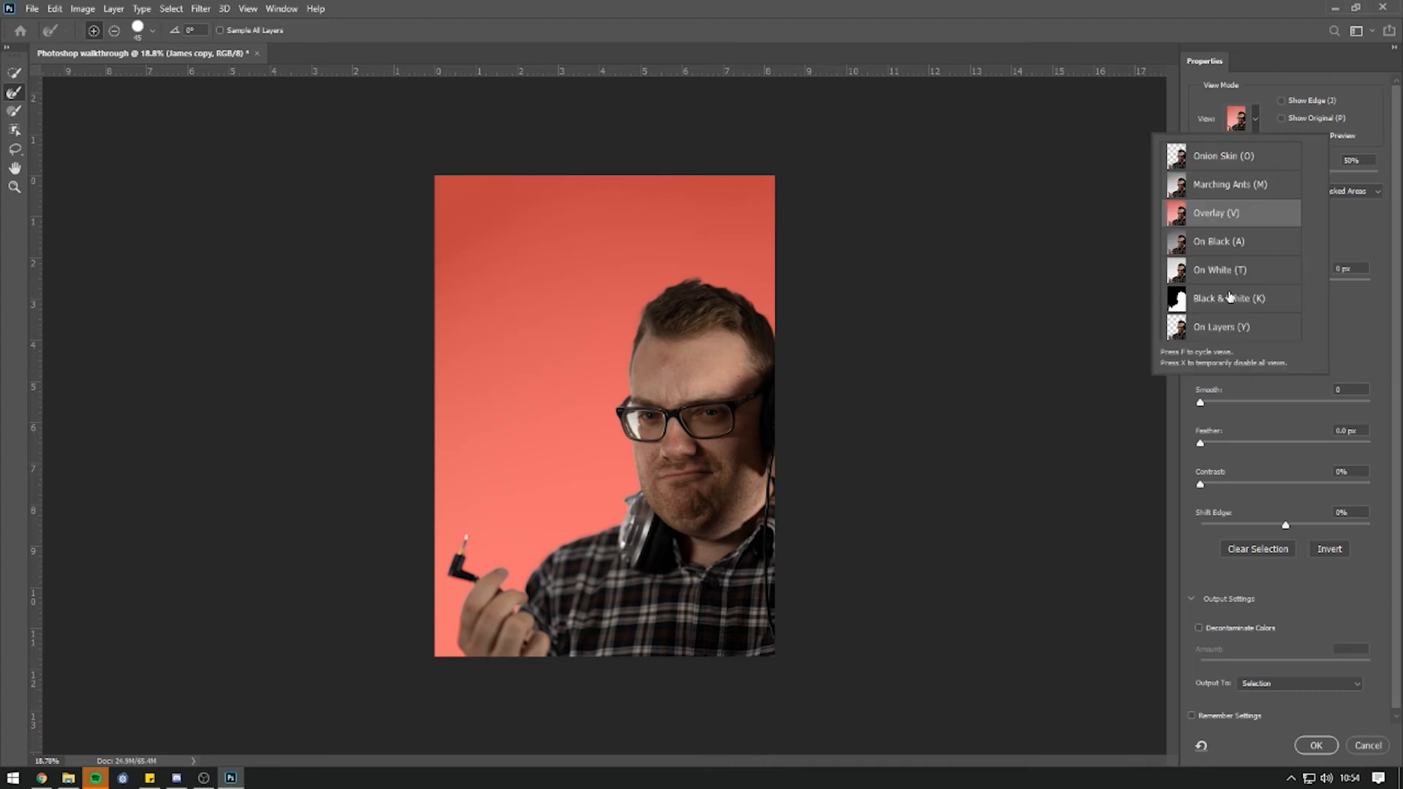
pyautogui.click(1230, 298)
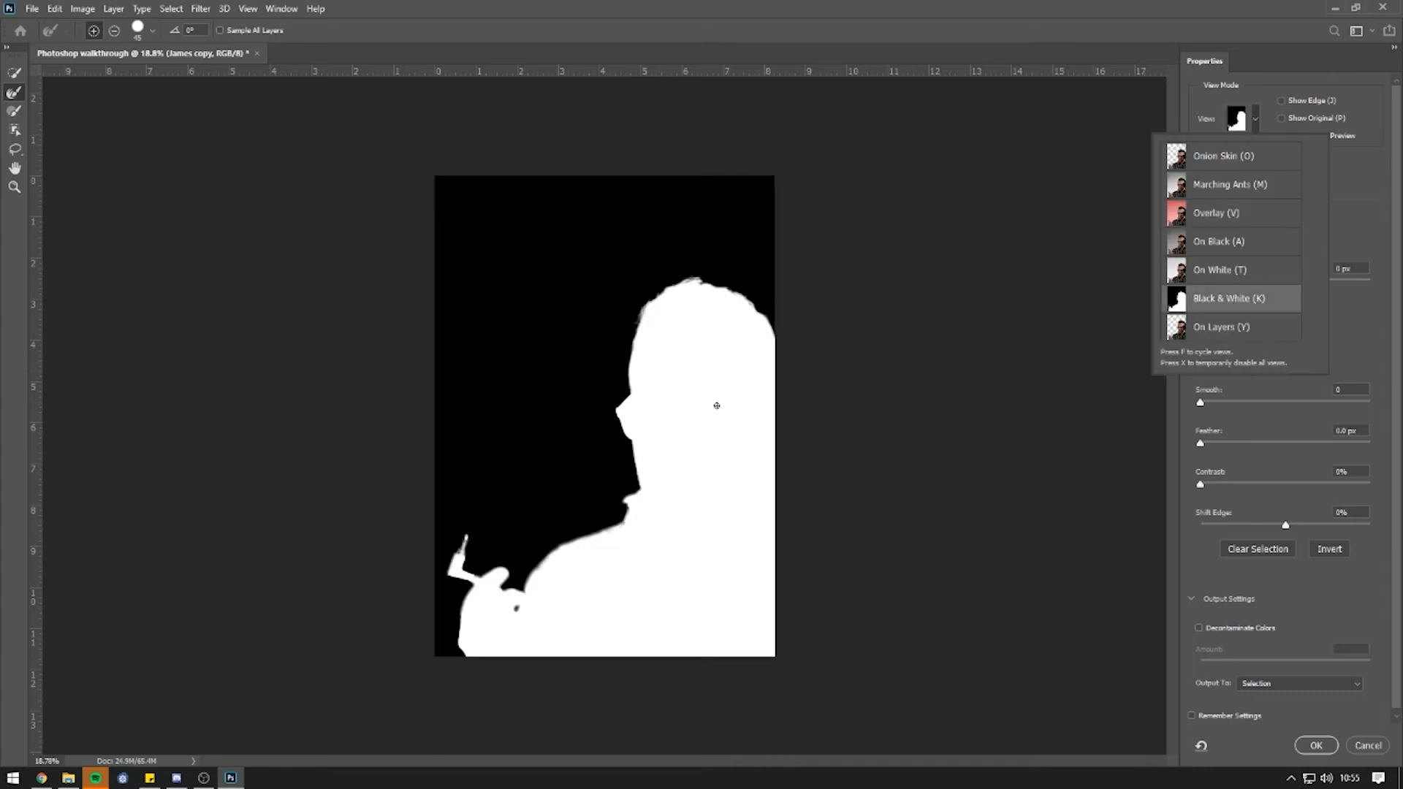
pyautogui.scroll(5, 717, 406)
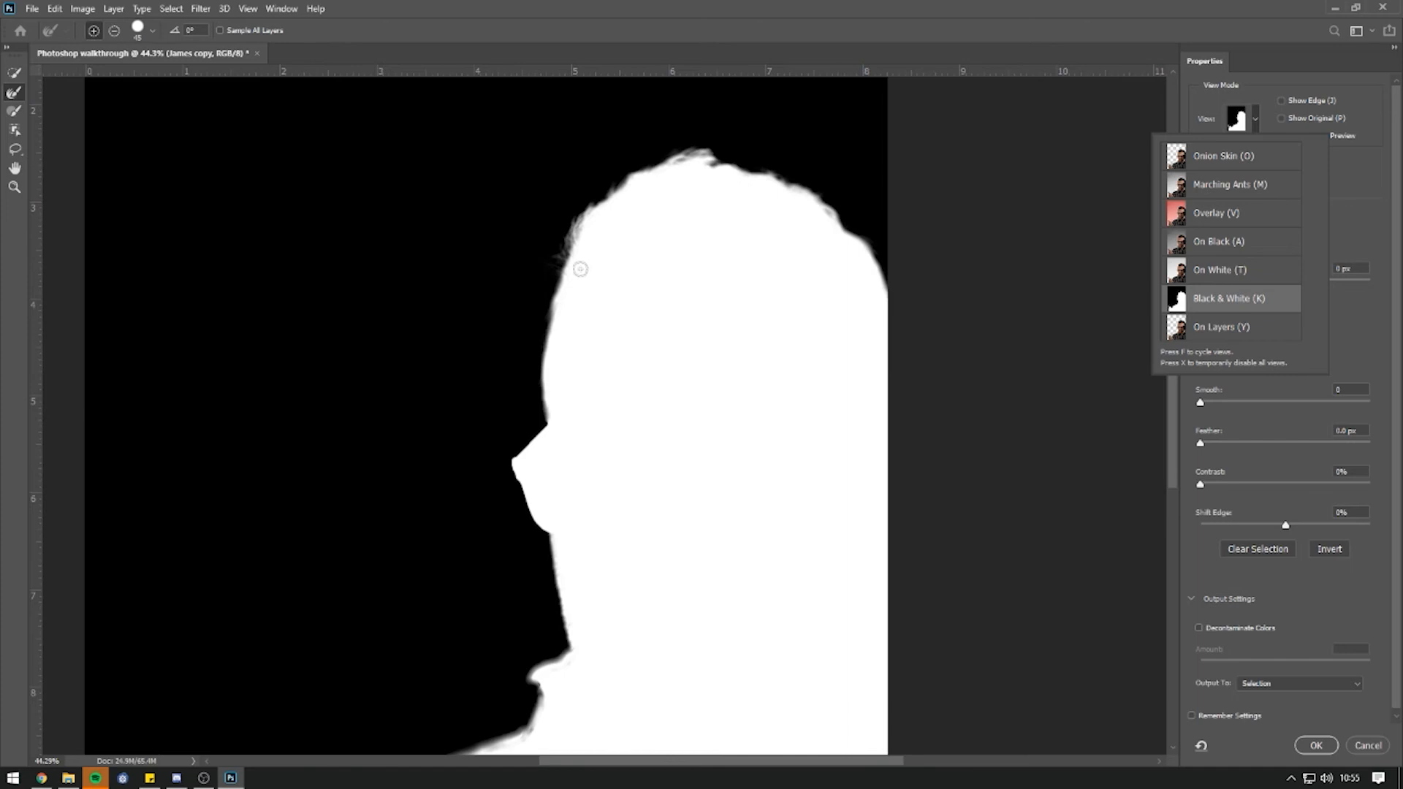
pyautogui.scroll(-4, 792, 272)
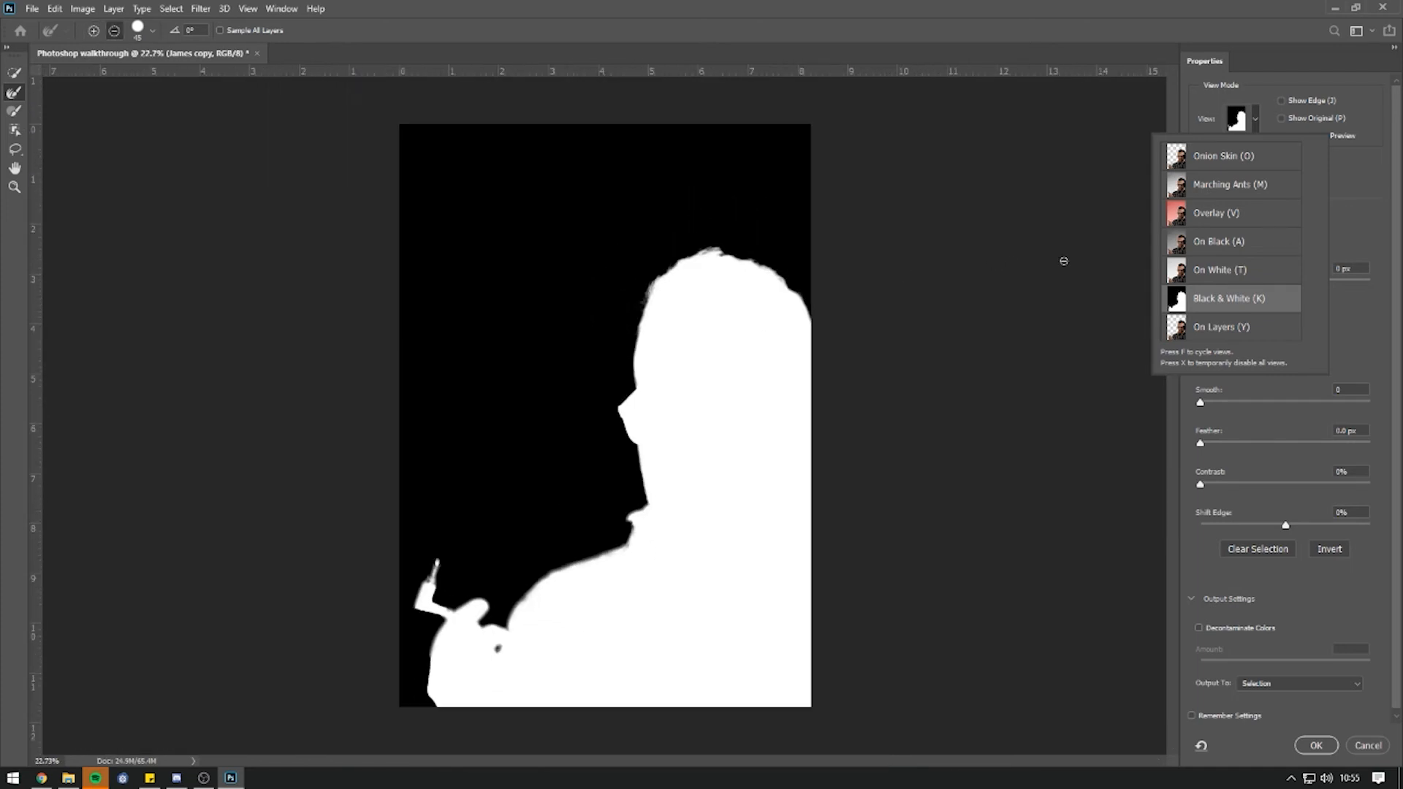
pyautogui.click(1218, 217)
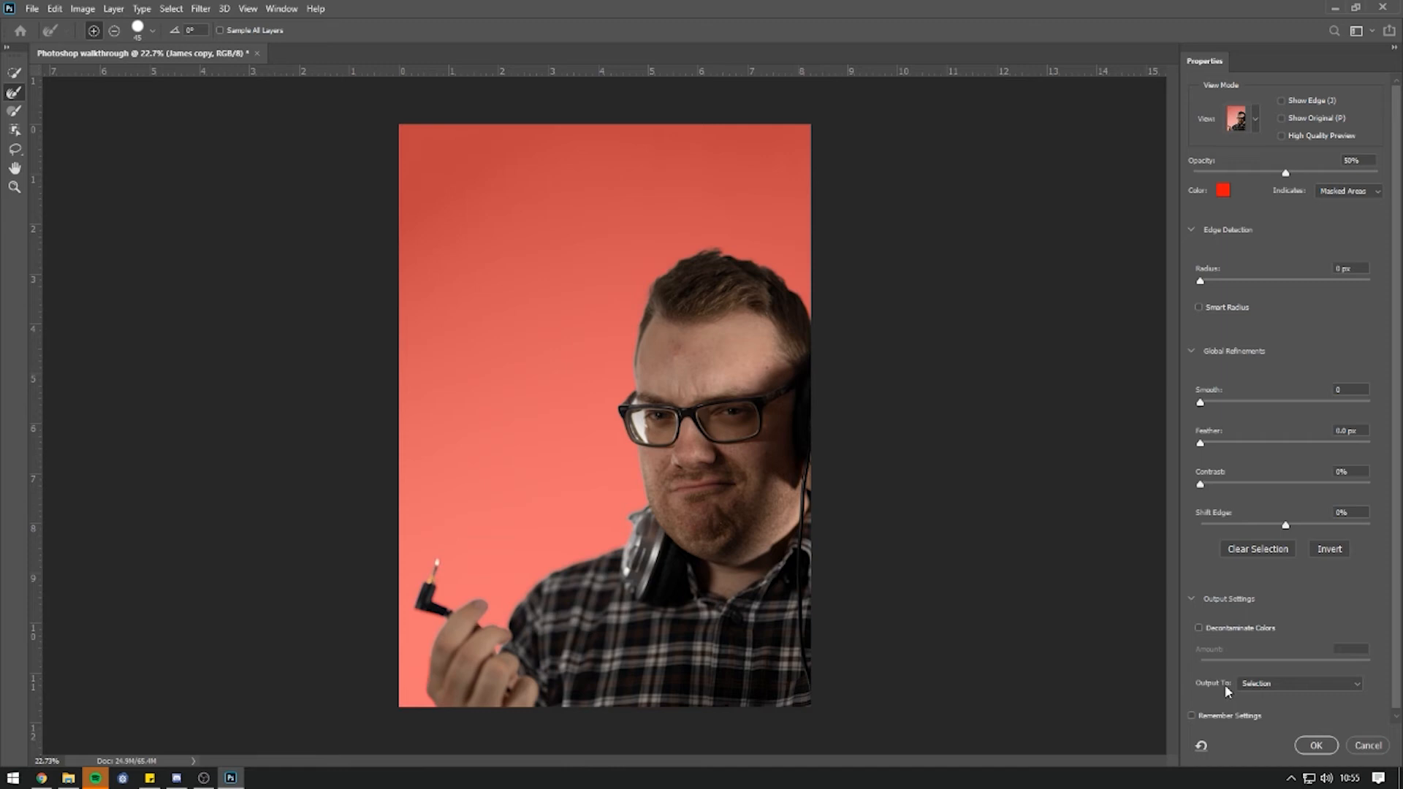
# Turn on Decontaminate Colors to remove colour fringing from the cut-out edges.
pyautogui.click(1279, 689)
pyautogui.click(1294, 719)
pyautogui.click(1293, 691)
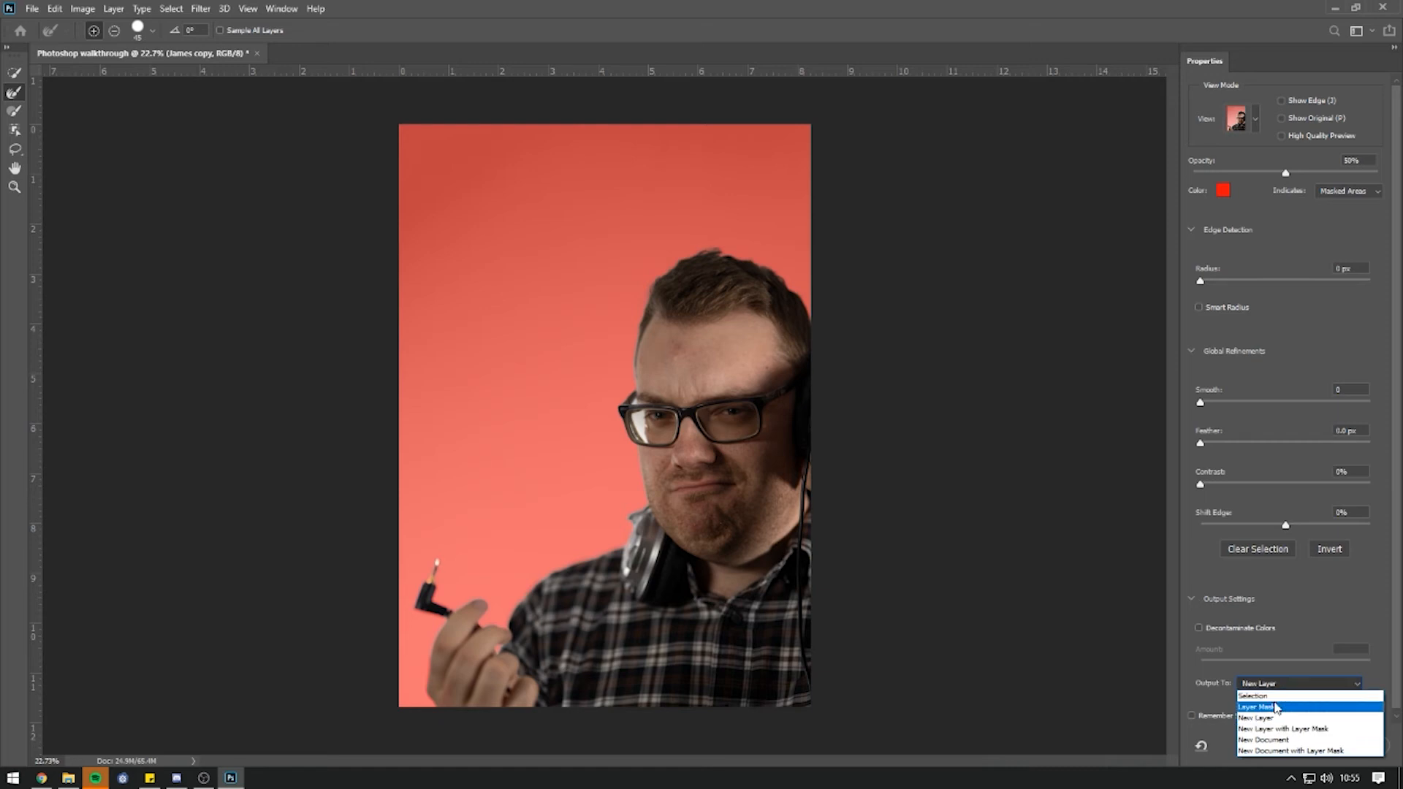
pyautogui.click(1270, 696)
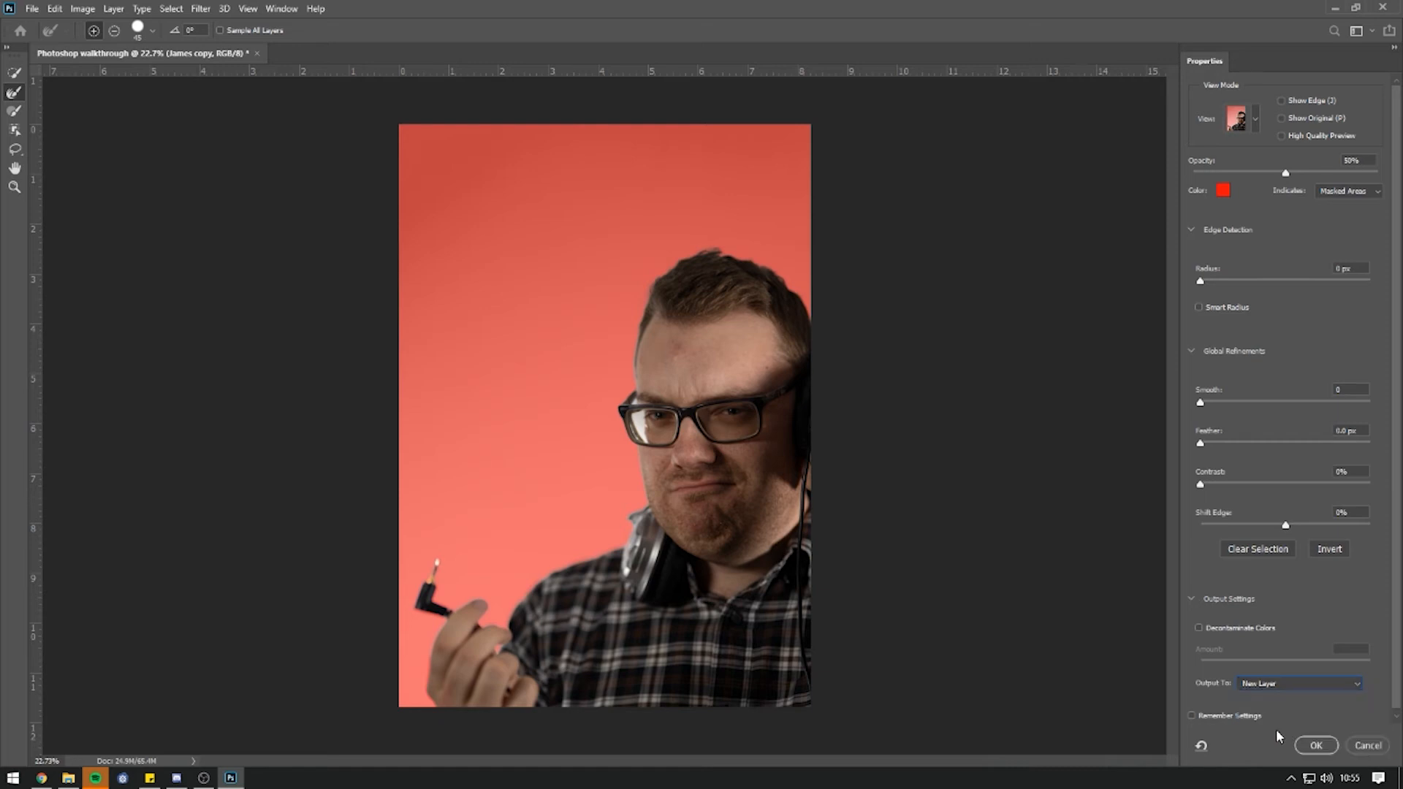
pyautogui.click(1197, 626)
pyautogui.click(1197, 626)
pyautogui.click(1197, 627)
pyautogui.click(1196, 627)
pyautogui.click(1197, 627)
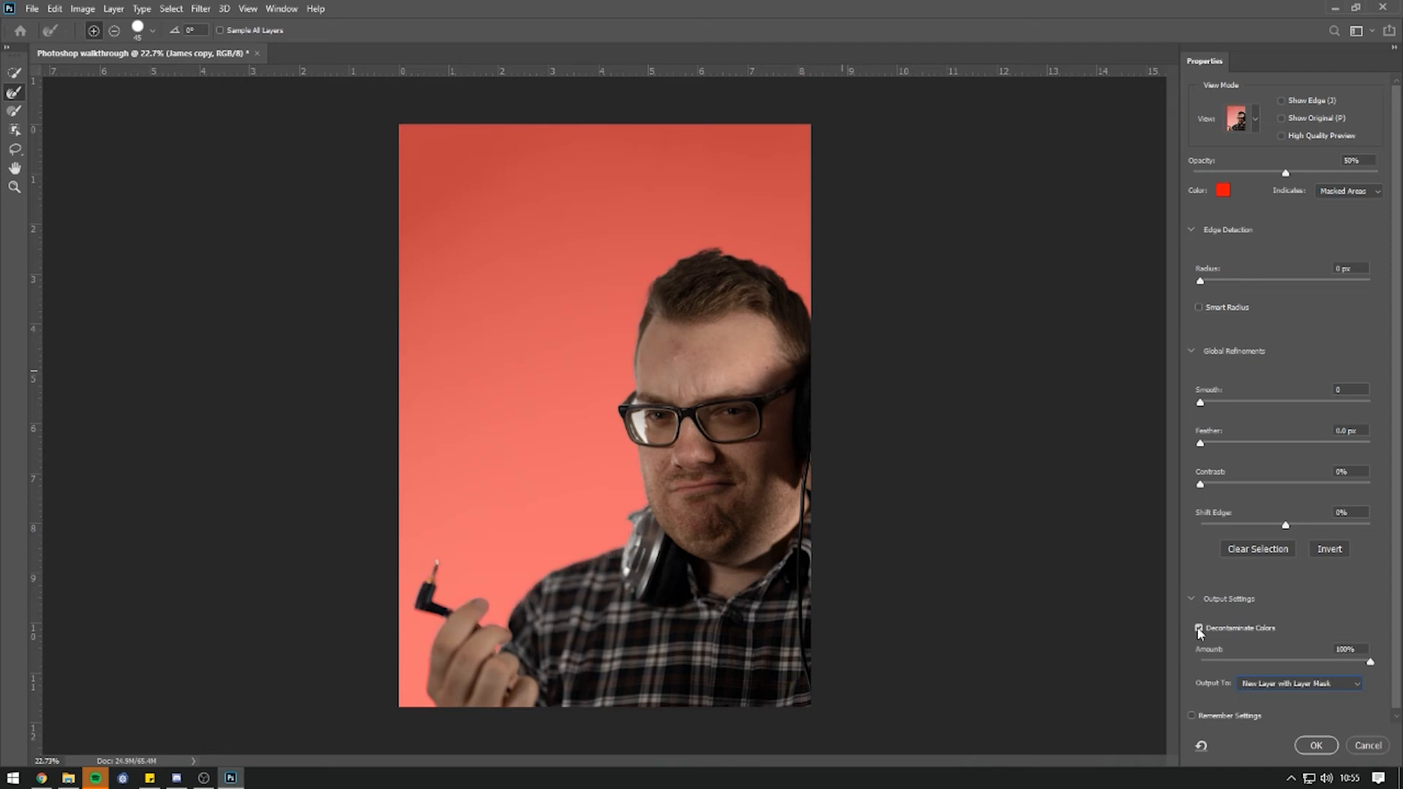
pyautogui.click(1198, 627)
pyautogui.click(1199, 627)
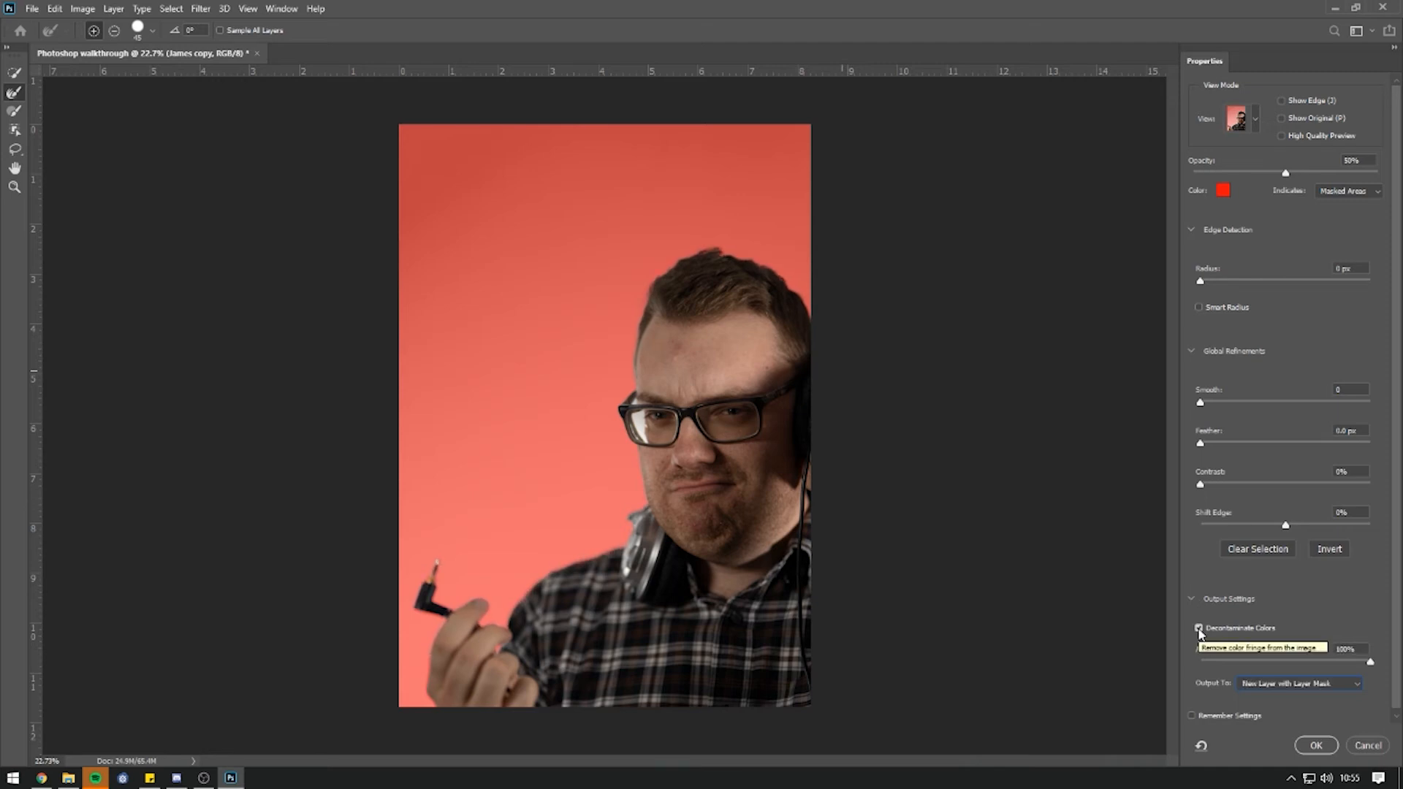
# Output the refined cut-out to a new masked layer, James copy 2.
pyautogui.click(1310, 687)
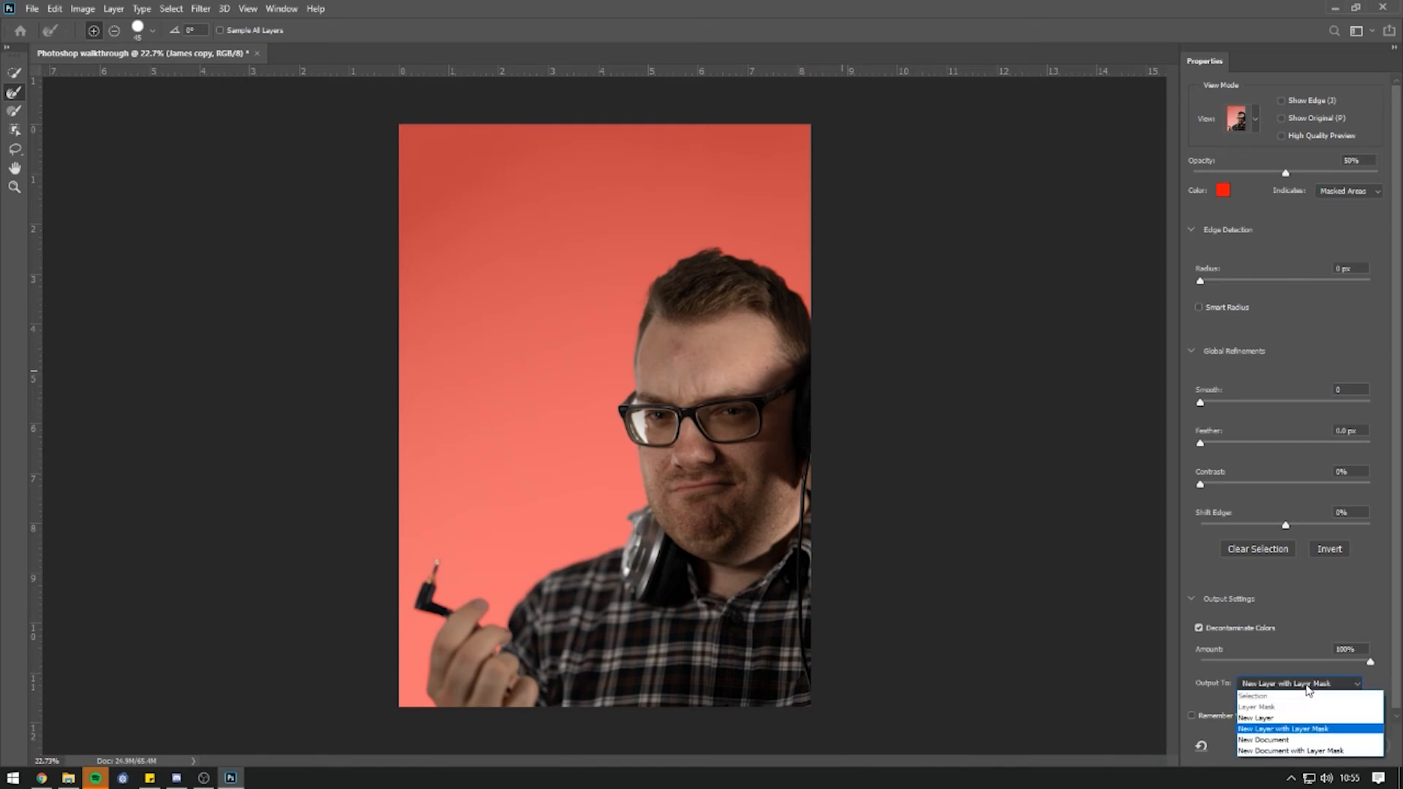
pyautogui.click(1308, 712)
pyautogui.click(1316, 746)
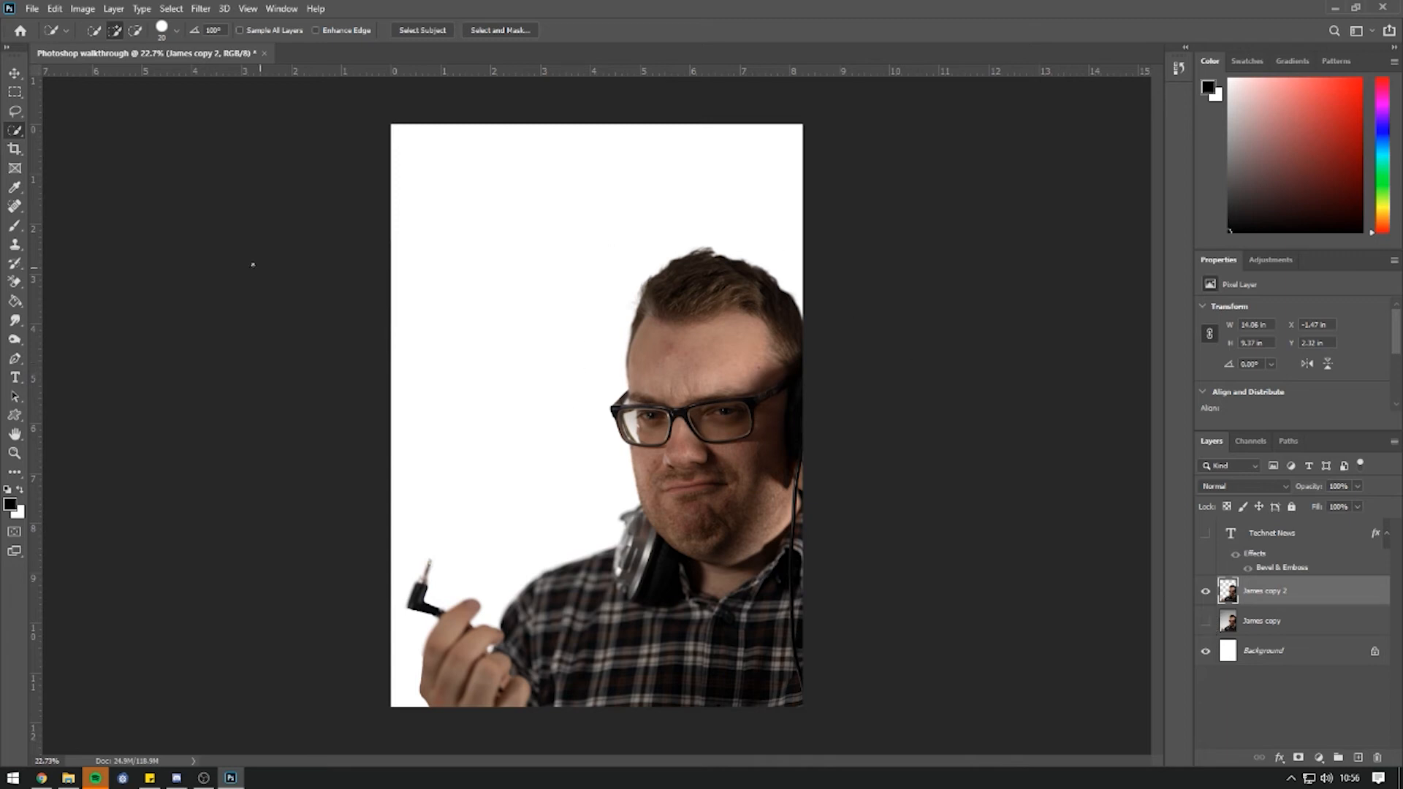
pyautogui.rightClick(17, 419)
pyautogui.click(67, 413)
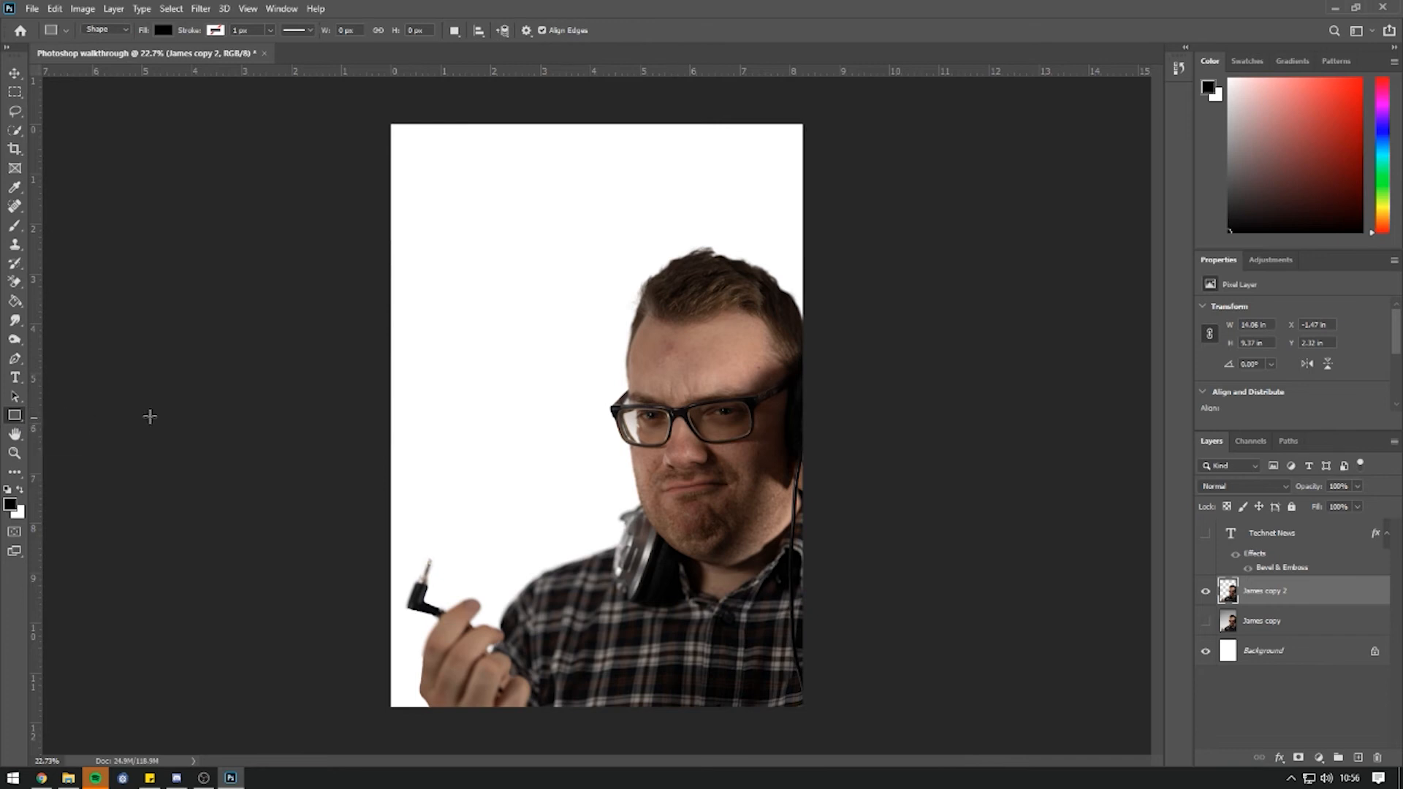
pyautogui.moveTo(358, 107); pyautogui.dragTo(880, 717)
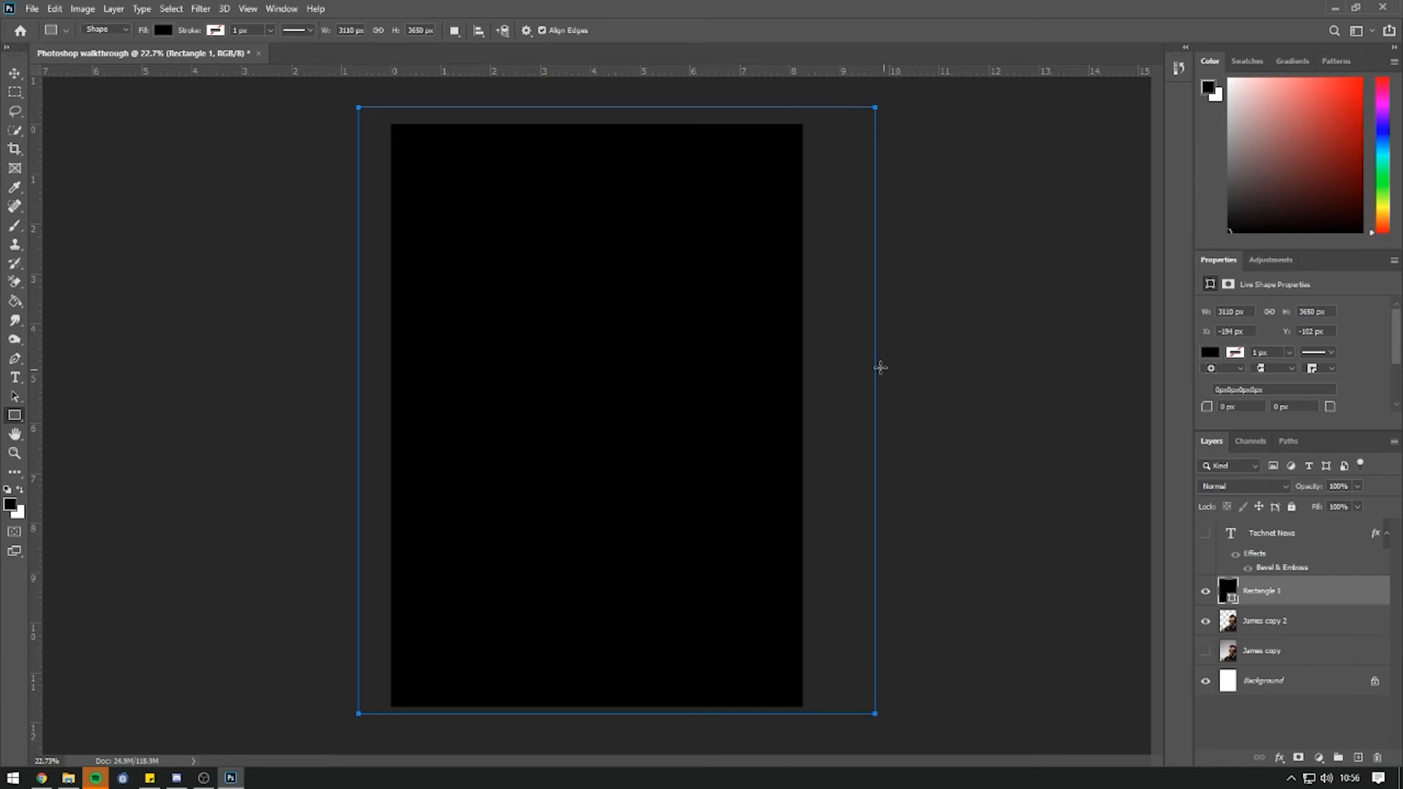
pyautogui.moveTo(1285, 630); pyautogui.dragTo(1277, 586)
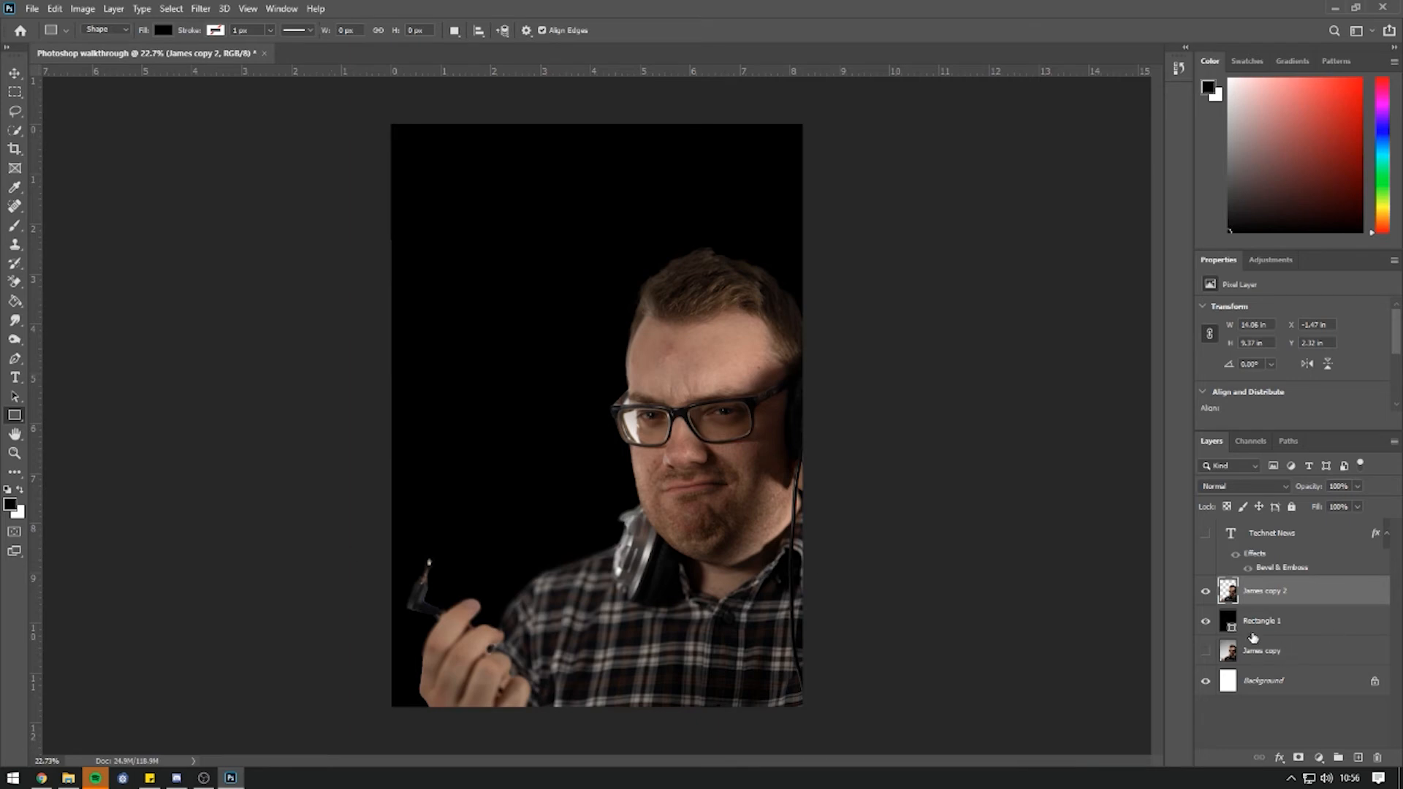
pyautogui.click(1232, 622)
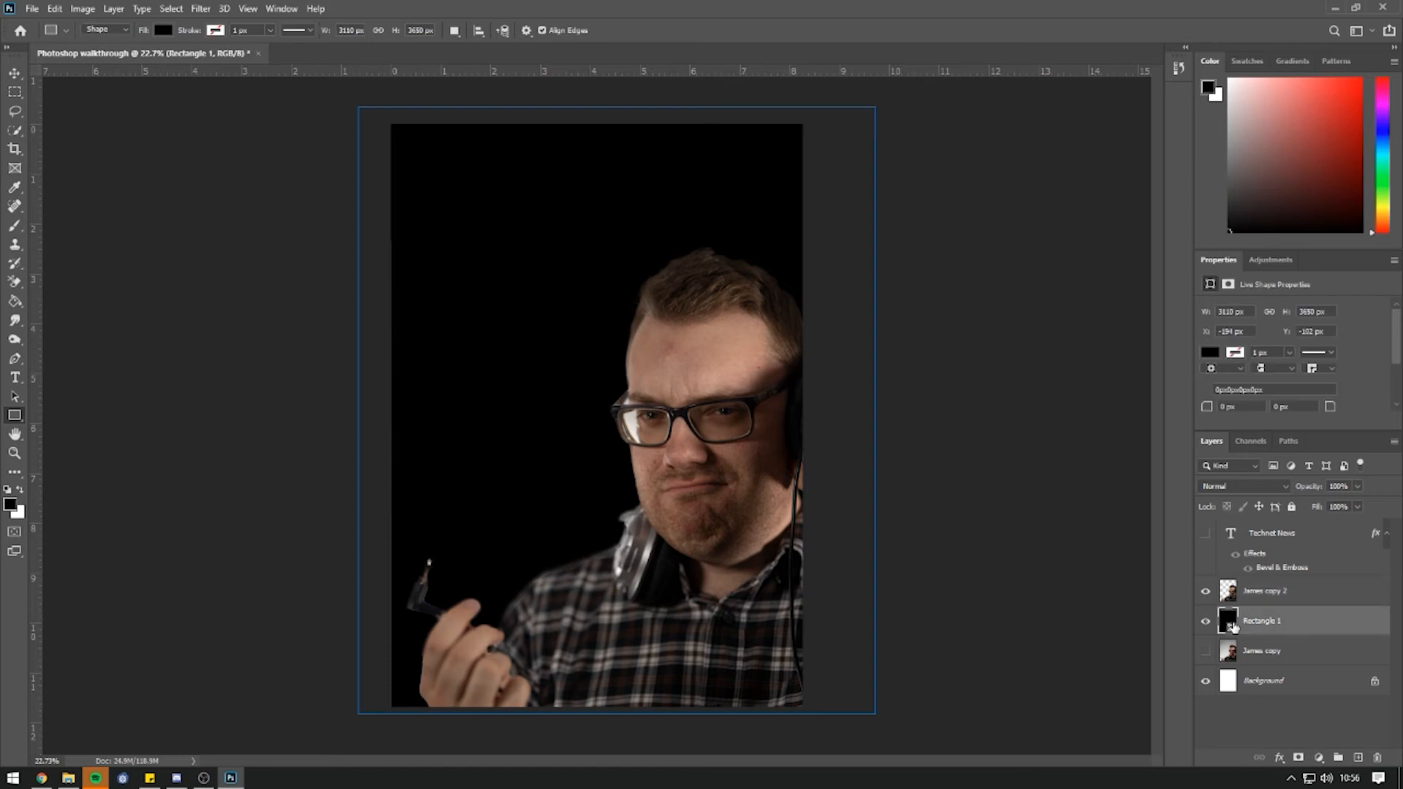
pyautogui.press('Delete')
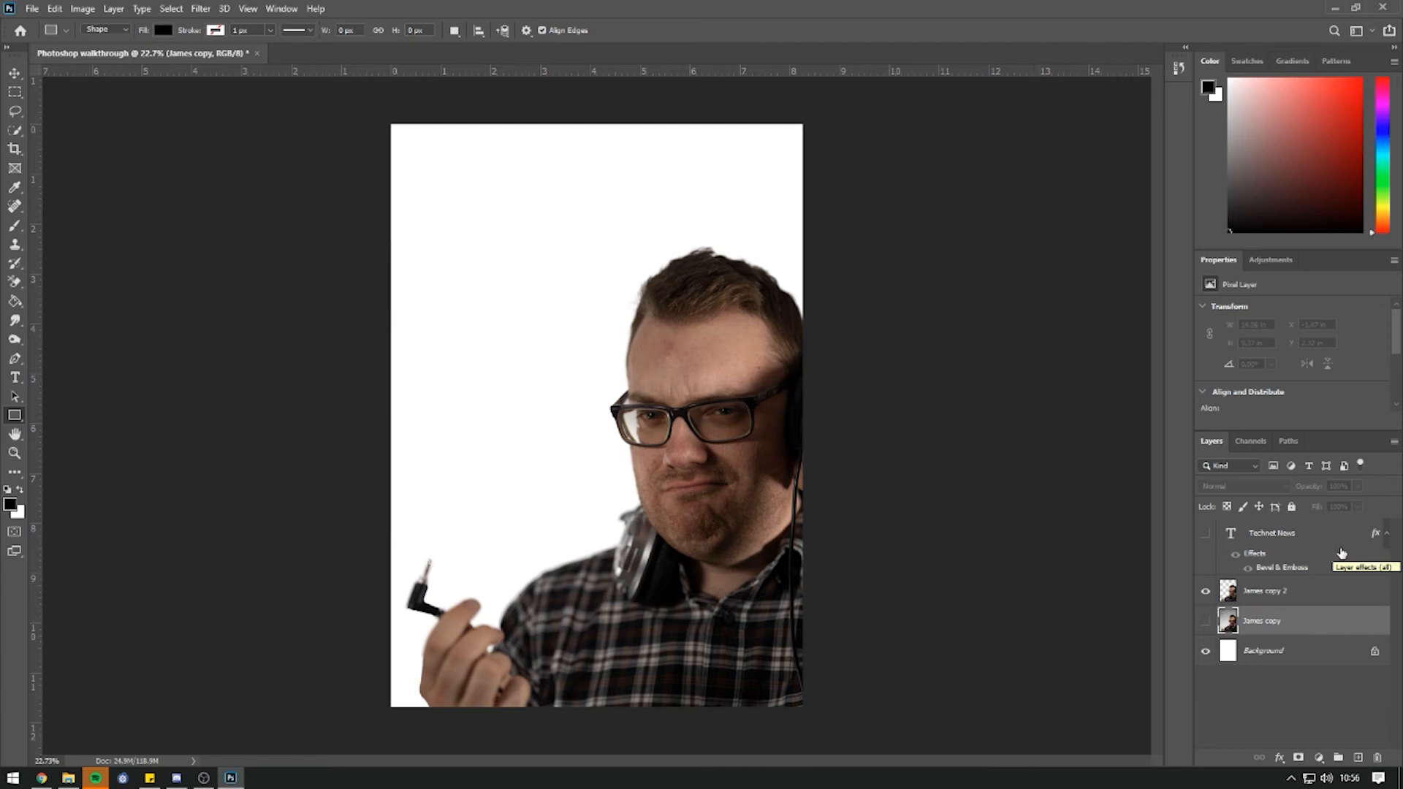
# Show the Technet News title, move the cut-out man above it, and reveal the grey backdrop.
pyautogui.click(1205, 532)
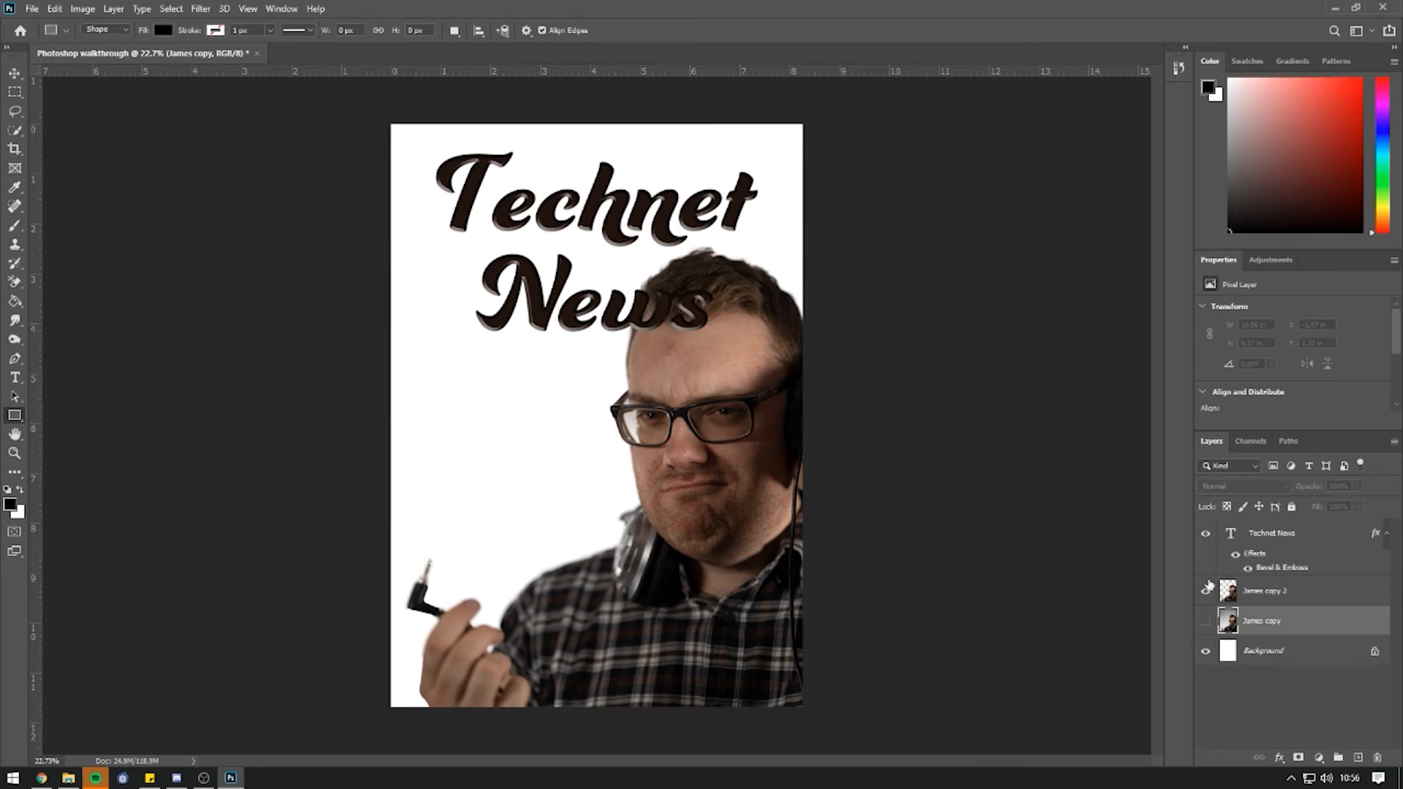
pyautogui.moveTo(1237, 596); pyautogui.dragTo(1234, 531)
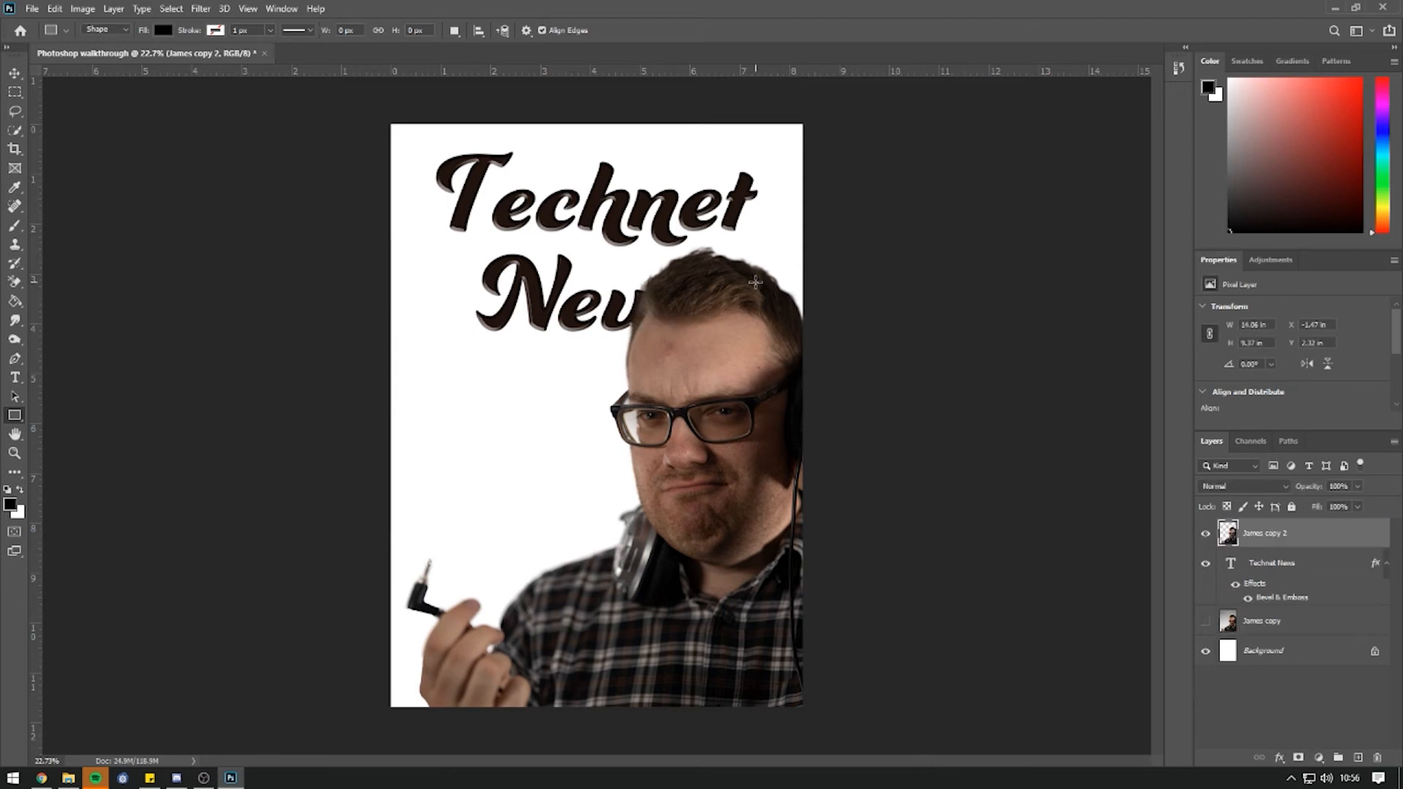
pyautogui.click(1206, 623)
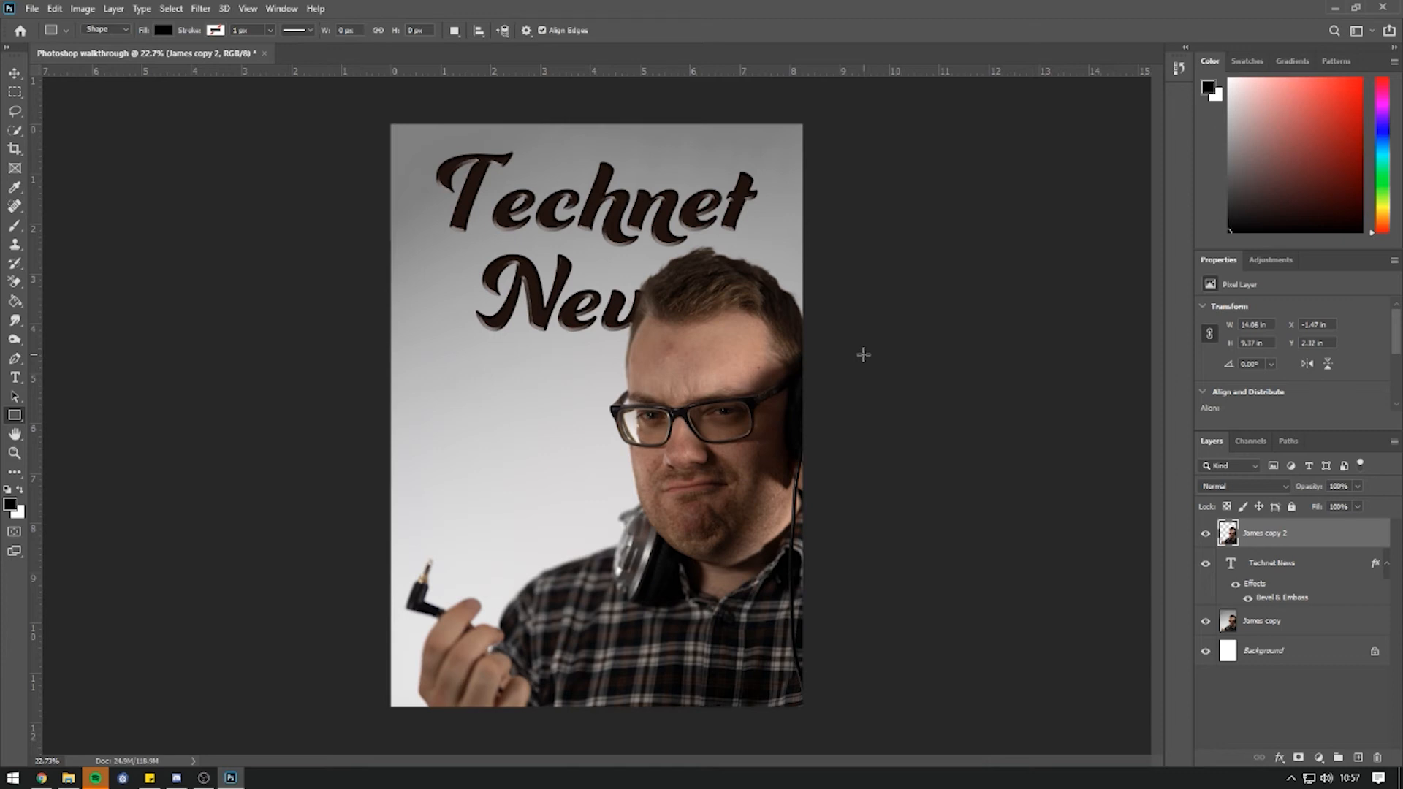
# Add a left-aligned paragraph of placeholder text in Arial 12 pt left of the man.
pyautogui.click(15, 378)
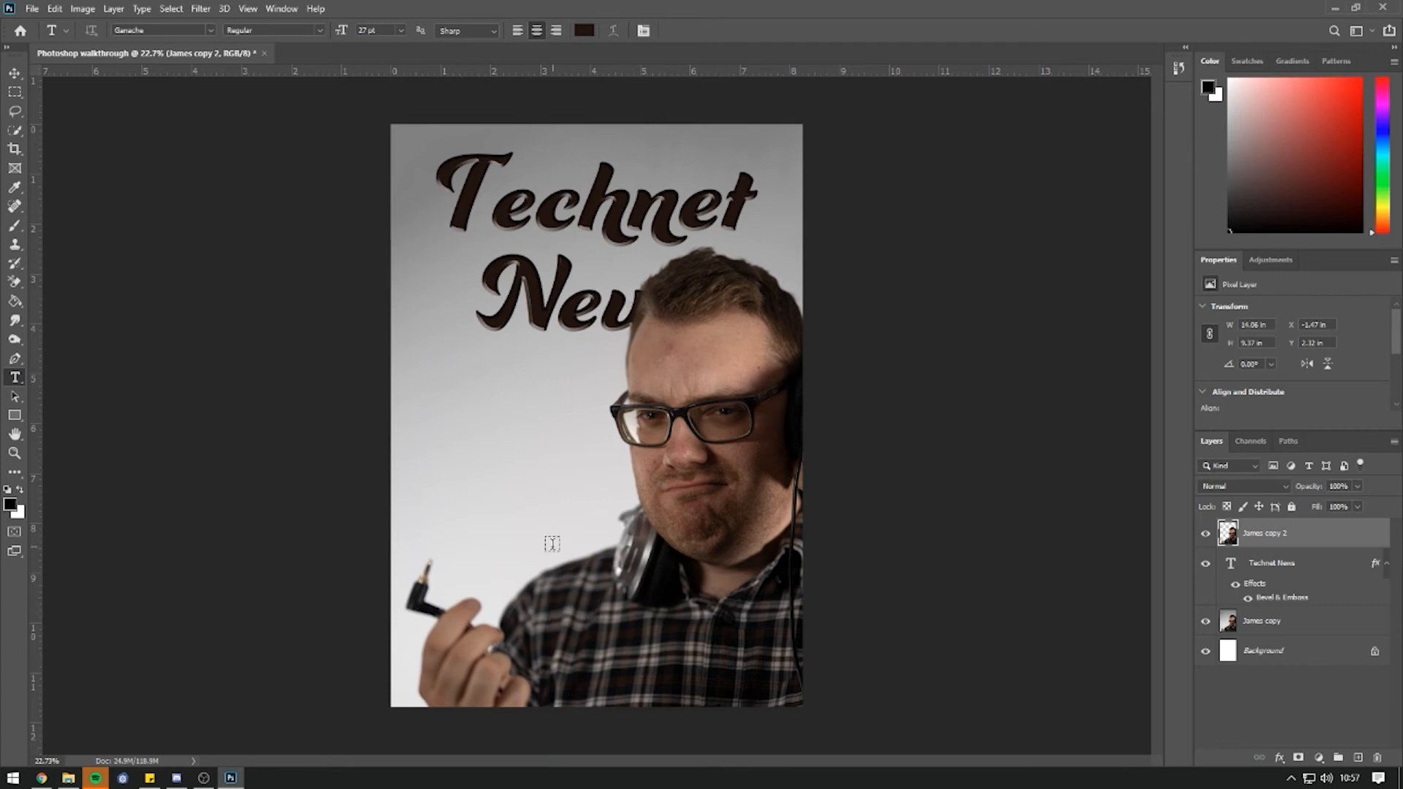
pyautogui.moveTo(427, 466); pyautogui.dragTo(587, 546)
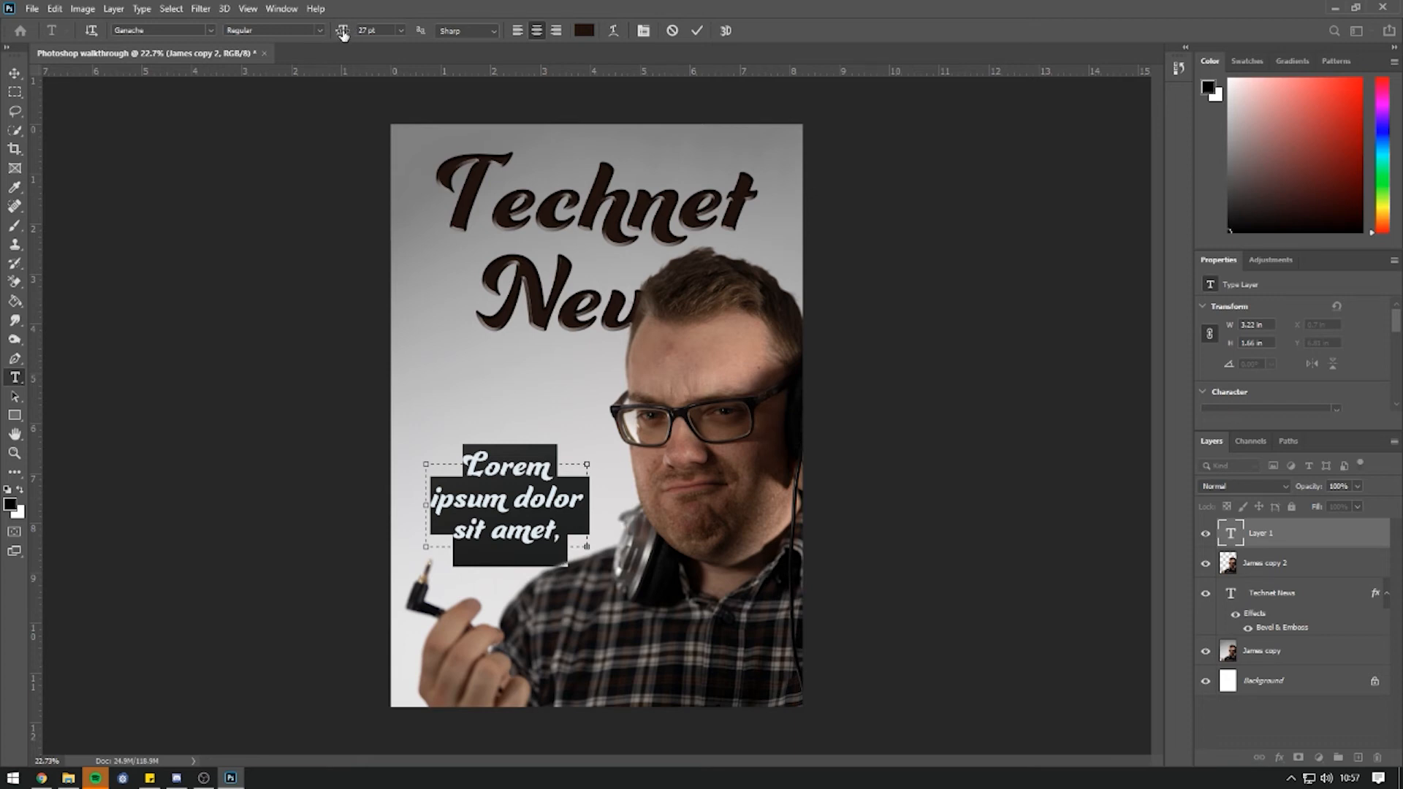
pyautogui.moveTo(342, 35); pyautogui.dragTo(339, 41)
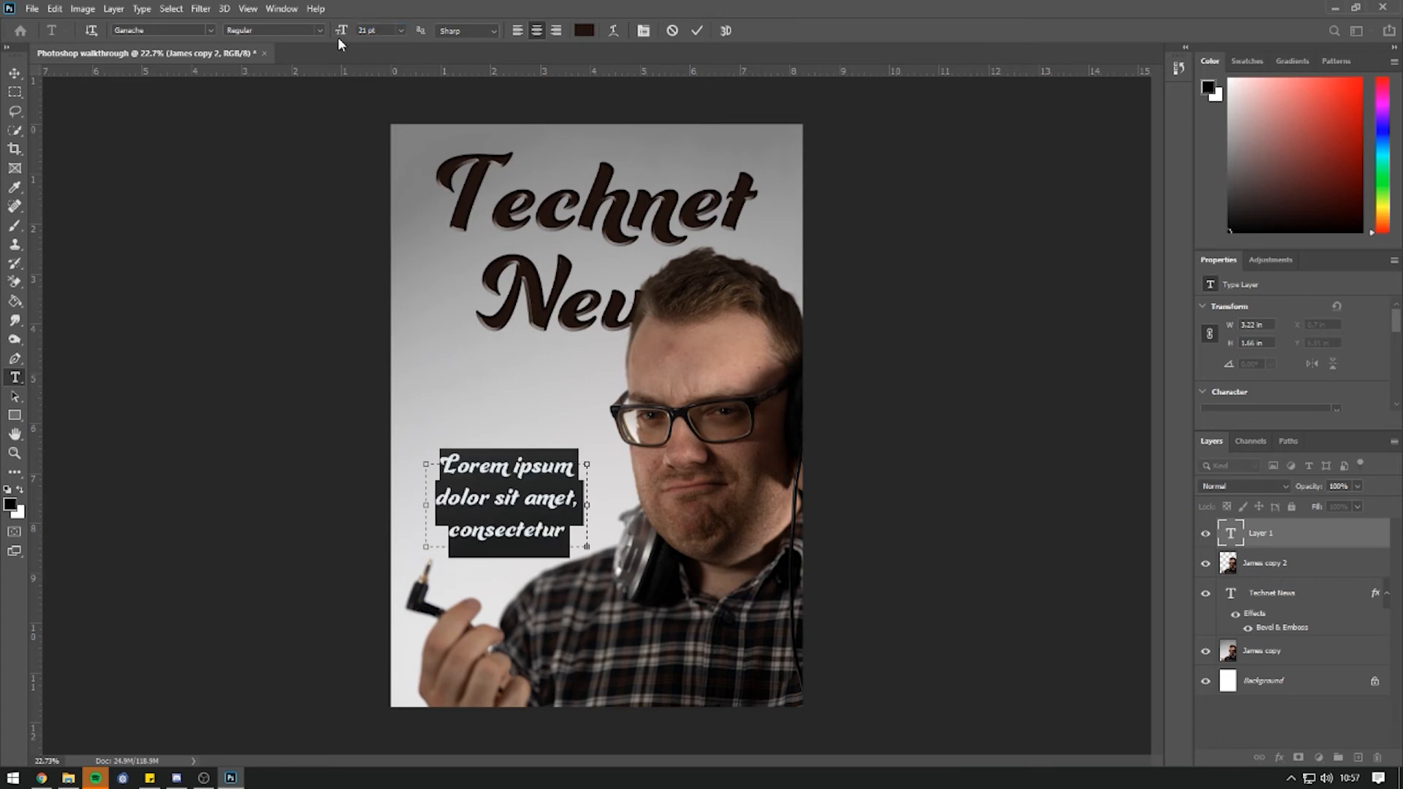
pyautogui.click(211, 30)
pyautogui.click(202, 88)
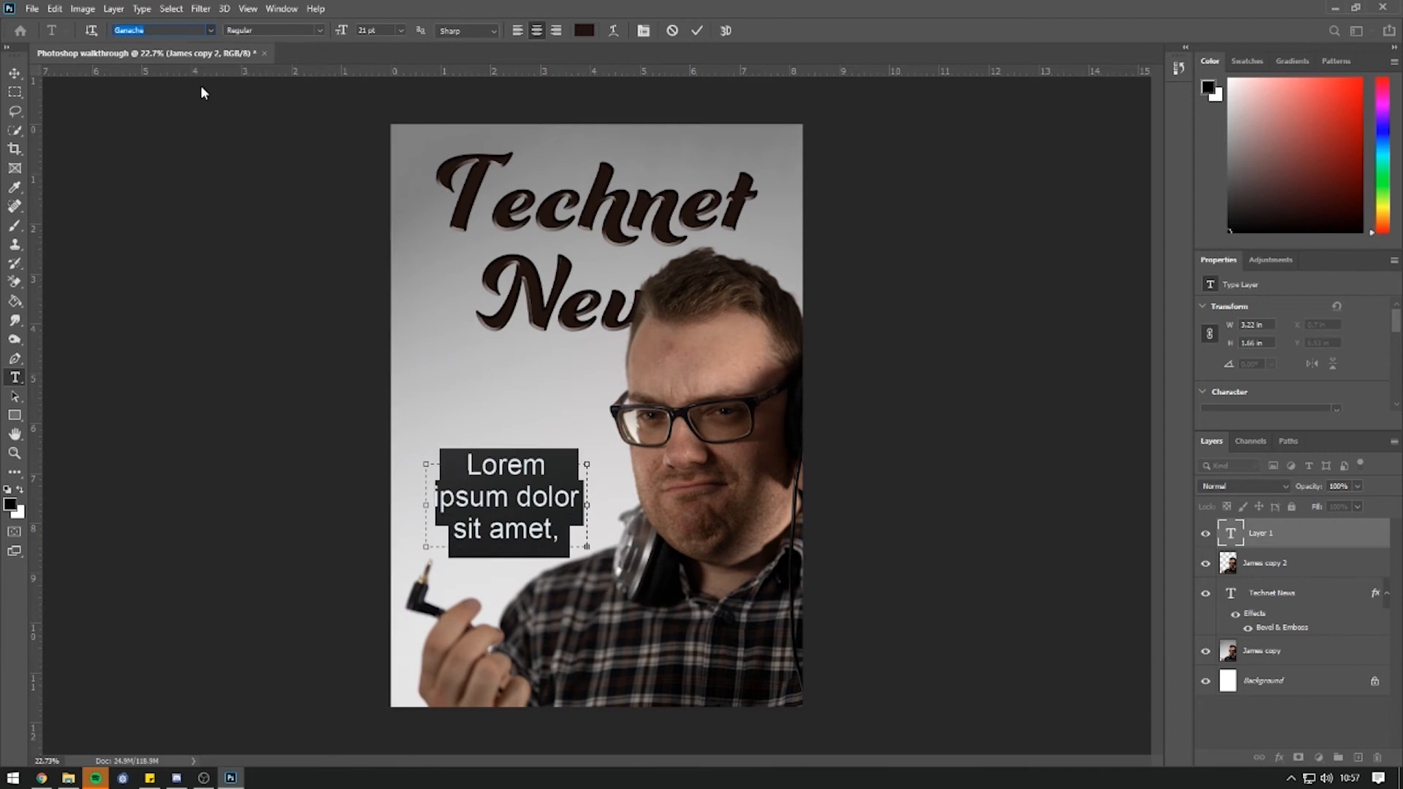
pyautogui.click(517, 31)
pyautogui.moveTo(350, 35); pyautogui.dragTo(340, 33)
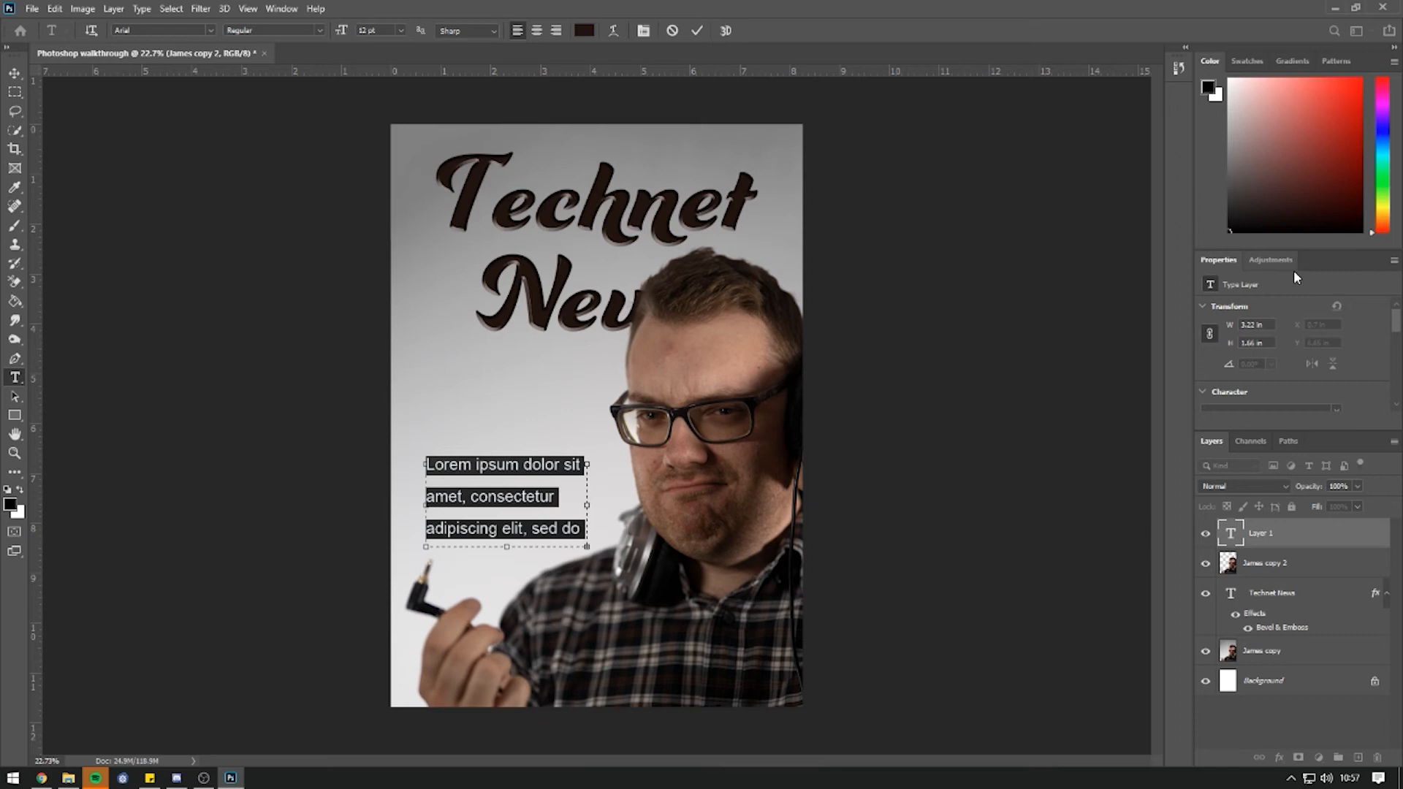
# Type 'Interview with Technician sensation...' and set it to 21 pt with 34.44 pt line spacing.
pyautogui.scroll(-4, 1396, 324)
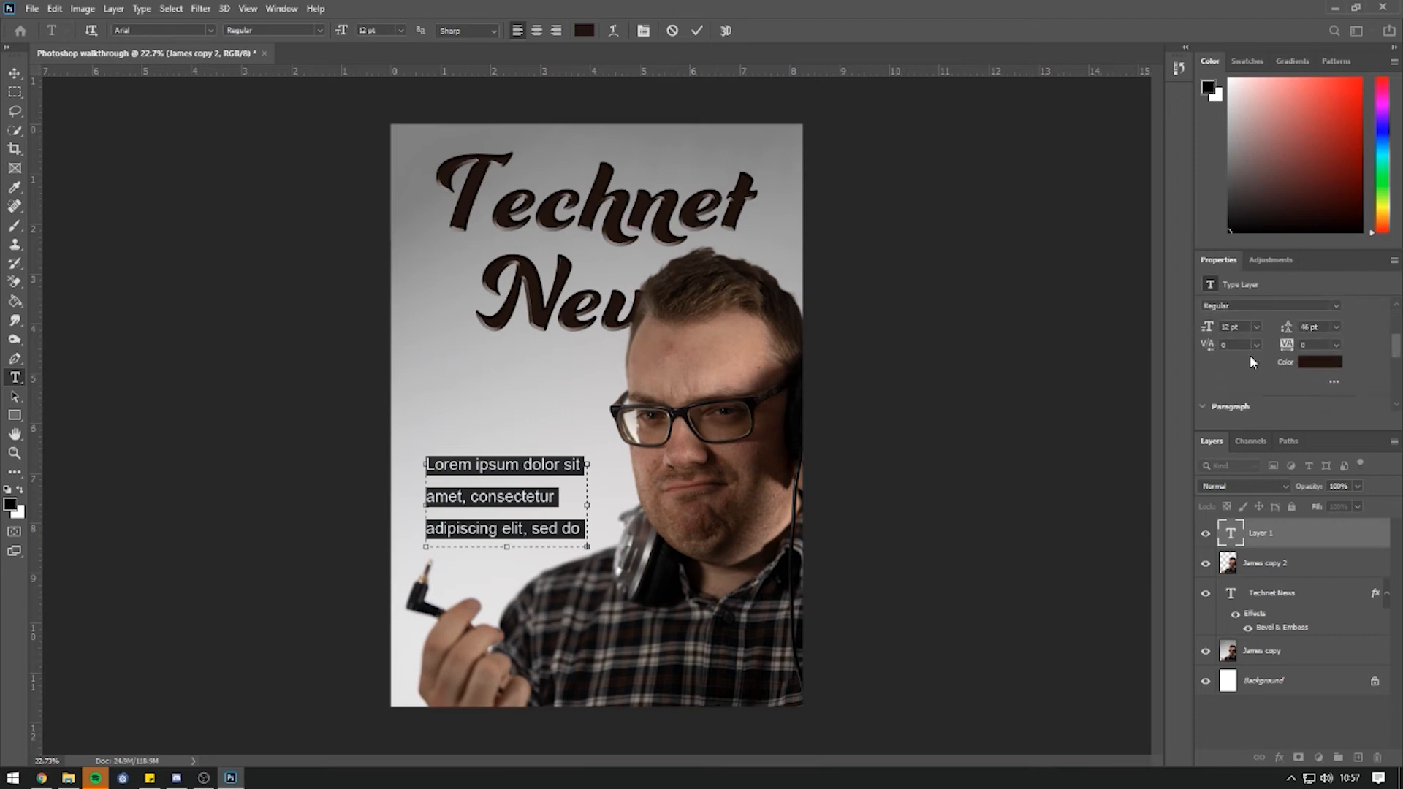
pyautogui.click(1335, 329)
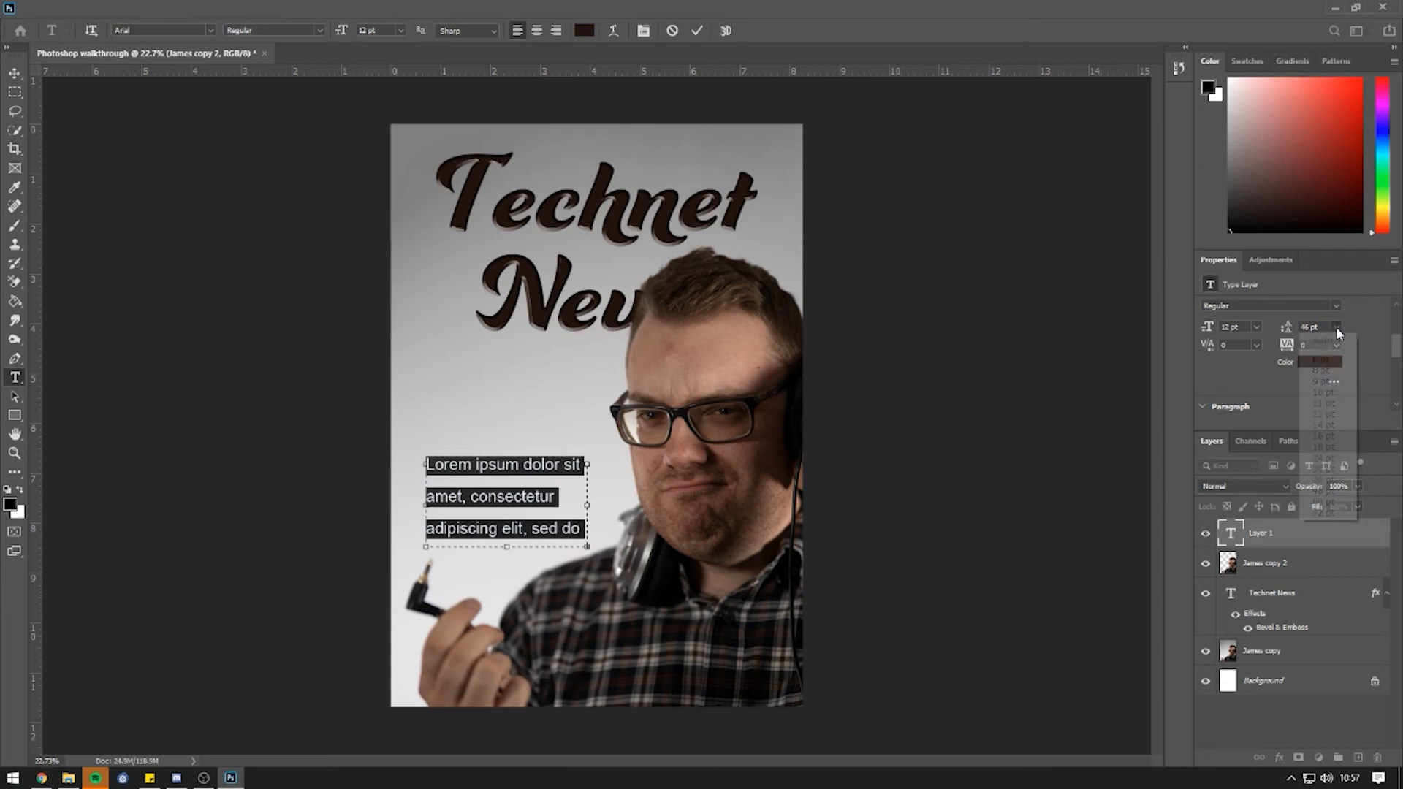
pyautogui.click(1323, 341)
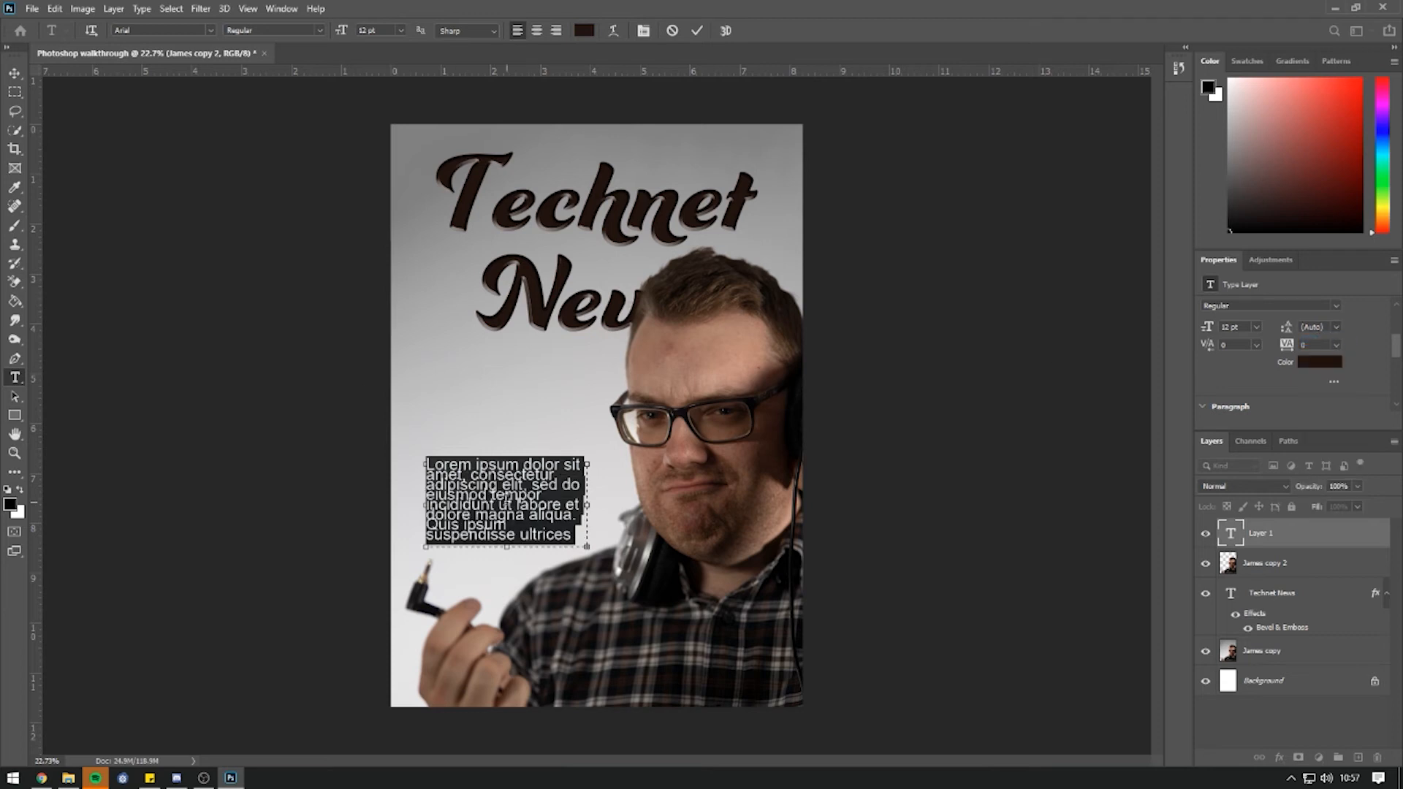
pyautogui.moveTo(1289, 330); pyautogui.dragTo(1292, 330)
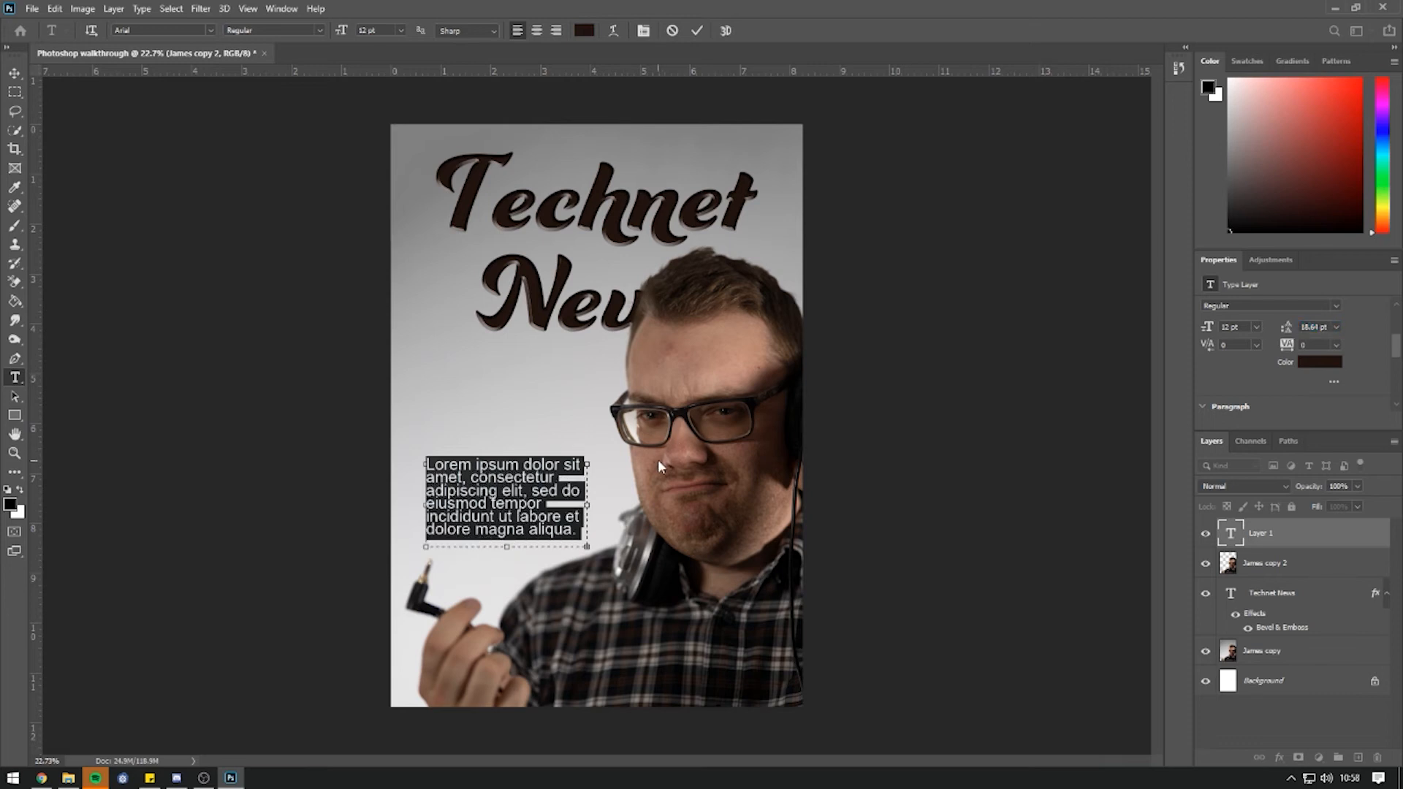
pyautogui.write('Interview with Tec')
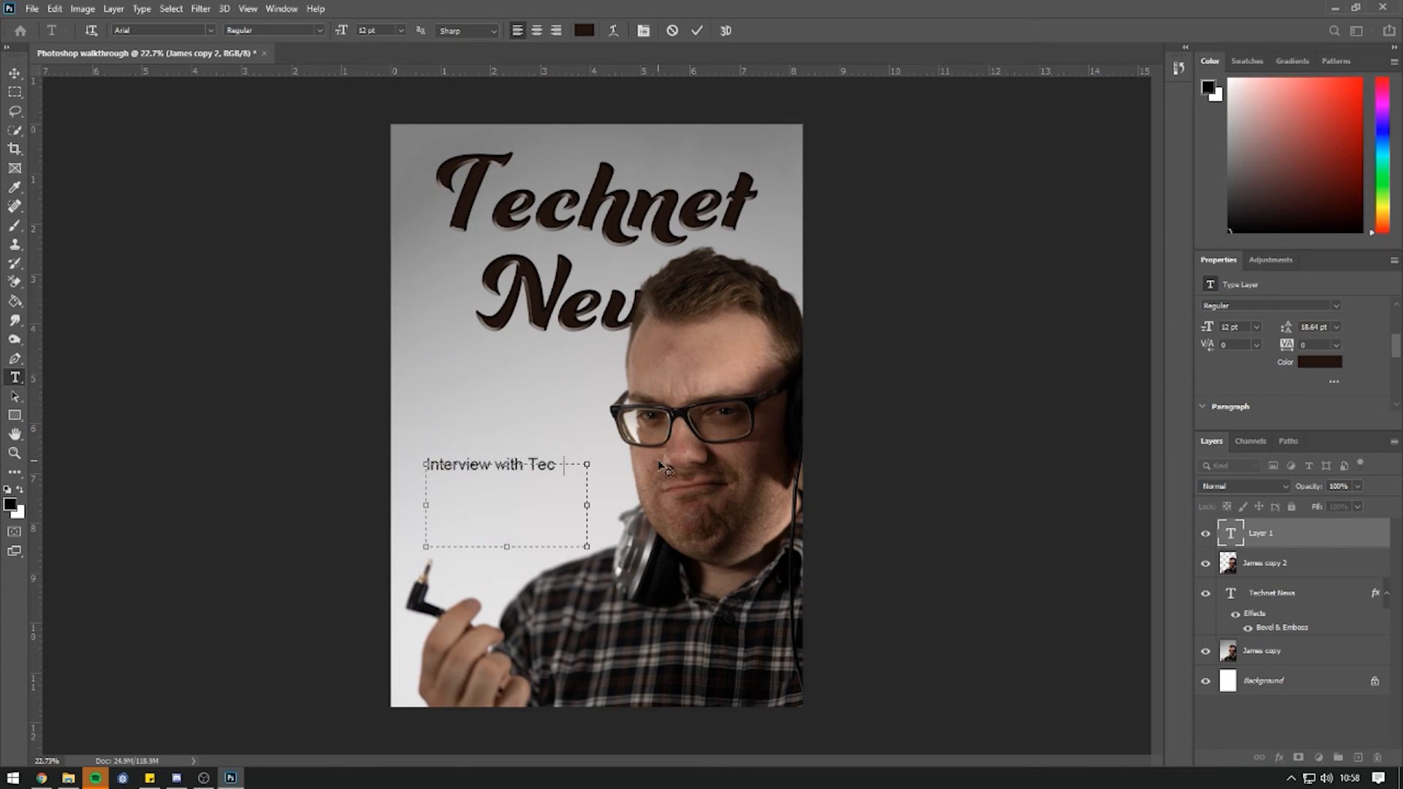
pyautogui.write('hnician sensa')
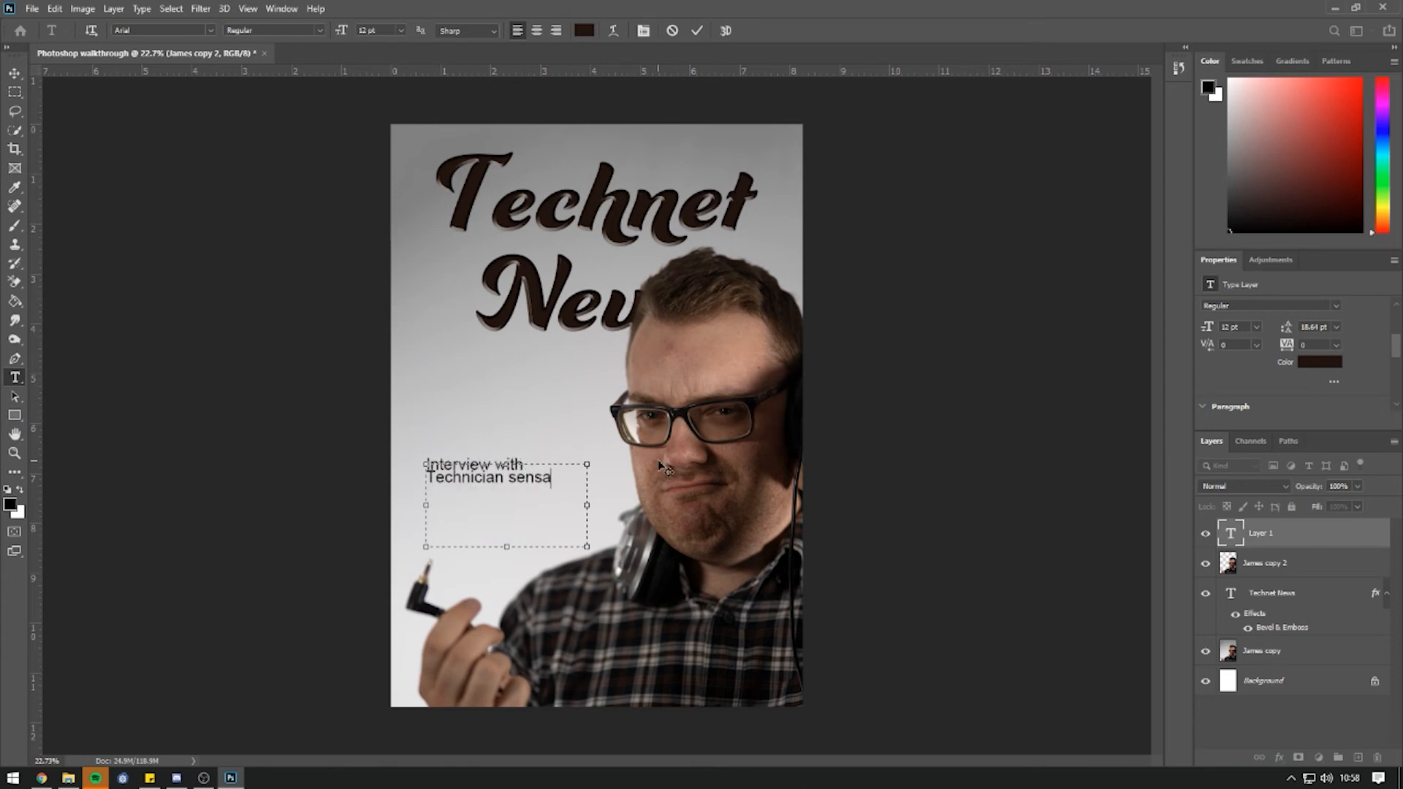
pyautogui.write('tion...')
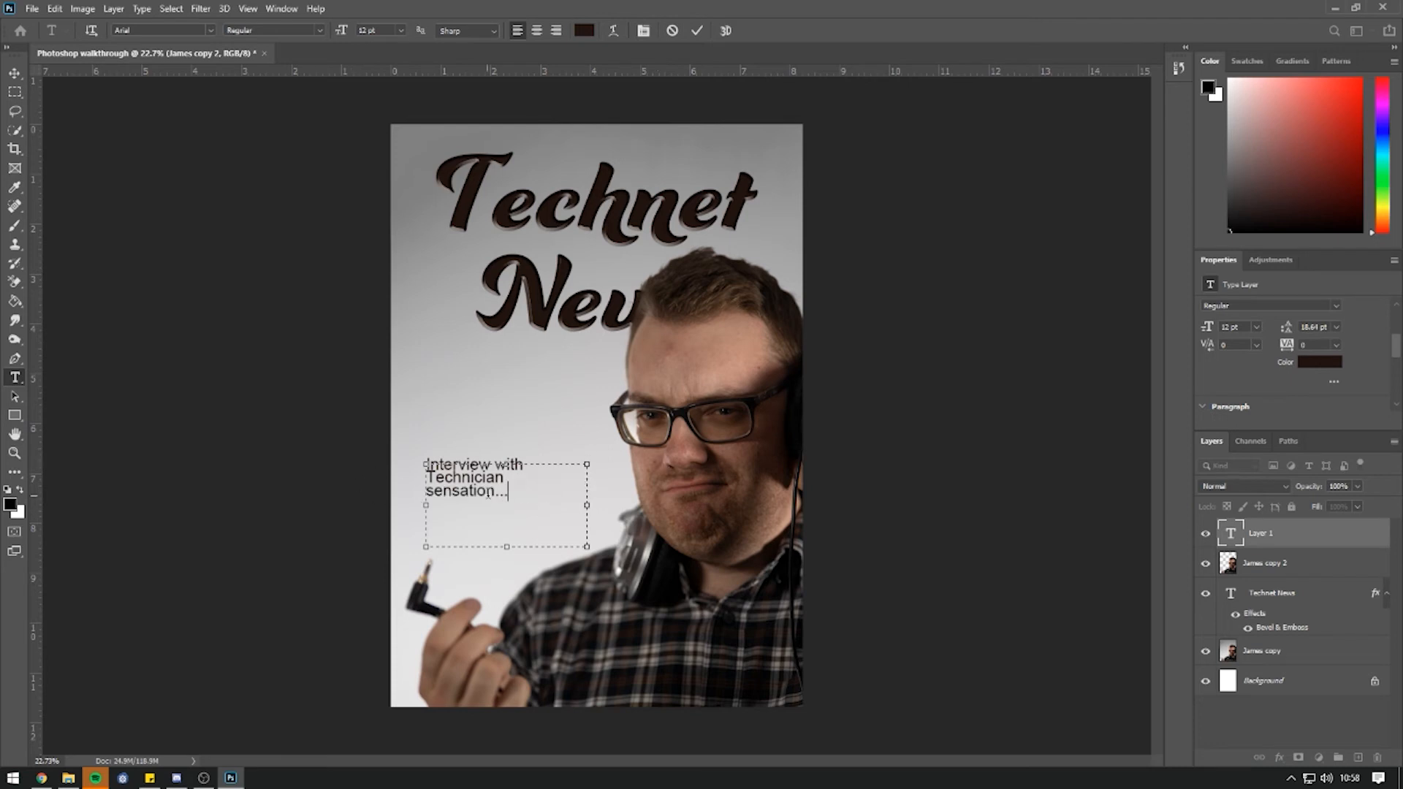
pyautogui.hotkey('ctrl', 'a')
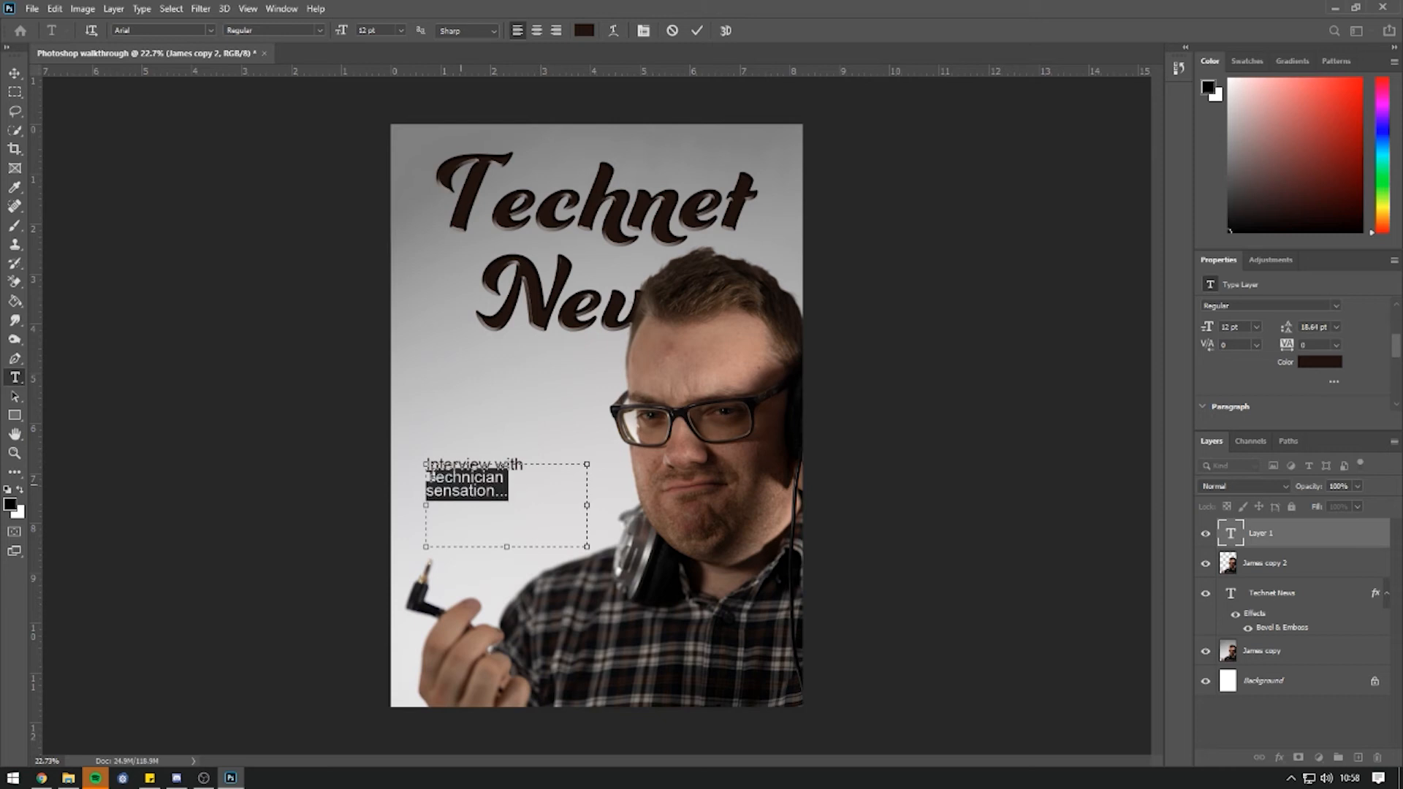
pyautogui.moveTo(342, 32); pyautogui.dragTo(346, 34)
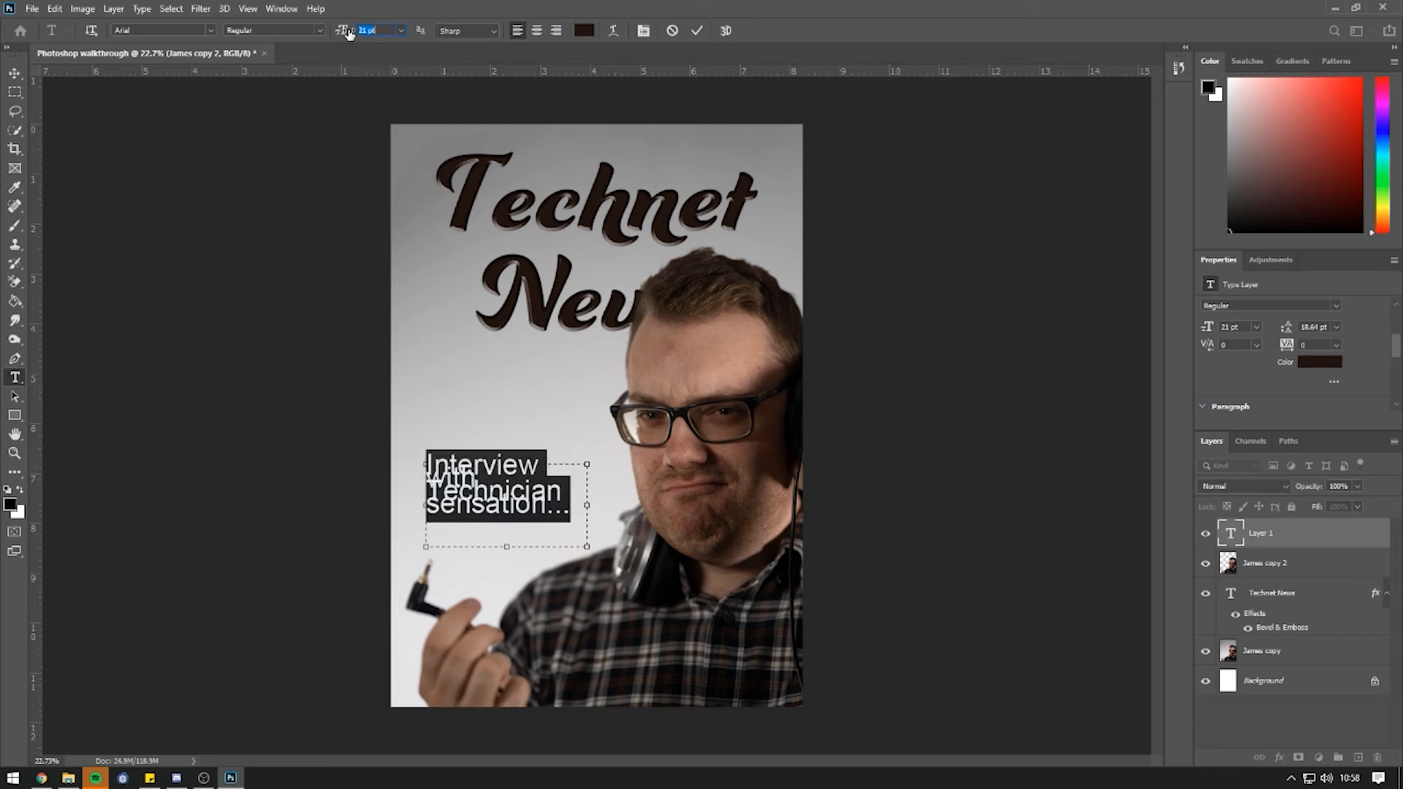
pyautogui.moveTo(1291, 328); pyautogui.dragTo(1292, 328)
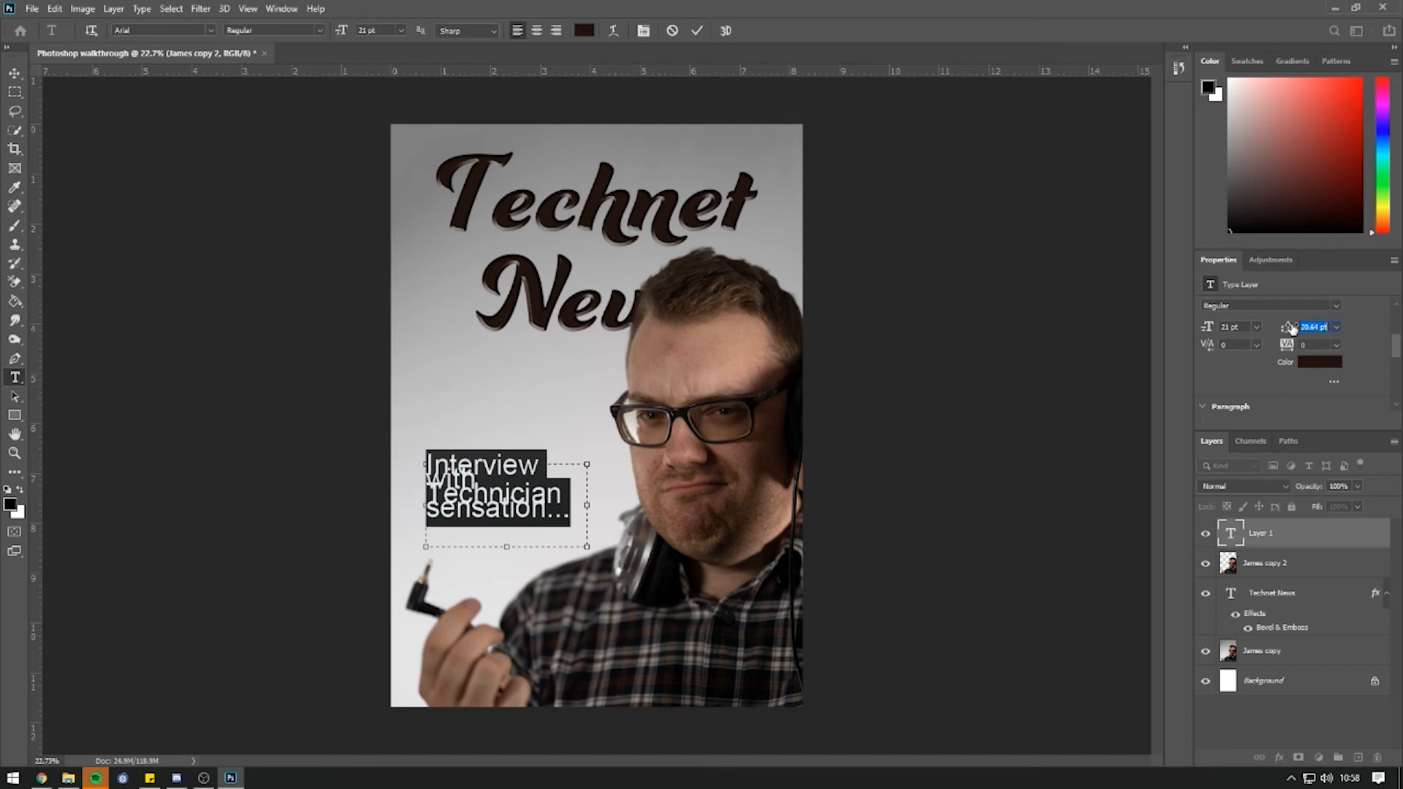
pyautogui.click(1338, 328)
pyautogui.click(1325, 341)
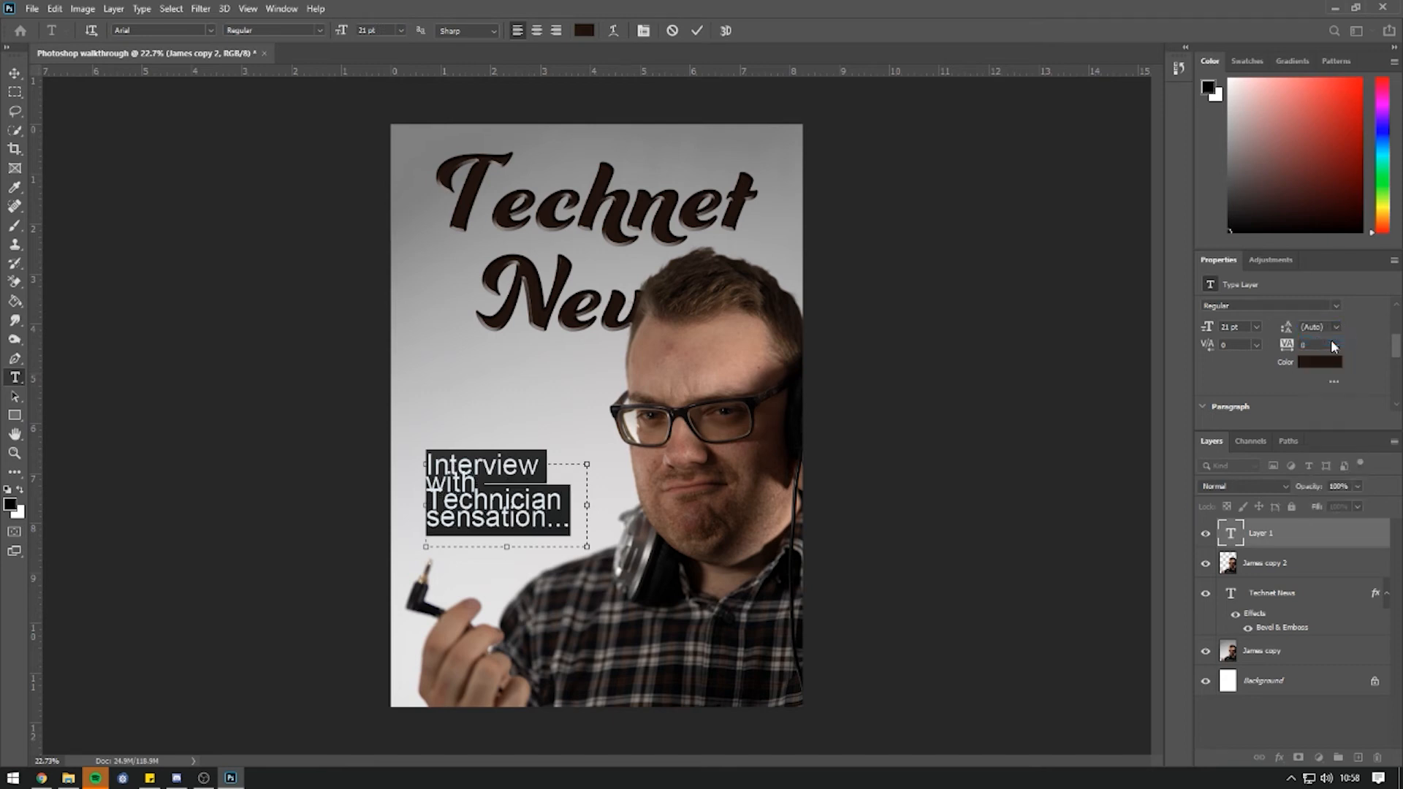
pyautogui.moveTo(1287, 328); pyautogui.dragTo(1295, 329)
# Enlarge the text box to reveal the last line, commit, and move the caption higher.
pyautogui.moveTo(507, 547); pyautogui.dragTo(506, 559)
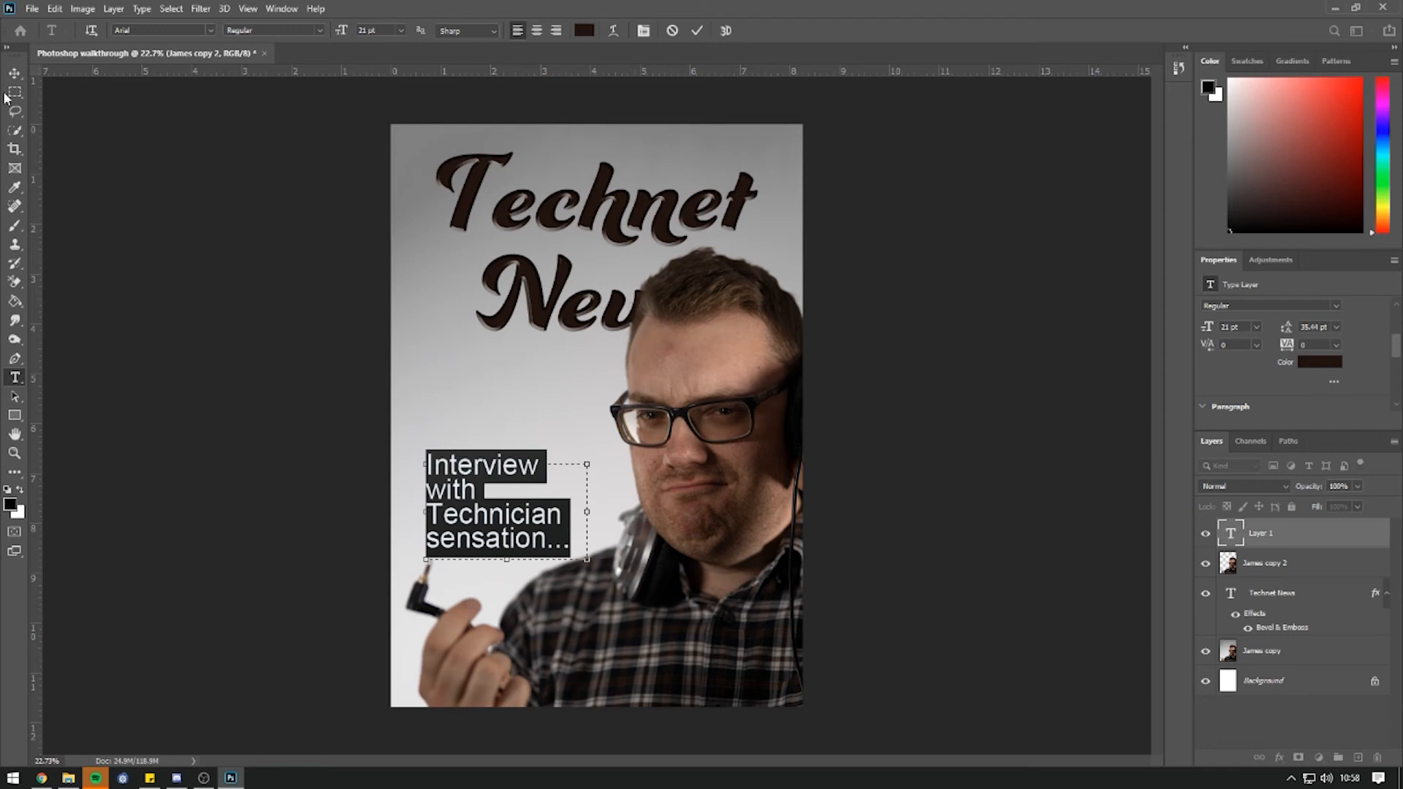
pyautogui.click(14, 73)
pyautogui.moveTo(441, 503); pyautogui.dragTo(441, 468)
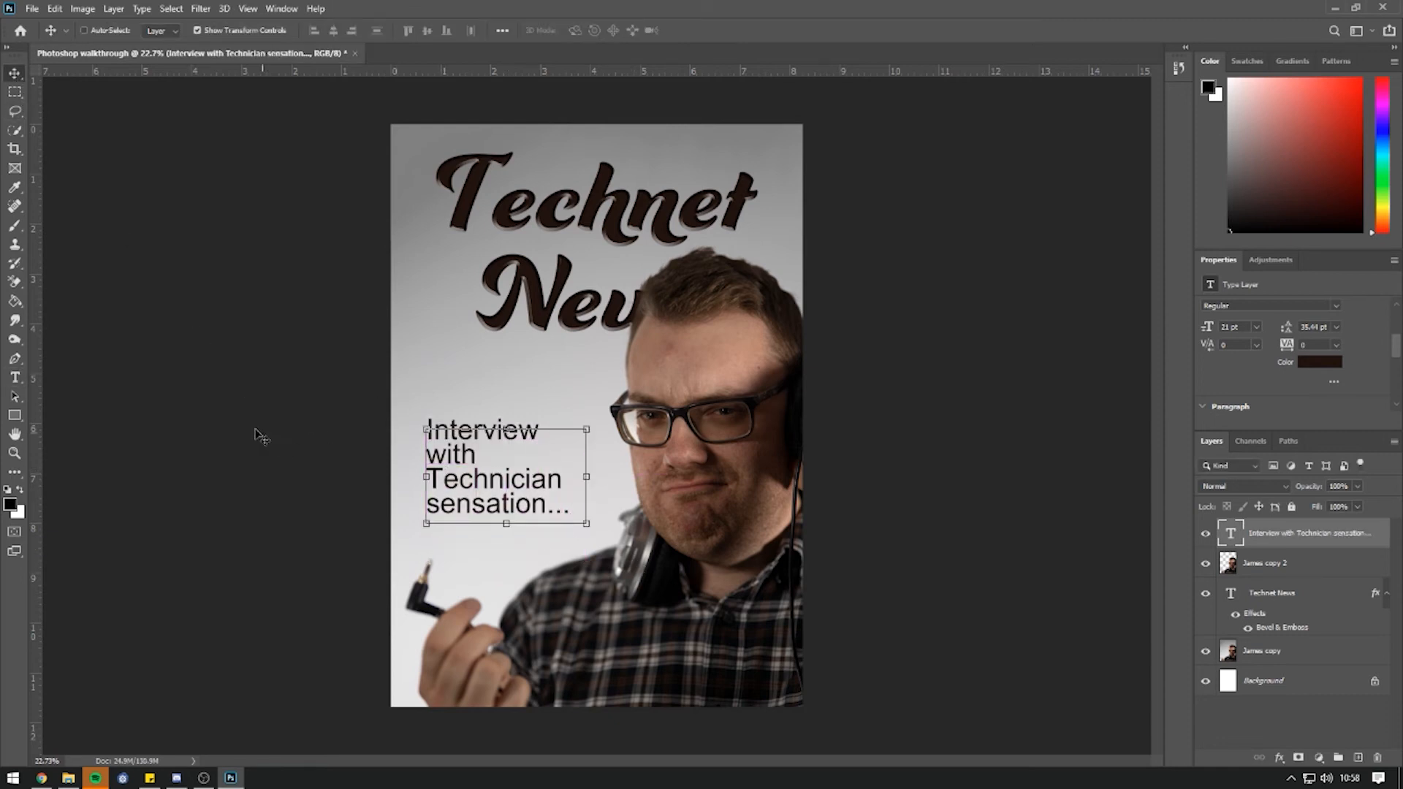
pyautogui.click(16, 378)
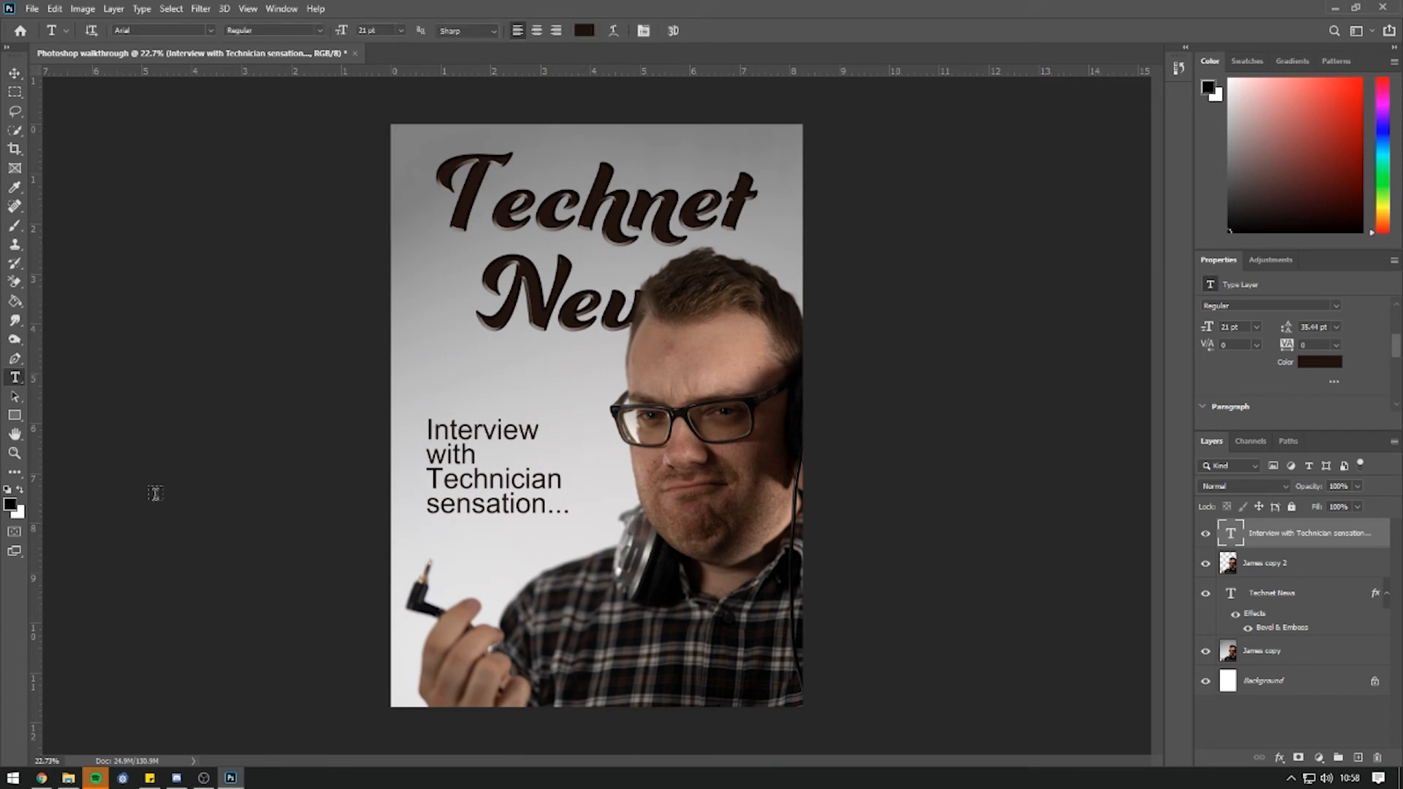
# Type the man's name in DrCarbfred Pro script below the caption and nudge it slightly lower.
pyautogui.click(430, 539)
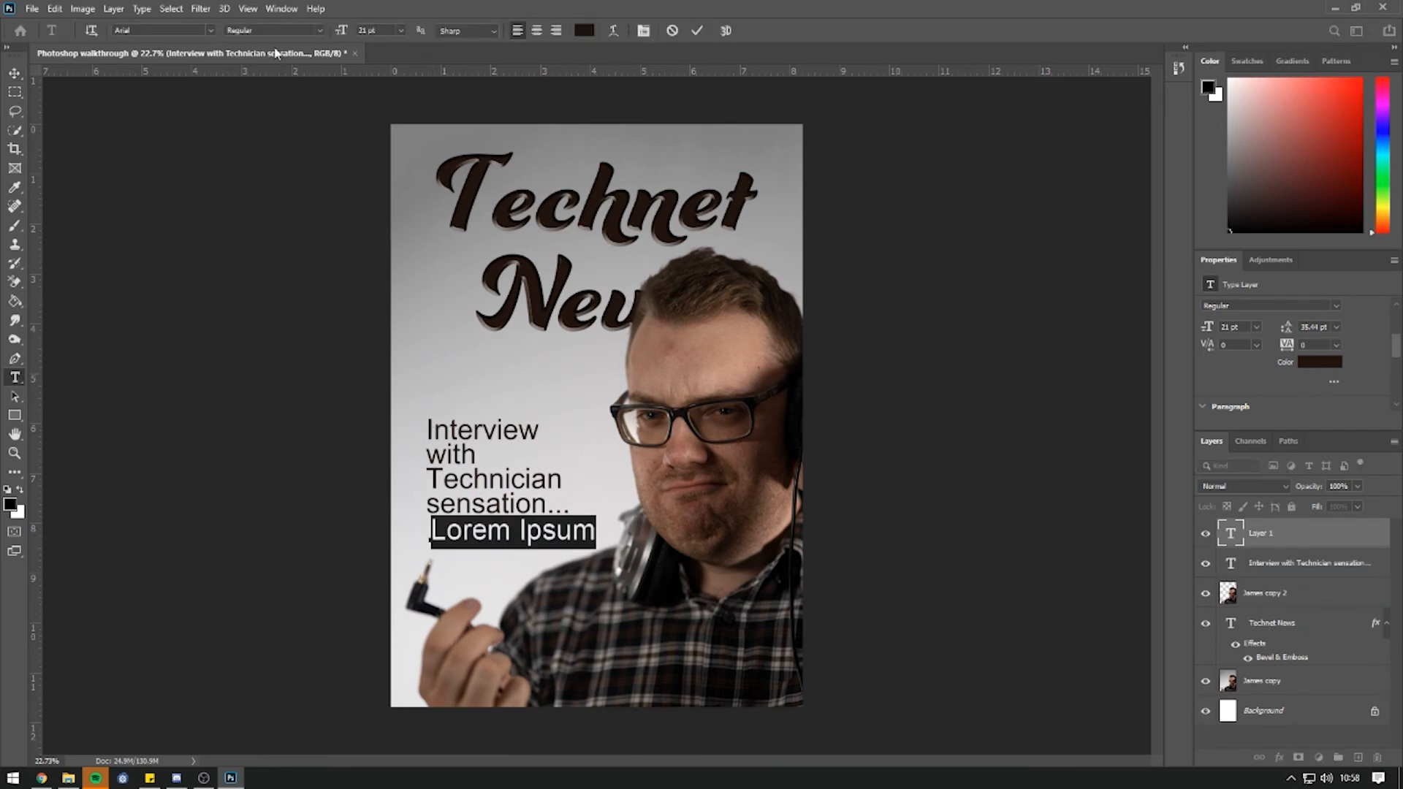
pyautogui.click(210, 31)
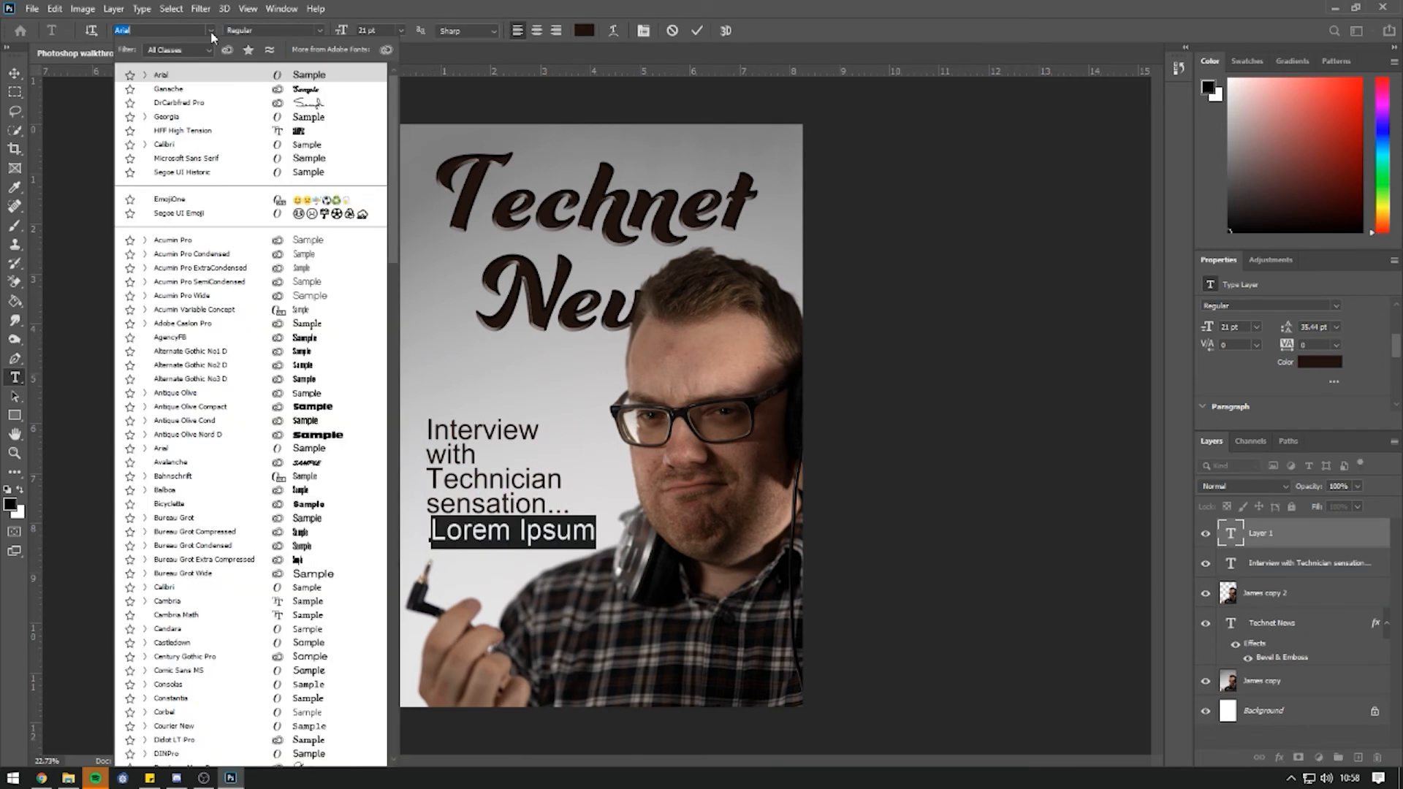
pyautogui.click(201, 107)
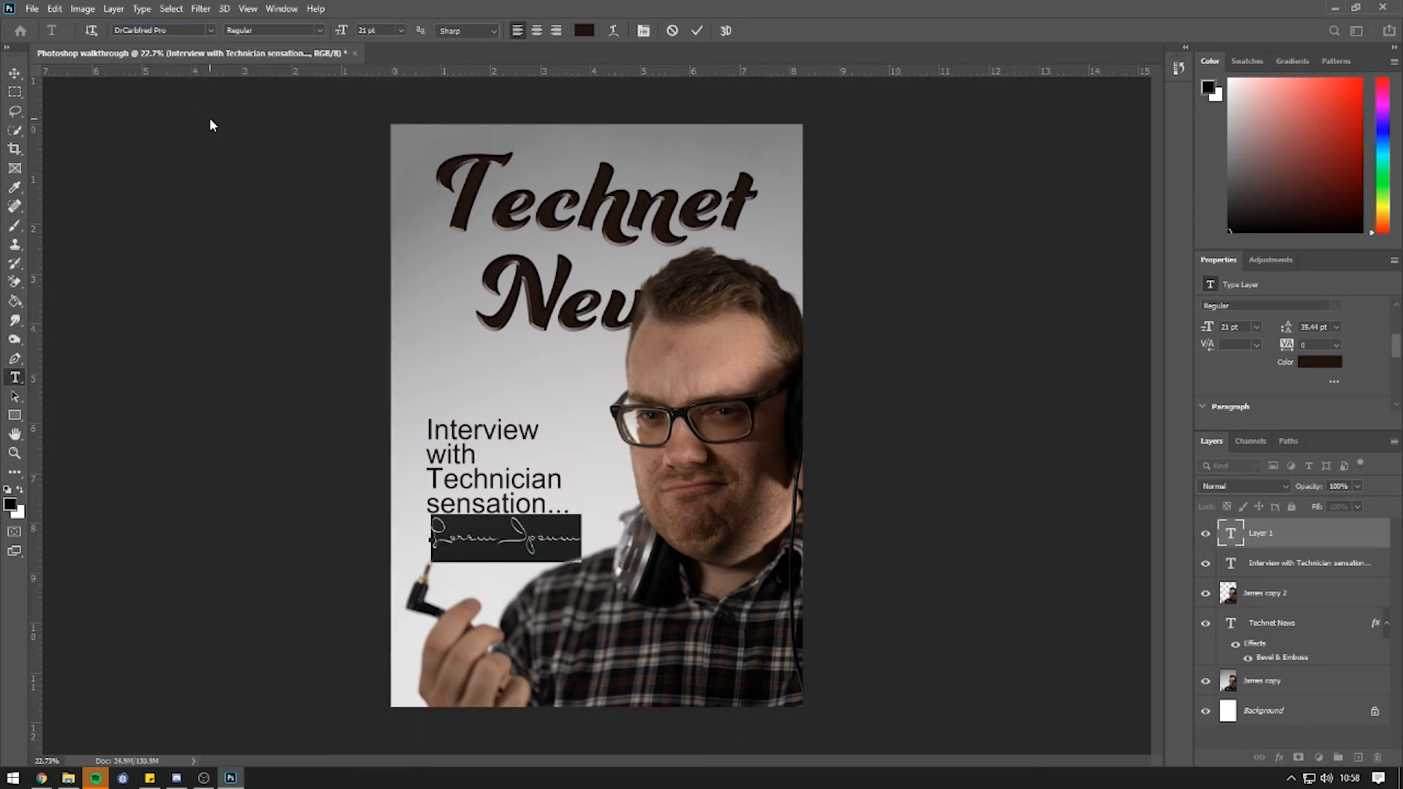
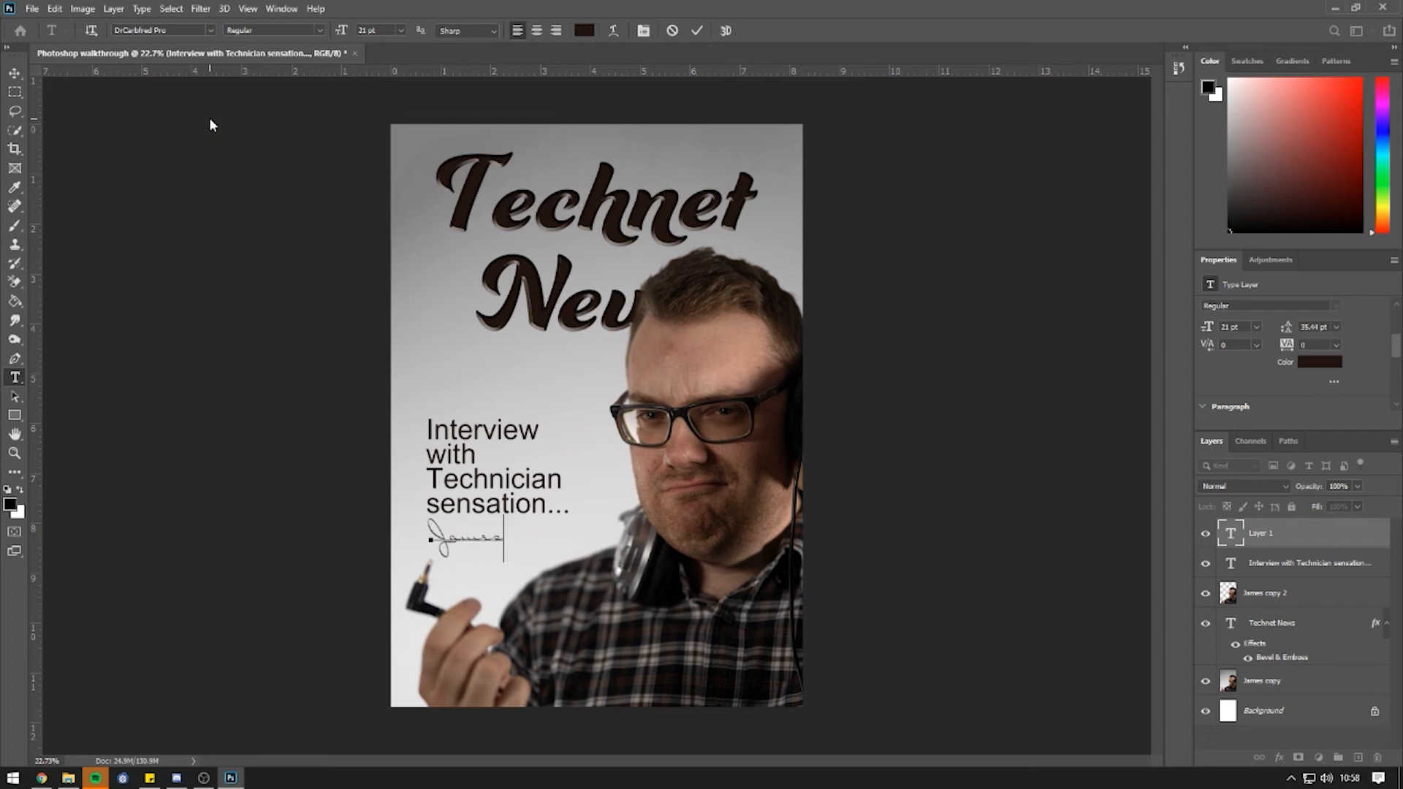
pyautogui.click(215, 250)
pyautogui.press('v')
pyautogui.moveTo(524, 537); pyautogui.dragTo(524, 543)
pyautogui.click(15, 92)
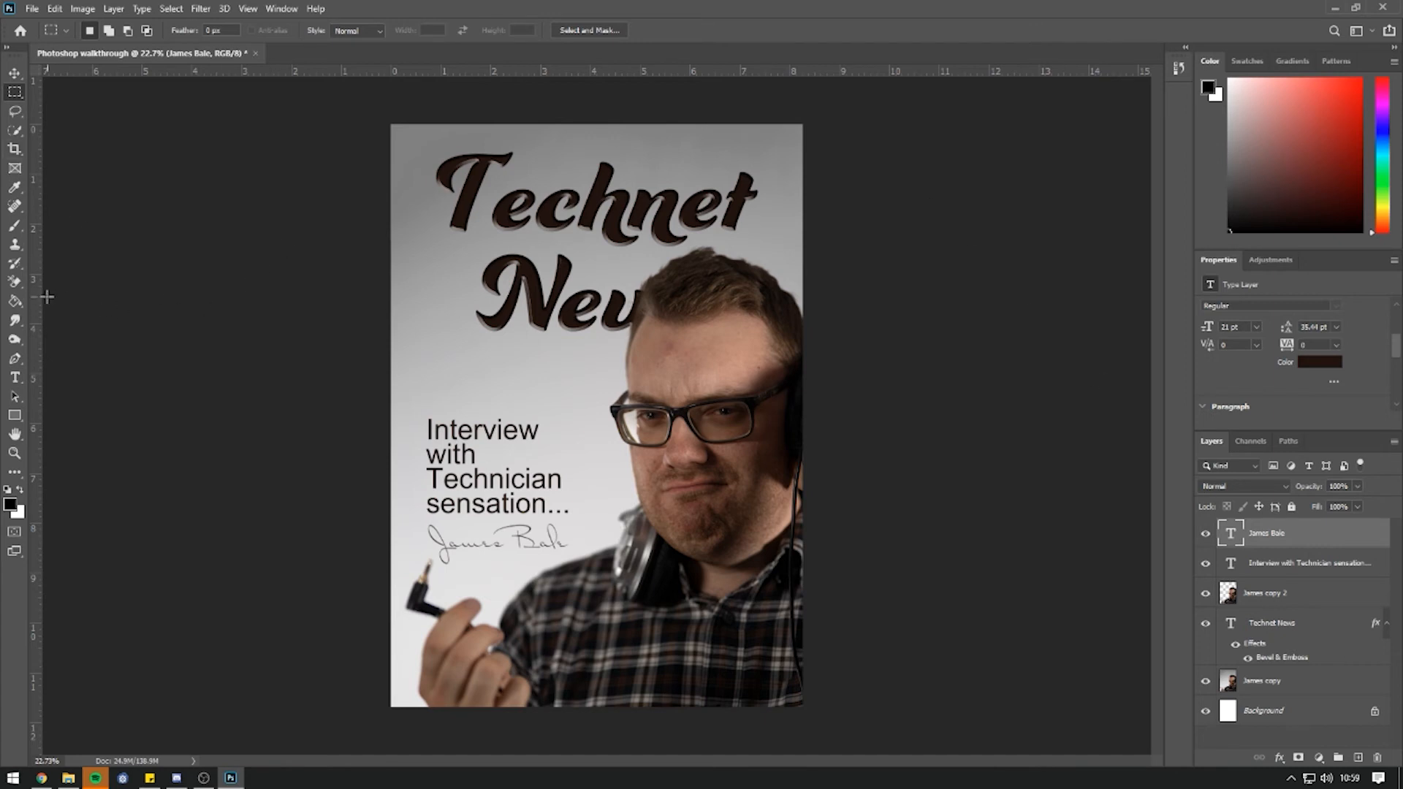
# Place a vertical guide, then enlarge the Technet News title slightly and shift it down-right.
pyautogui.moveTo(37, 297); pyautogui.dragTo(439, 287)
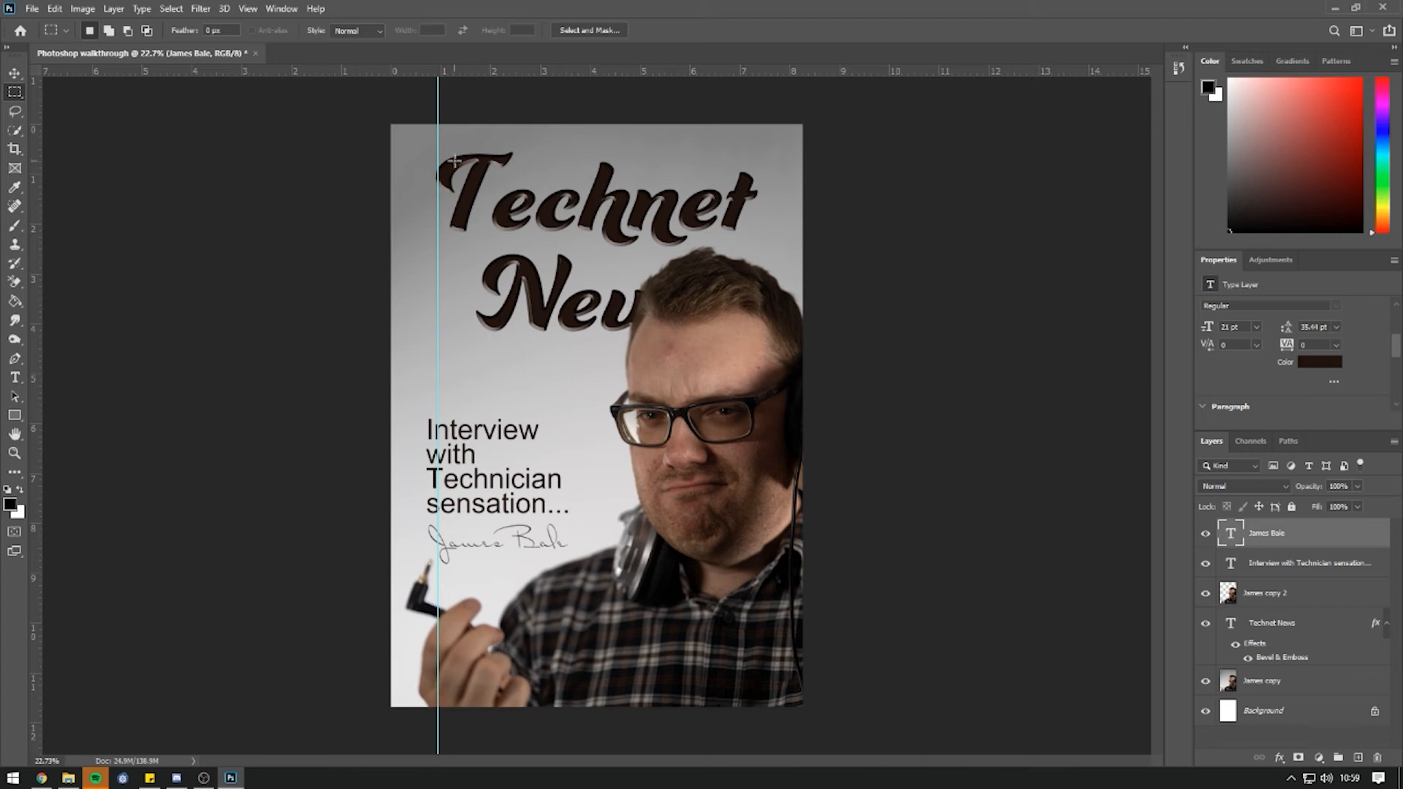
pyautogui.click(1241, 627)
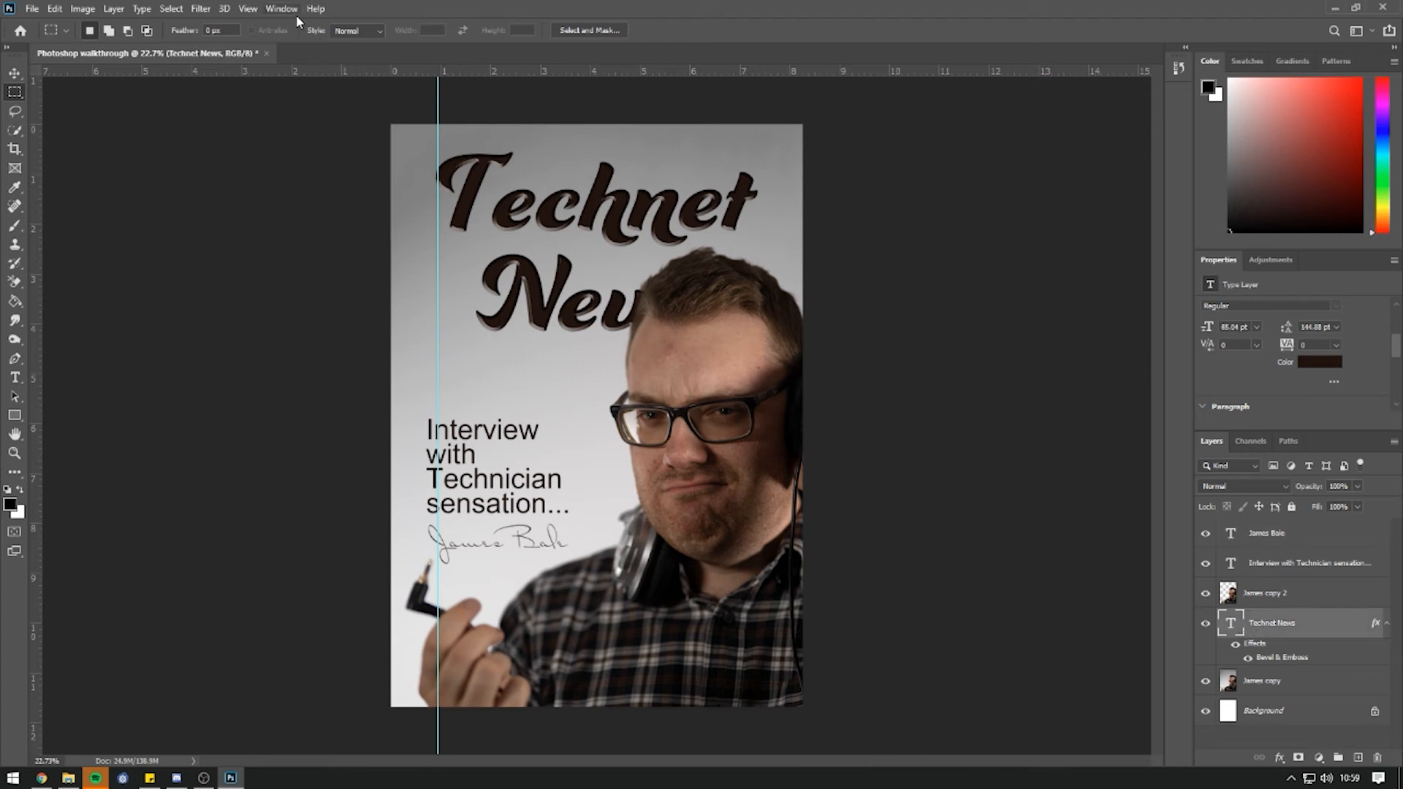
pyautogui.hotkey('ctrl', 't')
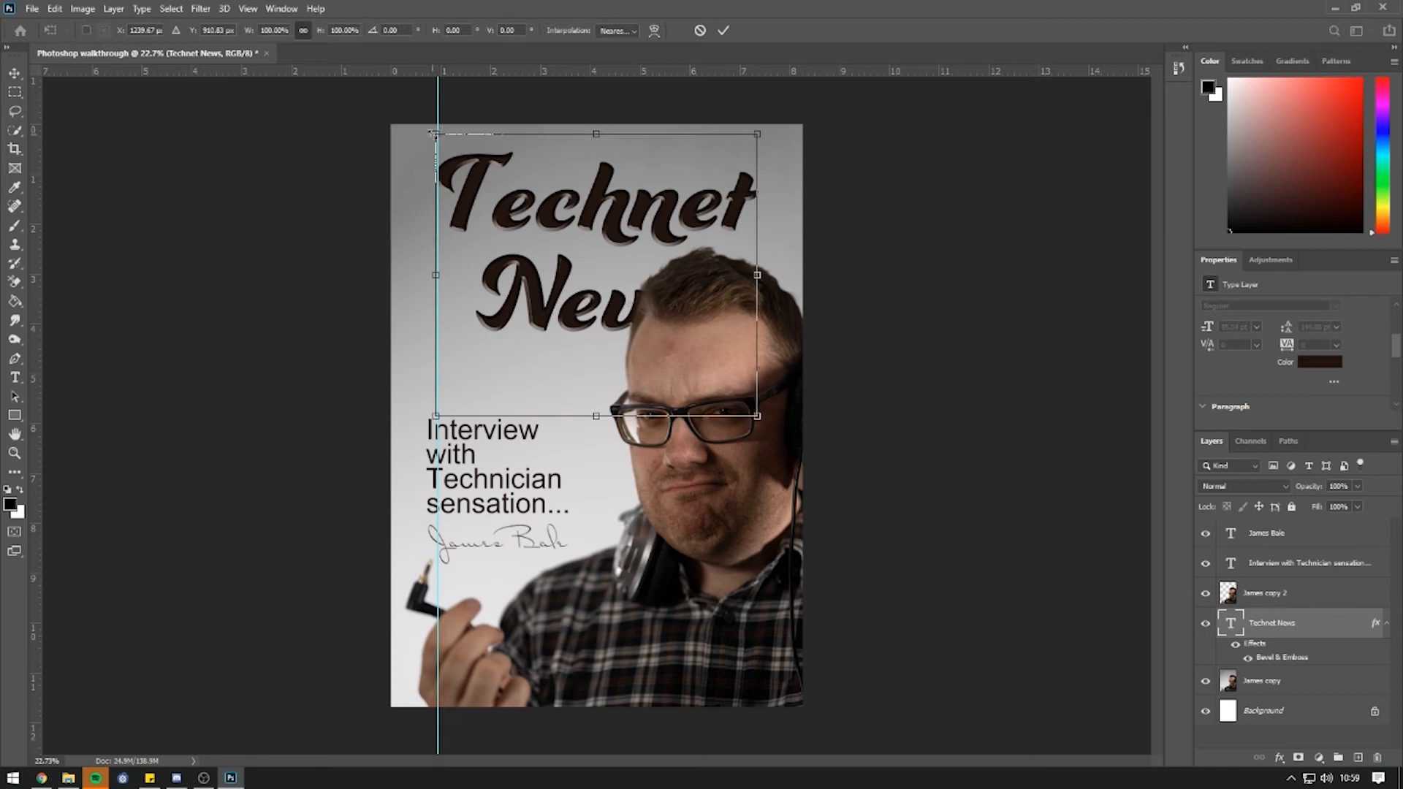
pyautogui.moveTo(427, 130); pyautogui.dragTo(417, 118)
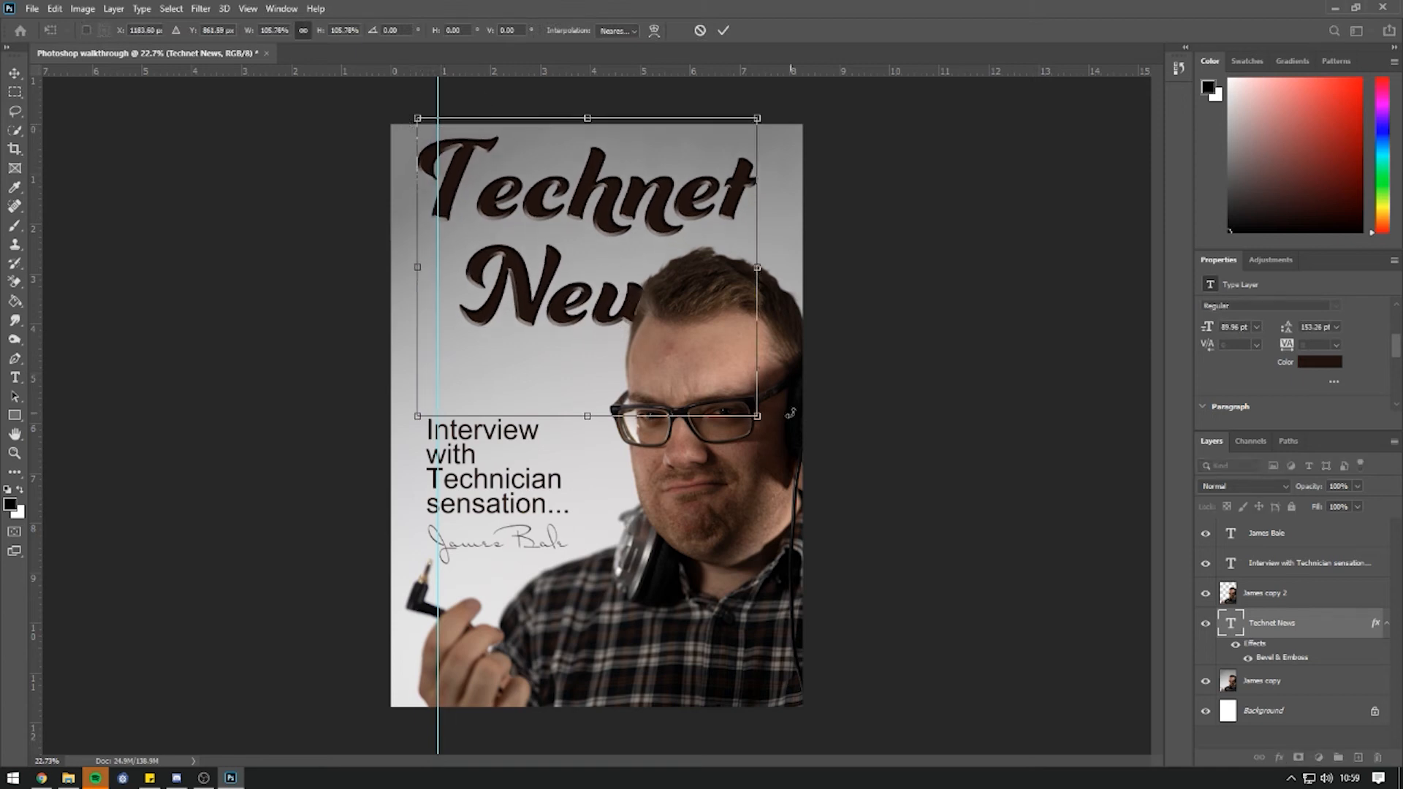
pyautogui.moveTo(758, 418); pyautogui.dragTo(771, 429)
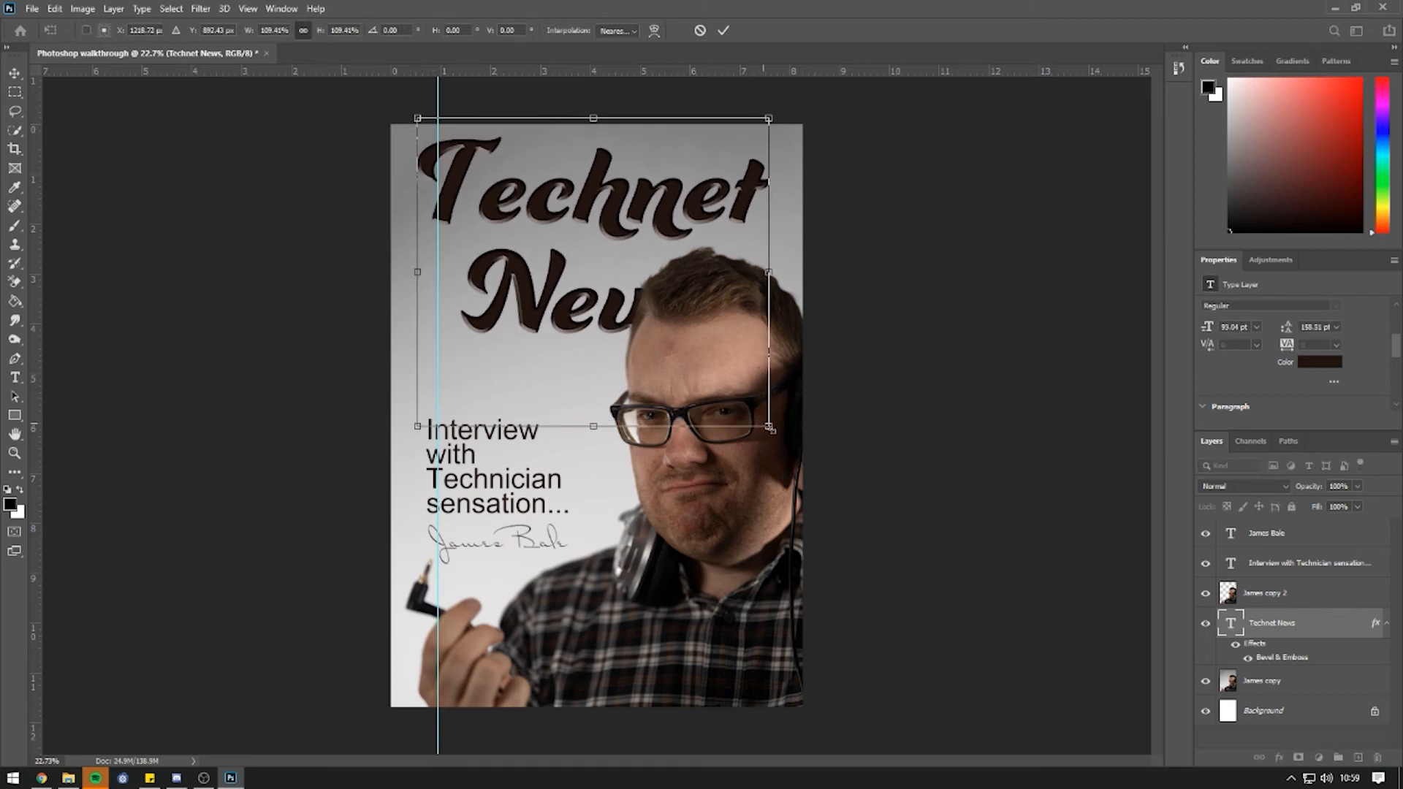
pyautogui.moveTo(613, 220); pyautogui.dragTo(616, 227)
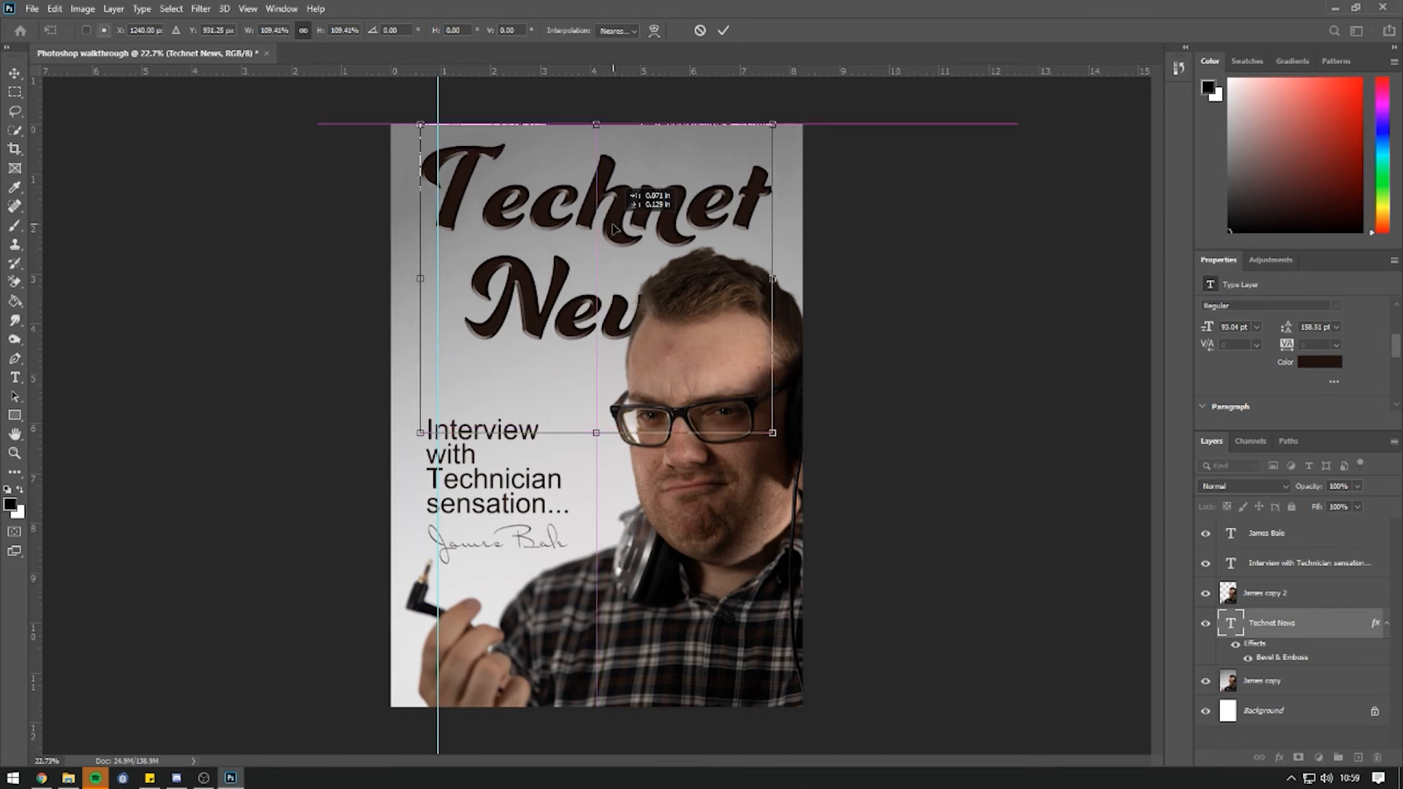
pyautogui.press('Return')
# Line the vertical guide up with the Technet News title's left edge.
pyautogui.press('m')
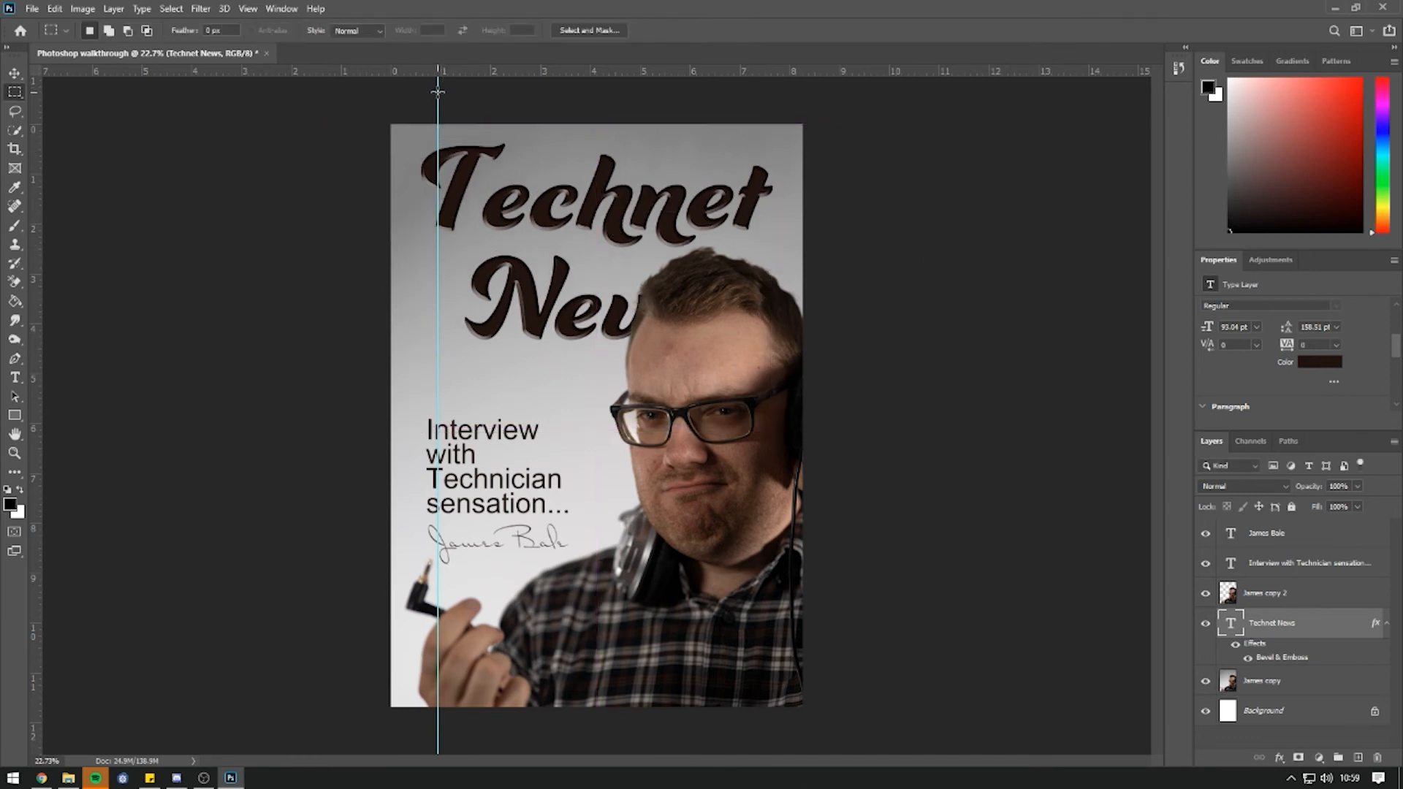
pyautogui.click(15, 76)
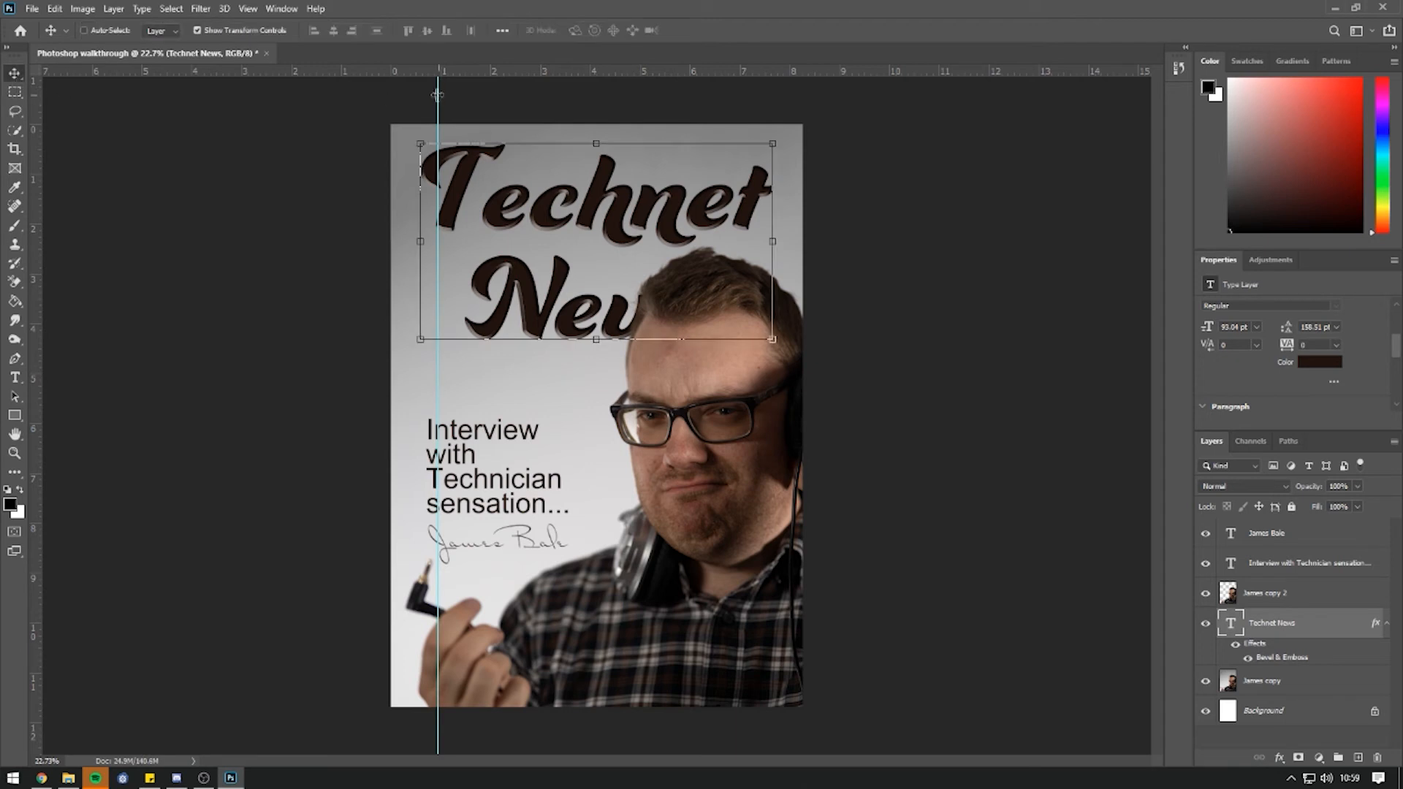
pyautogui.moveTo(438, 91); pyautogui.dragTo(421, 91)
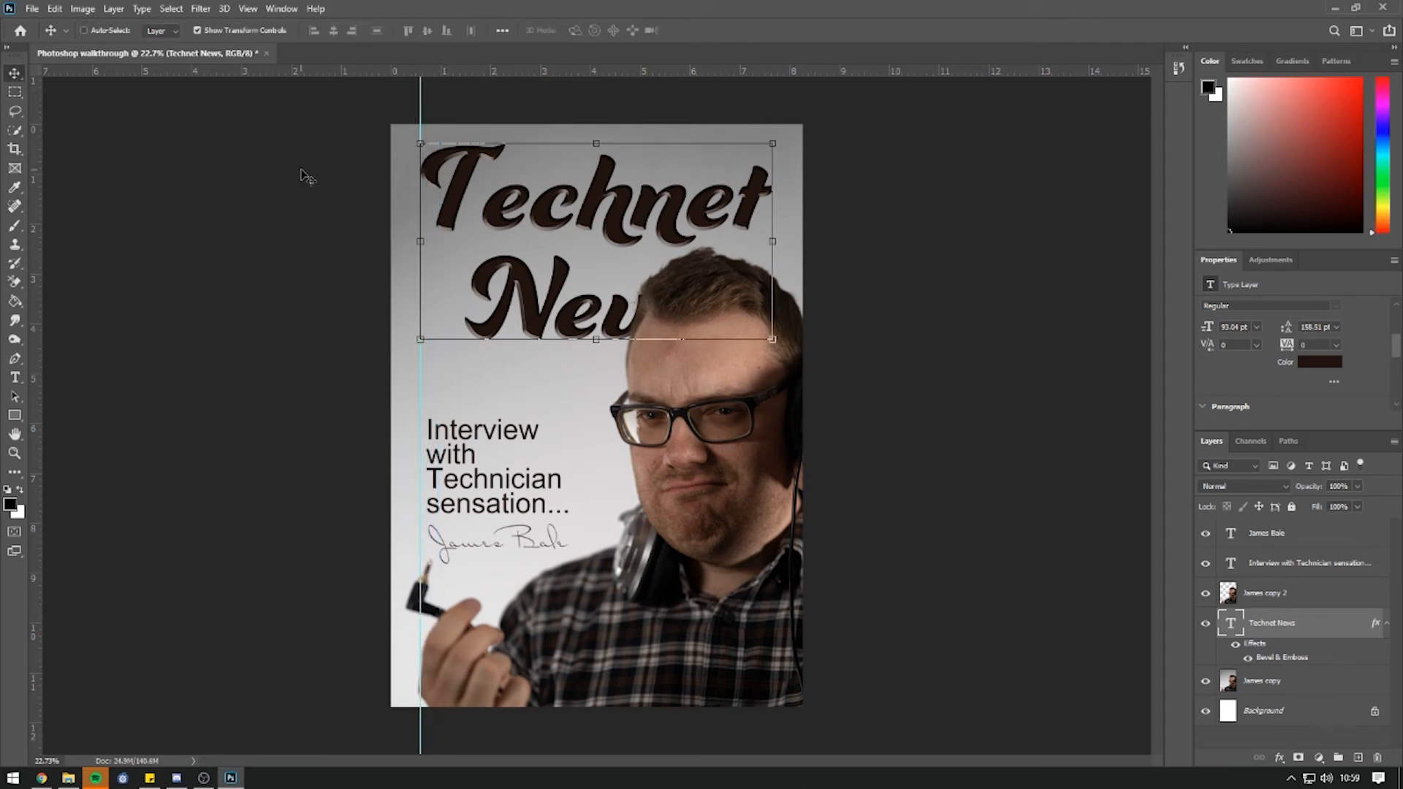
pyautogui.press('m')
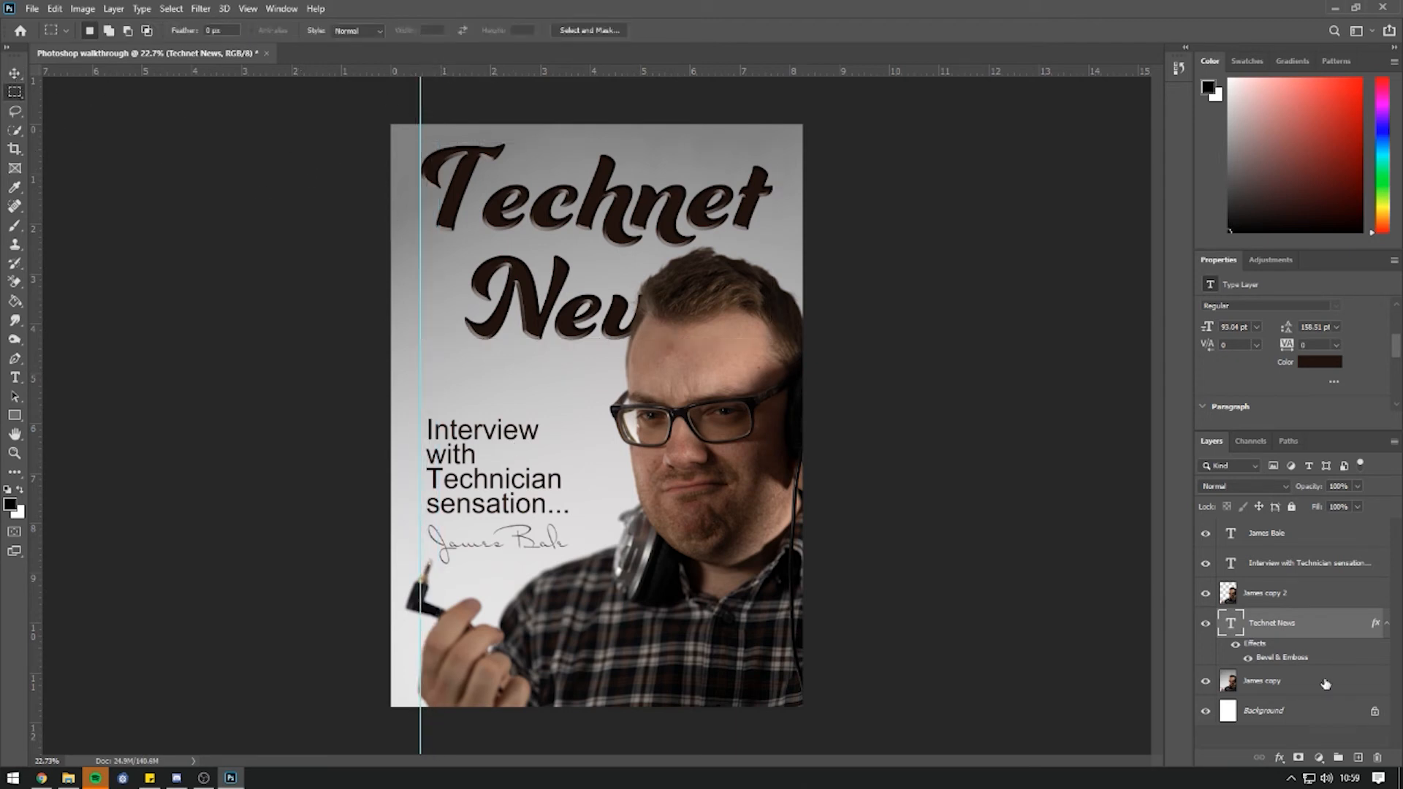
# Move the caption and signature layers left so they sit on the guide.
pyautogui.click(1271, 559)
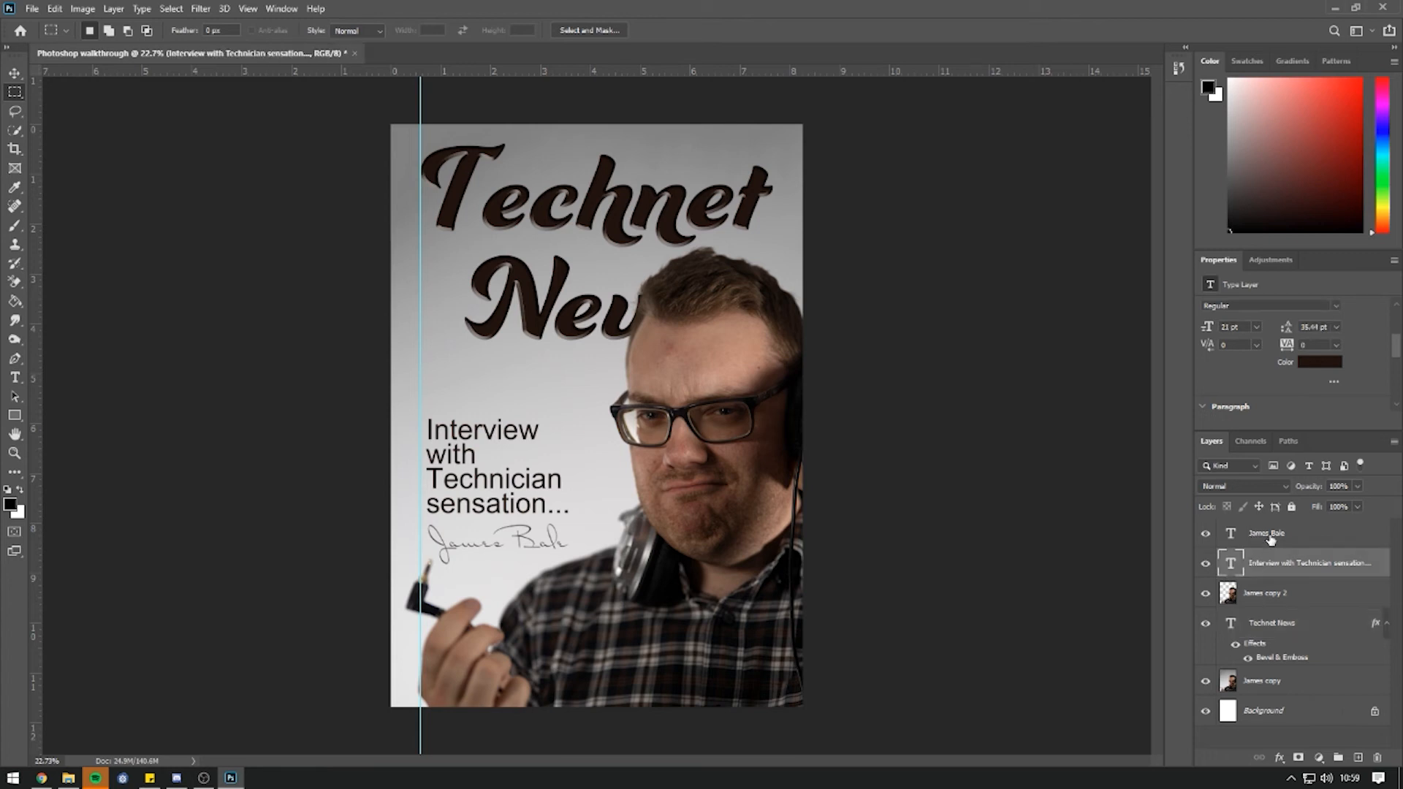
pyautogui.keyDown('shift'); pyautogui.click(1268, 535); pyautogui.keyUp('shift')
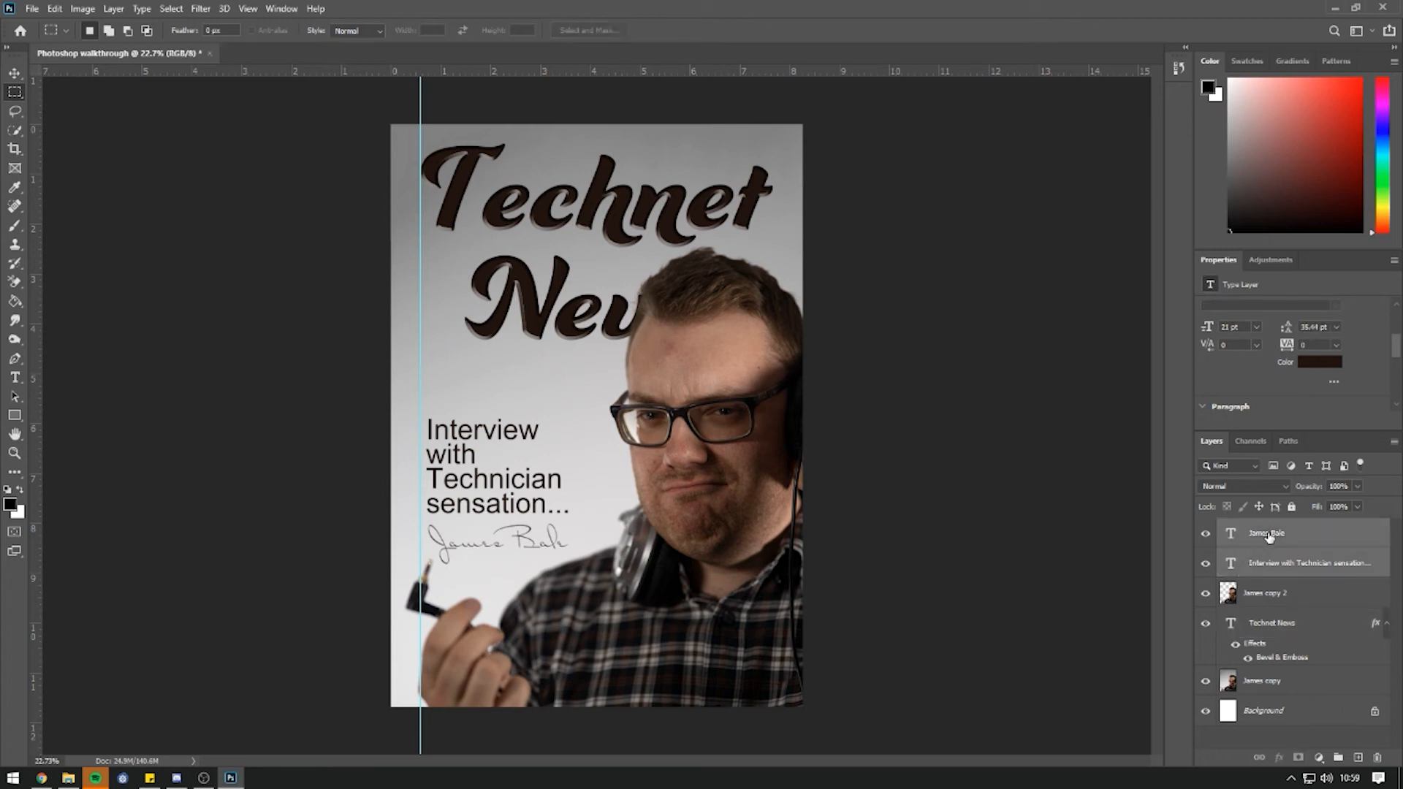
pyautogui.click(16, 73)
pyautogui.moveTo(494, 473); pyautogui.dragTo(488, 473)
pyautogui.click(15, 92)
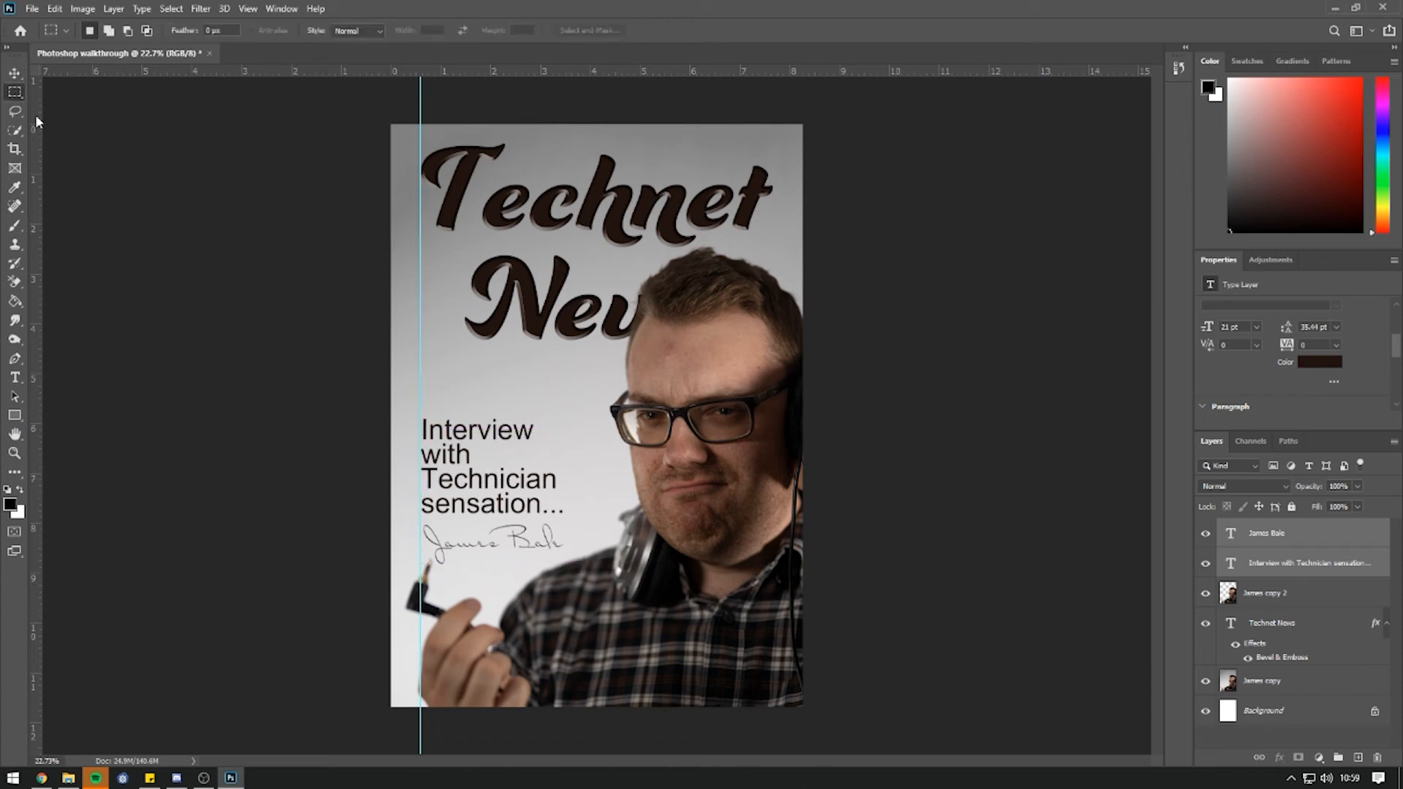
# Drag the vertical guide off the poster to remove it.
pyautogui.press('v')
pyautogui.moveTo(421, 97); pyautogui.dragTo(37, 176)
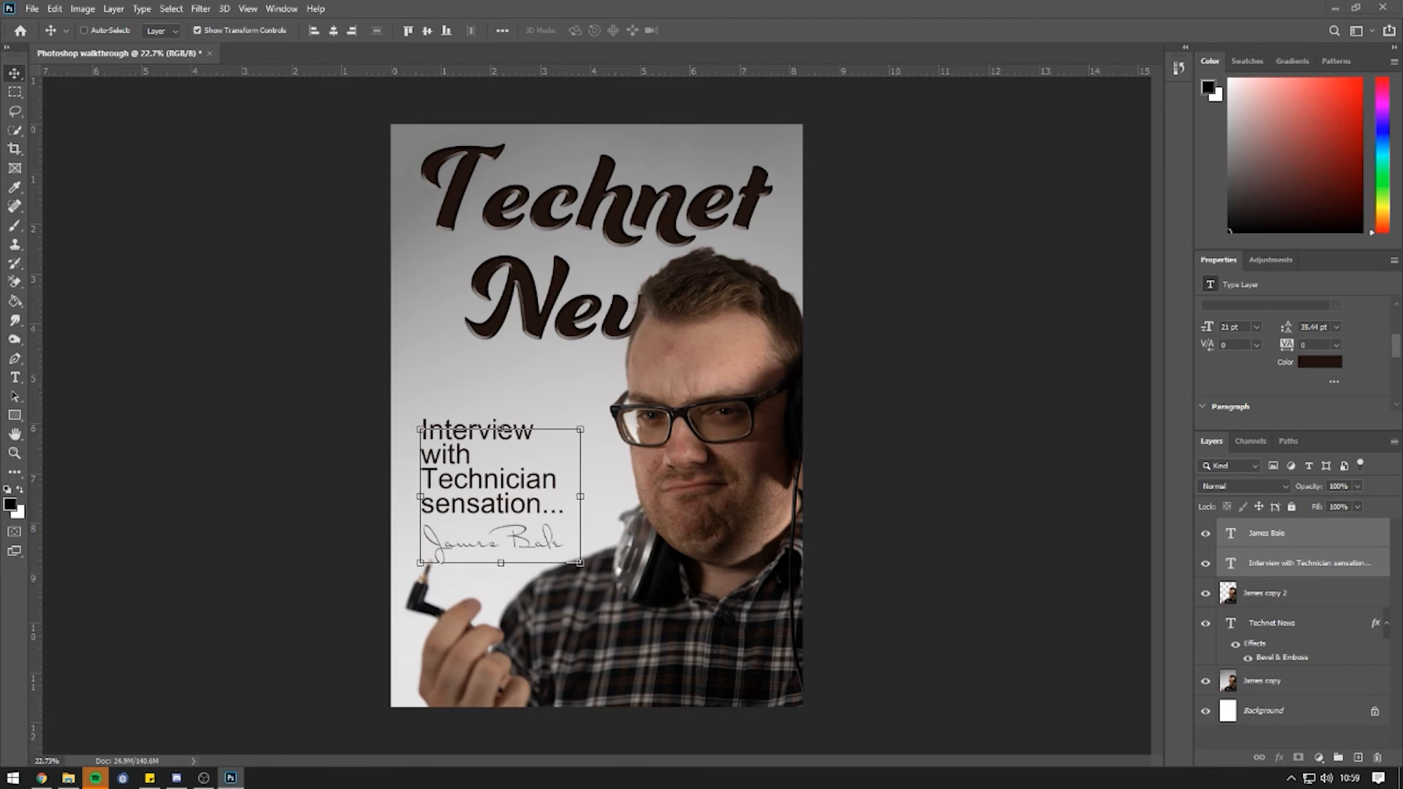
pyautogui.hotkey('alt', 'Tab')
# Place the 7270763_800 microphone photo above the caption and commit it.
pyautogui.moveTo(978, 236); pyautogui.dragTo(492, 375)
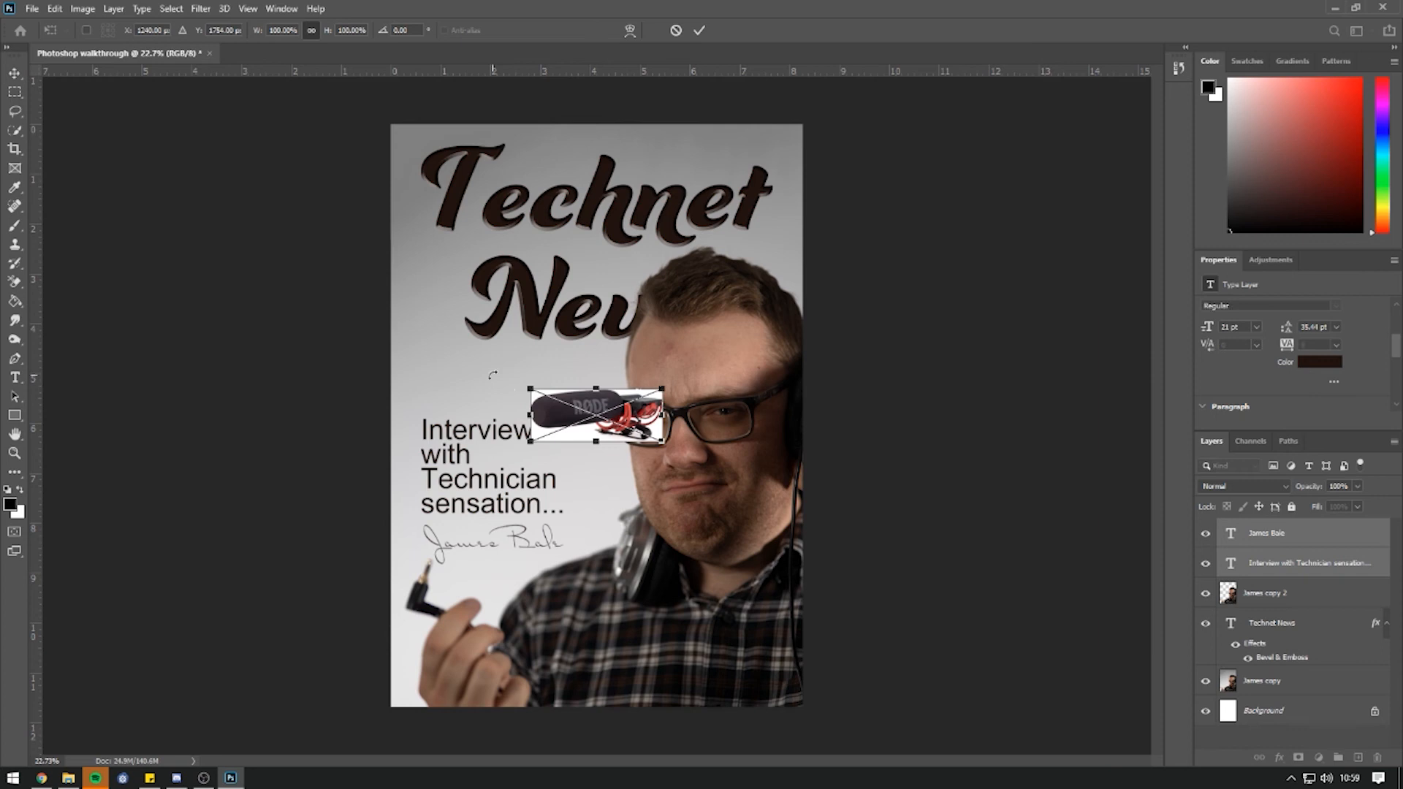
pyautogui.moveTo(601, 406); pyautogui.dragTo(492, 374)
pyautogui.press('Return')
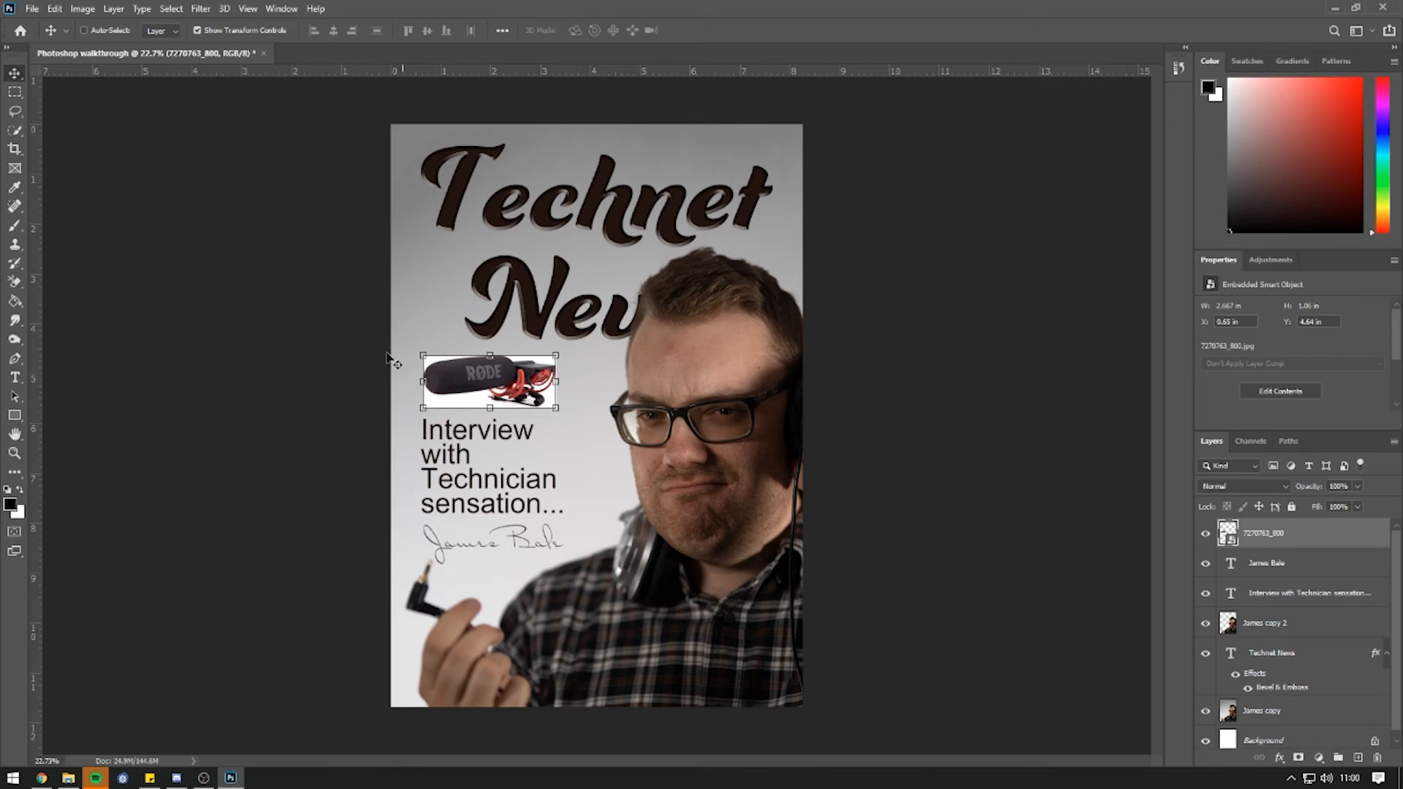
# Rasterize the microphone smart object via the Eraser, undoing the test stroke.
pyautogui.scroll(4, 355, 396)
pyautogui.scroll(1, 358, 396)
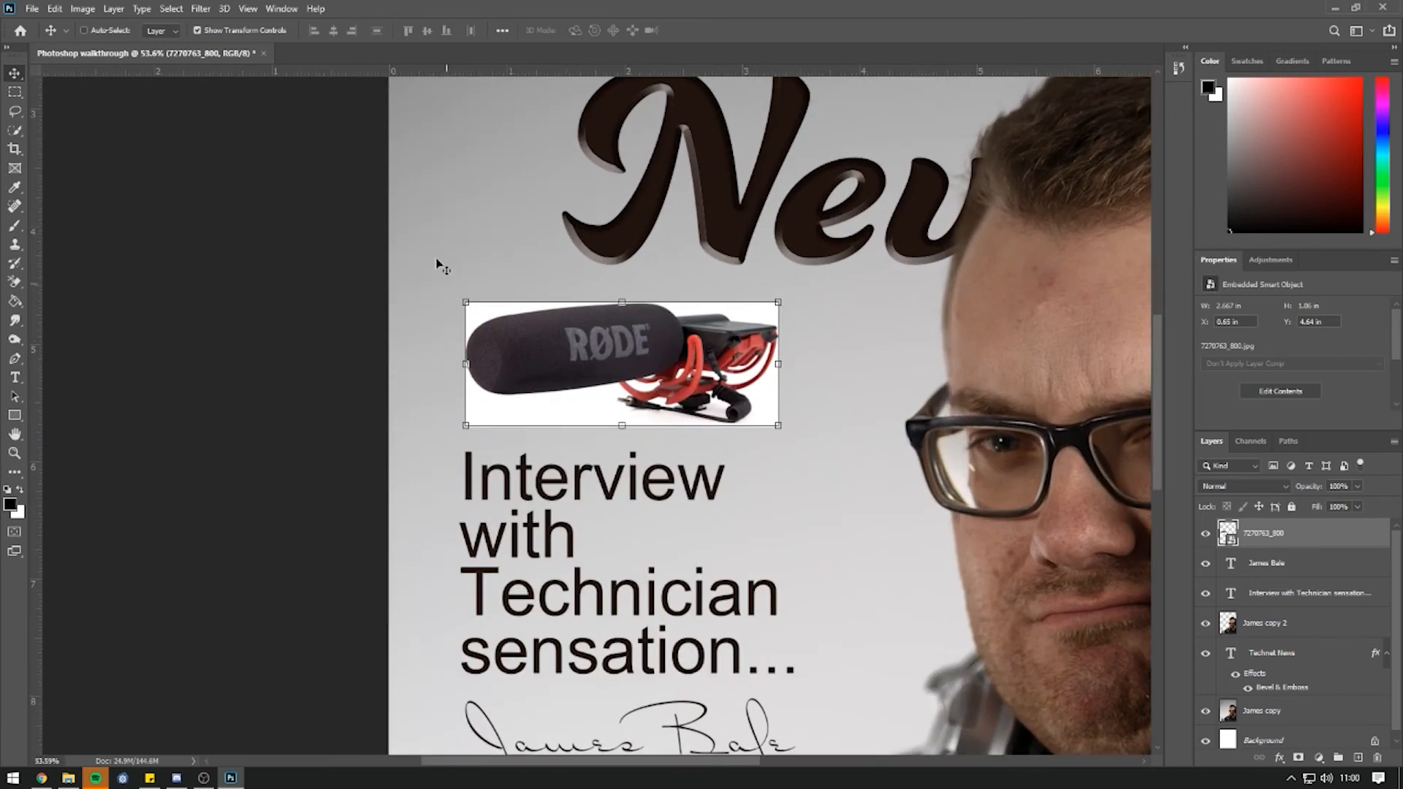
pyautogui.click(15, 282)
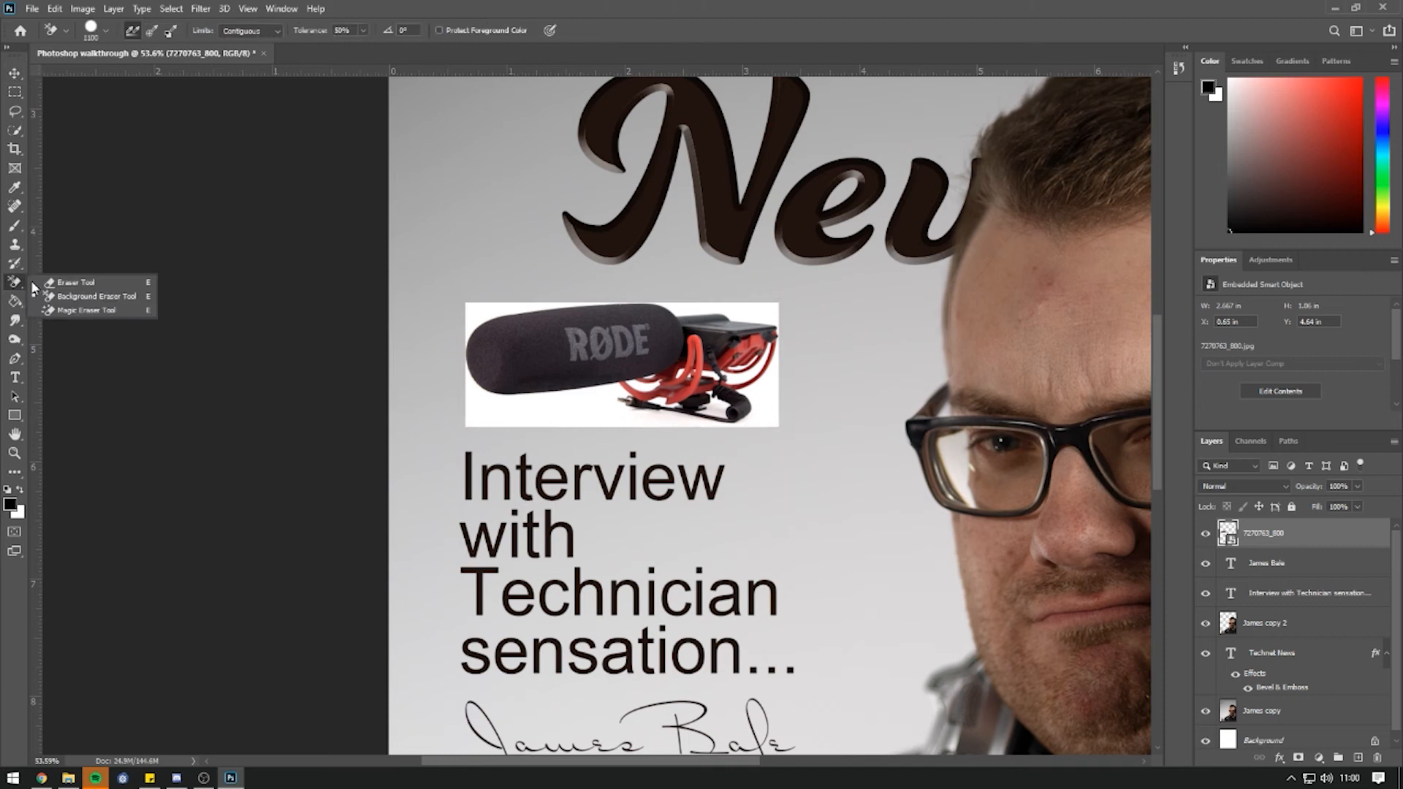
pyautogui.click(44, 280)
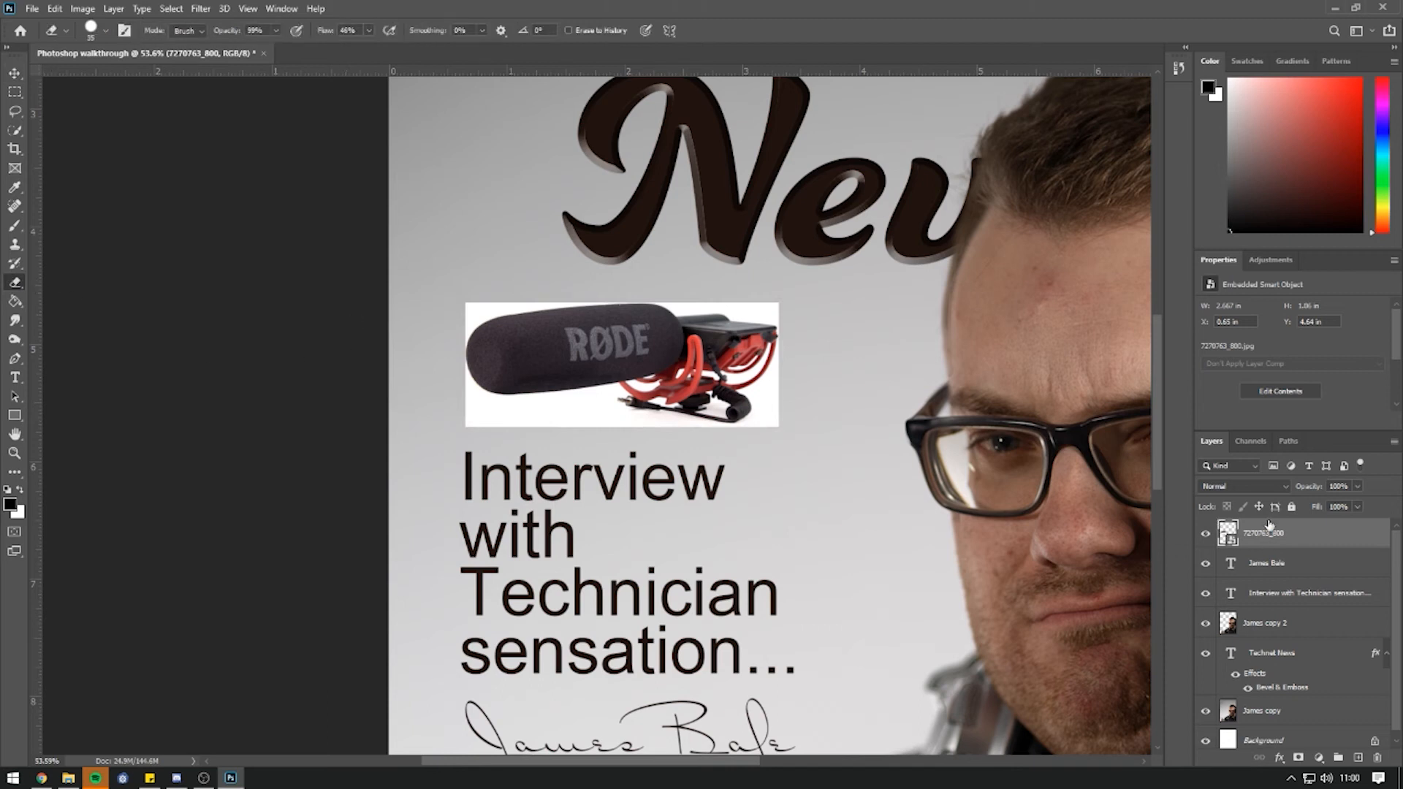
pyautogui.rightClick(1246, 544)
pyautogui.click(571, 388)
pyautogui.click(614, 358)
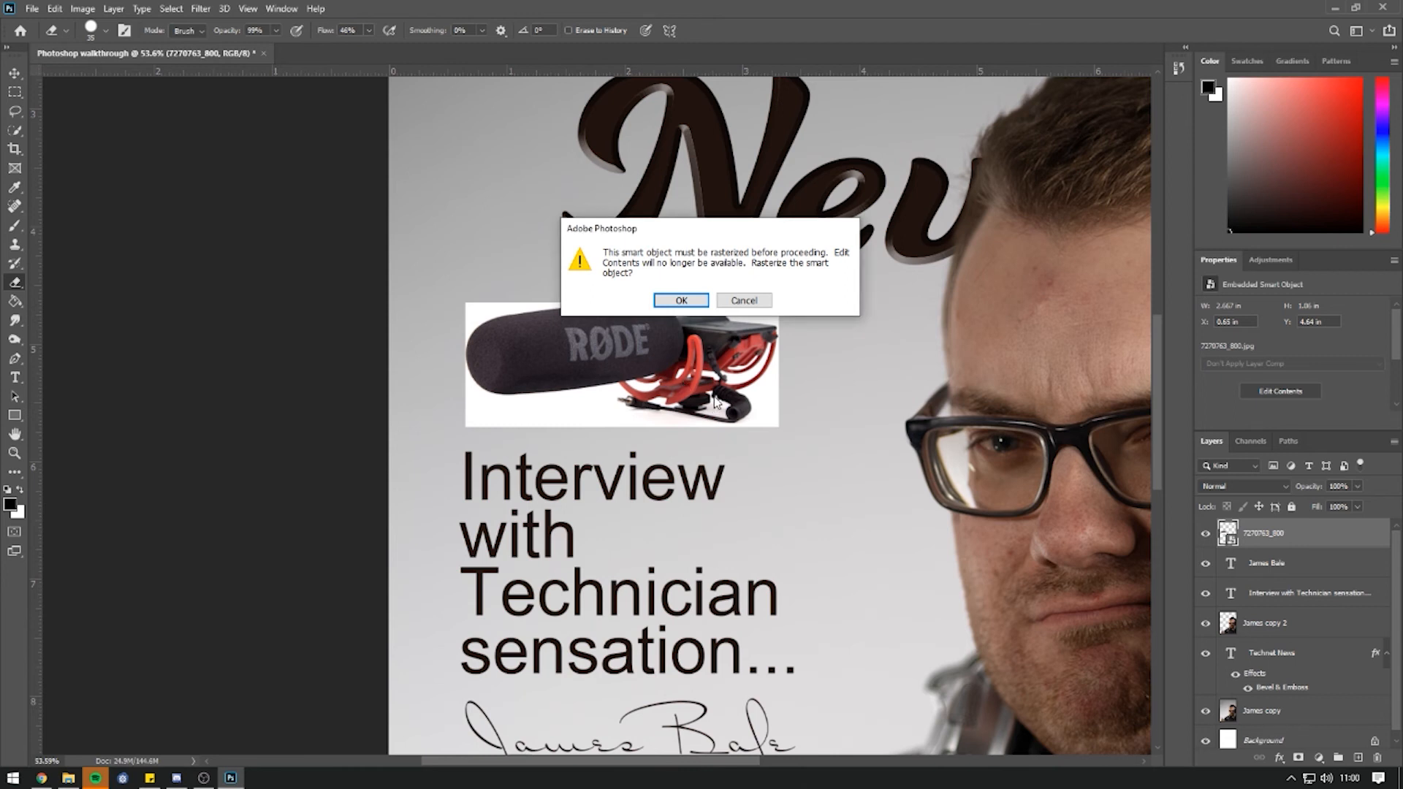
pyautogui.click(684, 306)
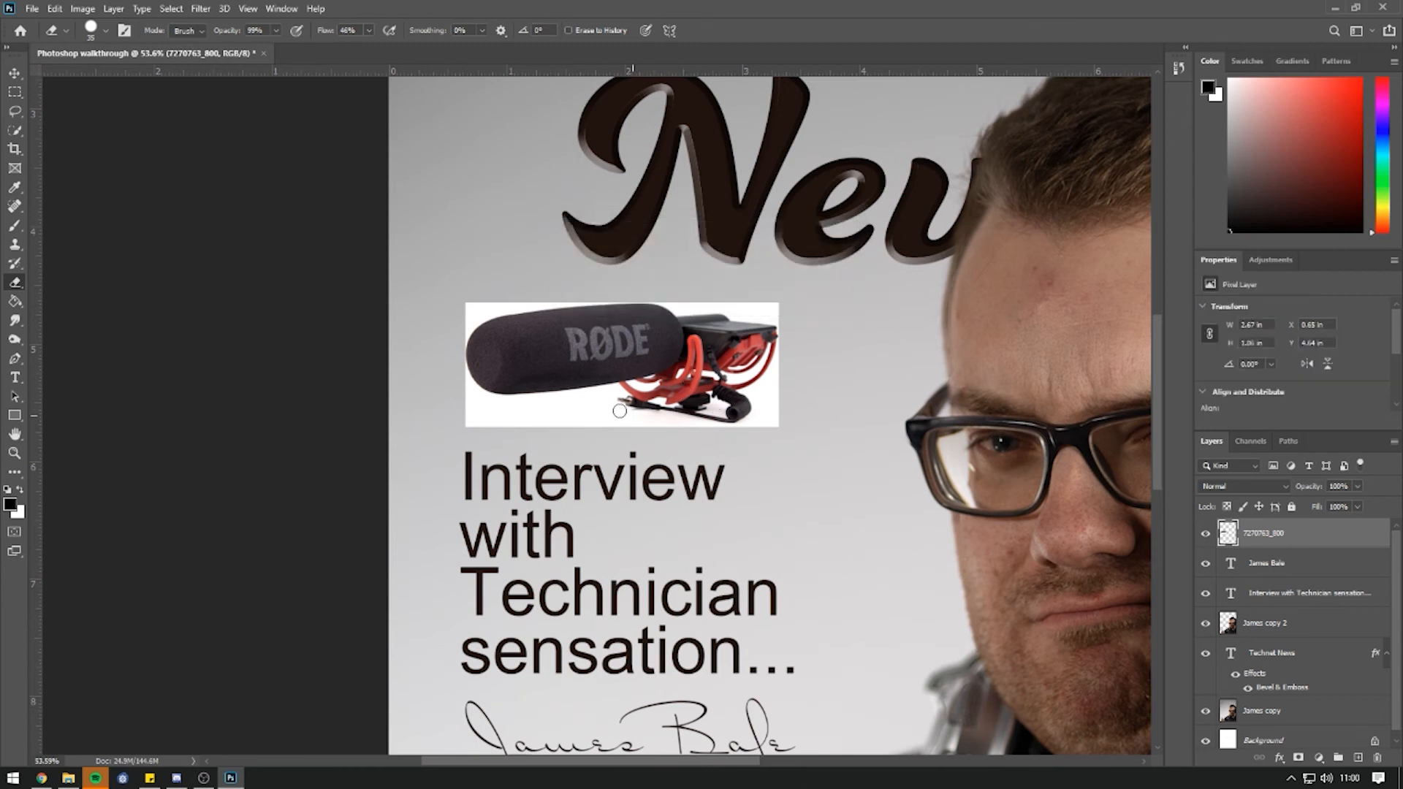
pyautogui.moveTo(466, 384)
pyautogui.mouseDown()
pyautogui.moveTo(491, 403)
pyautogui.moveTo(629, 410)
pyautogui.mouseUp()
pyautogui.hotkey('ctrl', 'z')
# Lower the eraser opacity to 28%, undo the faded corner, and show the other eraser variants.
pyautogui.click(275, 31)
pyautogui.moveTo(279, 47); pyautogui.dragTo(228, 52)
pyautogui.moveTo(453, 387)
pyautogui.mouseDown()
pyautogui.moveTo(493, 424)
pyautogui.moveTo(444, 394)
pyautogui.moveTo(494, 433)
pyautogui.moveTo(450, 384)
pyautogui.moveTo(526, 433)
pyautogui.mouseUp()
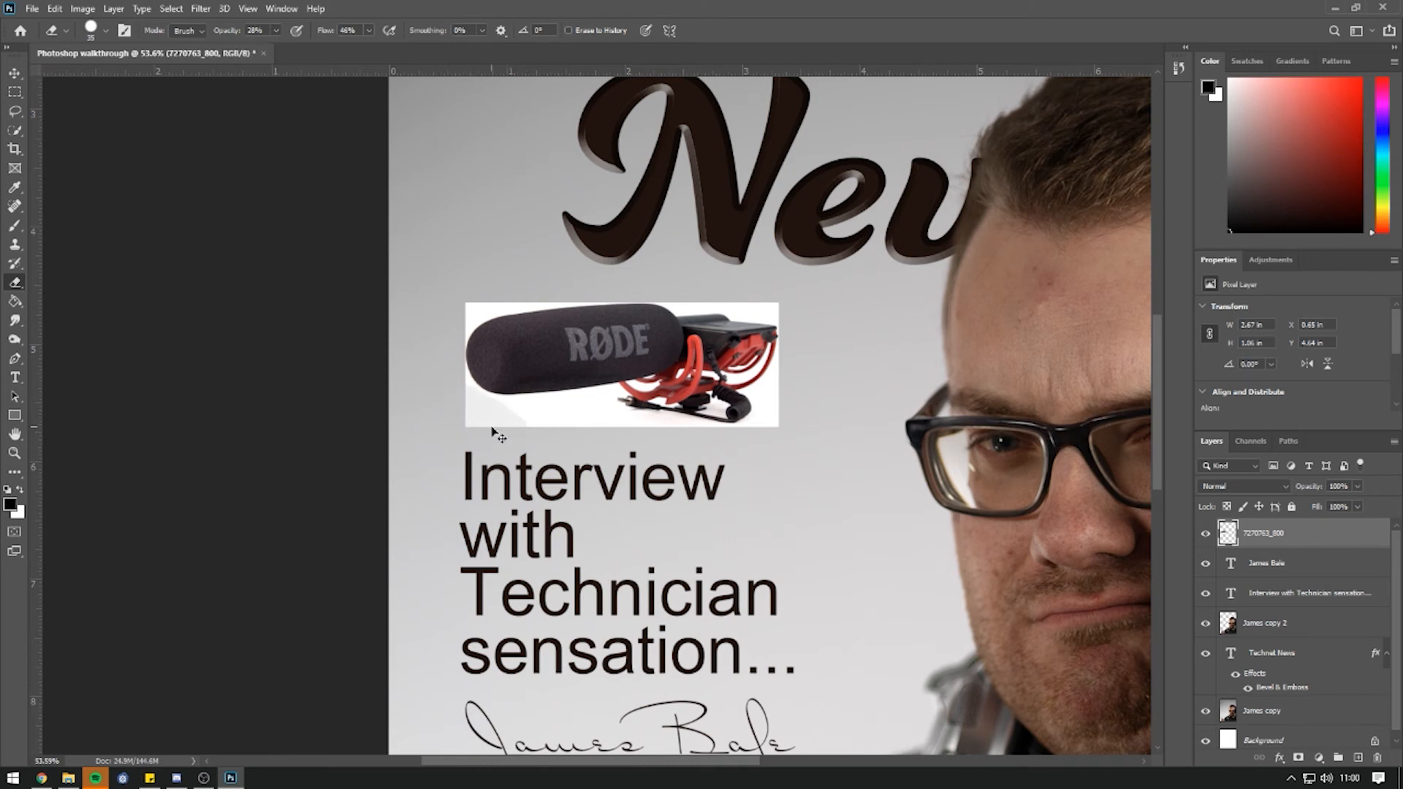
pyautogui.hotkey('ctrl', 'z')
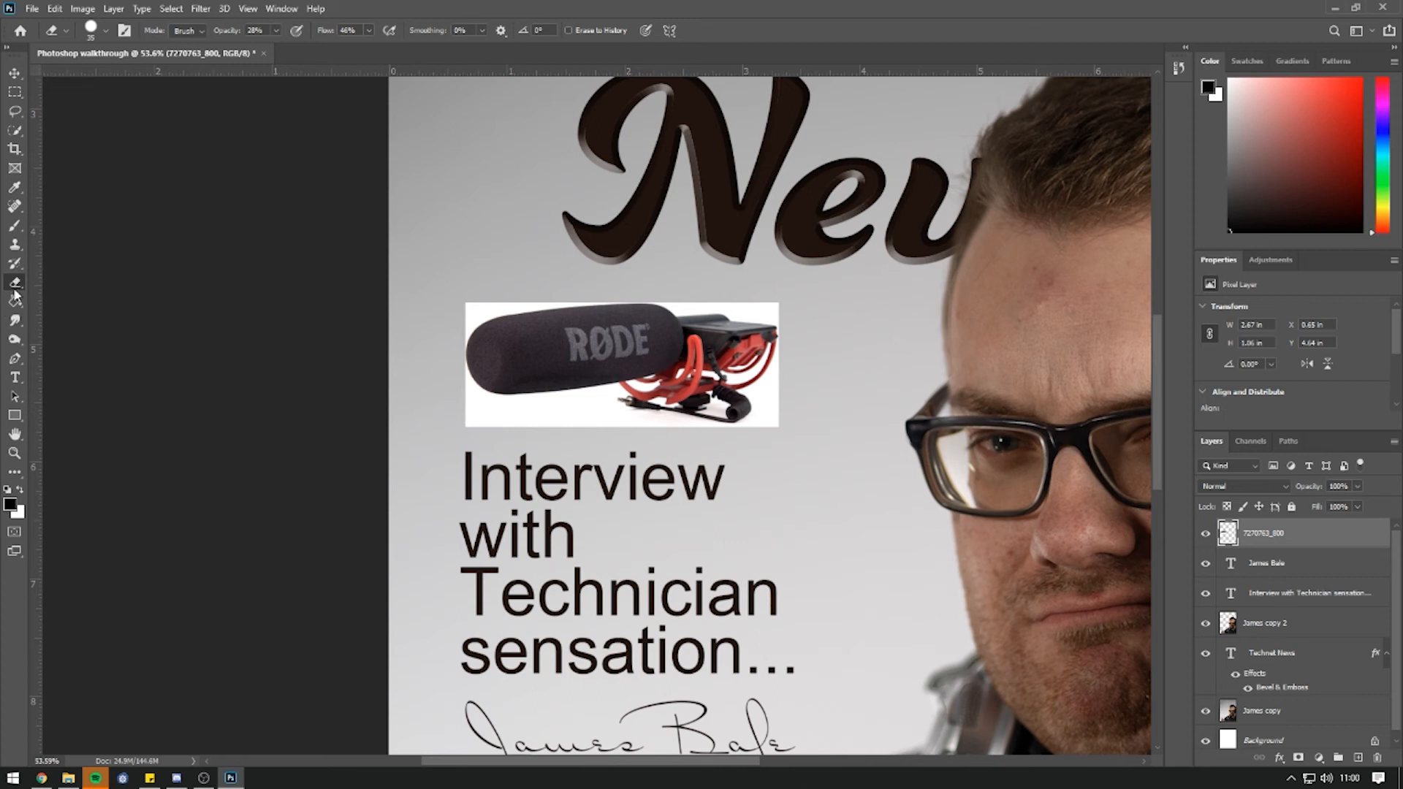
pyautogui.rightClick(14, 288)
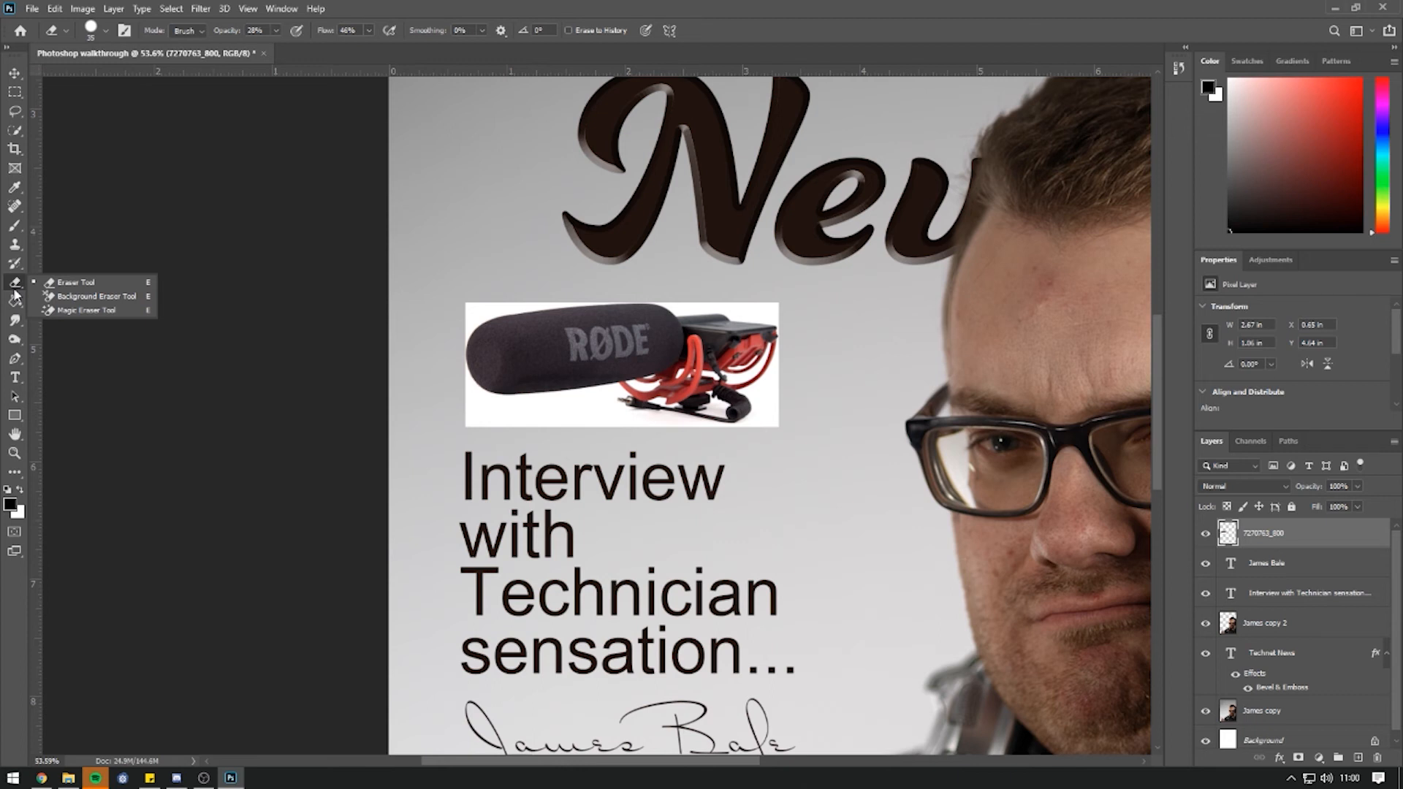
# Use the colour-sampling background eraser at size 1200 on the microphone's white background.
pyautogui.click(90, 297)
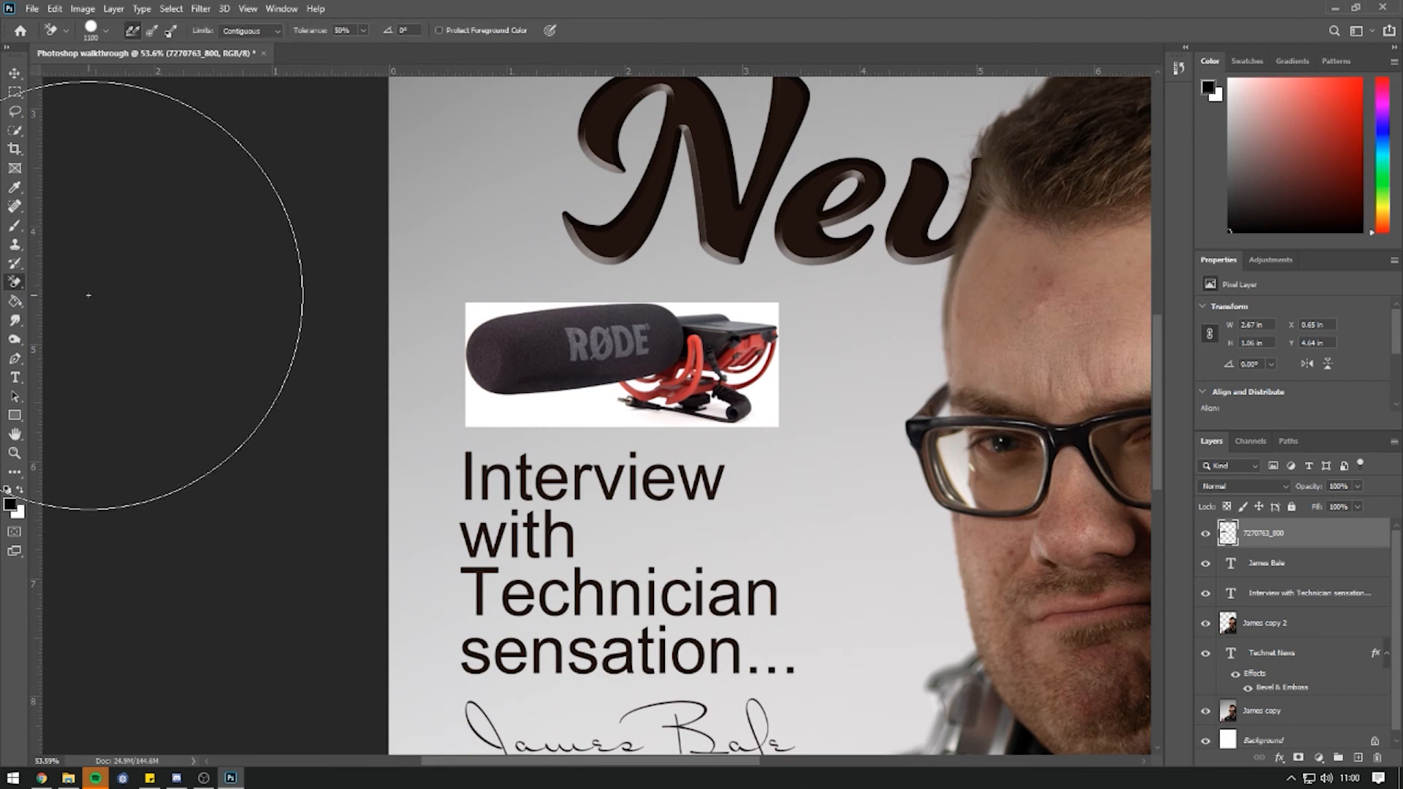
pyautogui.press(']')
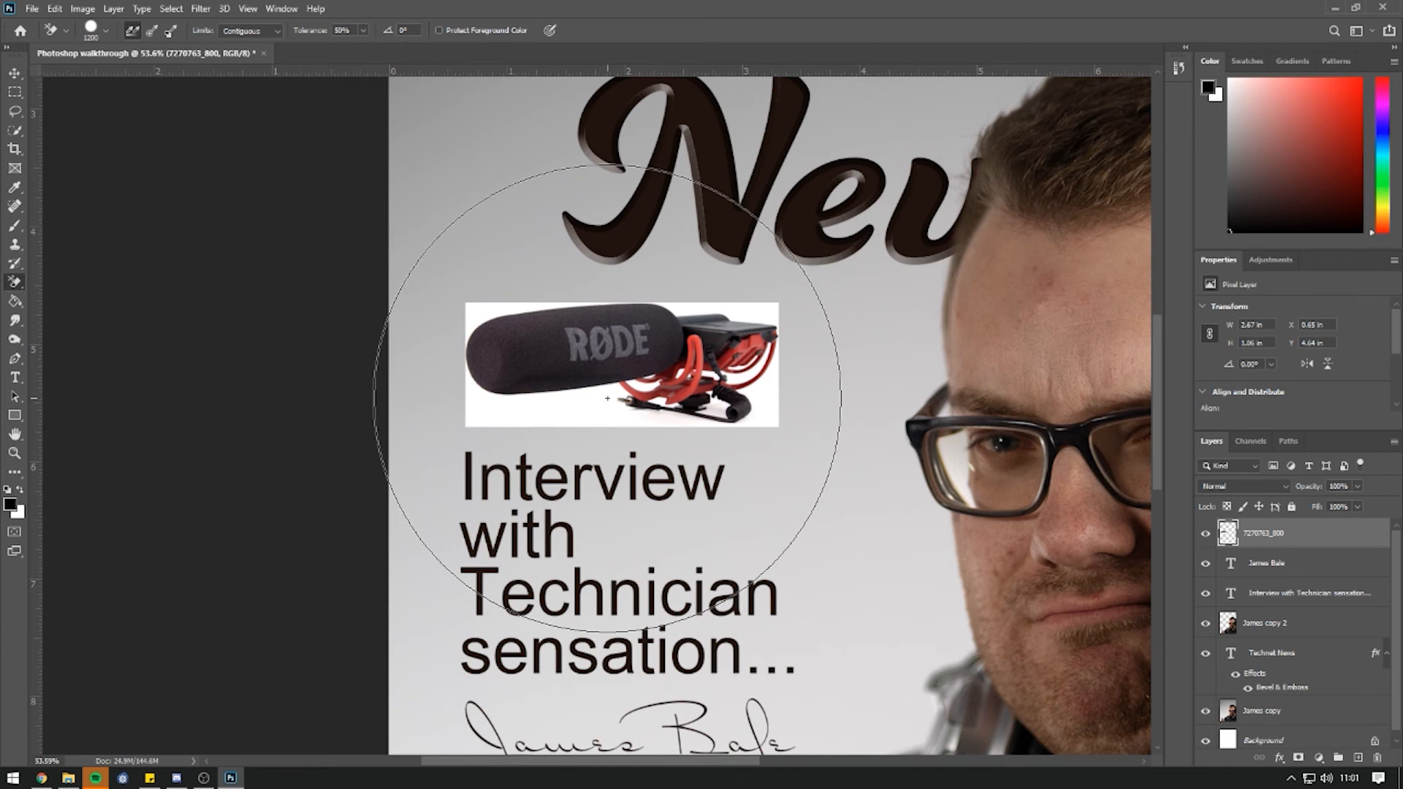
pyautogui.click(607, 398)
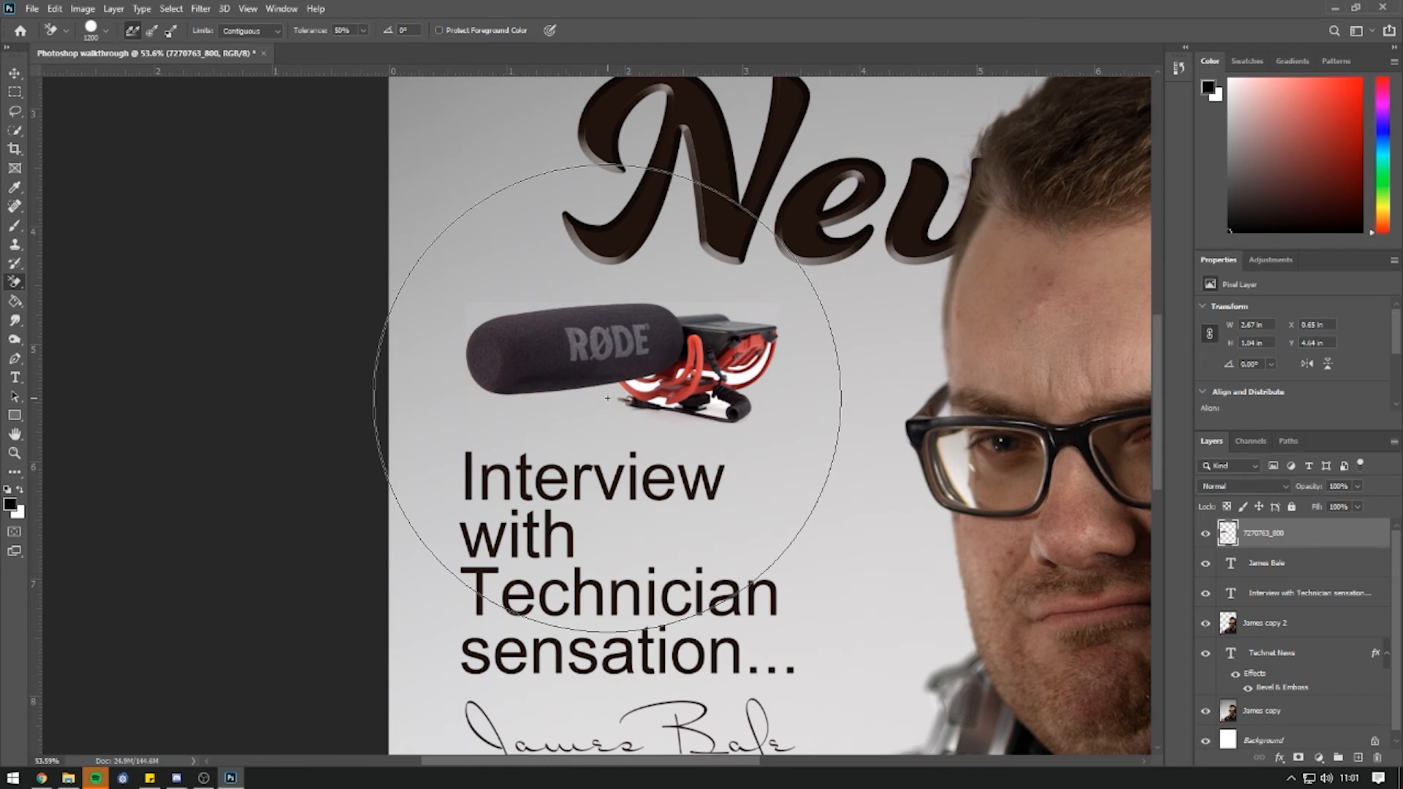
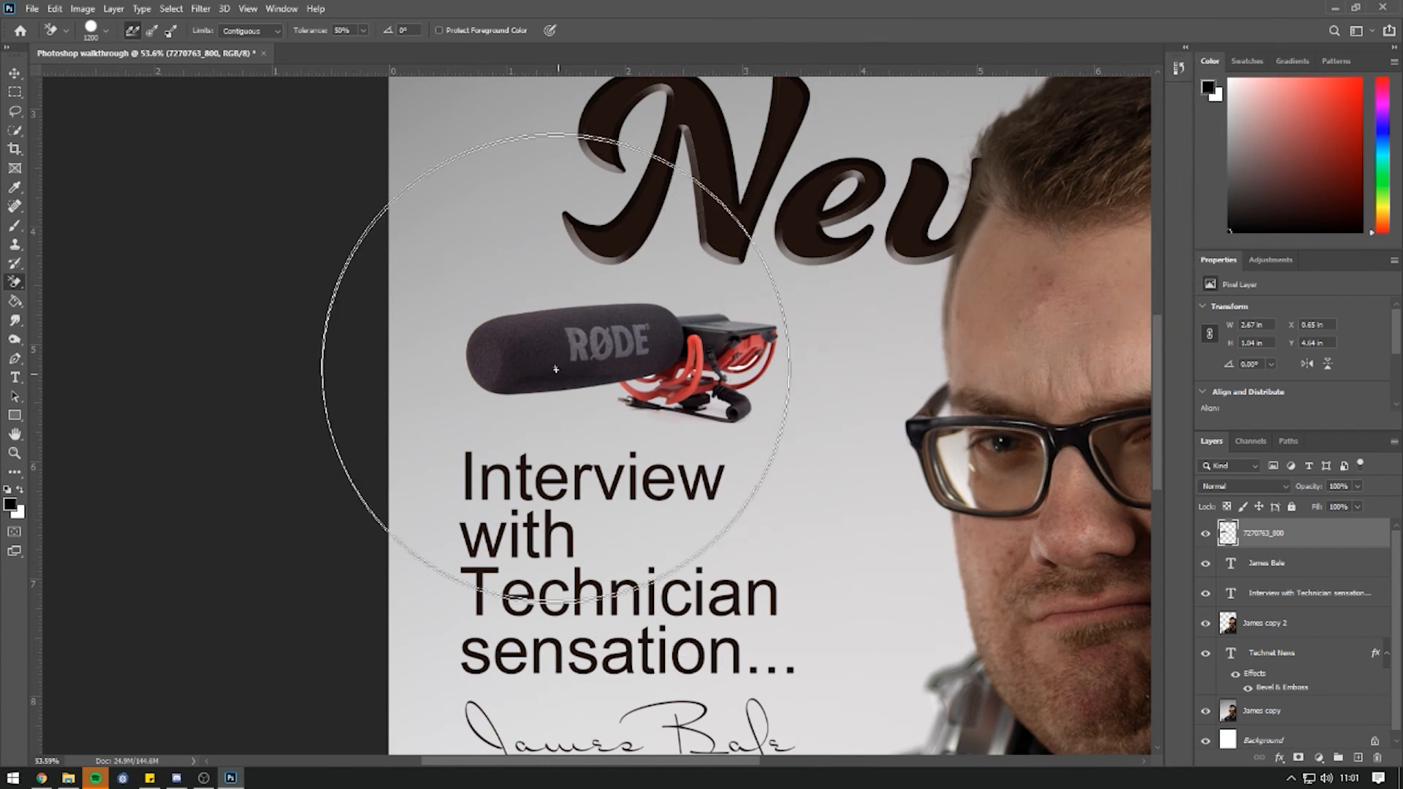
# Try erasing the white patches in the red mount, undoing each attempt.
pyautogui.click(734, 361)
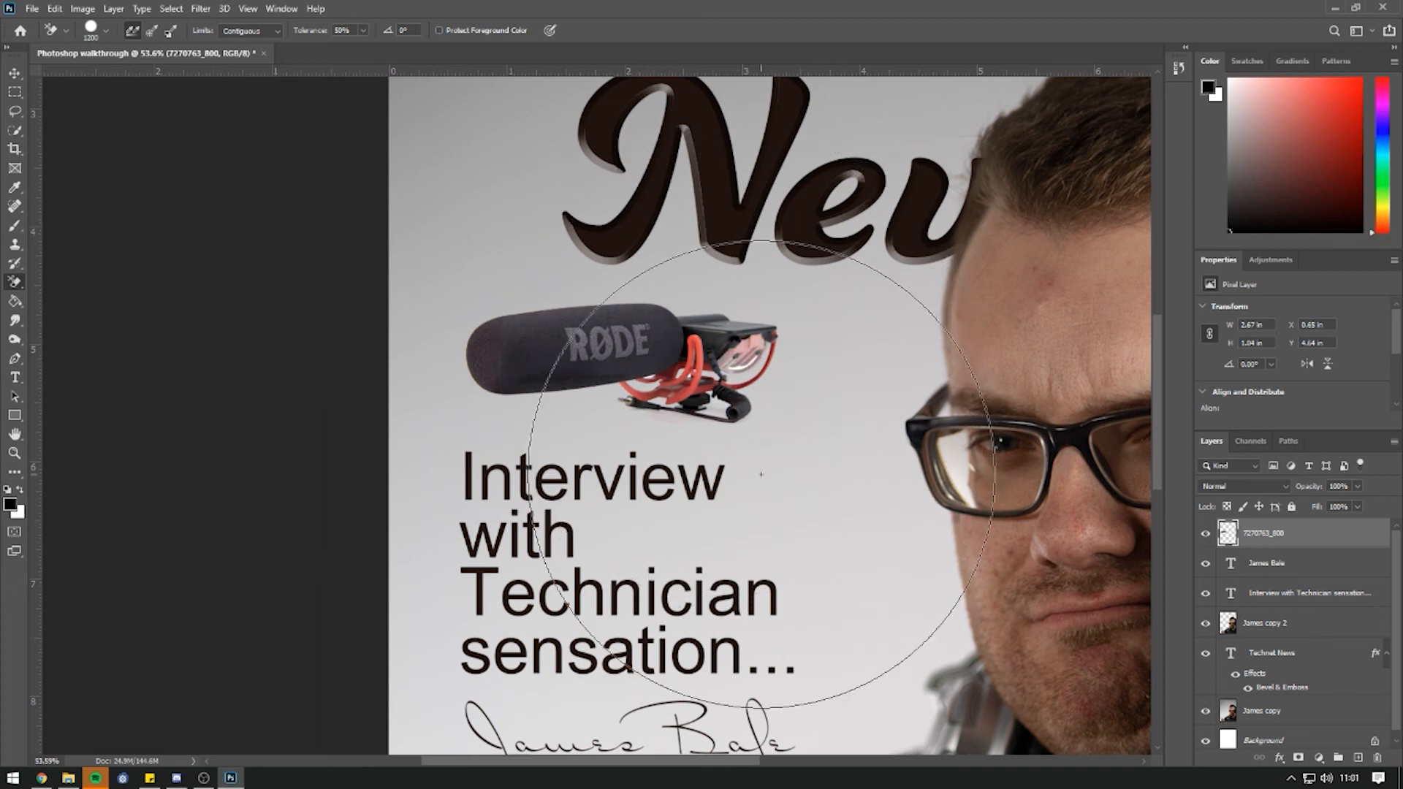
pyautogui.hotkey('ctrl', 'z')
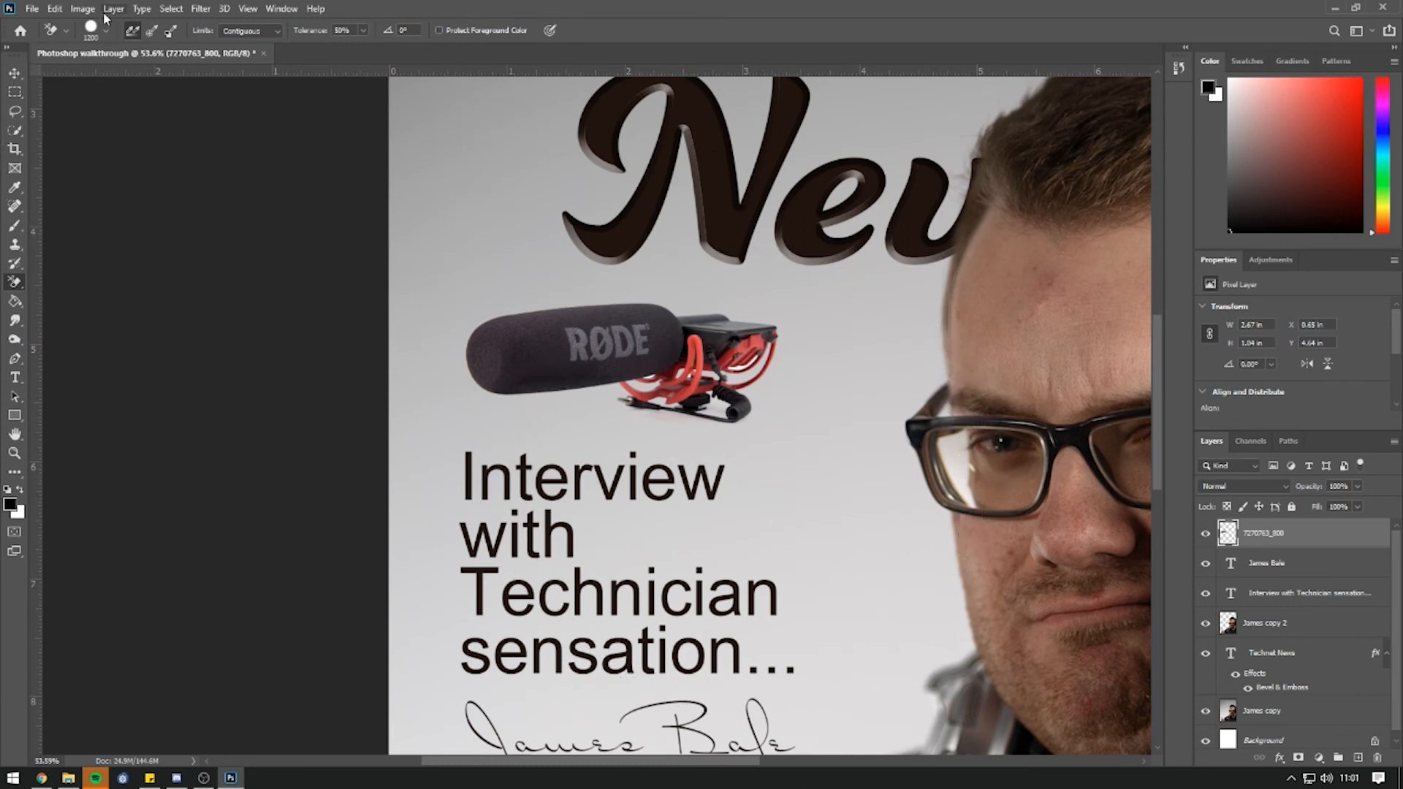
pyautogui.click(55, 8)
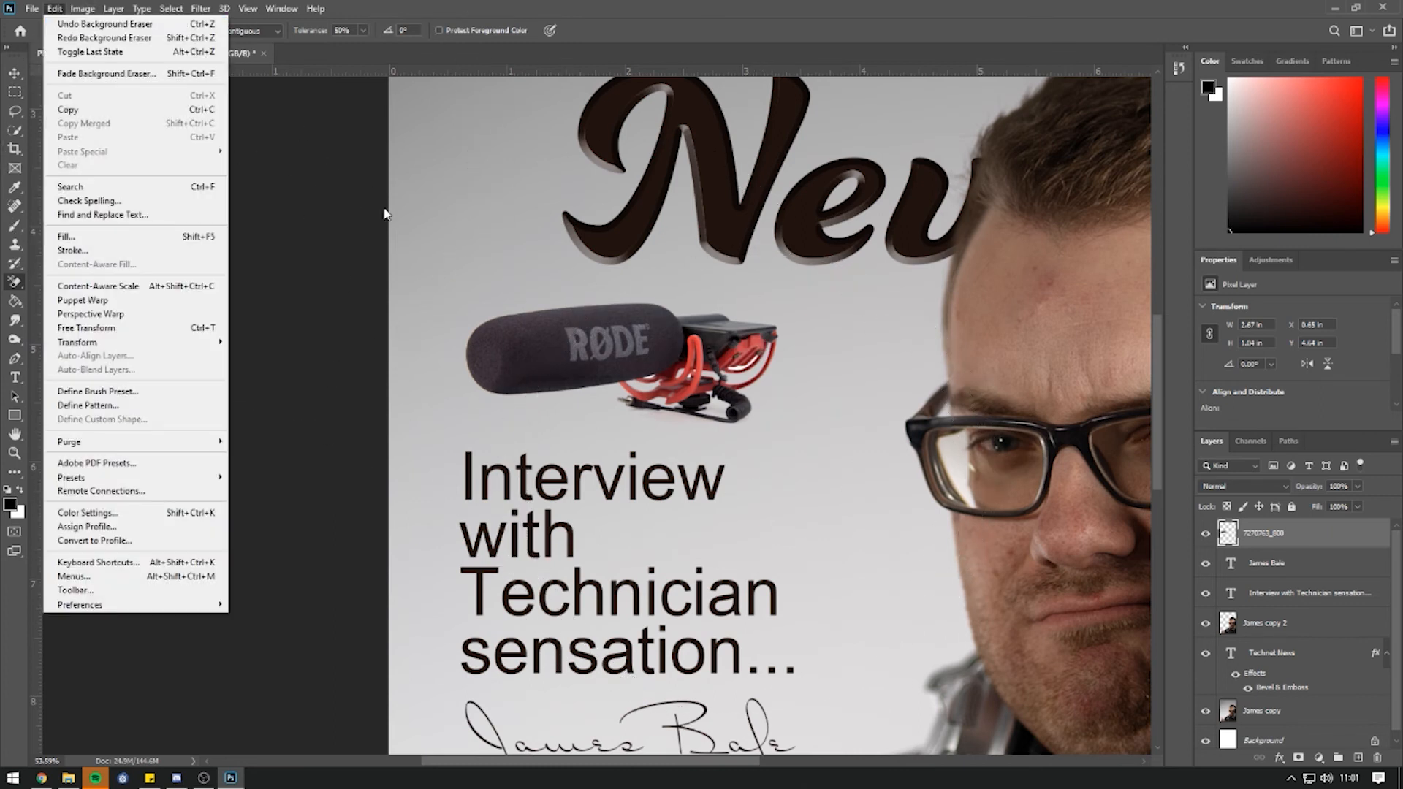
pyautogui.click(822, 453)
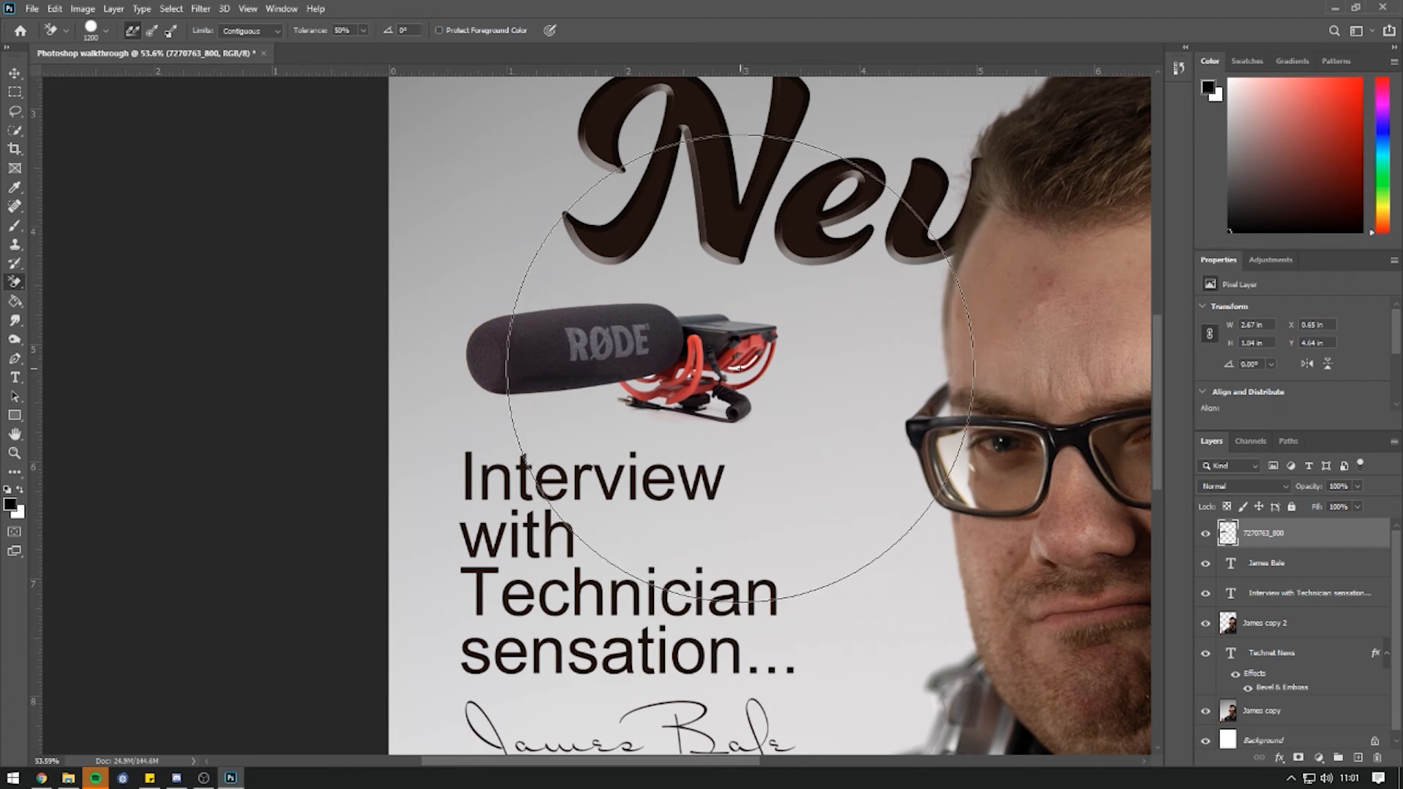
pyautogui.click(744, 375)
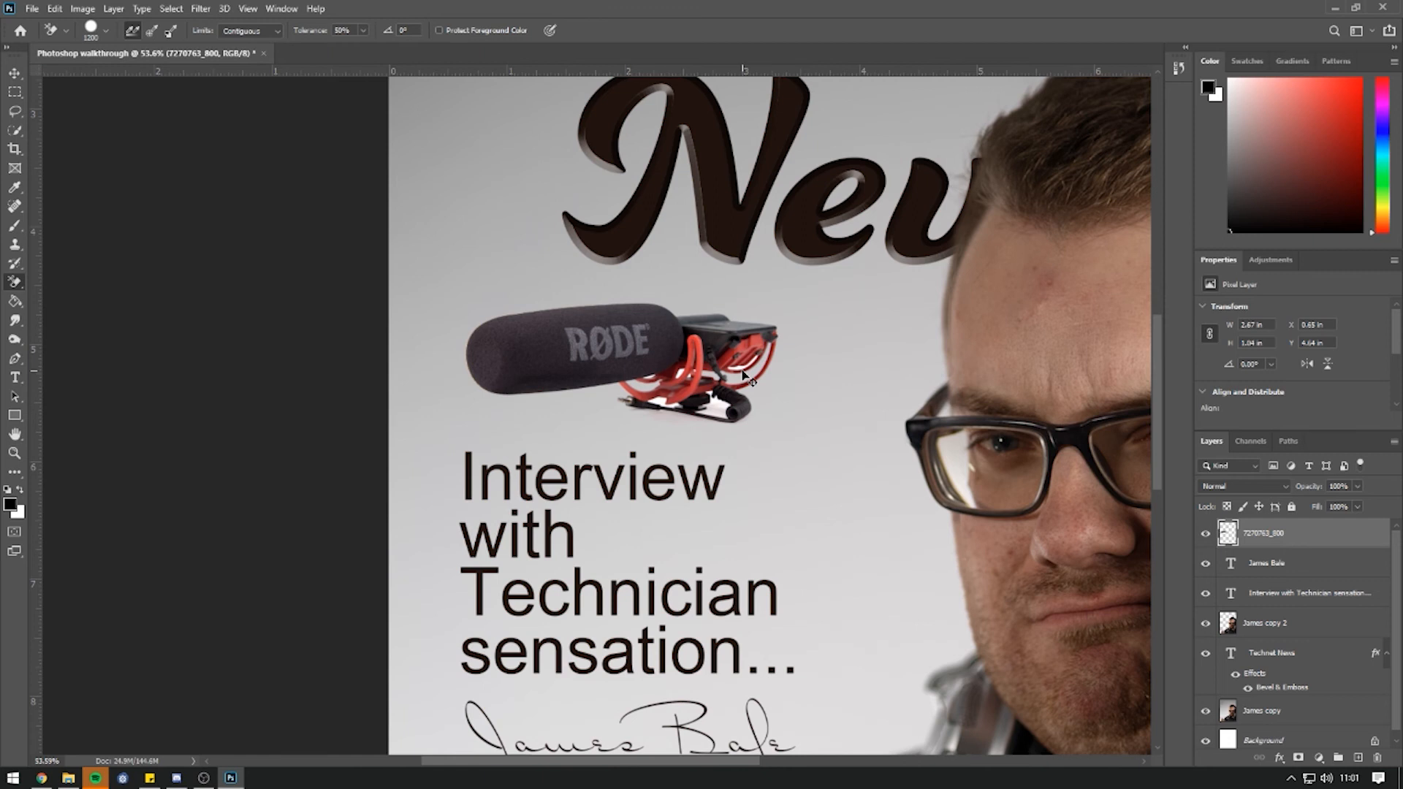
pyautogui.hotkey('ctrl', 'z')
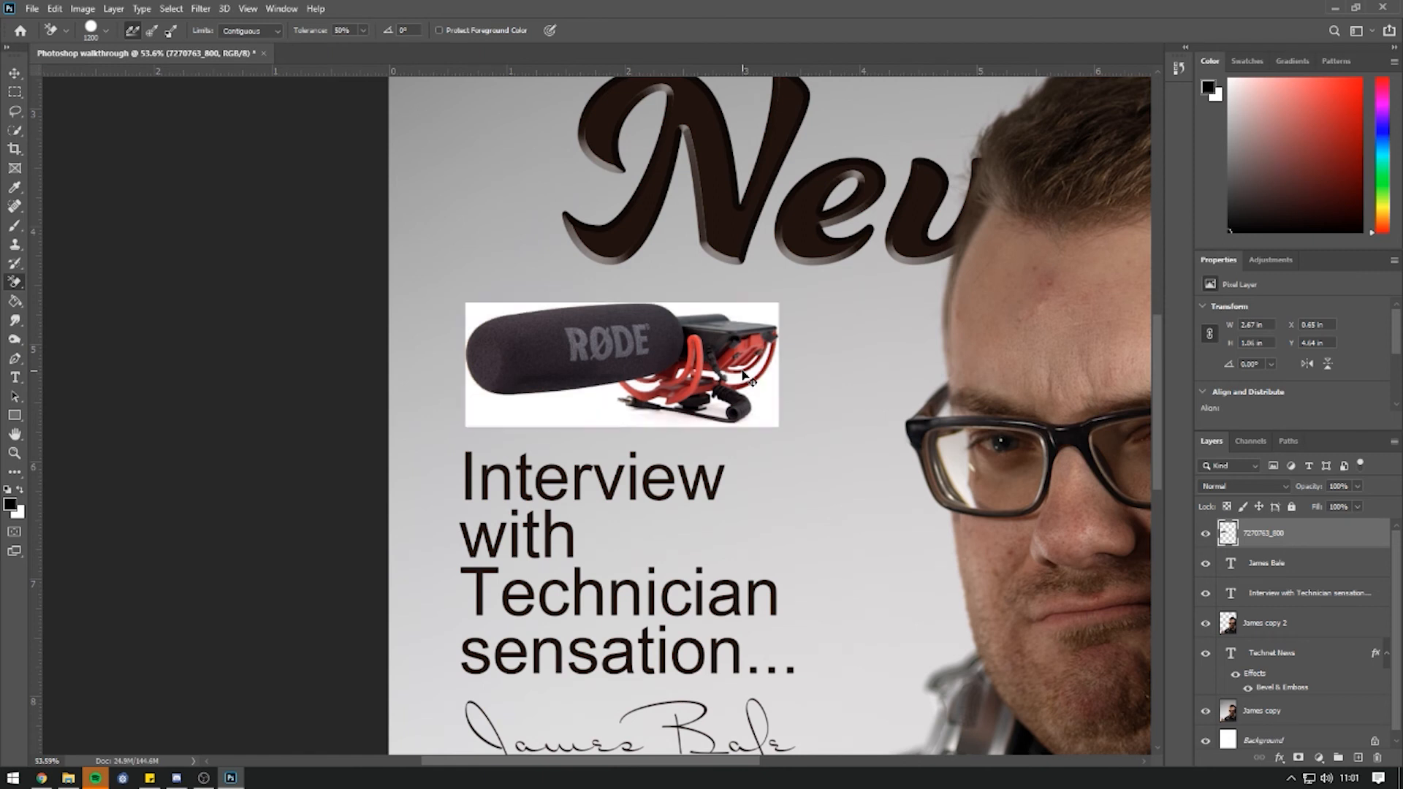
# Use the Magic Eraser to remove the white background and the patches inside the mount.
pyautogui.rightClick(22, 280)
pyautogui.click(95, 311)
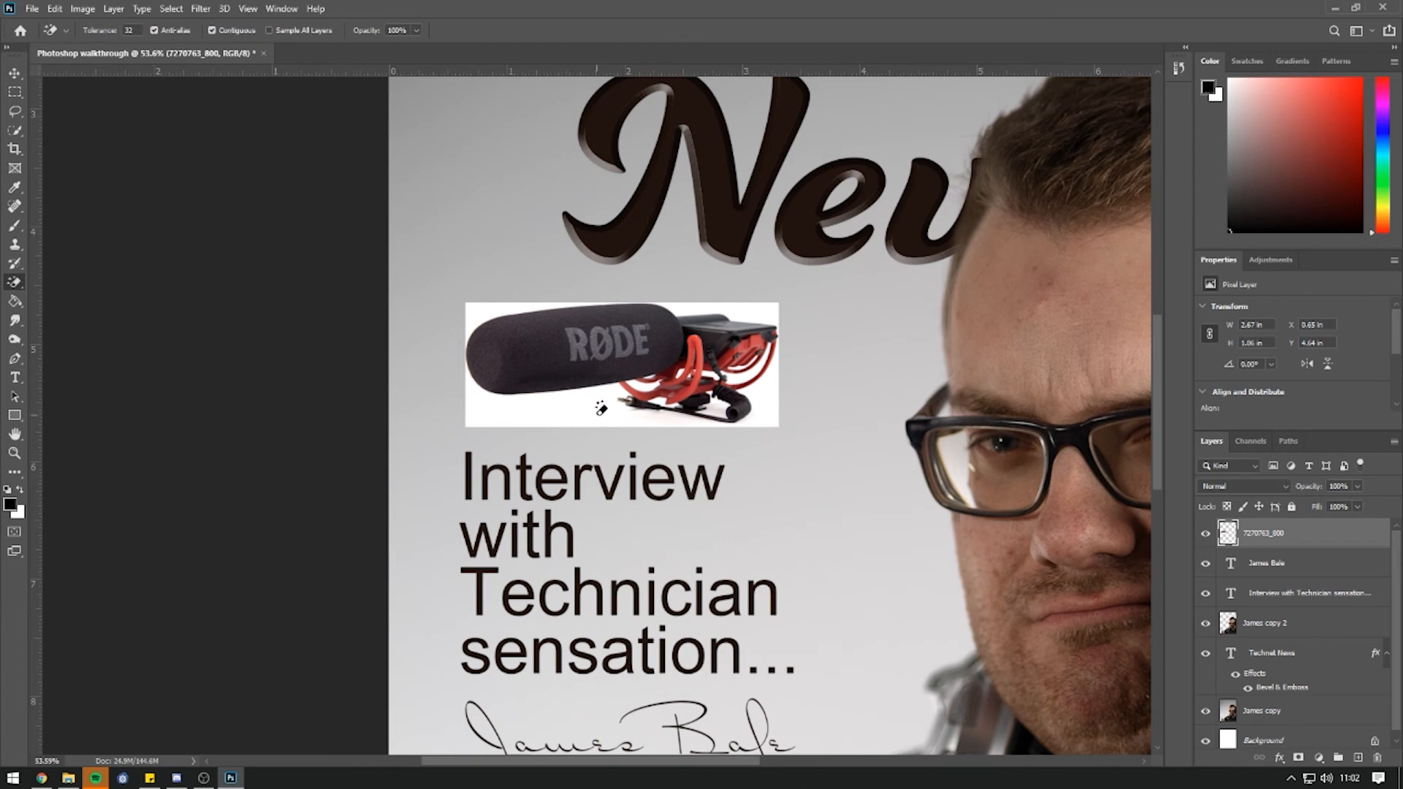
pyautogui.click(559, 409)
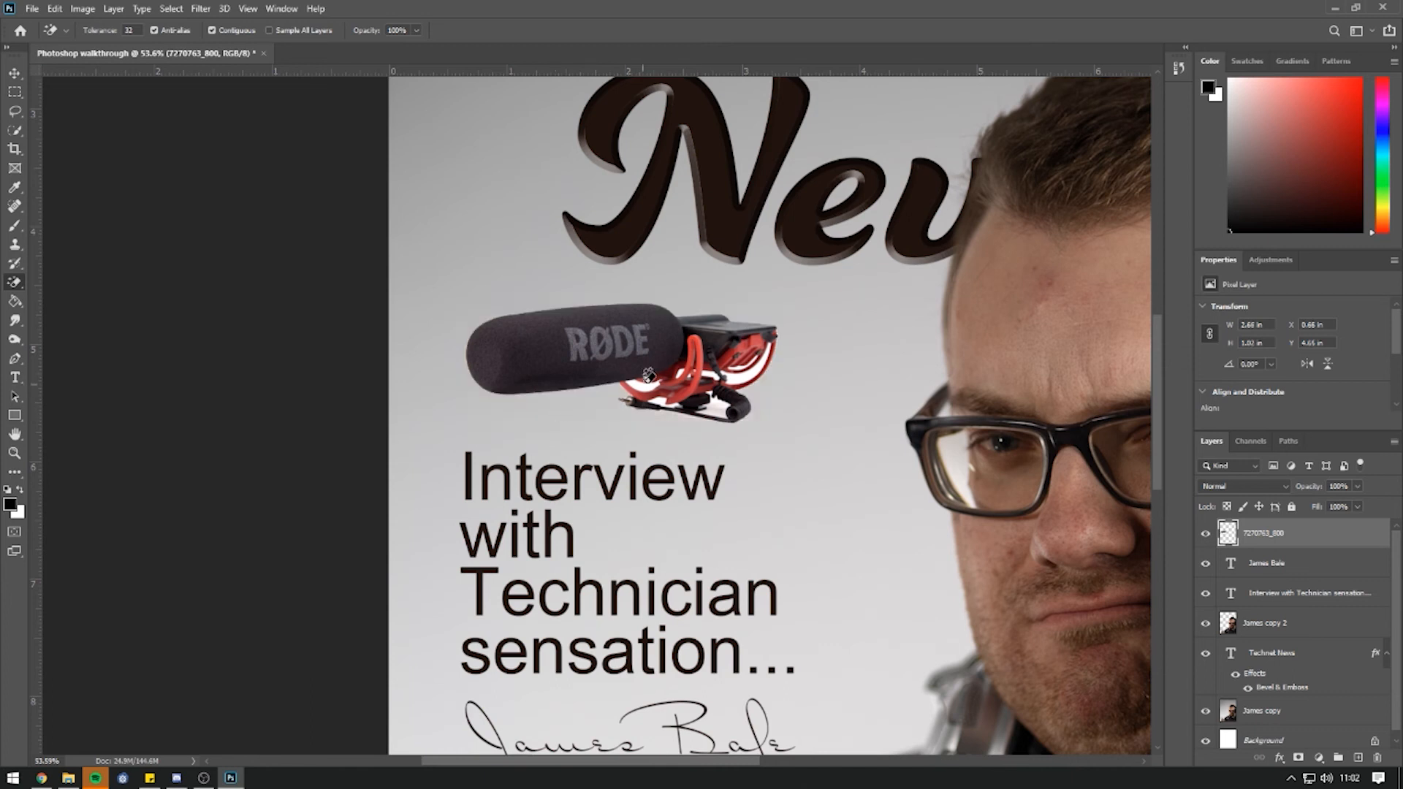
pyautogui.click(746, 360)
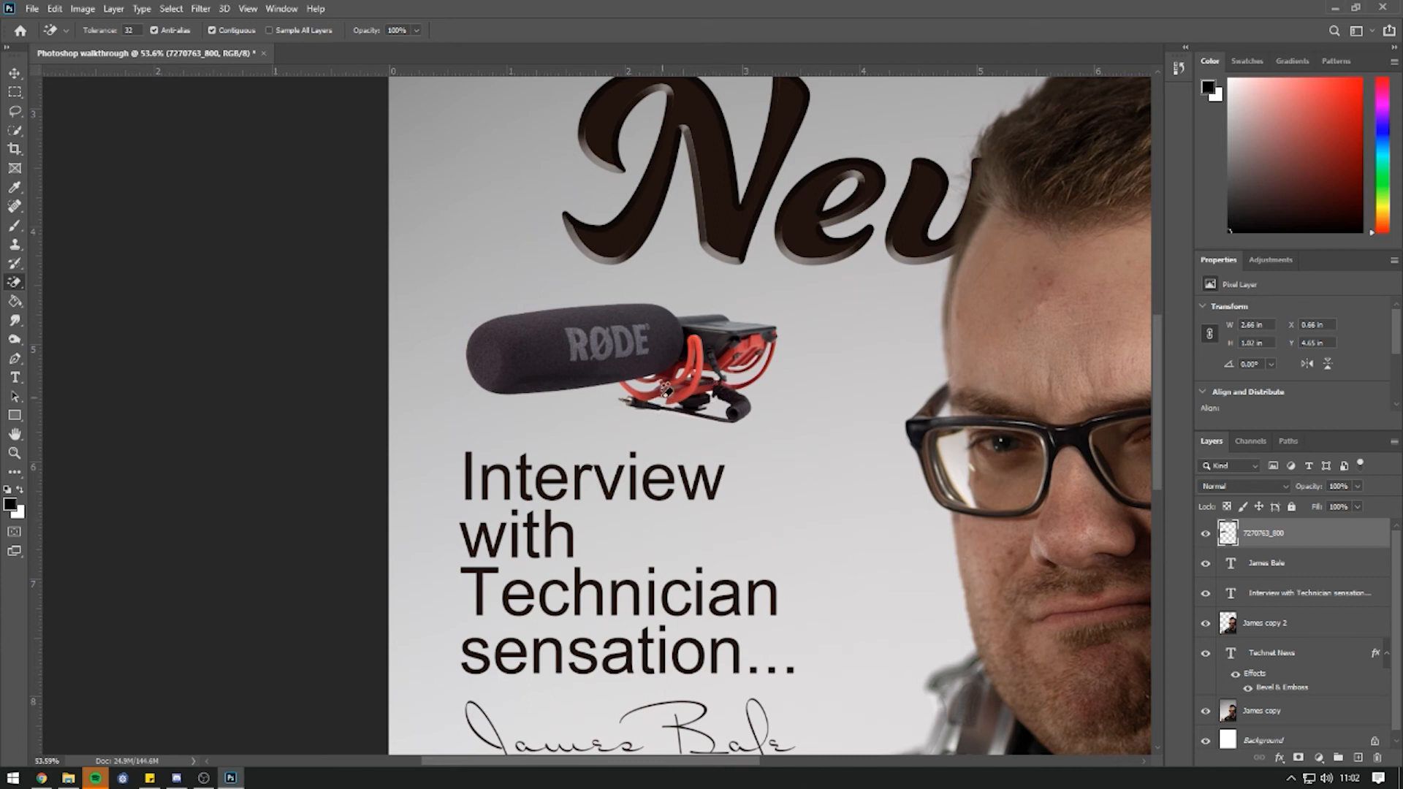
pyautogui.scroll(-3, 651, 372)
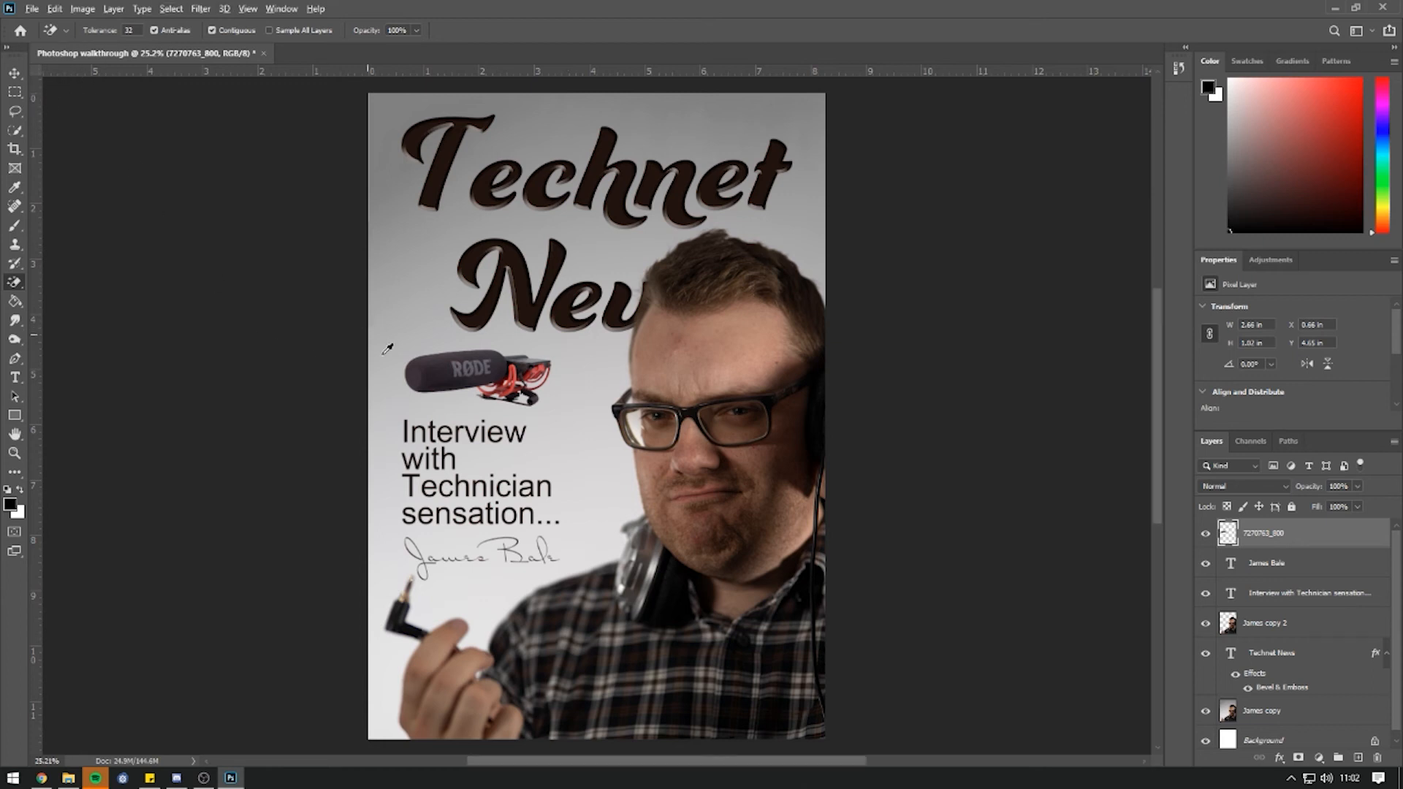
pyautogui.scroll(5, 388, 344)
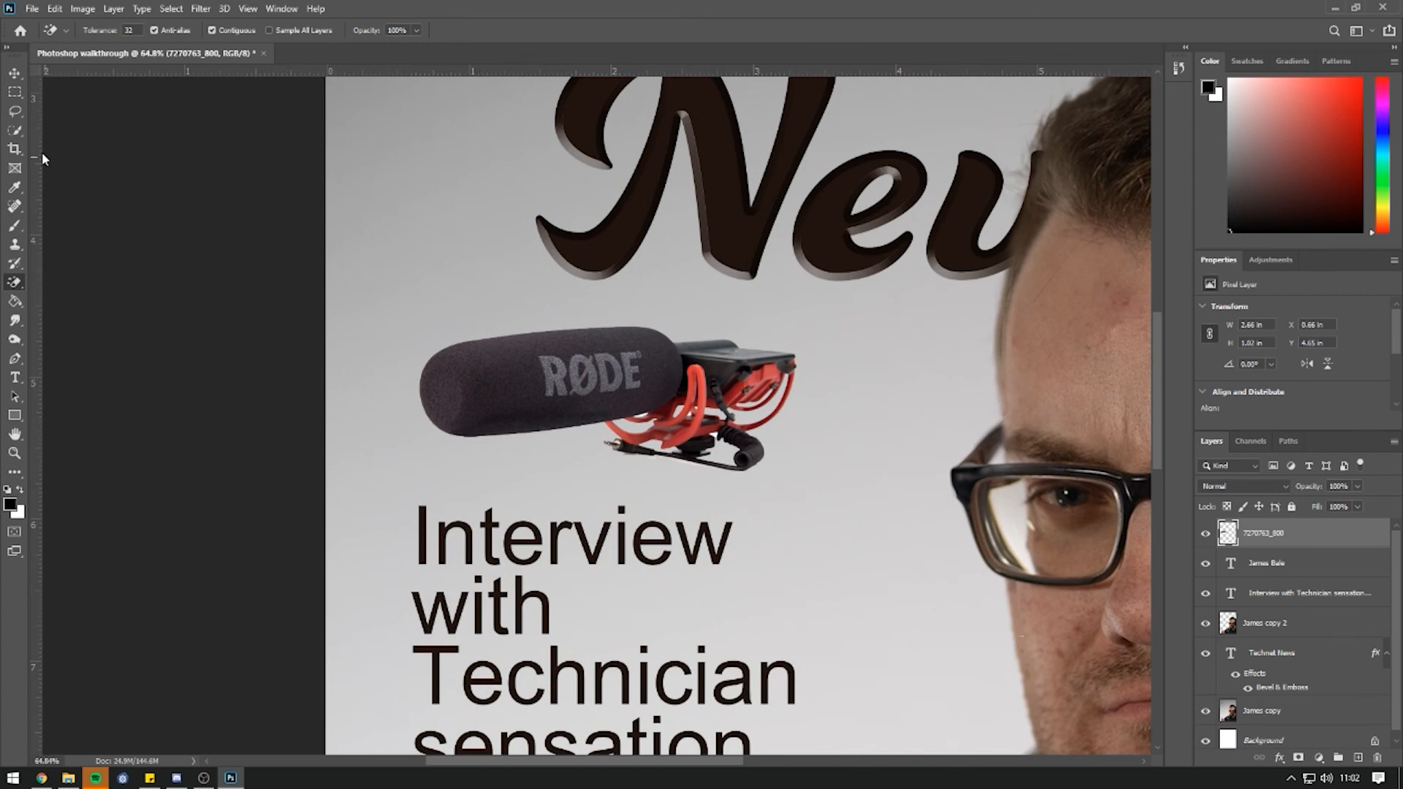
# Lasso the RØDE logo and try a Content-Aware fill over it.
pyautogui.click(17, 113)
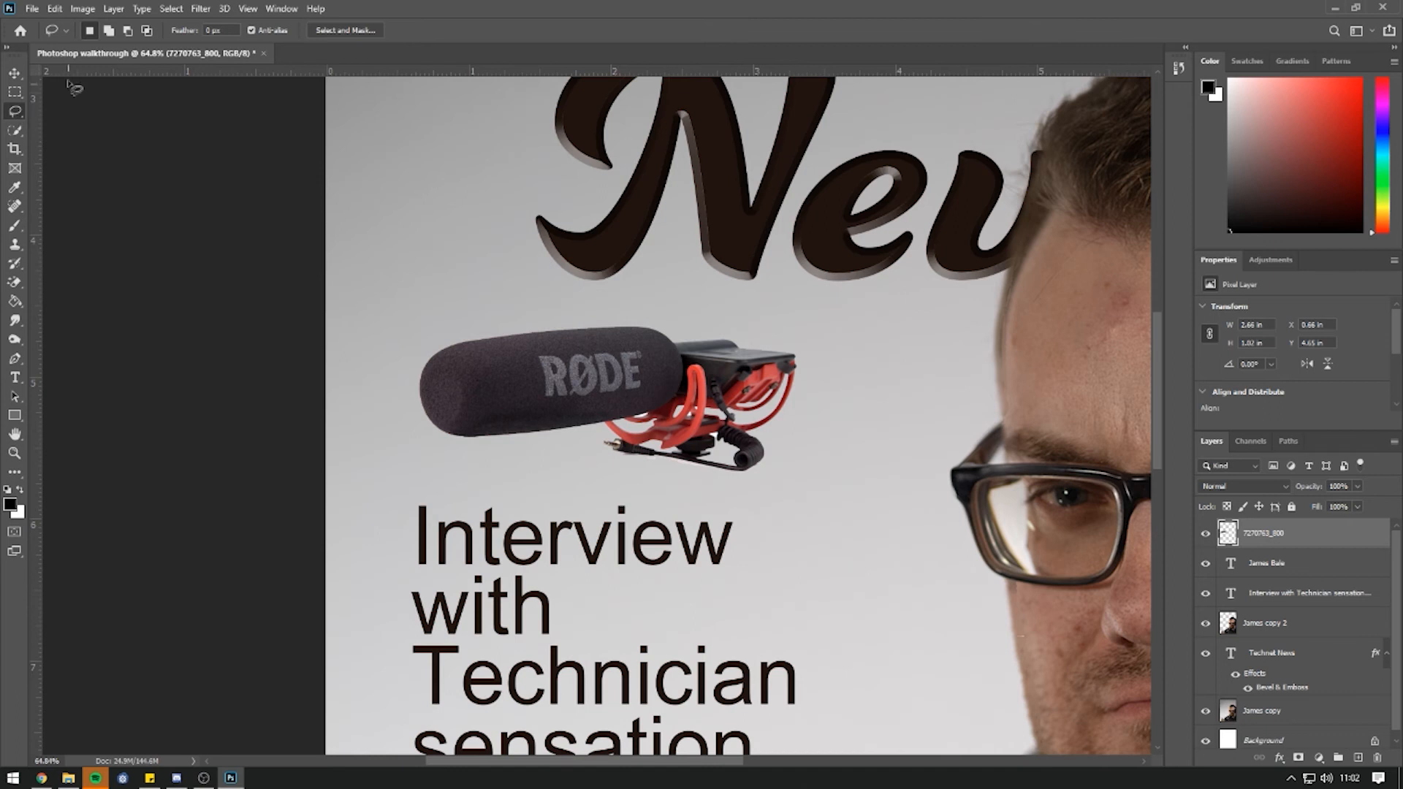
pyautogui.moveTo(635, 344)
pyautogui.mouseDown()
pyautogui.moveTo(549, 345)
pyautogui.moveTo(528, 362)
pyautogui.moveTo(527, 394)
pyautogui.moveTo(554, 410)
pyautogui.moveTo(635, 400)
pyautogui.moveTo(652, 393)
pyautogui.moveTo(635, 343)
pyautogui.mouseUp()
pyautogui.click(55, 9)
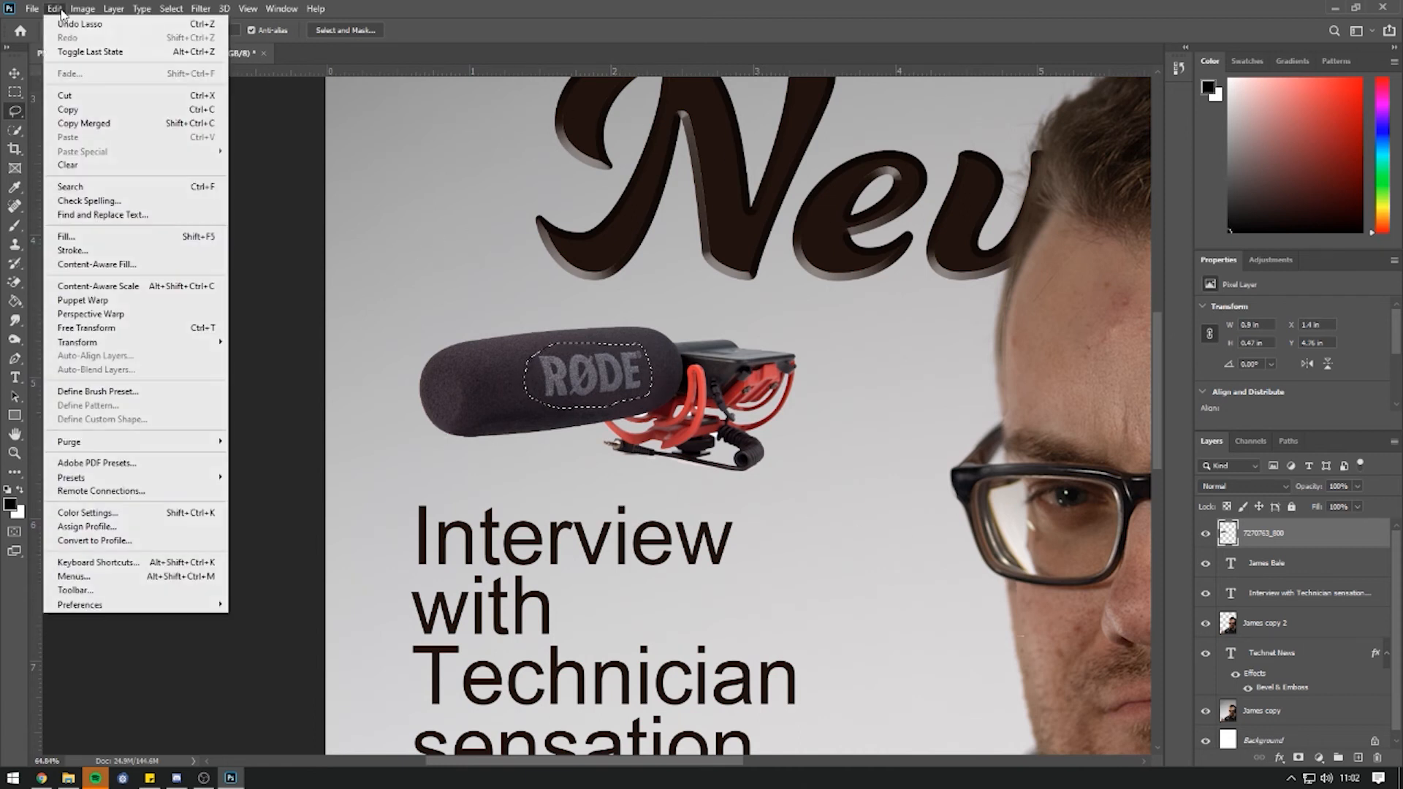
pyautogui.click(107, 237)
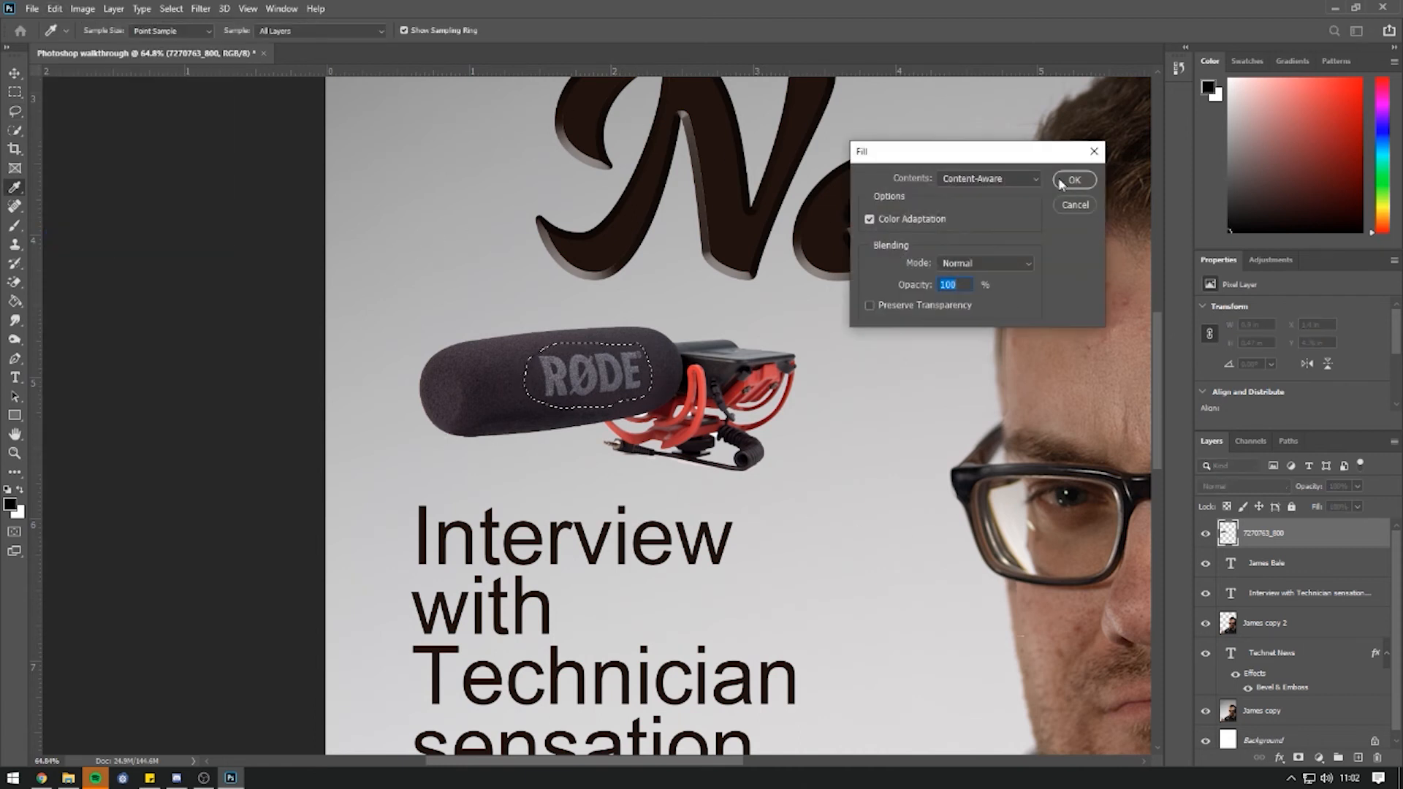
pyautogui.click(1073, 182)
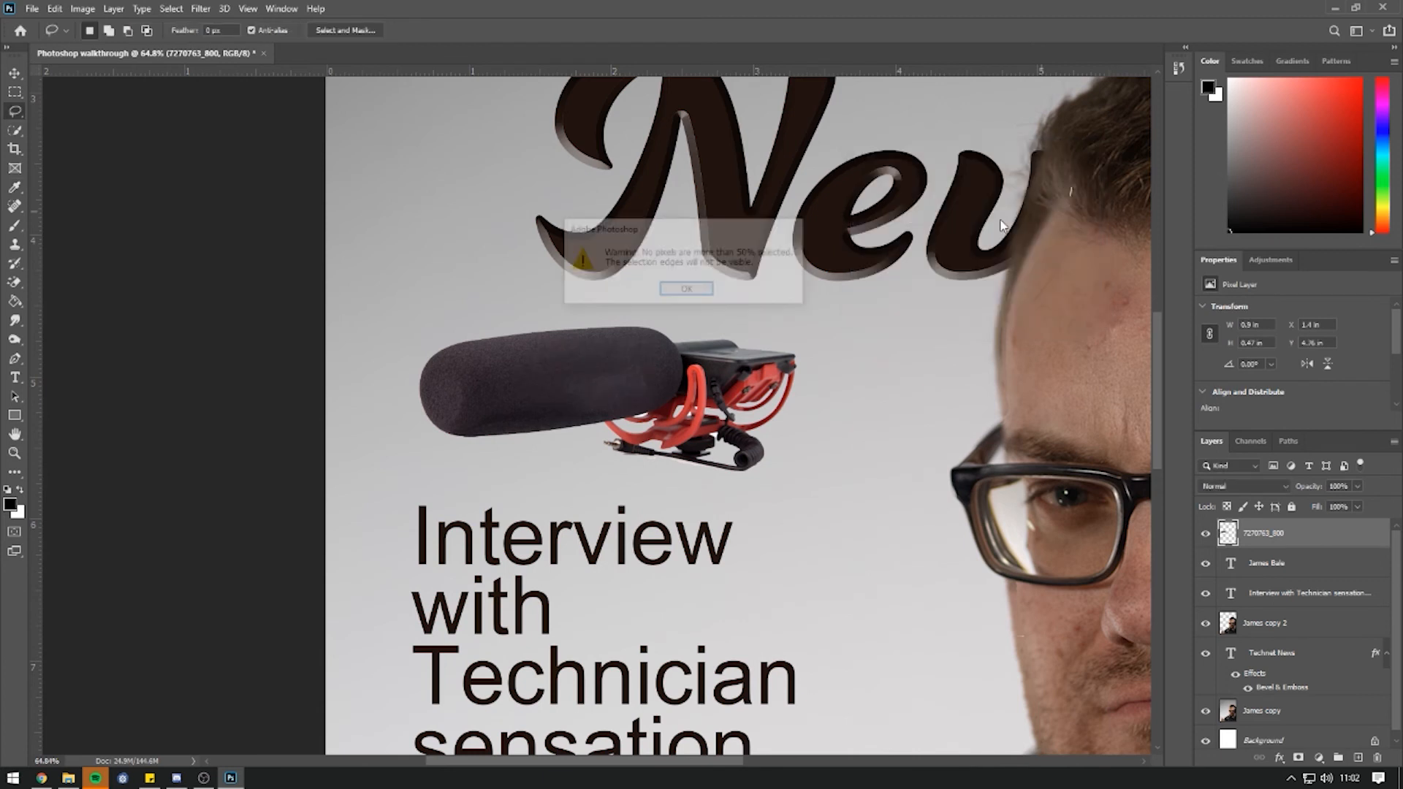
pyautogui.click(687, 290)
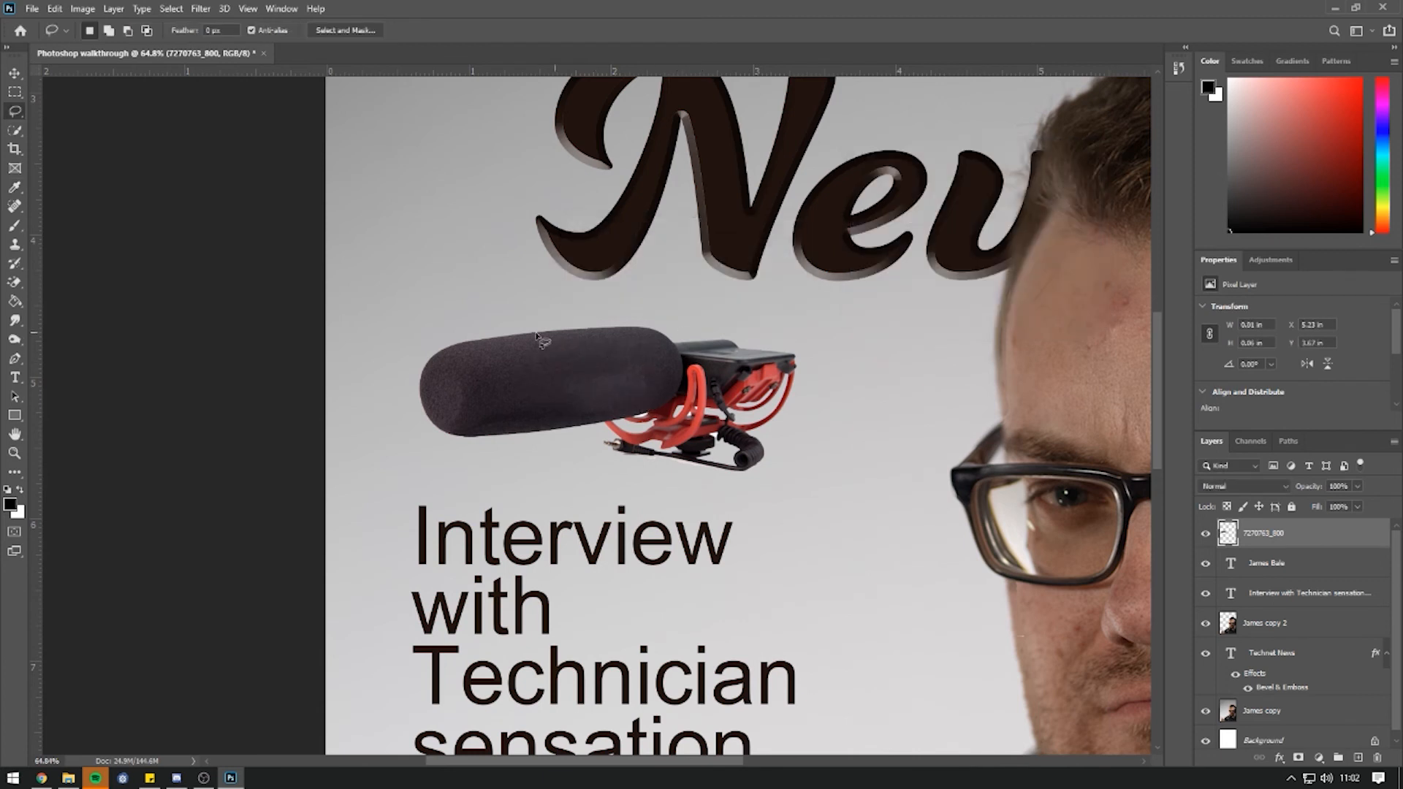
pyautogui.scroll(-1, 614, 387)
pyautogui.scroll(-4, 611, 377)
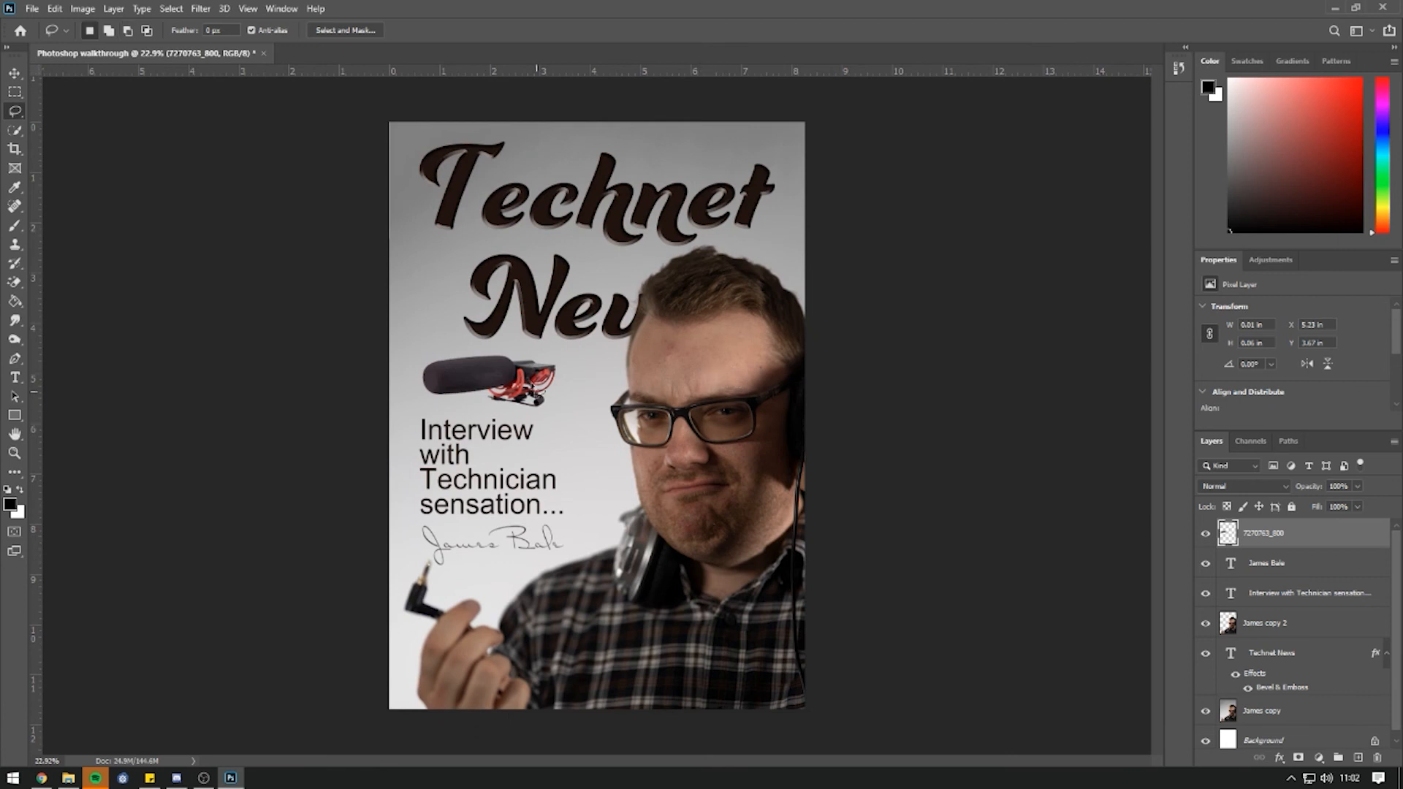
pyautogui.scroll(7, 517, 468)
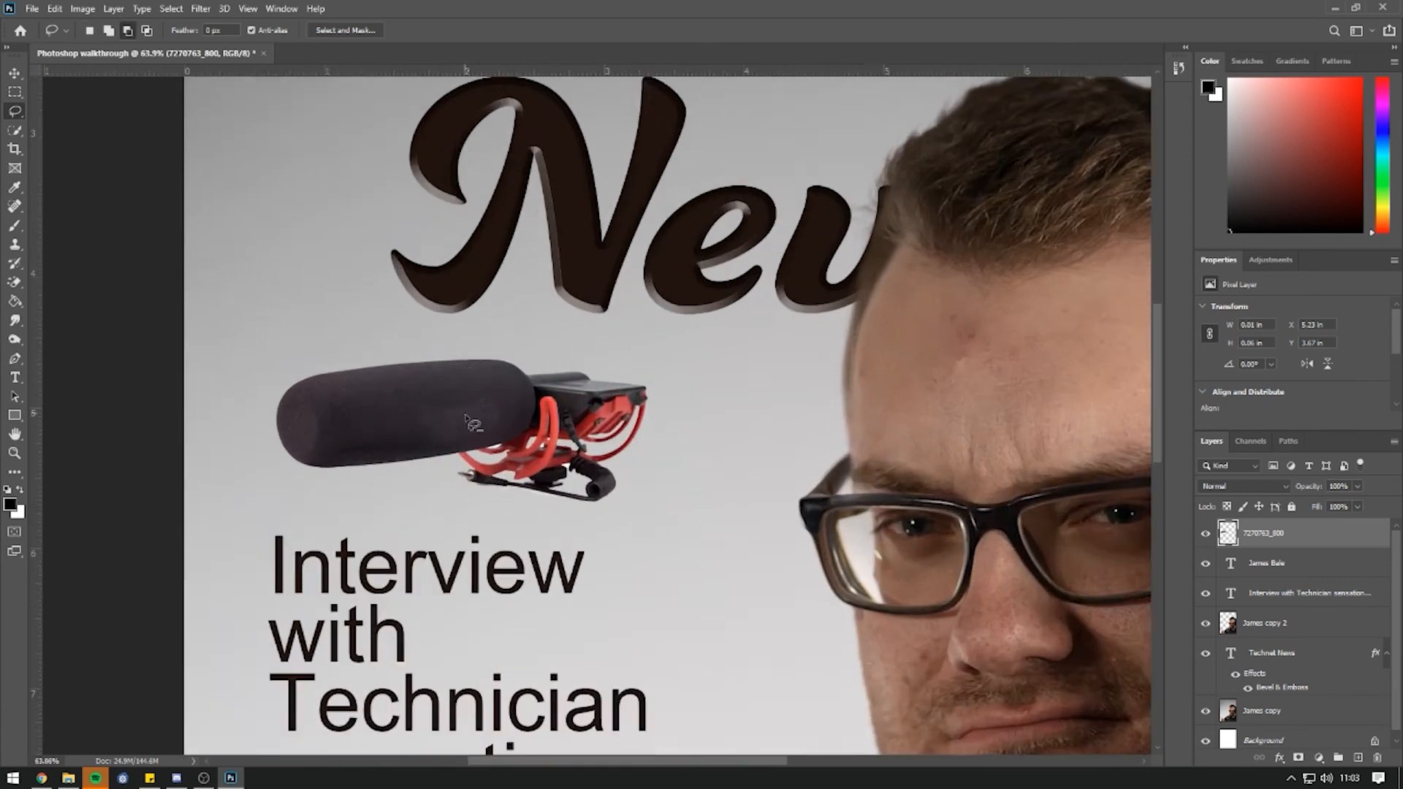
# Select a small area of the logo, delete it, Content-Aware fill it, and deselect.
pyautogui.moveTo(521, 424); pyautogui.dragTo(522, 427)
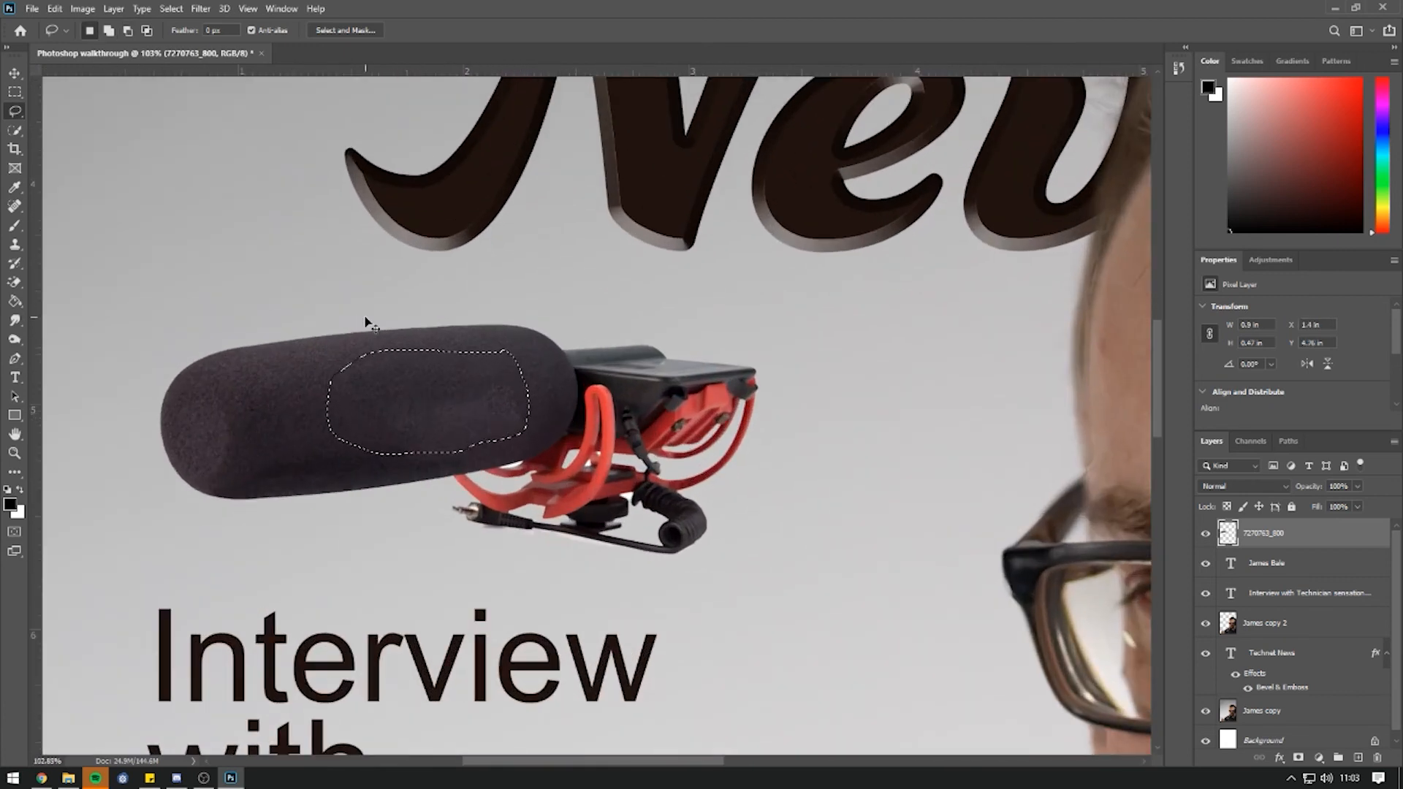
pyautogui.press('Delete')
pyautogui.click(55, 9)
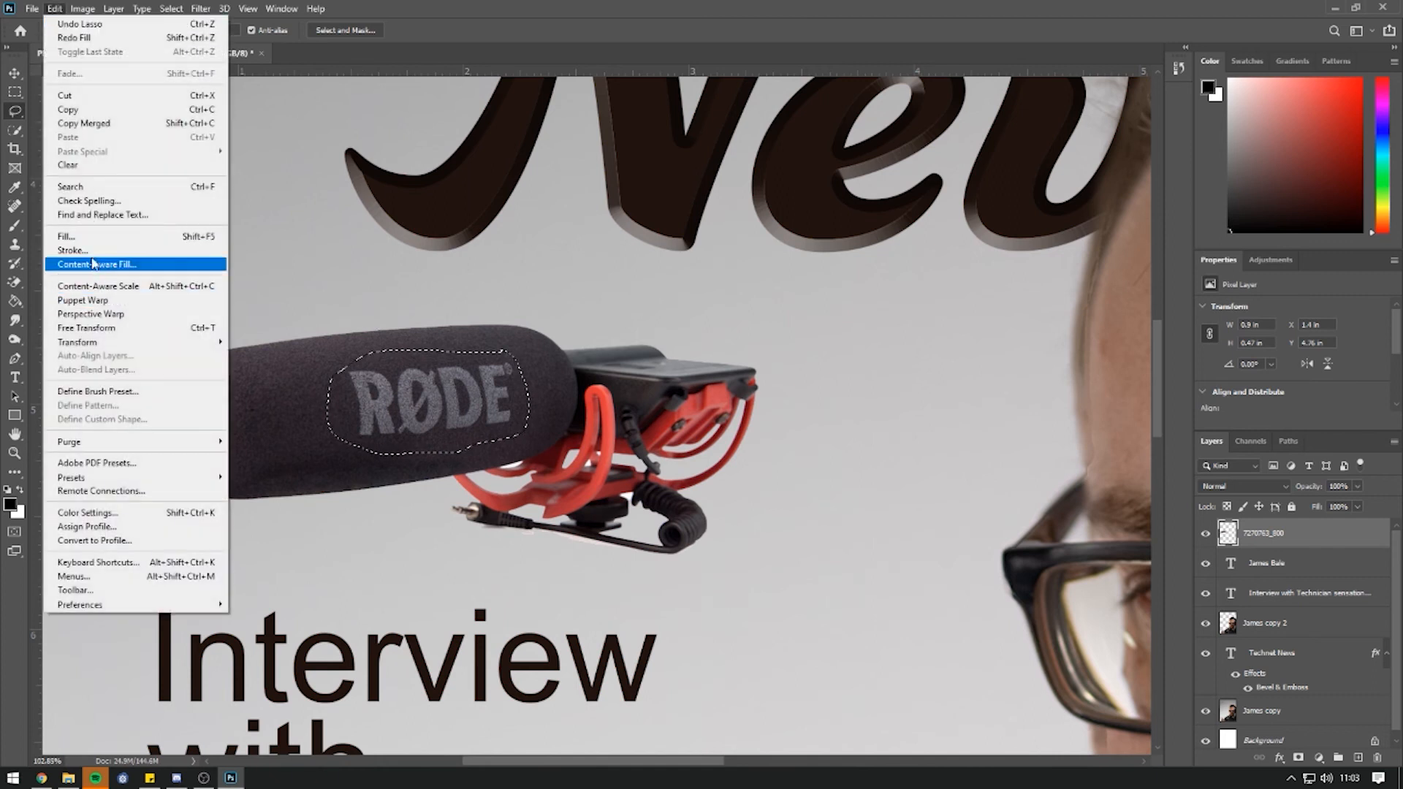
pyautogui.click(80, 240)
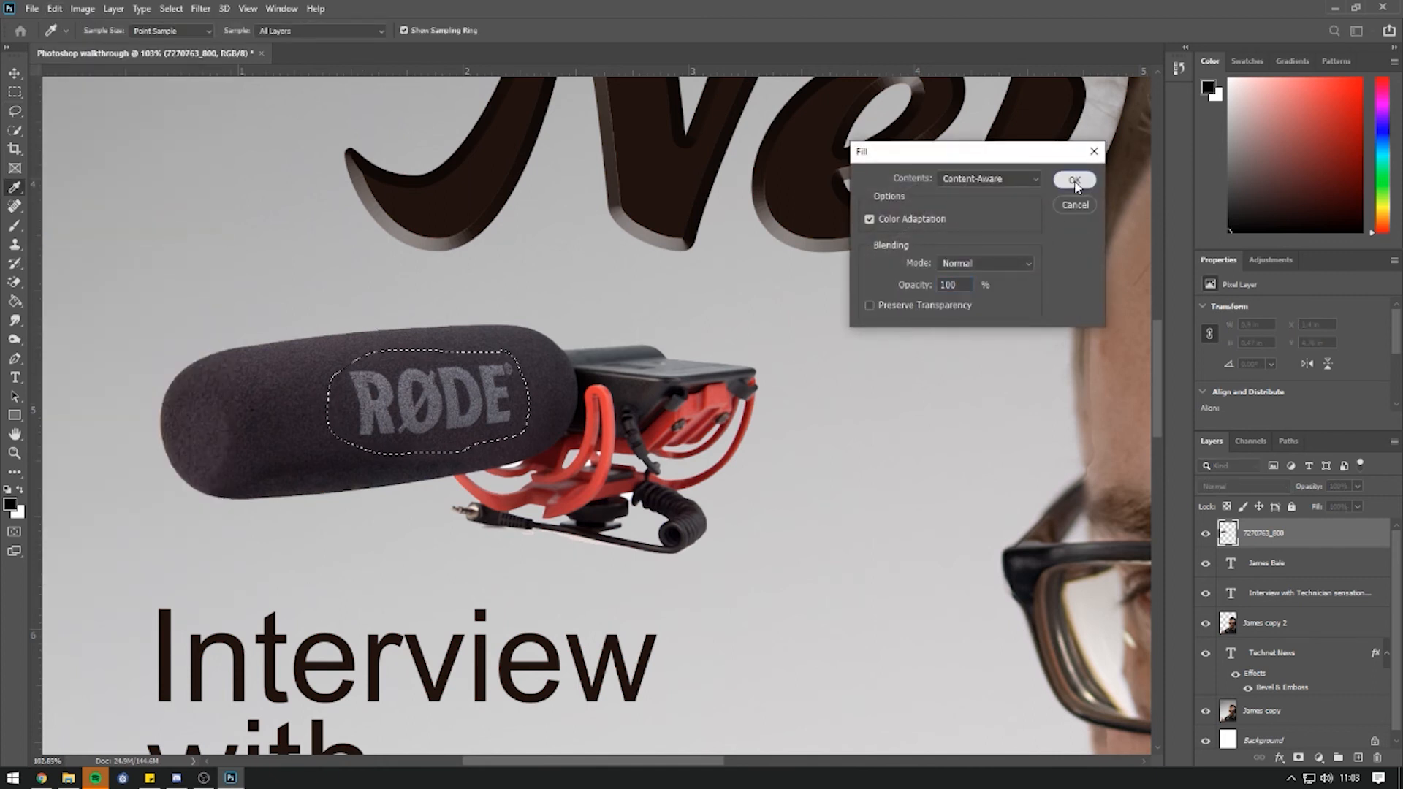
pyautogui.click(1074, 180)
pyautogui.hotkey('ctrl', 'd')
pyautogui.scroll(-5, 512, 431)
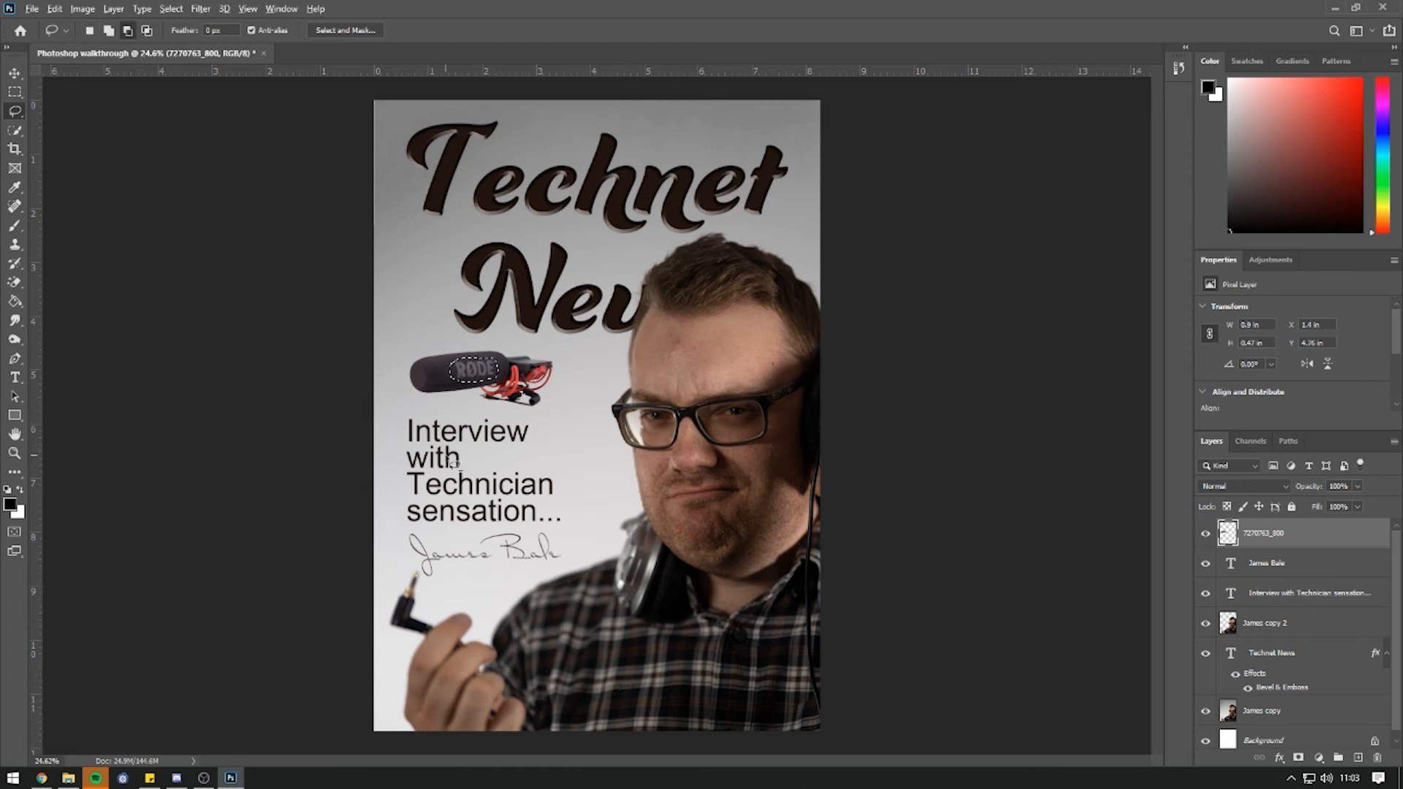
pyautogui.scroll(3, 447, 459)
# Draw a rectangular marquee around the RØDE logo on the foam.
pyautogui.hotkey('ctrl', 'd')
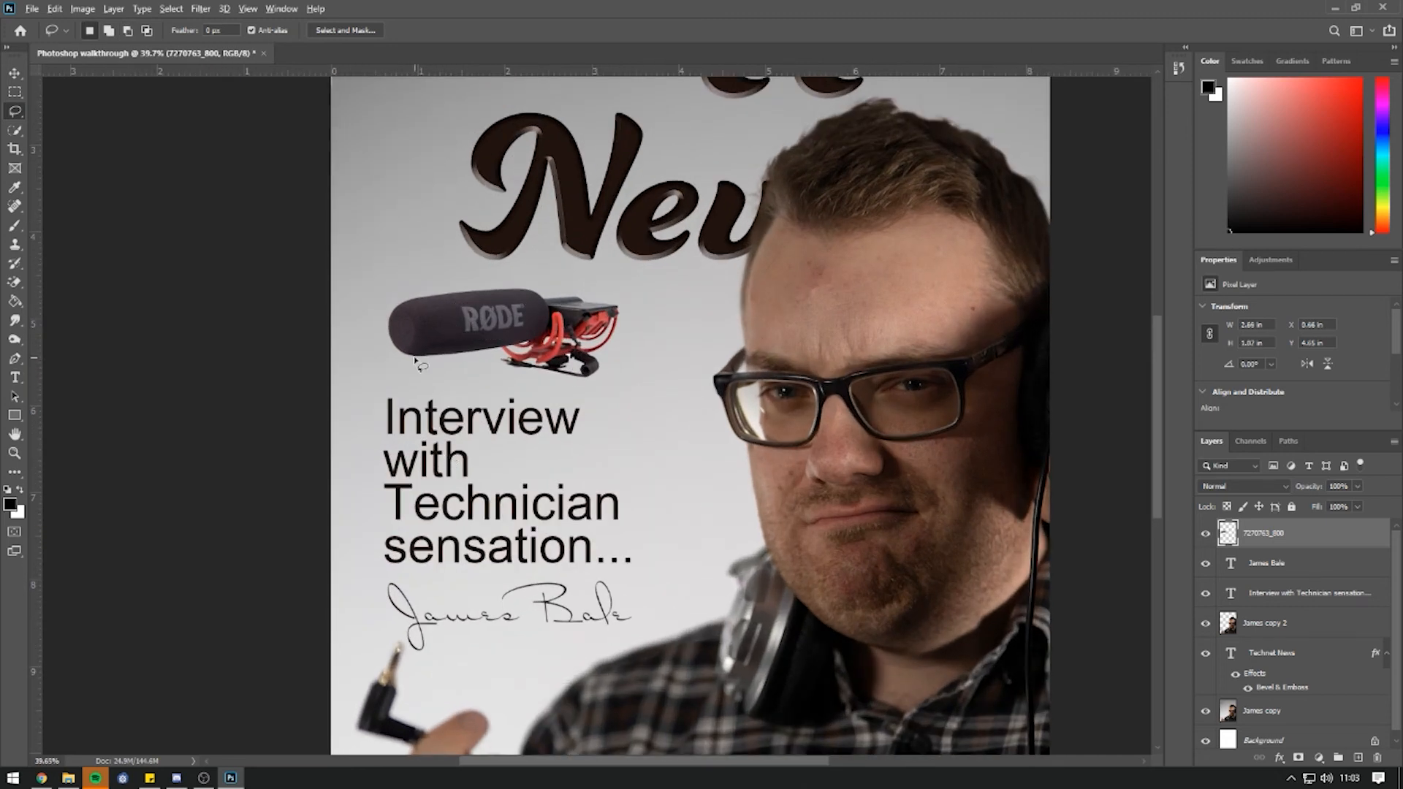
pyautogui.scroll(2, 420, 366)
pyautogui.click(14, 92)
pyautogui.moveTo(477, 268); pyautogui.dragTo(584, 324)
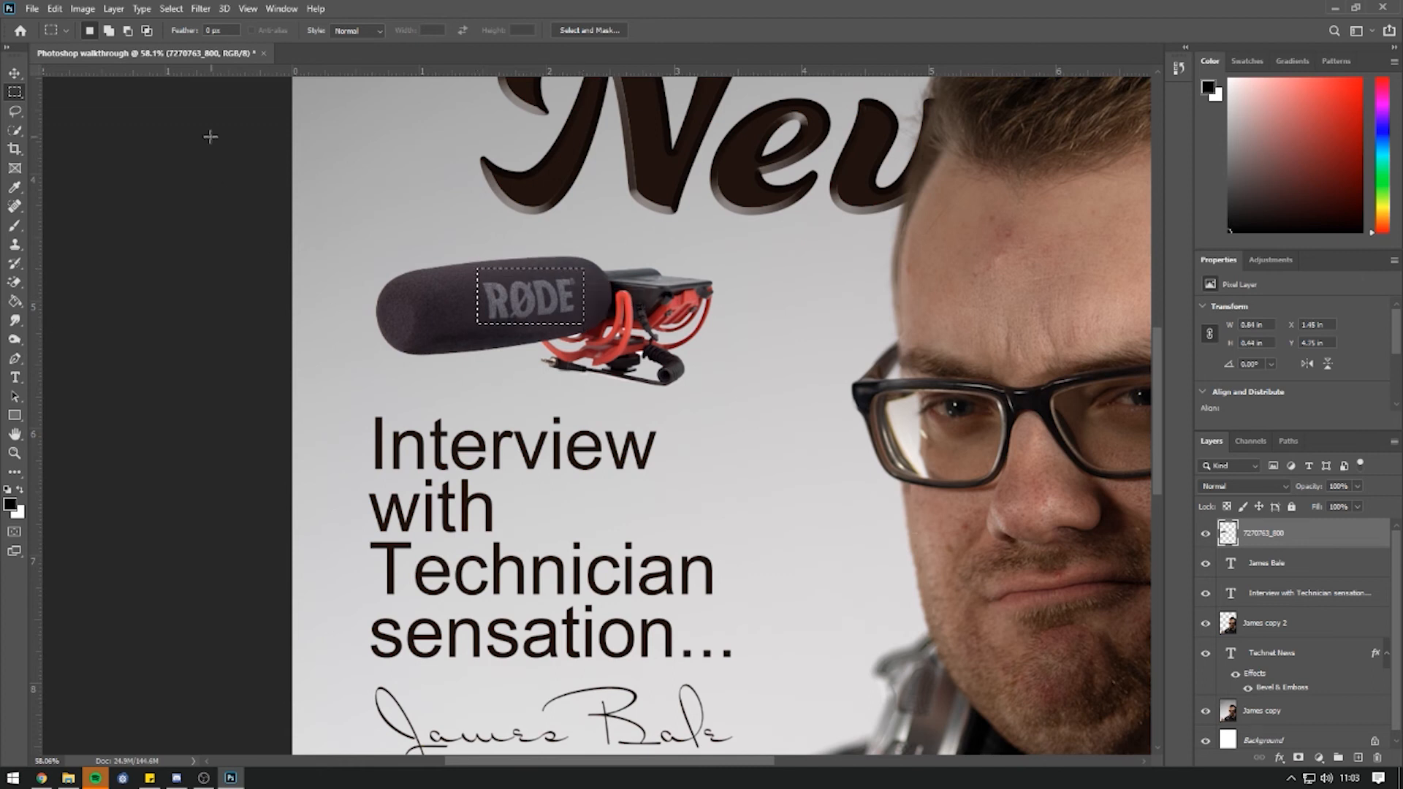
pyautogui.click(54, 9)
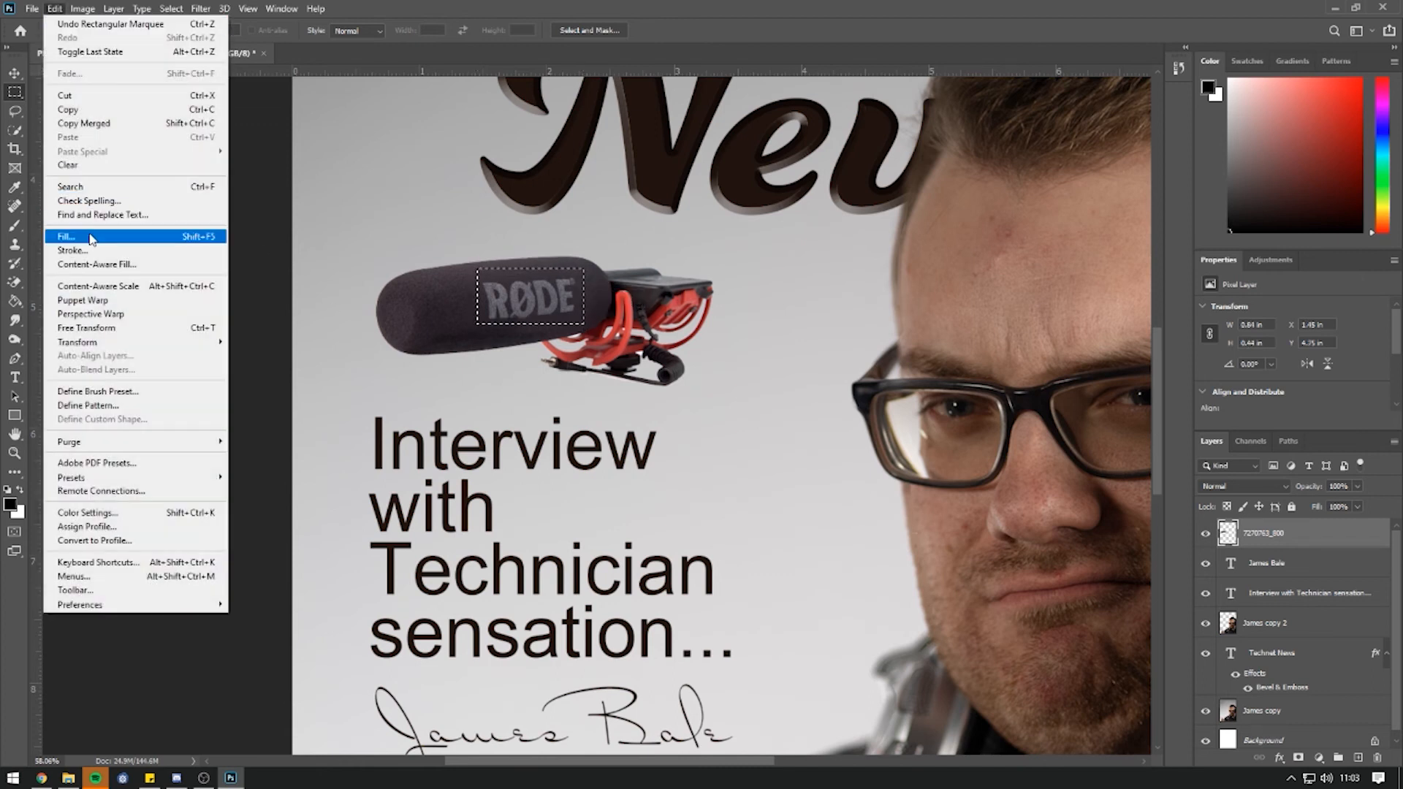
pyautogui.click(92, 235)
pyautogui.press('Return')
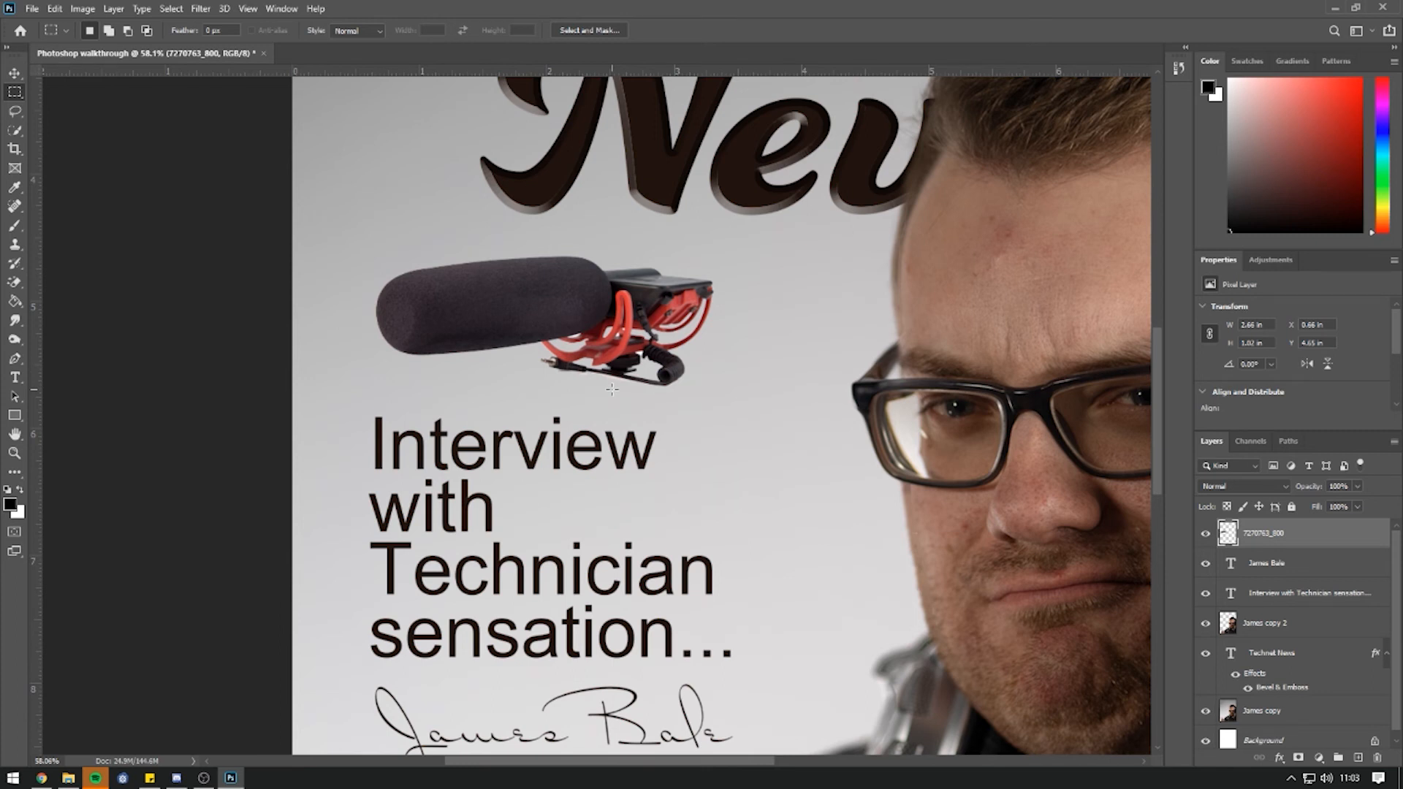
pyautogui.hotkey('ctrl', 'z')
pyautogui.hotkey('ctrl', 'z')
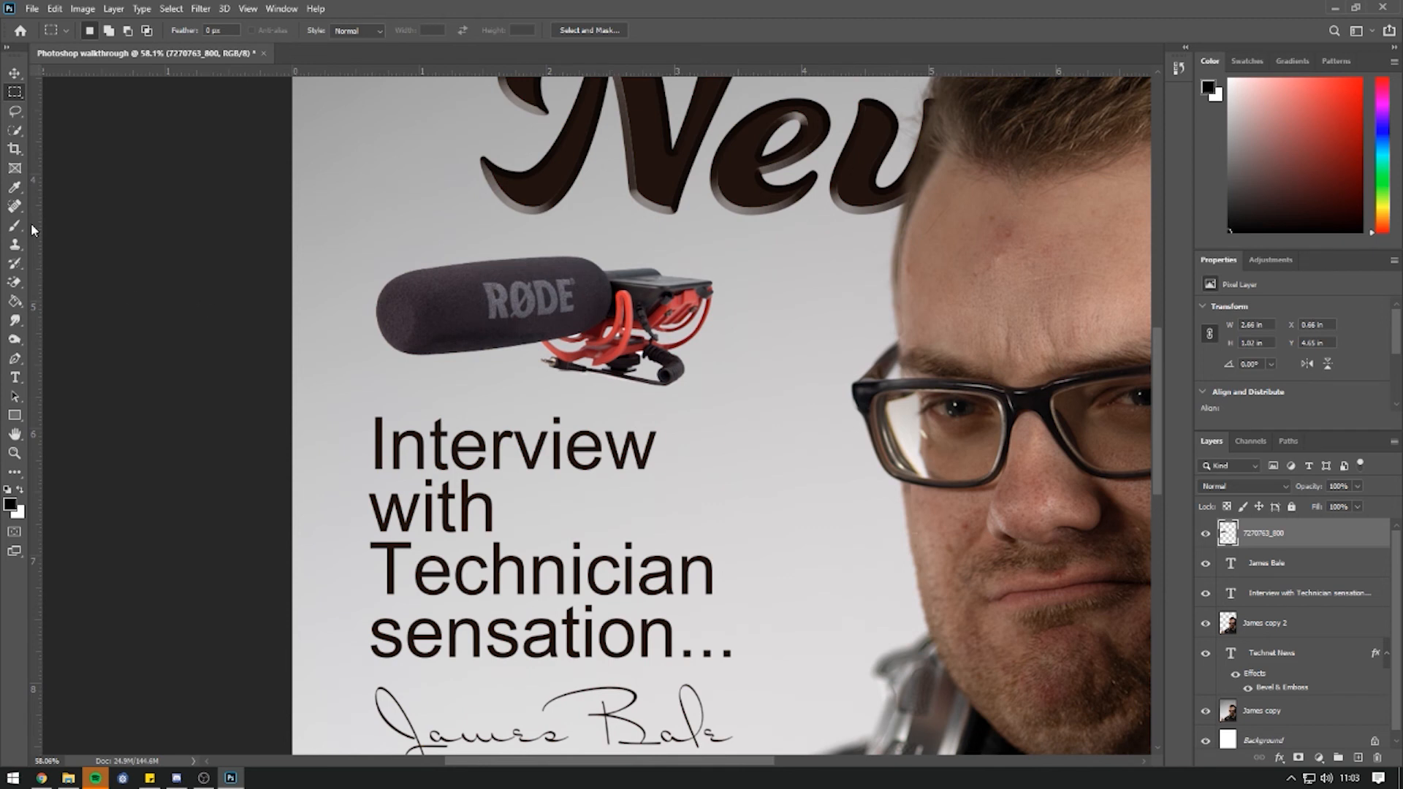
pyautogui.click(16, 207)
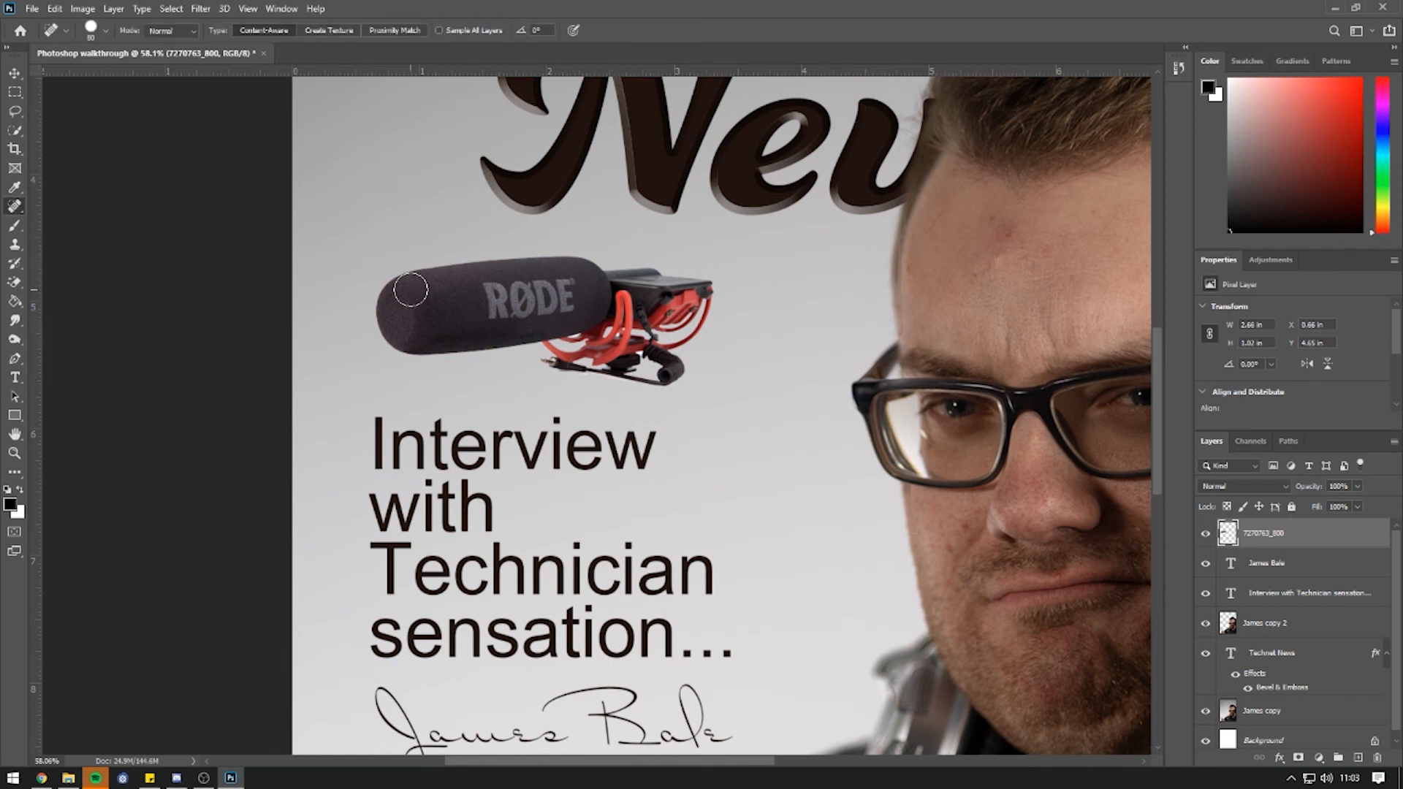
pyautogui.press(']')
pyautogui.press(']')
pyautogui.click(14, 188)
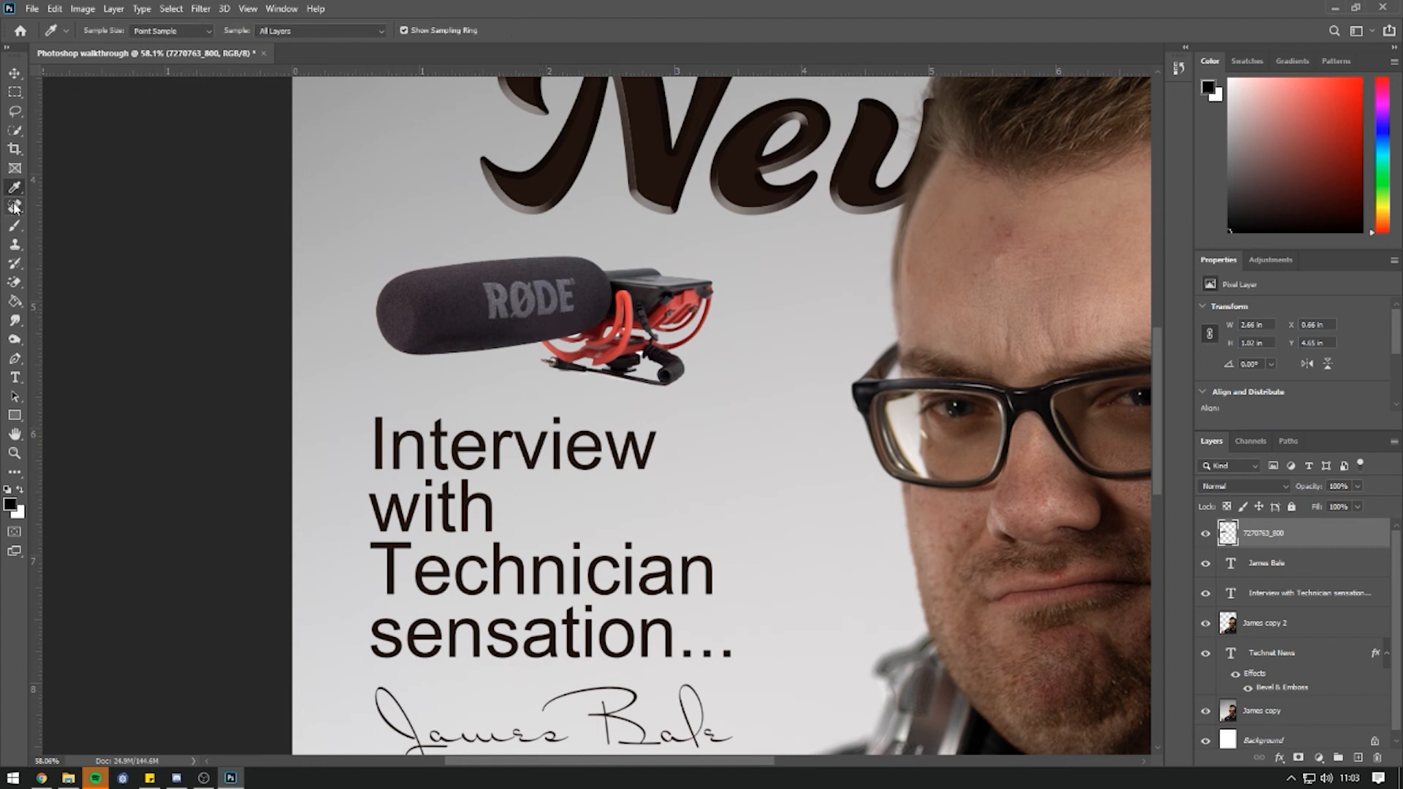
pyautogui.click(15, 208)
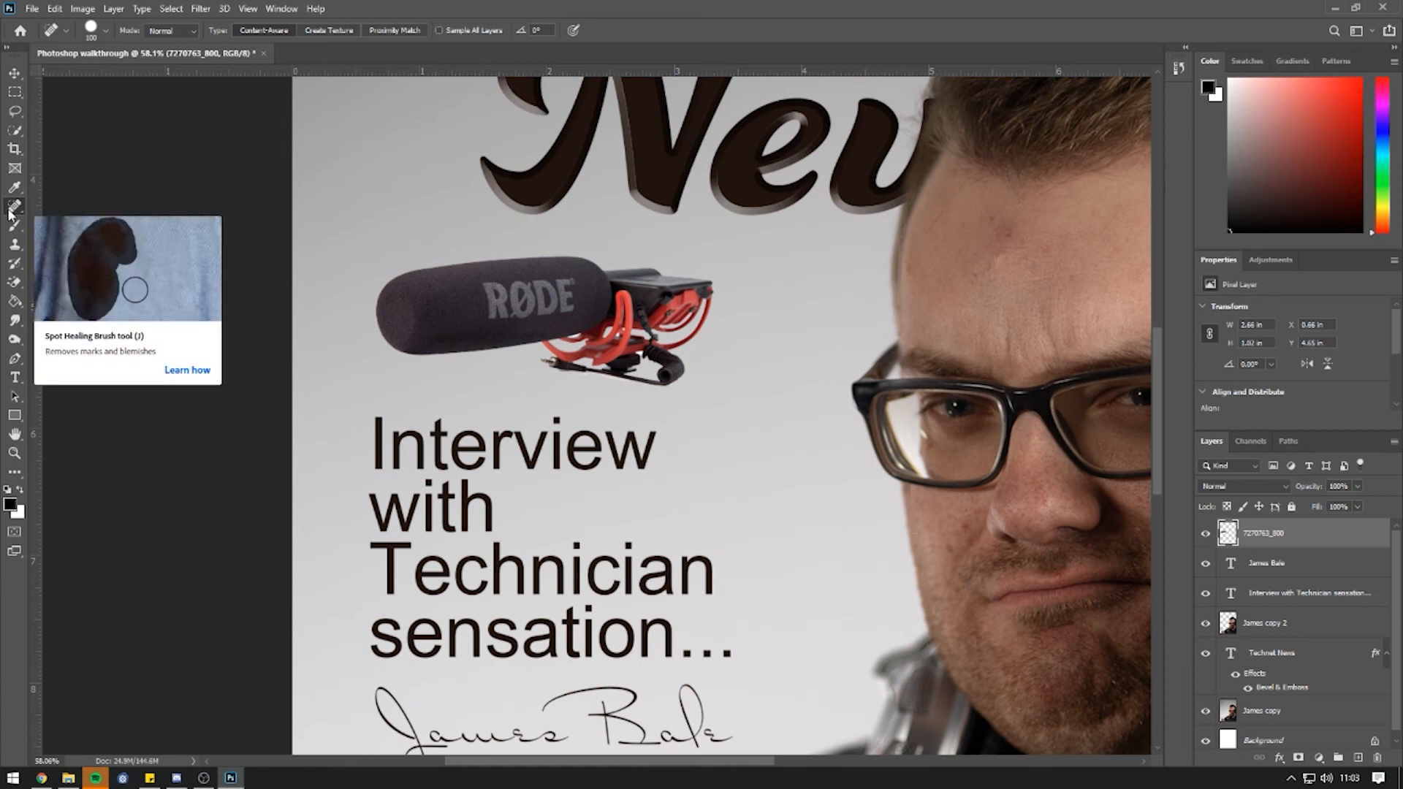
pyautogui.moveTo(499, 303)
pyautogui.mouseDown()
pyautogui.moveTo(564, 297)
pyautogui.moveTo(515, 300)
pyautogui.mouseUp()
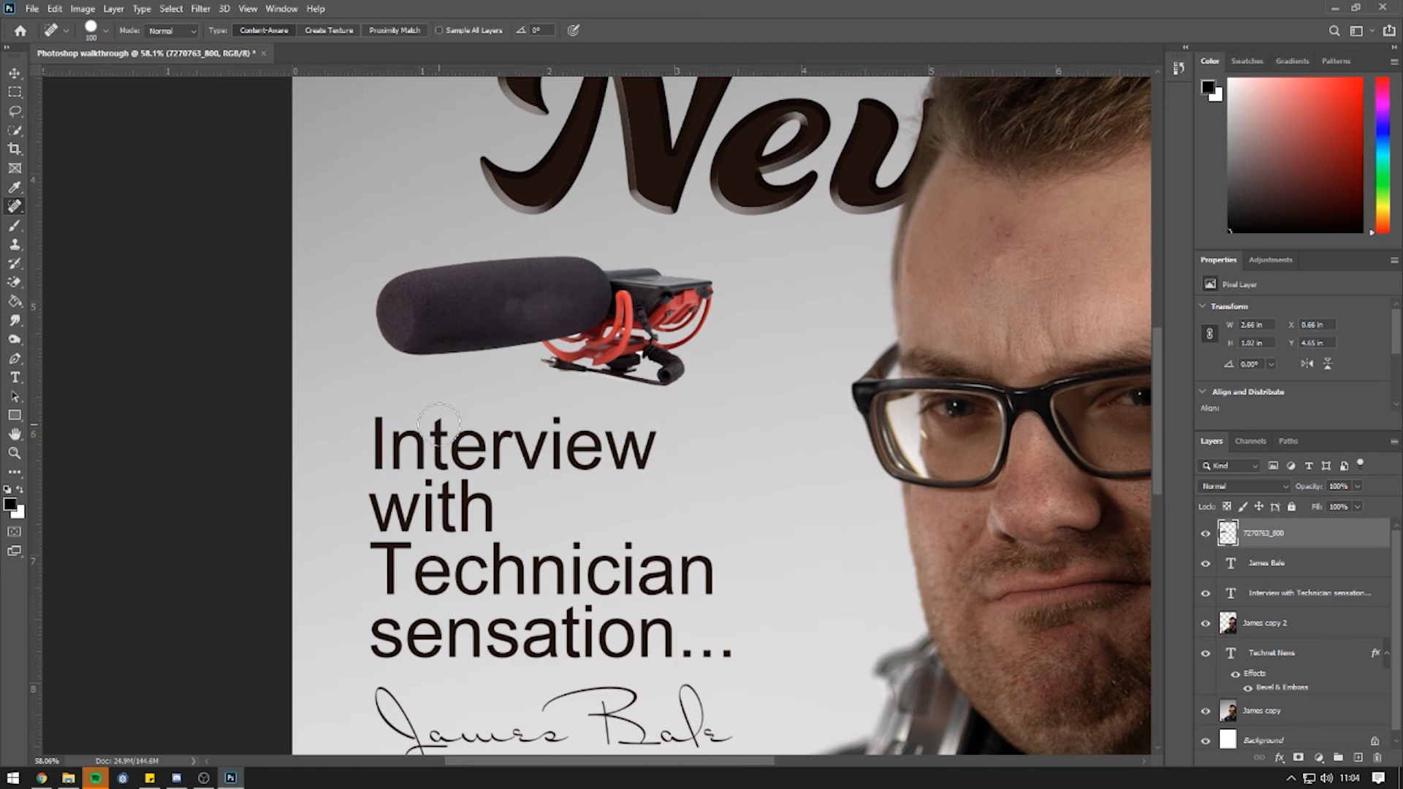
pyautogui.hotkey('ctrl', 'z')
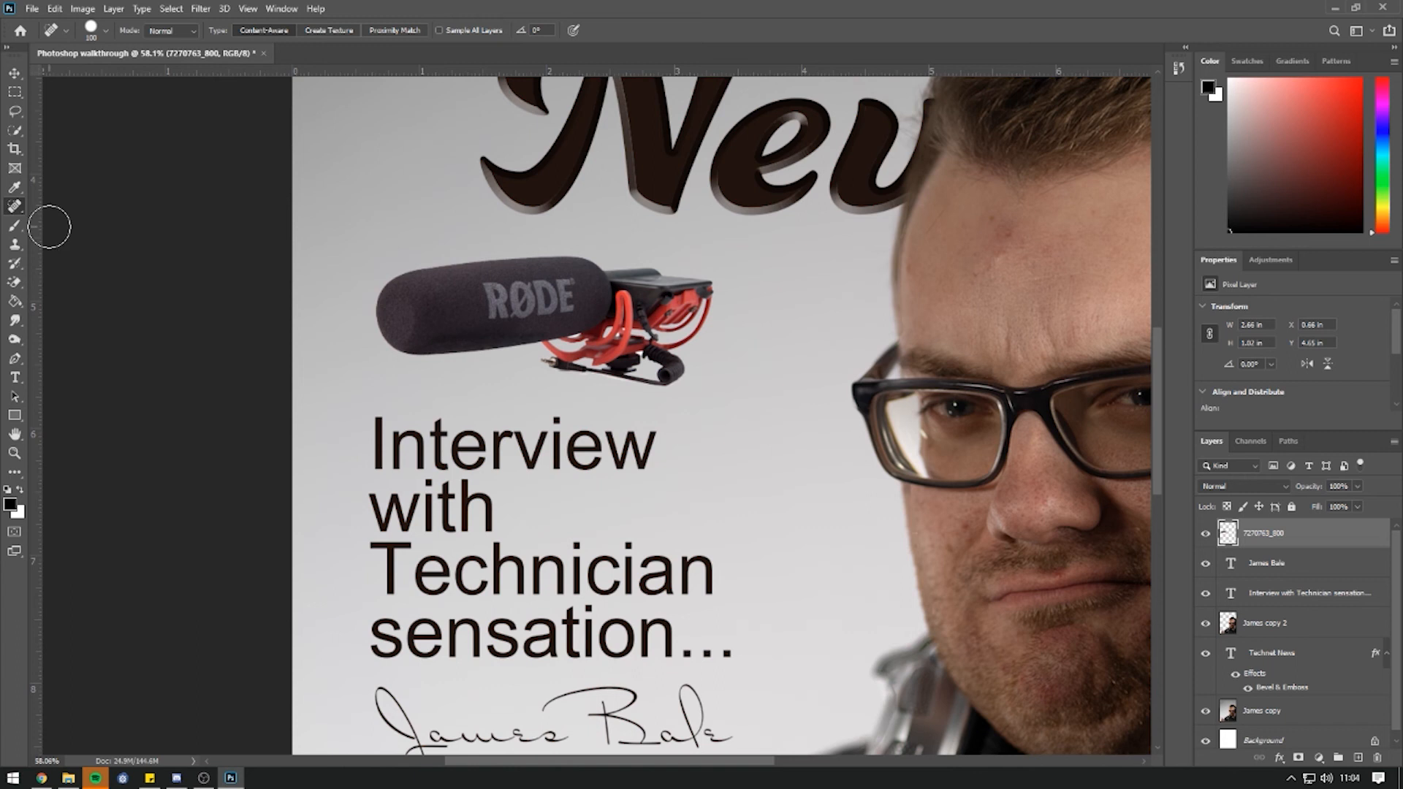
pyautogui.hotkey('ctrl', '0')
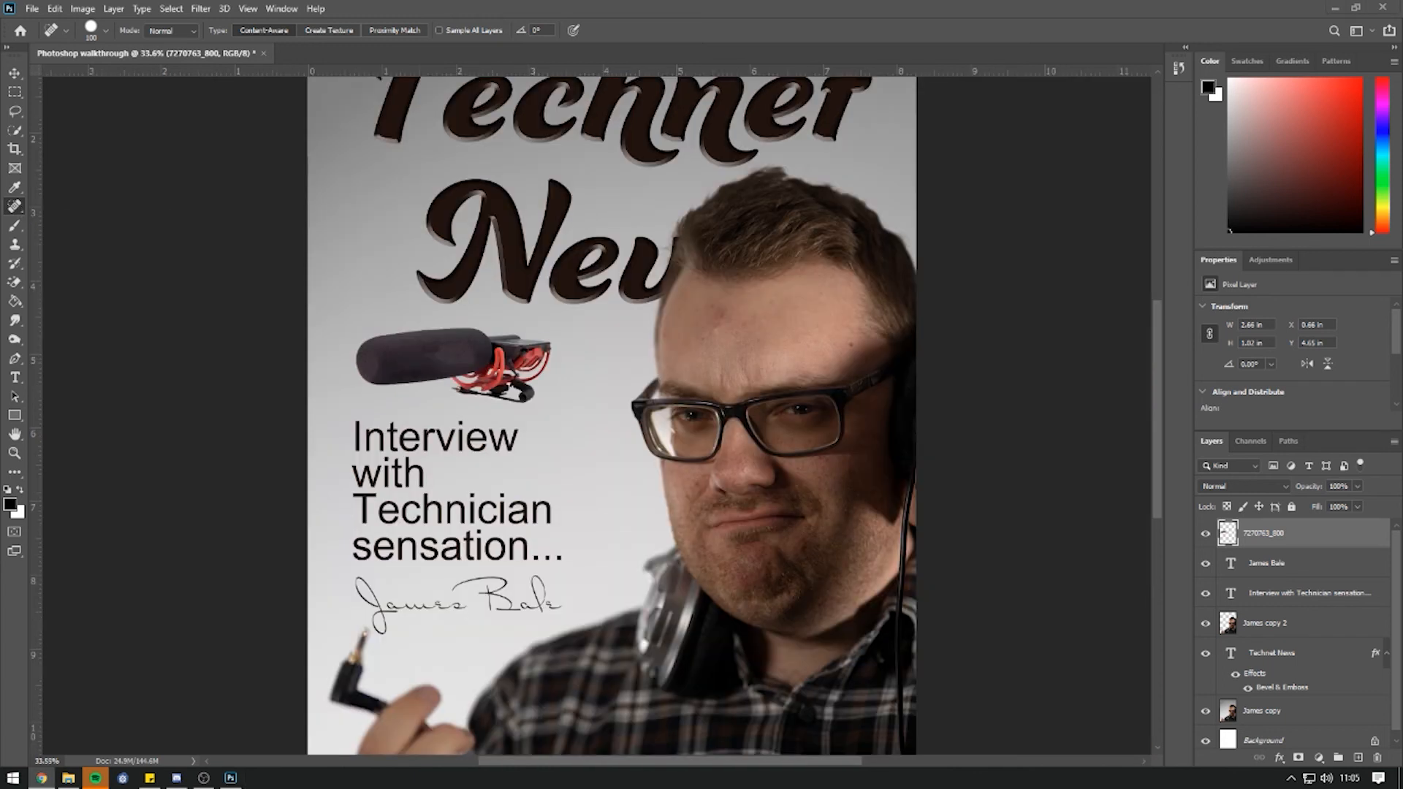
pyautogui.scroll(-3, 584, 454)
pyautogui.scroll(1, 585, 453)
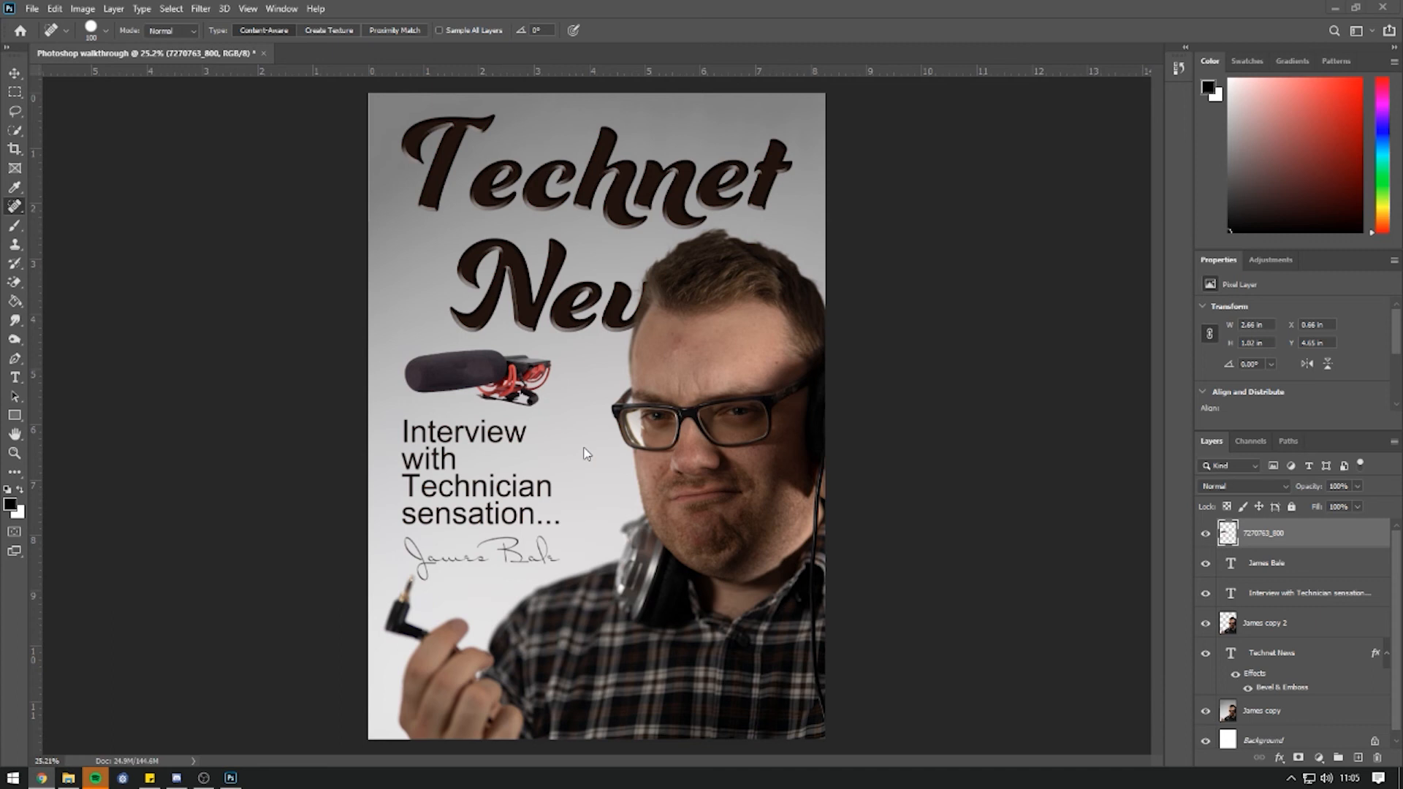
# Give the man's photo layer a Brightness/Contrast of brightness 14 and contrast 41.
pyautogui.click(1273, 631)
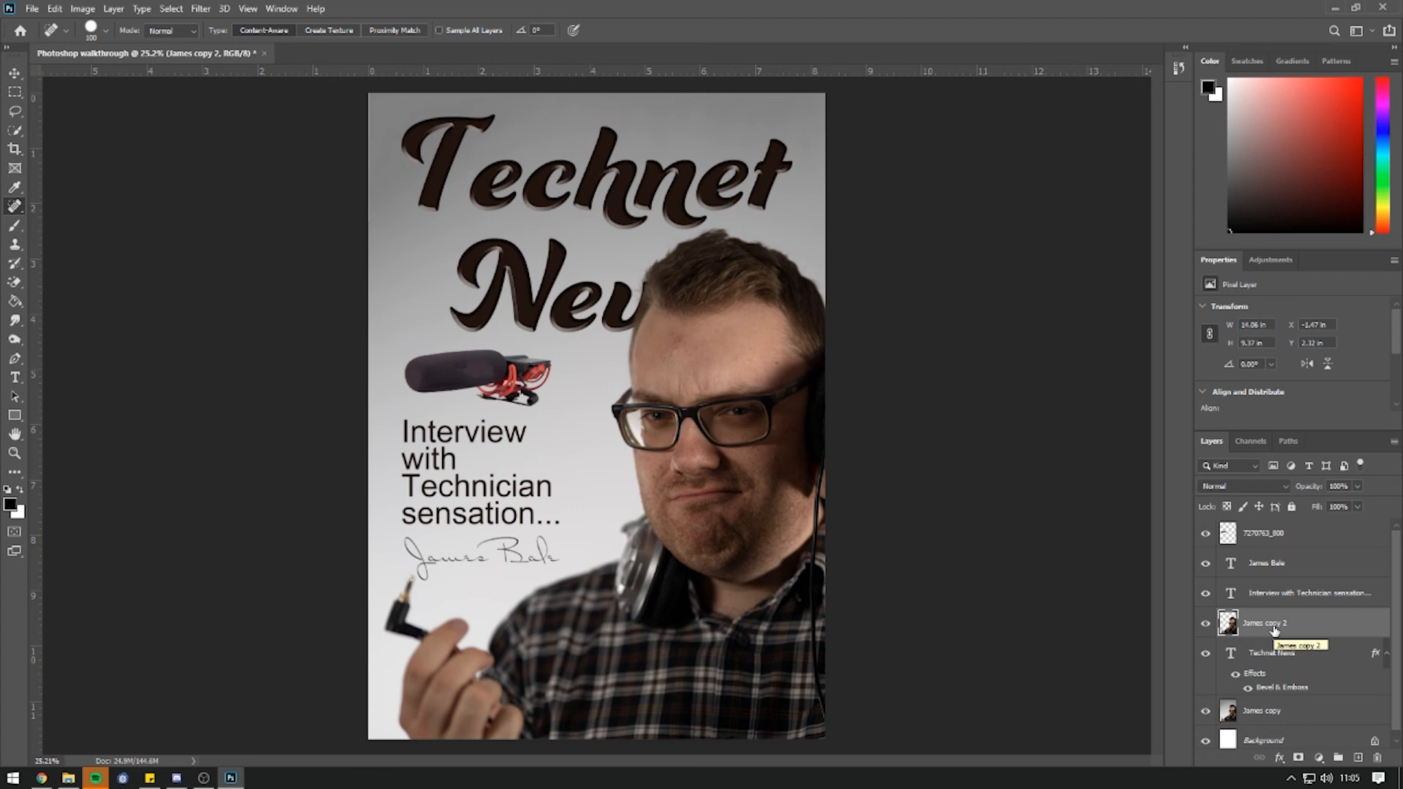
pyautogui.click(90, 9)
pyautogui.moveTo(157, 46)
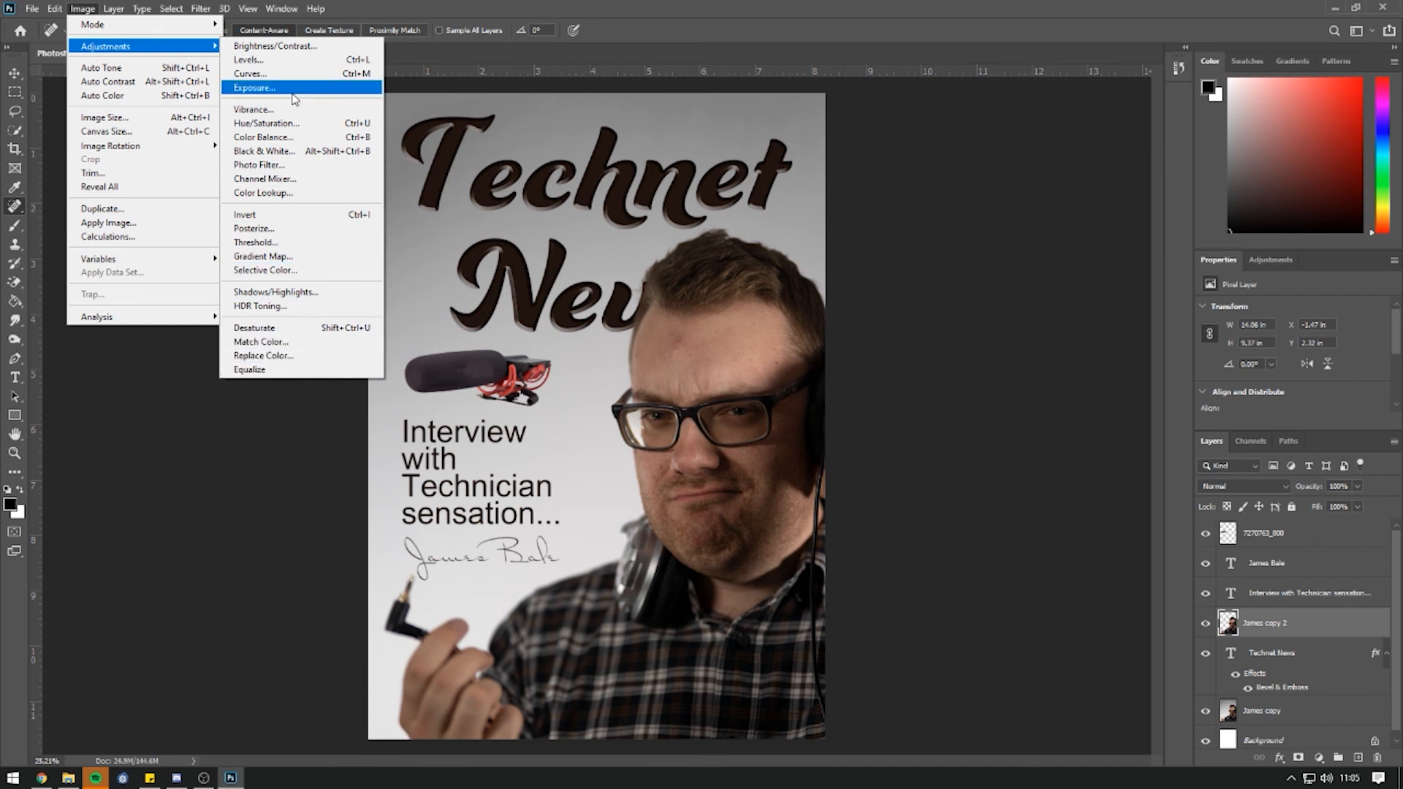
pyautogui.click(287, 53)
pyautogui.moveTo(946, 231); pyautogui.dragTo(952, 231)
pyautogui.click(976, 267)
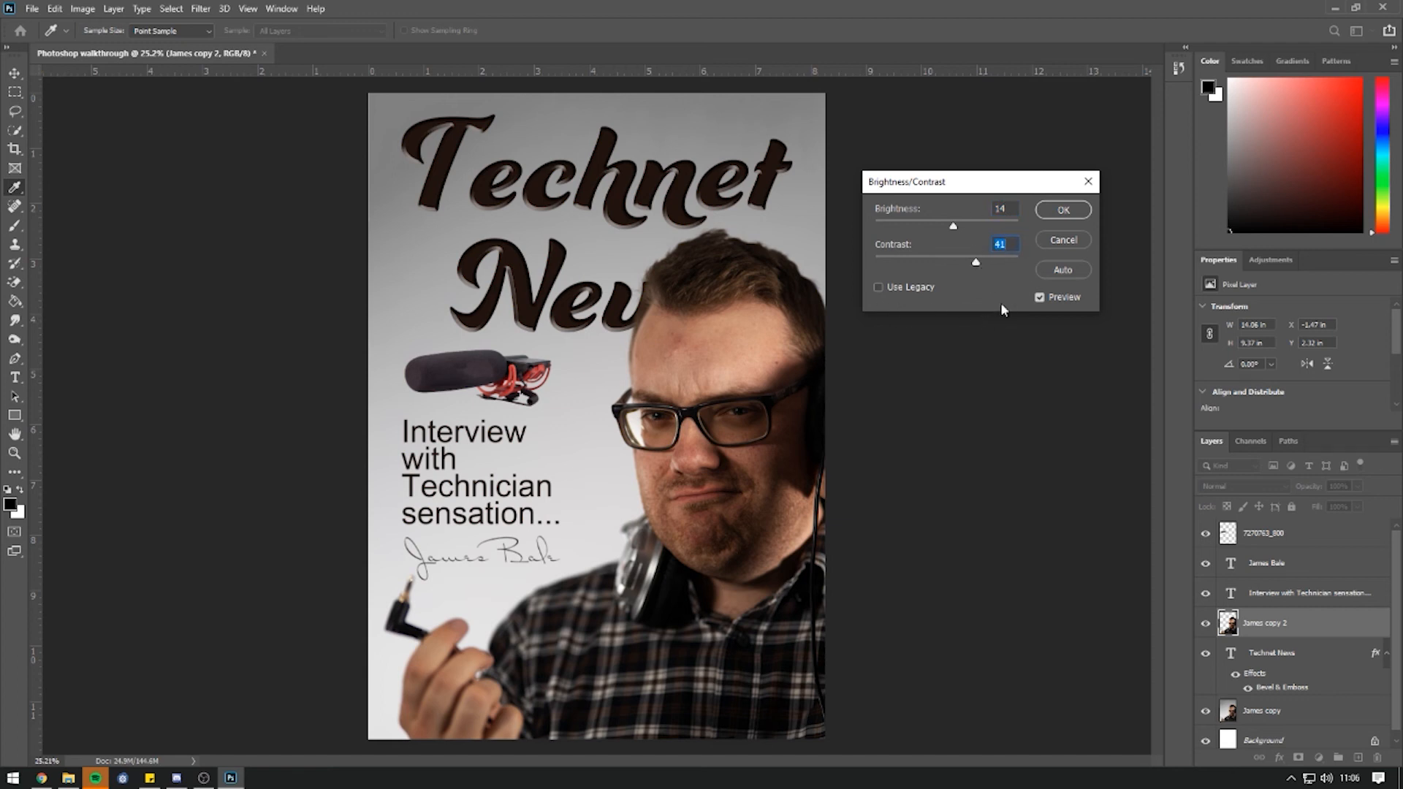
pyautogui.click(1074, 215)
pyautogui.press('j')
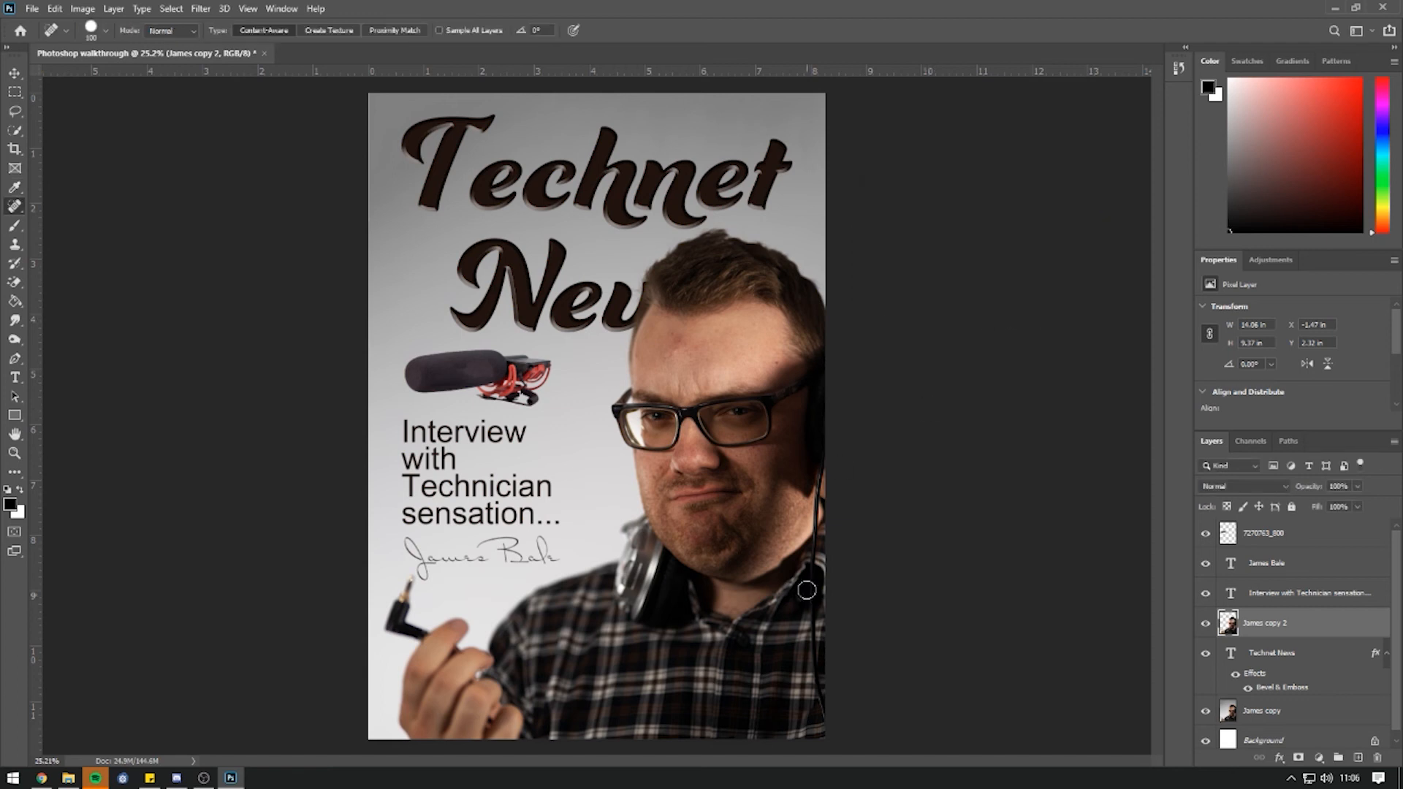
pyautogui.click(83, 9)
pyautogui.moveTo(93, 47)
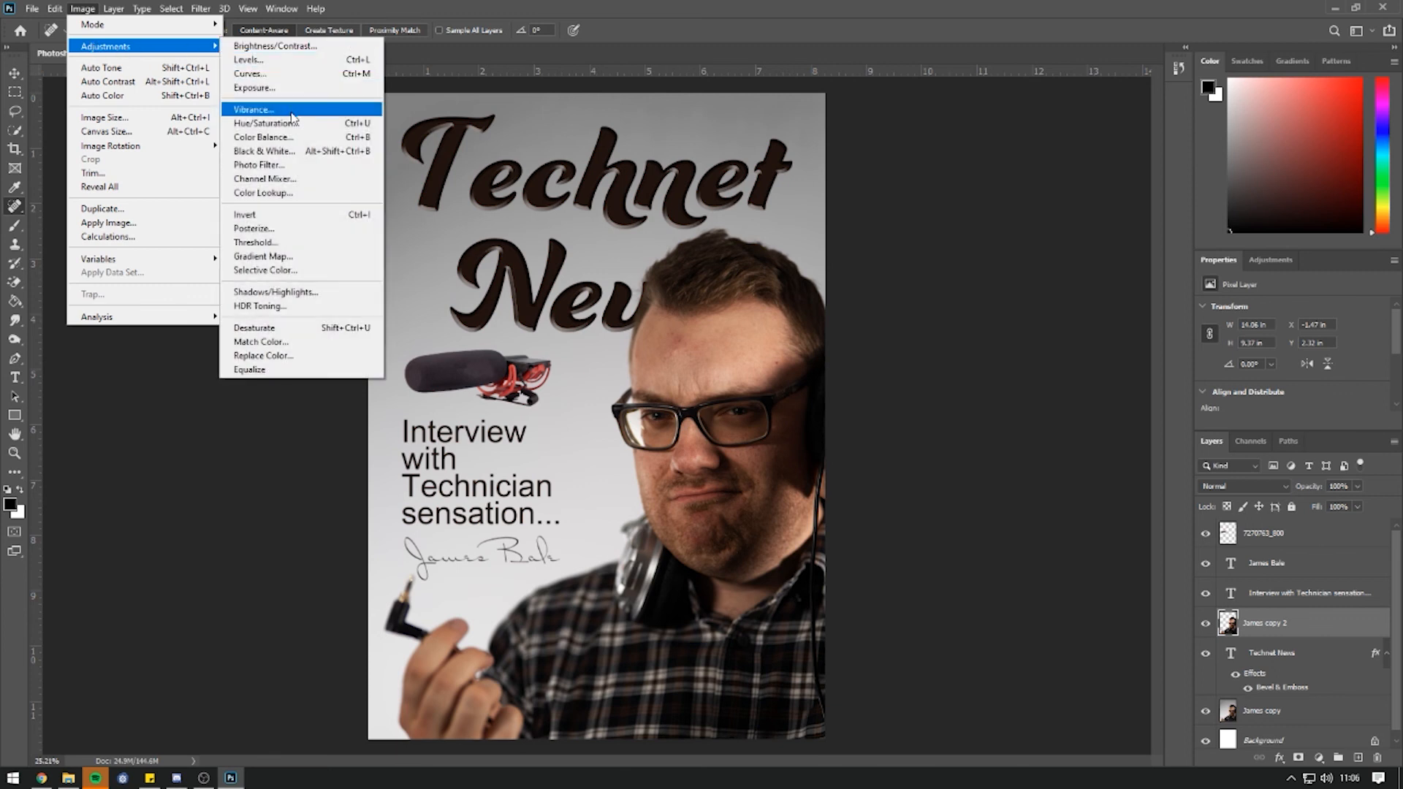
pyautogui.click(293, 128)
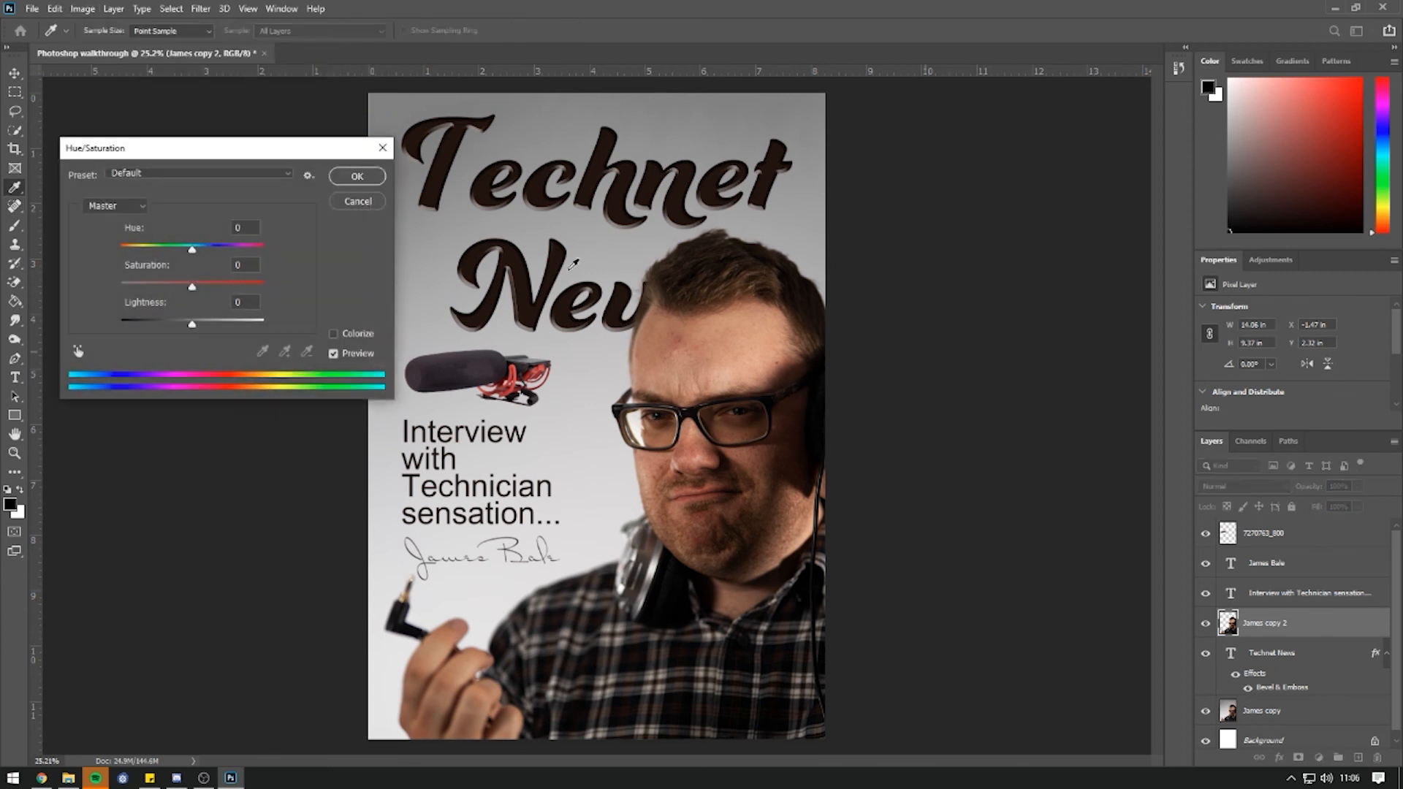
pyautogui.moveTo(191, 251)
pyautogui.mouseDown()
pyautogui.moveTo(249, 252)
pyautogui.moveTo(164, 253)
pyautogui.mouseUp()
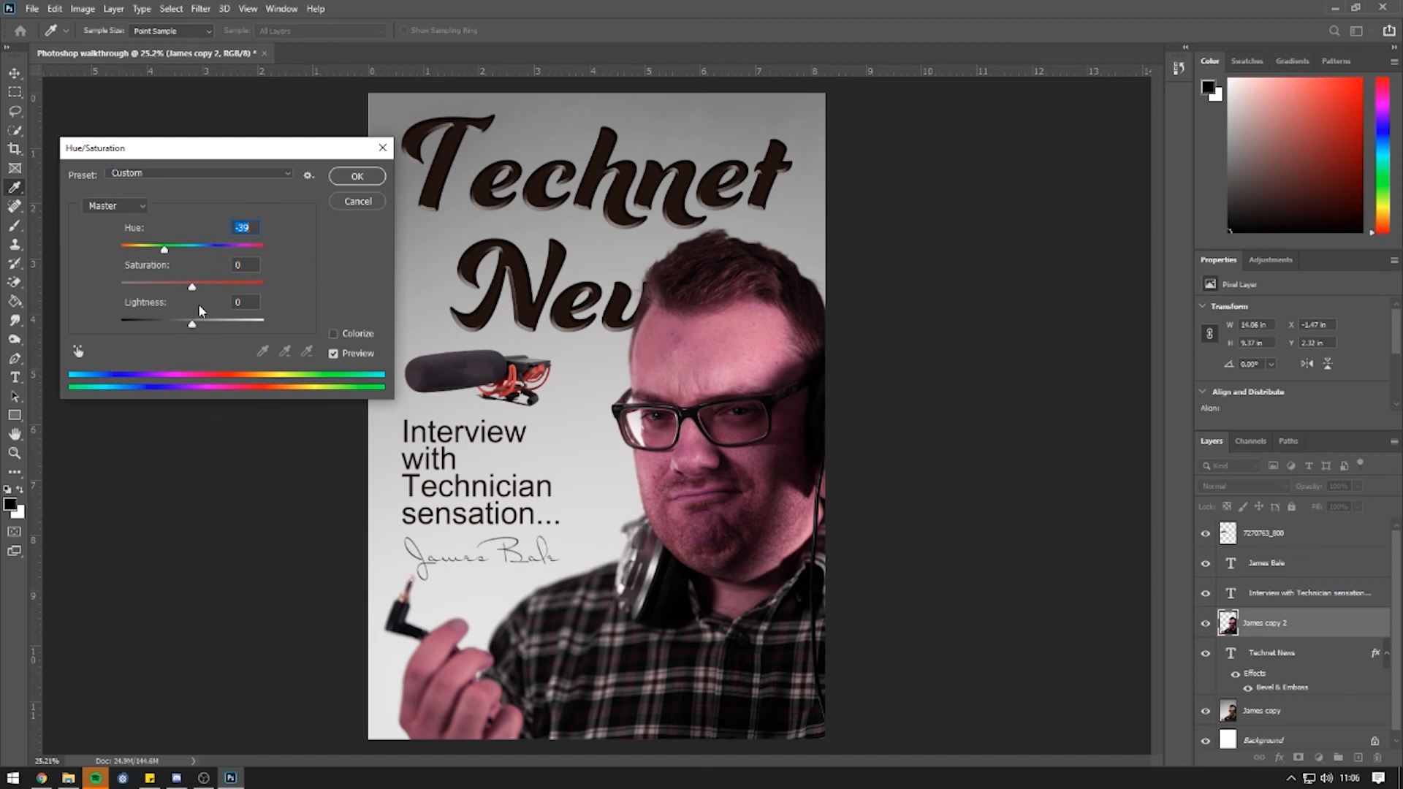
pyautogui.moveTo(193, 290); pyautogui.dragTo(63, 290)
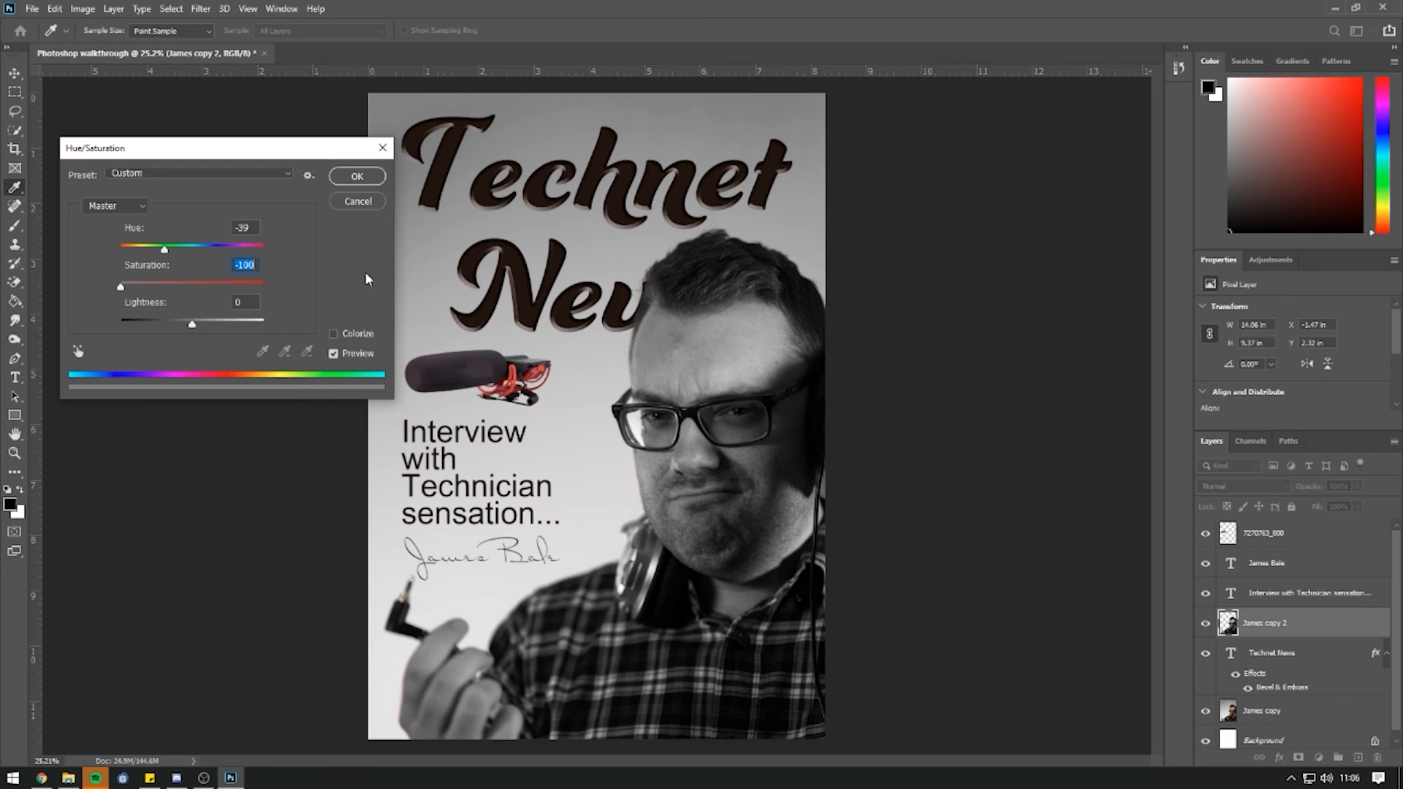
pyautogui.click(357, 203)
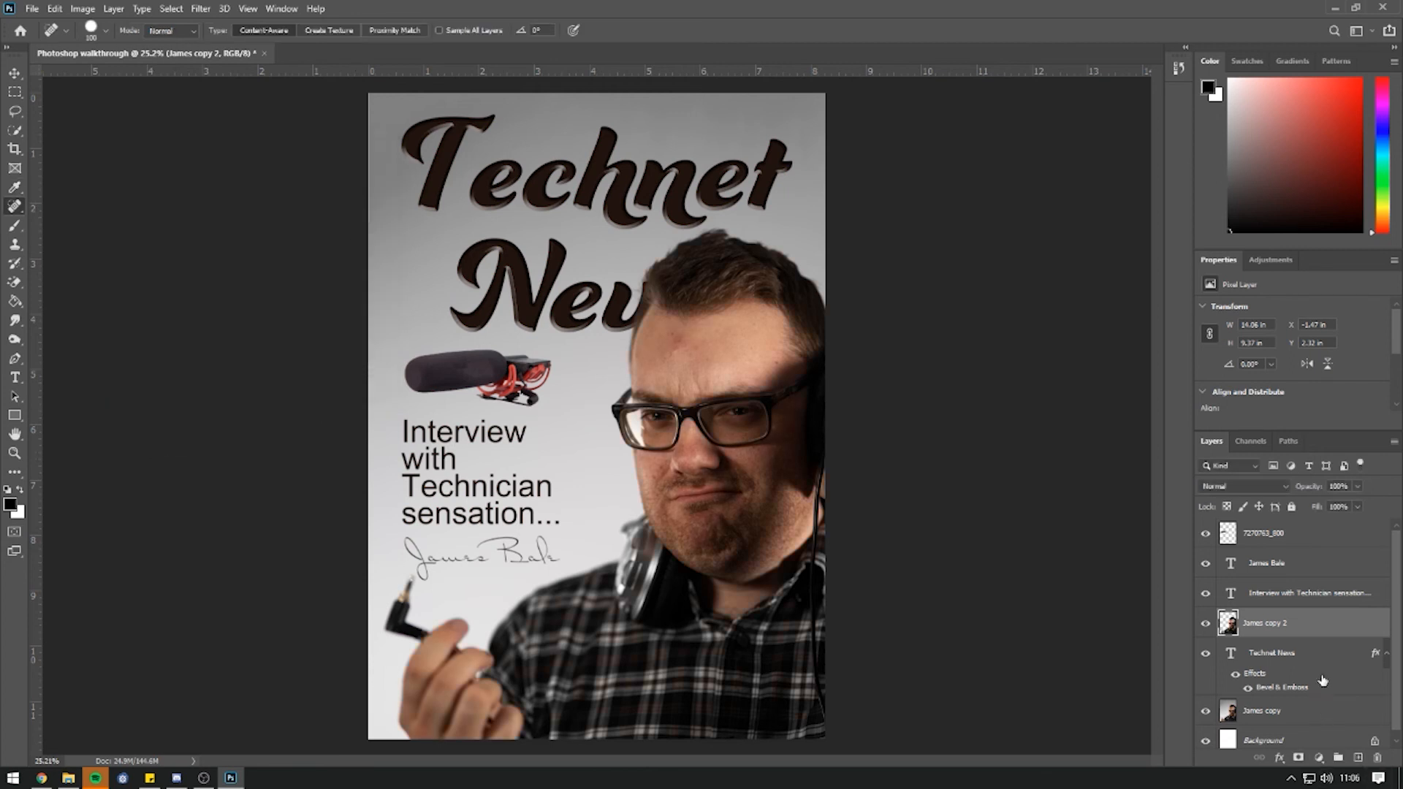
pyautogui.click(80, 8)
pyautogui.moveTo(109, 46)
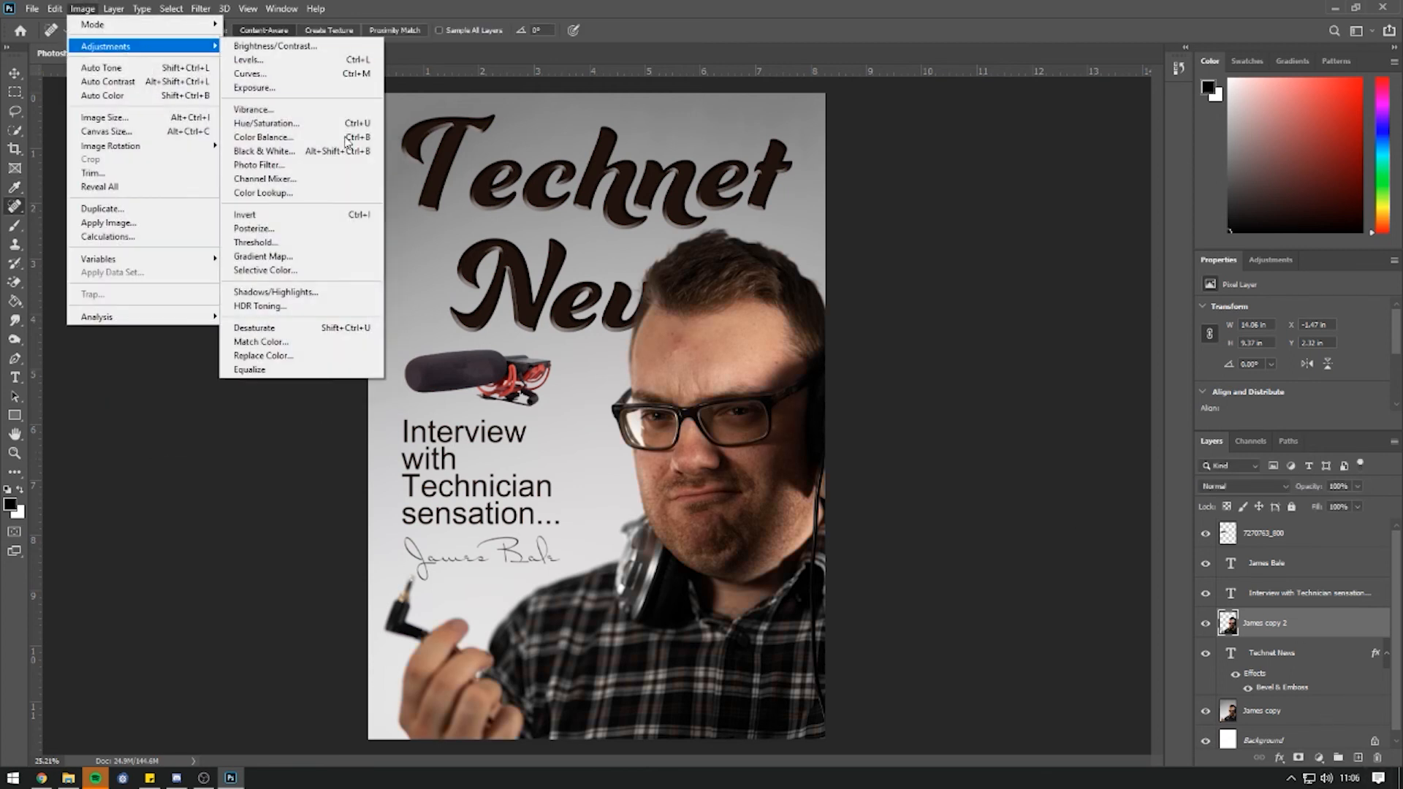
pyautogui.click(348, 193)
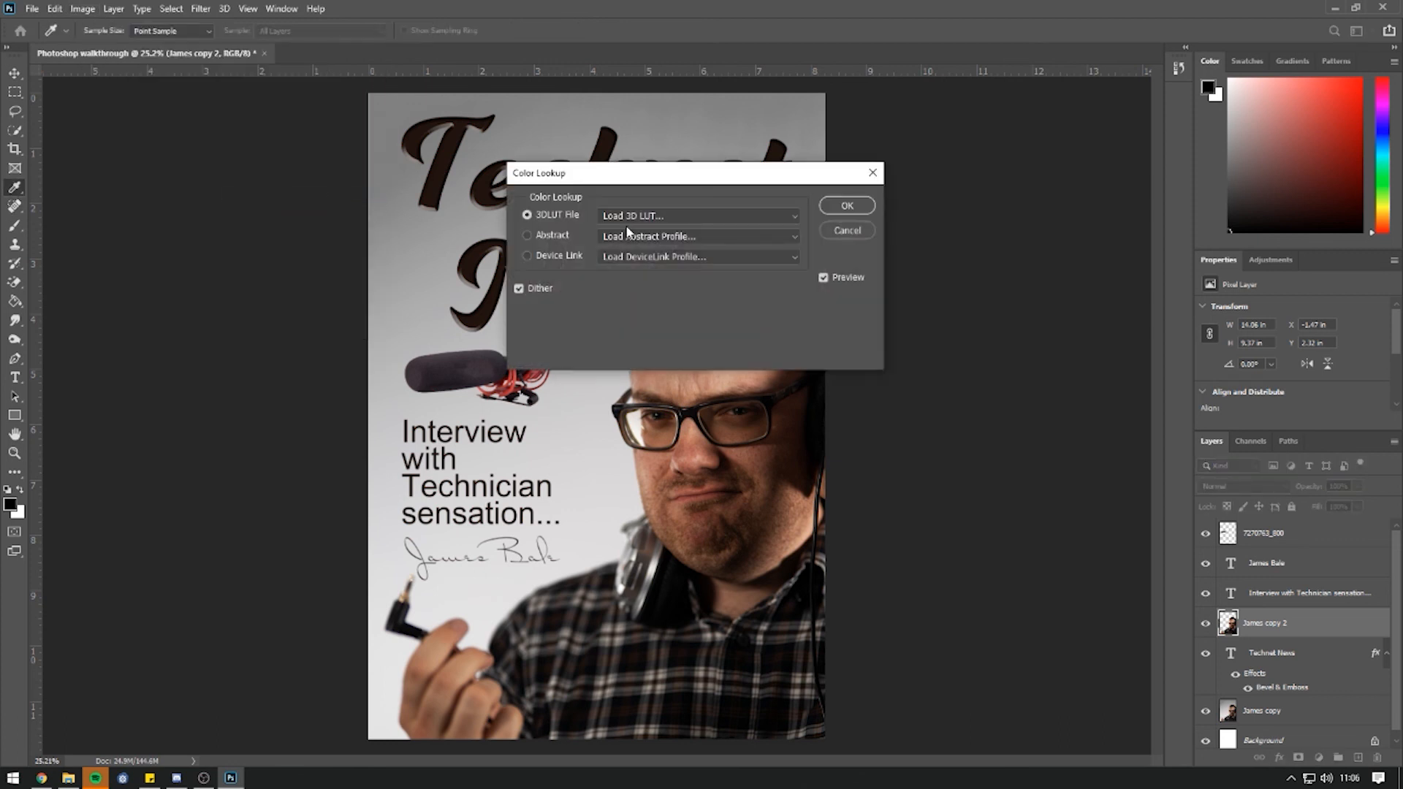
pyautogui.moveTo(793, 165); pyautogui.dragTo(1007, 151)
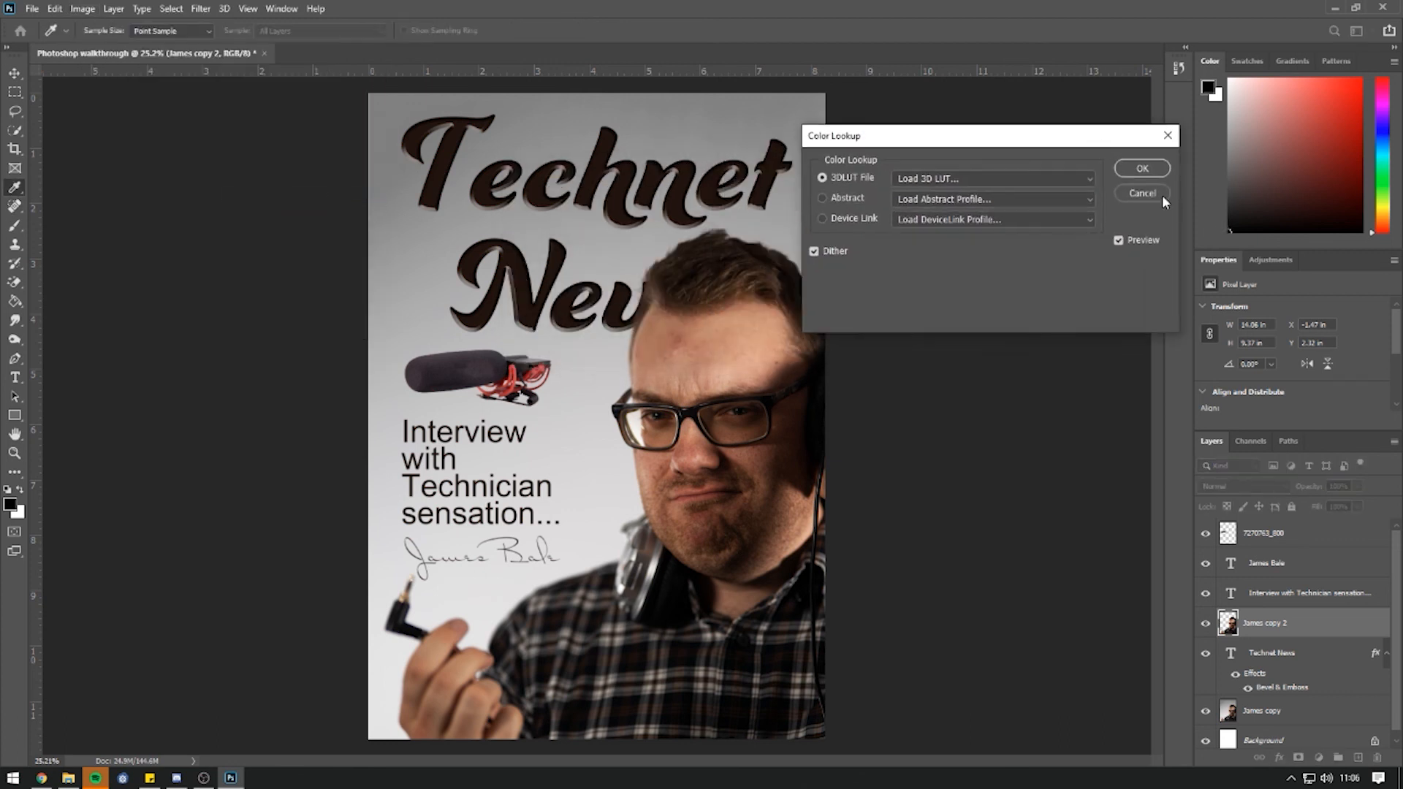
pyautogui.click(1162, 194)
pyautogui.click(83, 9)
pyautogui.moveTo(110, 46)
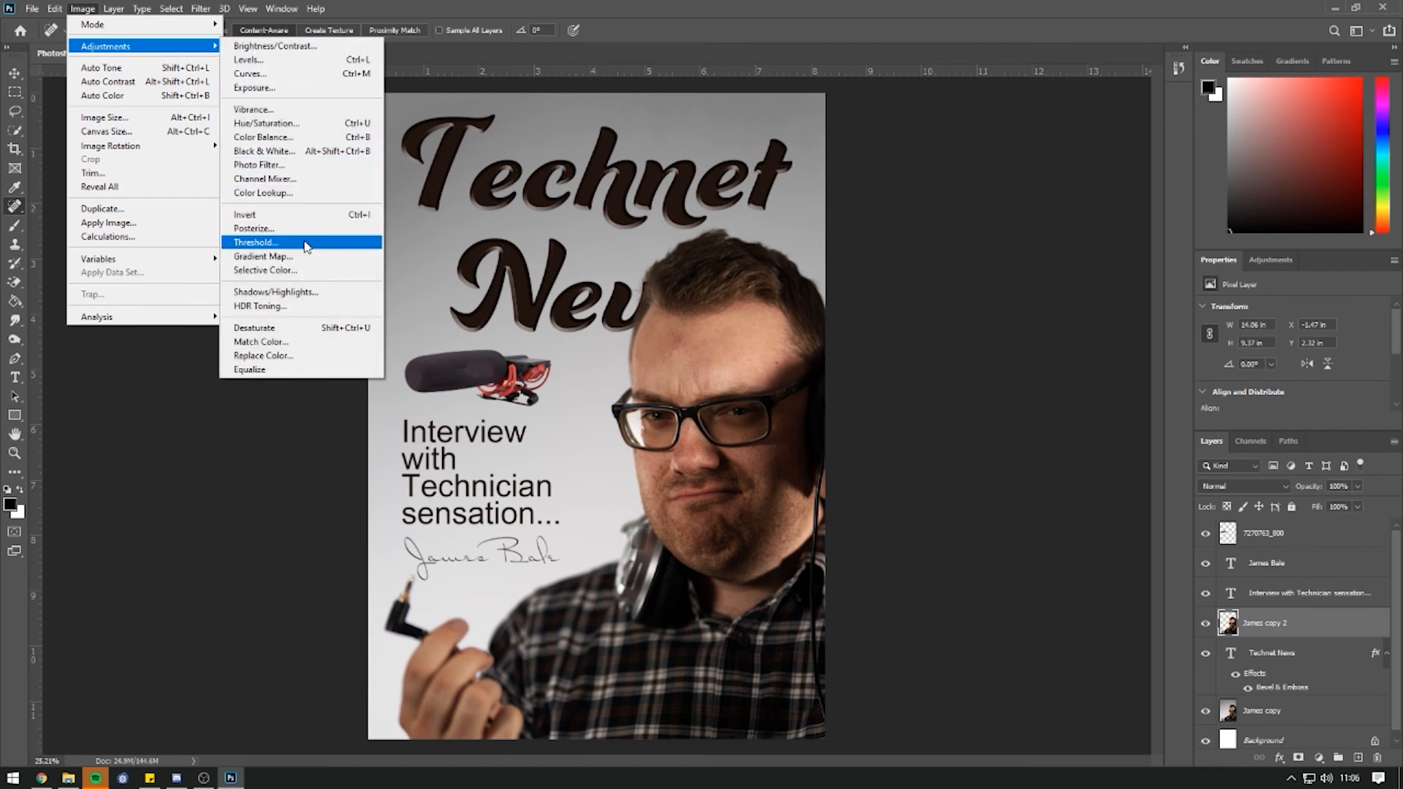
pyautogui.click(292, 269)
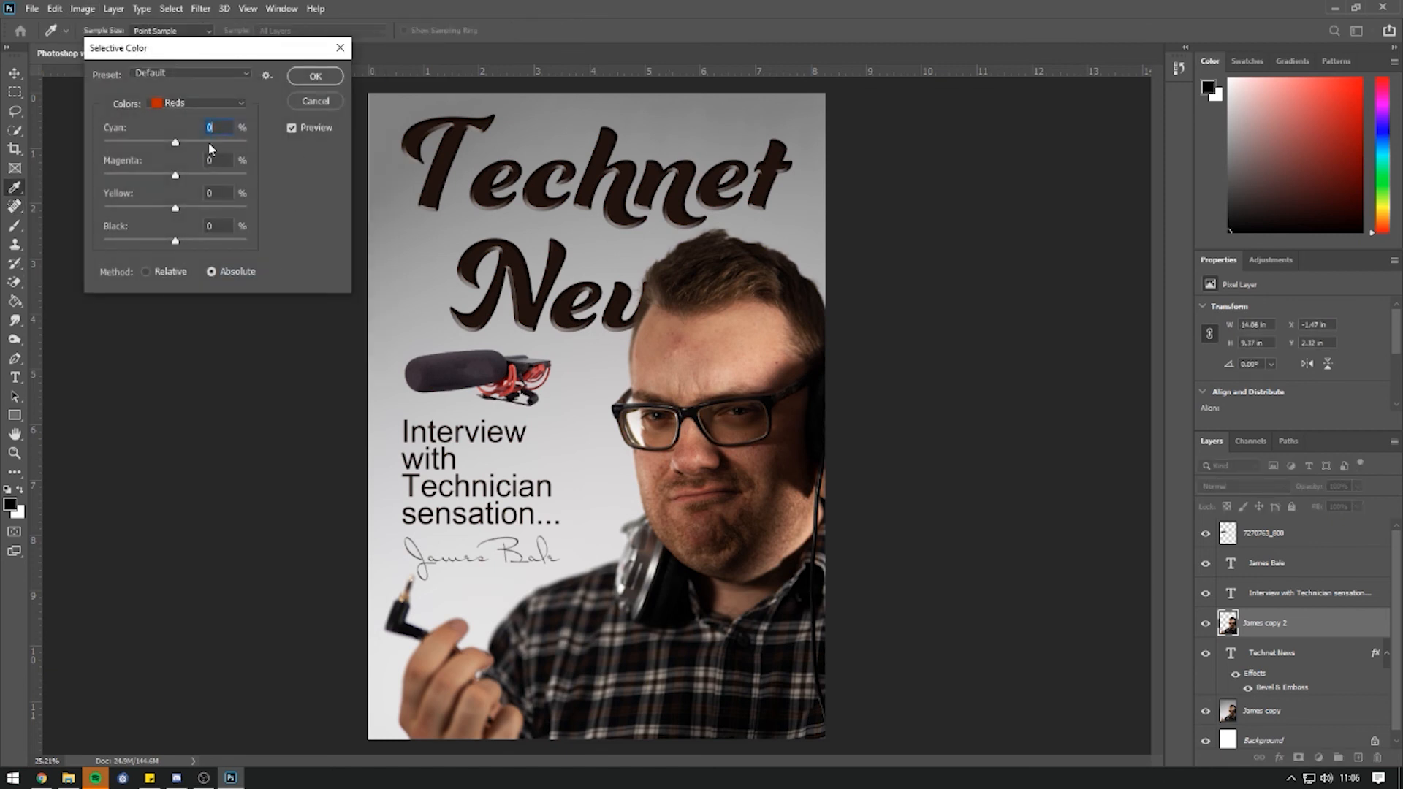
pyautogui.moveTo(174, 147)
pyautogui.mouseDown()
pyautogui.moveTo(203, 152)
pyautogui.moveTo(144, 152)
pyautogui.moveTo(182, 155)
pyautogui.mouseUp()
pyautogui.click(178, 107)
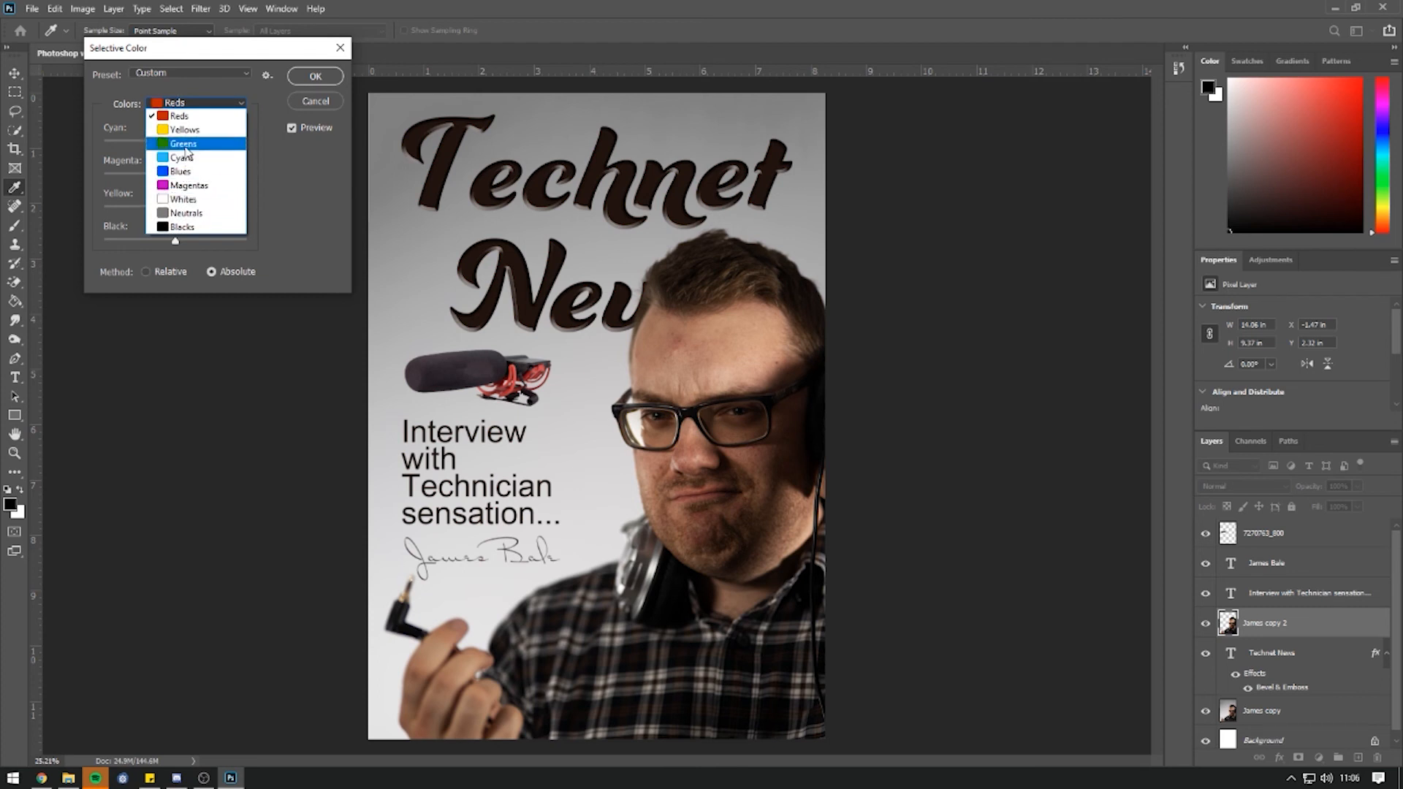
pyautogui.click(182, 144)
pyautogui.moveTo(215, 144); pyautogui.dragTo(187, 144)
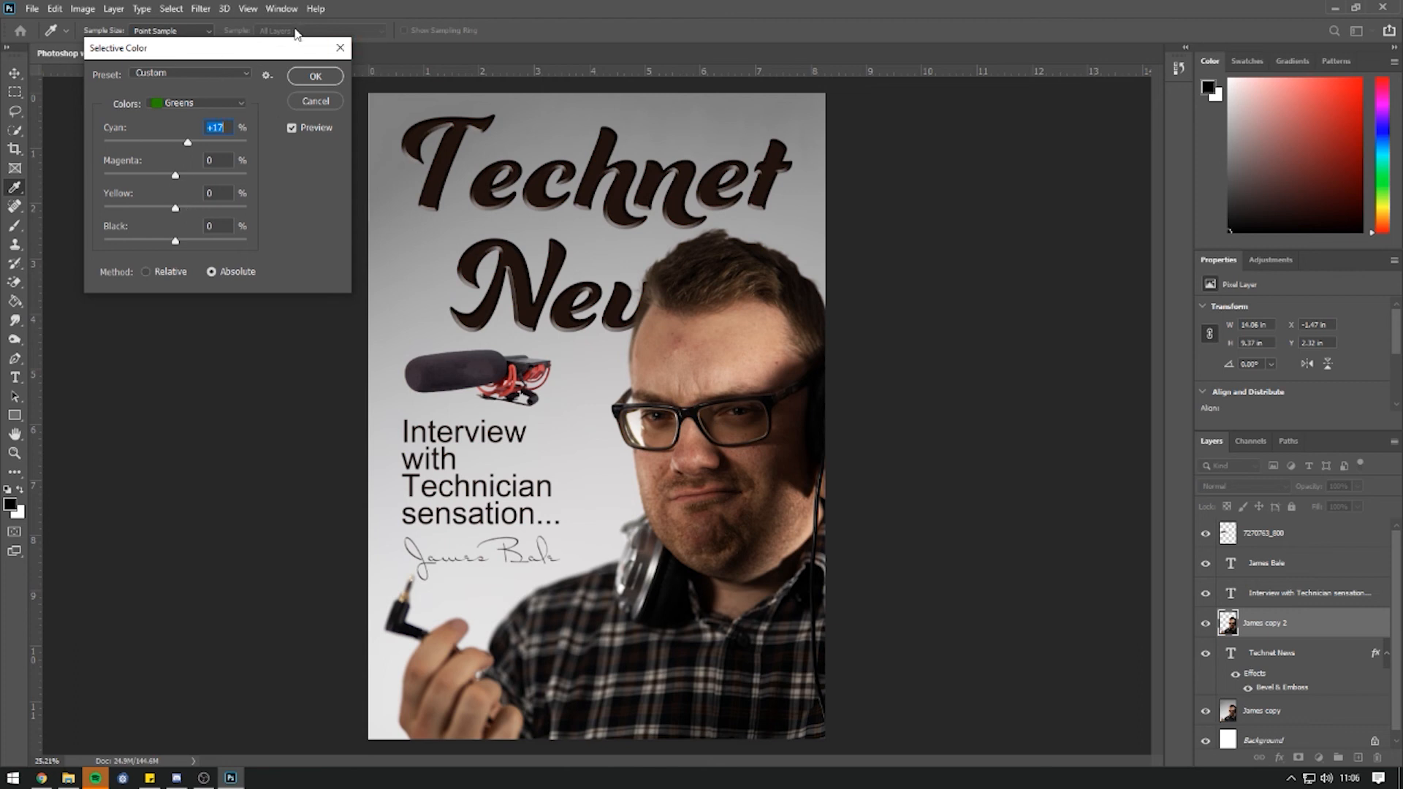
pyautogui.click(339, 47)
pyautogui.press('j')
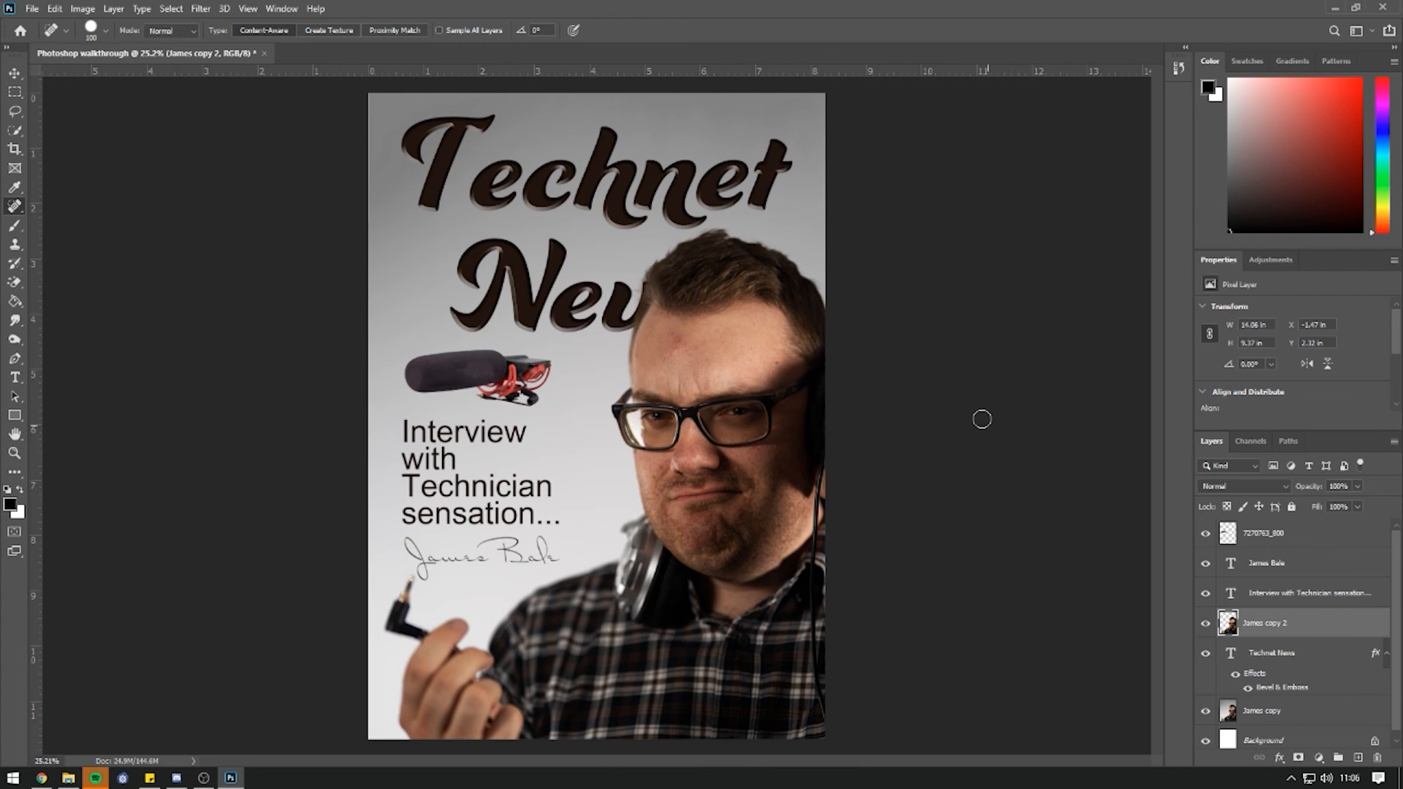
# Quick-select the man's right iris, subtracting the excess above it with Alt.
pyautogui.scroll(3, 848, 351)
pyautogui.scroll(4, 495, 428)
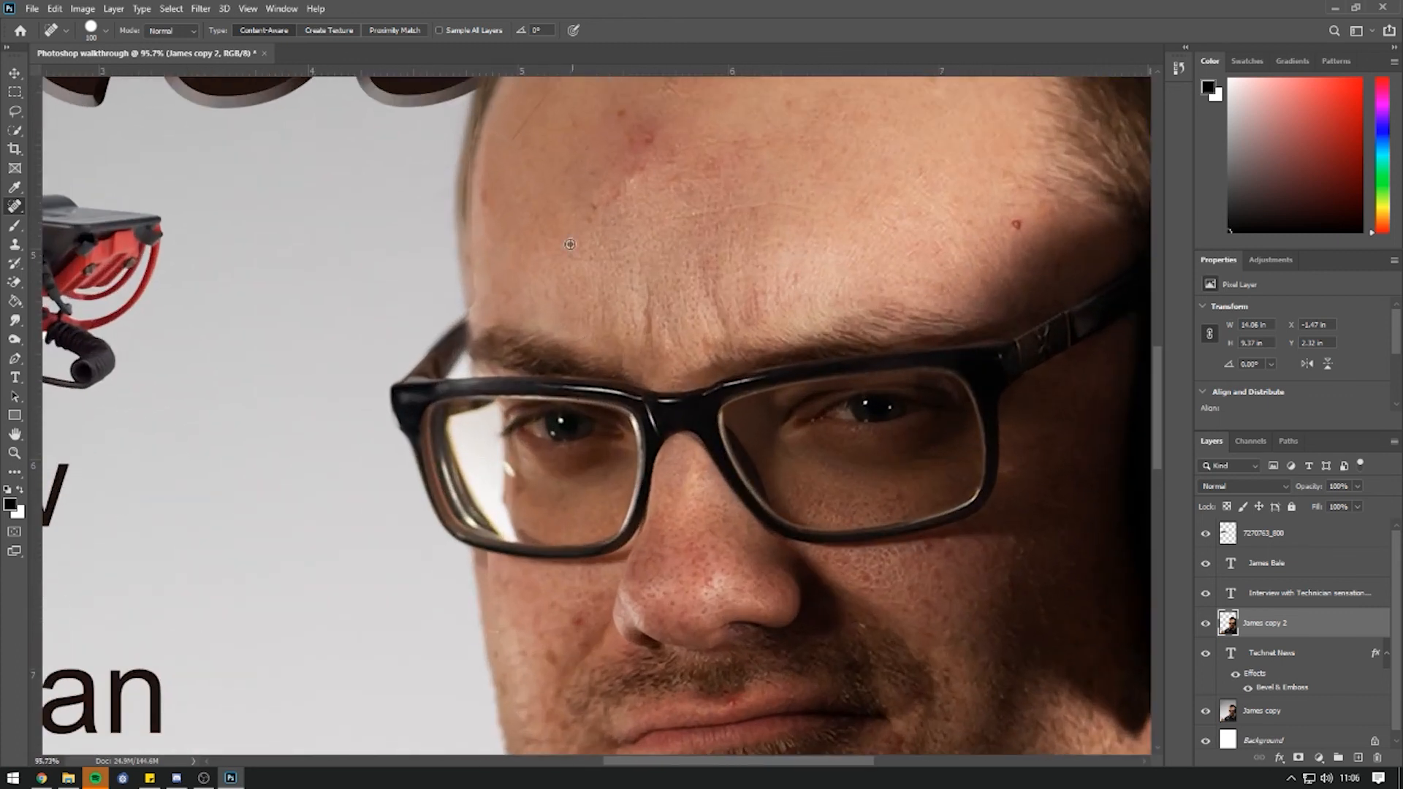
pyautogui.click(18, 113)
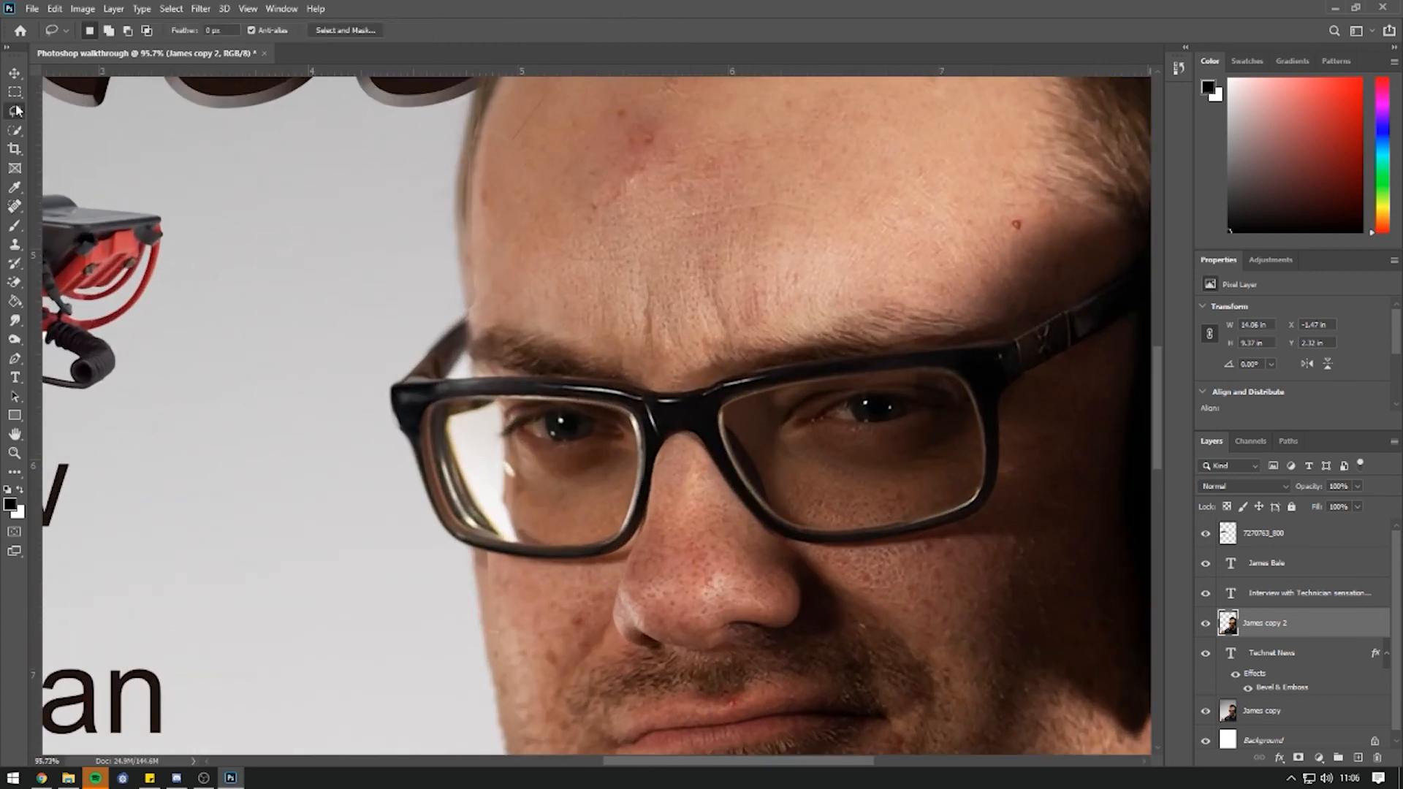
pyautogui.click(15, 130)
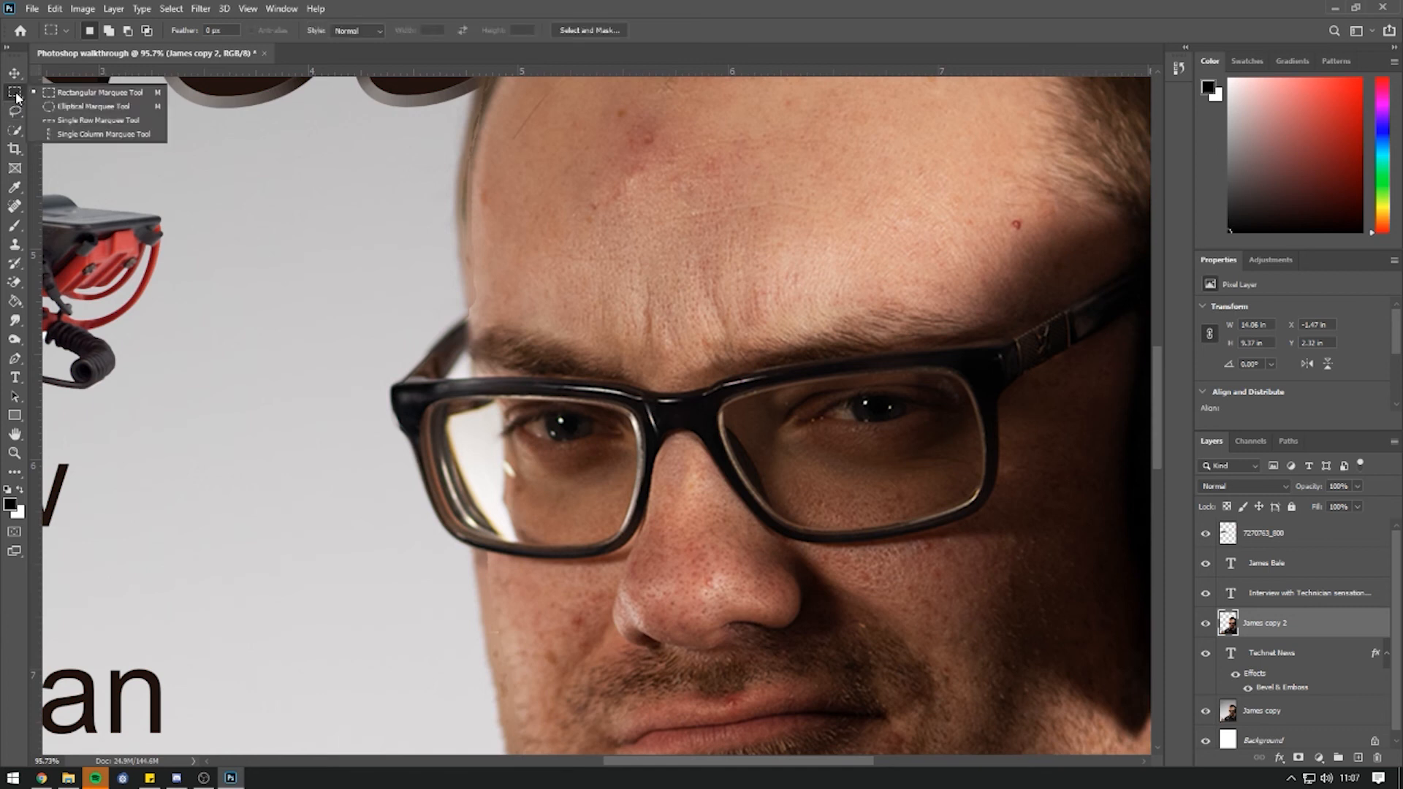
pyautogui.click(15, 130)
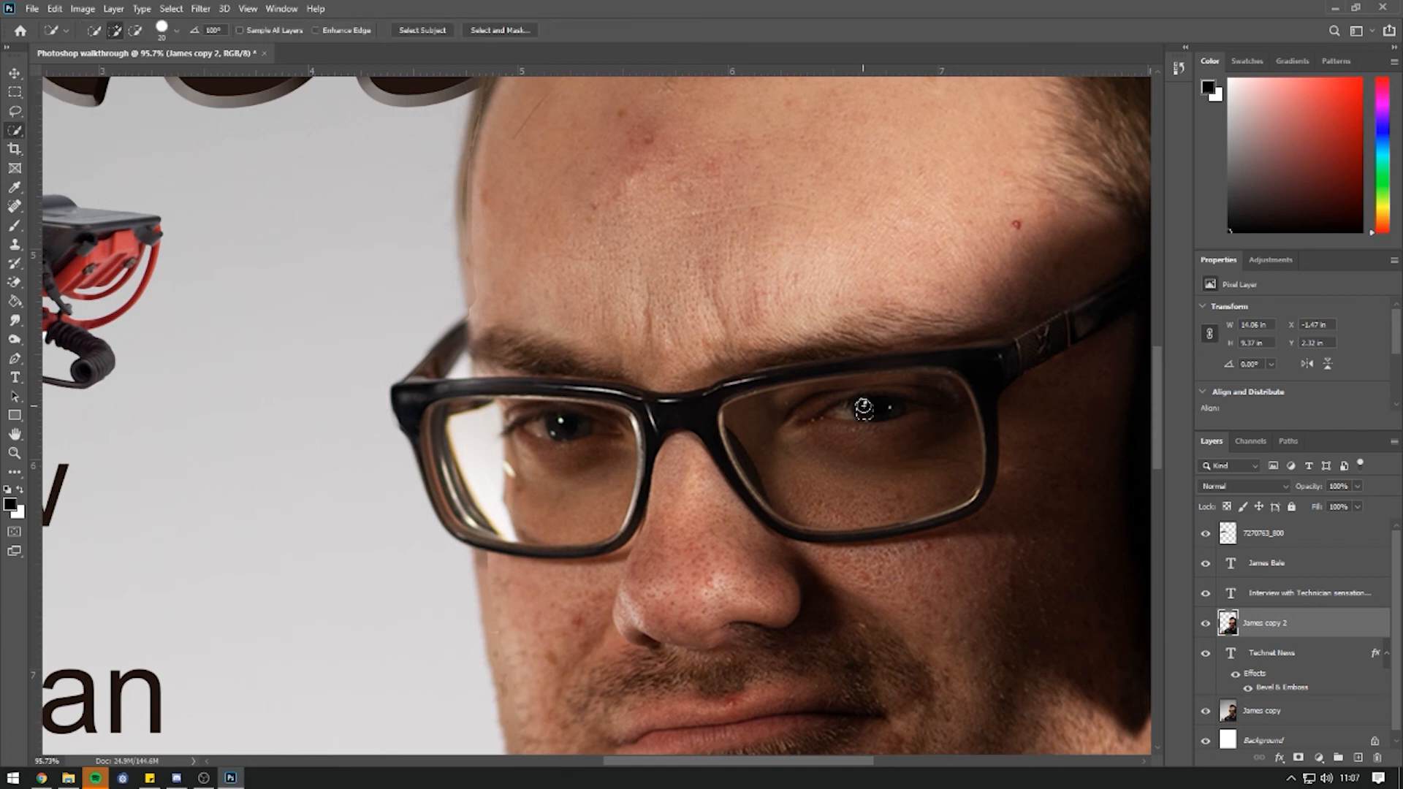
pyautogui.moveTo(898, 406); pyautogui.dragTo(908, 385)
pyautogui.press('alt')
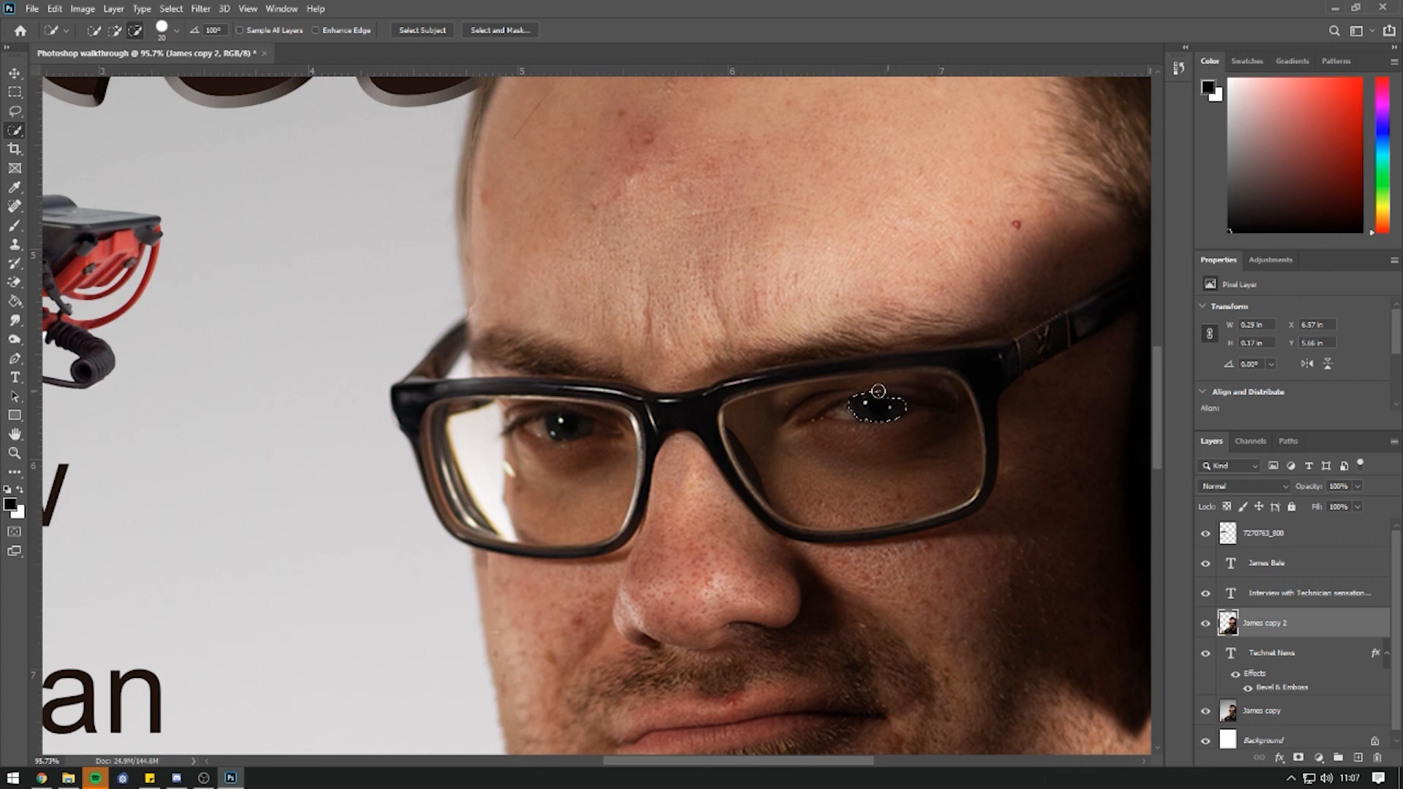
pyautogui.keyDown('alt'); pyautogui.click(858, 391); pyautogui.keyUp('alt')
pyautogui.keyDown('alt'); pyautogui.click(877, 402); pyautogui.keyUp('alt')
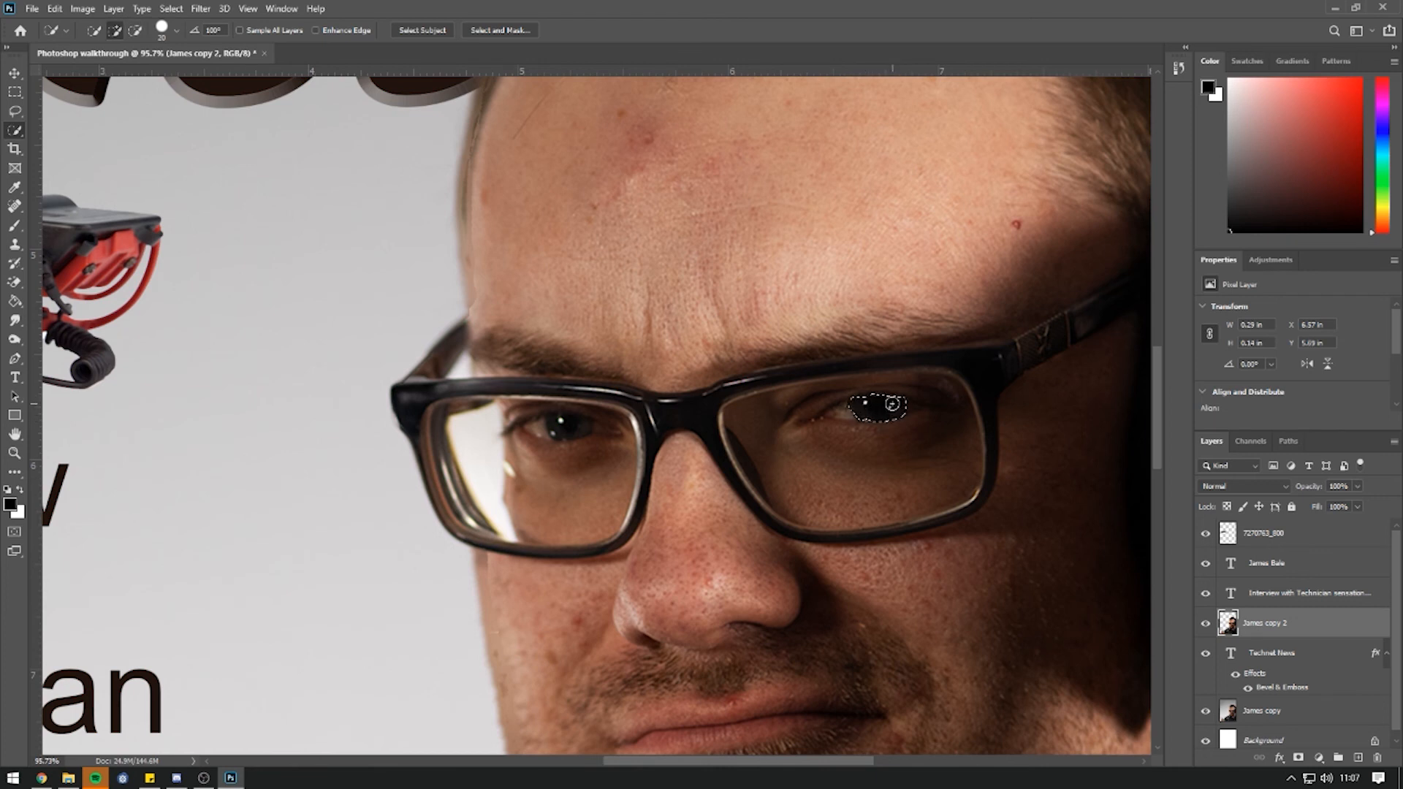
pyautogui.scroll(3, 913, 409)
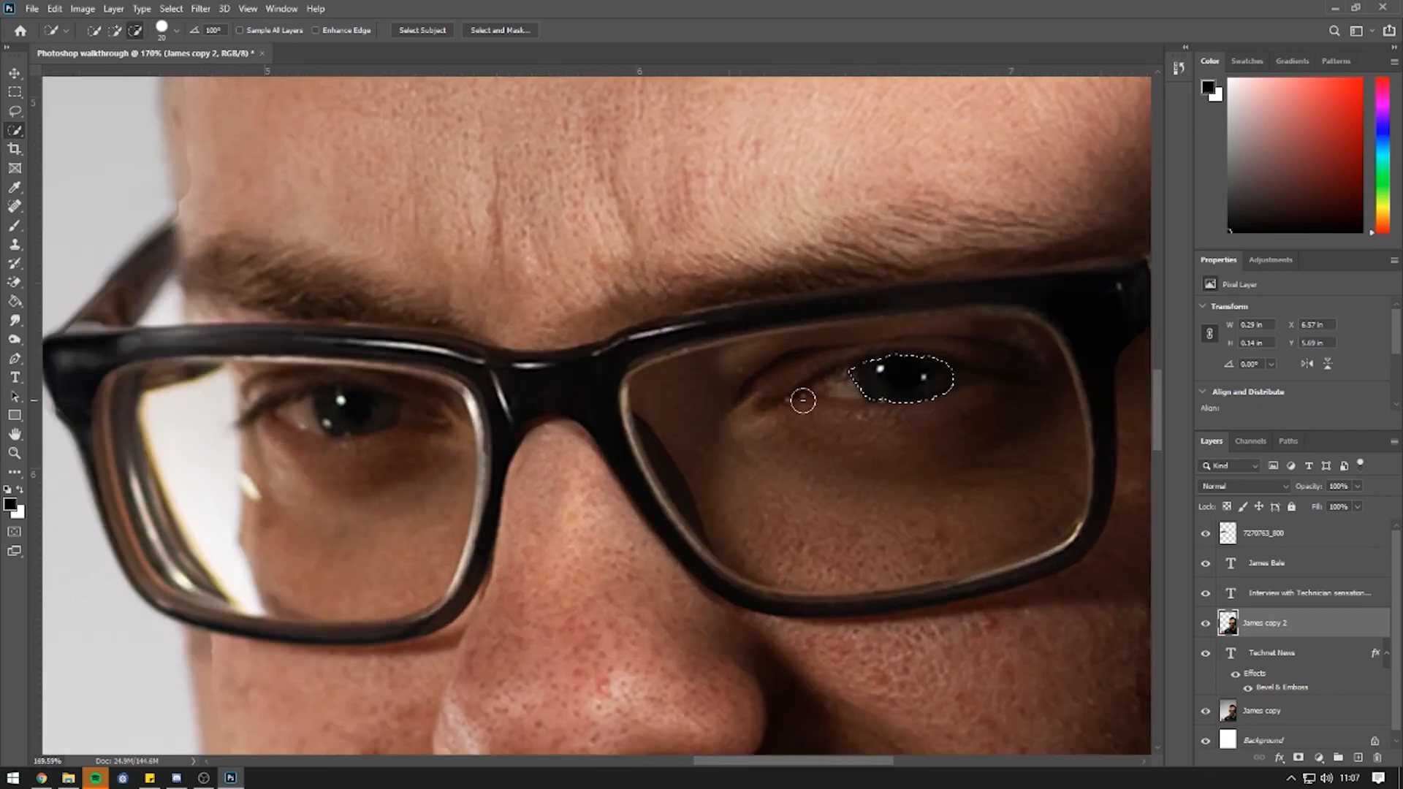
pyautogui.scroll(-3, 803, 400)
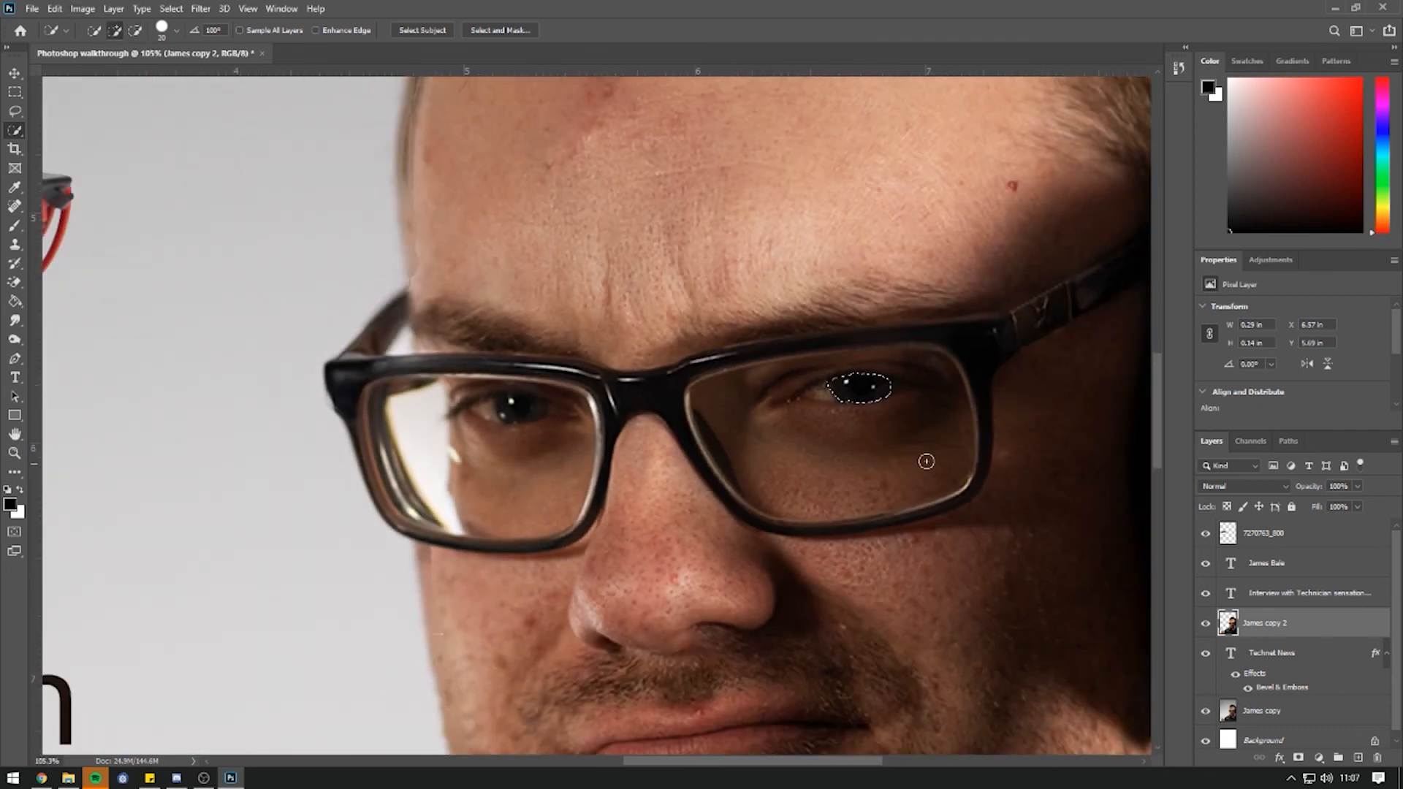
# Recolour the iris with Hue/Saturation (hue -180, saturation +69, lightness +3), deselect, and fit the view.
pyautogui.click(85, 10)
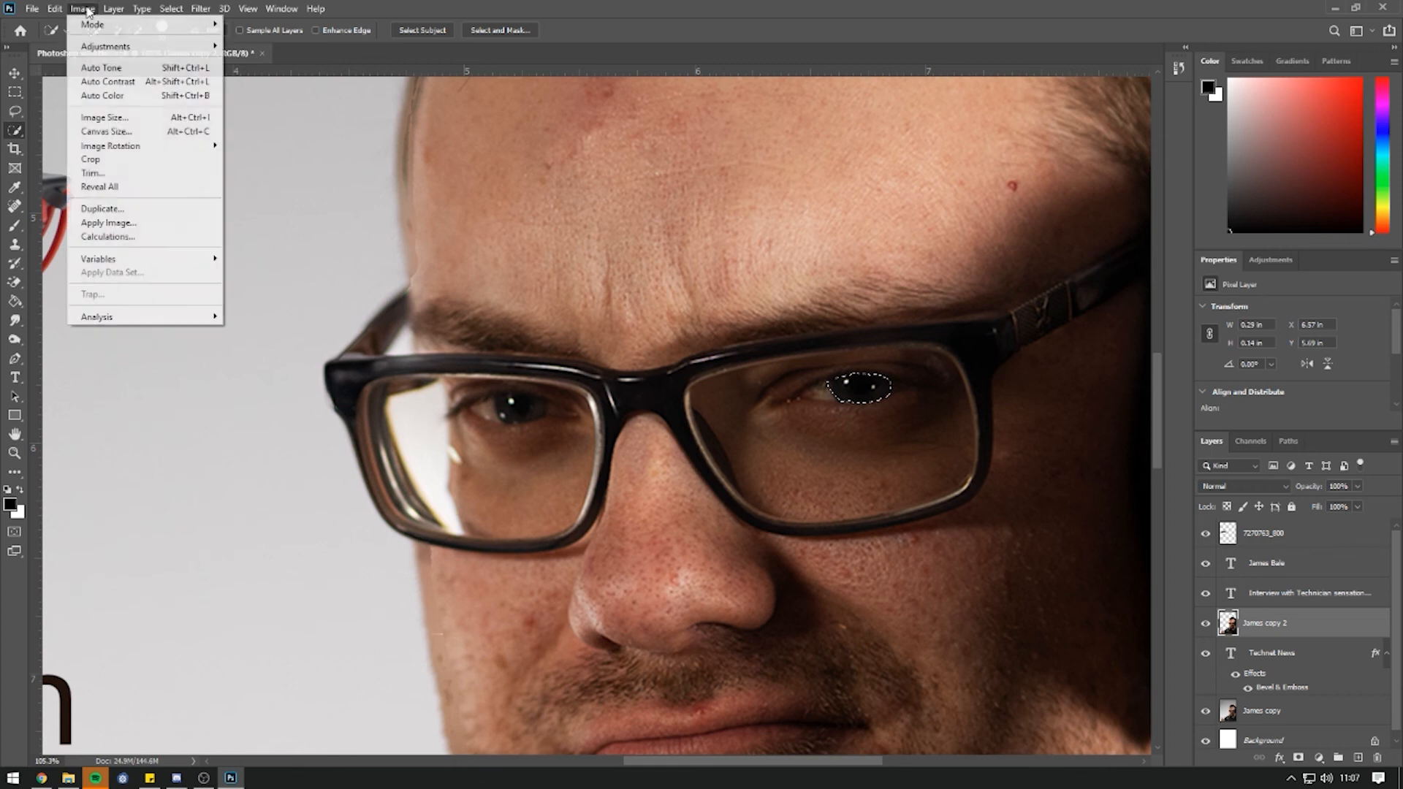
pyautogui.moveTo(117, 48)
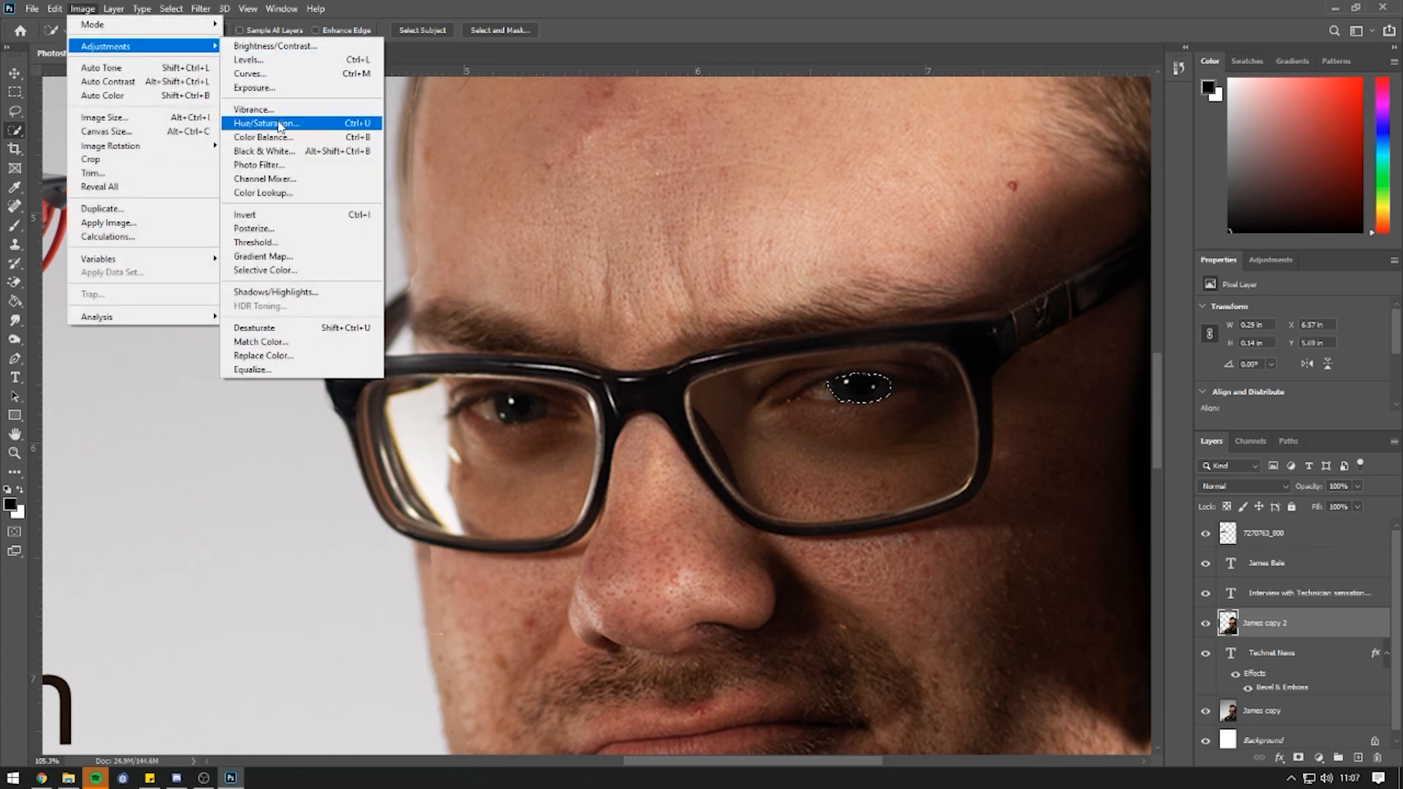
pyautogui.click(280, 124)
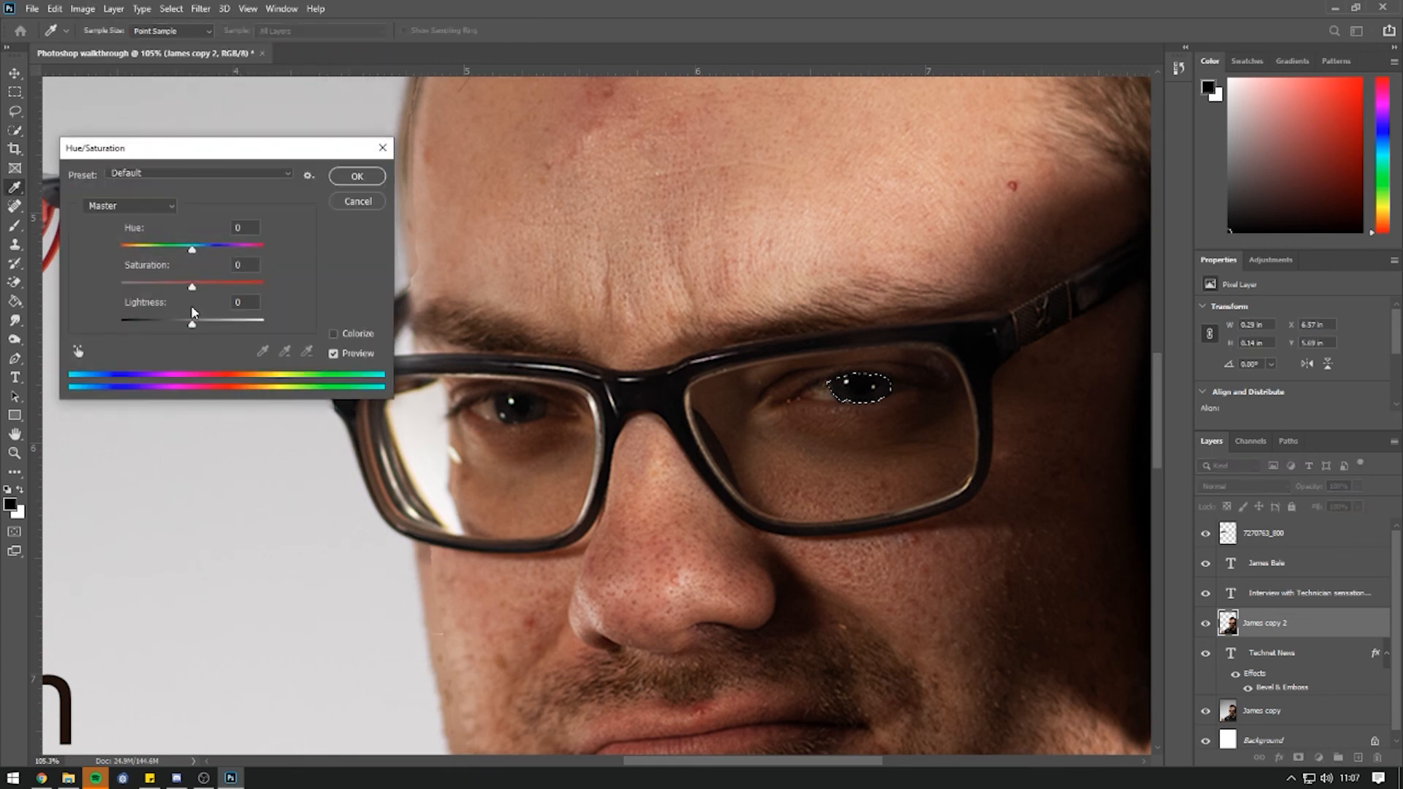
pyautogui.moveTo(192, 249); pyautogui.dragTo(109, 257)
pyautogui.click(243, 289)
pyautogui.moveTo(192, 324); pyautogui.dragTo(196, 332)
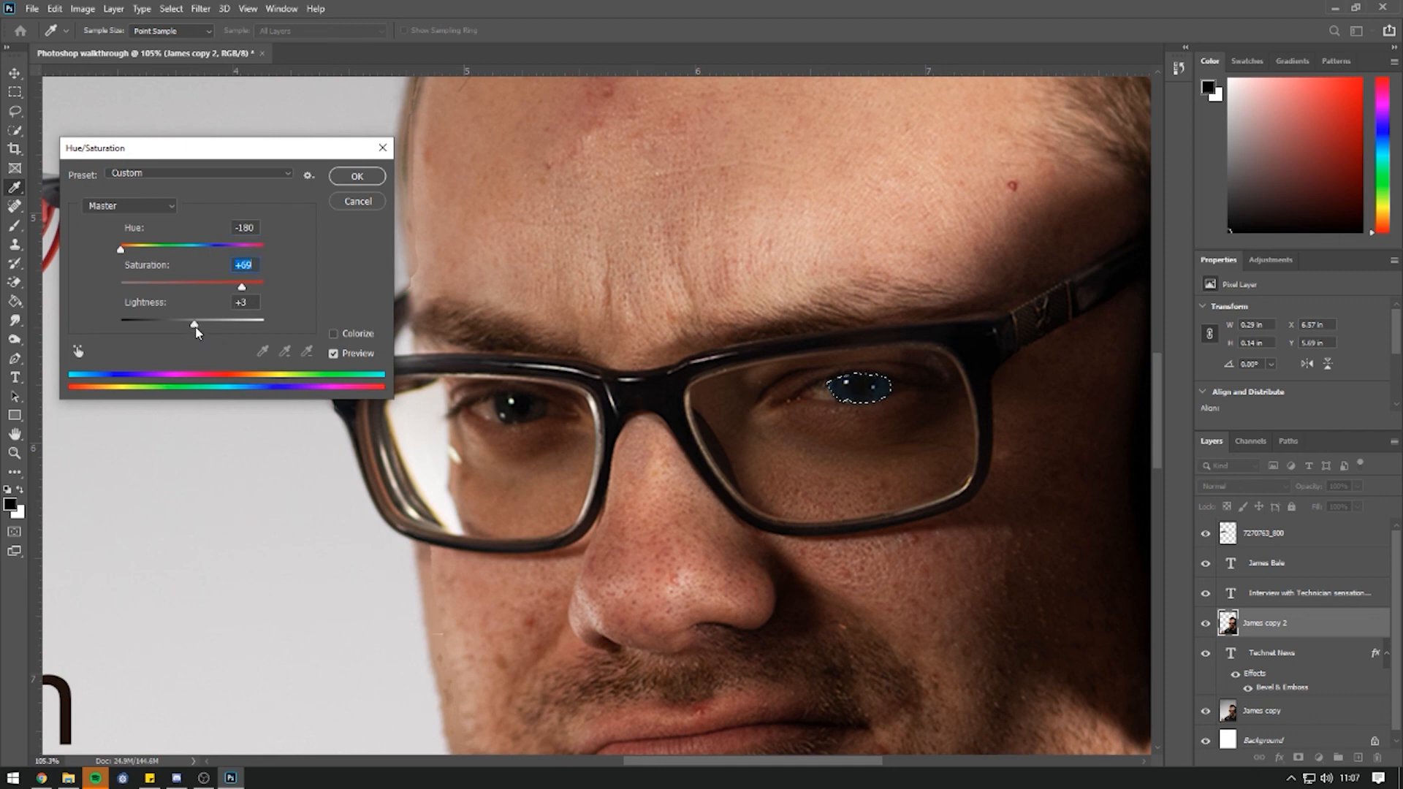
pyautogui.click(356, 176)
pyautogui.press('w')
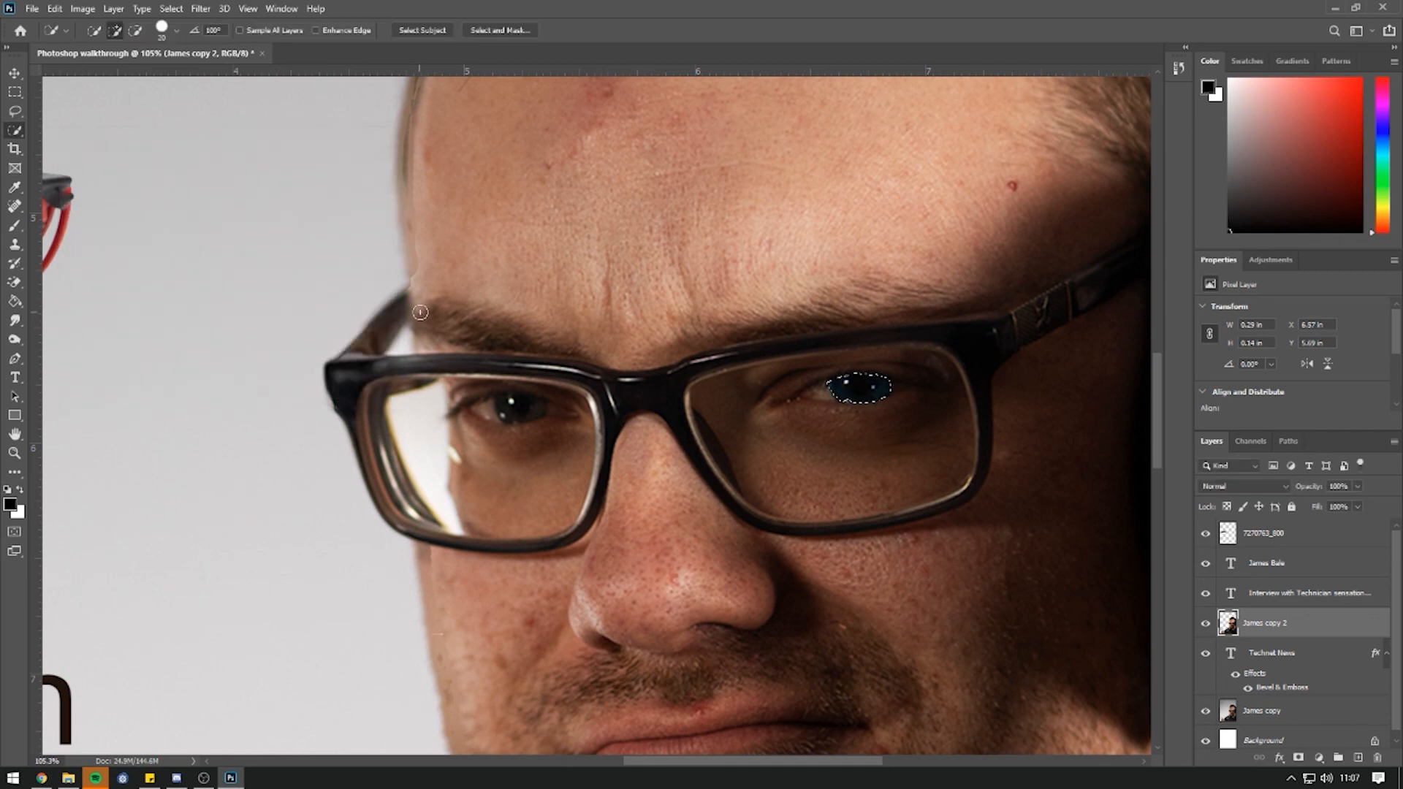
pyautogui.hotkey('ctrl', 'd')
pyautogui.hotkey('ctrl', '0')
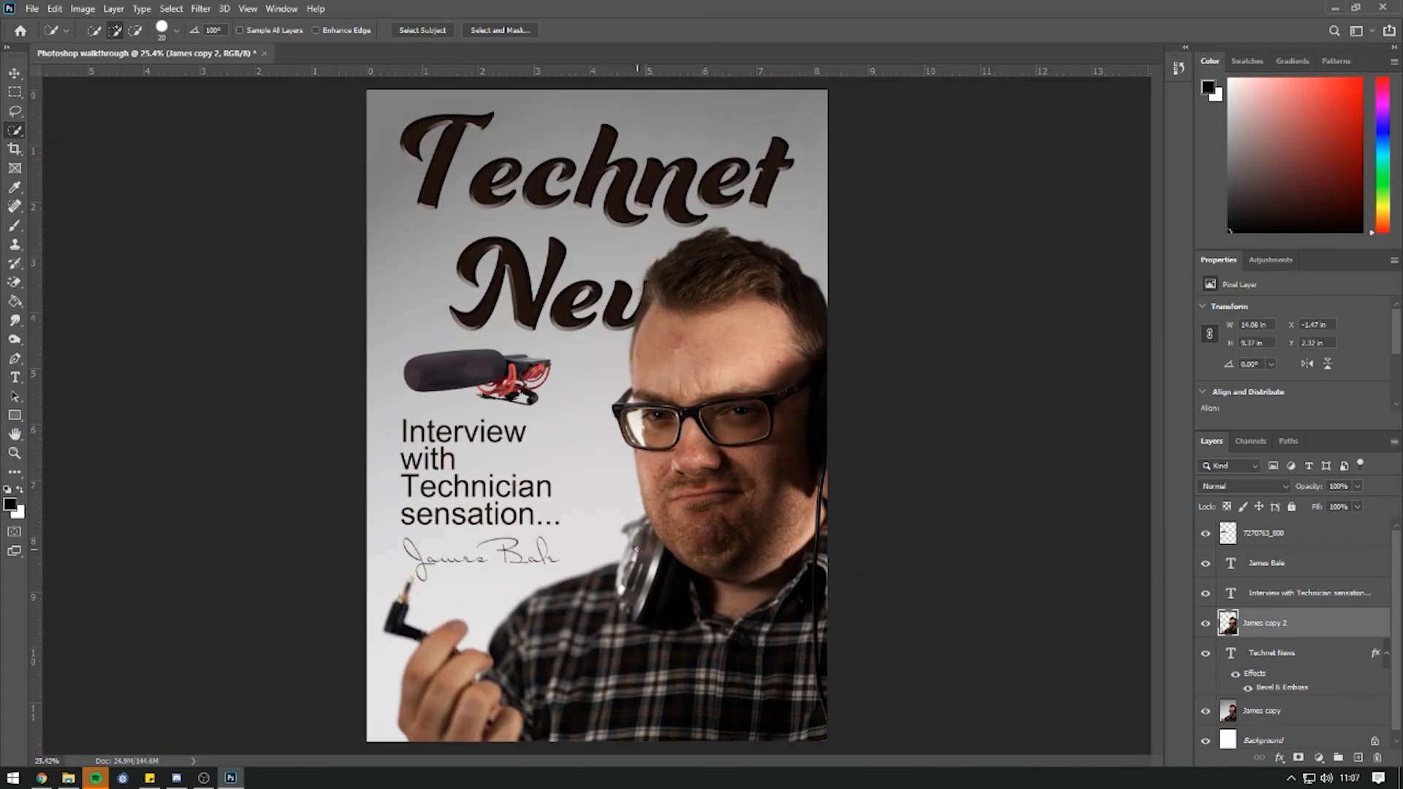
# Select the left lens of the man's glasses.
pyautogui.keyDown('alt'); pyautogui.scroll(6, 622, 465); pyautogui.keyUp('alt')
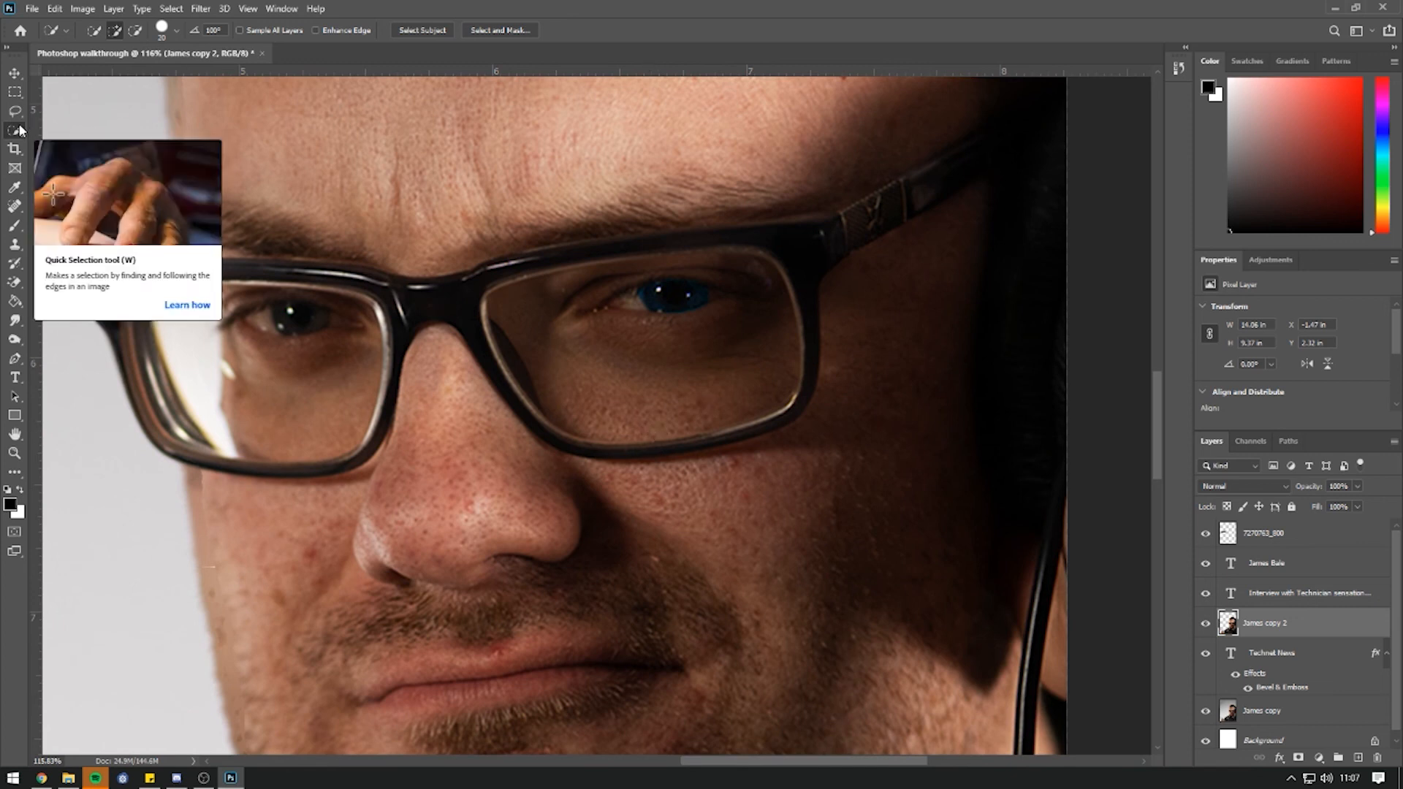
pyautogui.moveTo(304, 316); pyautogui.dragTo(334, 357)
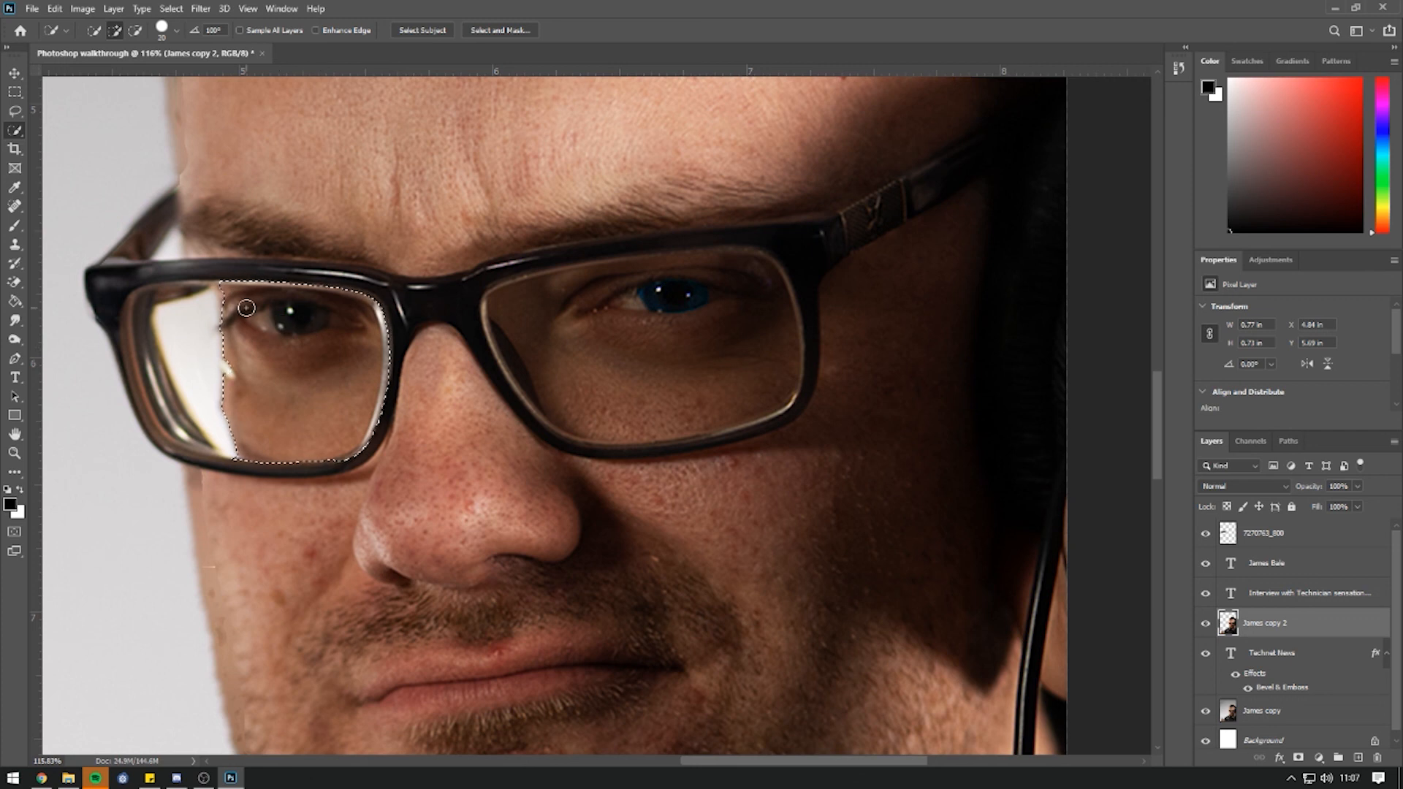
pyautogui.moveTo(219, 301)
pyautogui.mouseDown()
pyautogui.moveTo(152, 313)
pyautogui.moveTo(128, 282)
pyautogui.moveTo(102, 307)
pyautogui.moveTo(119, 416)
pyautogui.moveTo(155, 467)
pyautogui.moveTo(146, 438)
pyautogui.moveTo(230, 463)
pyautogui.moveTo(333, 462)
pyautogui.moveTo(369, 442)
pyautogui.moveTo(393, 382)
pyautogui.moveTo(406, 401)
pyautogui.mouseUp()
# Lower the lens saturation with Hue/Saturation and fit the poster on screen.
pyautogui.click(83, 8)
pyautogui.moveTo(103, 48)
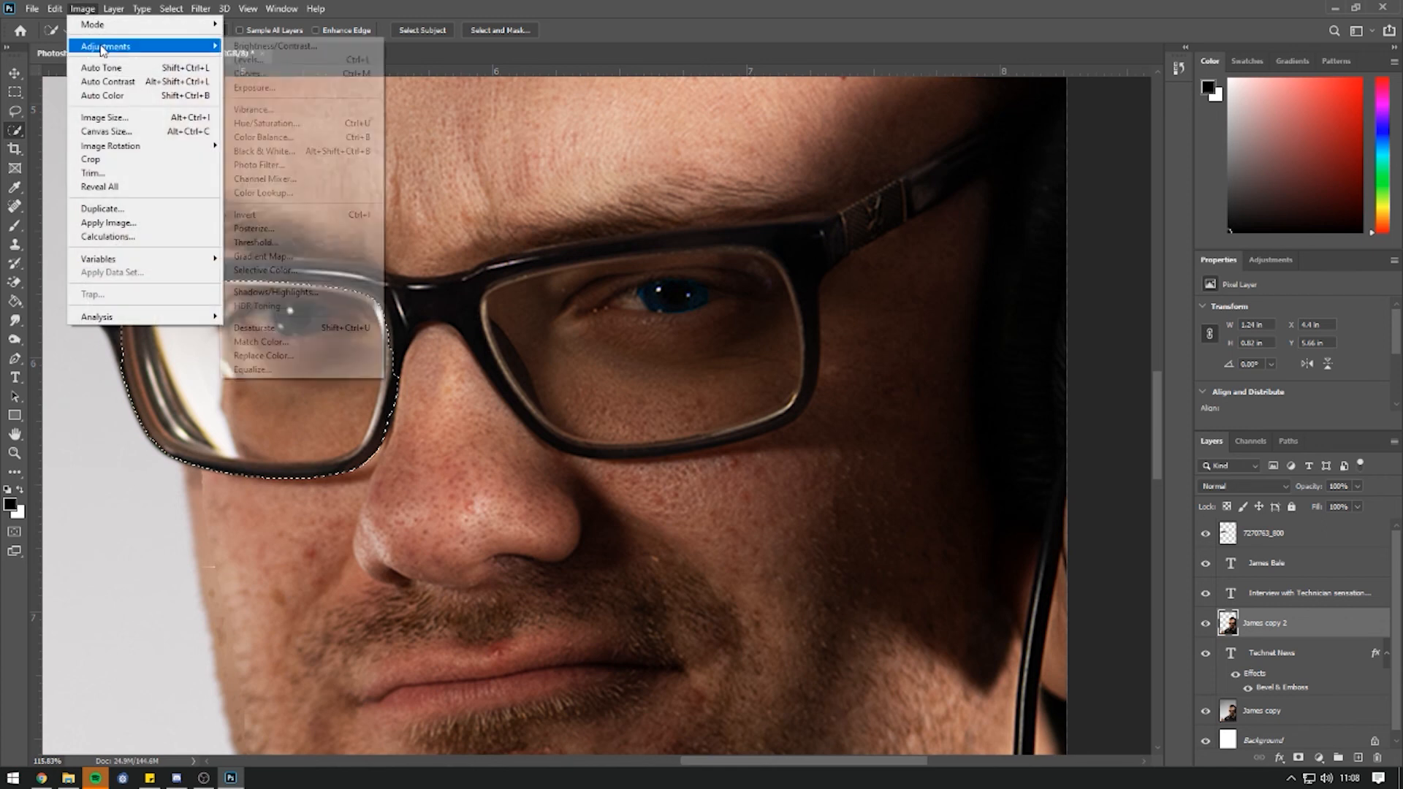
pyautogui.click(327, 126)
pyautogui.moveTo(190, 291); pyautogui.dragTo(122, 287)
pyautogui.click(357, 176)
pyautogui.hotkey('ctrl', '0')
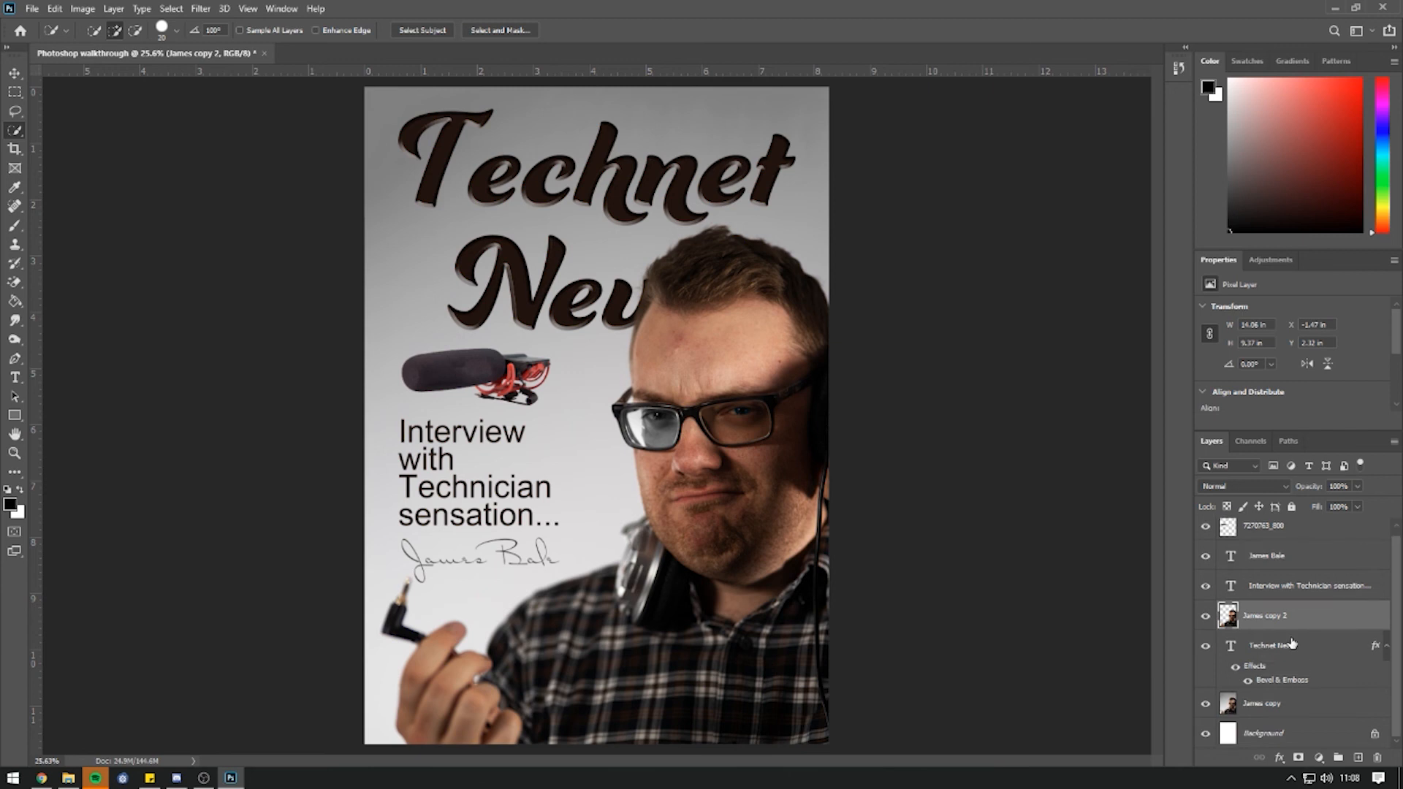
pyautogui.click(1205, 646)
pyautogui.moveTo(1205, 616); pyautogui.dragTo(1206, 527)
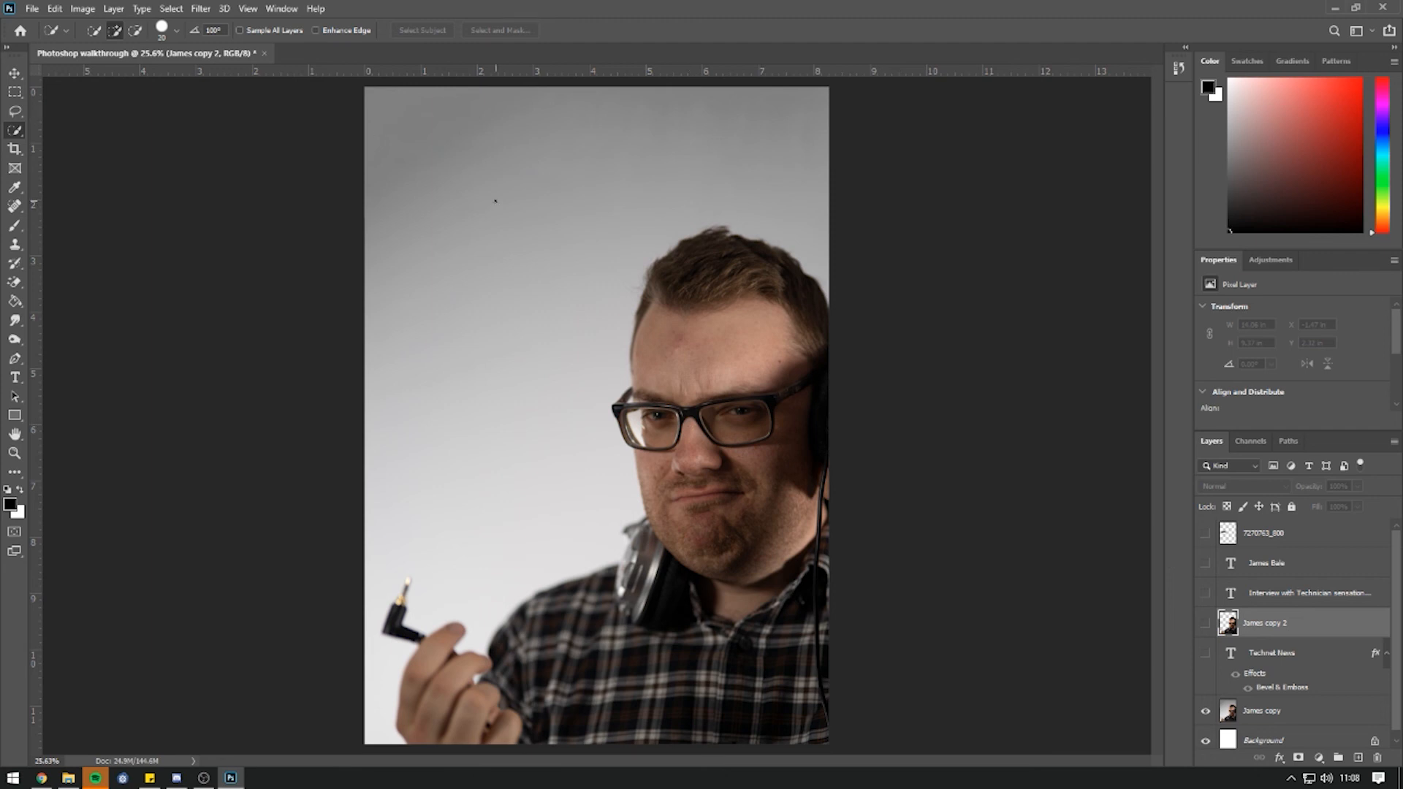
pyautogui.click(1206, 654)
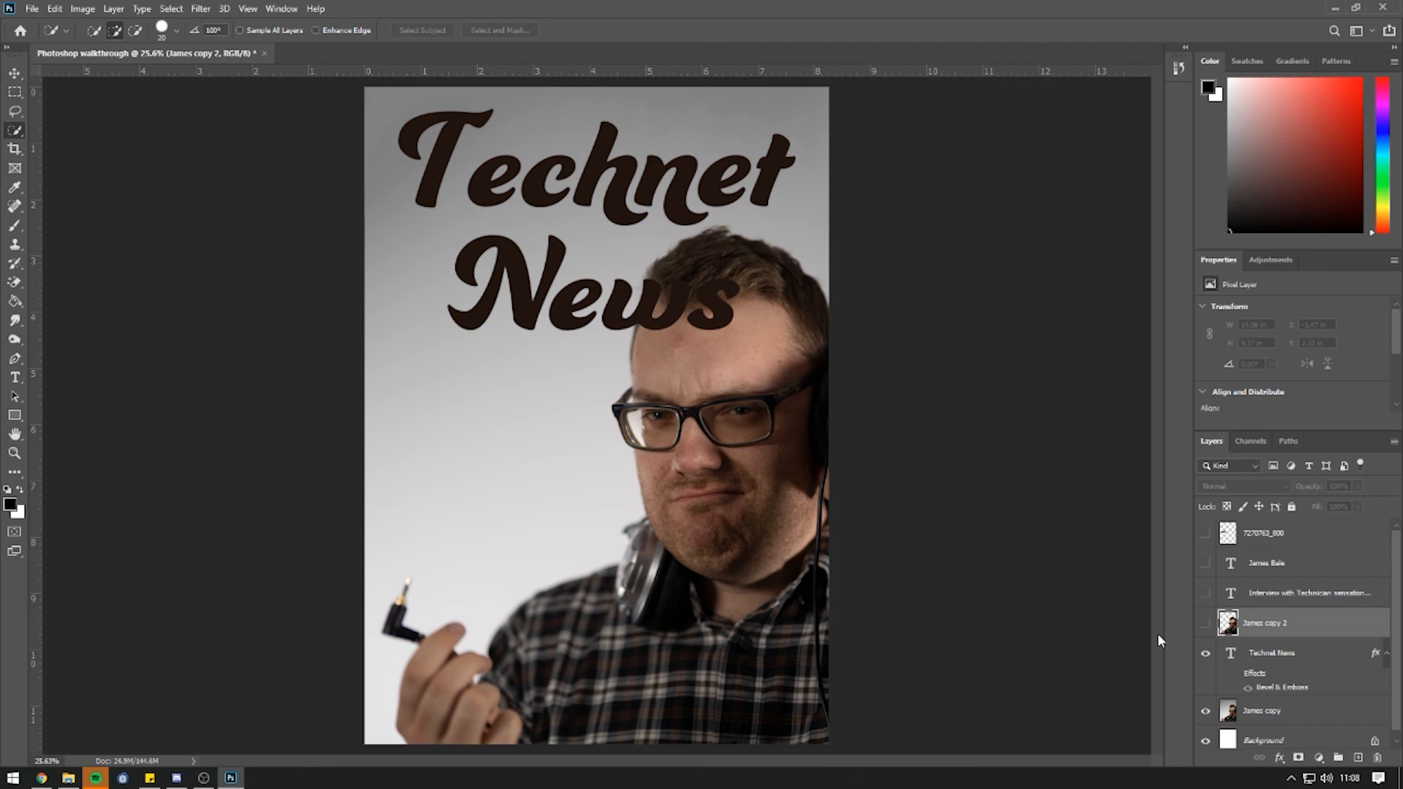
pyautogui.click(1230, 680)
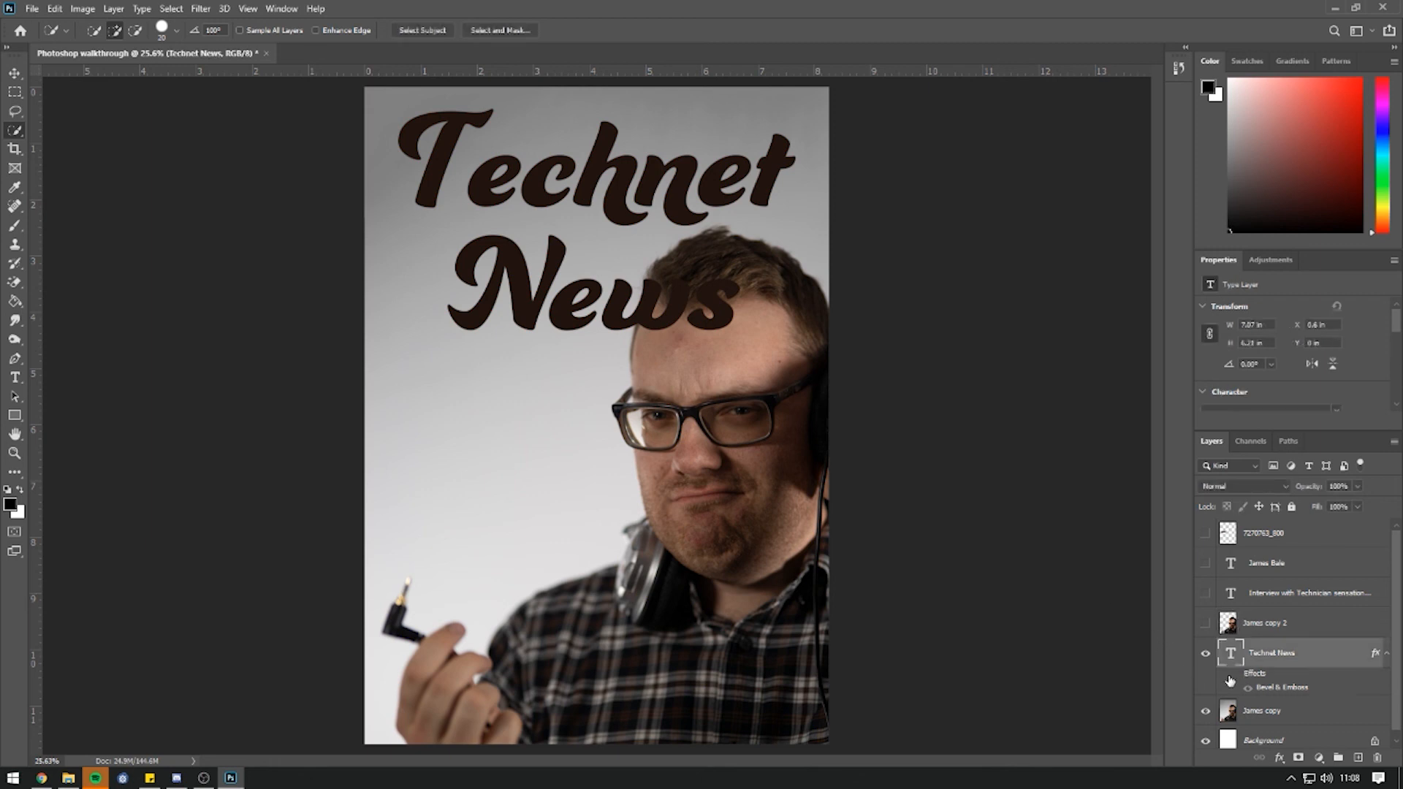
pyautogui.click(1235, 674)
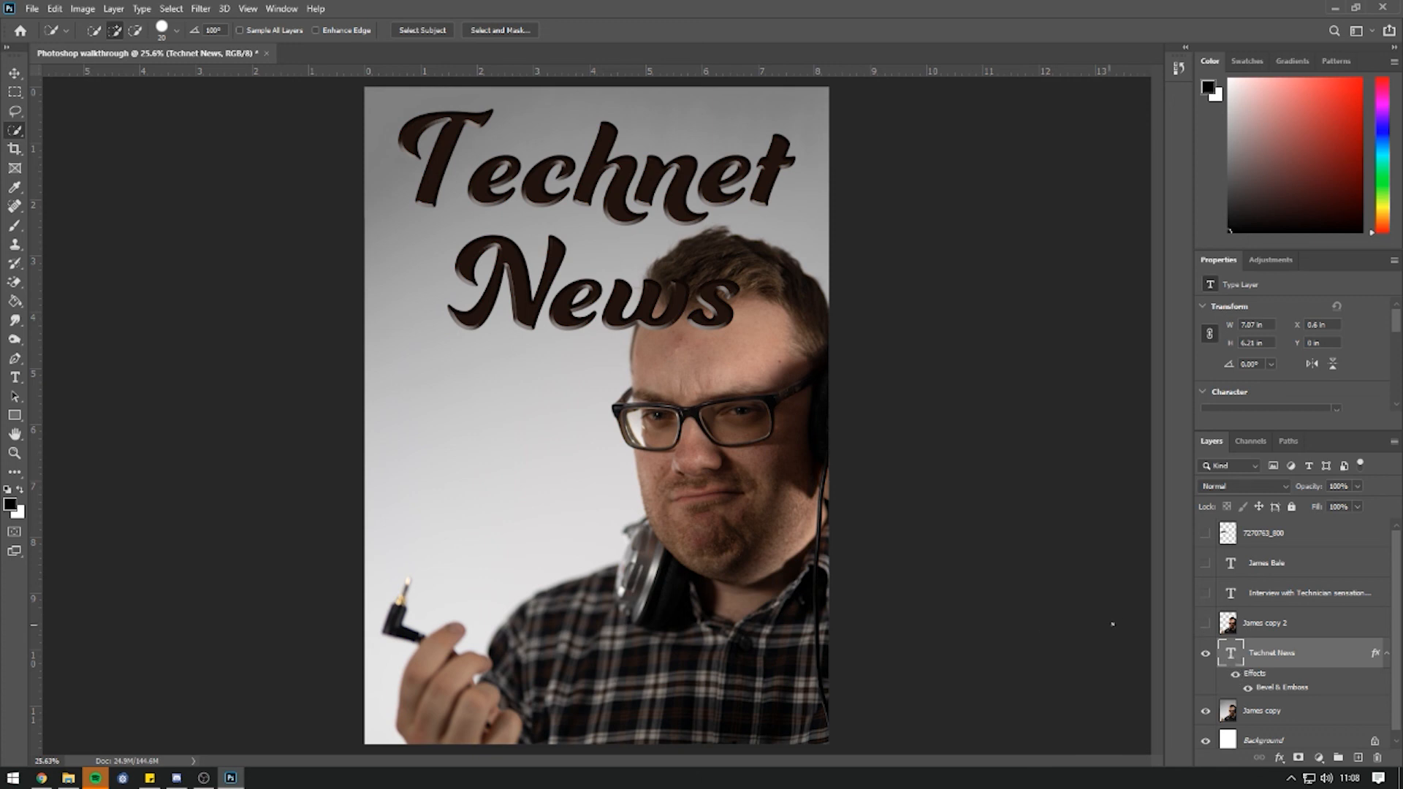
pyautogui.click(1205, 625)
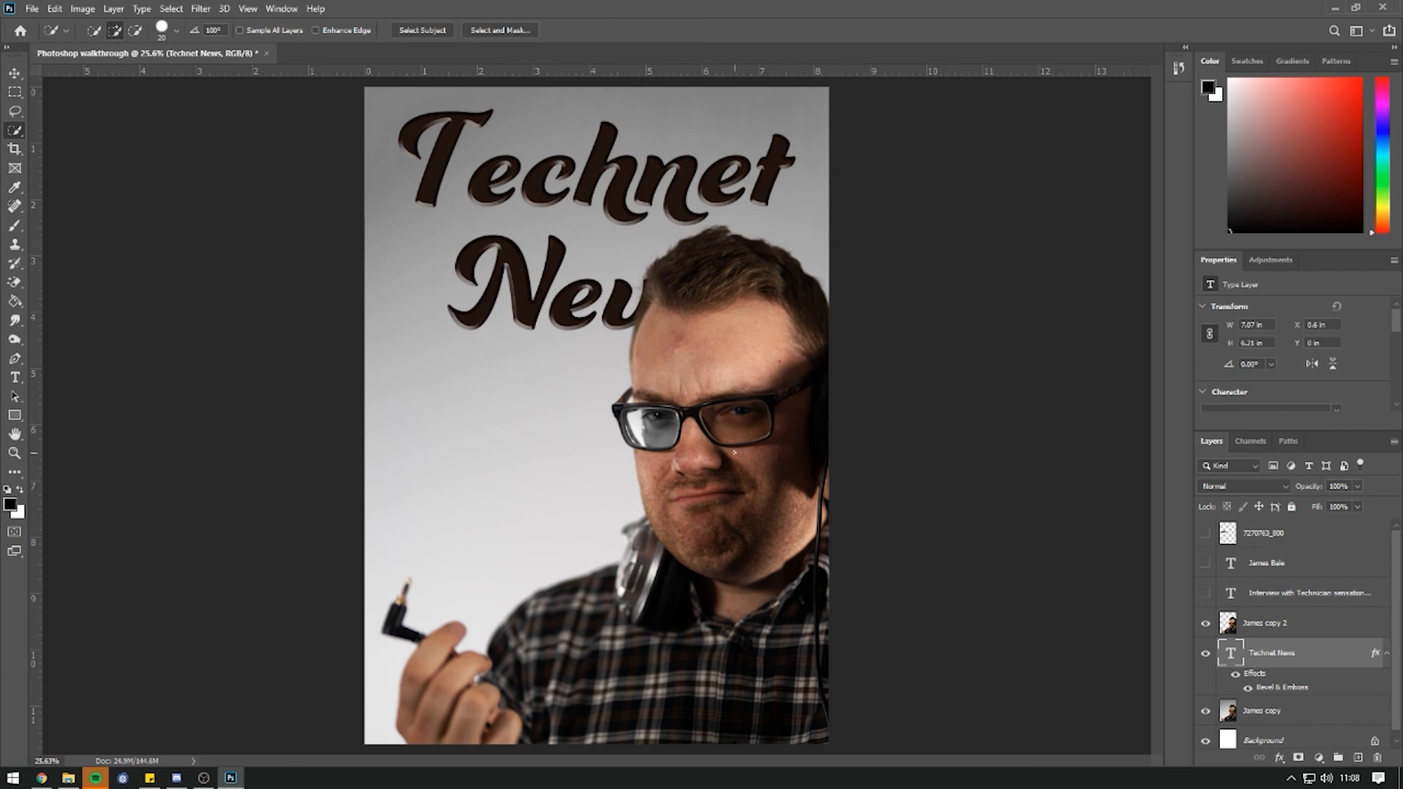
pyautogui.click(1242, 624)
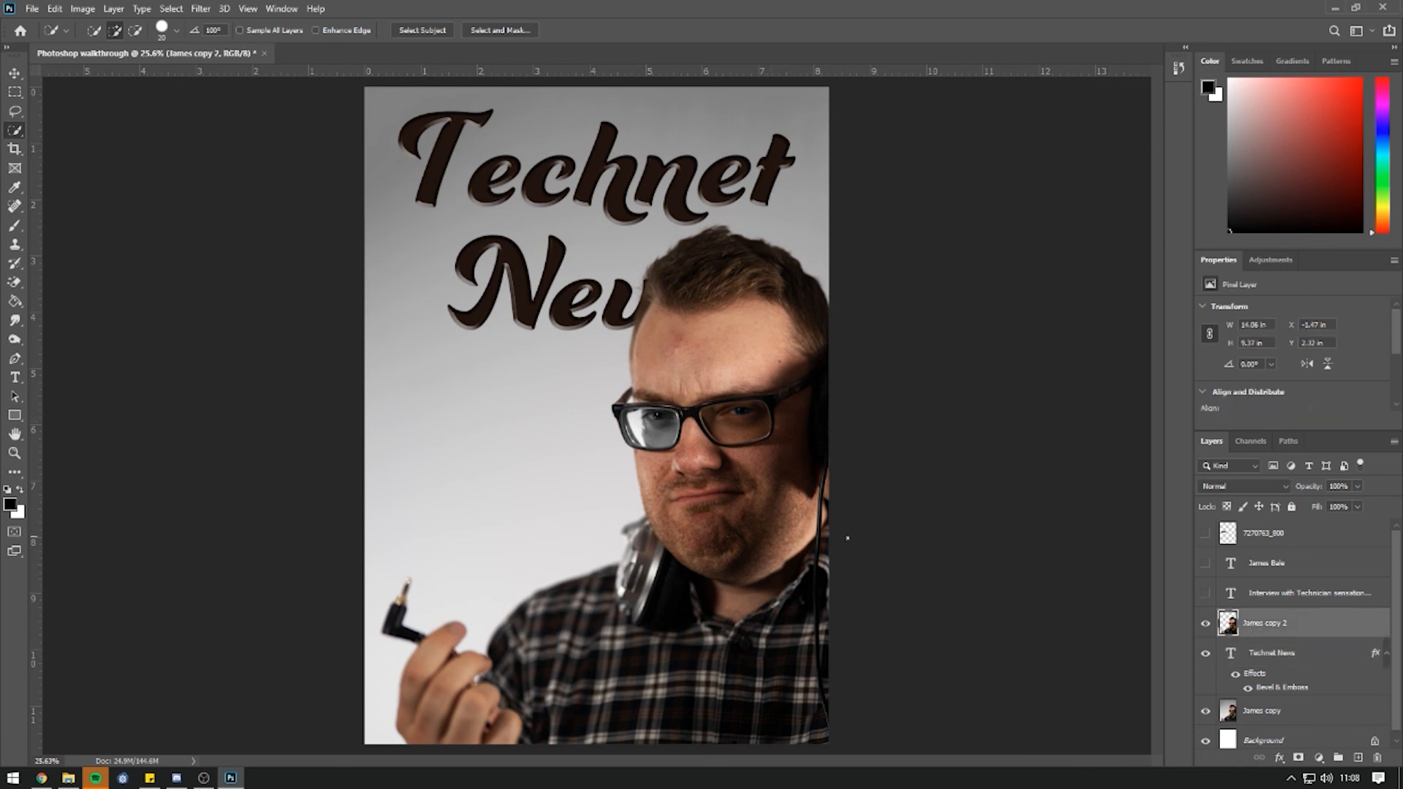
pyautogui.click(1206, 593)
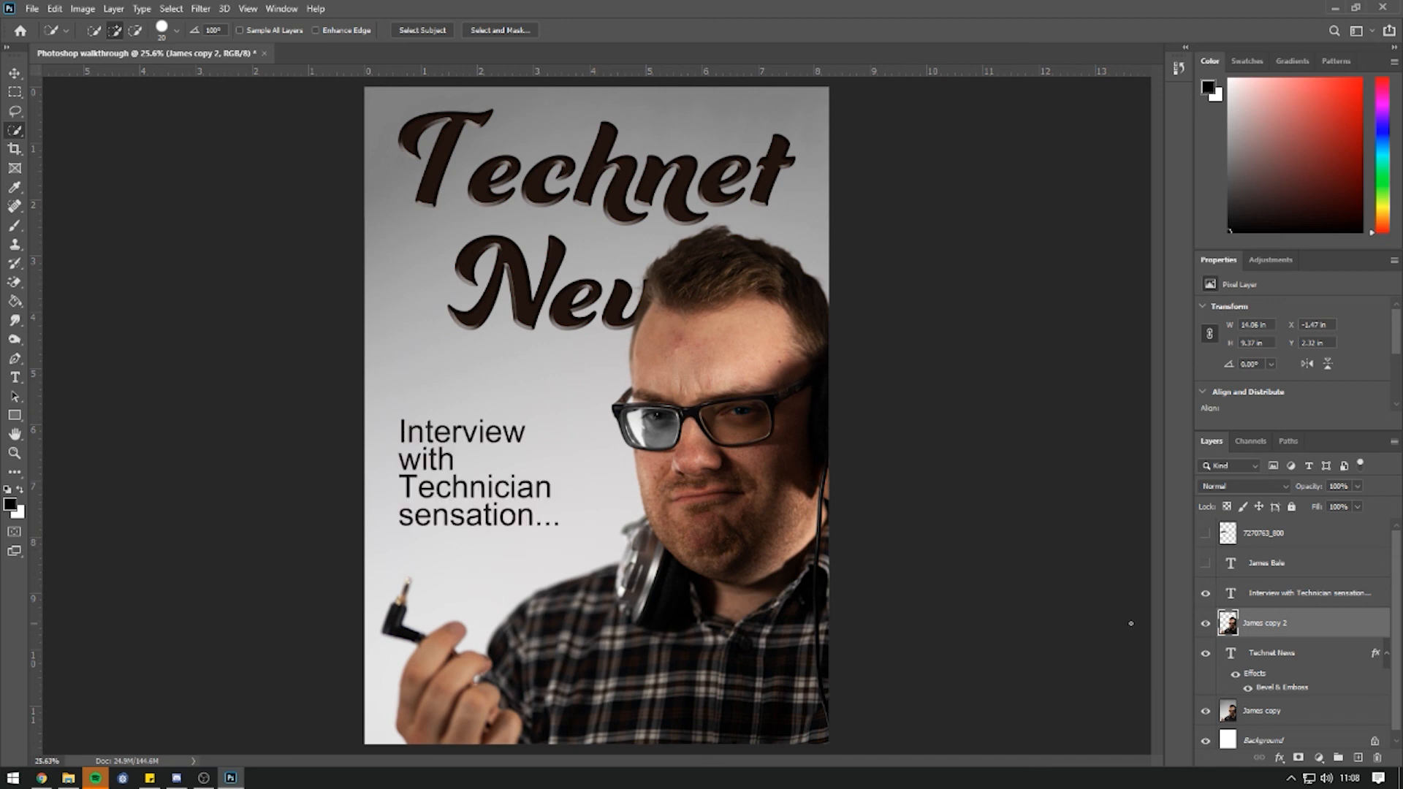
pyautogui.click(1206, 563)
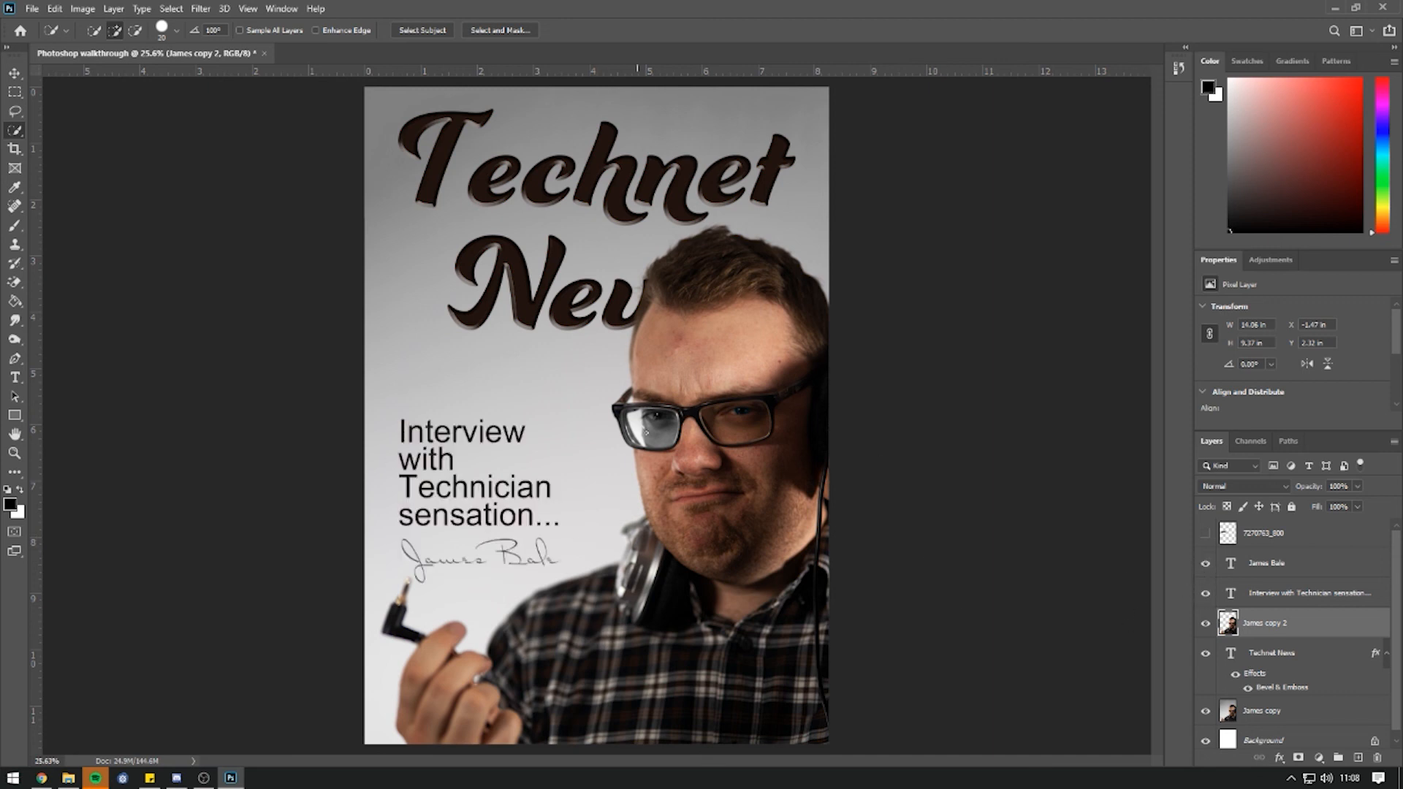
pyautogui.click(1205, 534)
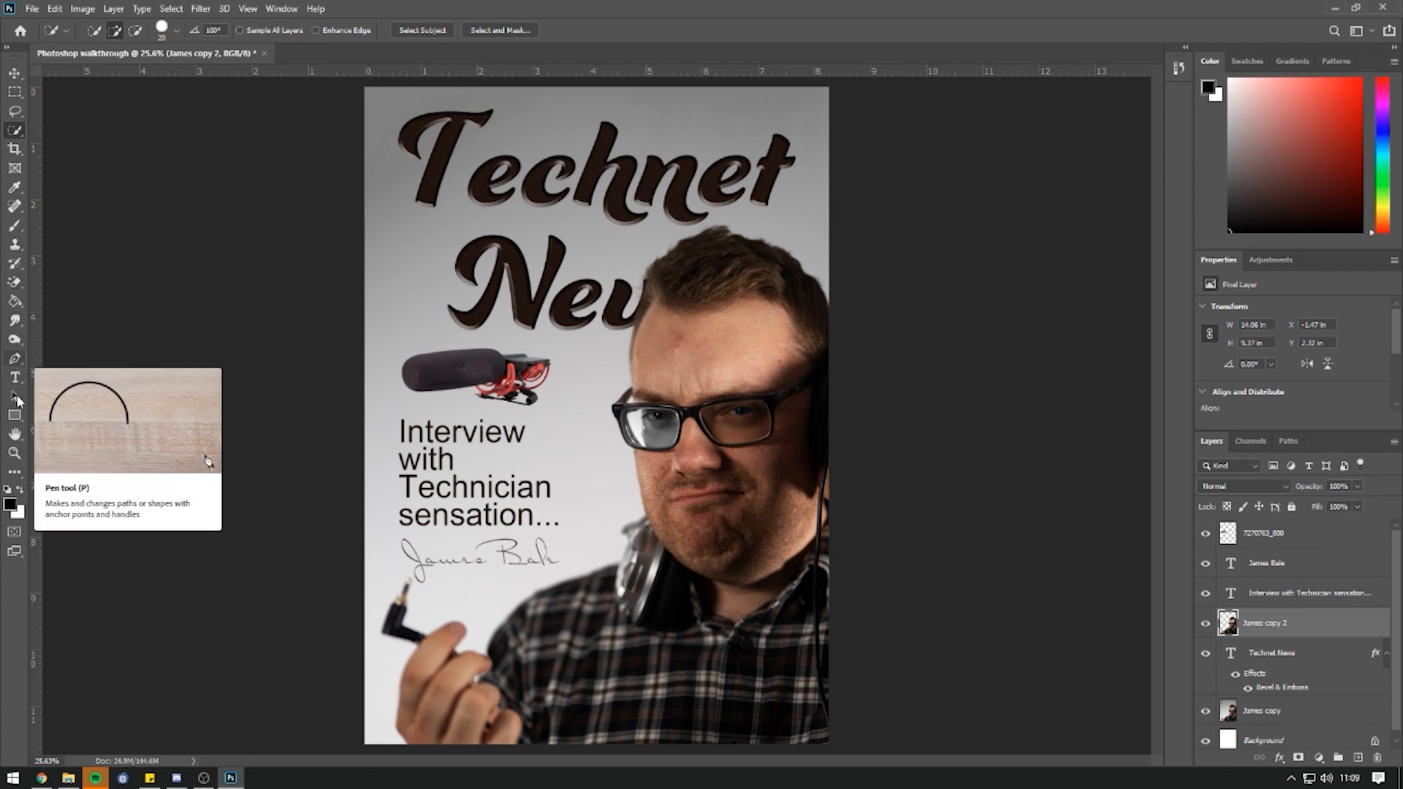
# Brush faint grey shading behind the title, undoing a larger 100% opacity stroke.
pyautogui.click(19, 337)
pyautogui.click(15, 321)
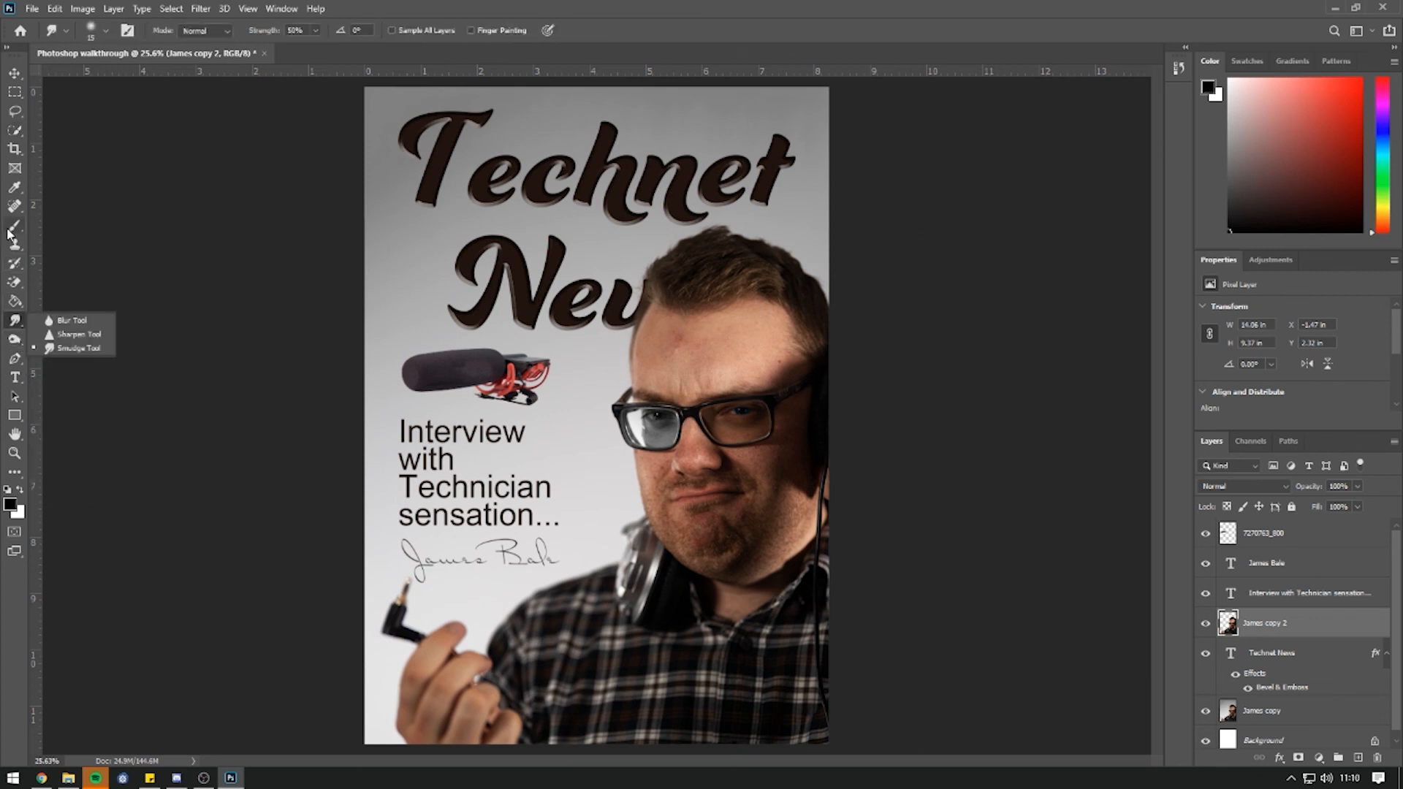
pyautogui.click(15, 192)
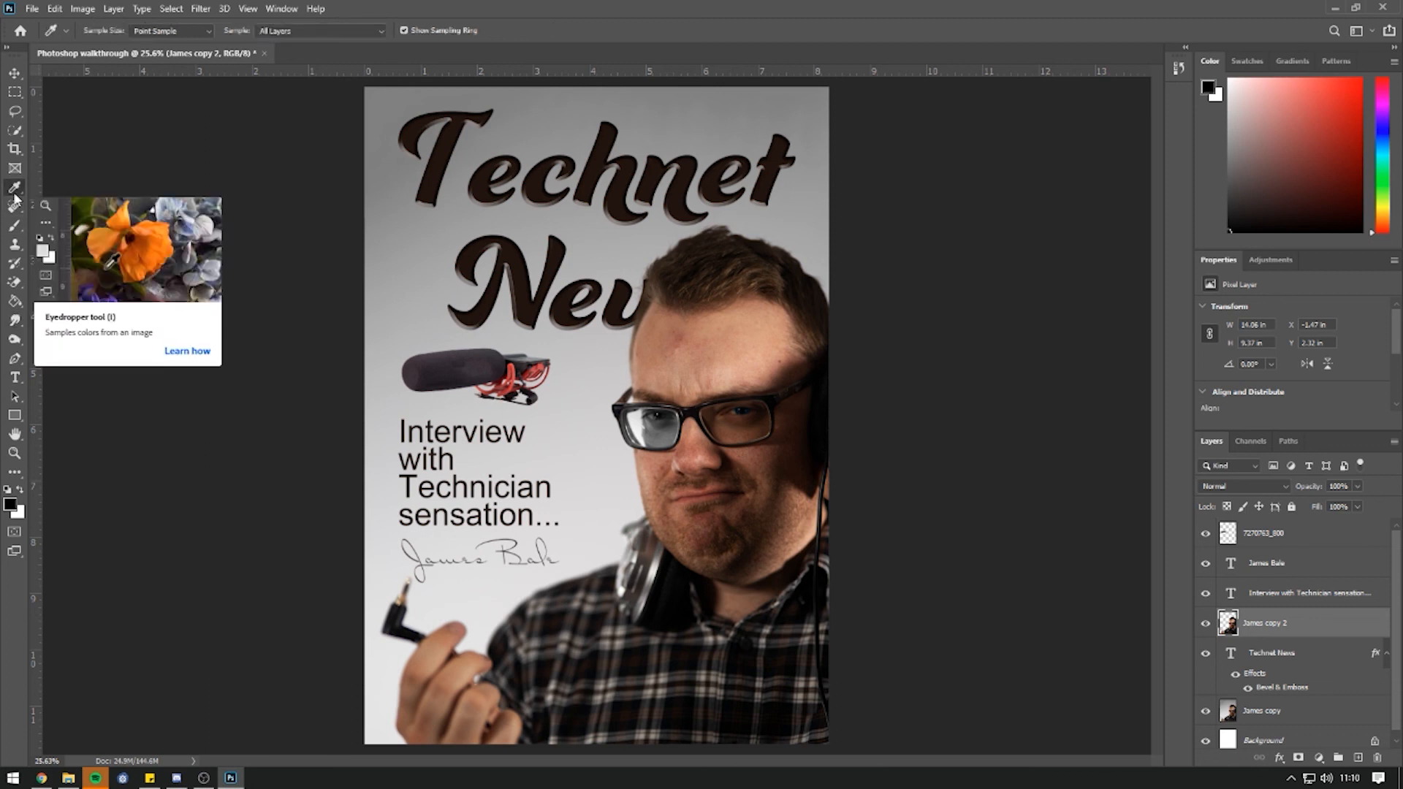
pyautogui.click(14, 226)
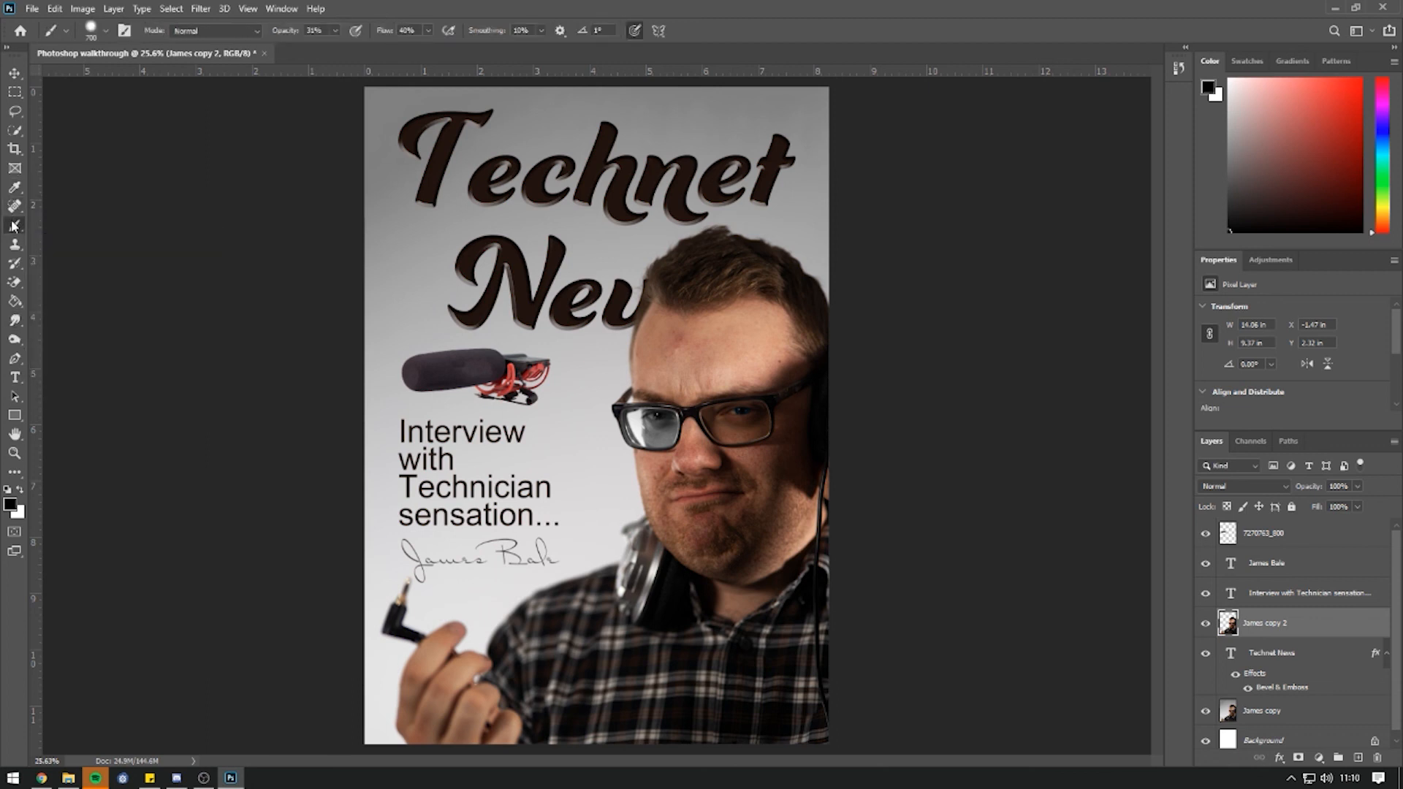
pyautogui.moveTo(468, 212)
pyautogui.mouseDown()
pyautogui.moveTo(557, 278)
pyautogui.moveTo(502, 399)
pyautogui.mouseUp()
pyautogui.click(335, 31)
pyautogui.moveTo(339, 29); pyautogui.dragTo(442, 41)
pyautogui.moveTo(409, 190)
pyautogui.mouseDown()
pyautogui.moveTo(596, 235)
pyautogui.moveTo(751, 417)
pyautogui.mouseUp()
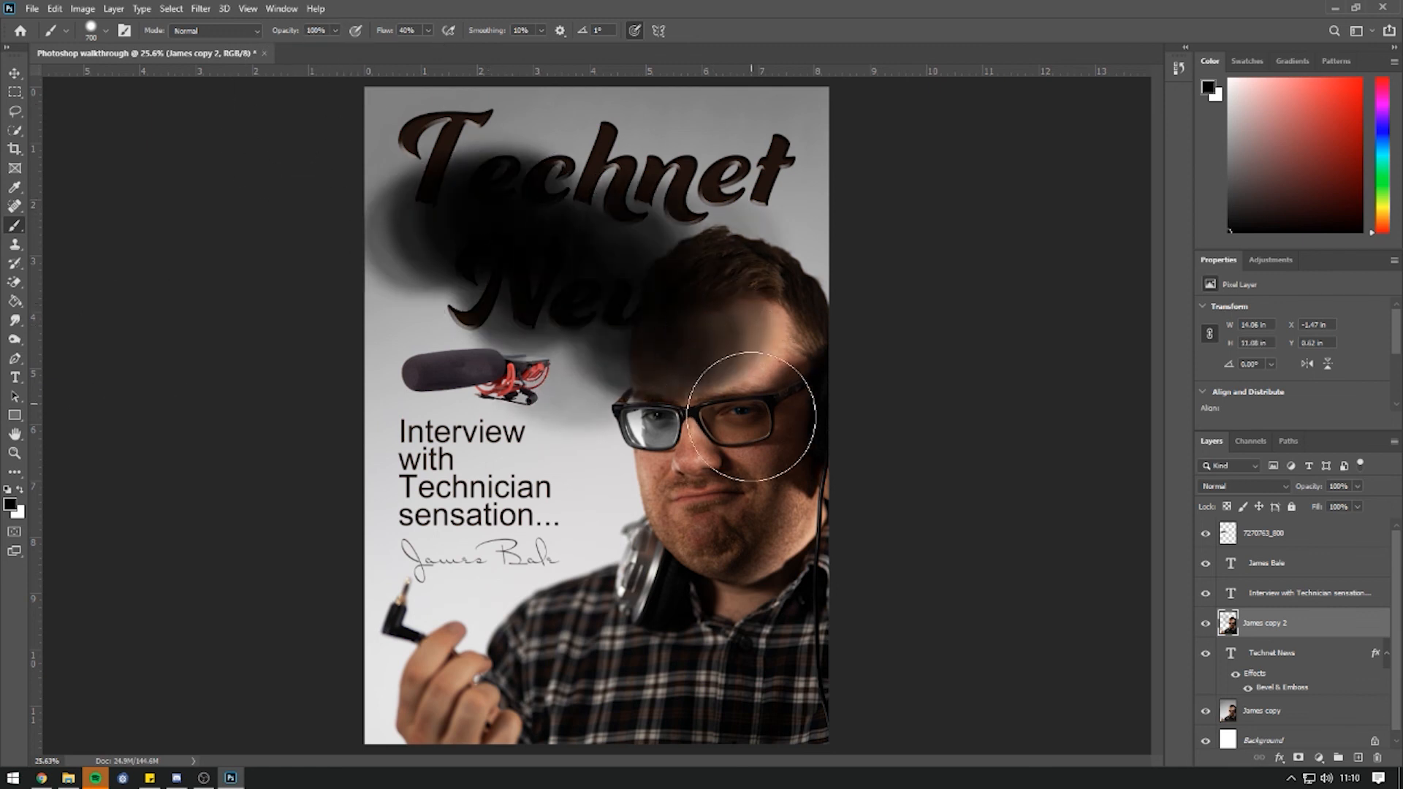
pyautogui.hotkey('ctrl', 'z')
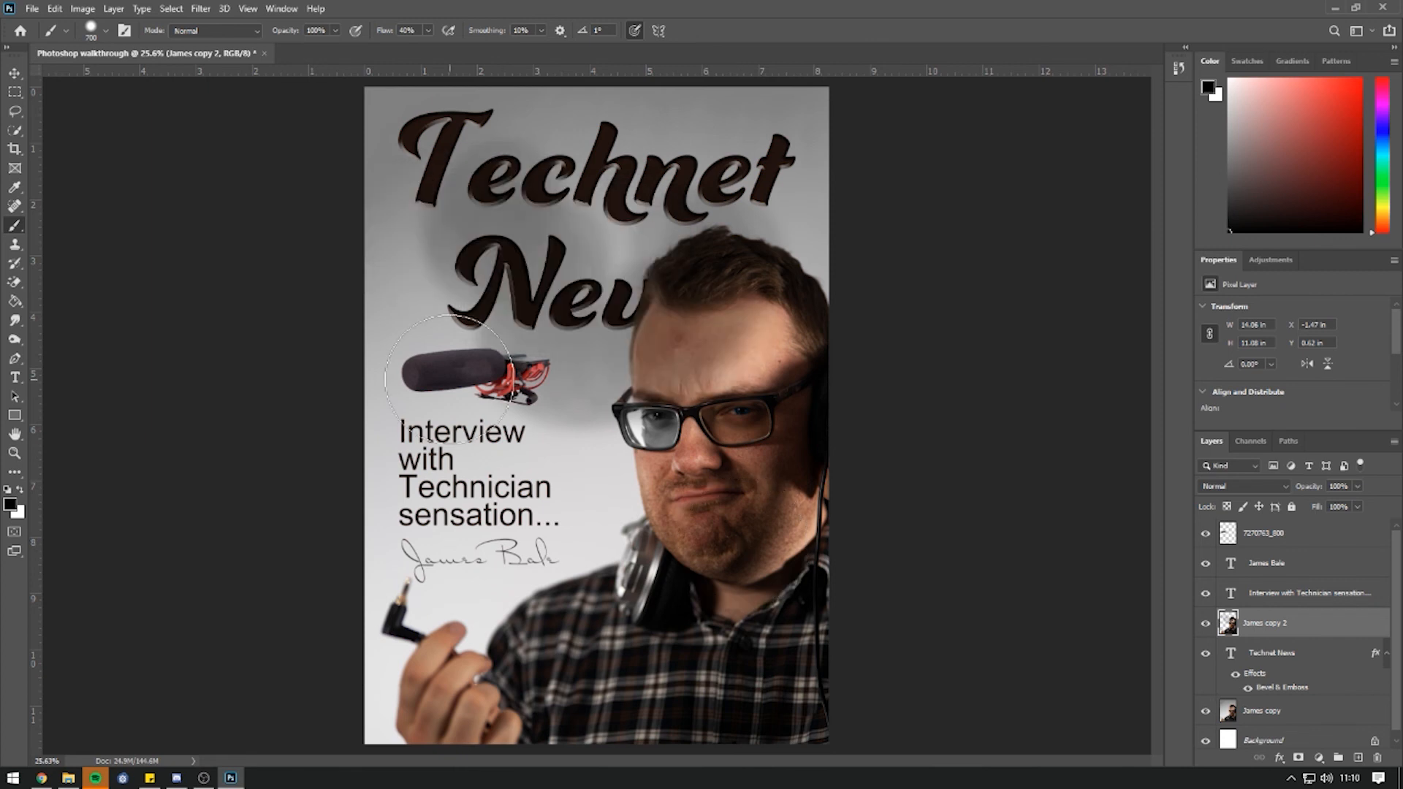
# Draw an empty placeholder frame left of the word News.
pyautogui.click(19, 109)
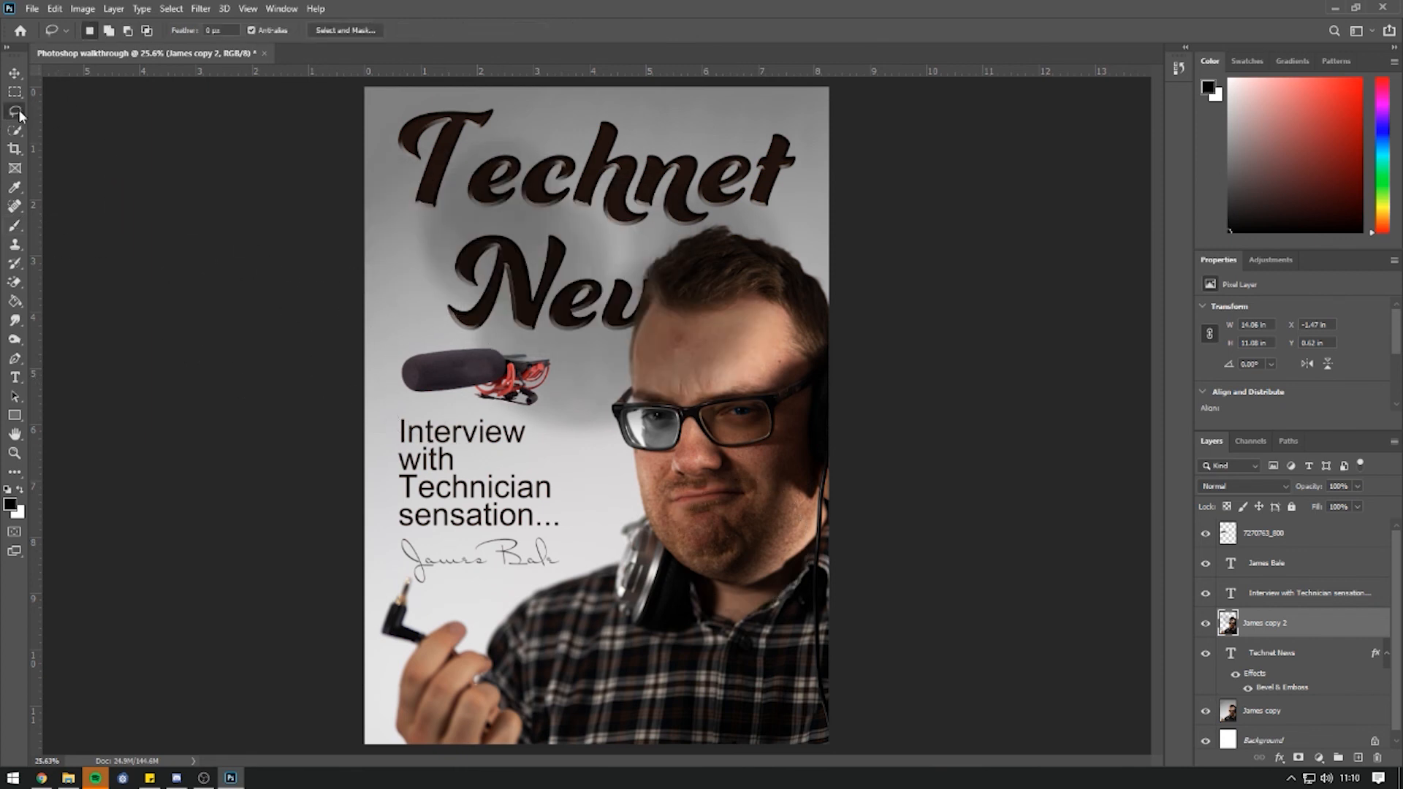
pyautogui.click(16, 168)
pyautogui.moveTo(398, 241)
pyautogui.mouseDown()
pyautogui.moveTo(481, 295)
pyautogui.moveTo(461, 306)
pyautogui.mouseUp()
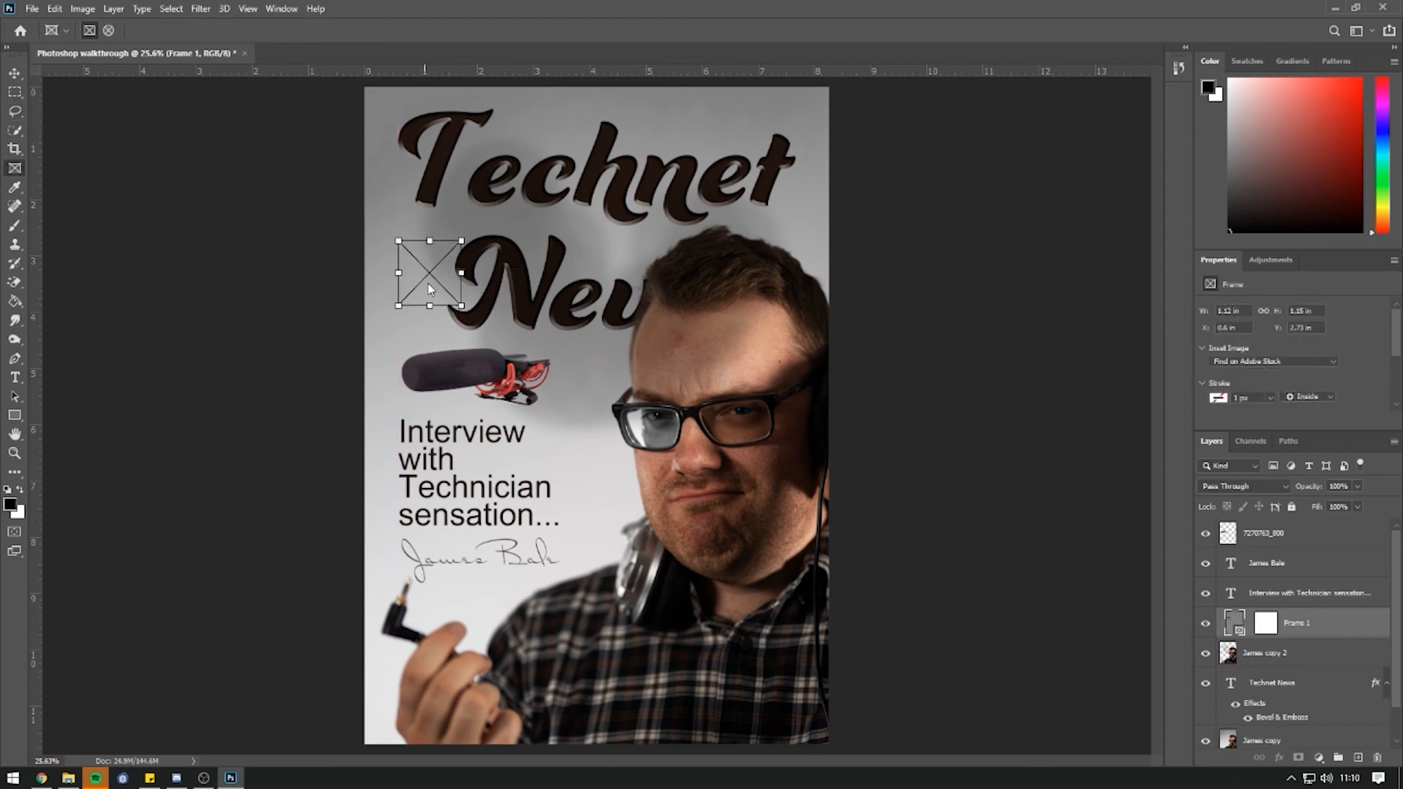
# Remove the frame and add vertical guides at about 0.5 and 7.7 in and horizontal guides near the top and at 4.35 in.
pyautogui.hotkey('ctrl', 'z')
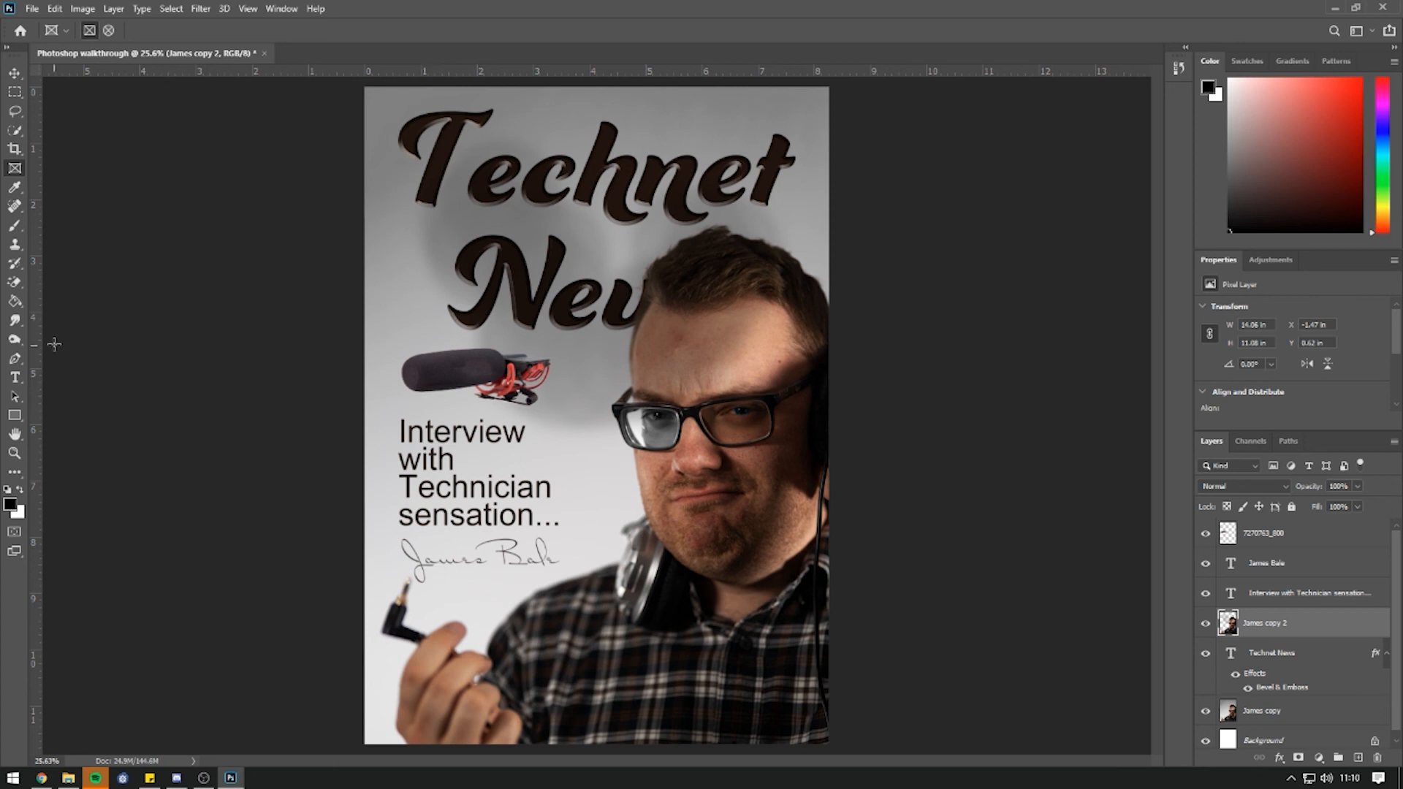
pyautogui.moveTo(35, 331); pyautogui.dragTo(395, 325)
pyautogui.moveTo(37, 264); pyautogui.dragTo(821, 330)
pyautogui.moveTo(445, 71); pyautogui.dragTo(446, 108)
pyautogui.moveTo(574, 71); pyautogui.dragTo(635, 724)
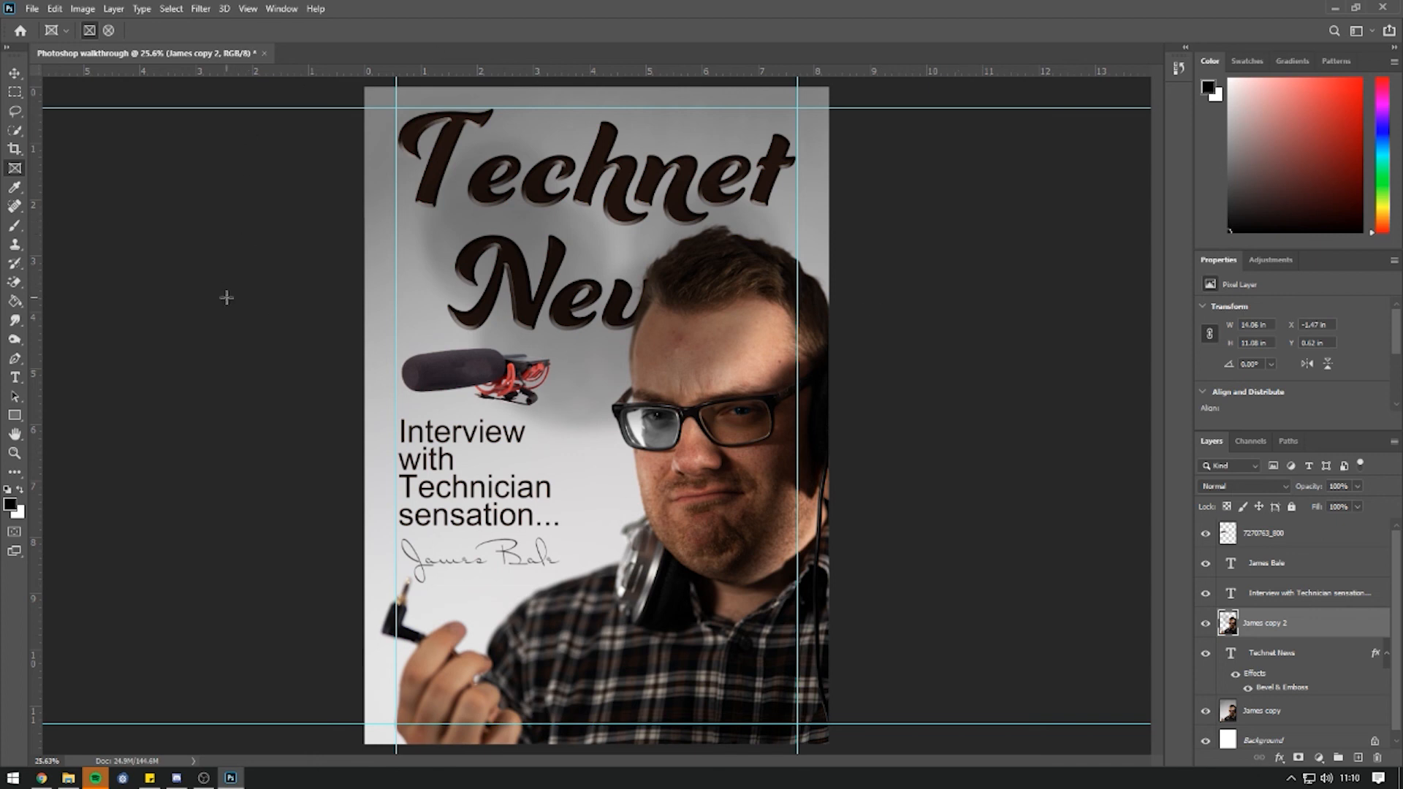
# Save the poster as a Photoshop file with Maximize Compatibility.
pyautogui.click(31, 10)
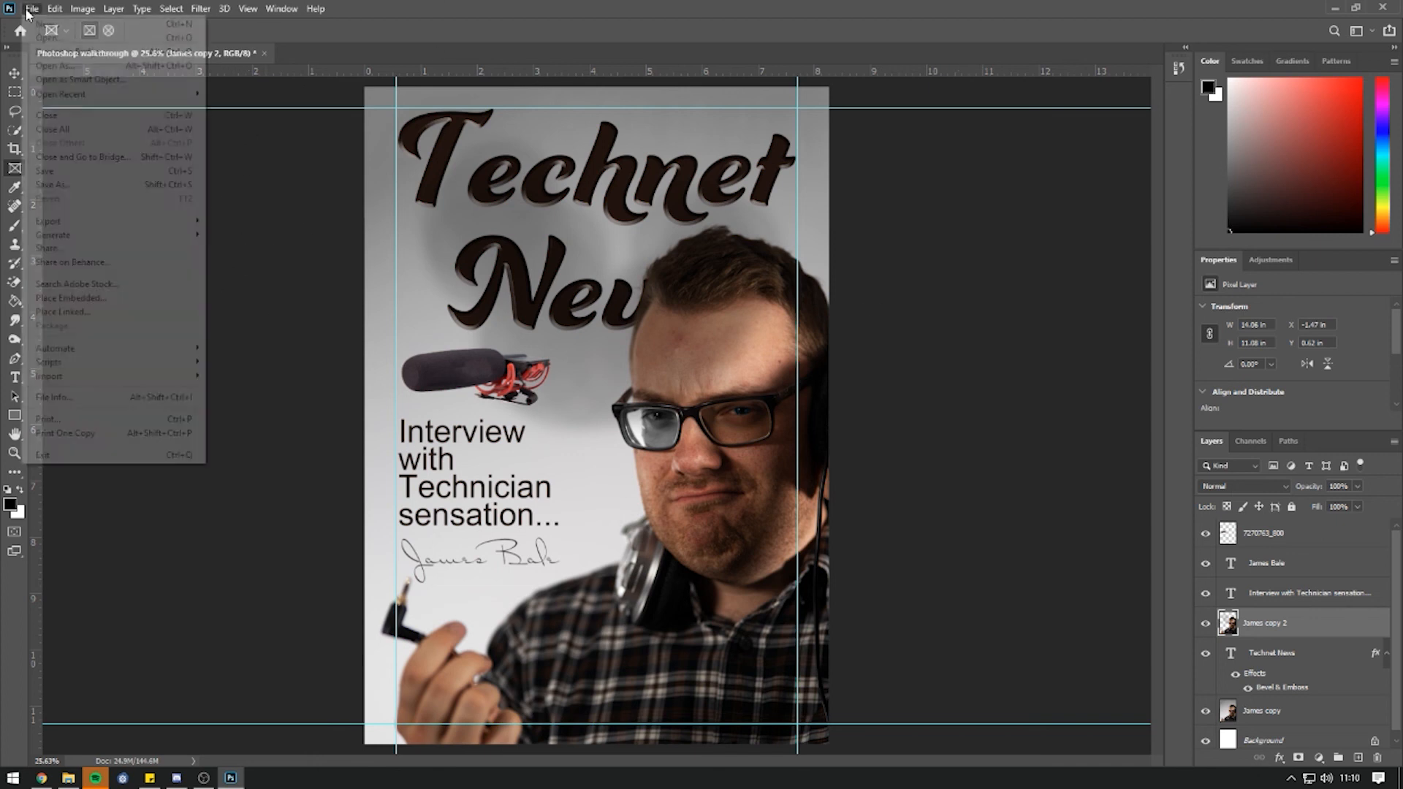
pyautogui.click(57, 183)
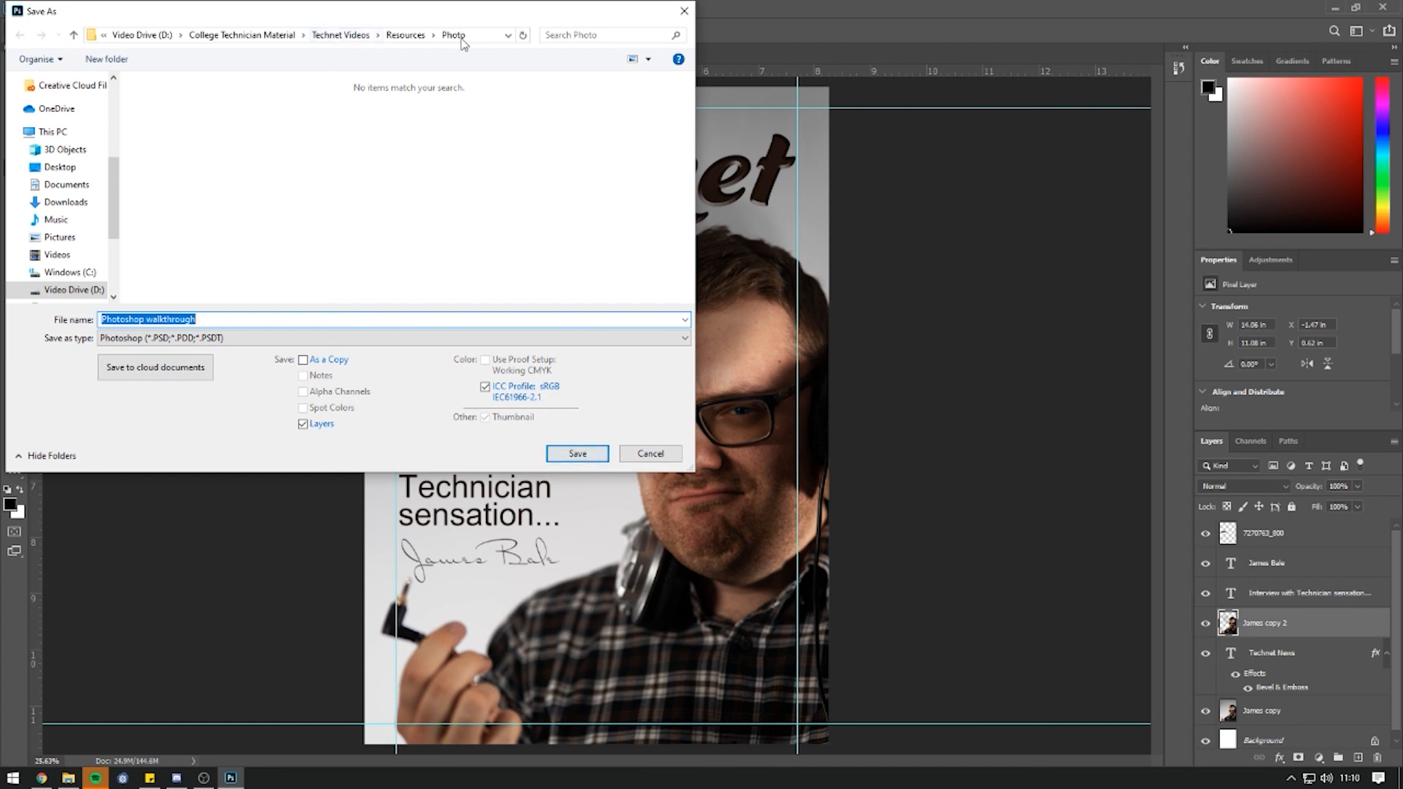
pyautogui.click(599, 465)
pyautogui.moveTo(1205, 212); pyautogui.dragTo(915, 219)
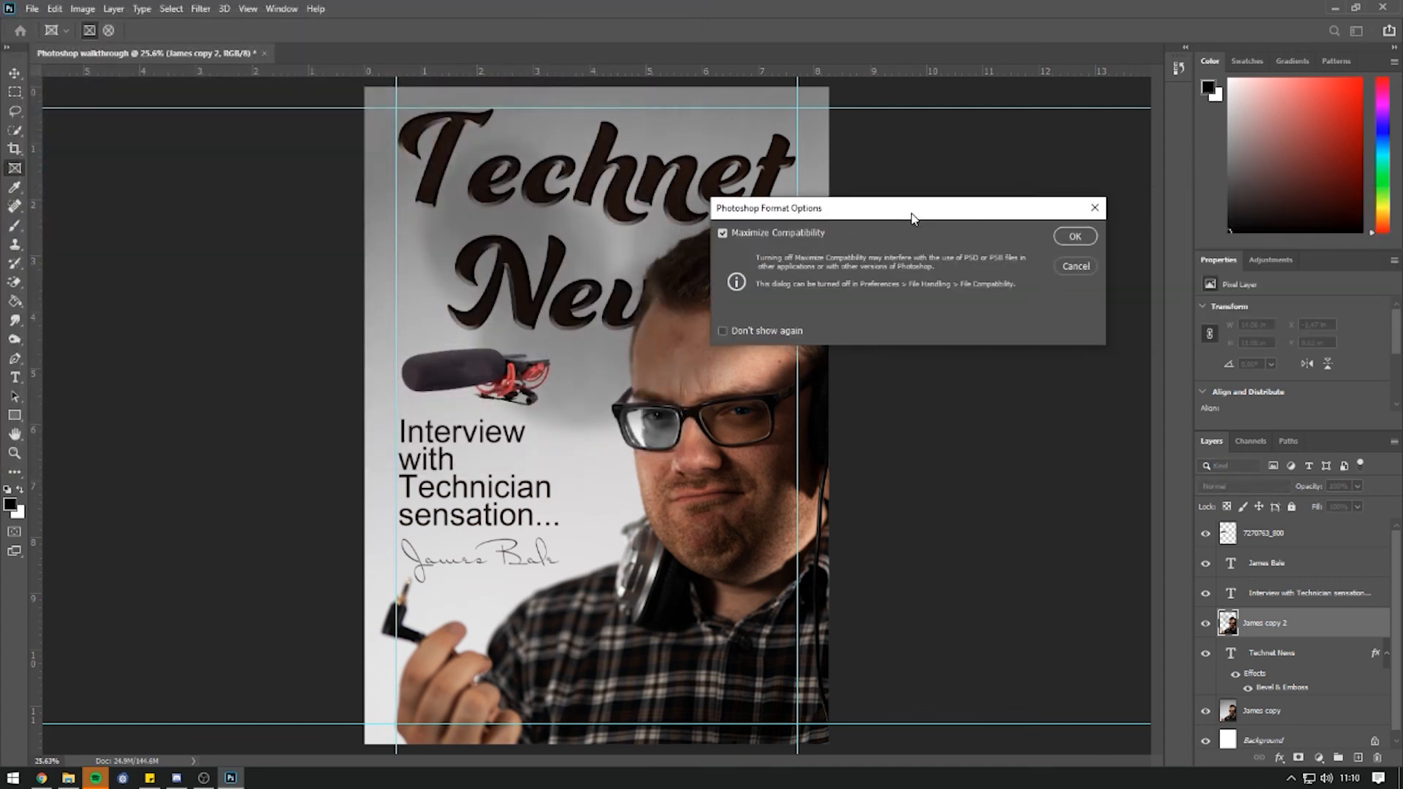
pyautogui.click(1075, 237)
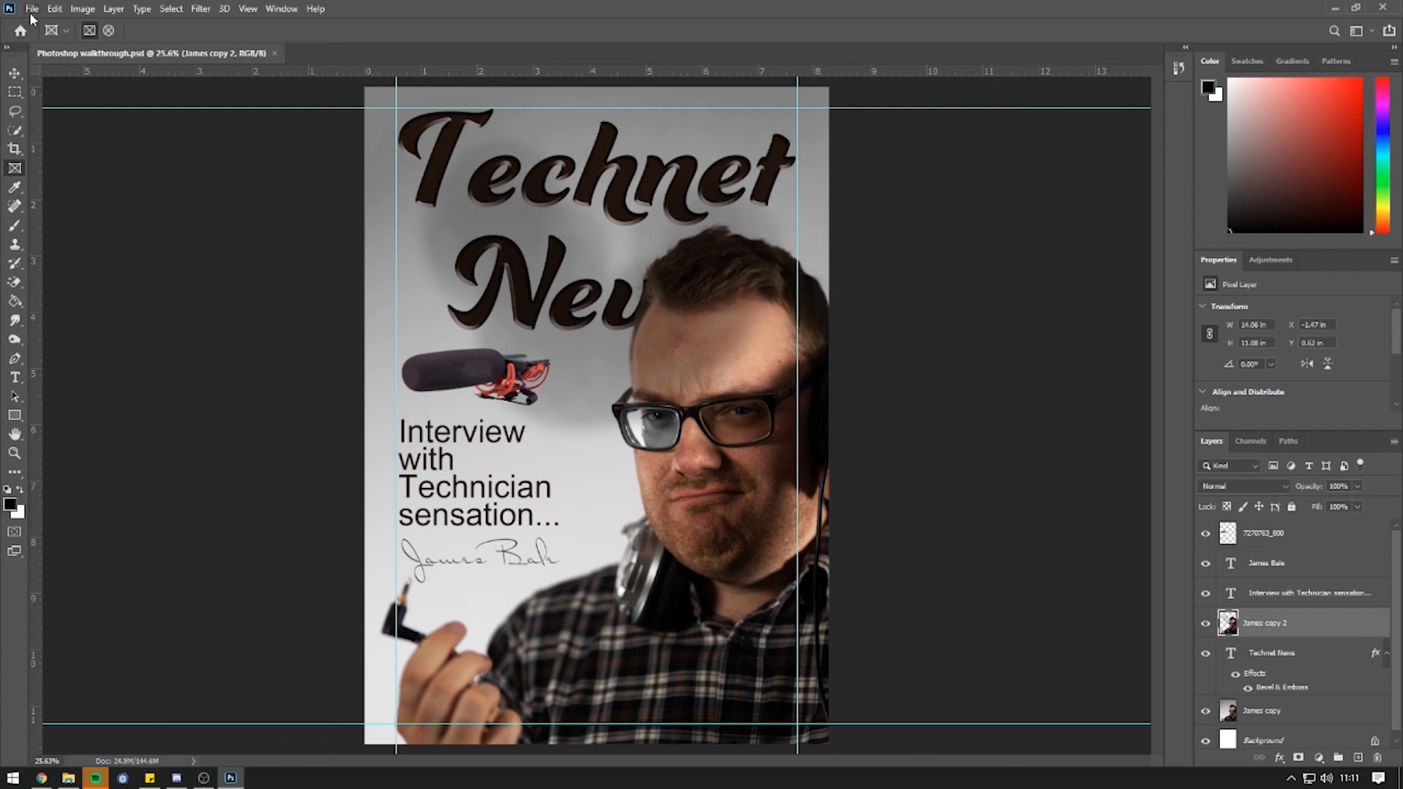
# Reopen Save As, review the format list, keep Photoshop format, and cancel.
pyautogui.click(32, 8)
pyautogui.click(85, 192)
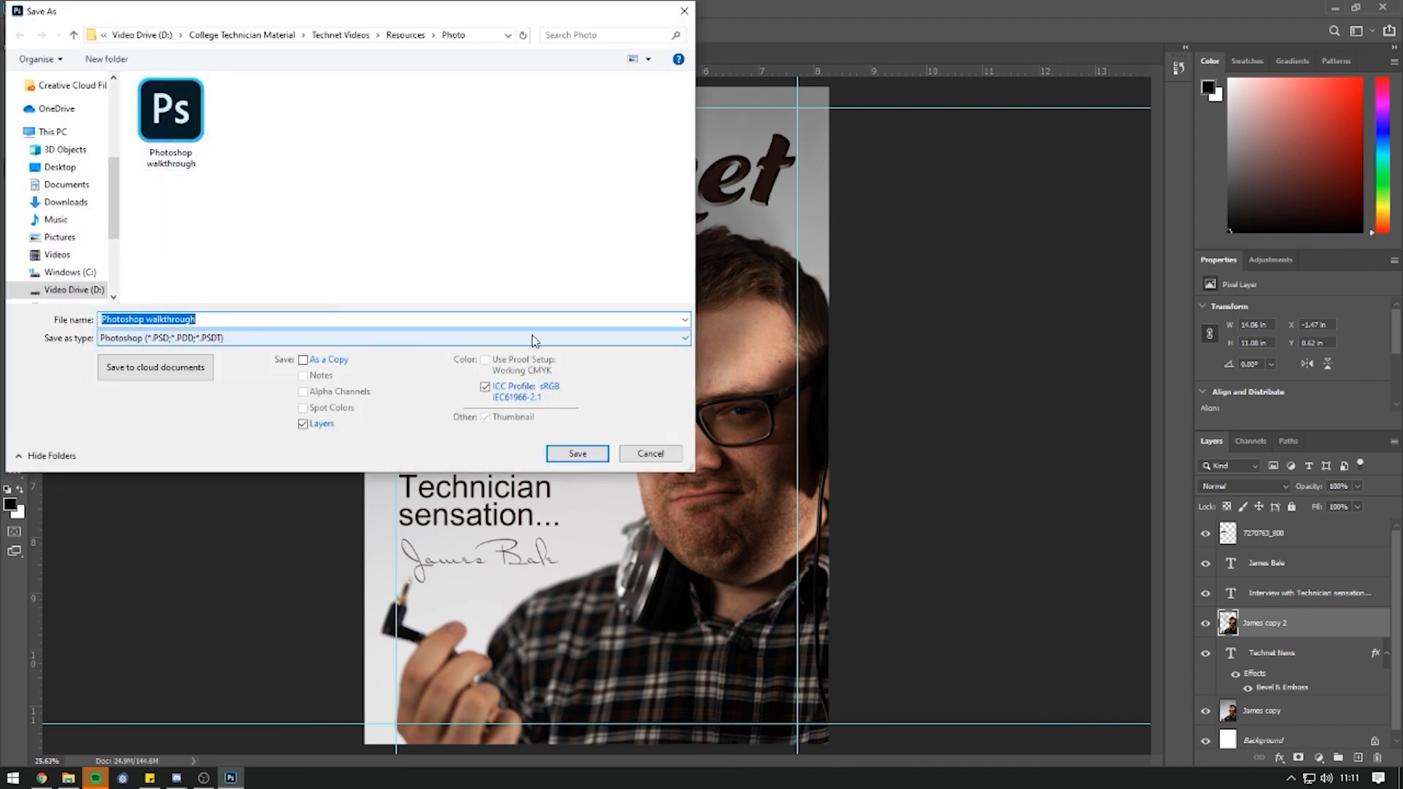
pyautogui.click(531, 339)
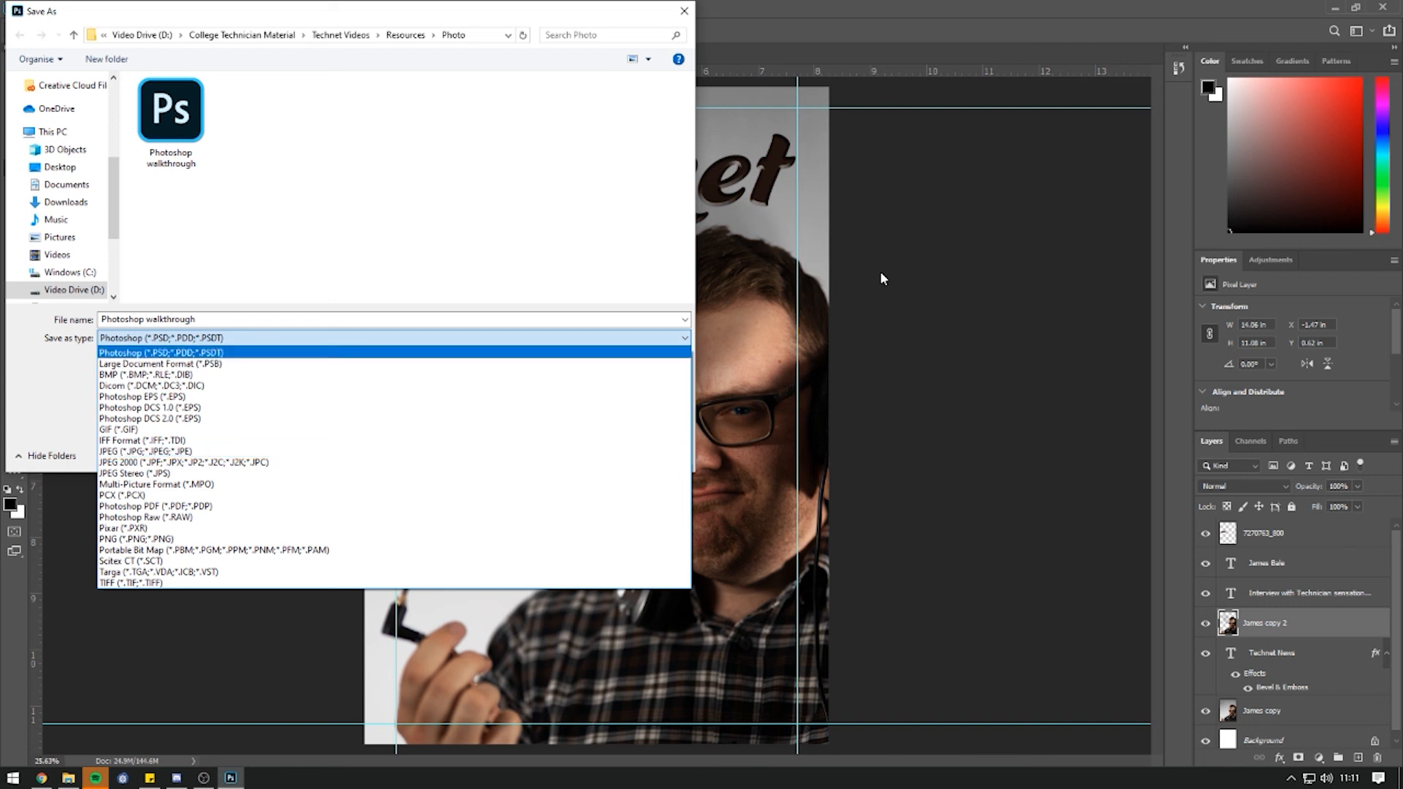
pyautogui.click(160, 353)
pyautogui.click(685, 16)
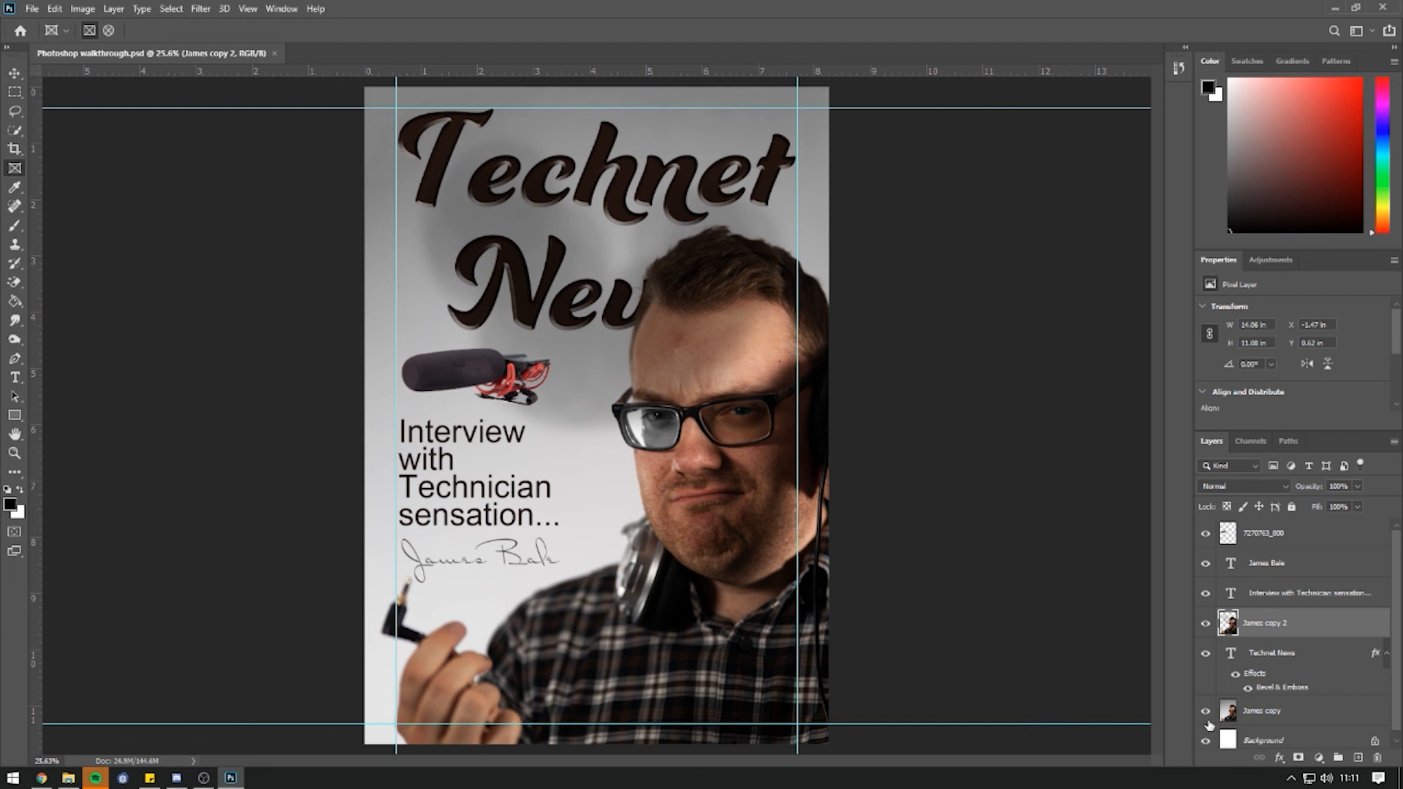
# Hide all layers except the cut-out man, then review Save As formats and cancel.
pyautogui.moveTo(1205, 740); pyautogui.dragTo(1206, 535)
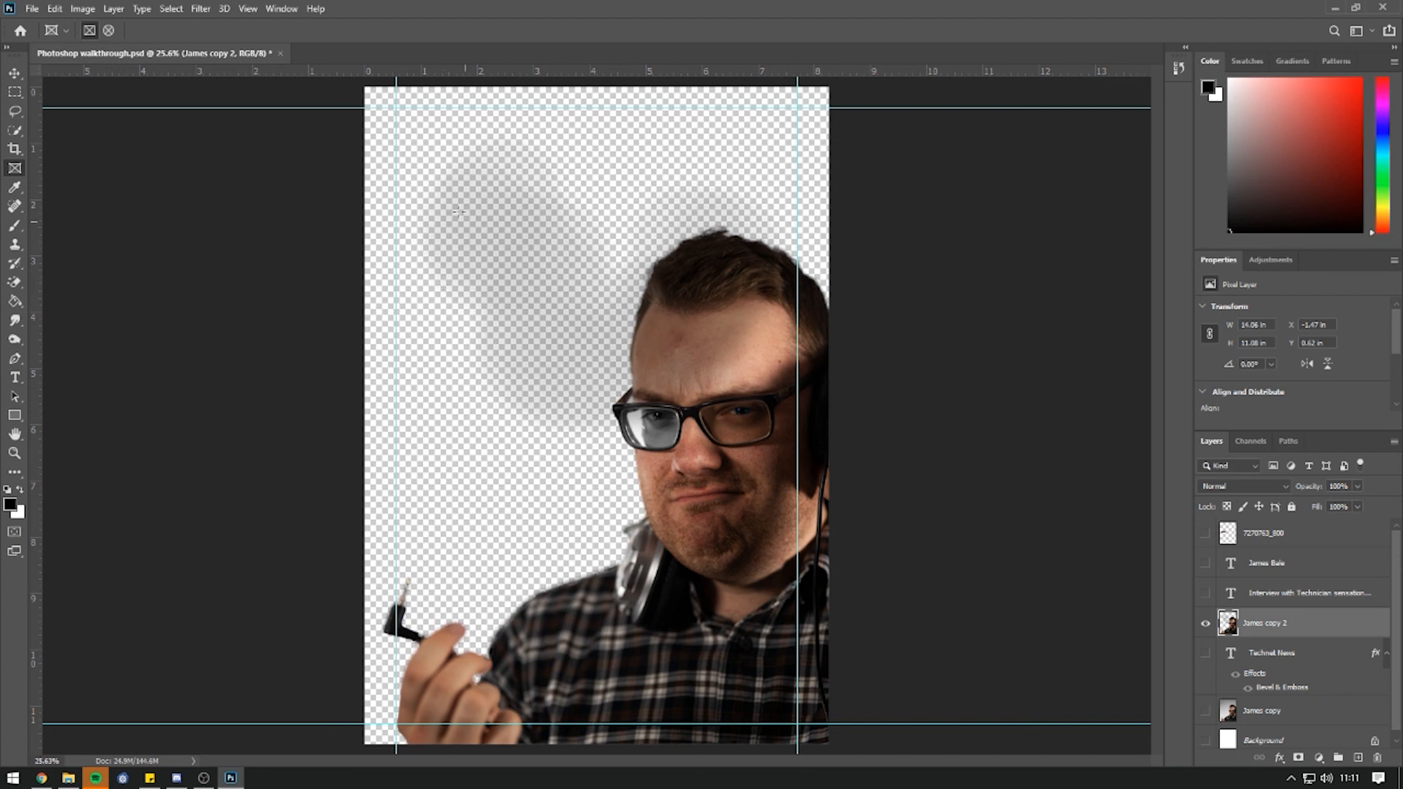
pyautogui.click(32, 8)
pyautogui.click(56, 183)
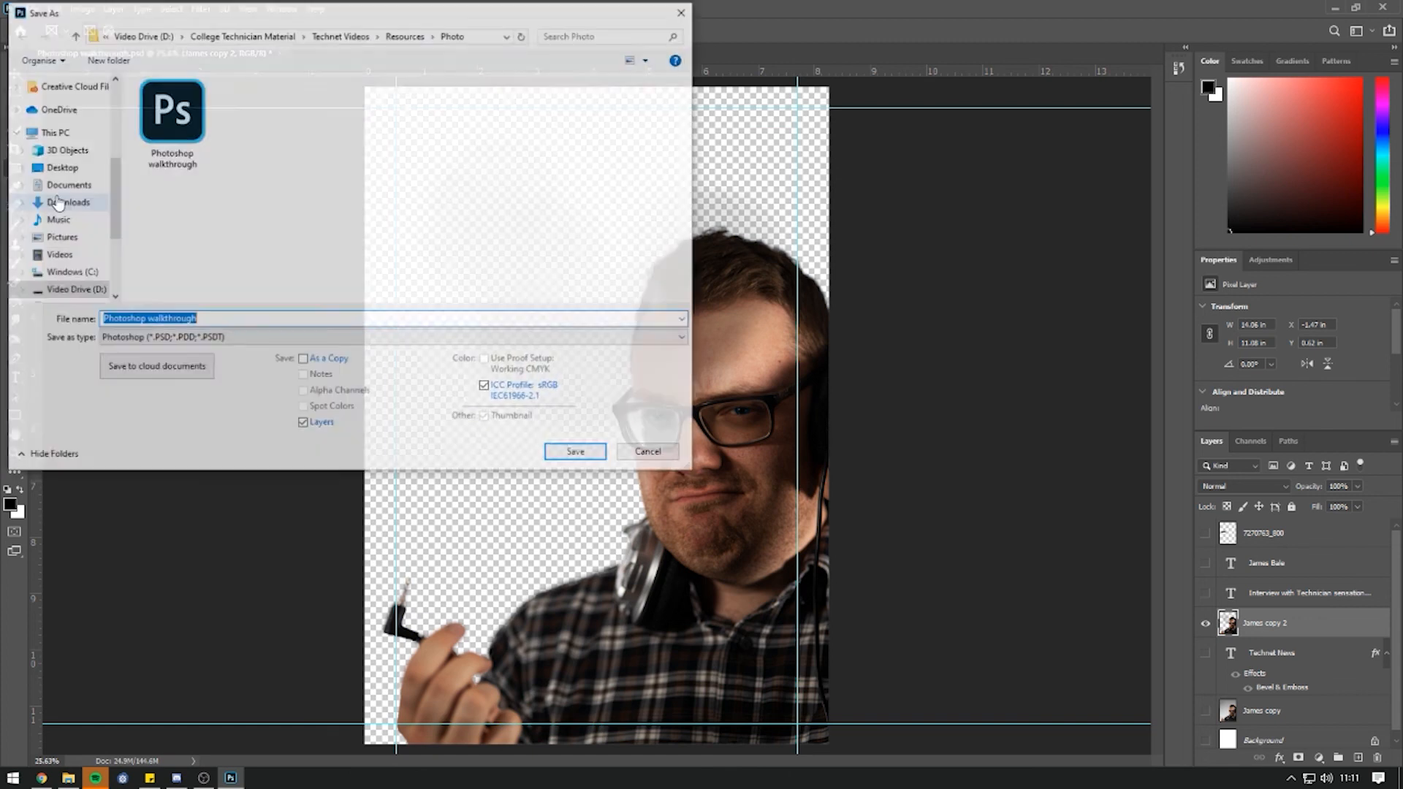
pyautogui.click(156, 337)
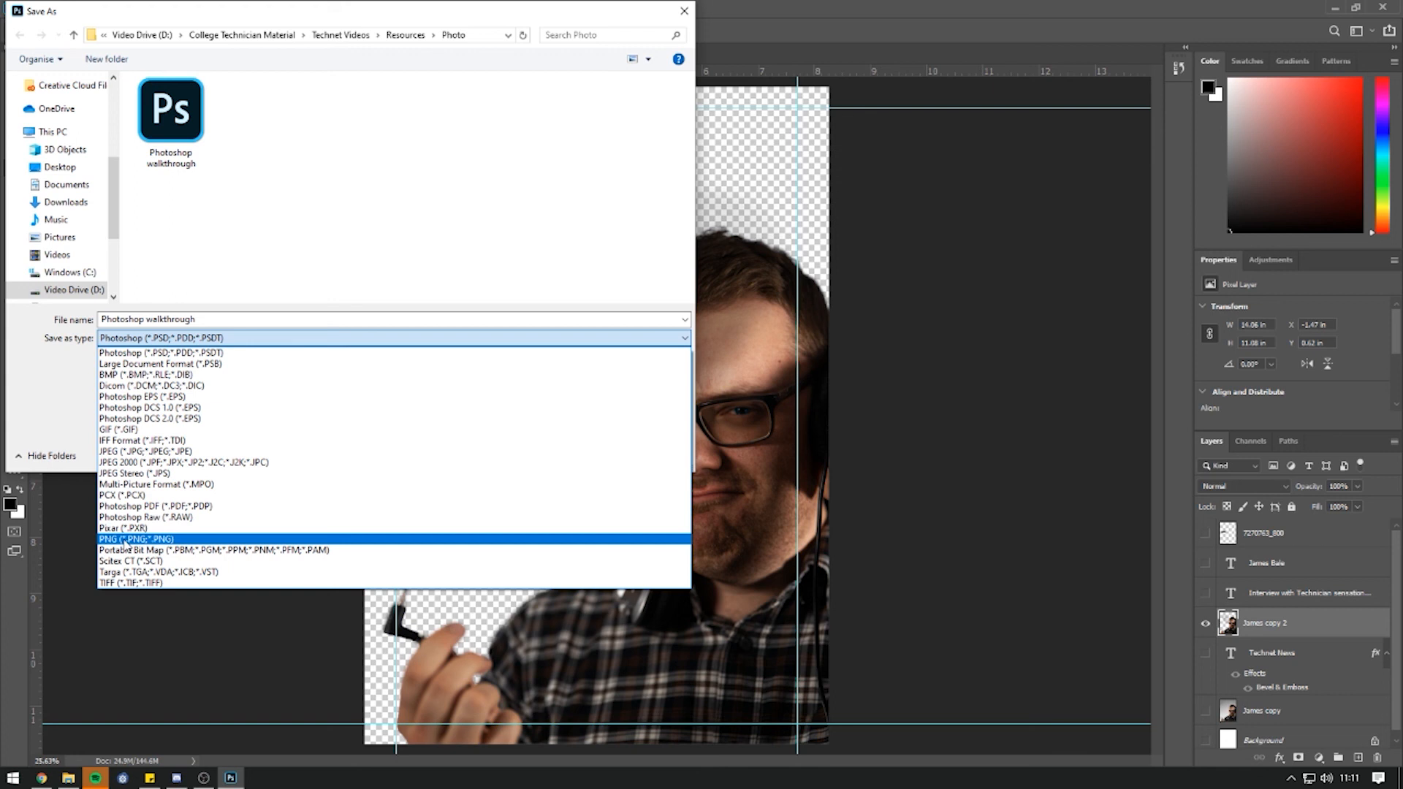
pyautogui.click(906, 294)
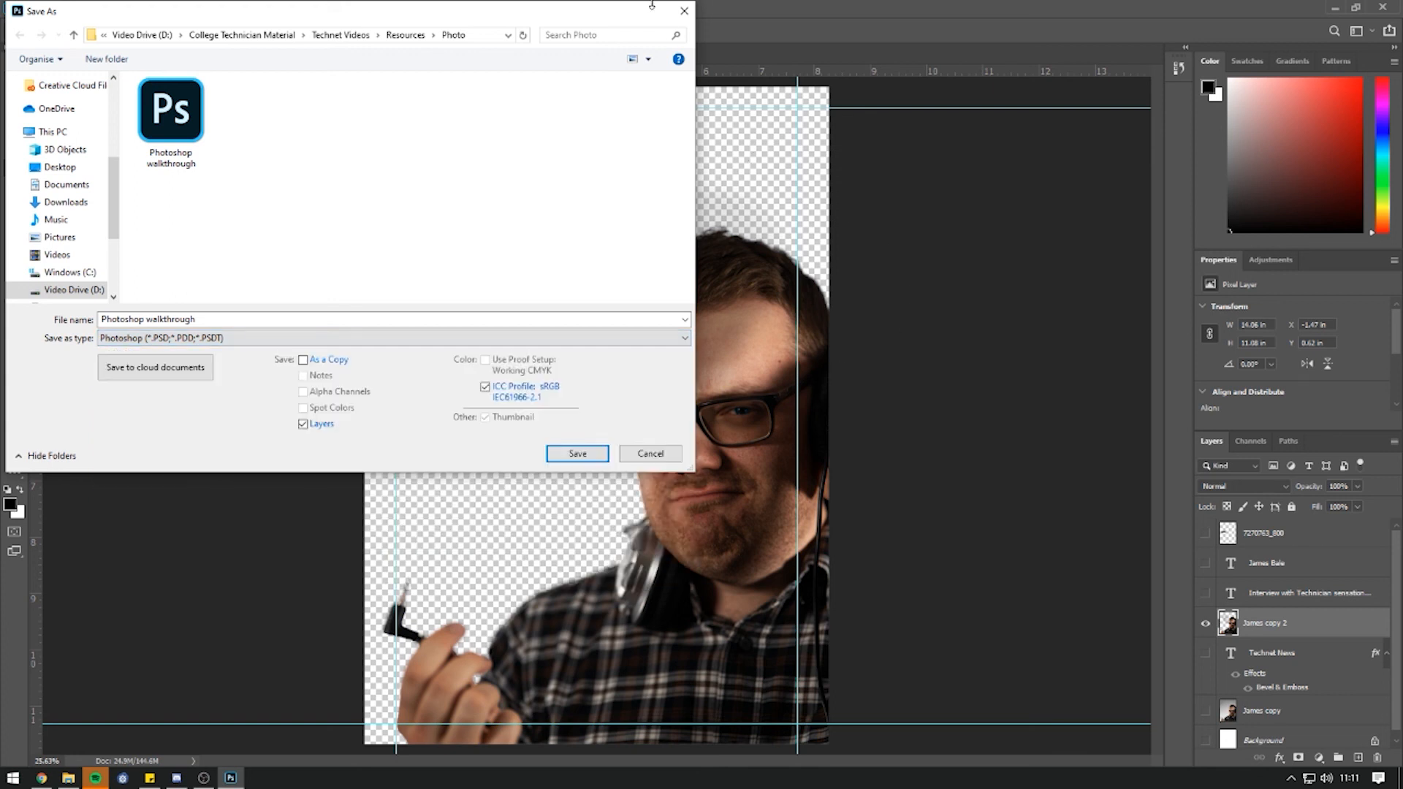
pyautogui.click(683, 10)
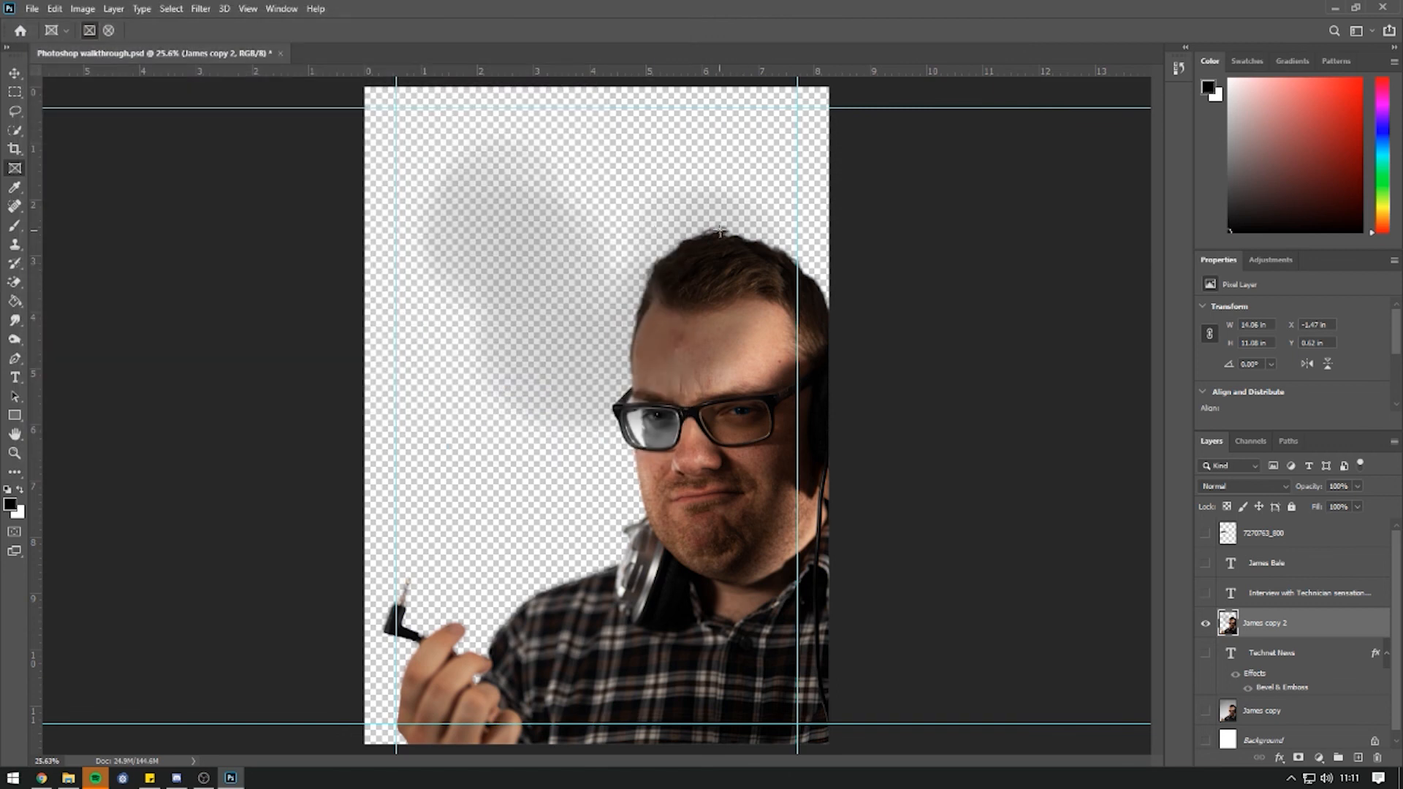
# Make the background, James copy, title, caption, signature and microphone layers visible again.
pyautogui.click(1206, 741)
pyautogui.click(1206, 711)
pyautogui.click(1206, 653)
pyautogui.click(1207, 594)
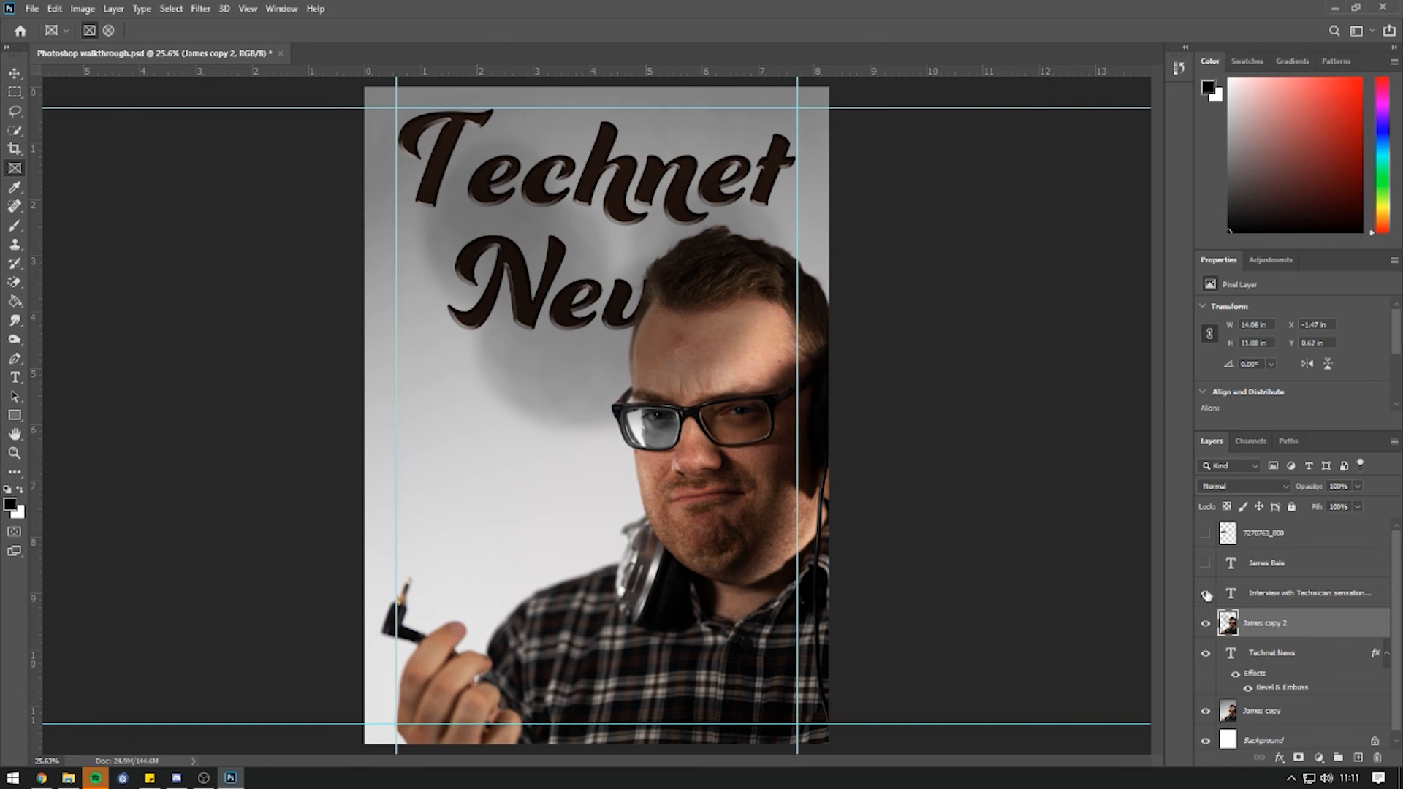
pyautogui.click(1206, 563)
pyautogui.click(1206, 532)
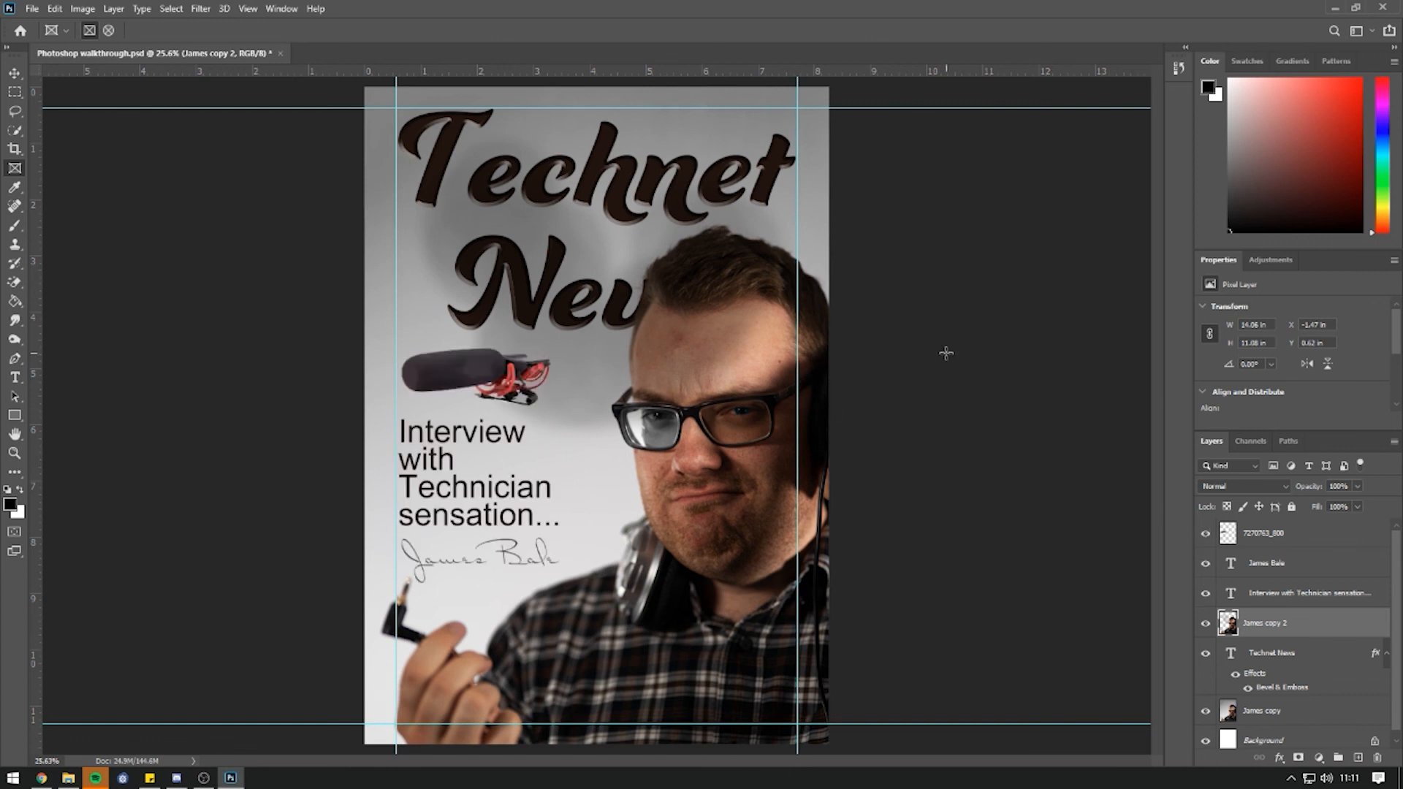
# Save the poster as a JPEG named 'Photoshop walkthrough' at quality 12 Maximum.
pyautogui.click(32, 9)
pyautogui.click(71, 184)
pyautogui.click(236, 337)
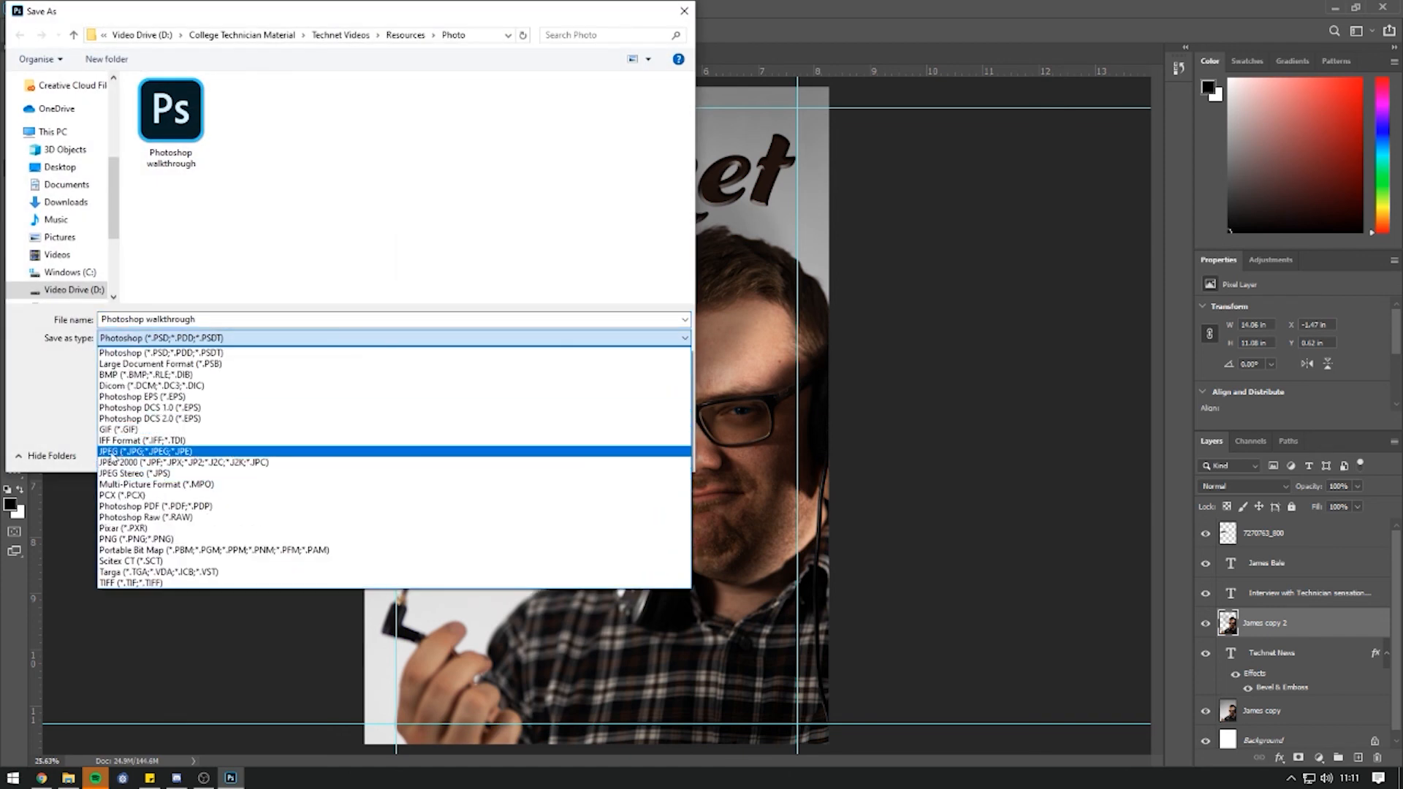
pyautogui.click(140, 452)
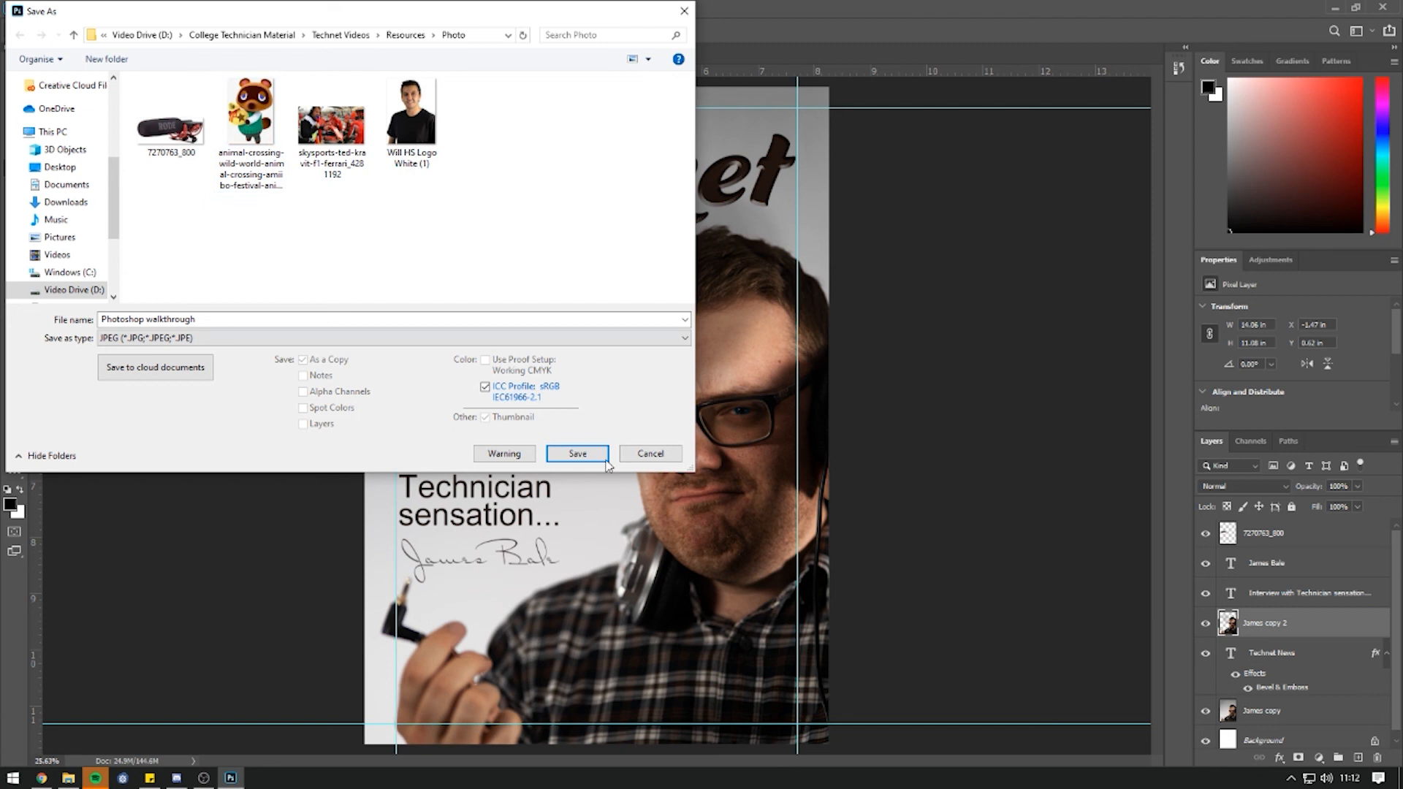
pyautogui.click(577, 454)
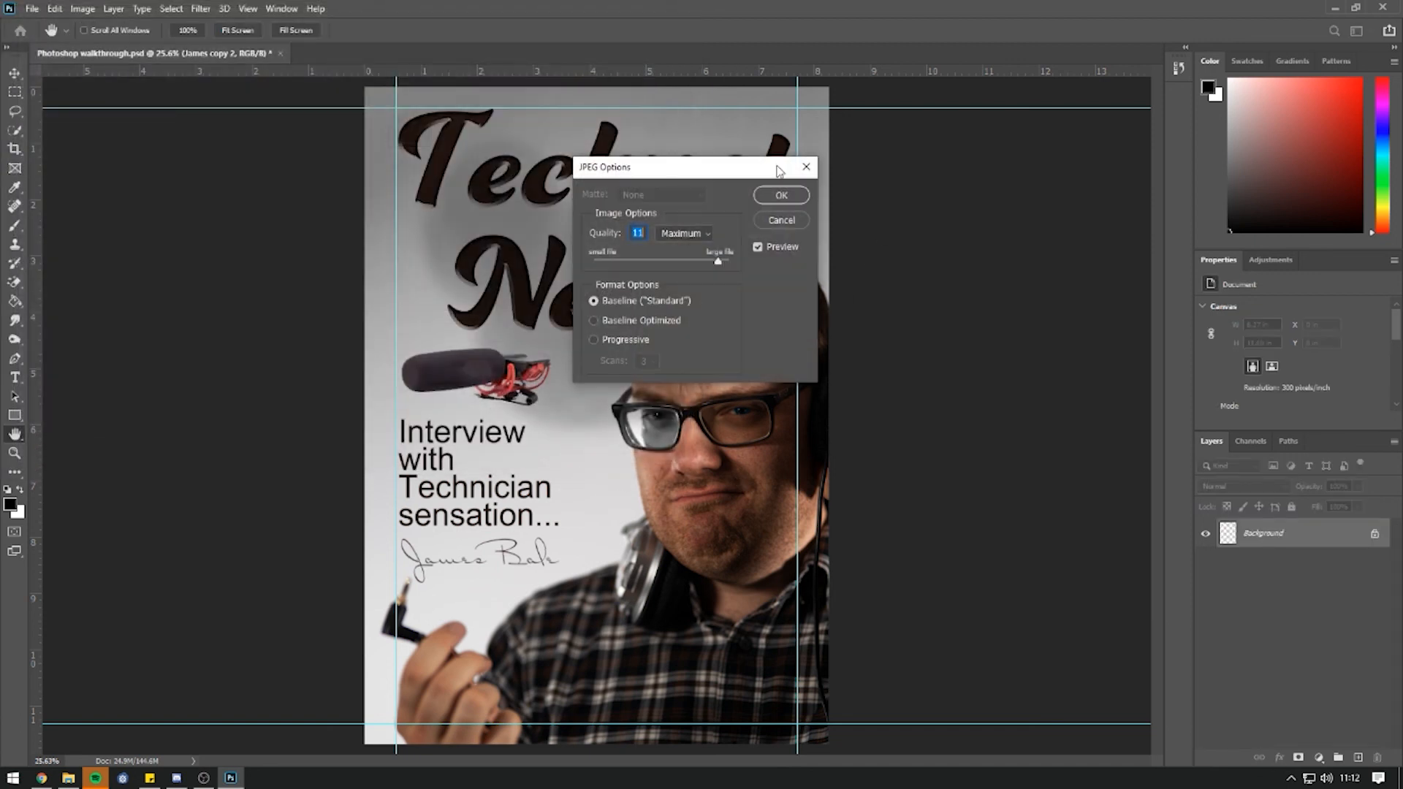
pyautogui.moveTo(719, 263); pyautogui.dragTo(581, 270)
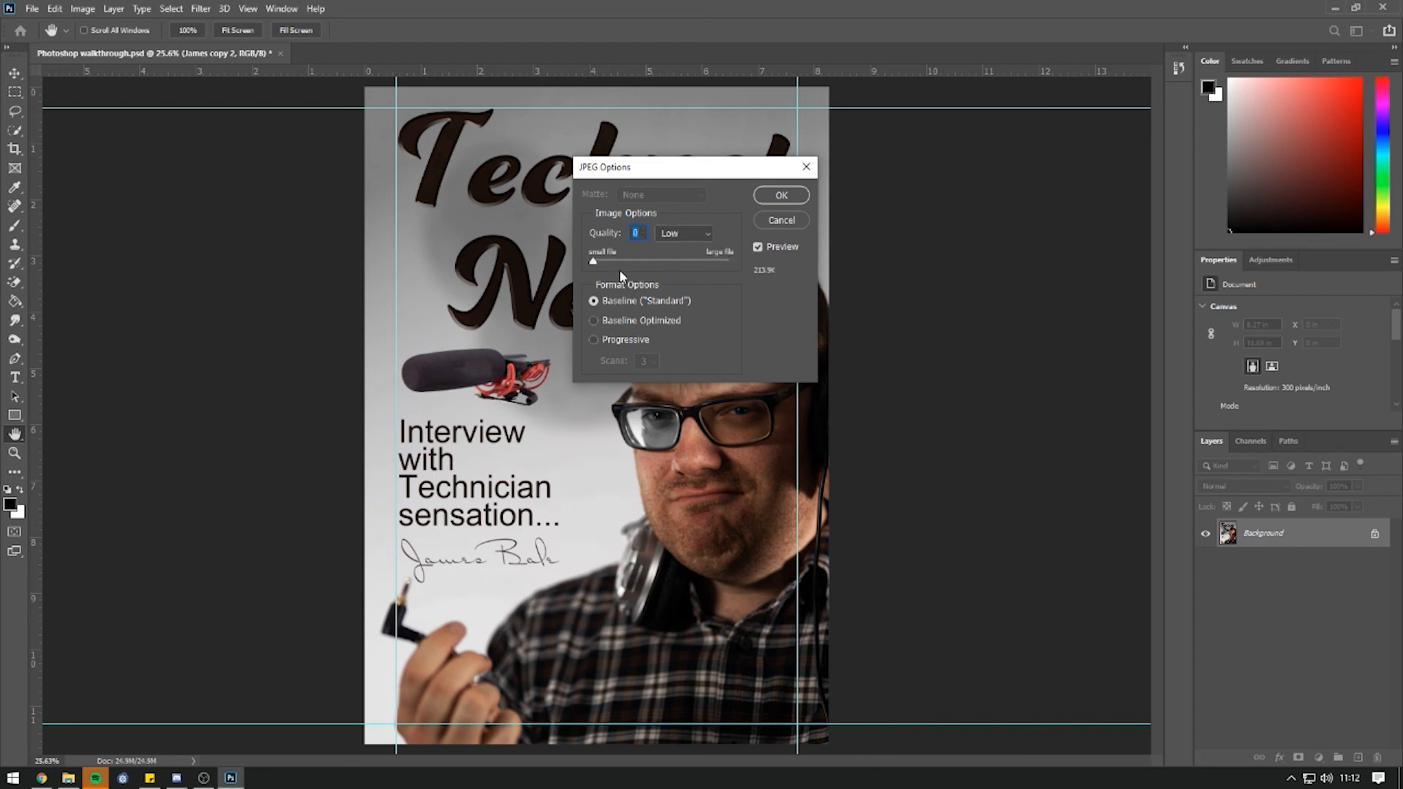
pyautogui.moveTo(599, 265); pyautogui.dragTo(736, 261)
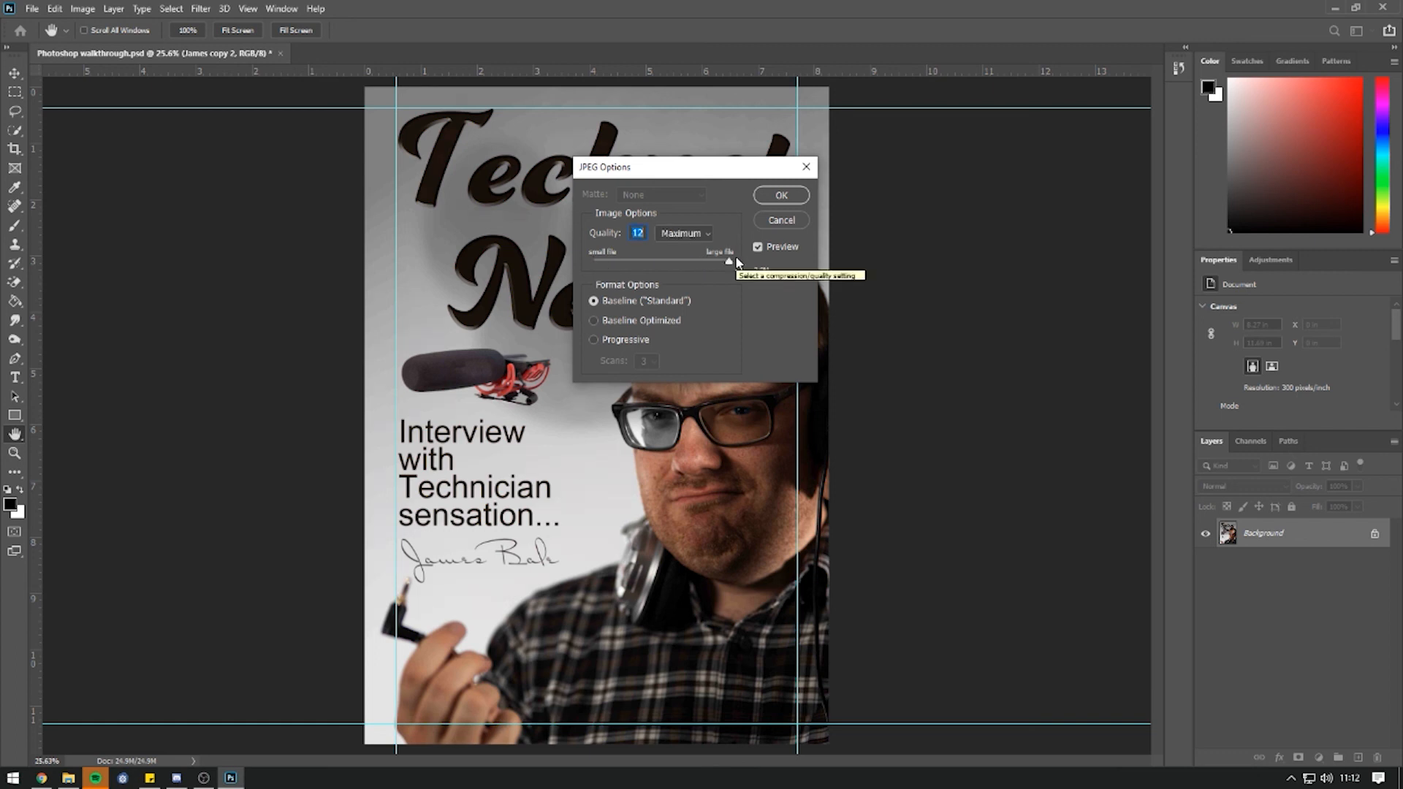
pyautogui.click(781, 196)
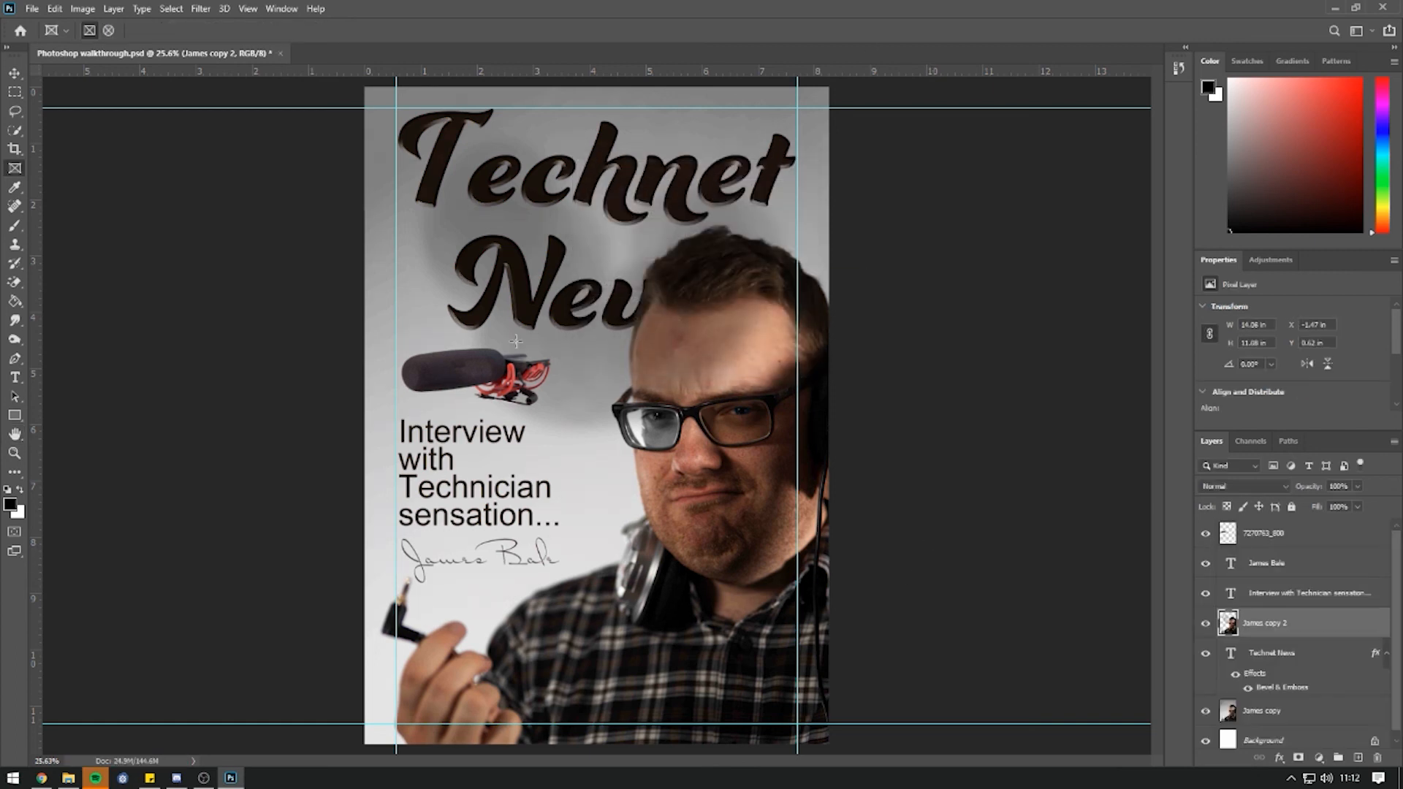
pyautogui.click(68, 778)
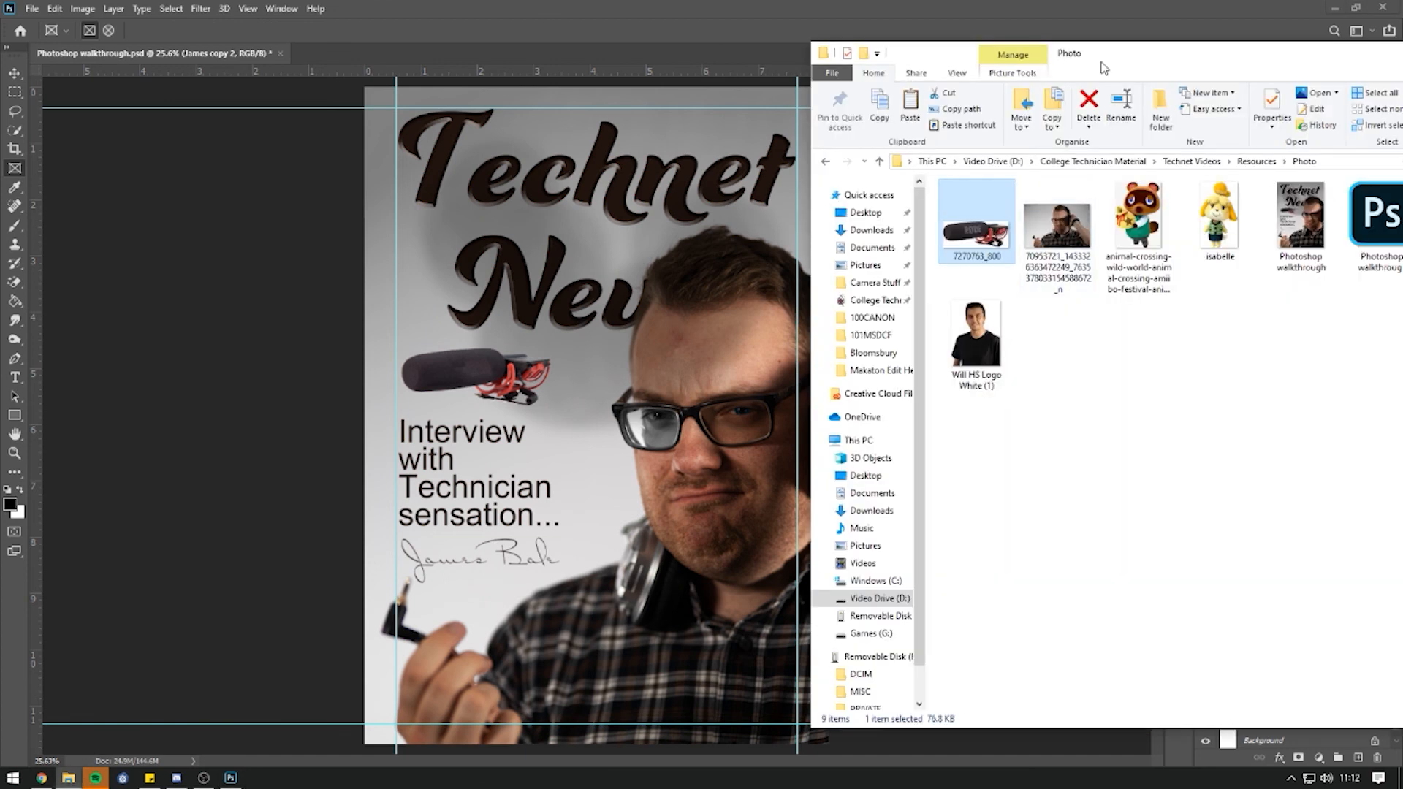
pyautogui.moveTo(1150, 54); pyautogui.dragTo(643, 69)
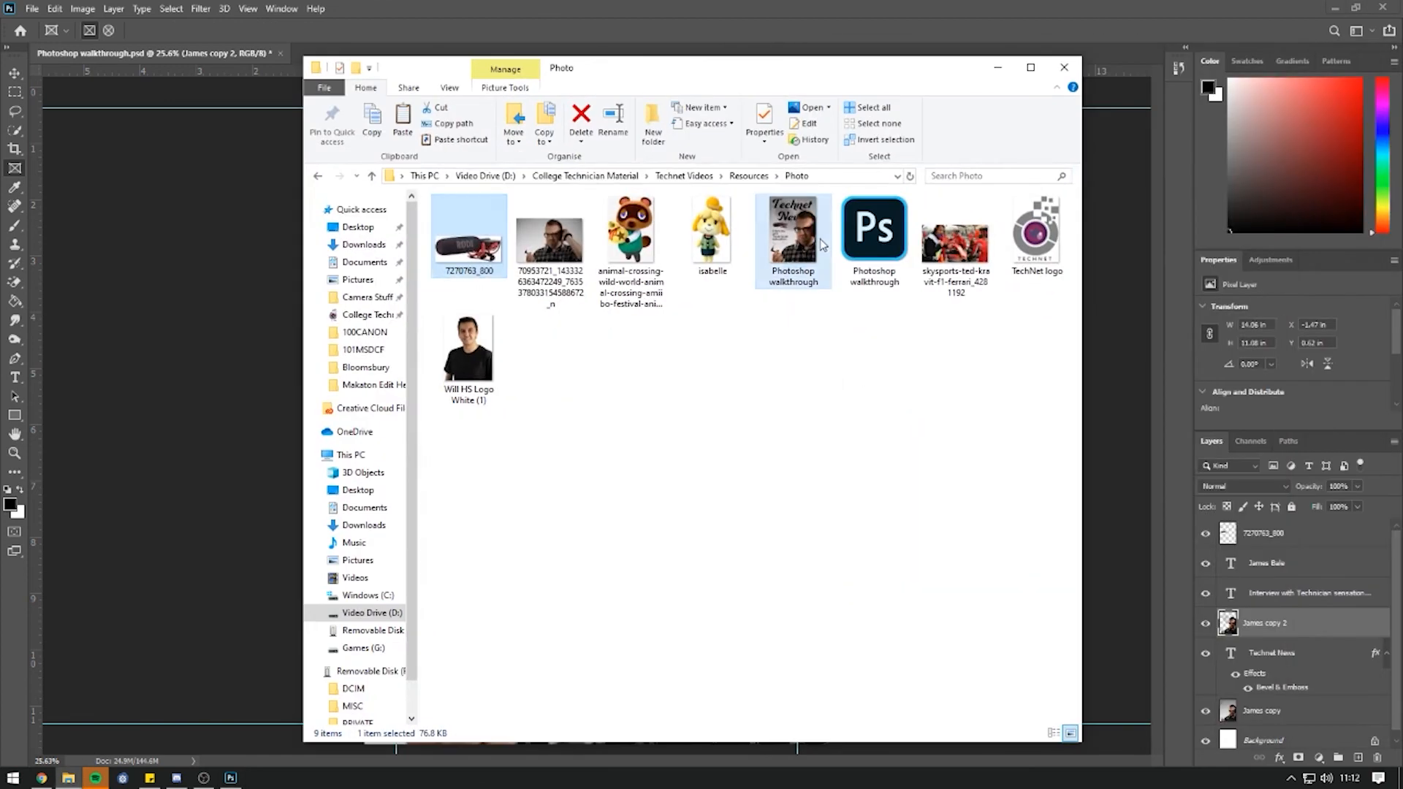
pyautogui.click(811, 238)
pyautogui.doubleClick(820, 238)
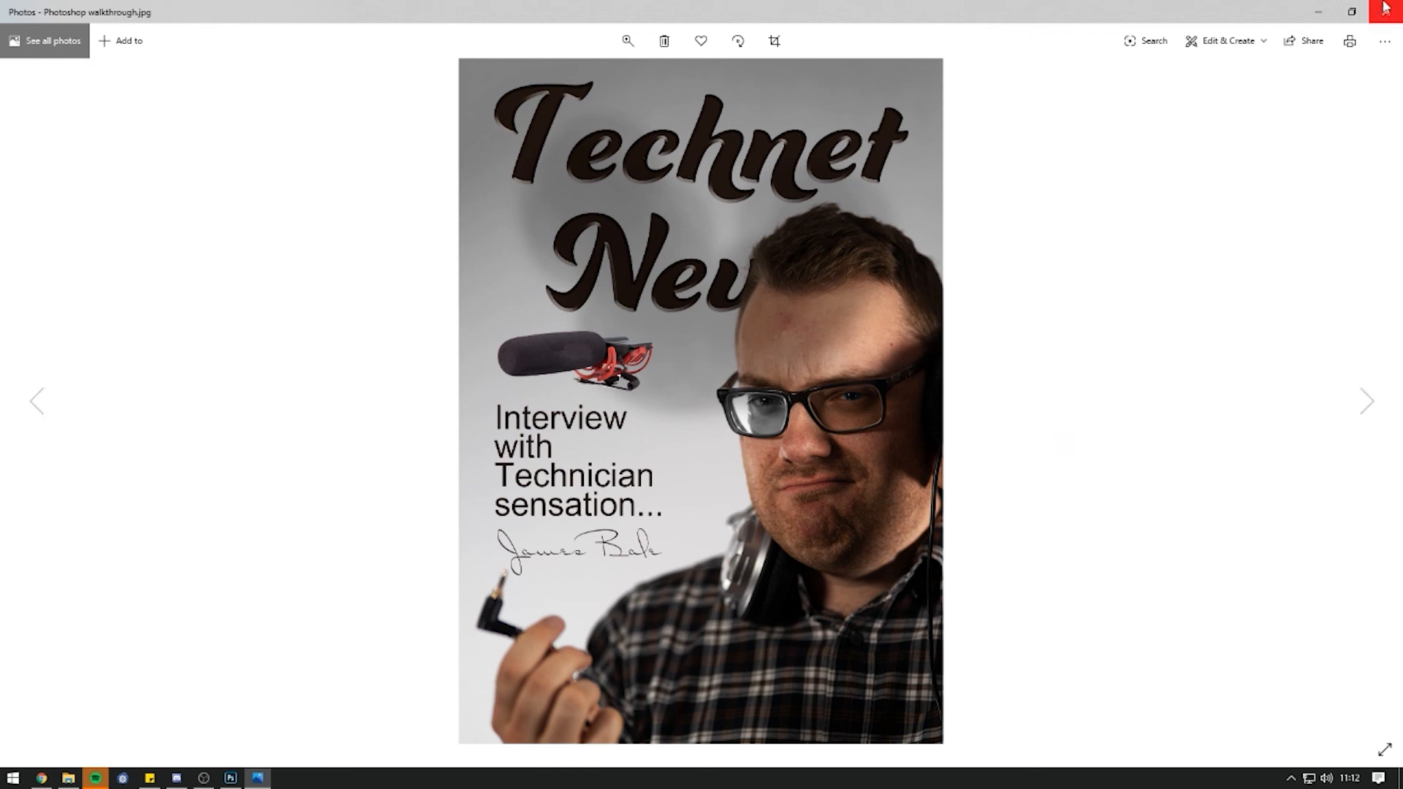
pyautogui.hotkey('alt', 'F4')
pyautogui.click(901, 246)
pyautogui.hotkey('alt', 'Tab')
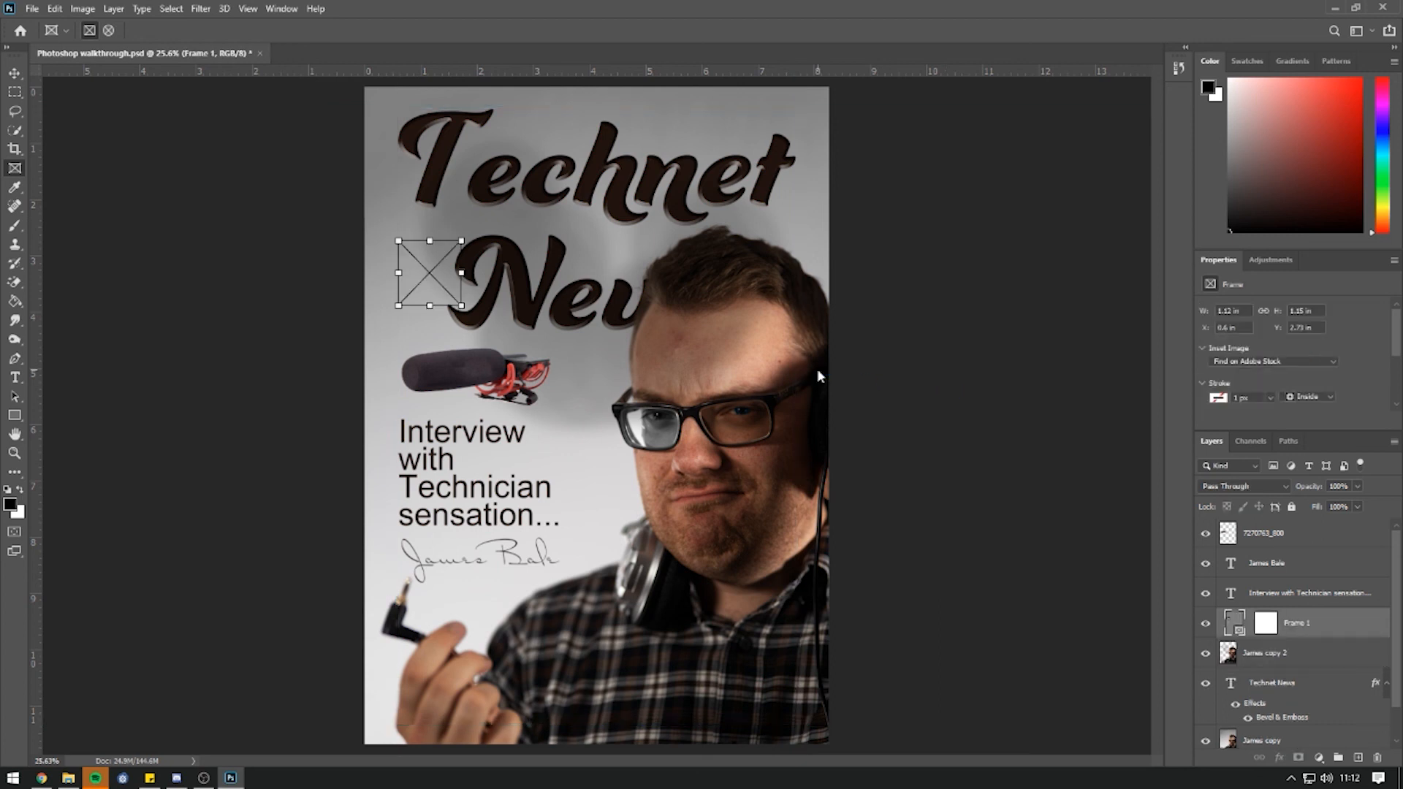
# Hide the margin guides and turn the Technet News title's bevel effect back on.
pyautogui.hotkey('ctrl', 'z')
pyautogui.hotkey('ctrl', 'z')
pyautogui.hotkey('ctrl', 'z')
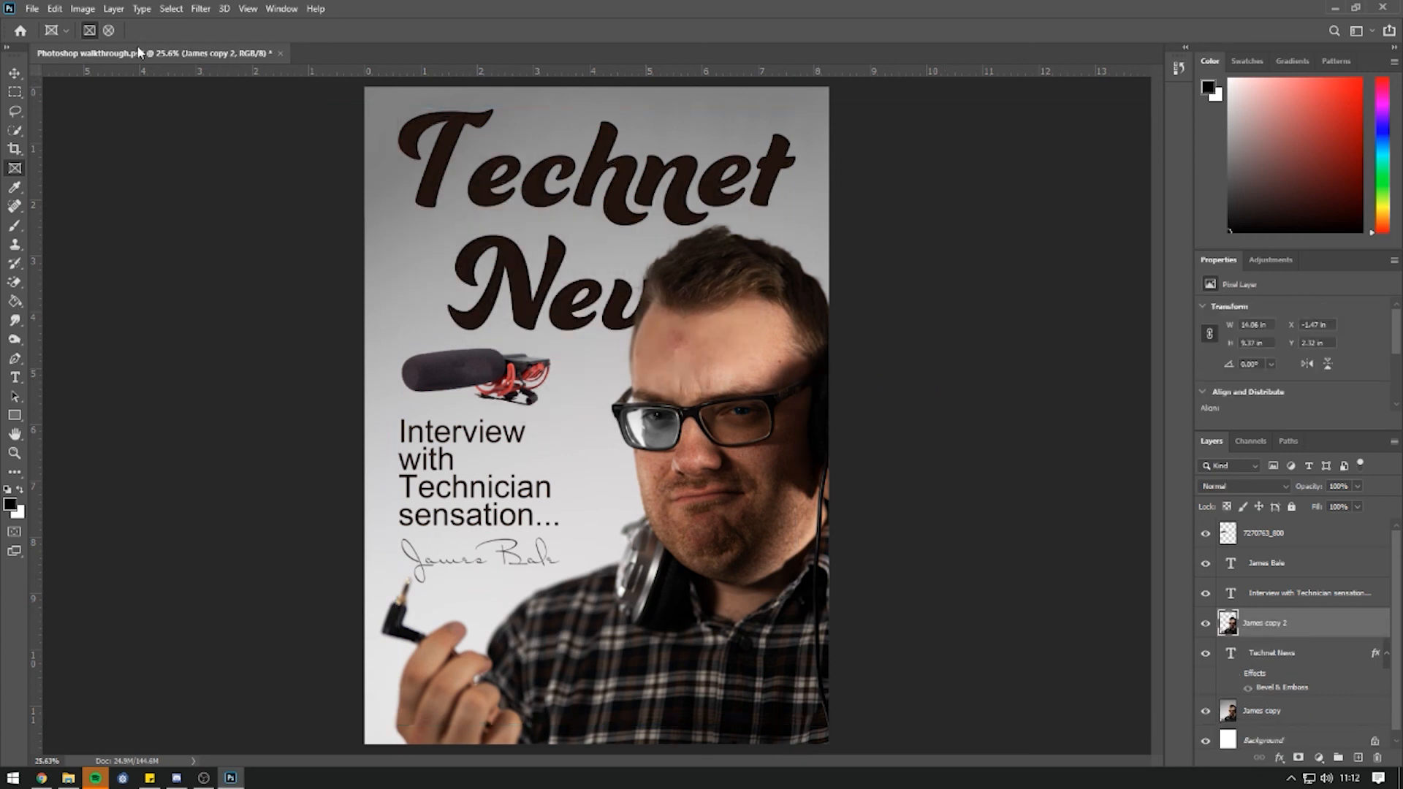
pyautogui.click(1235, 672)
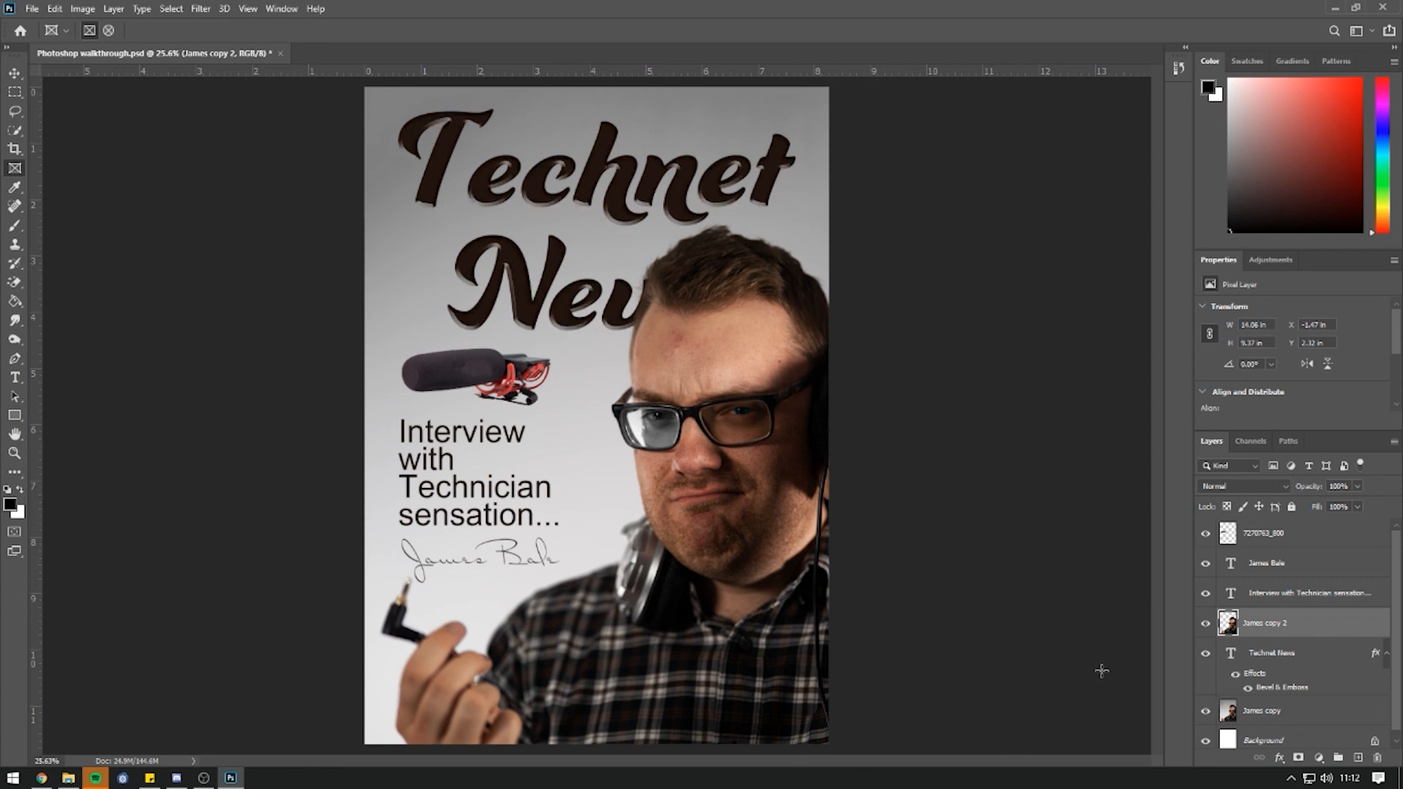